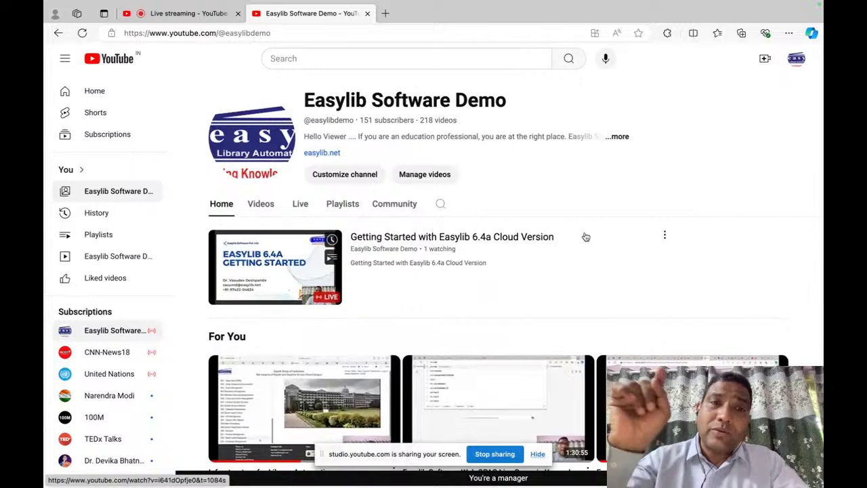
# Step: Open the Easylib Software Demo channel page in a new tab, then bring Safari's Easylib login forward
pyautogui.click(253, 139)
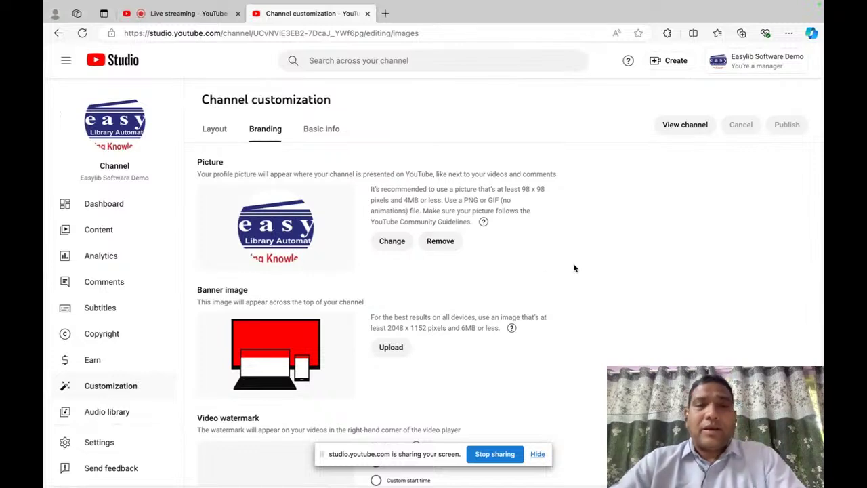
pyautogui.click(137, 124)
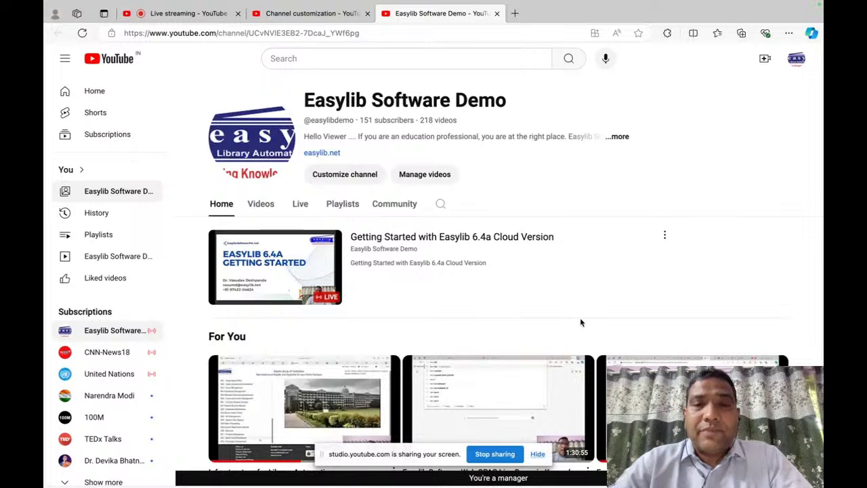
pyautogui.scroll(-1, 581, 323)
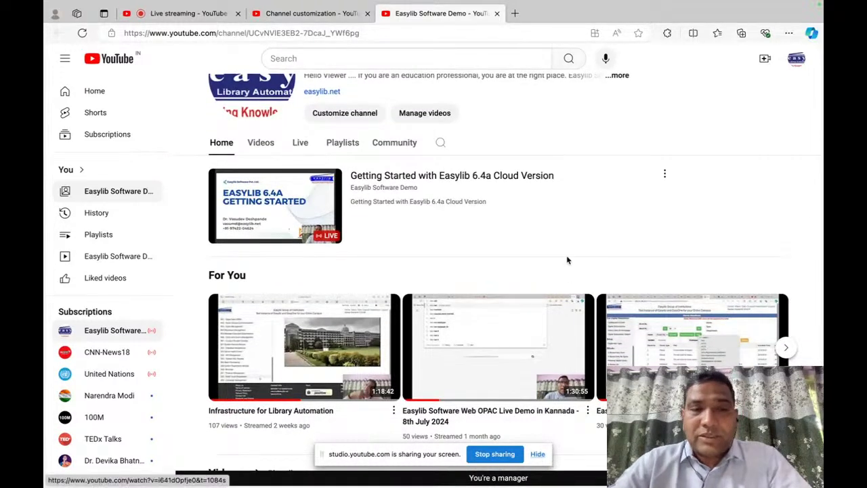
pyautogui.scroll(-1, 568, 260)
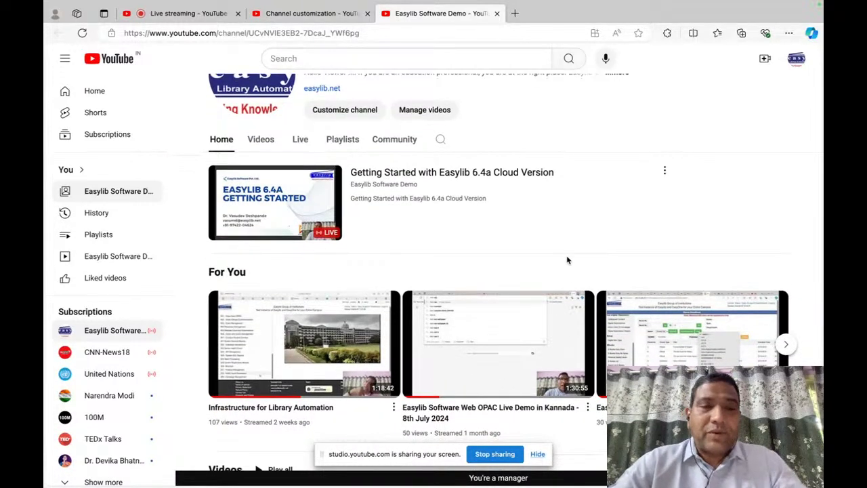
pyautogui.press('super+Tab')
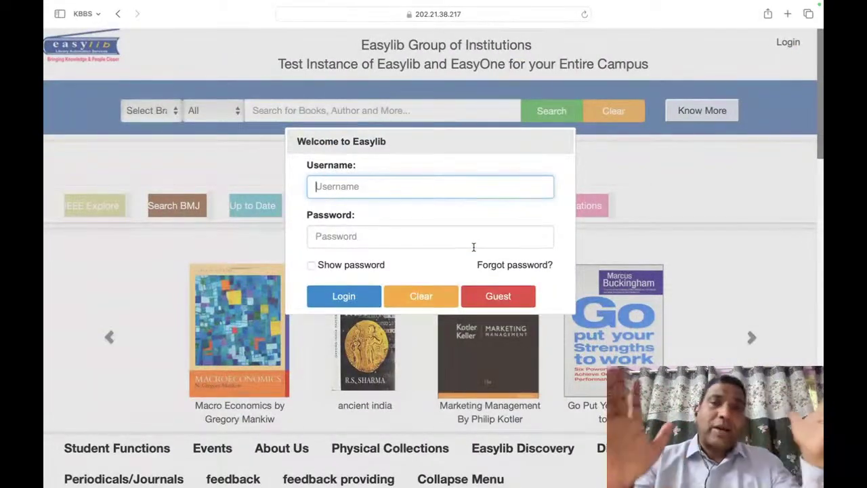
# Step: Load the gfgckrnagar.easylib.net Govt First Grade College library catalogue in a new Safari tab
pyautogui.click(788, 13)
pyautogui.write('c1.easylib.ne')
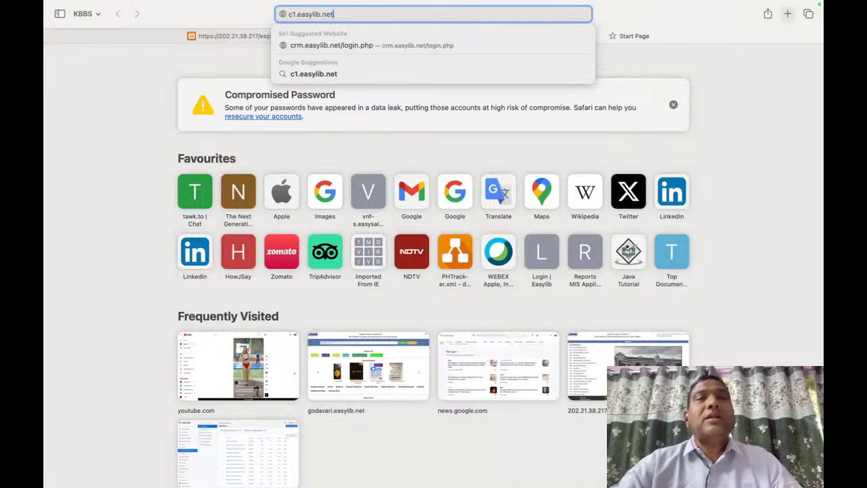
pyautogui.write('t')
pyautogui.press('Escape')
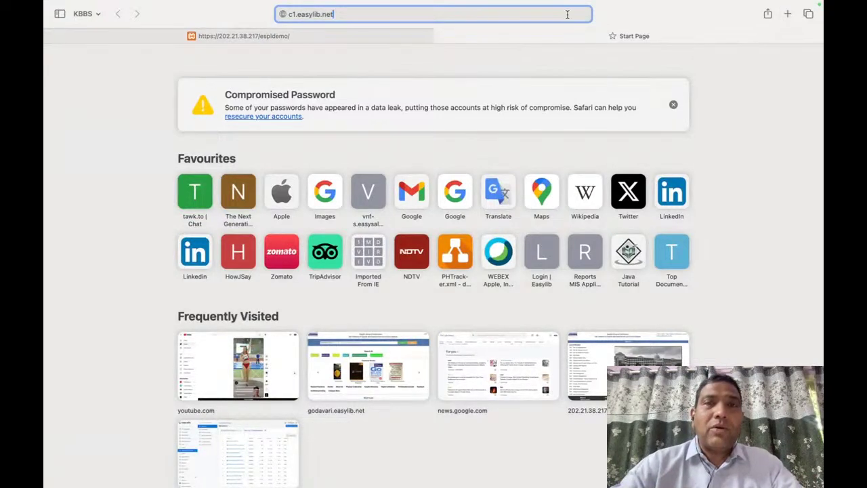
pyautogui.press('super+a')
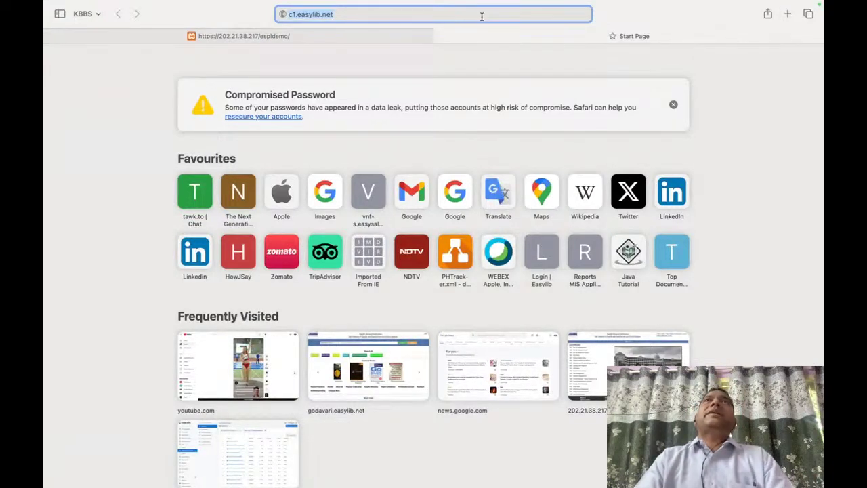
pyautogui.write('gfgckrnagar')
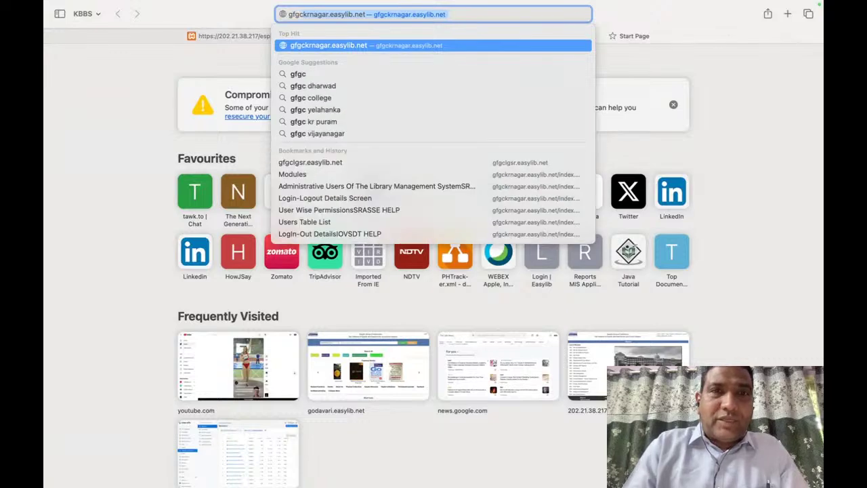
pyautogui.press('Return')
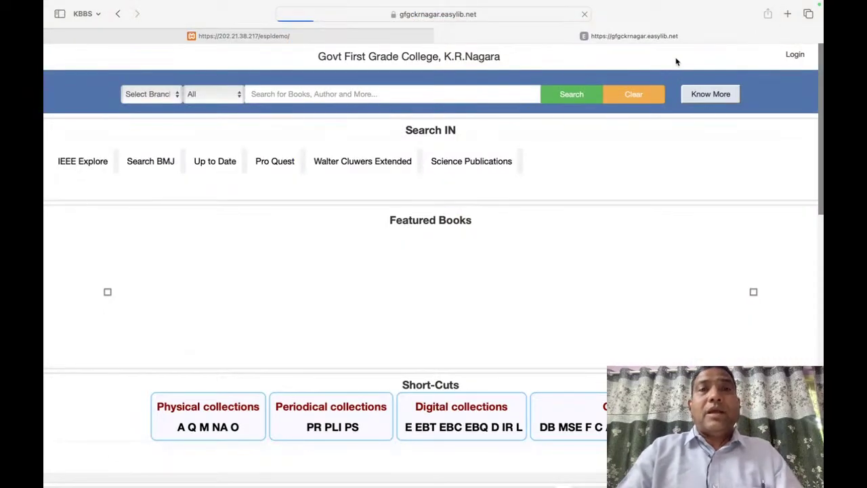
# Step: Check the college portal's full address and scroll through its catalogue home page
pyautogui.click(408, 15)
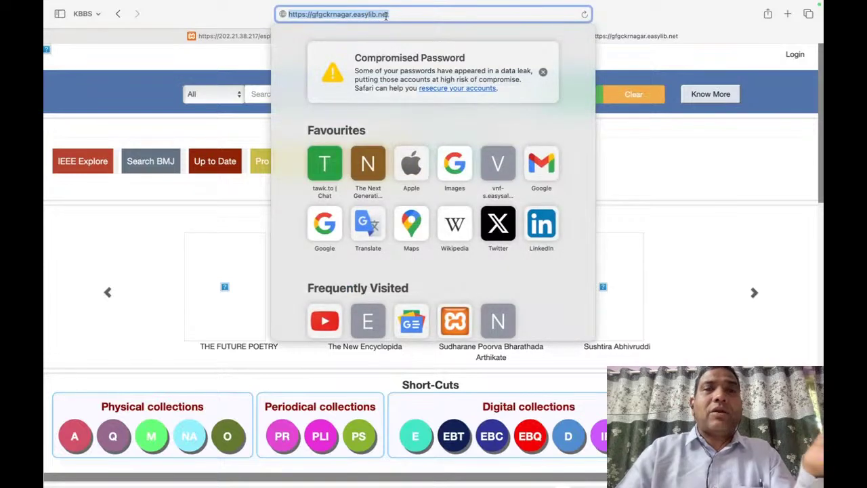
pyautogui.click(377, 14)
pyautogui.click(756, 228)
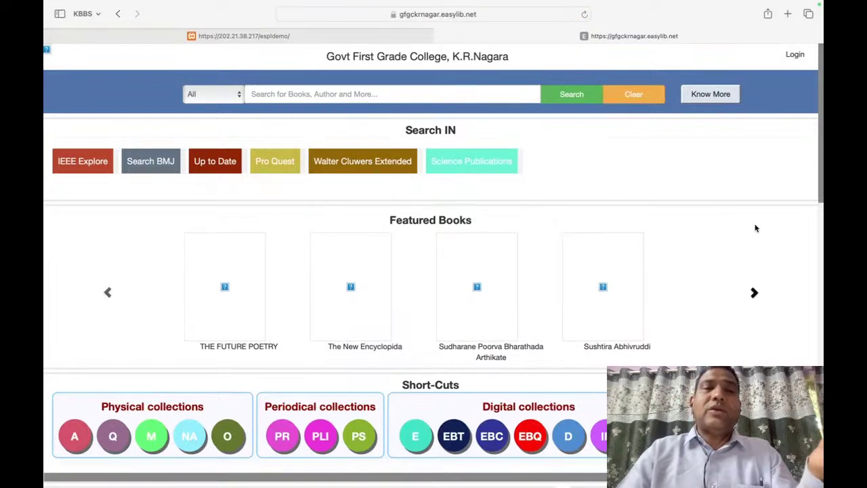
pyautogui.scroll(-5, 757, 228)
pyautogui.scroll(4, 756, 228)
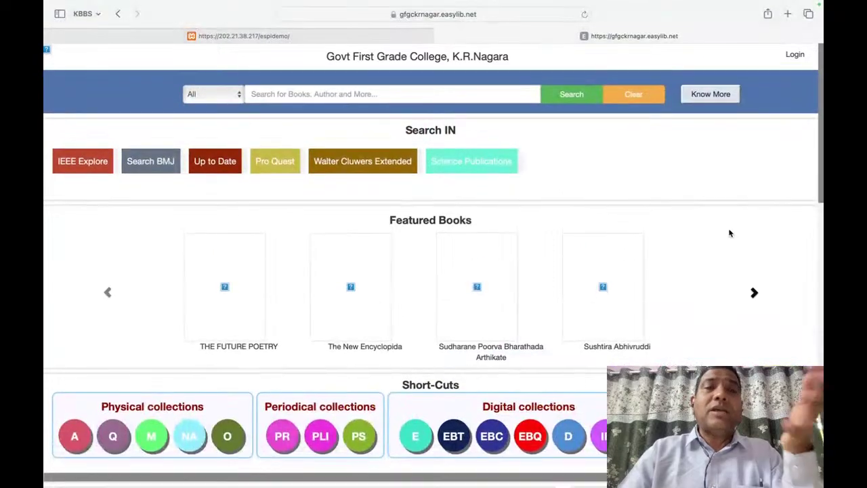
pyautogui.scroll(-3, 499, 372)
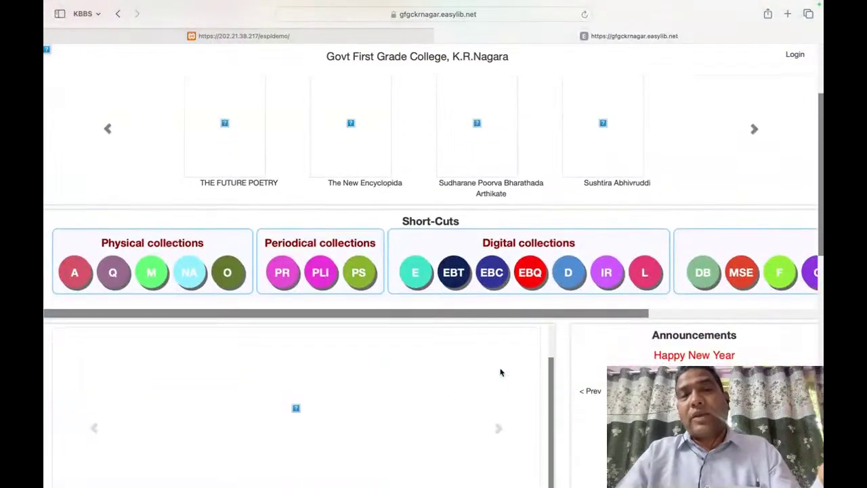
pyautogui.scroll(3, 400, 135)
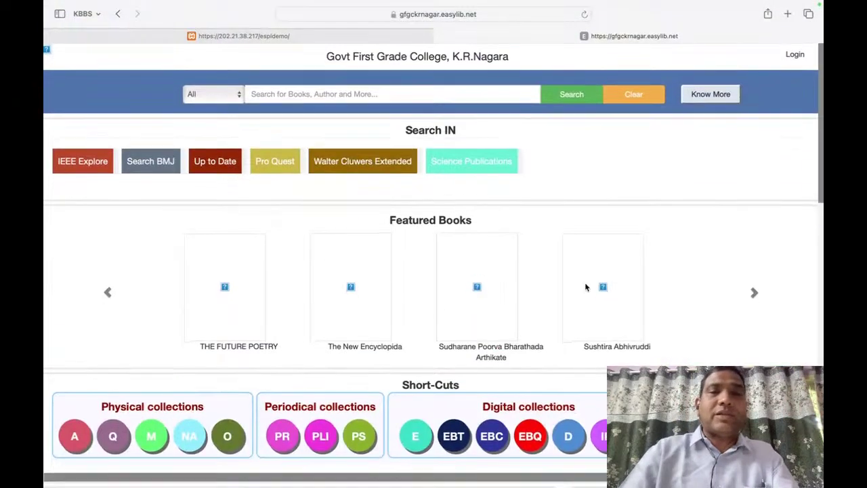
pyautogui.scroll(-5, 612, 288)
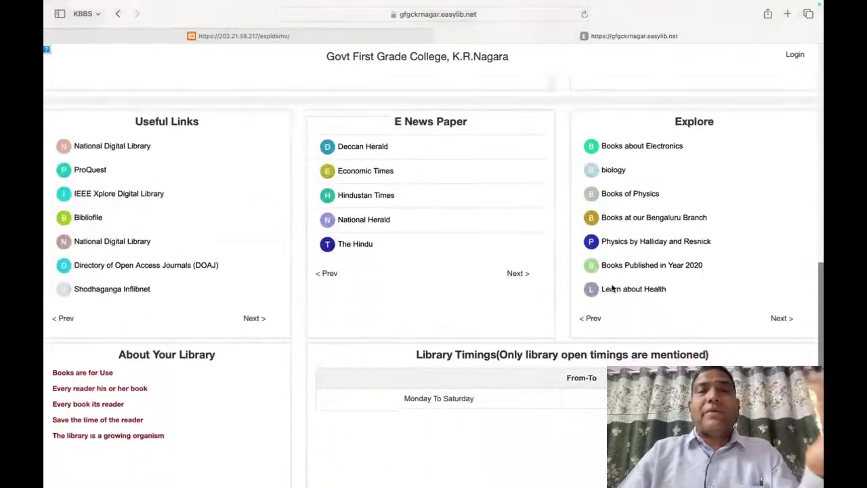
pyautogui.scroll(8, 612, 288)
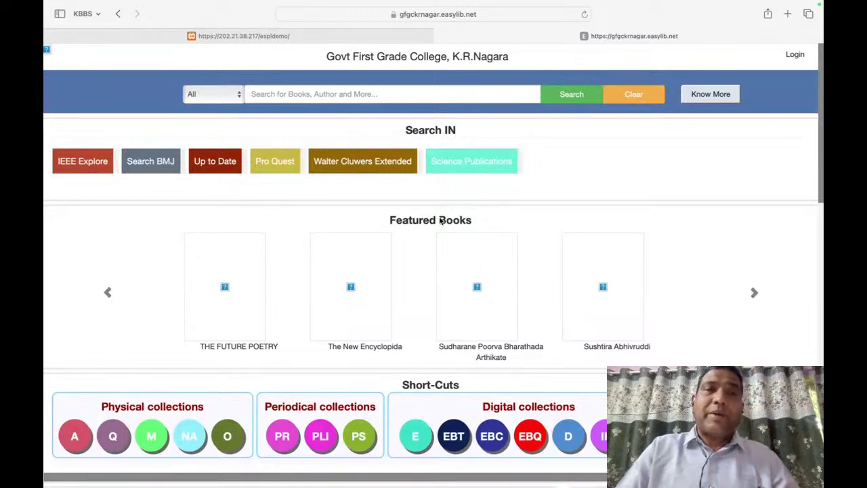
# Step: Nudge the demo login dialog aside, then open the 'A' Physical collections report (57560 records)
pyautogui.moveTo(235, 3)
pyautogui.click(245, 54)
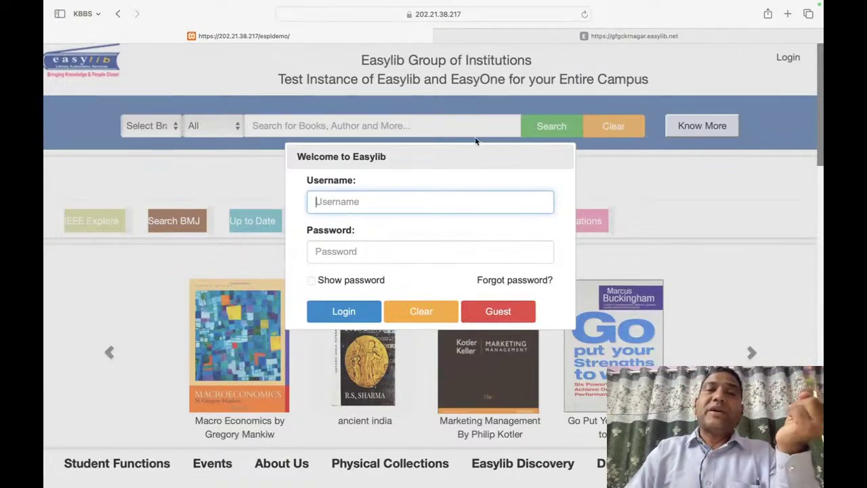
pyautogui.moveTo(437, 150); pyautogui.dragTo(428, 213)
pyautogui.click(632, 36)
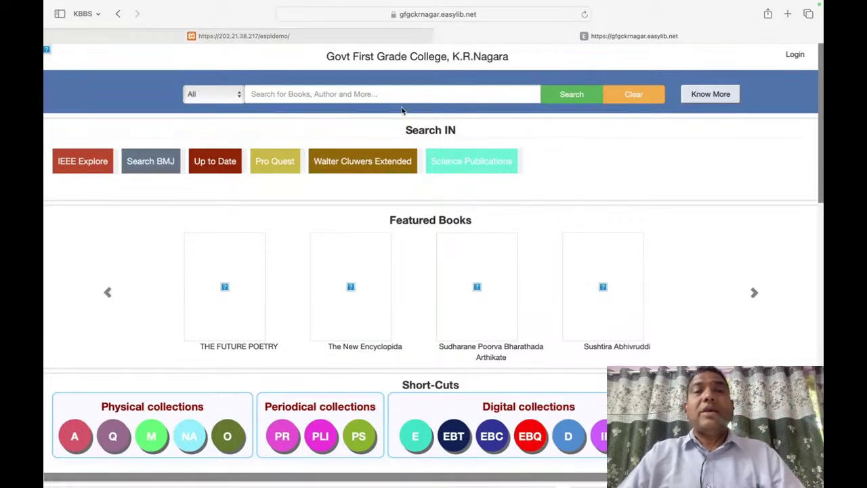
pyautogui.click(76, 436)
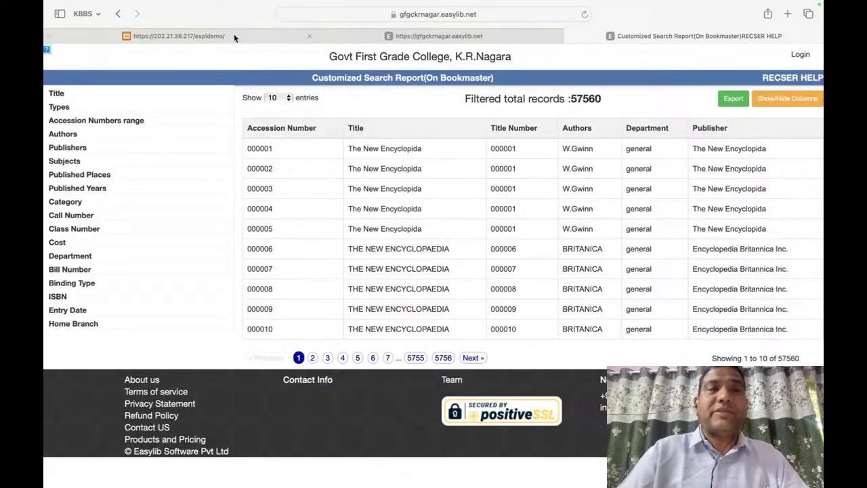
# Step: Return to the 202.21.38.217/espldemo tab showing the Easylib welcome login dialog
pyautogui.click(208, 38)
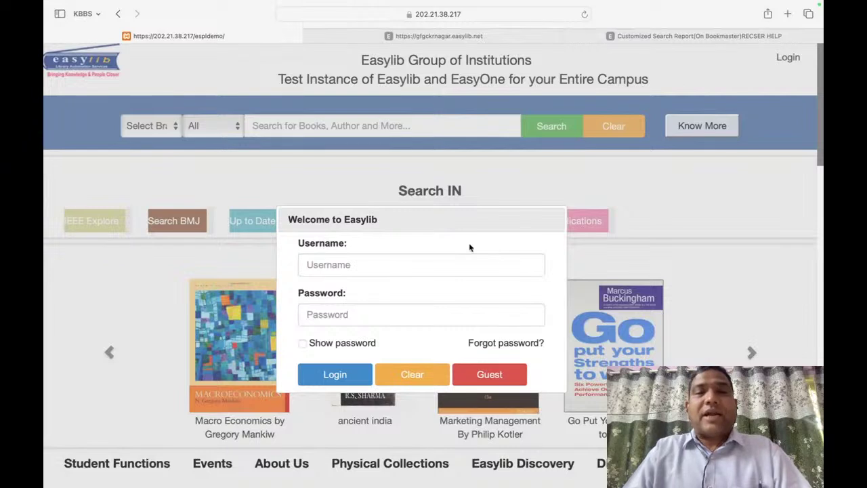
# Step: Log into the Easylib test instance as Guest, then switch over to the Preview presentation
pyautogui.click(427, 270)
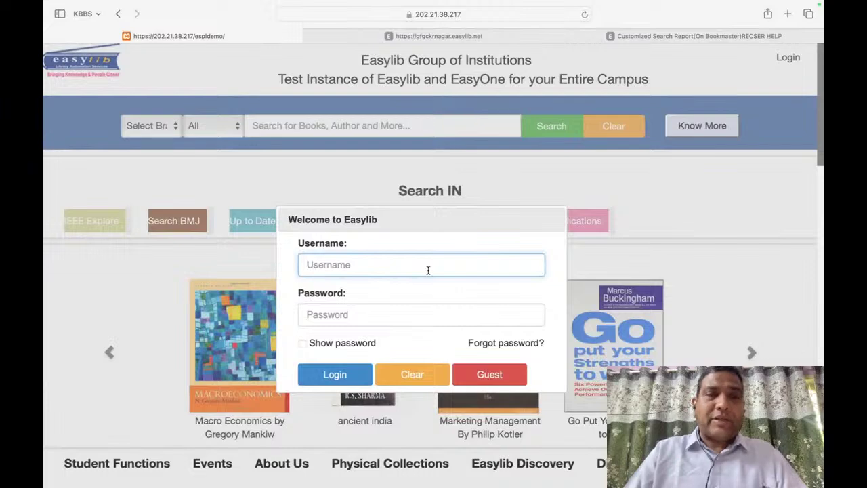
pyautogui.click(497, 375)
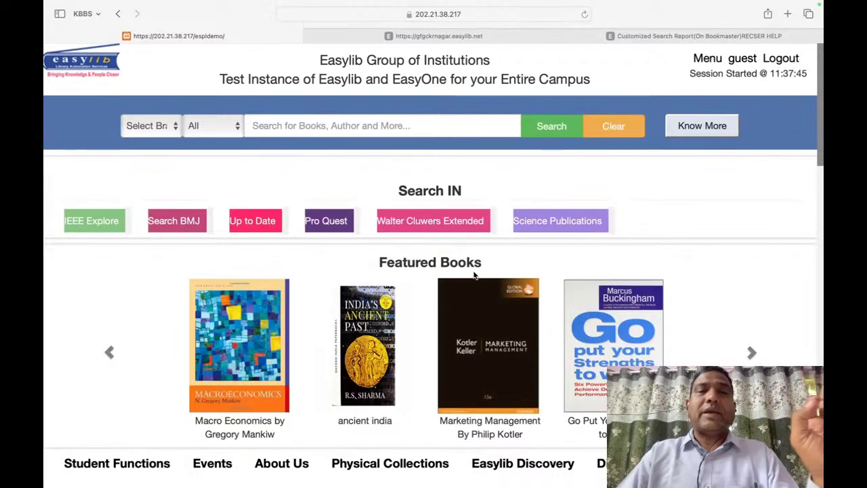
pyautogui.scroll(-10, 475, 274)
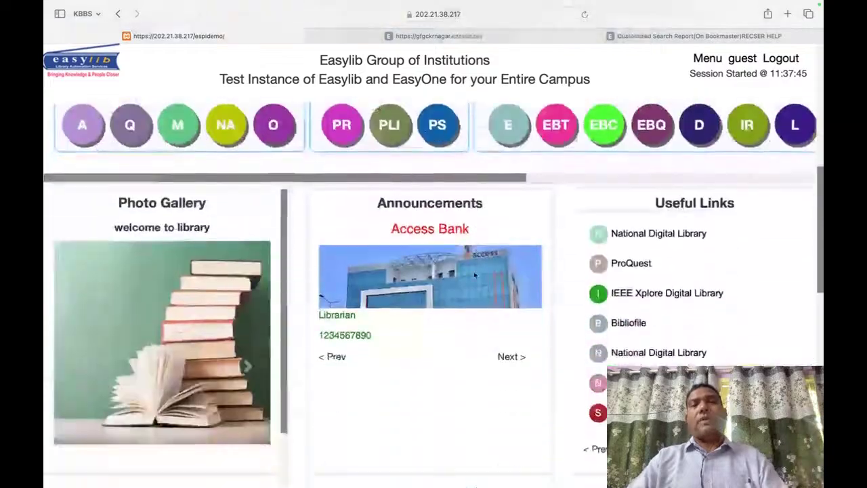
pyautogui.scroll(10, 474, 274)
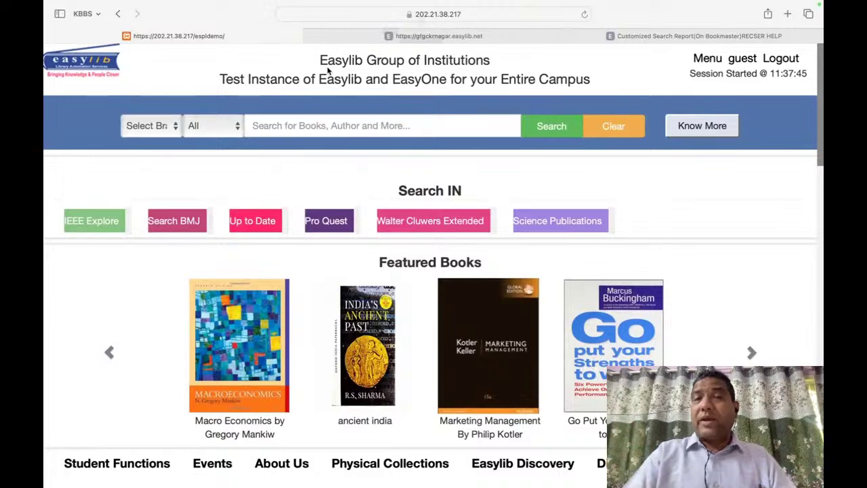
pyautogui.press('super+Tab')
pyautogui.press('super+Tab')
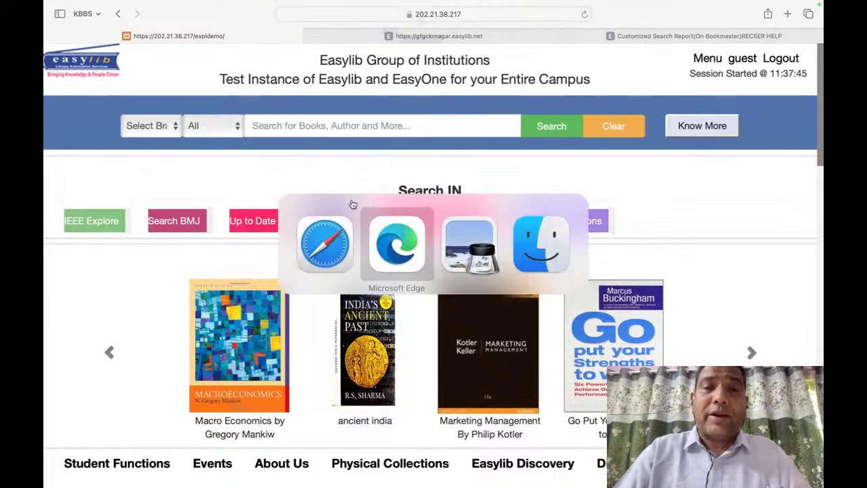
pyautogui.press('Left')
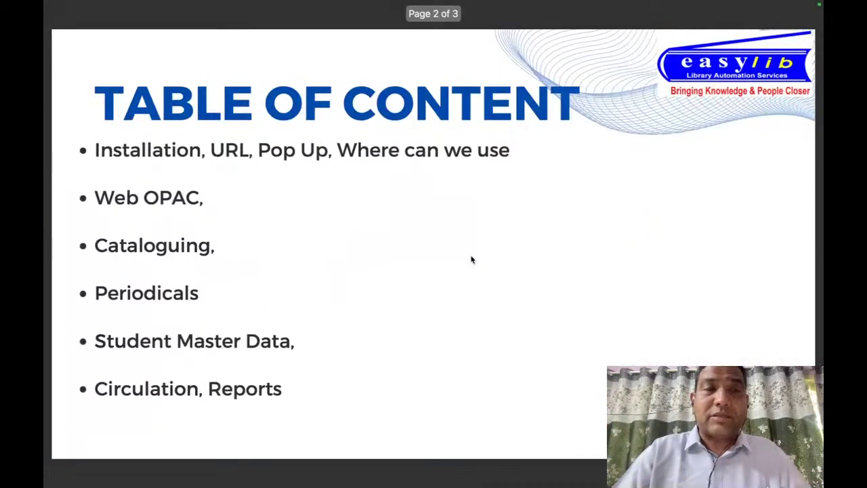
pyautogui.press('Left')
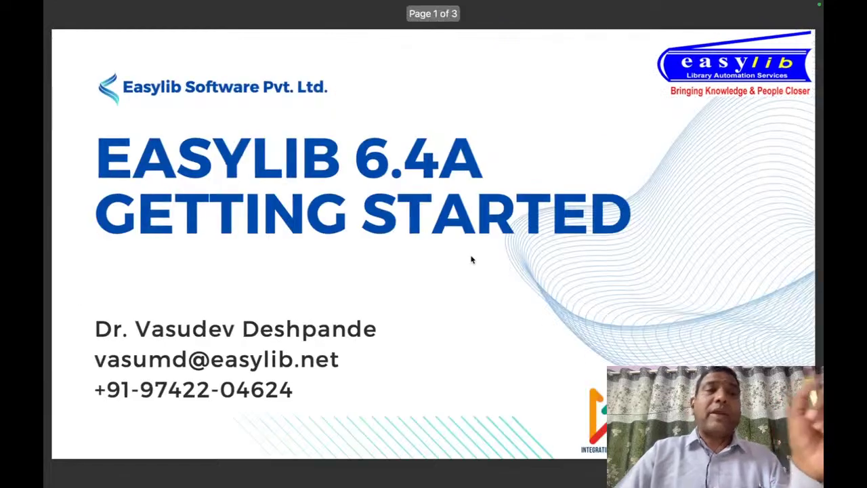
pyautogui.press('Right')
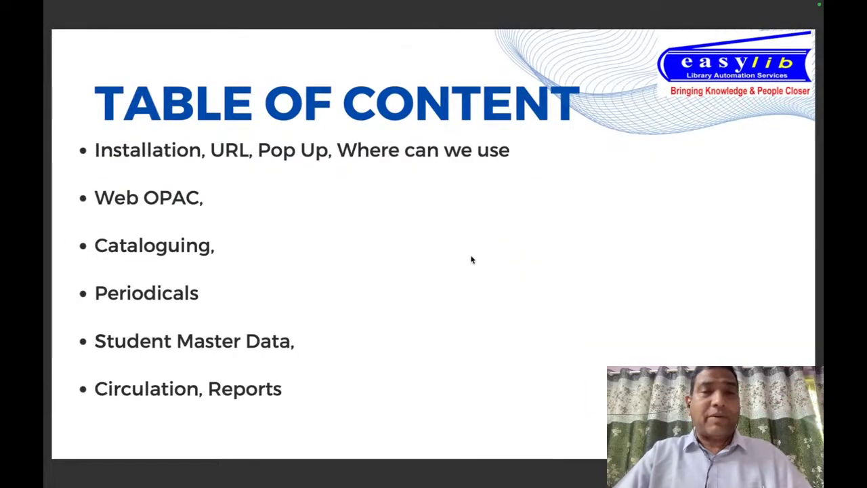
pyautogui.press('super+Tab')
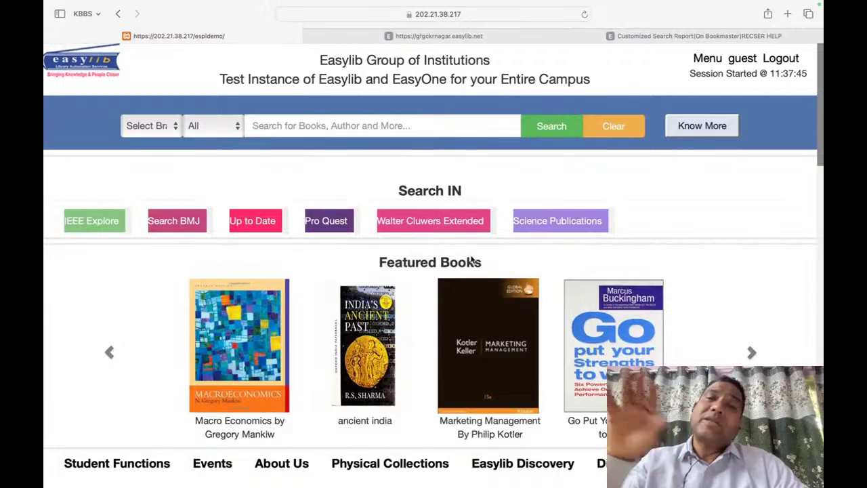
# Step: Search Google for 'iron mountain data center' in a new tab
pyautogui.click(789, 15)
pyautogui.write('iron c')
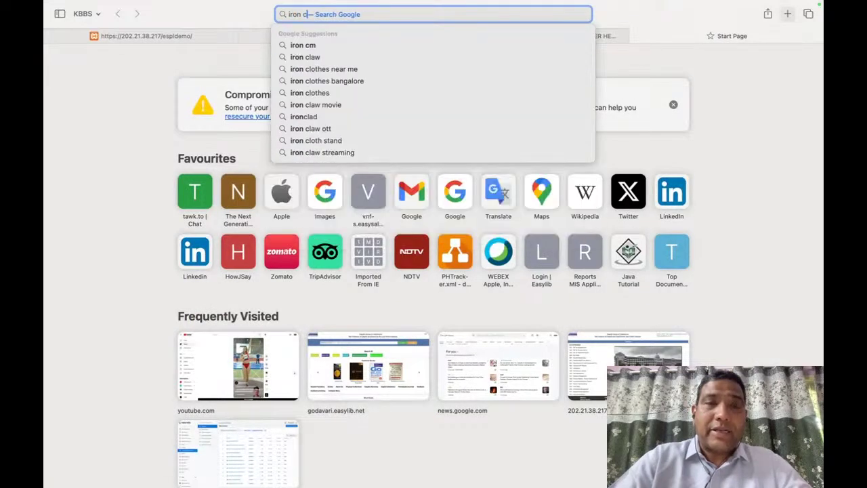
pyautogui.press('BackSpace')
pyautogui.write('moun')
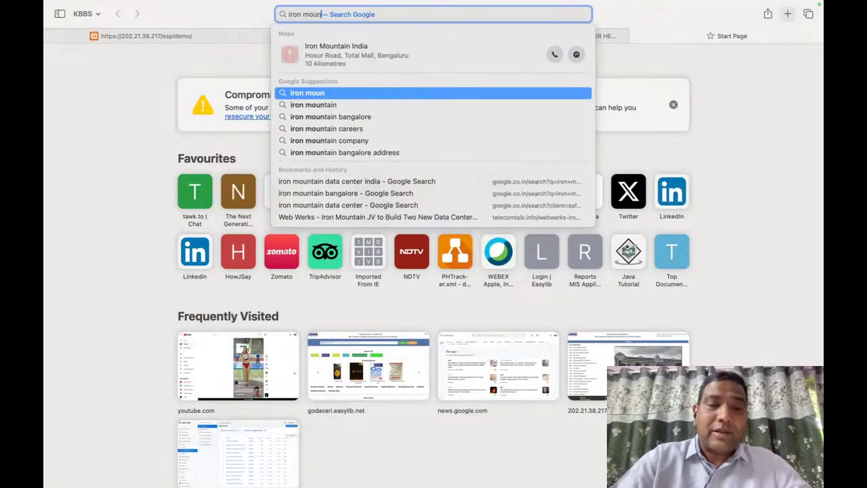
pyautogui.write('tain data center')
pyautogui.press('Return')
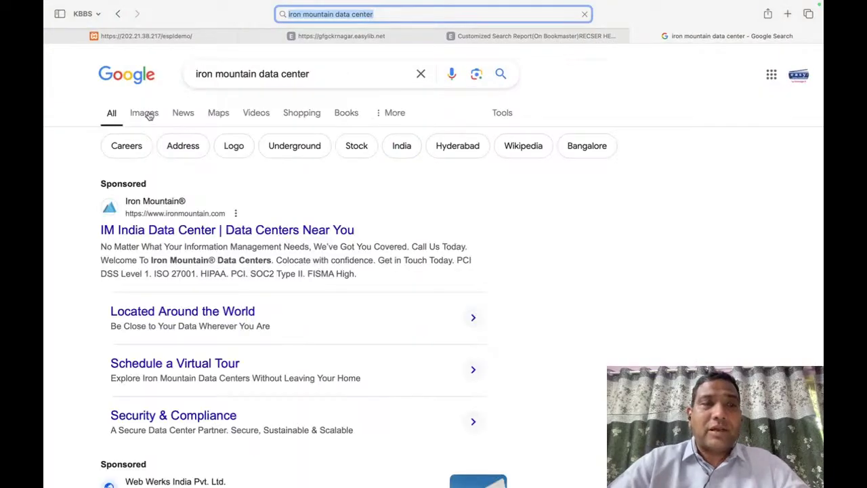
# Step: Show image results and open the Datacenters.com building picture in a larger preview
pyautogui.click(144, 114)
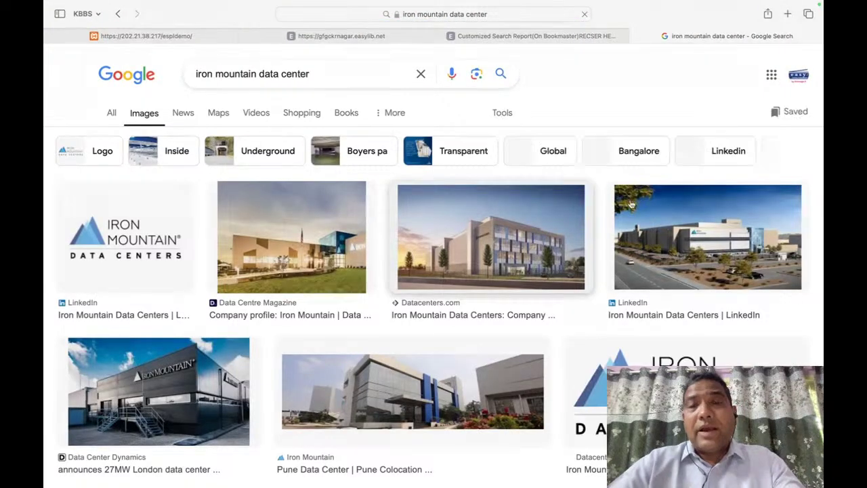
pyautogui.scroll(-1, 562, 277)
pyautogui.scroll(-5, 562, 278)
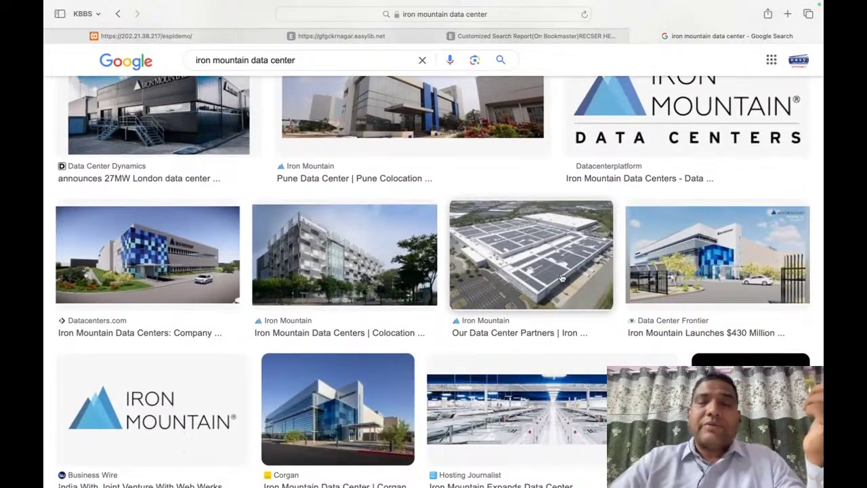
pyautogui.scroll(-4, 562, 277)
pyautogui.scroll(10, 562, 278)
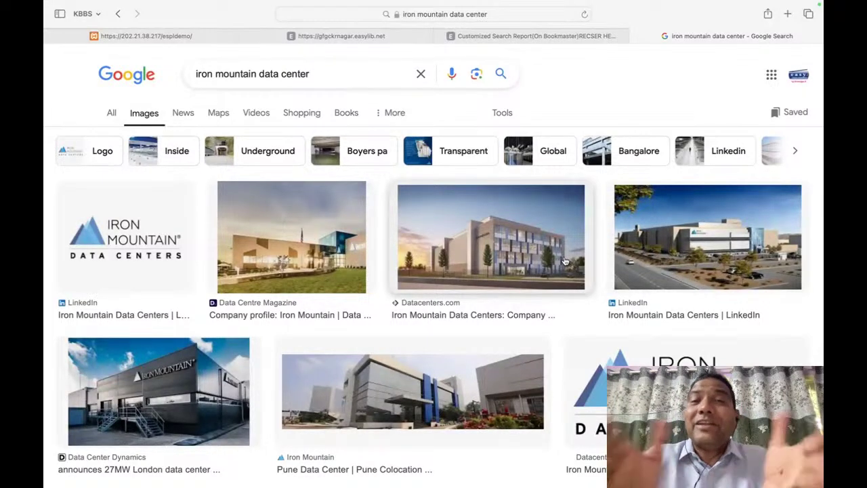
pyautogui.click(565, 261)
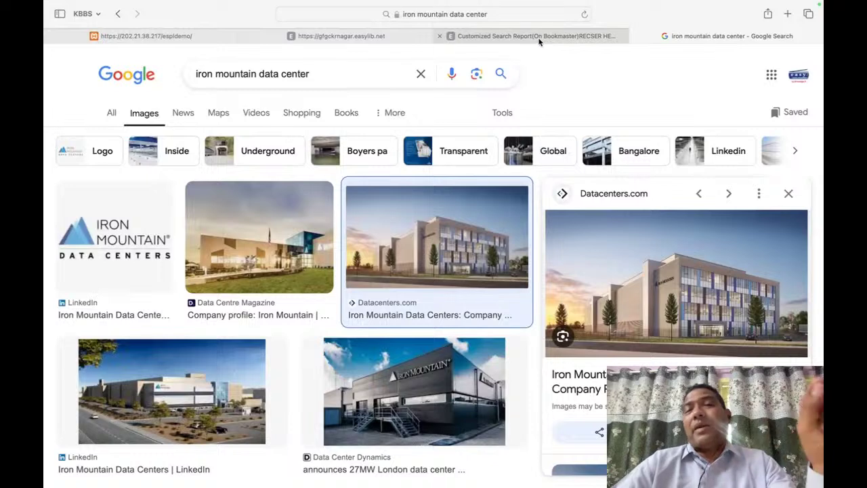
pyautogui.moveTo(540, 41)
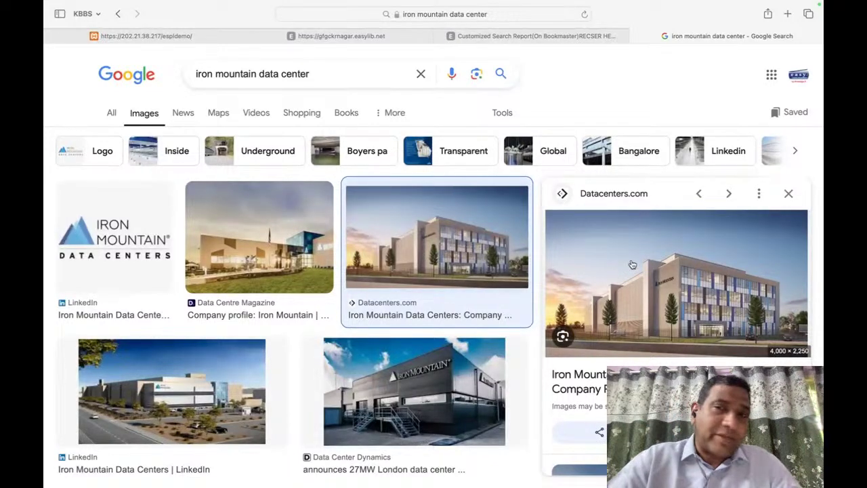
# Step: Load smit.easylib.net in a new tab, then close that tab again
pyautogui.click(789, 14)
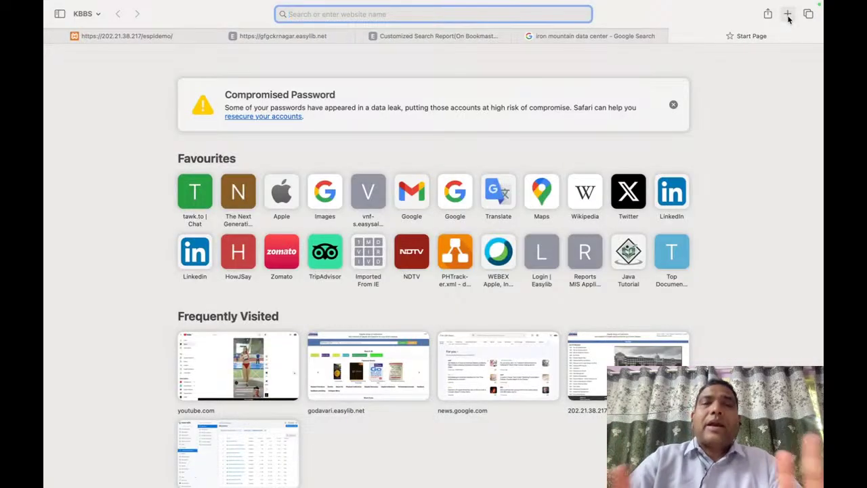
pyautogui.write('smit.easylib.net')
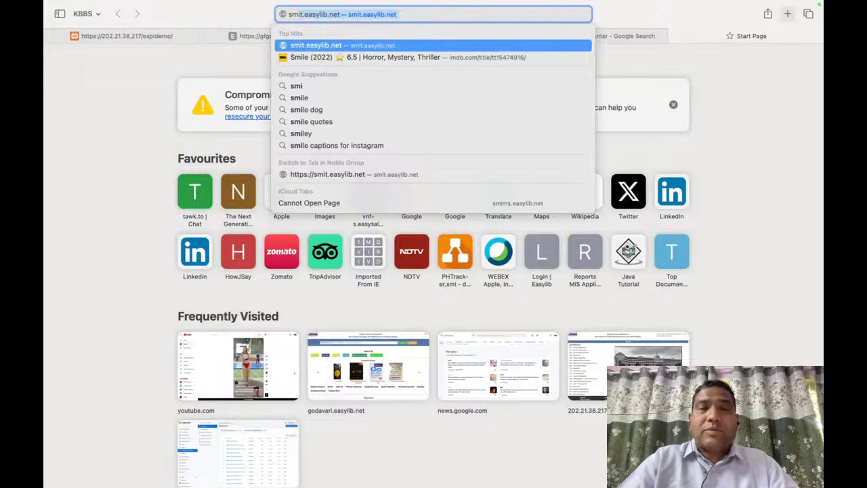
pyautogui.press('Return')
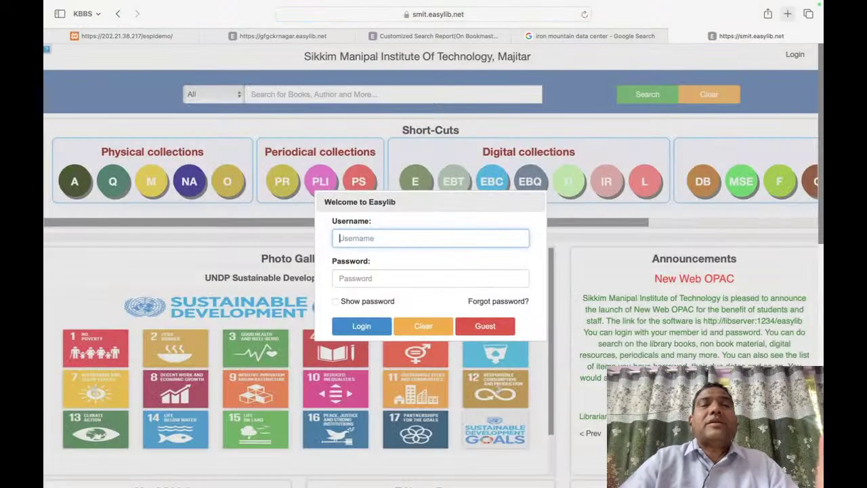
pyautogui.click(788, 14)
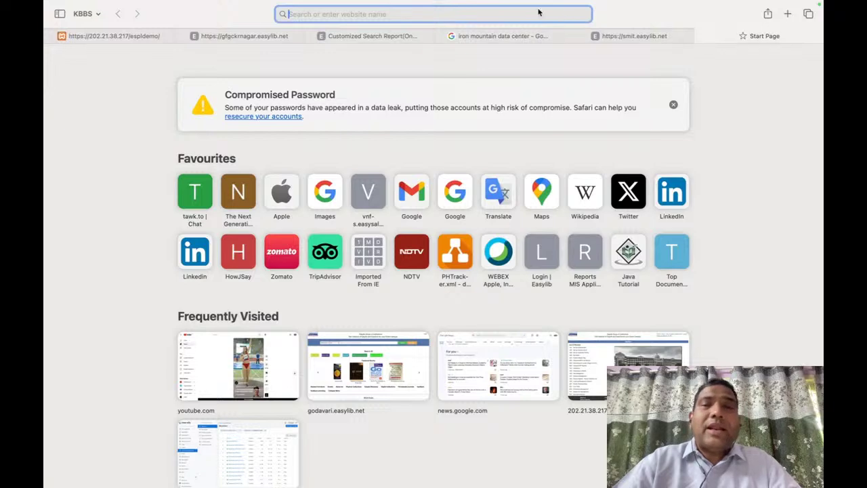
pyautogui.click(606, 34)
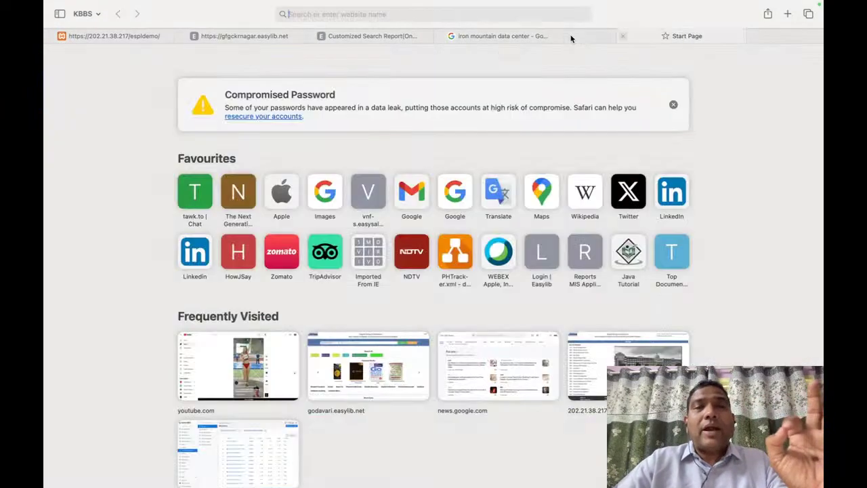
pyautogui.click(595, 36)
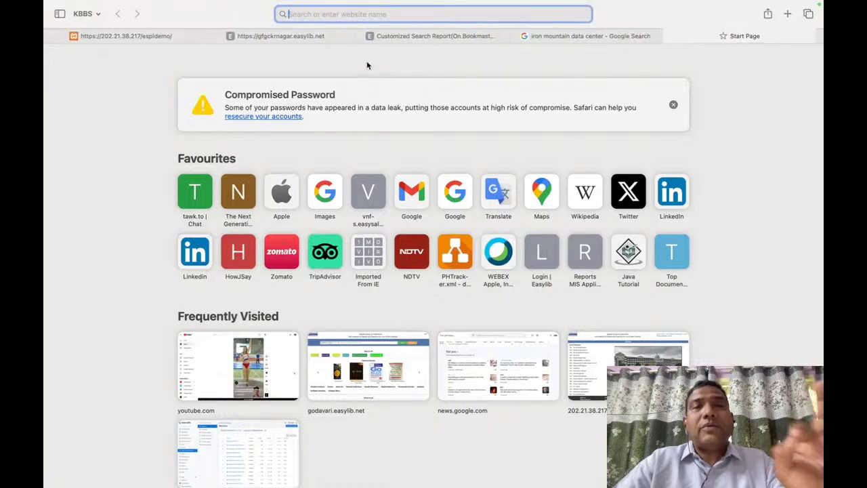
# Step: Return to the Easylib demo guest home page and focus its catalogue search box
pyautogui.click(122, 36)
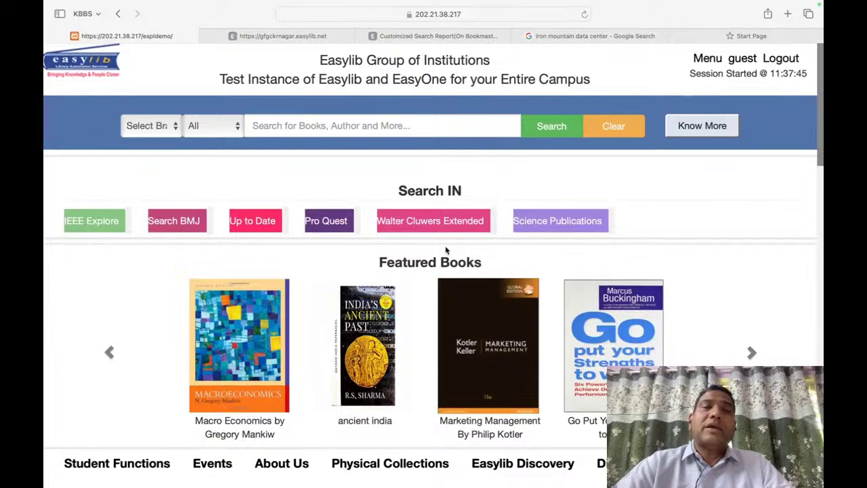
pyautogui.scroll(-10, 446, 251)
pyautogui.scroll(7, 446, 250)
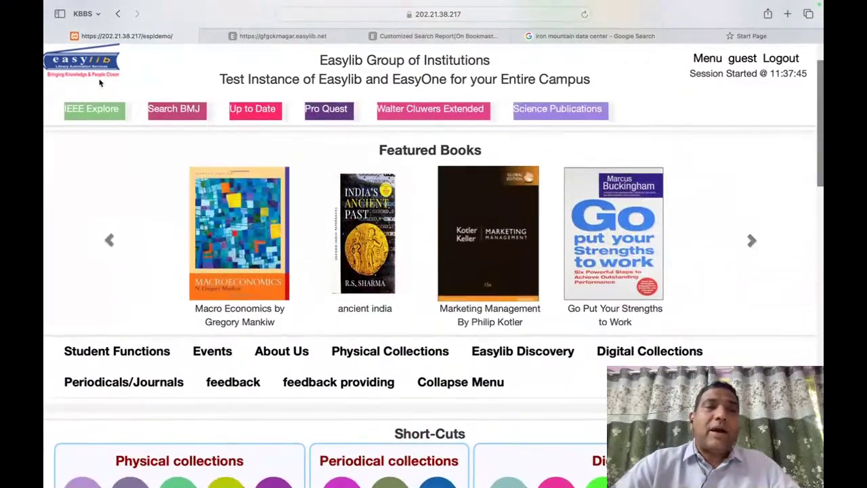
pyautogui.scroll(3, 129, 203)
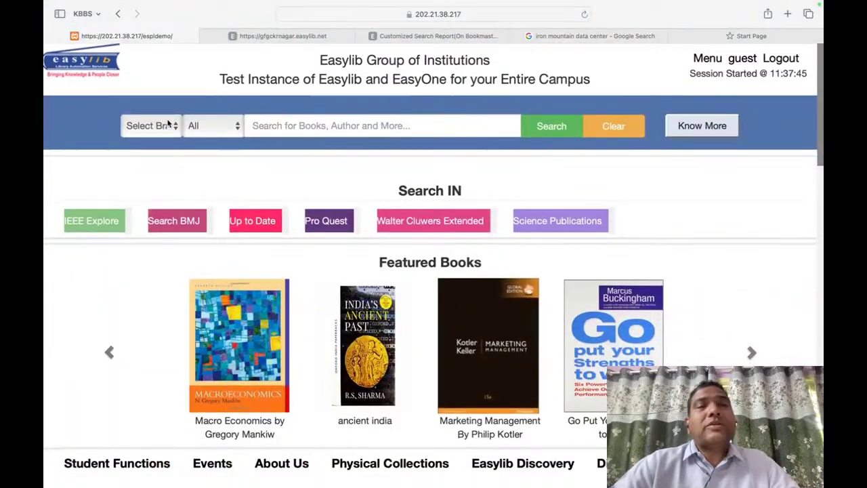
pyautogui.click(292, 133)
pyautogui.click(160, 129)
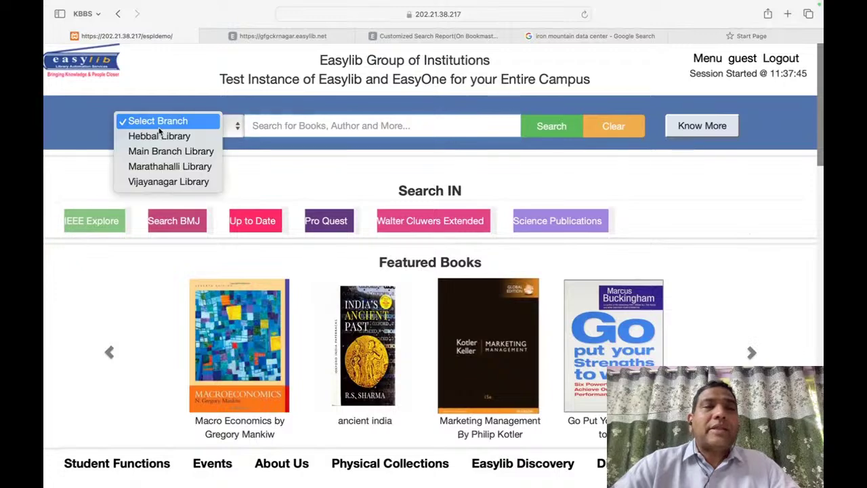
pyautogui.click(236, 129)
pyautogui.click(236, 129)
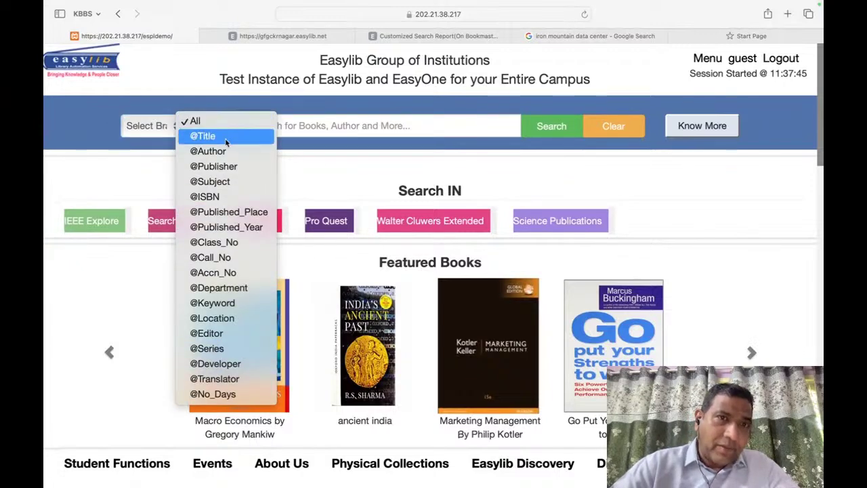
pyautogui.click(341, 127)
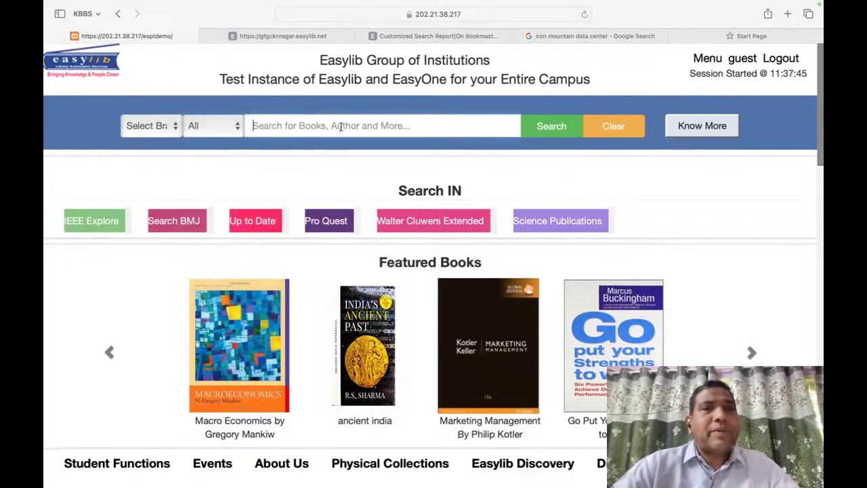
pyautogui.click(223, 126)
pyautogui.click(218, 135)
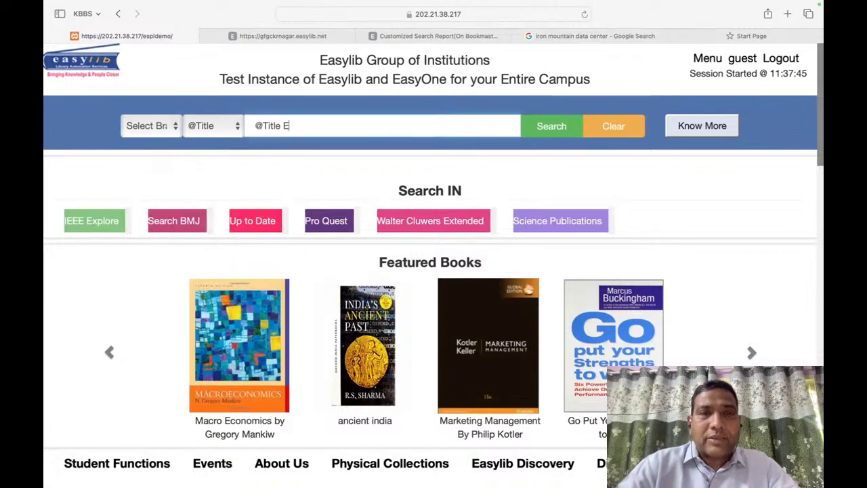
pyautogui.write('SEV')
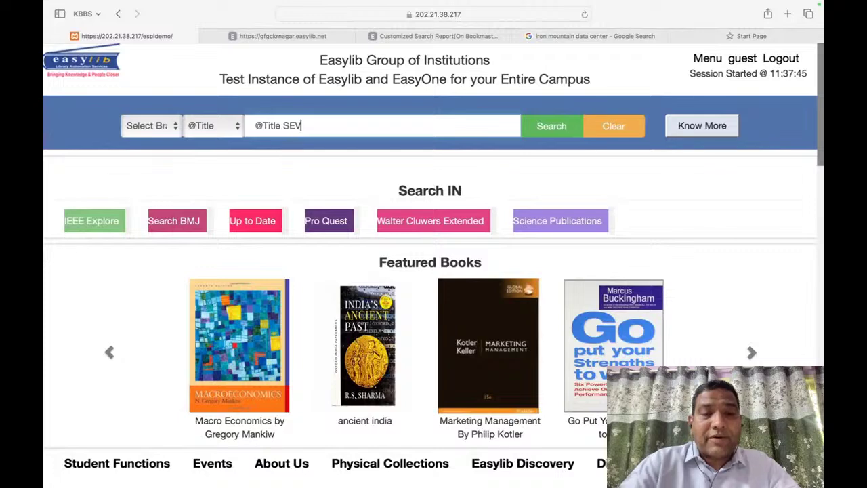
pyautogui.write('EN HABITS')
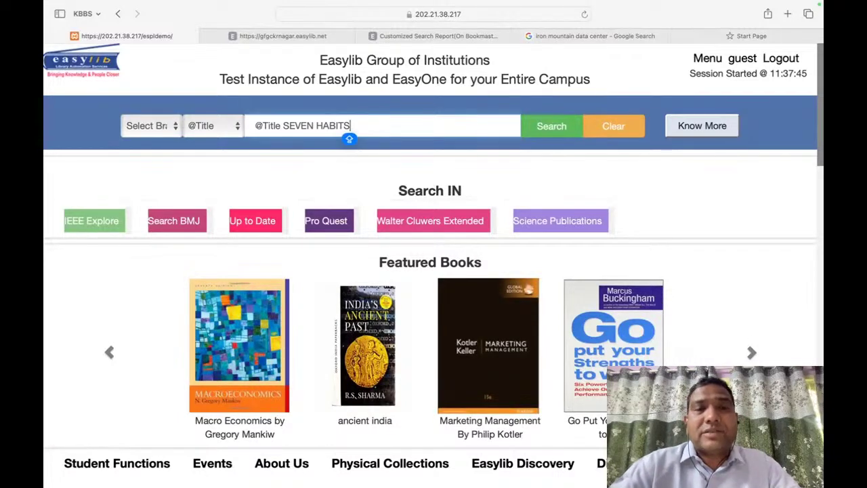
pyautogui.write(' OF')
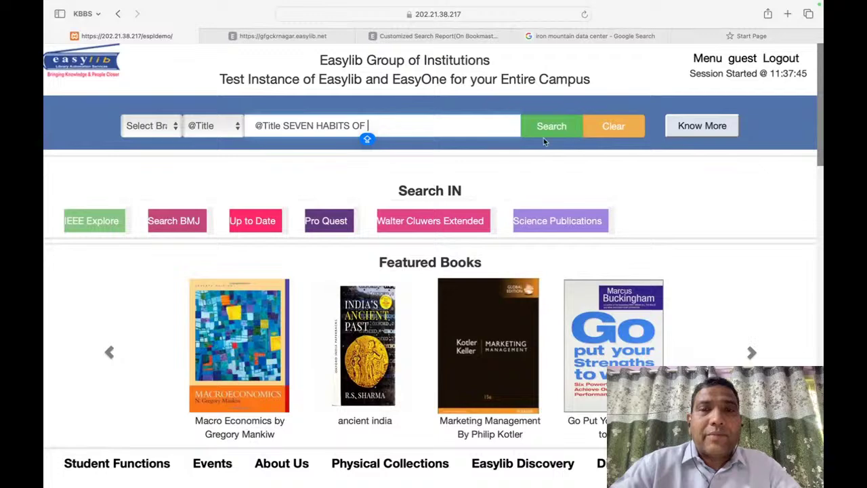
pyautogui.click(544, 135)
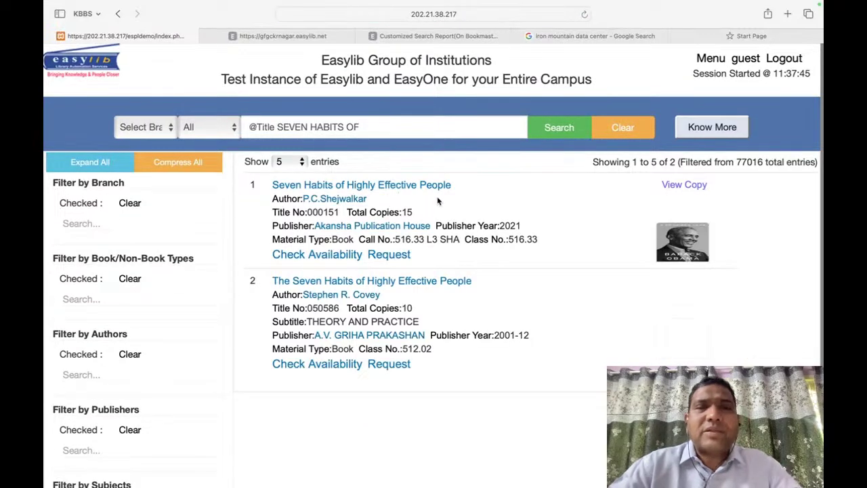
# Step: Open the first Seven Habits result and scroll through its Copy Details table
pyautogui.moveTo(686, 231)
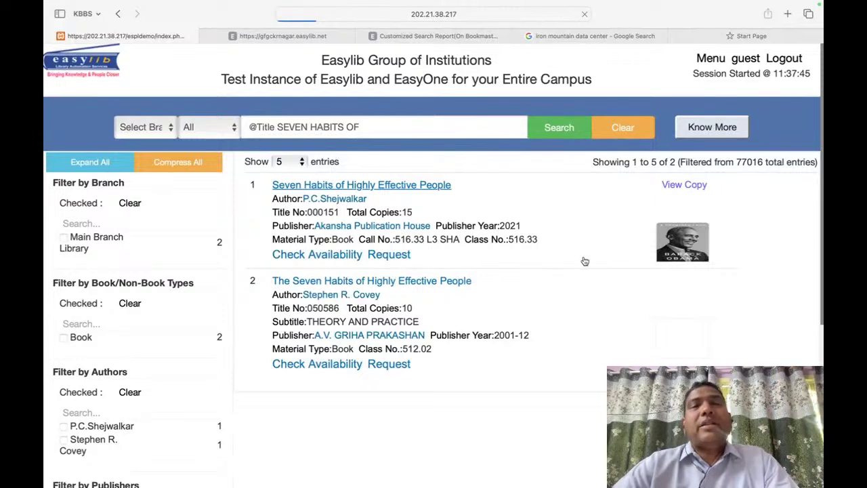
pyautogui.scroll(-10, 584, 261)
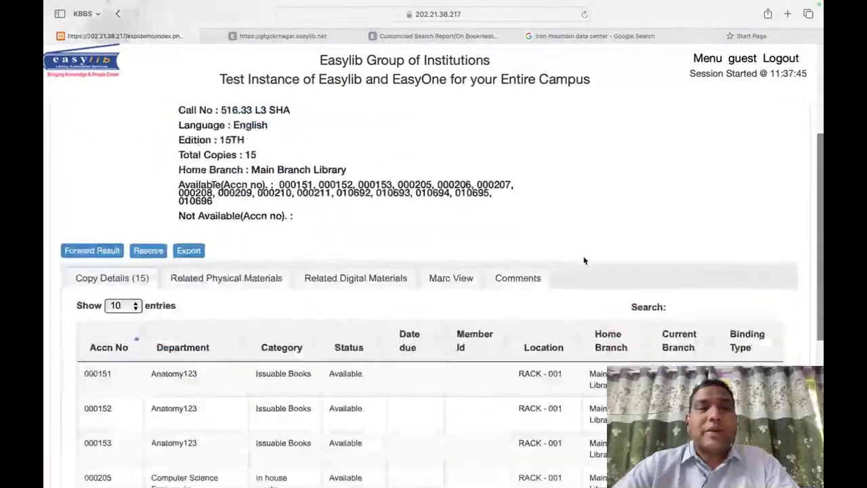
pyautogui.scroll(-5, 513, 271)
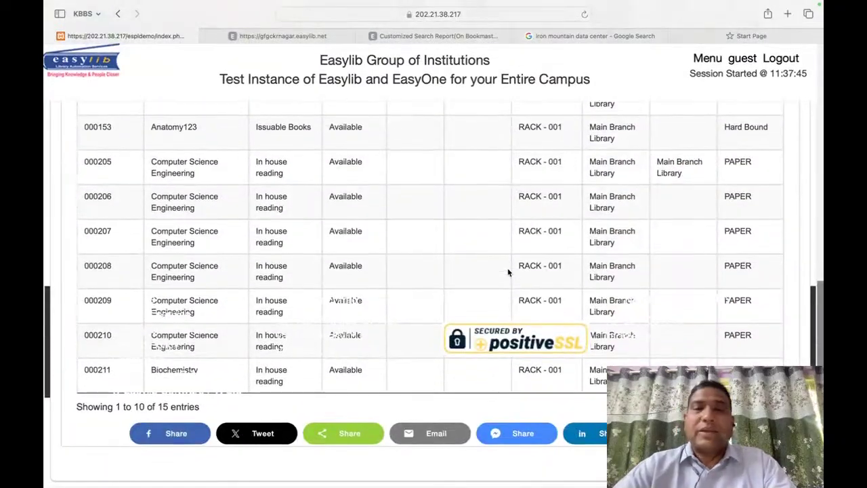
pyautogui.scroll(3, 509, 272)
pyautogui.scroll(6, 508, 272)
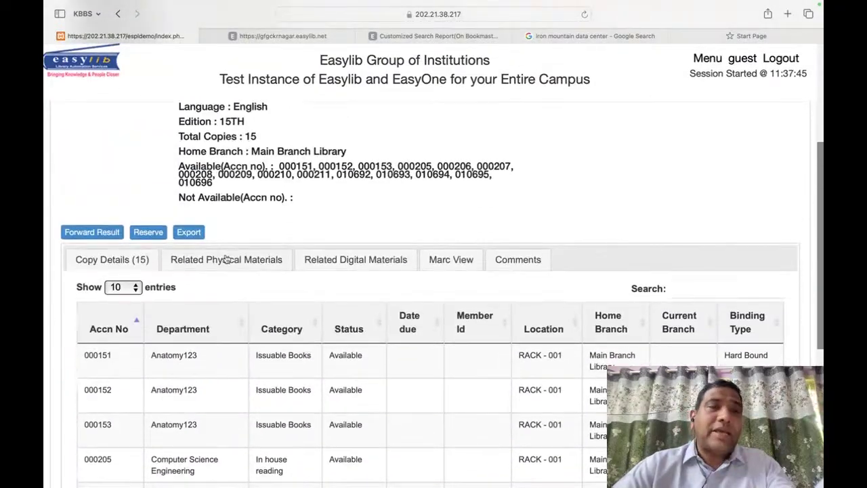
# Step: View the Related Physical and Related Digital Materials, then return home via the Easylib logo
pyautogui.click(227, 260)
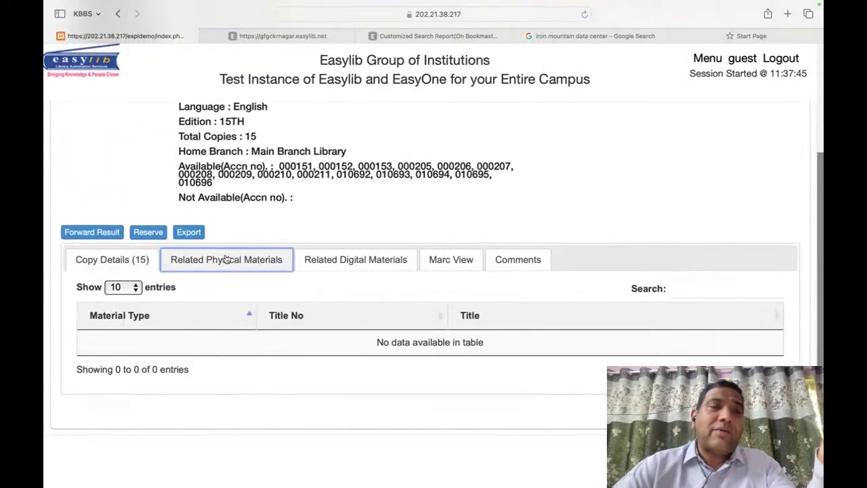
pyautogui.click(358, 262)
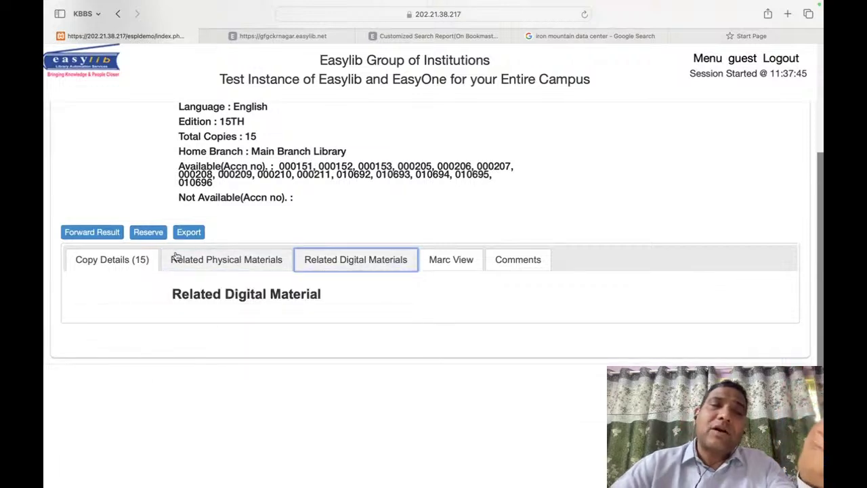
pyautogui.scroll(10, 127, 272)
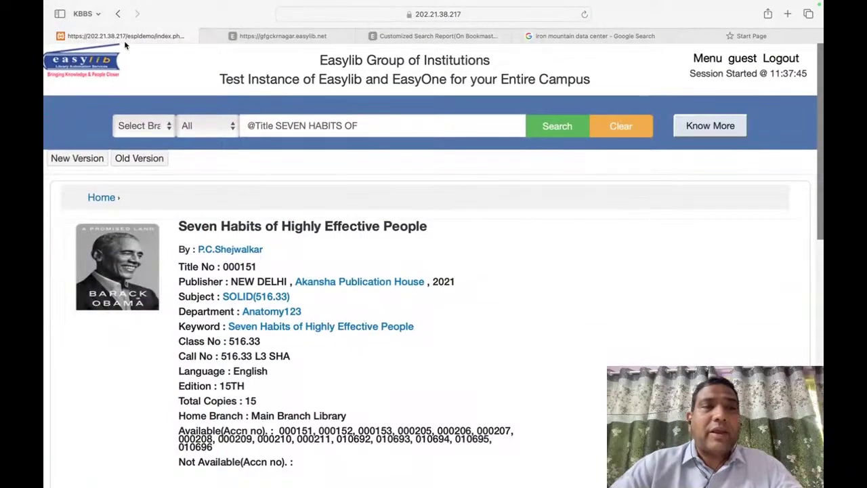
pyautogui.click(83, 63)
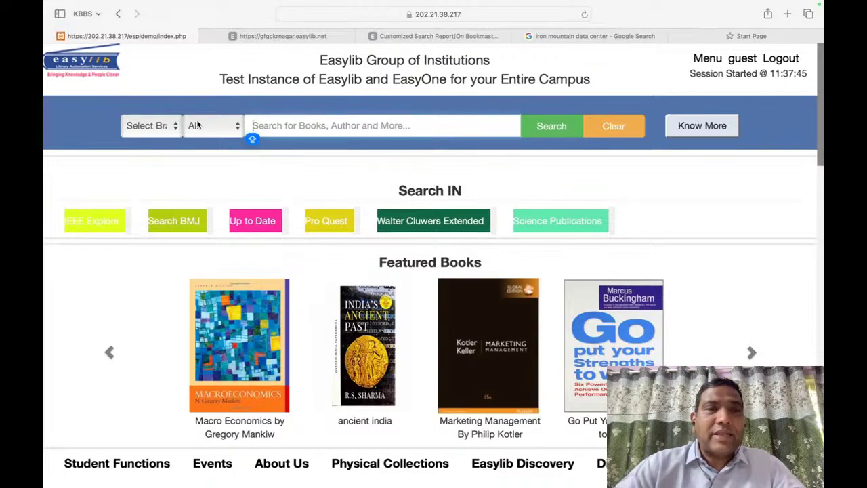
pyautogui.click(200, 125)
pyautogui.click(205, 136)
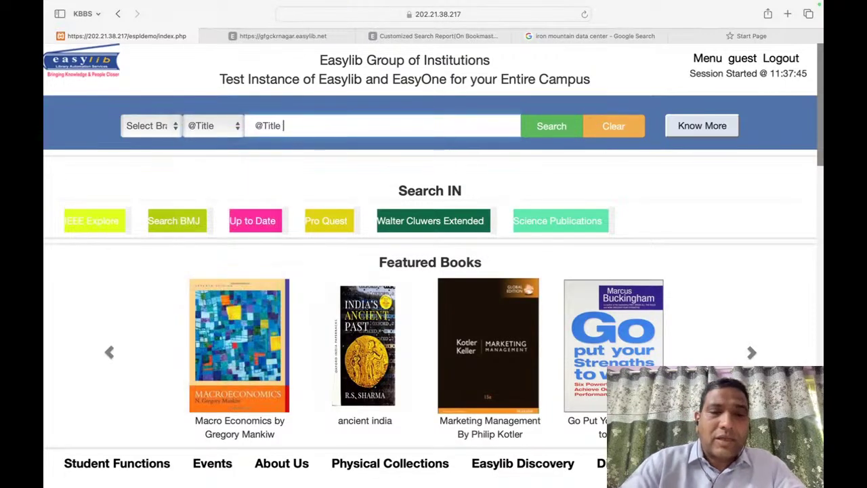
pyautogui.write('7 HABITS')
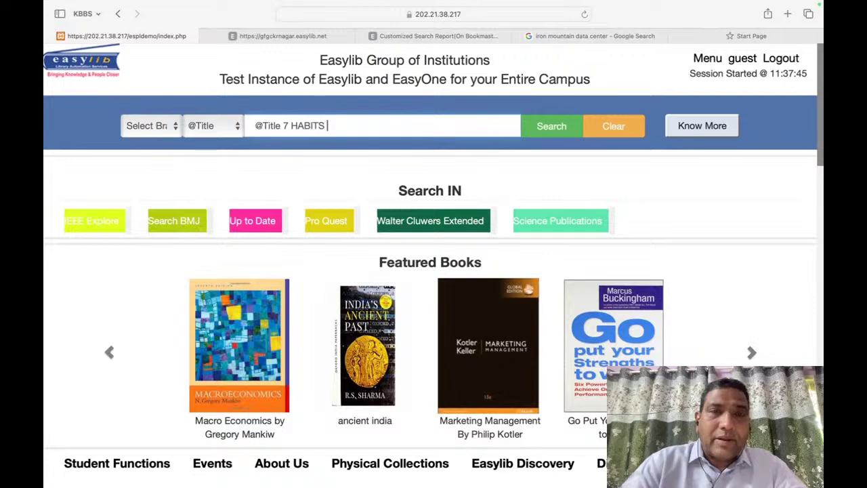
pyautogui.press('Return')
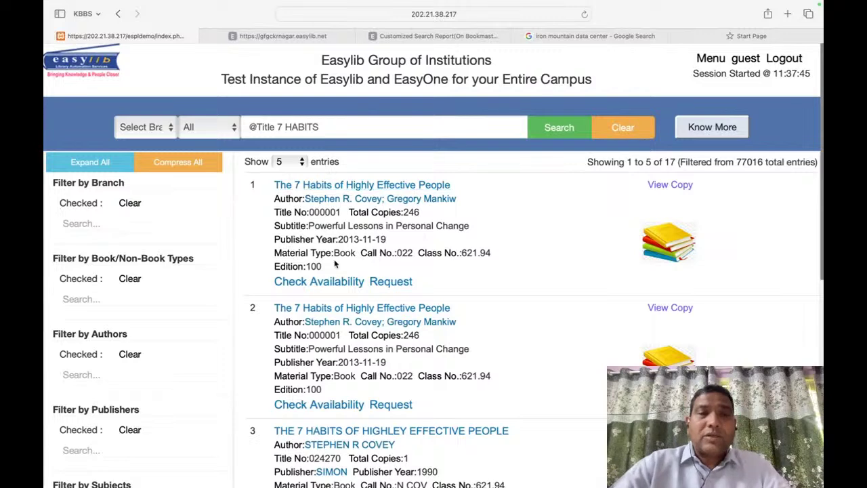
# Step: Check the first result's copy availability, then close the availability list
pyautogui.click(334, 283)
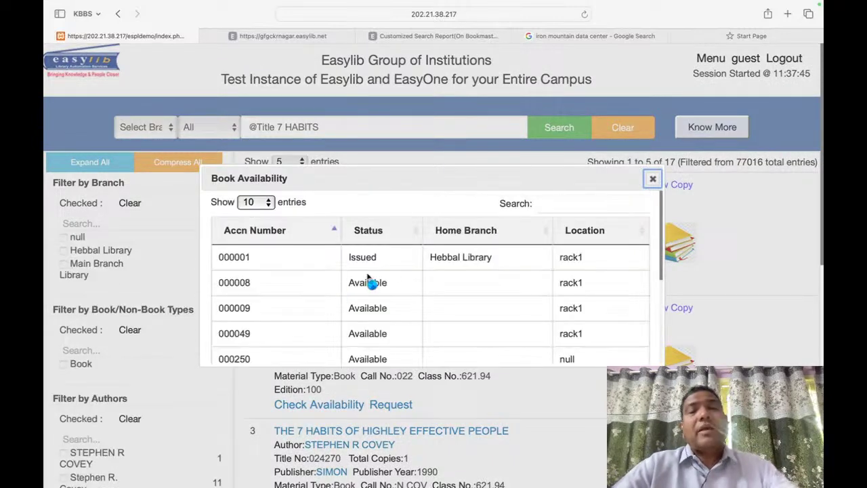
pyautogui.scroll(-1, 375, 308)
pyautogui.scroll(-5, 375, 309)
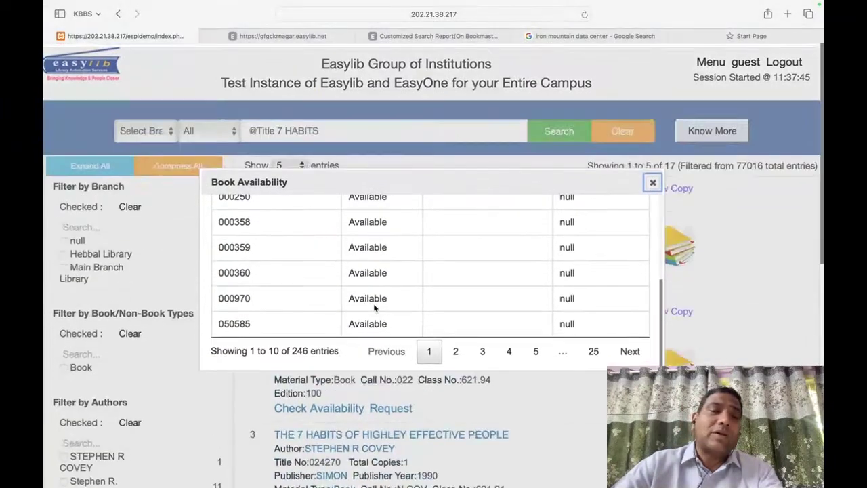
pyautogui.scroll(5, 549, 239)
pyautogui.click(652, 178)
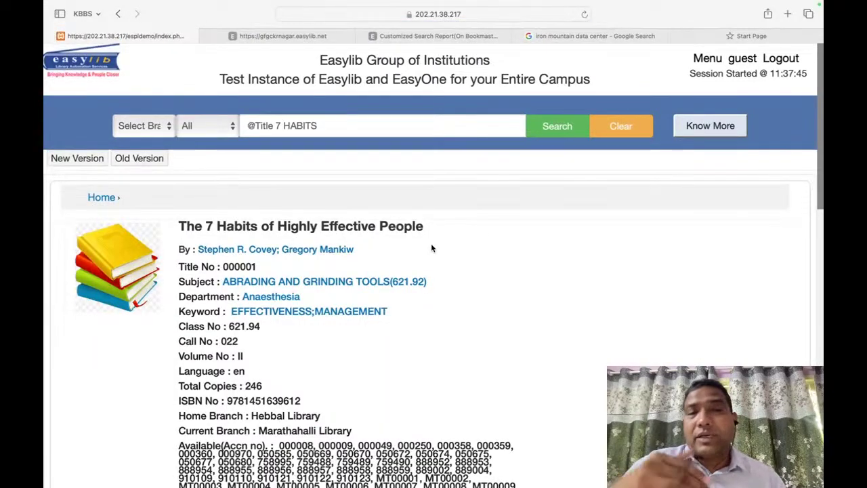
# Step: View the book's Related Physical Materials and Related Digital Materials lists
pyautogui.scroll(-3, 431, 248)
pyautogui.scroll(-5, 431, 248)
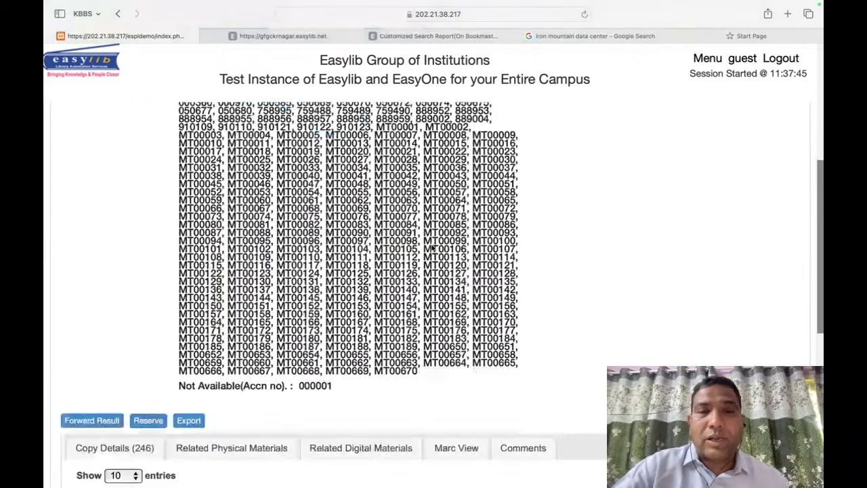
pyautogui.click(241, 282)
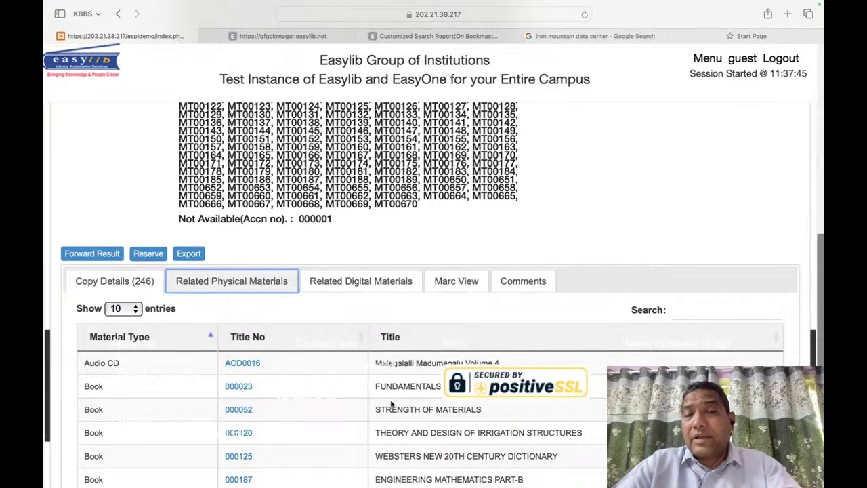
pyautogui.scroll(-1, 391, 404)
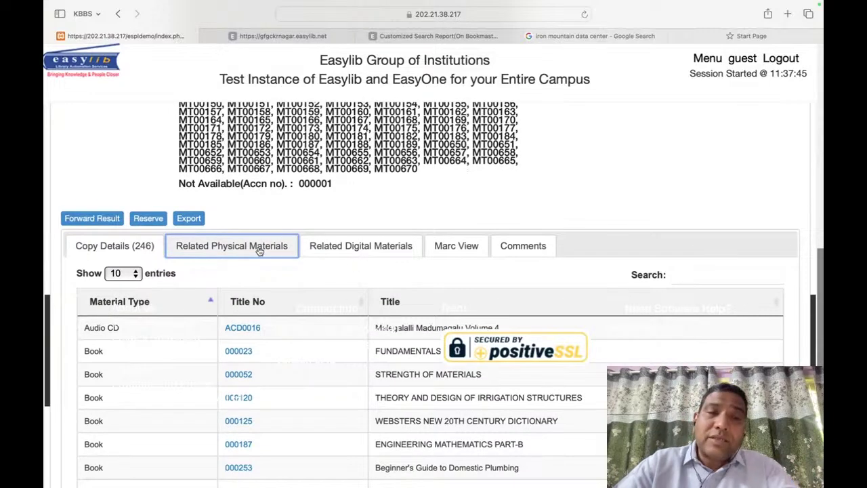
pyautogui.click(359, 245)
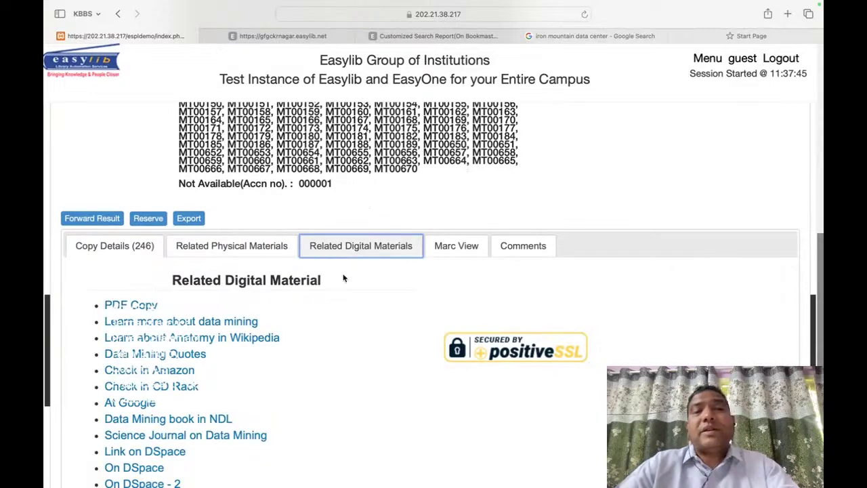
pyautogui.scroll(-5, 331, 368)
pyautogui.scroll(3, 331, 371)
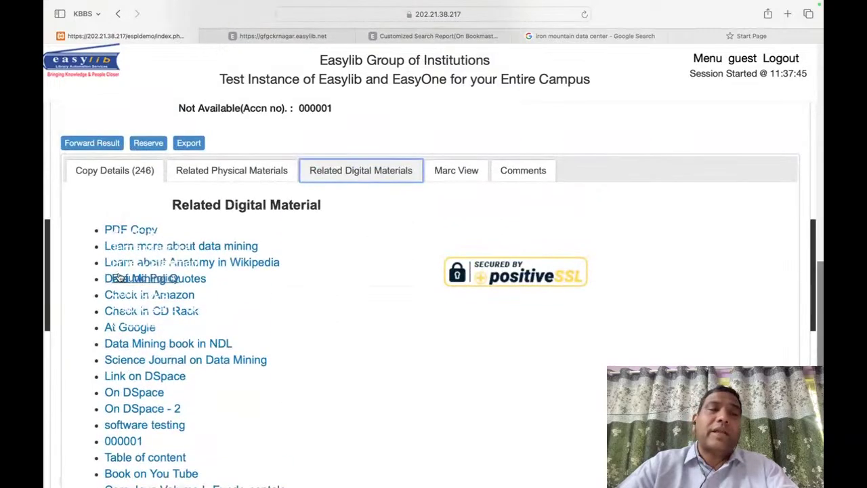
# Step: Open the book's PDF Copy link in a new tab, then return the first tab to the home page
pyautogui.click(119, 233)
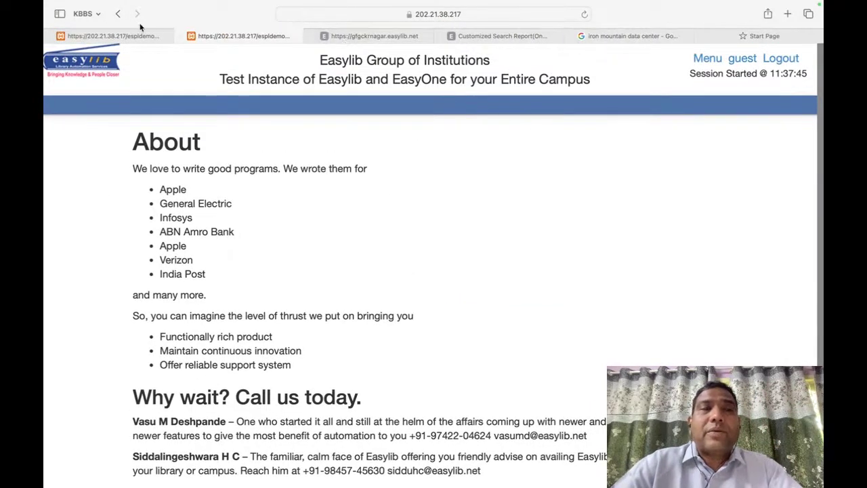
pyautogui.click(115, 35)
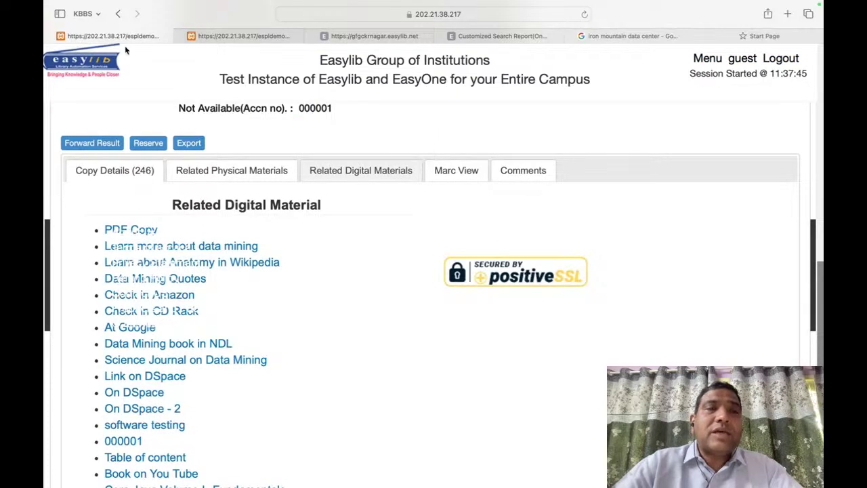
pyautogui.scroll(10, 444, 240)
pyautogui.click(105, 61)
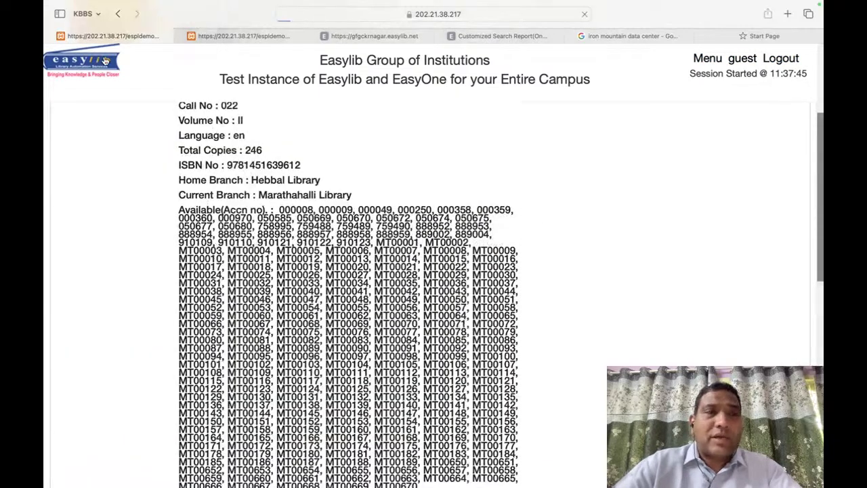
pyautogui.scroll(-4, 451, 224)
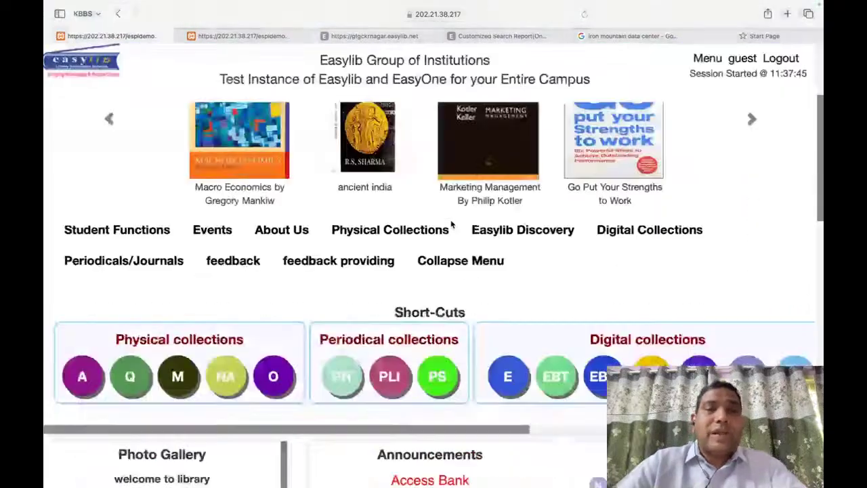
pyautogui.scroll(5, 457, 224)
pyautogui.click(219, 129)
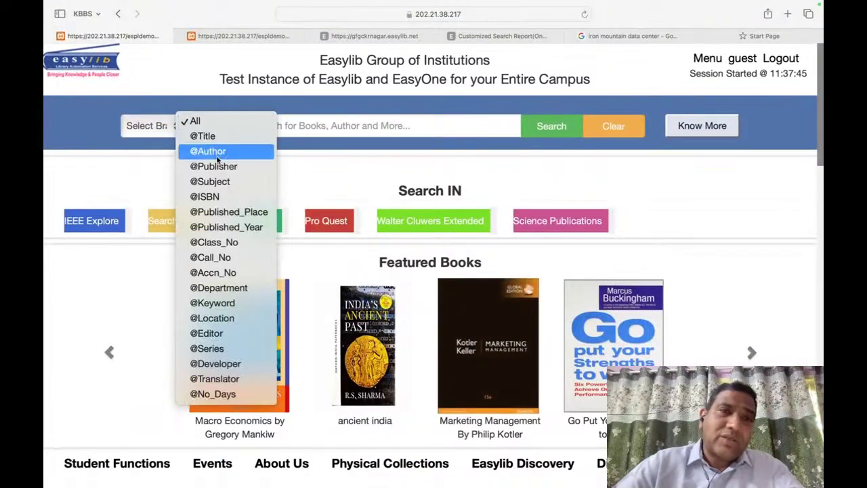
pyautogui.click(219, 152)
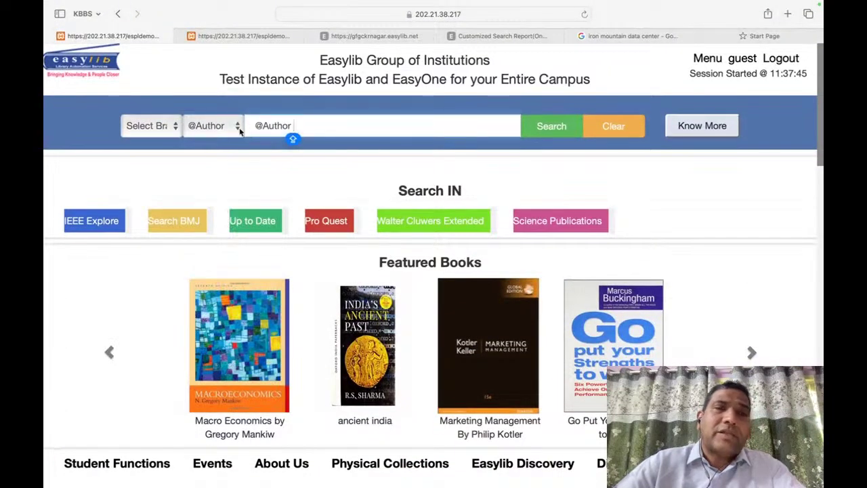
pyautogui.click(237, 129)
pyautogui.click(226, 166)
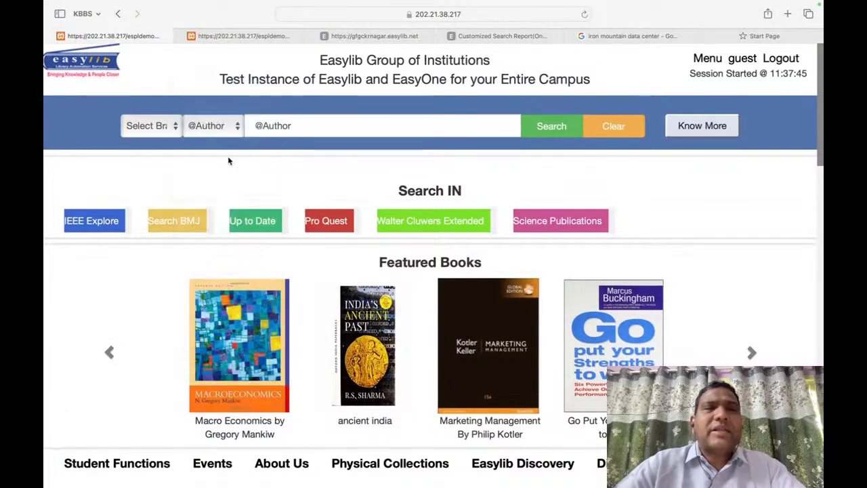
pyautogui.press('super+a')
pyautogui.press('BackSpace')
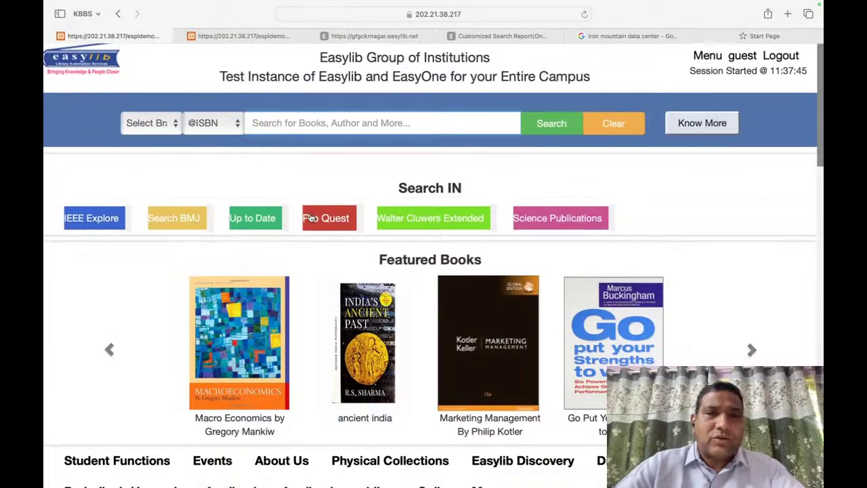
# Step: Open the A Physical collections shortcut to list all physical collection items
pyautogui.scroll(-3, 306, 242)
pyautogui.scroll(1, 406, 203)
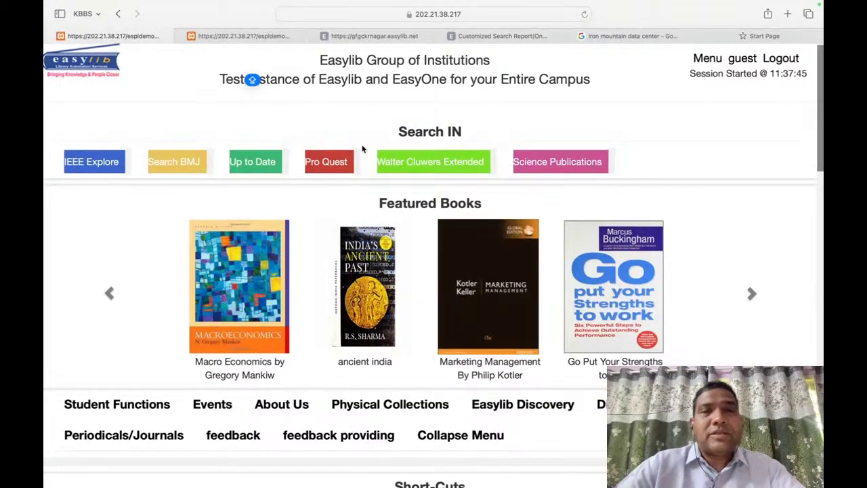
pyautogui.scroll(-5, 583, 318)
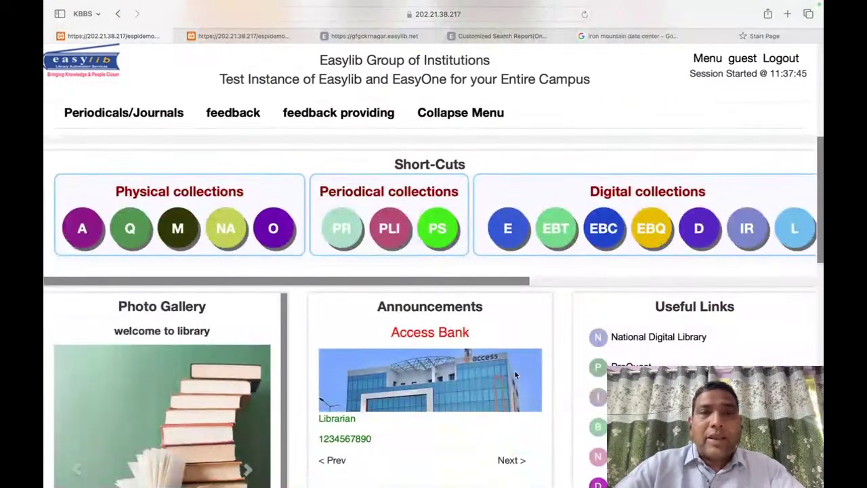
pyautogui.scroll(4, 302, 216)
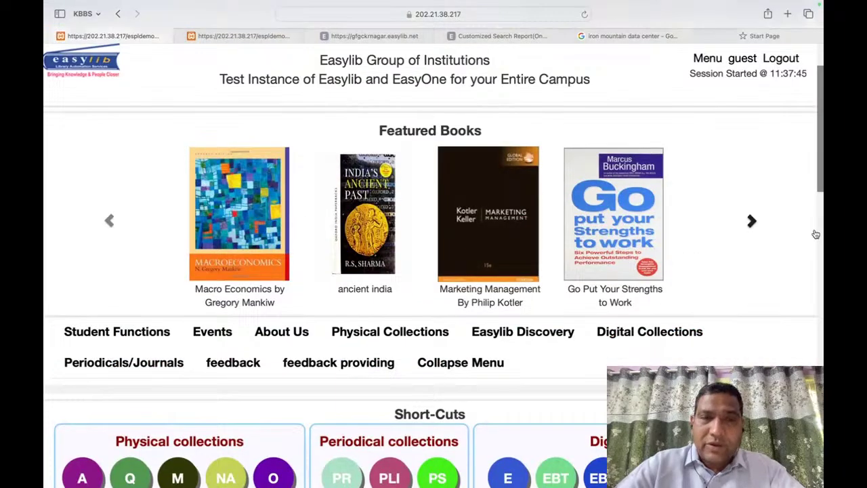
pyautogui.scroll(-3, 637, 329)
pyautogui.moveTo(61, 255)
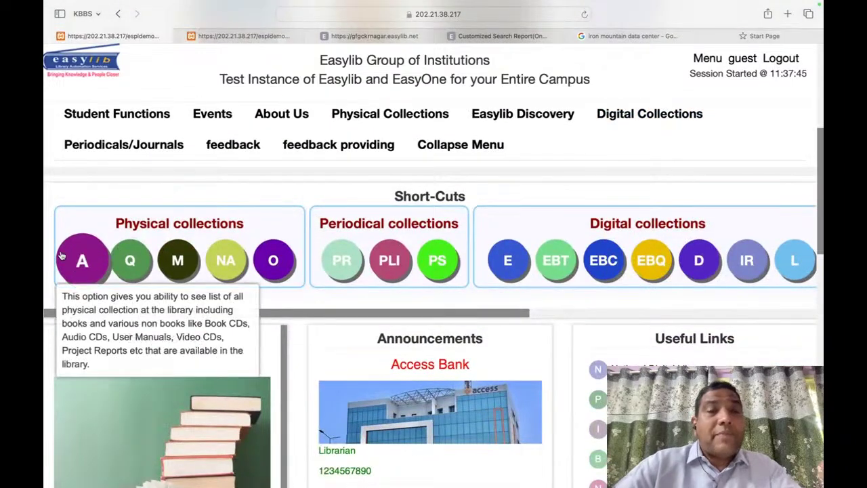
pyautogui.click(80, 264)
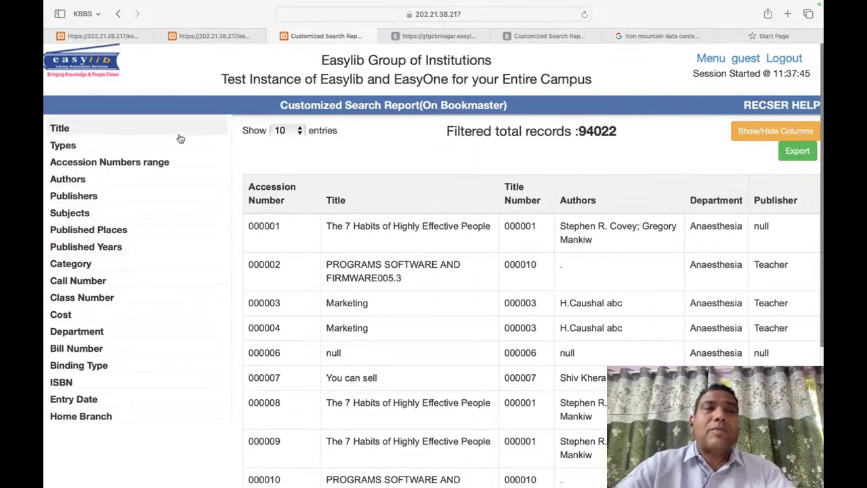
# Step: Remove the ISI Codes filter from the physical-collection report to show all records
pyautogui.moveTo(73, 149)
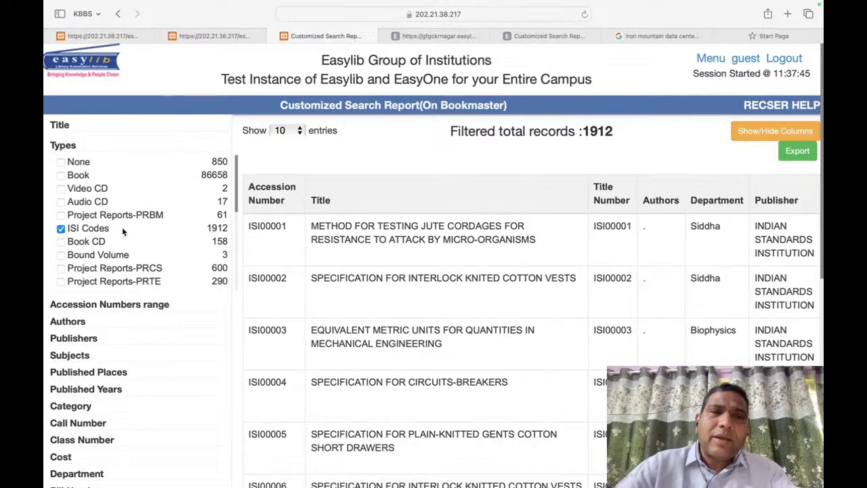
pyautogui.click(61, 229)
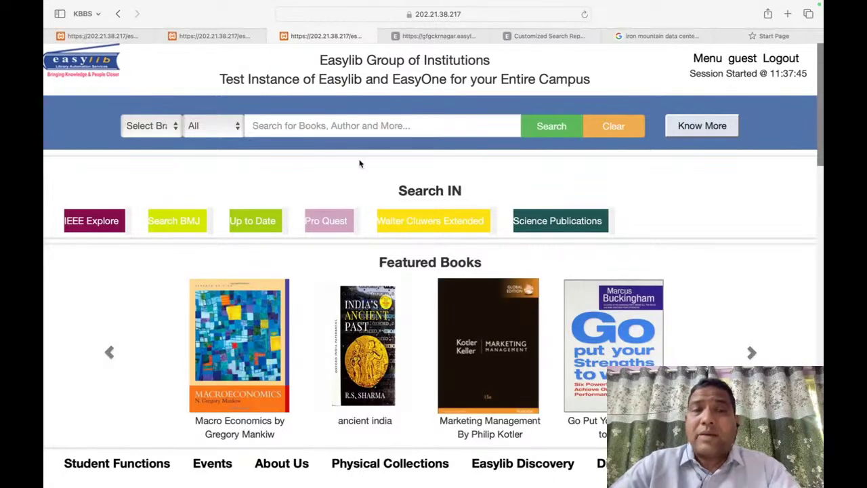
# Step: In Quick Search filtered by Keyword, list the books under keyword ABILITY
pyautogui.scroll(-5, 439, 198)
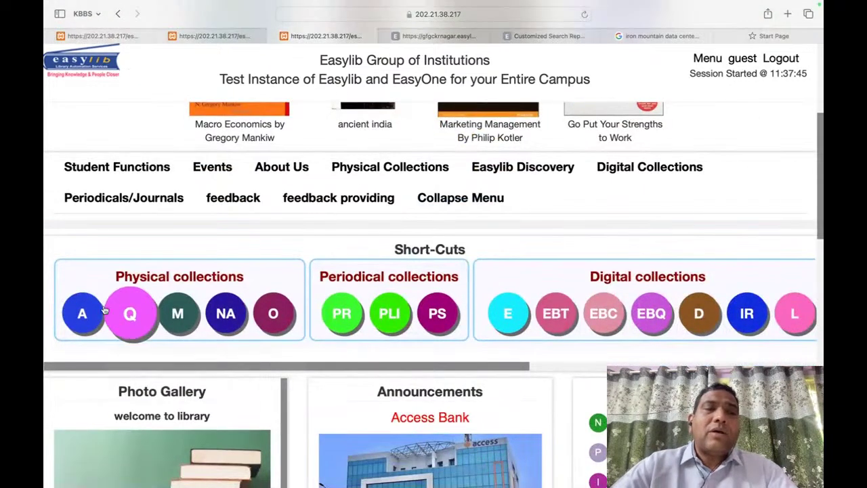
pyautogui.moveTo(75, 312)
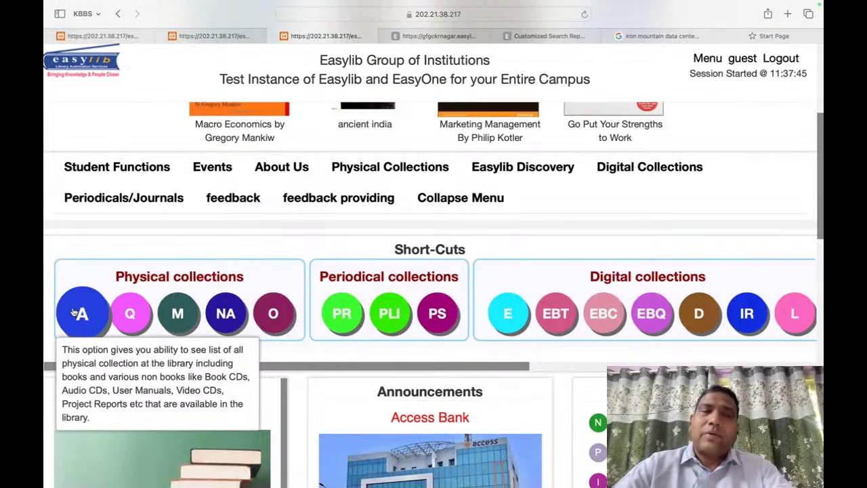
pyautogui.click(130, 312)
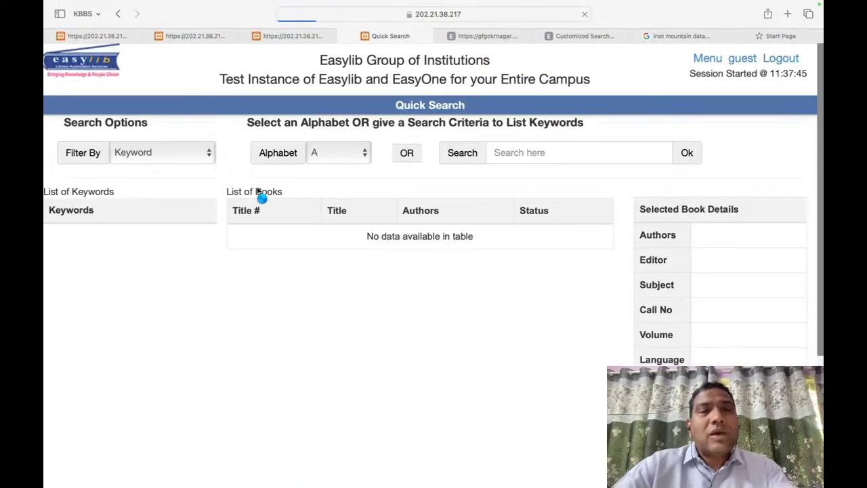
pyautogui.click(186, 155)
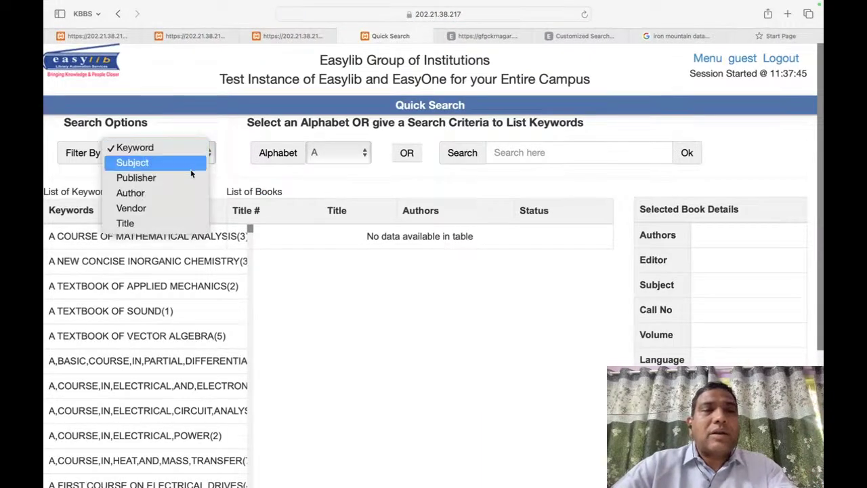
pyautogui.click(270, 363)
pyautogui.scroll(-15, 188, 408)
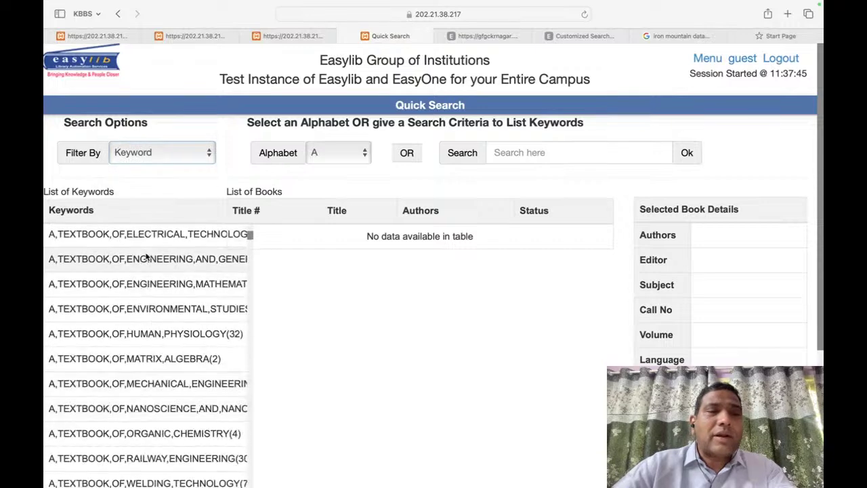
pyautogui.scroll(-5, 164, 393)
pyautogui.click(120, 320)
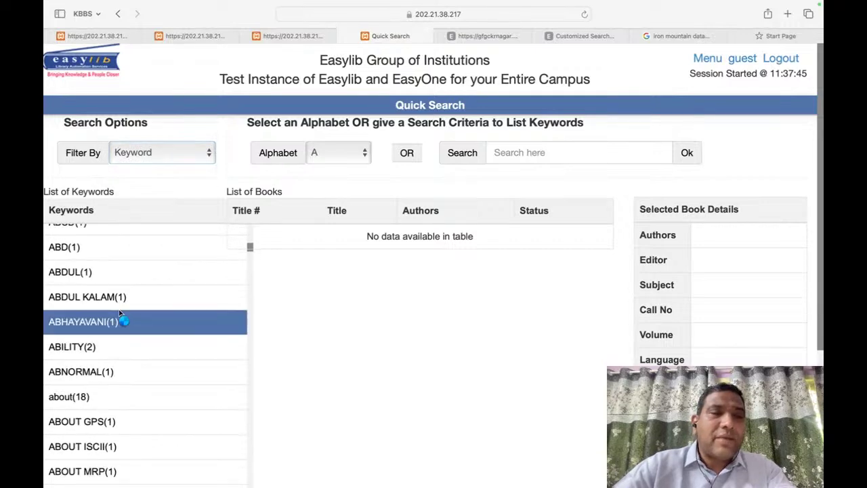
pyautogui.click(202, 355)
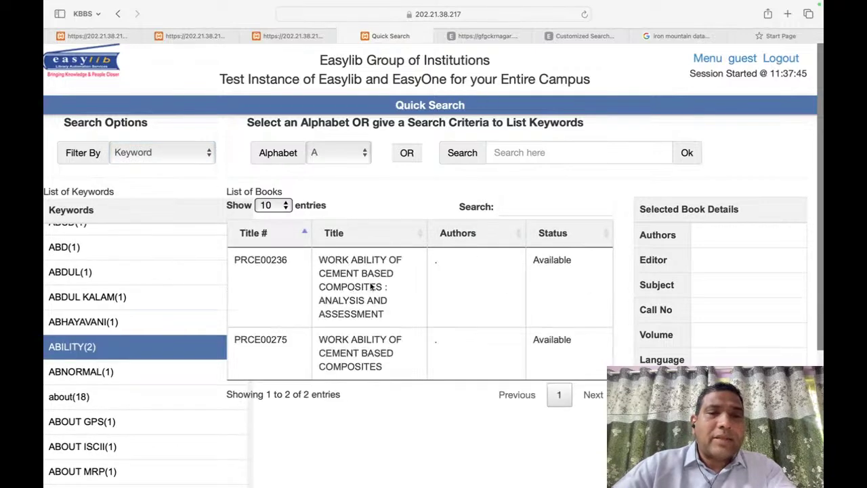
# Step: Try twice to reserve title PRCE00236 of the first cement composites book; both attempts are refused
pyautogui.click(425, 294)
pyautogui.scroll(-5, 751, 354)
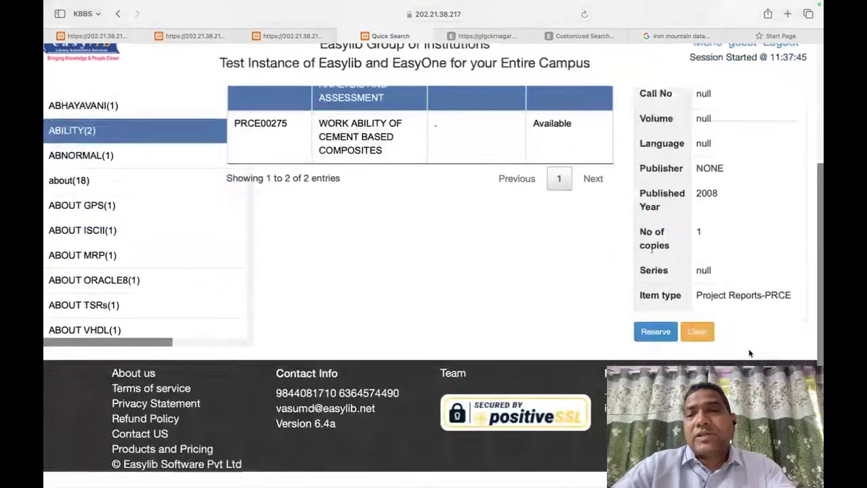
pyautogui.click(652, 347)
pyautogui.click(397, 294)
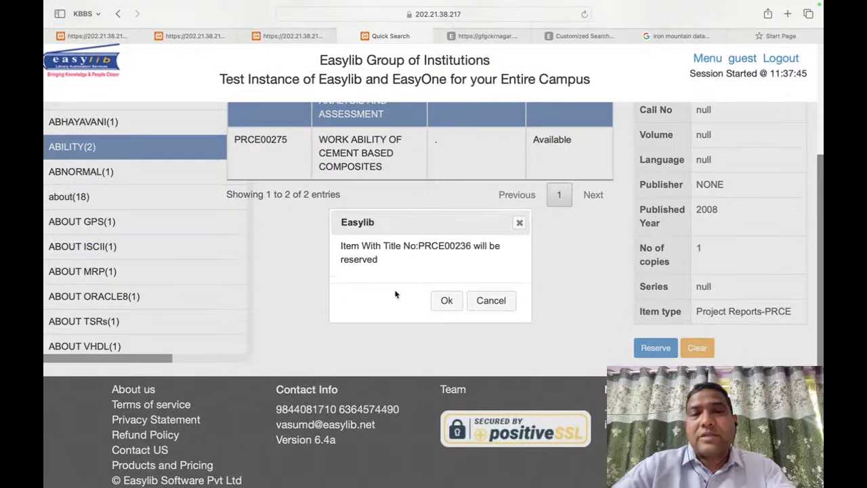
pyautogui.click(448, 301)
pyautogui.click(500, 307)
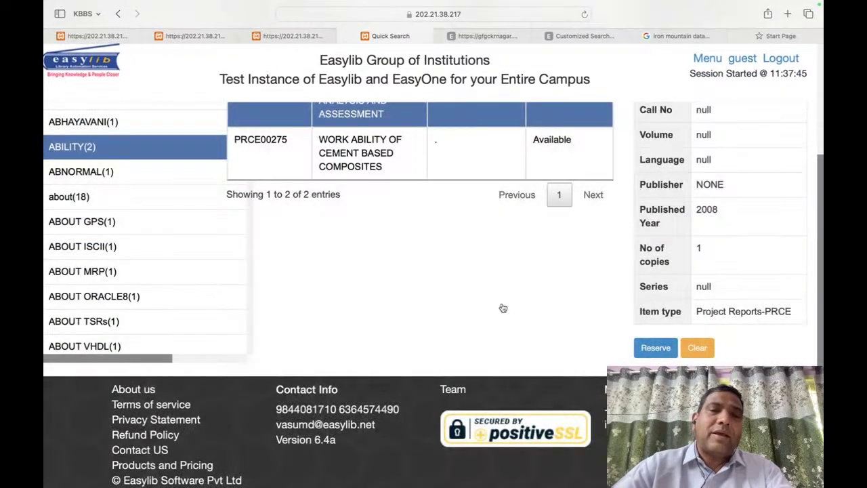
pyautogui.click(655, 347)
pyautogui.click(399, 294)
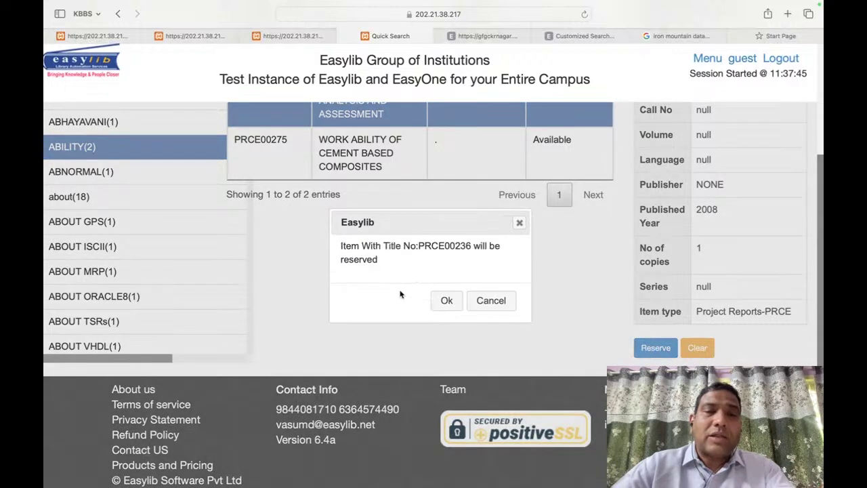
pyautogui.click(448, 301)
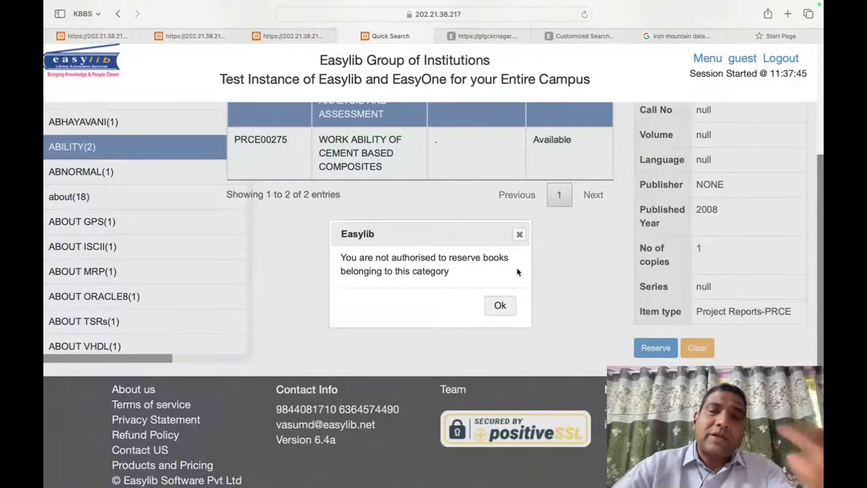
pyautogui.click(510, 310)
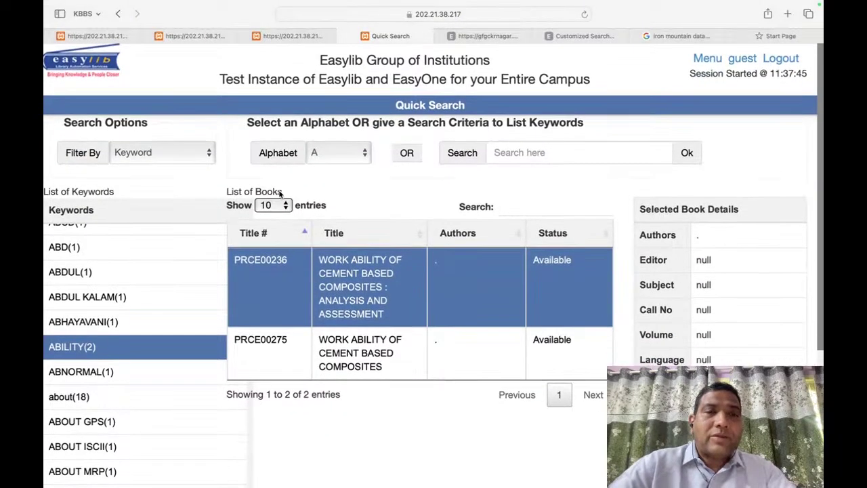
pyautogui.click(168, 154)
# Step: Filter Quick Search by Subject and list books on APPLIED FLUID MECHANICS(620.106)
pyautogui.click(163, 175)
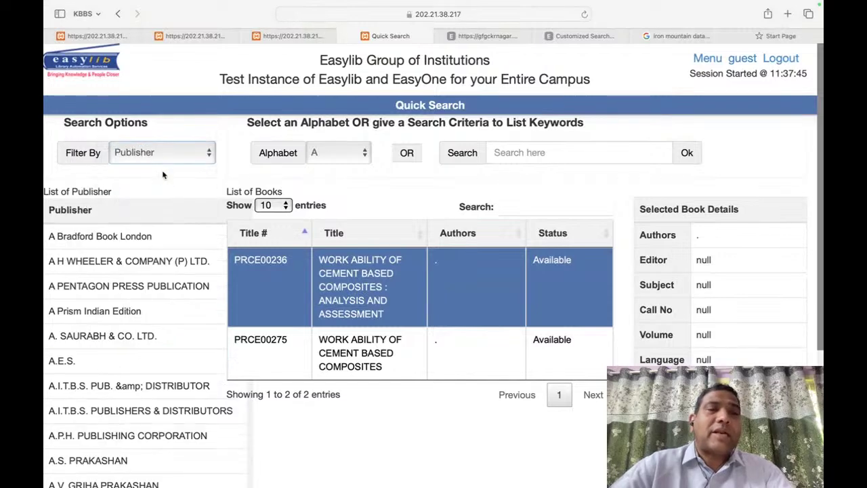
pyautogui.click(186, 151)
pyautogui.click(173, 132)
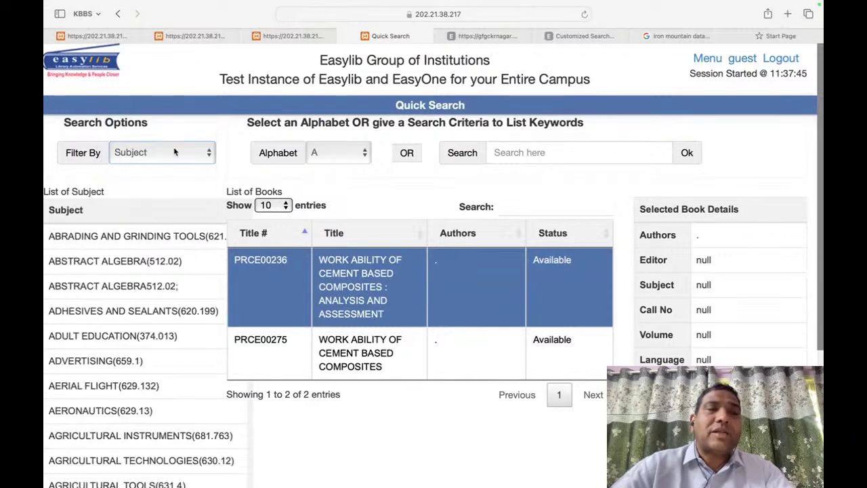
pyautogui.scroll(-5, 162, 292)
pyautogui.scroll(-3, 162, 296)
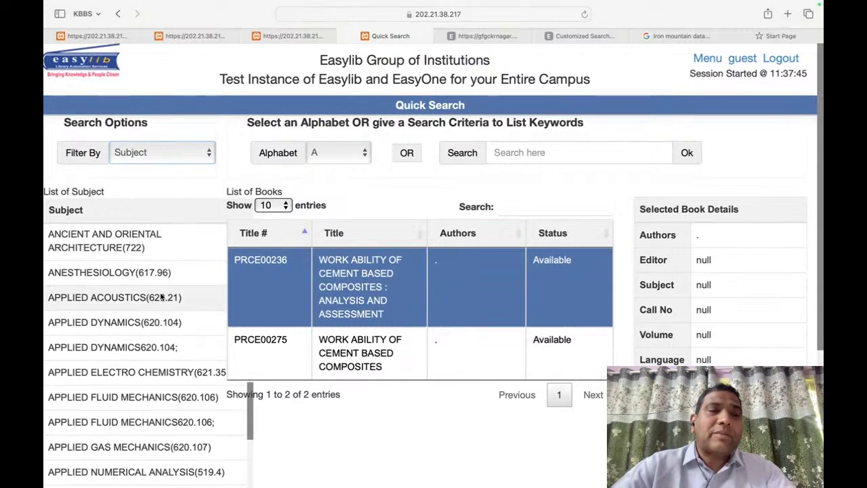
pyautogui.click(163, 297)
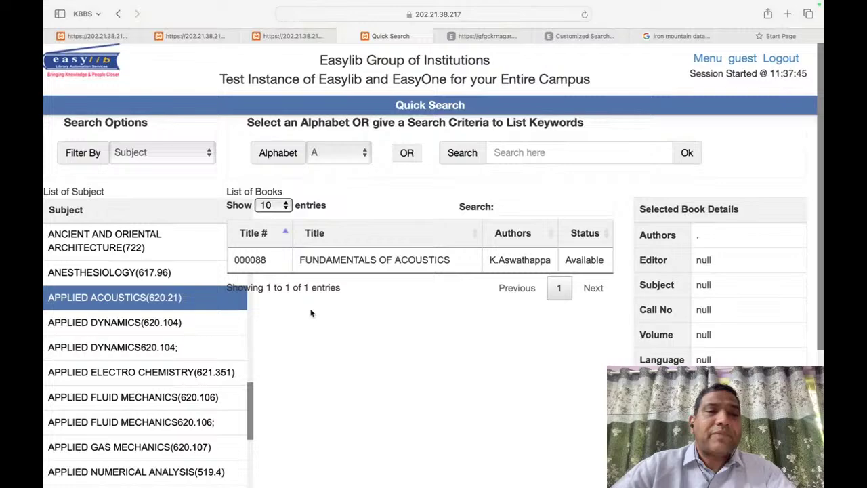
pyautogui.click(156, 400)
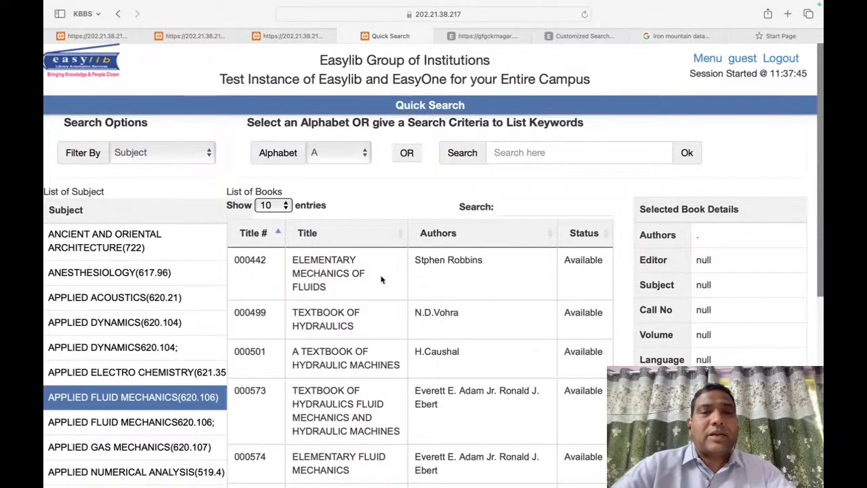
# Step: View details of ELEMENTARY MECHANICS OF FLUIDS, then return to the library home page
pyautogui.click(381, 279)
pyautogui.scroll(-5, 407, 271)
pyautogui.scroll(6, 535, 237)
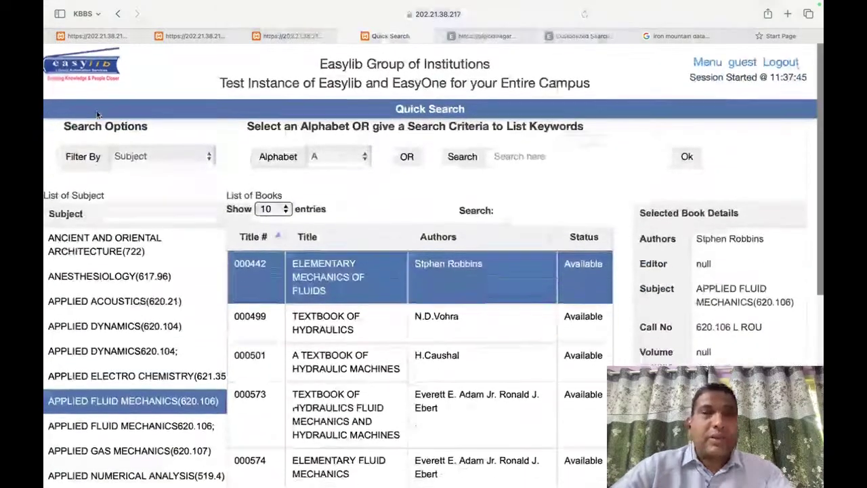
pyautogui.click(85, 67)
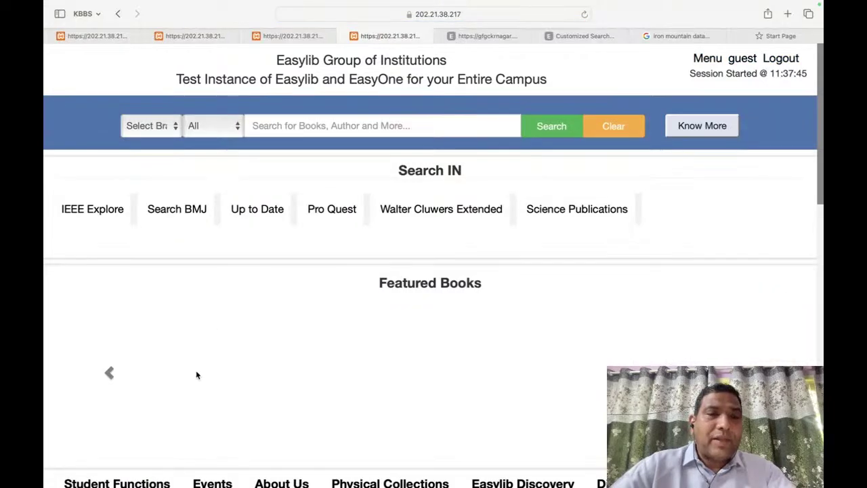
# Step: Open the PR shortcut under Periodical collections to list subscribed periodicals
pyautogui.scroll(-6, 286, 285)
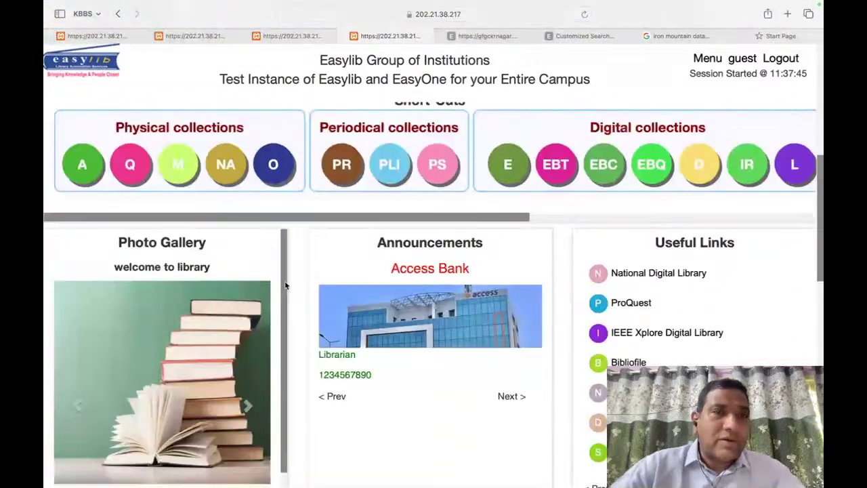
pyautogui.scroll(3, 286, 285)
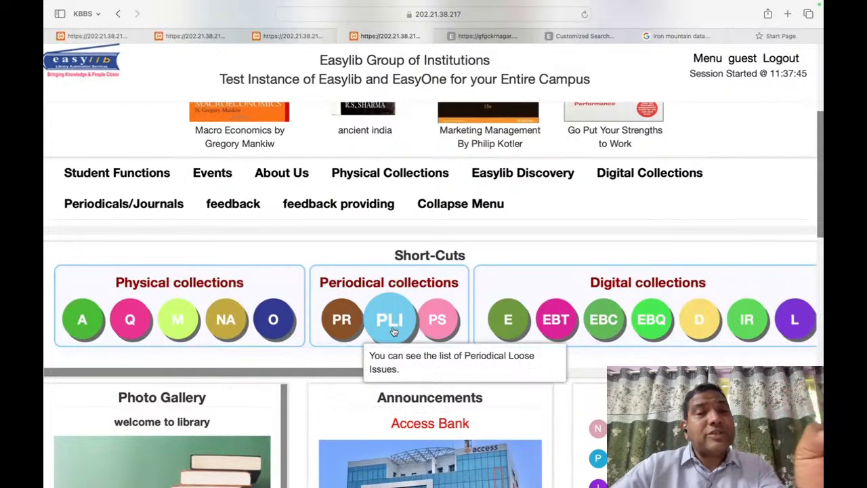
pyautogui.click(342, 324)
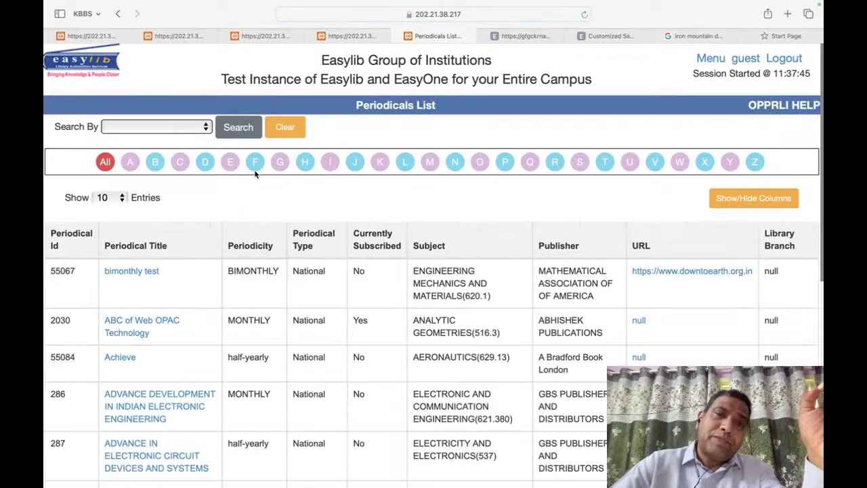
# Step: View the 2017 and 2016 received issues of ADVANCED DEVELOPMENT IN INDIAN ELECTRICAL ENGINEERING, then return to the home tab
pyautogui.scroll(-10, 180, 297)
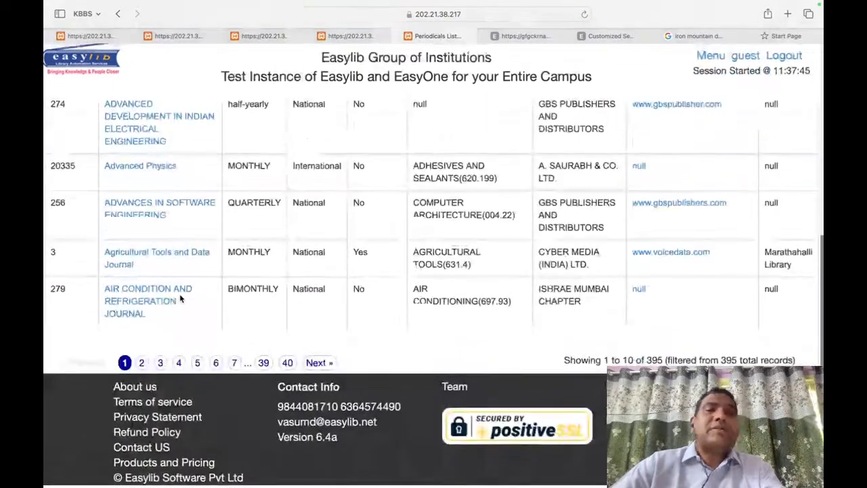
pyautogui.scroll(7, 179, 297)
pyautogui.scroll(3, 179, 296)
pyautogui.scroll(-6, 341, 249)
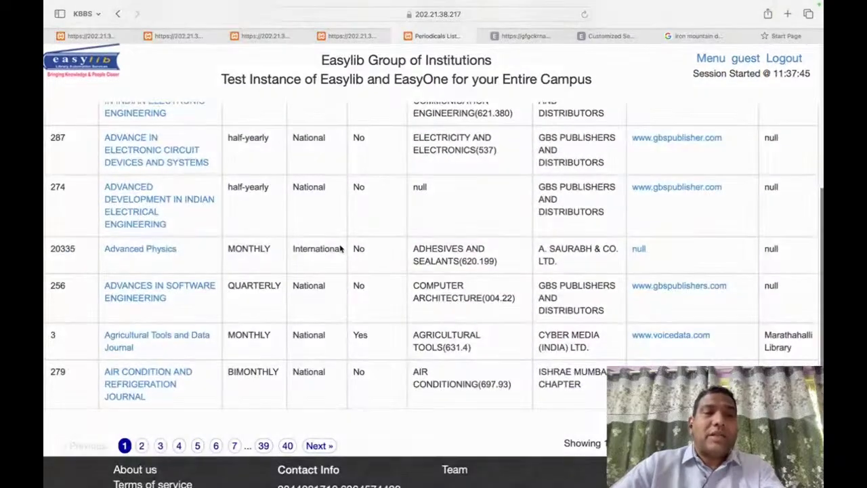
pyautogui.click(106, 193)
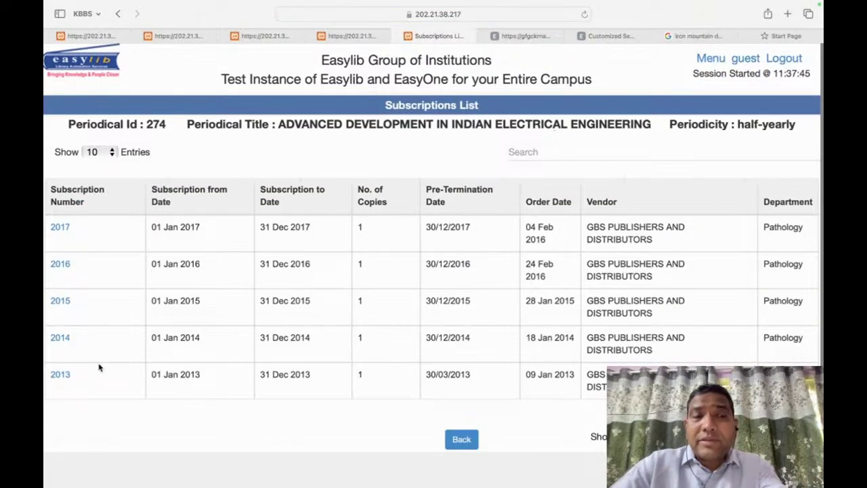
pyautogui.click(62, 229)
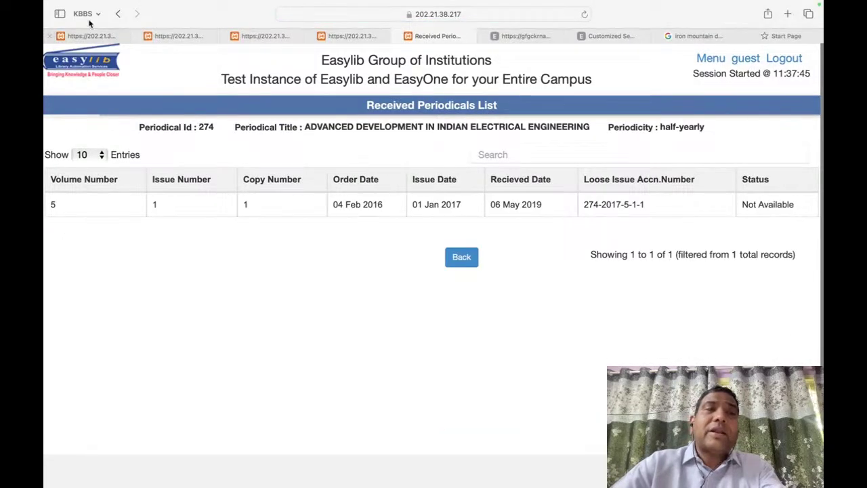
pyautogui.click(119, 14)
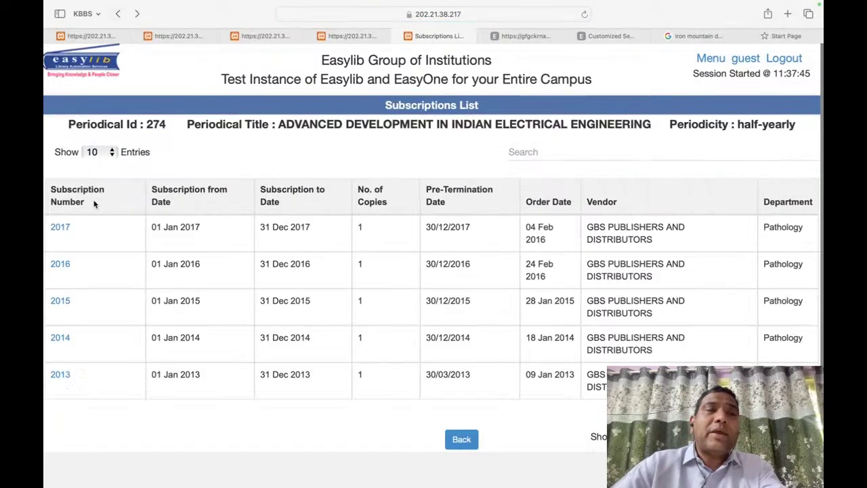
pyautogui.click(60, 264)
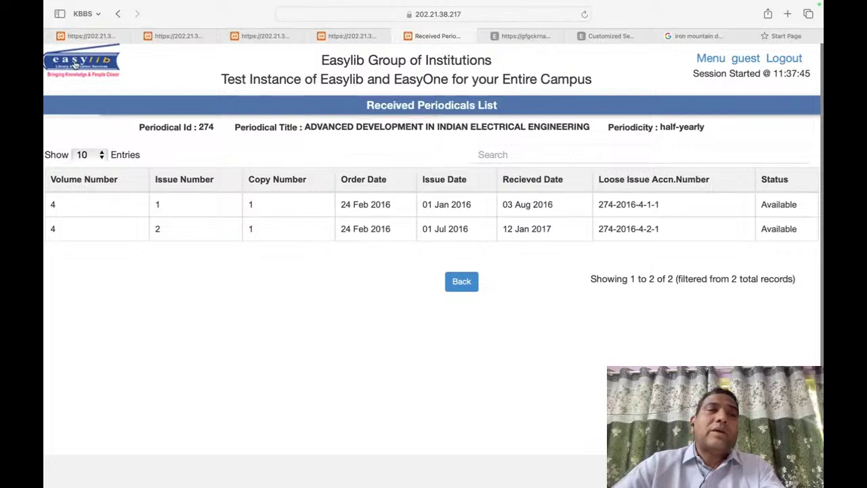
pyautogui.click(352, 35)
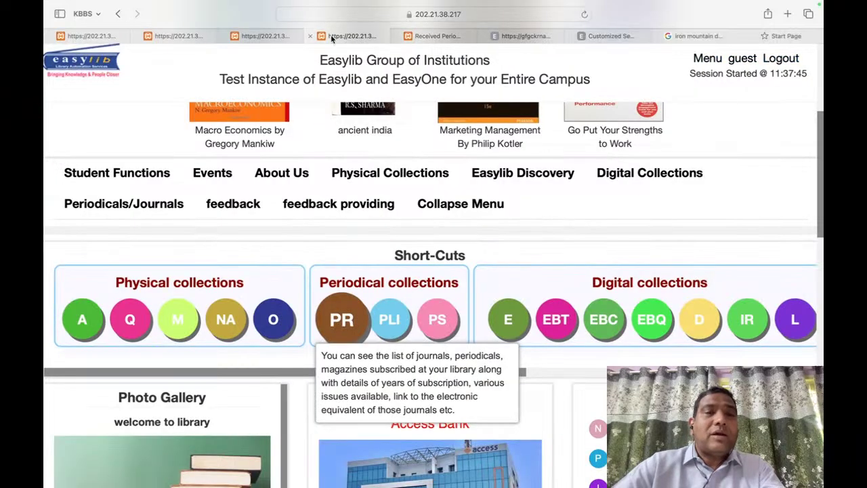
# Step: Open the periodical loose-issue report and browse its 14892 records, jumping to page 1489
pyautogui.click(404, 319)
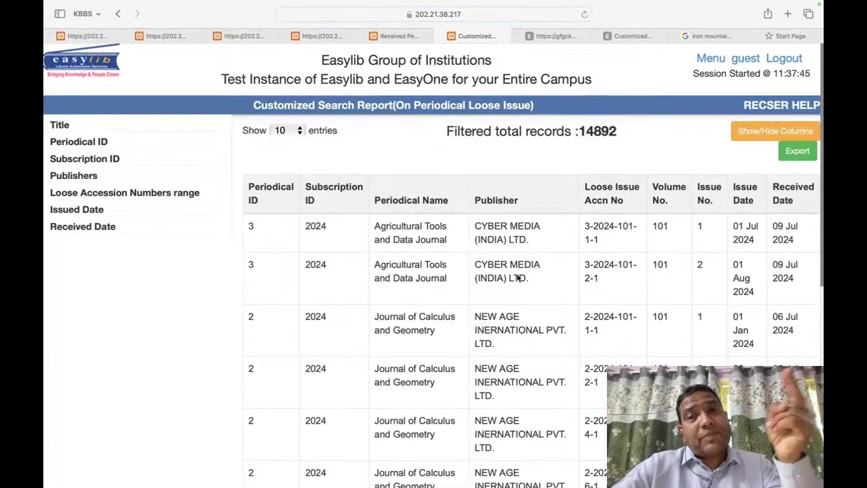
pyautogui.doubleClick(596, 134)
pyautogui.click(597, 135)
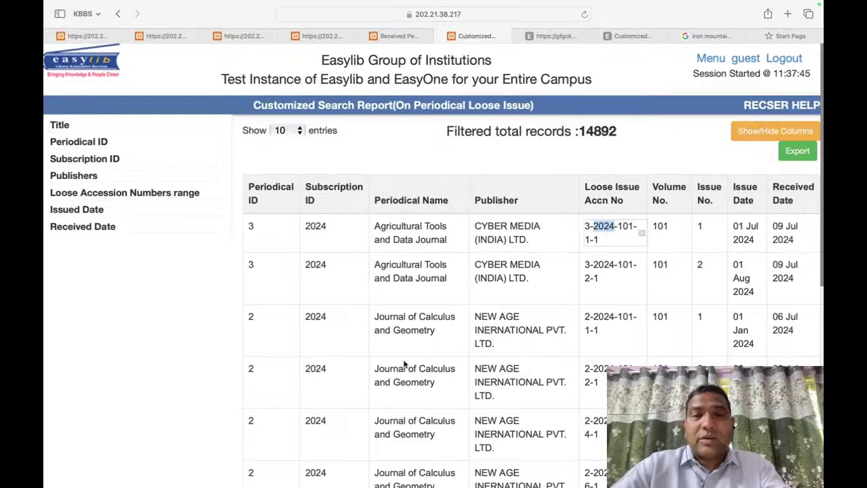
pyautogui.tripleClick(420, 328)
pyautogui.click(617, 325)
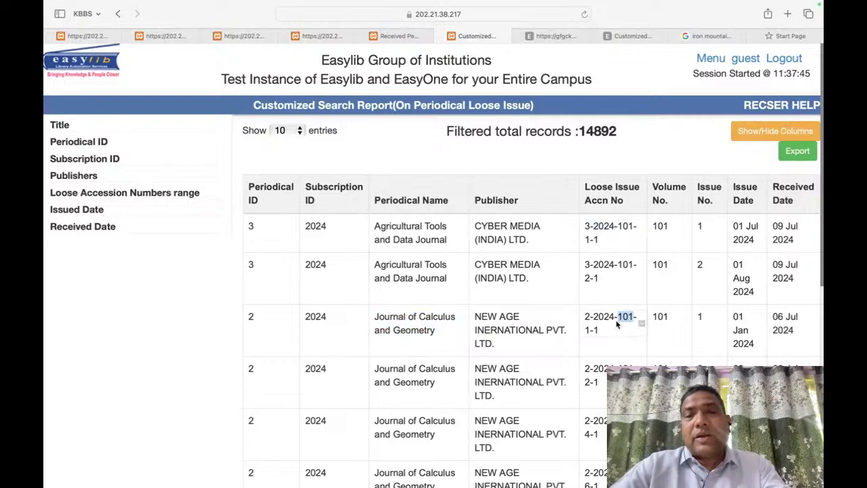
pyautogui.scroll(-10, 617, 322)
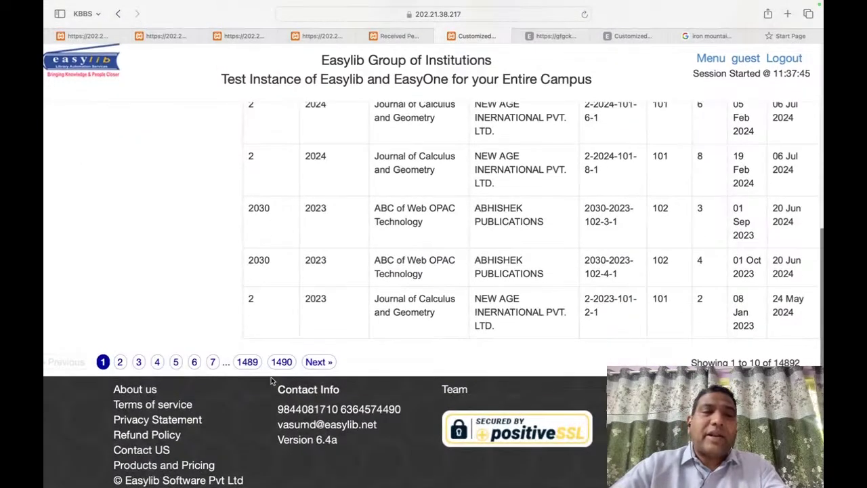
pyautogui.click(239, 366)
pyautogui.scroll(10, 509, 266)
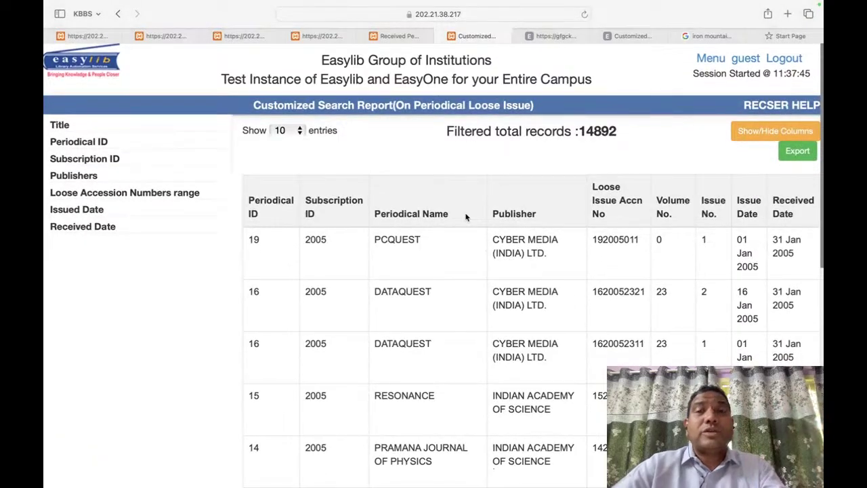
# Step: Filter the report by publisher CYBER MEDIA (INDIA) LTD., then close the report tab
pyautogui.click(108, 143)
pyautogui.click(108, 223)
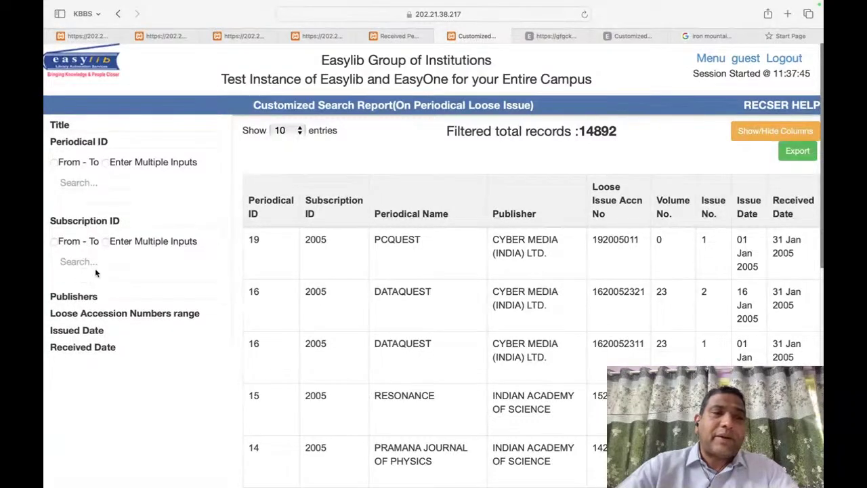
pyautogui.click(87, 299)
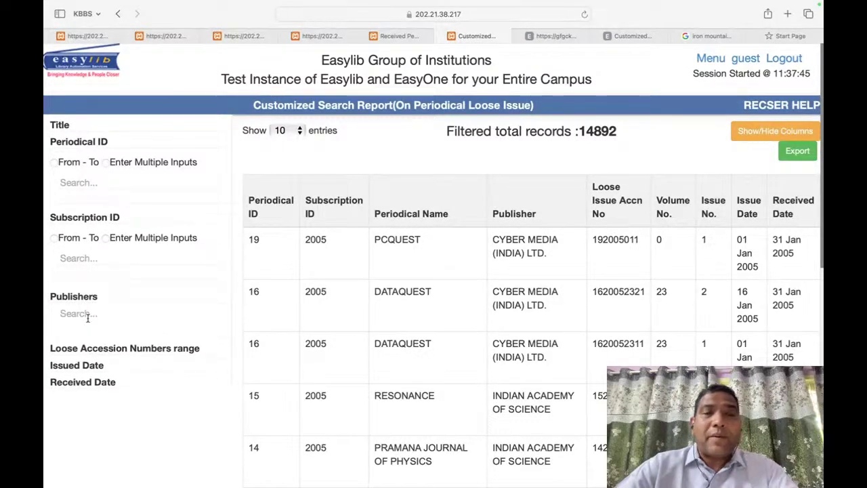
pyautogui.click(86, 313)
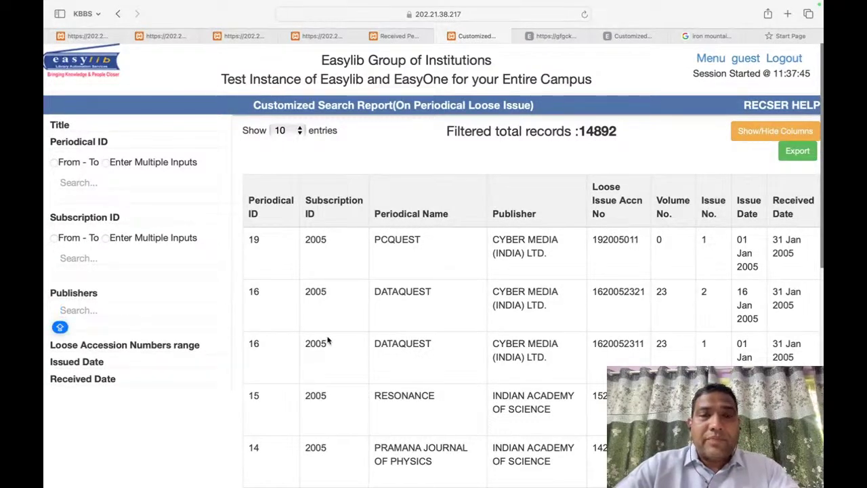
pyautogui.write('CYBER ME')
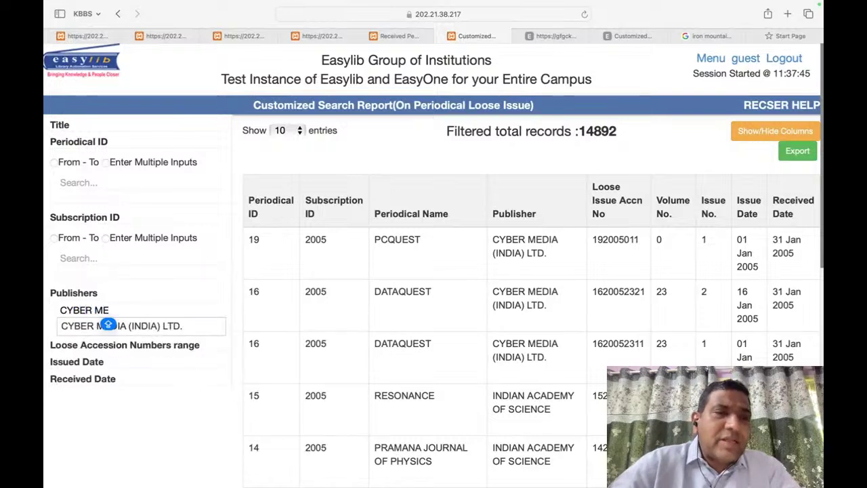
pyautogui.press('Down')
pyautogui.press('Return')
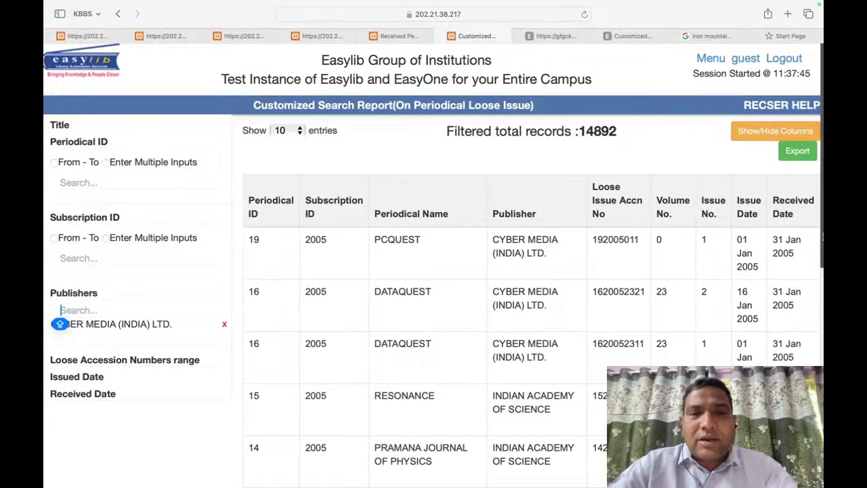
pyautogui.scroll(-10, 767, 285)
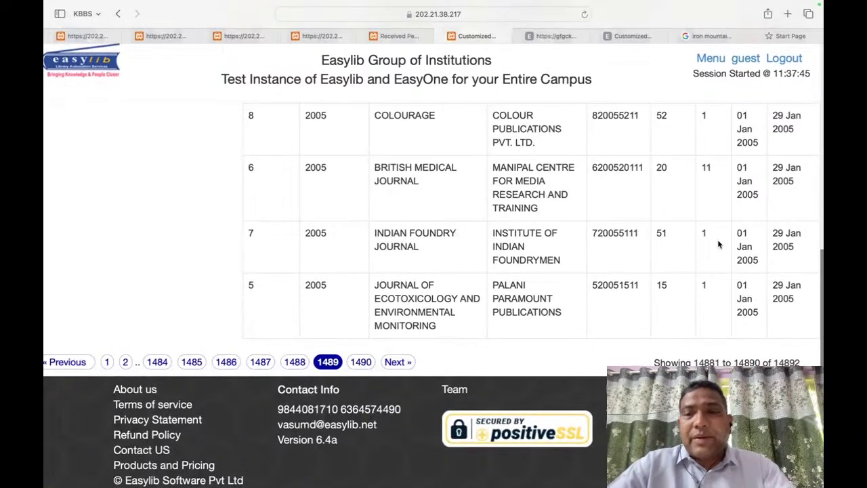
pyautogui.scroll(10, 719, 242)
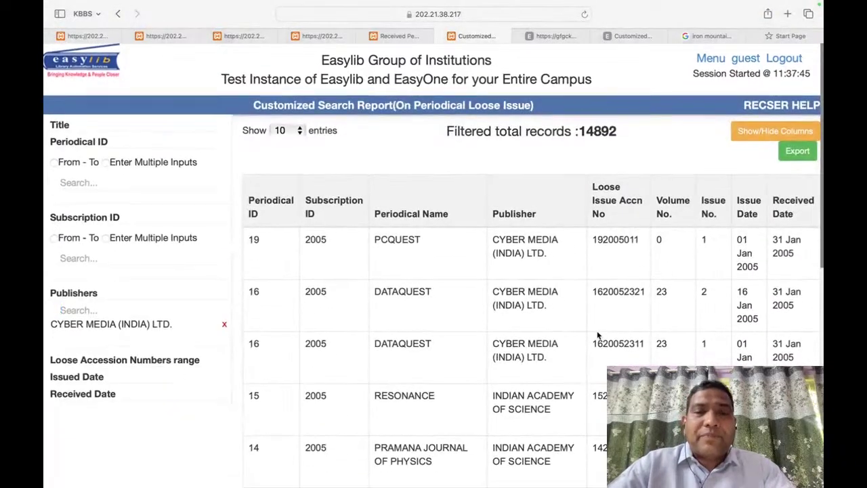
pyautogui.rightClick(597, 335)
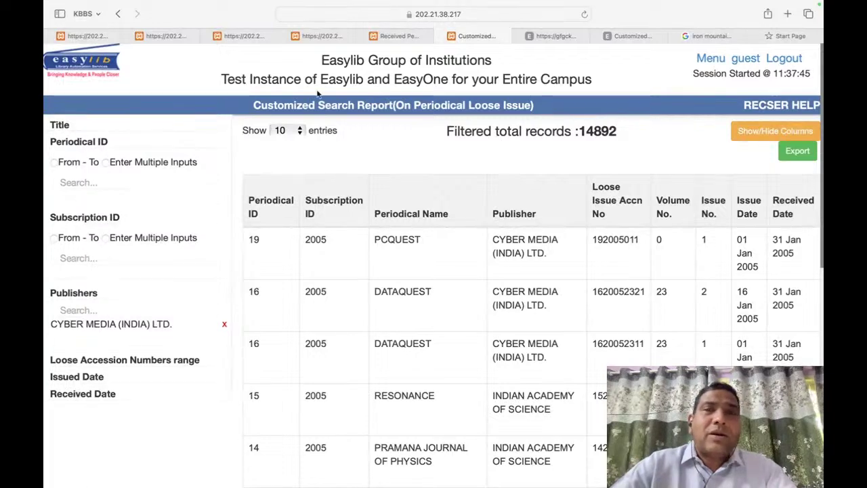
pyautogui.click(437, 36)
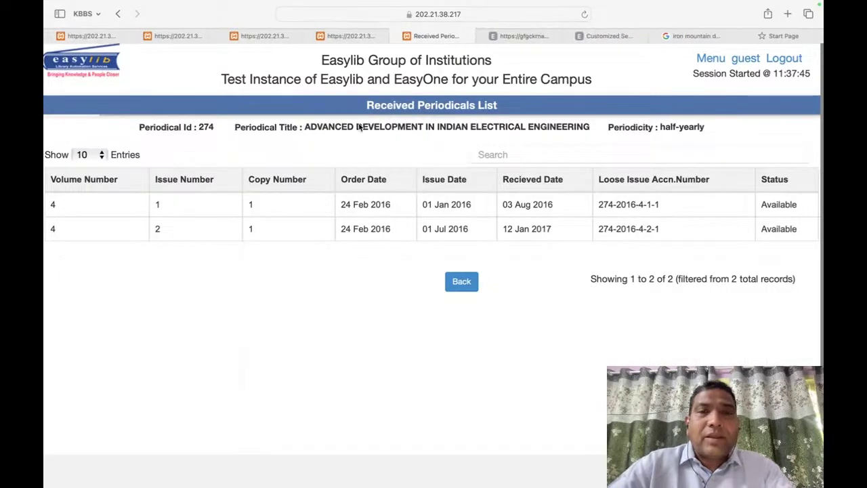
# Step: Close the Received Periodicals tab and browse the PS Periodical Subscriptions report of 2189 records
pyautogui.click(397, 36)
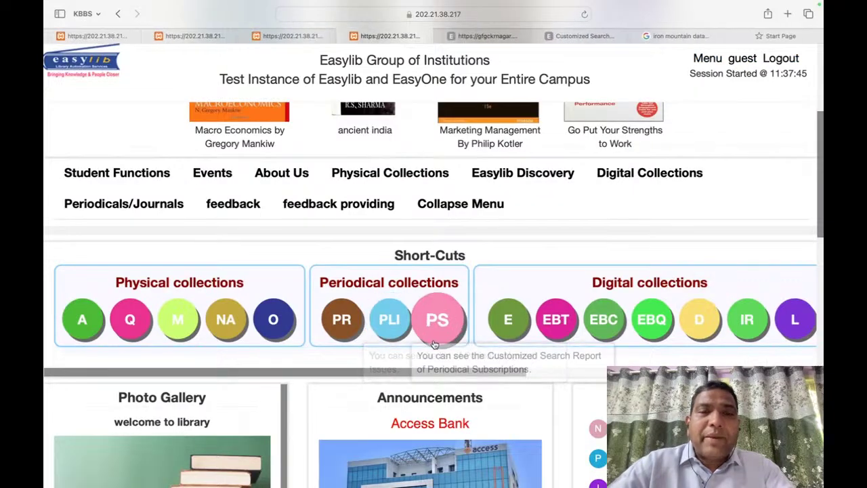
pyautogui.click(452, 322)
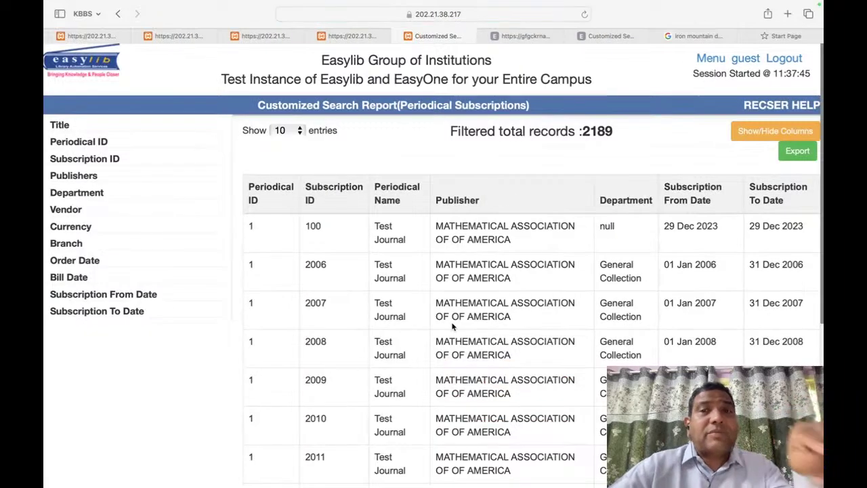
pyautogui.scroll(-3, 452, 327)
pyautogui.scroll(3, 449, 325)
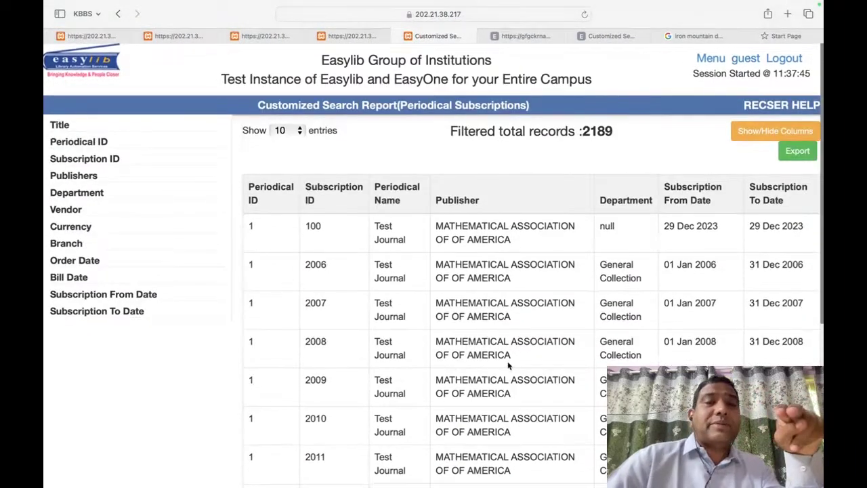
pyautogui.doubleClick(327, 278)
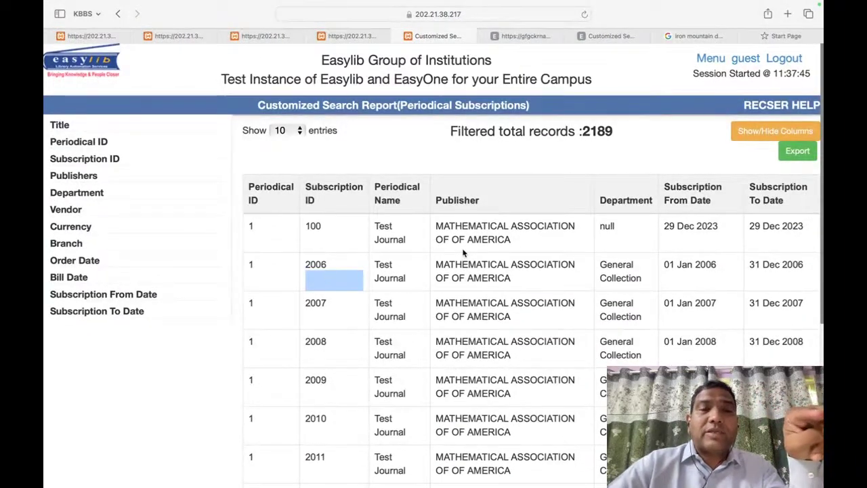
pyautogui.click(306, 356)
pyautogui.scroll(-5, 404, 294)
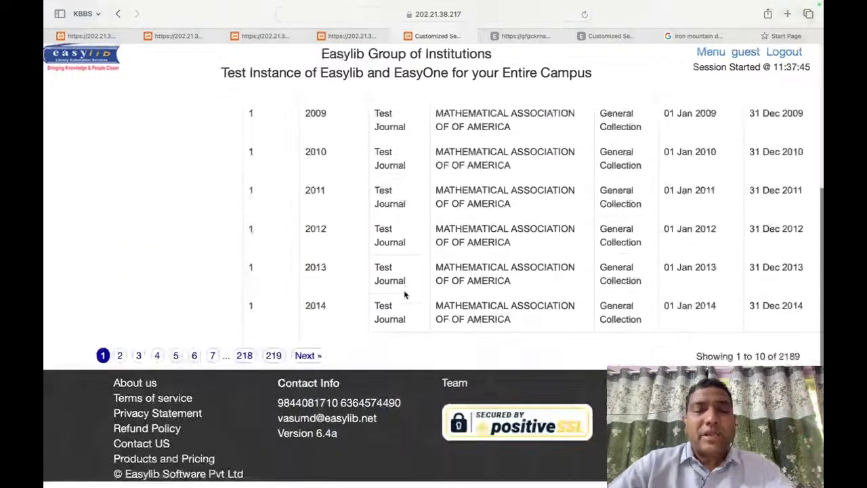
pyautogui.scroll(5, 403, 291)
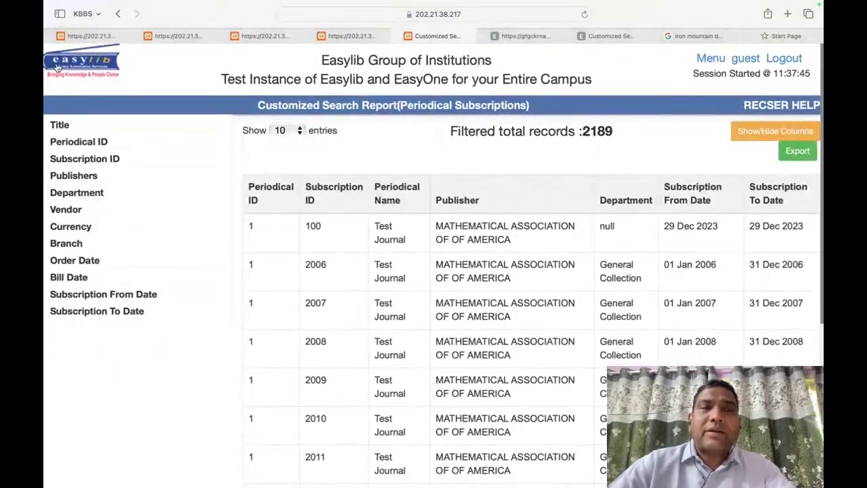
pyautogui.scroll(-6, 501, 339)
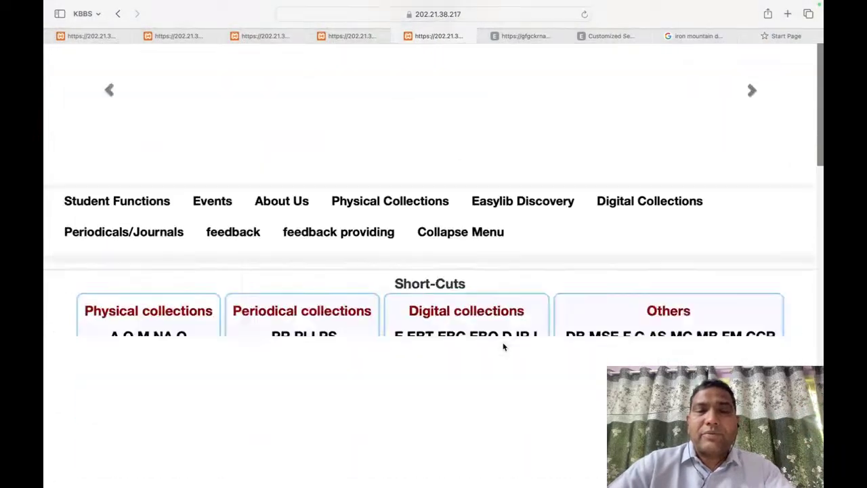
# Step: Scroll the Short-Cuts strip to Digital collections and open the EBC course-wise e-book listing
pyautogui.scroll(1, 502, 343)
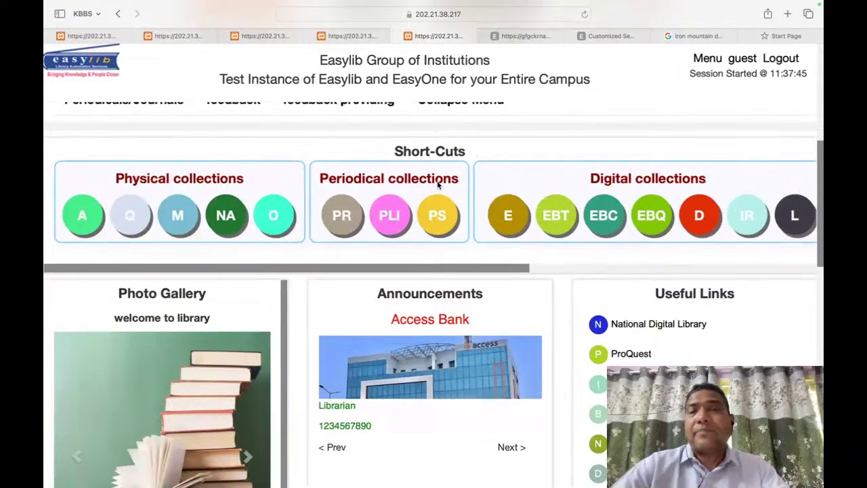
pyautogui.hscroll(5, 603, 204)
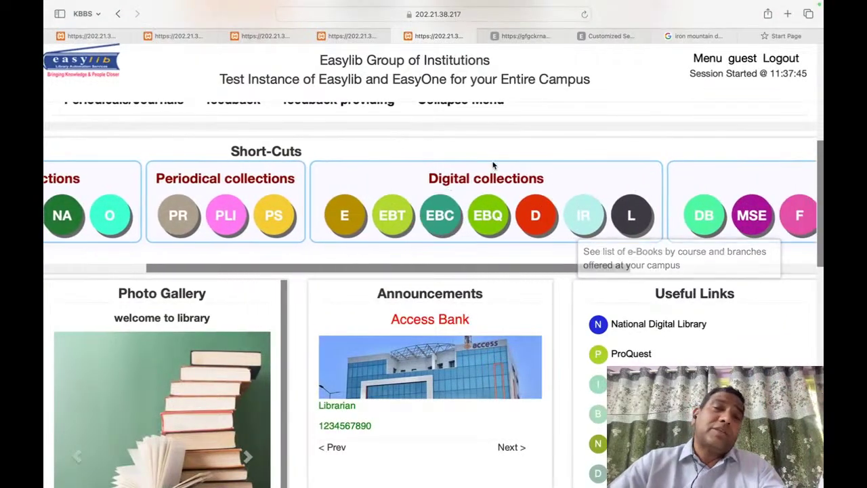
pyautogui.scroll(1, 492, 166)
pyautogui.scroll(4, 493, 163)
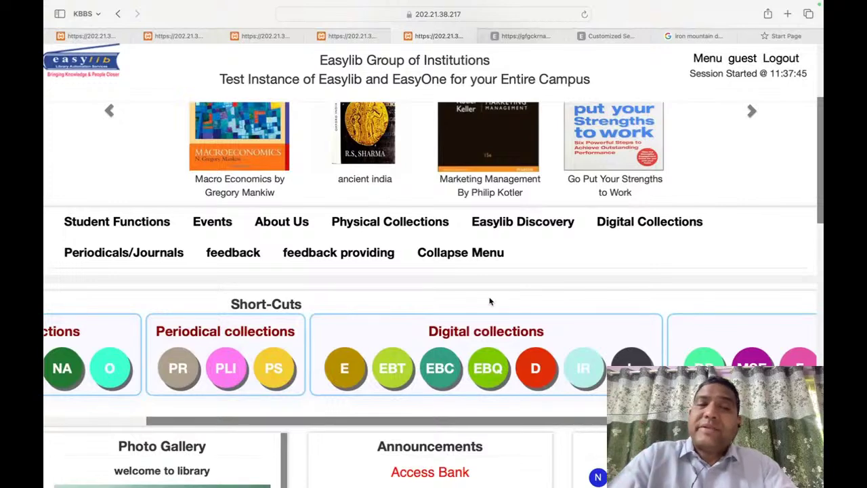
pyautogui.hscroll(-5, 301, 317)
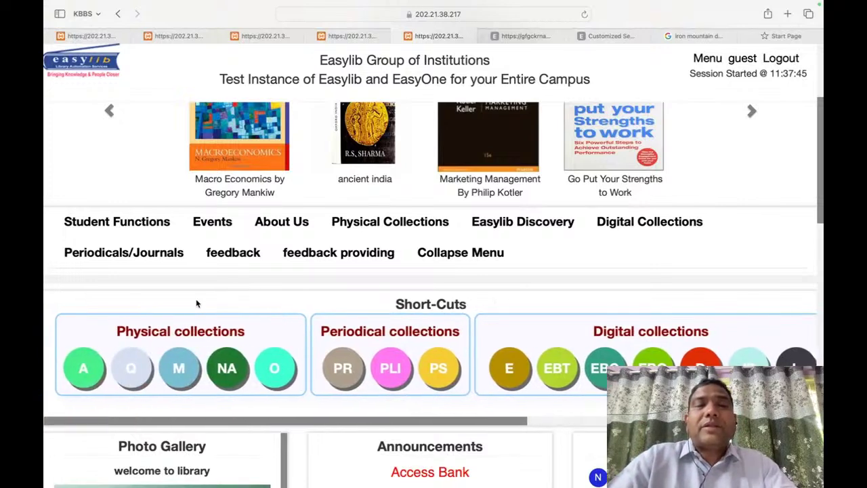
pyautogui.scroll(-1, 392, 346)
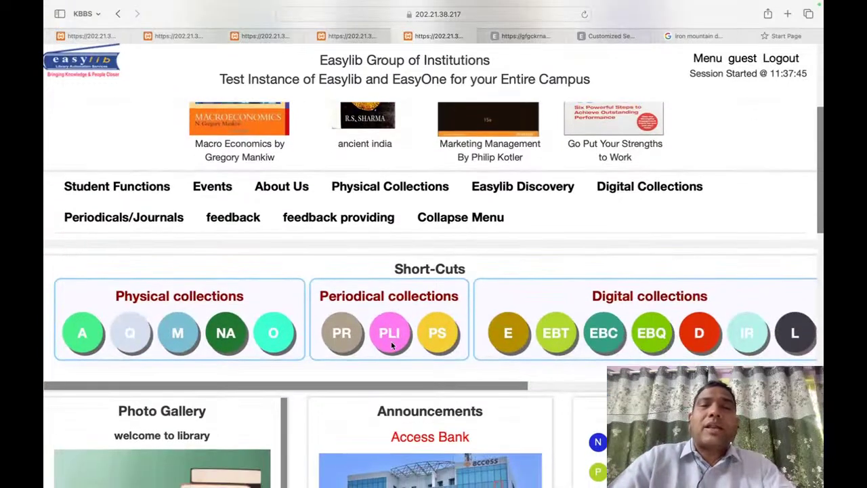
pyautogui.hscroll(5, 553, 297)
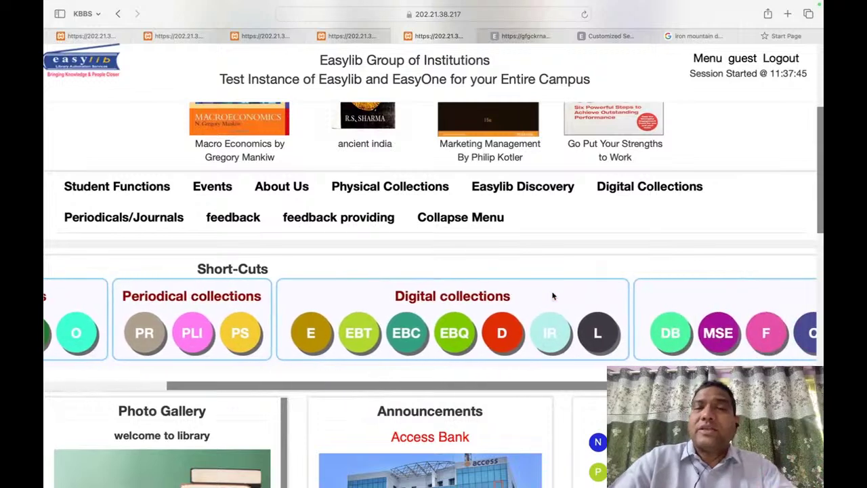
pyautogui.click(400, 339)
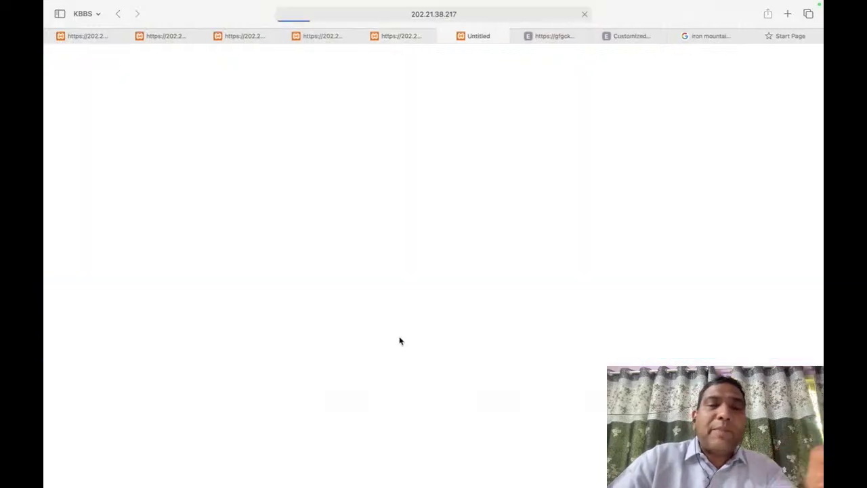
# Step: List COMPUTER SCIENCE e-books course-wise under Music Engineering, then return to the Easylib home page
pyautogui.click(208, 223)
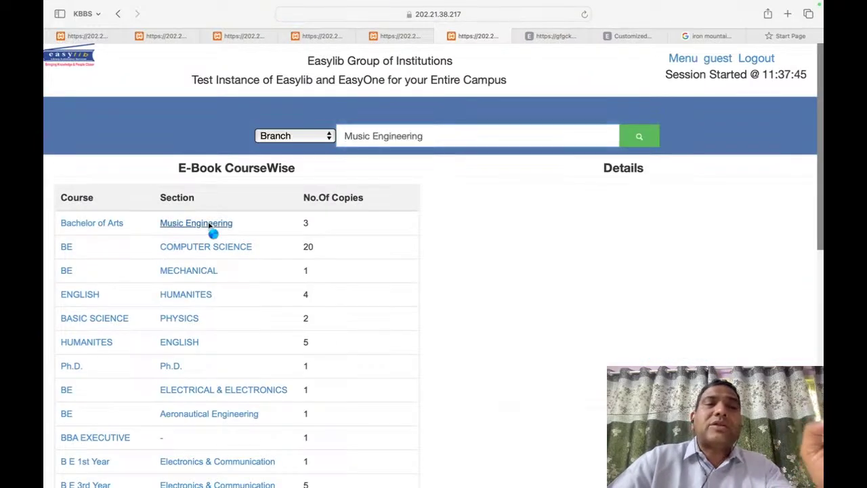
pyautogui.click(204, 246)
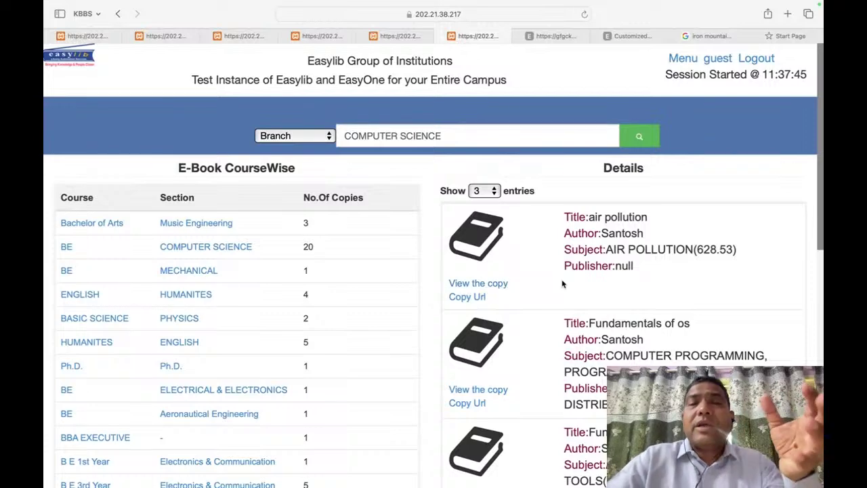
pyautogui.click(46, 60)
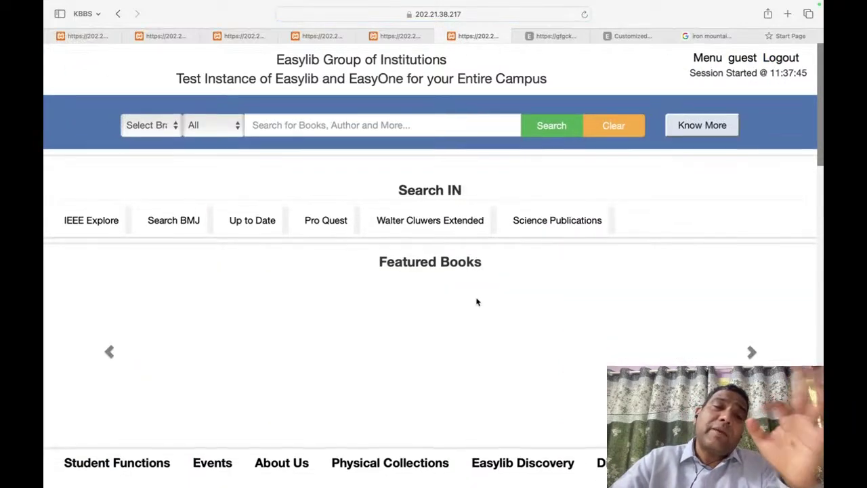
# Step: Scroll down to Useful Links and open National Digital Library (ndl.iitkgp.ac.in) in a new tab
pyautogui.scroll(-3, 478, 302)
pyautogui.scroll(-1, 577, 354)
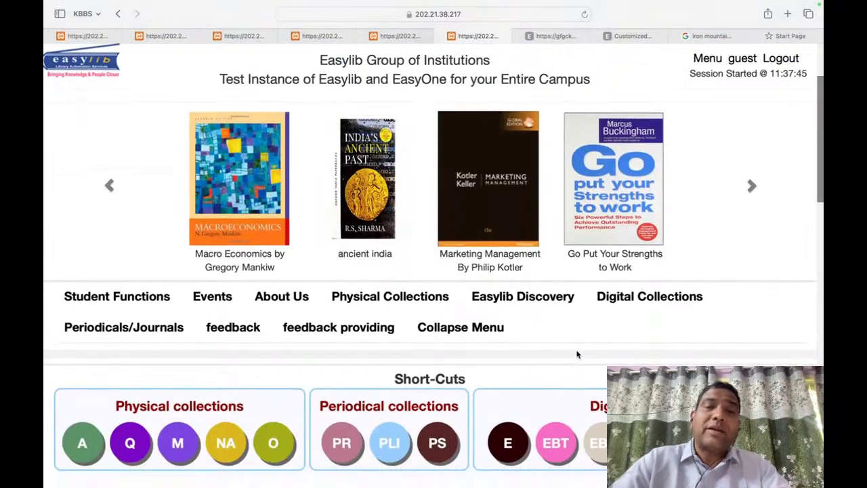
pyautogui.scroll(-1, 578, 353)
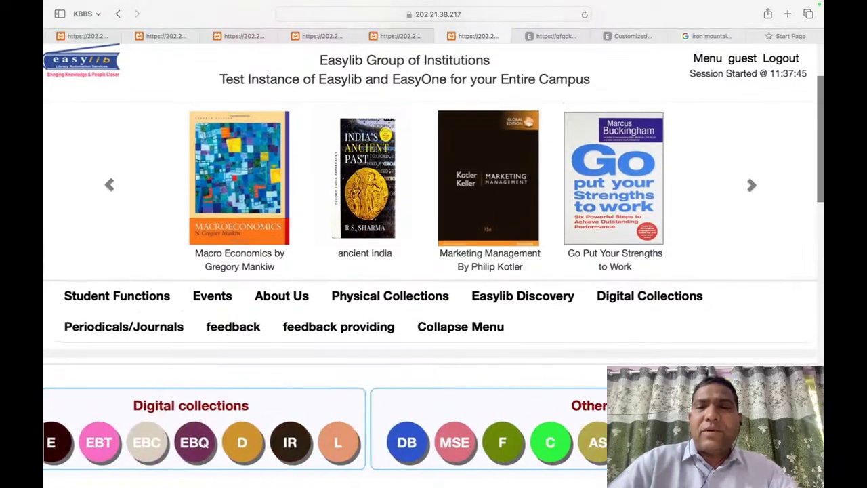
pyautogui.scroll(-5, 459, 316)
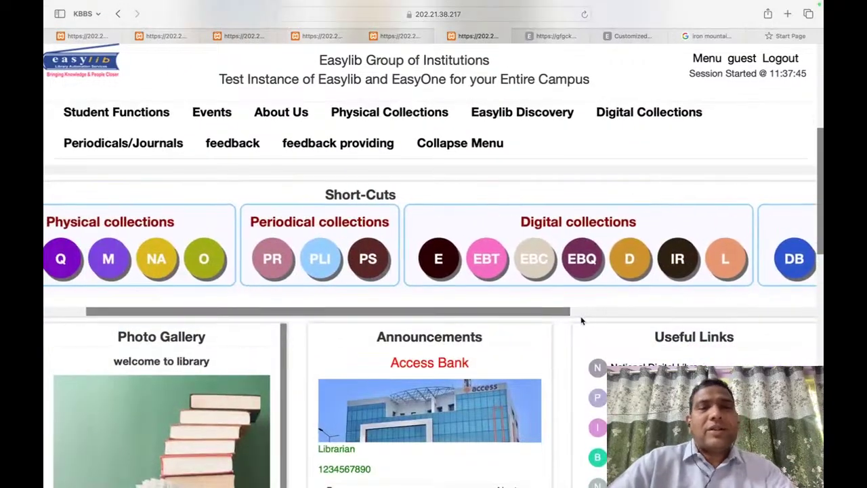
pyautogui.scroll(-8, 581, 319)
pyautogui.scroll(3, 354, 264)
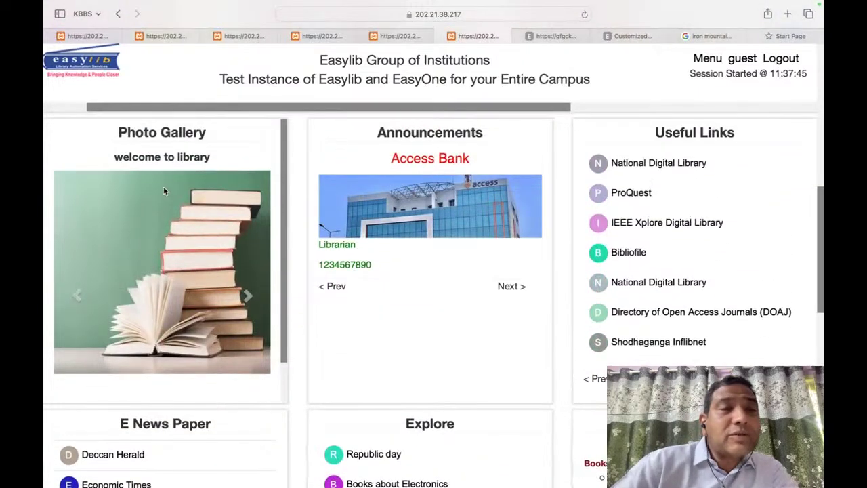
pyautogui.scroll(-2, 686, 171)
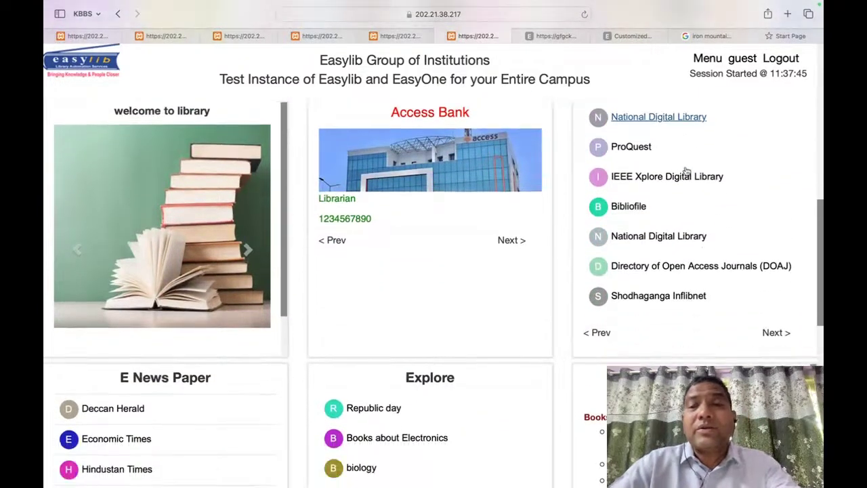
pyautogui.scroll(-3, 576, 172)
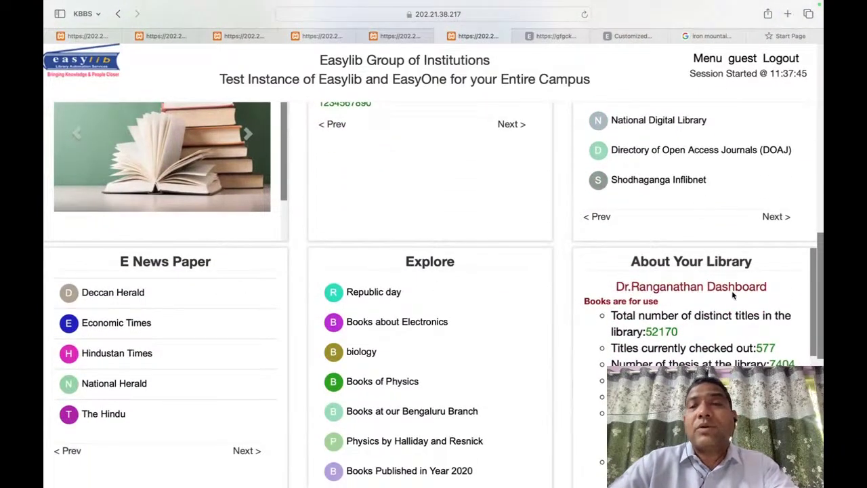
pyautogui.scroll(-5, 732, 294)
pyautogui.scroll(5, 661, 326)
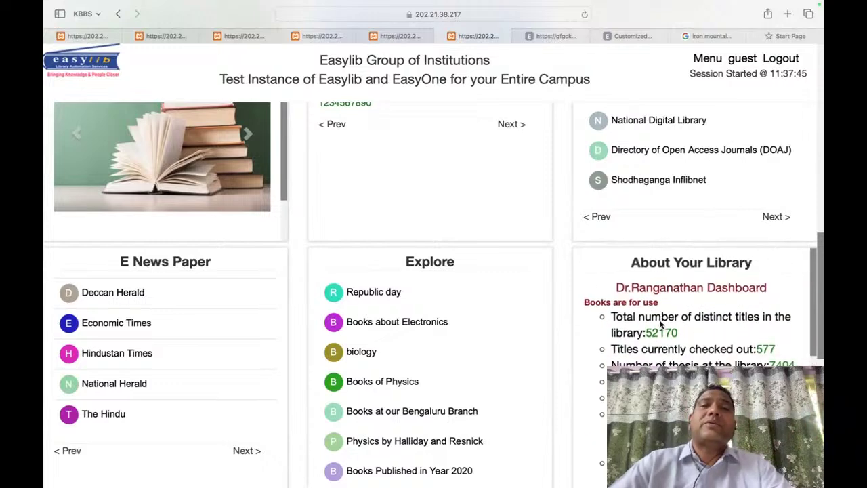
pyautogui.scroll(10, 572, 332)
pyautogui.scroll(-1, 571, 333)
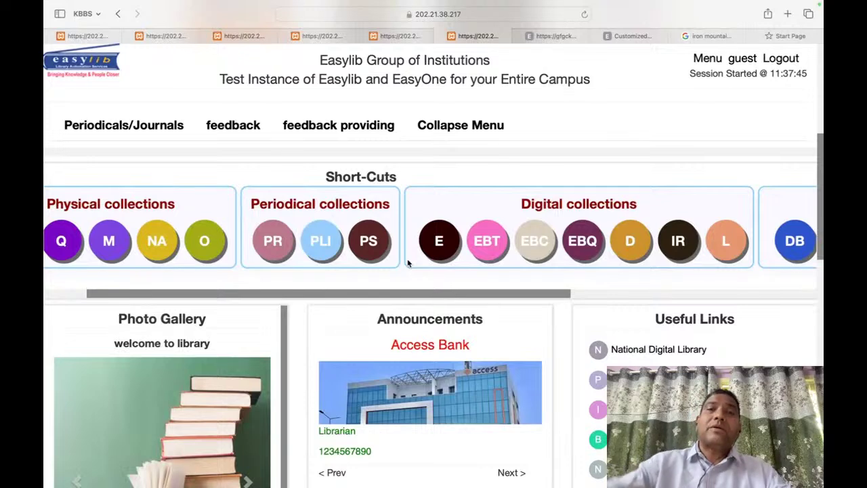
pyautogui.scroll(-5, 472, 347)
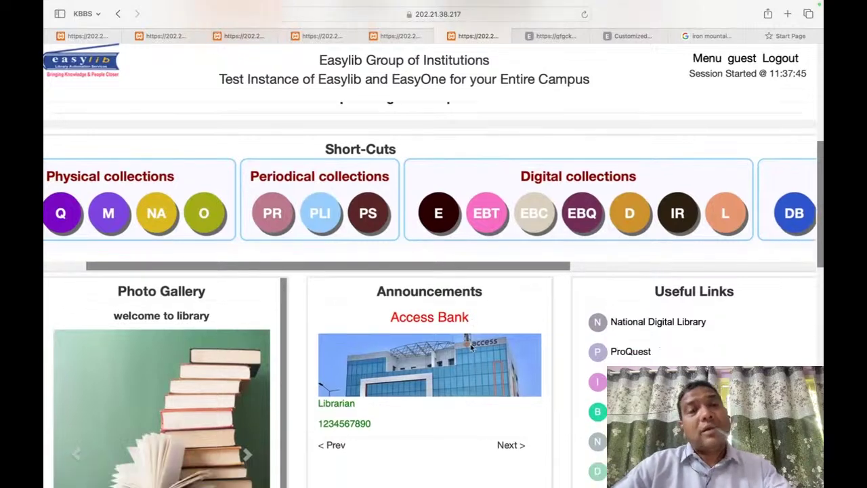
pyautogui.scroll(1, 470, 347)
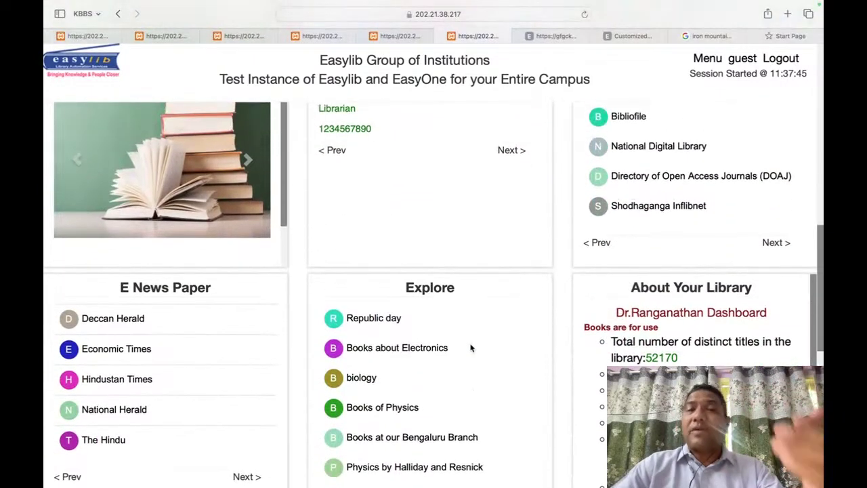
pyautogui.scroll(3, 471, 348)
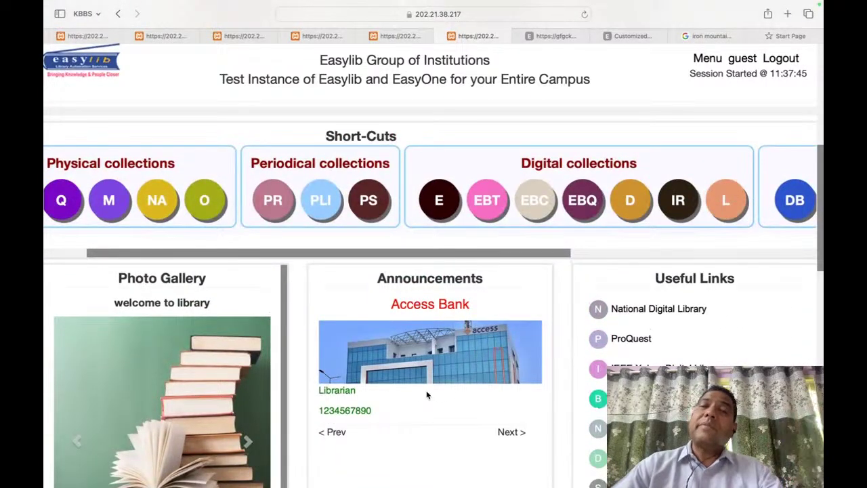
pyautogui.scroll(-1, 427, 395)
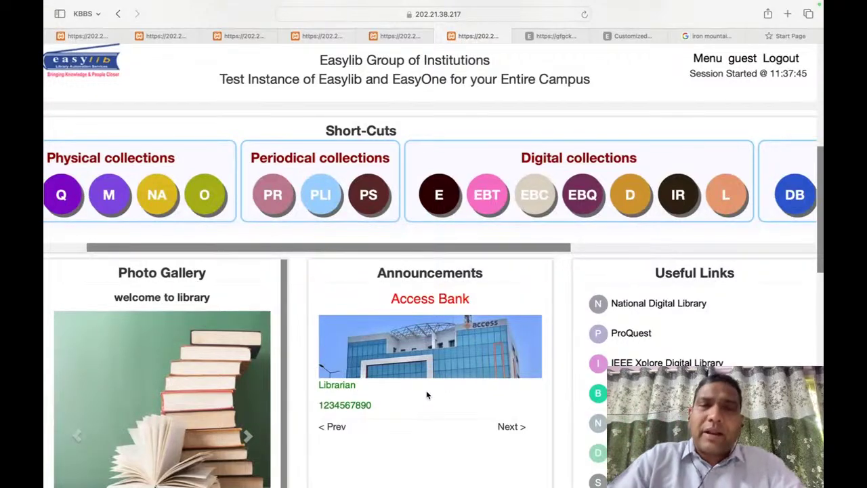
pyautogui.scroll(-2, 476, 360)
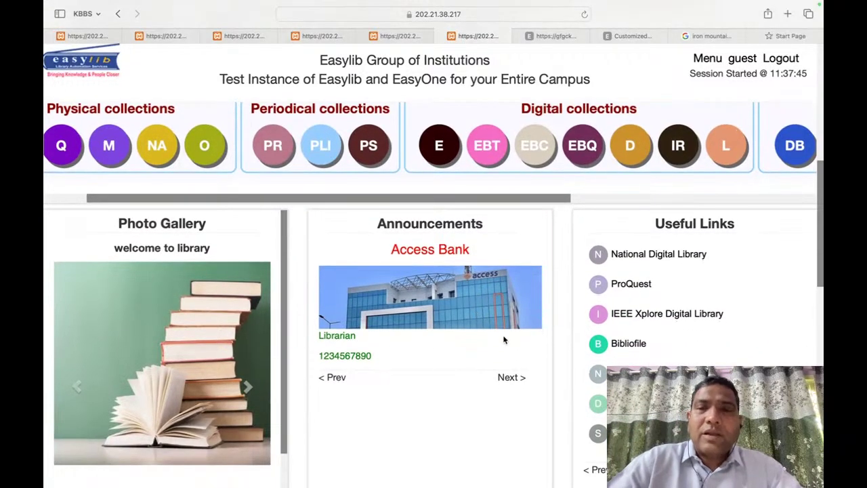
pyautogui.click(682, 255)
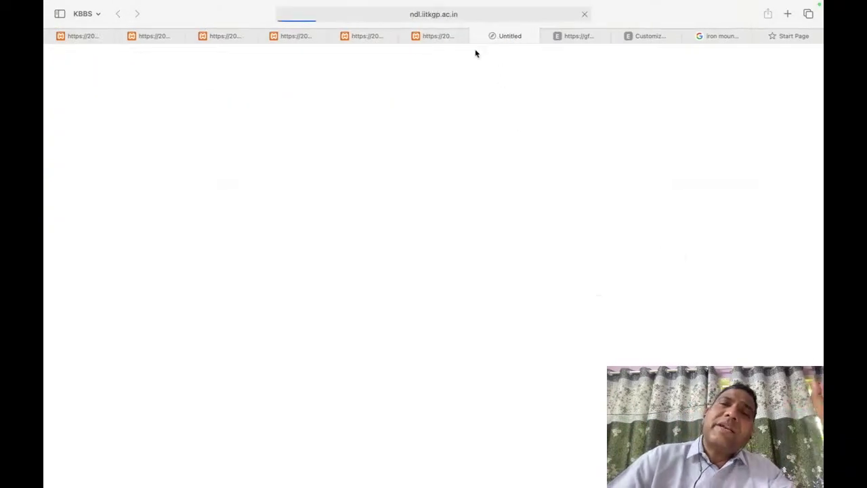
# Step: Open the DOAJ link from Easylib, dismiss NDLI's preference popup, then return to the Easylib tab
pyautogui.click(452, 38)
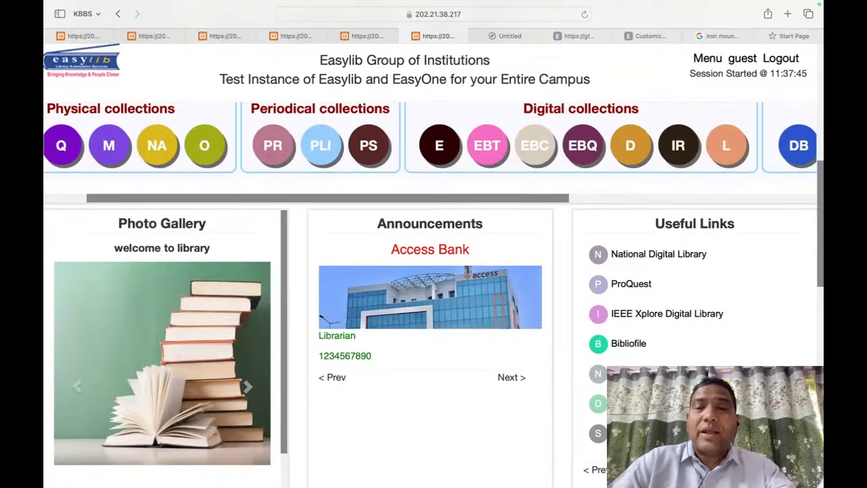
pyautogui.click(644, 404)
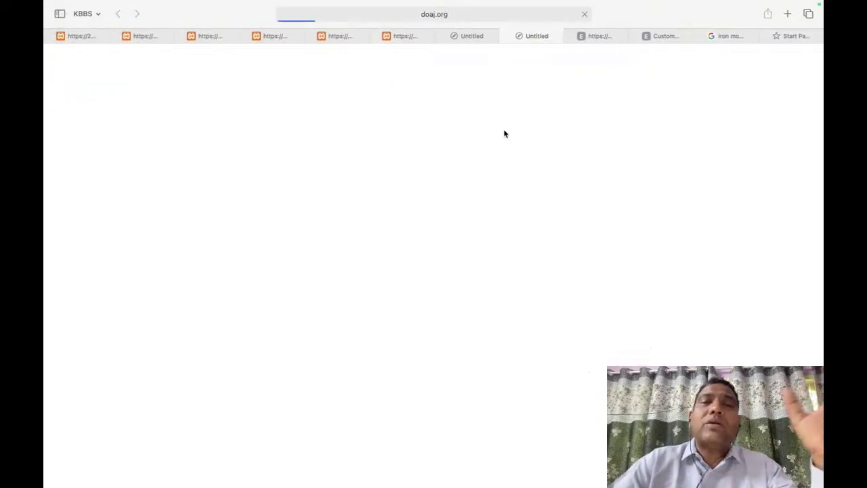
pyautogui.click(466, 36)
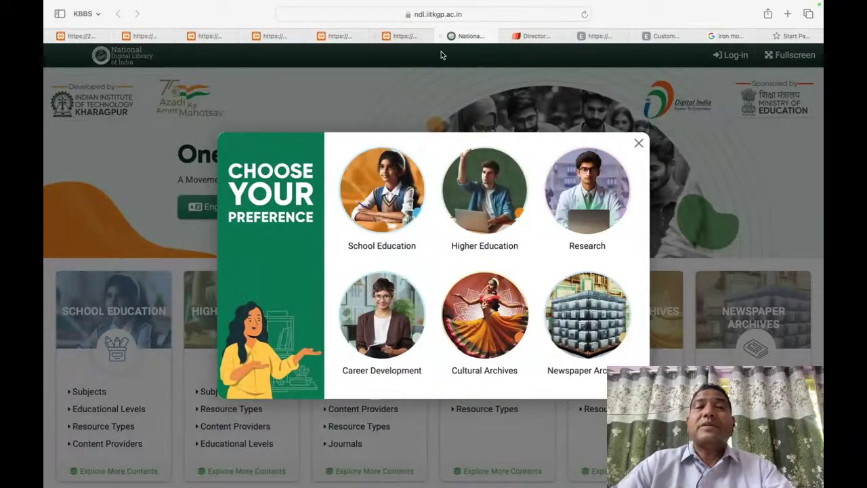
pyautogui.click(639, 143)
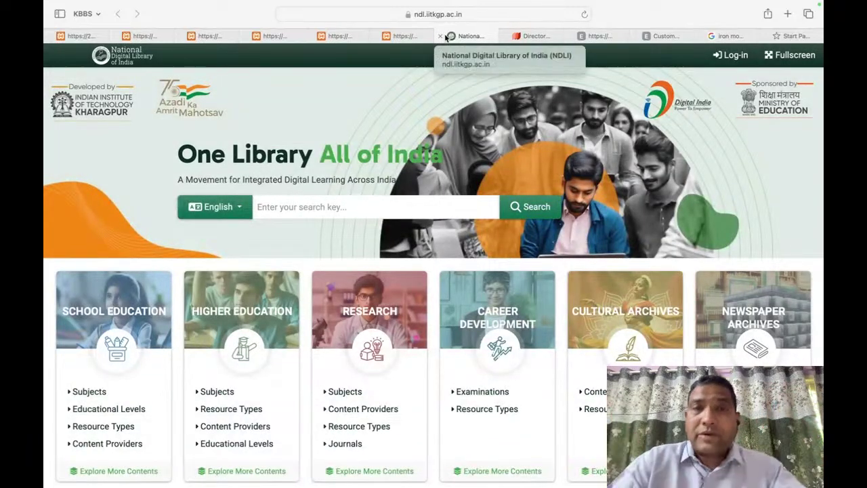
pyautogui.click(405, 36)
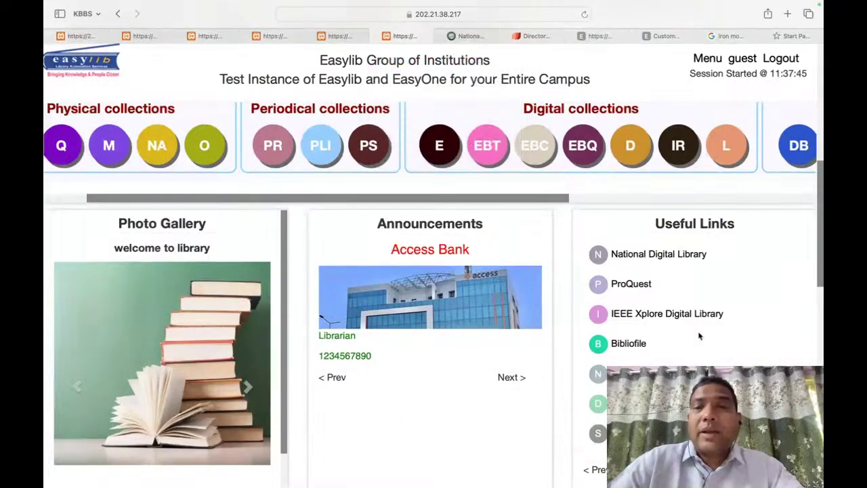
# Step: Look over the OPAC home page, then open the guest member's profile from Menu
pyautogui.scroll(2, 745, 318)
pyautogui.scroll(-8, 745, 318)
pyautogui.scroll(10, 745, 318)
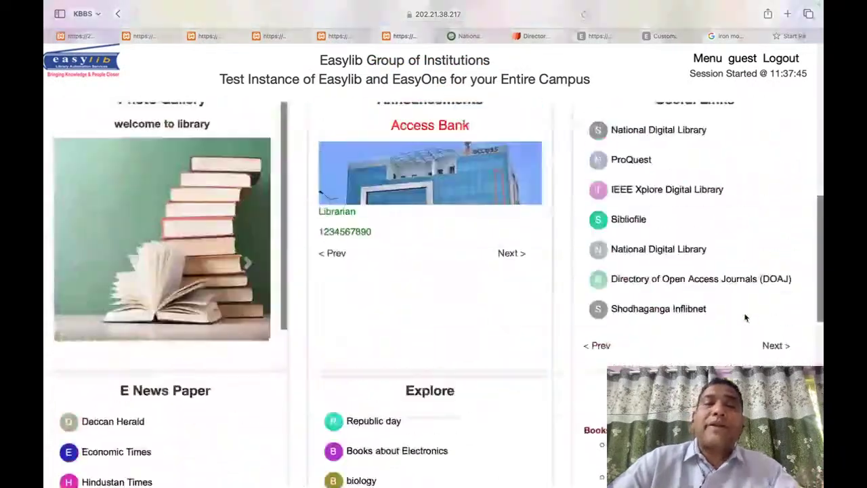
pyautogui.scroll(3, 745, 317)
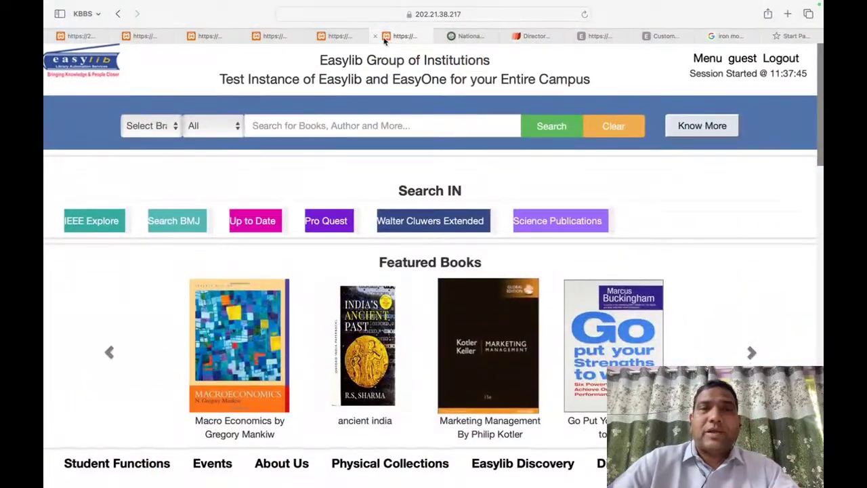
pyautogui.scroll(-15, 542, 326)
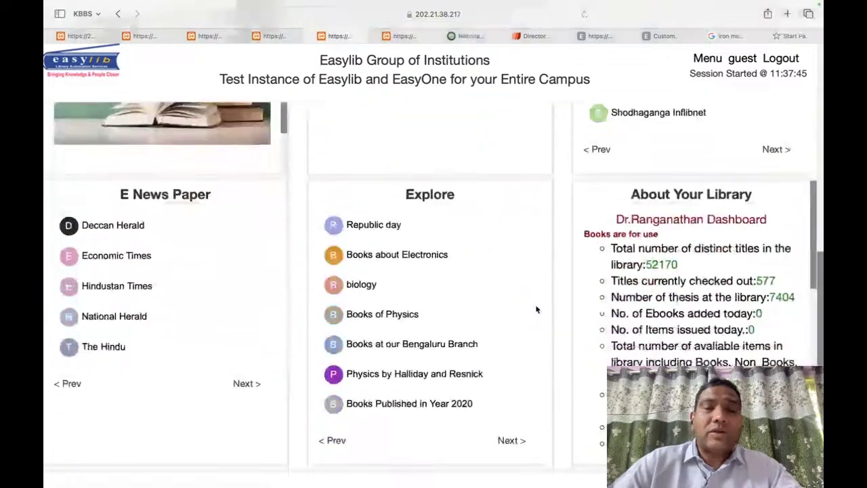
pyautogui.scroll(5, 537, 339)
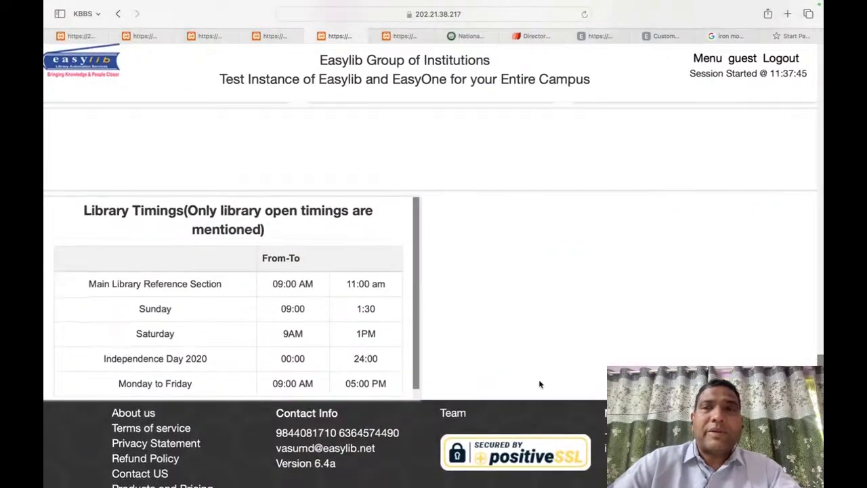
pyautogui.click(708, 58)
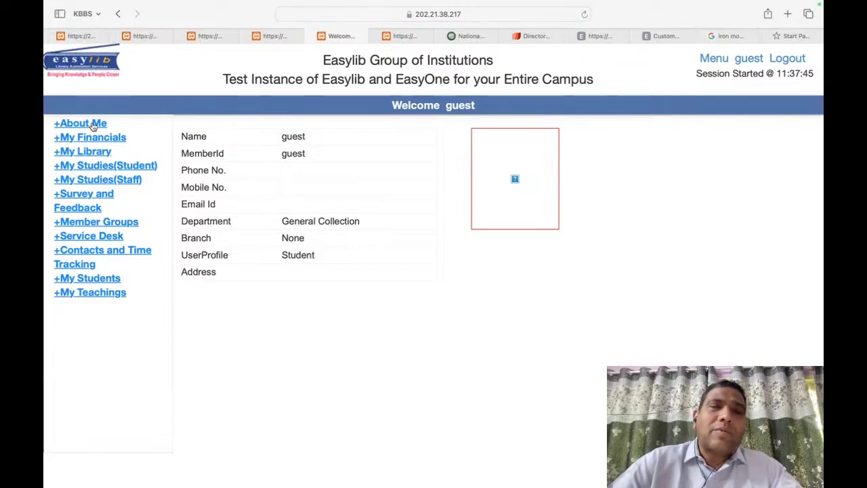
# Step: Review the guest's About Me, Books Borrowed and Books Requested sections, then log out
pyautogui.click(93, 124)
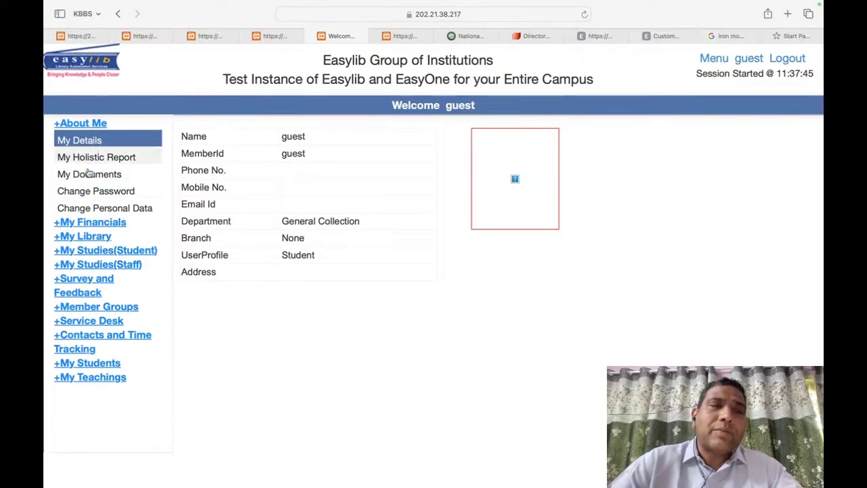
pyautogui.click(88, 237)
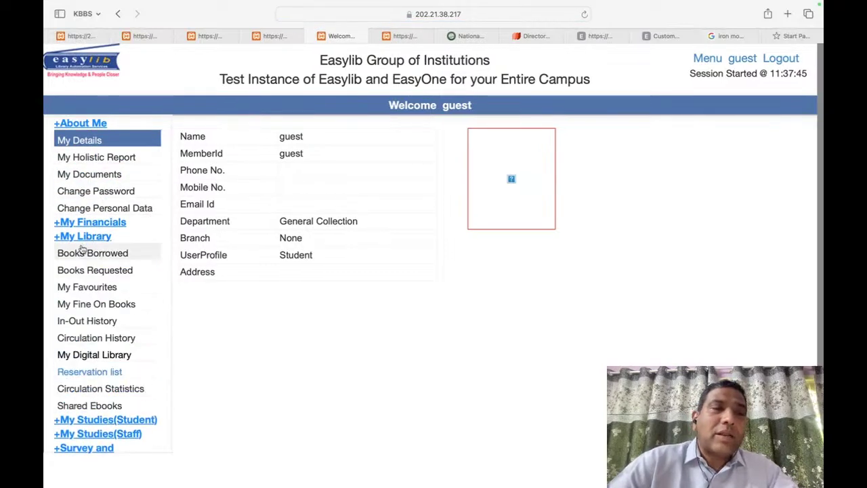
pyautogui.click(130, 270)
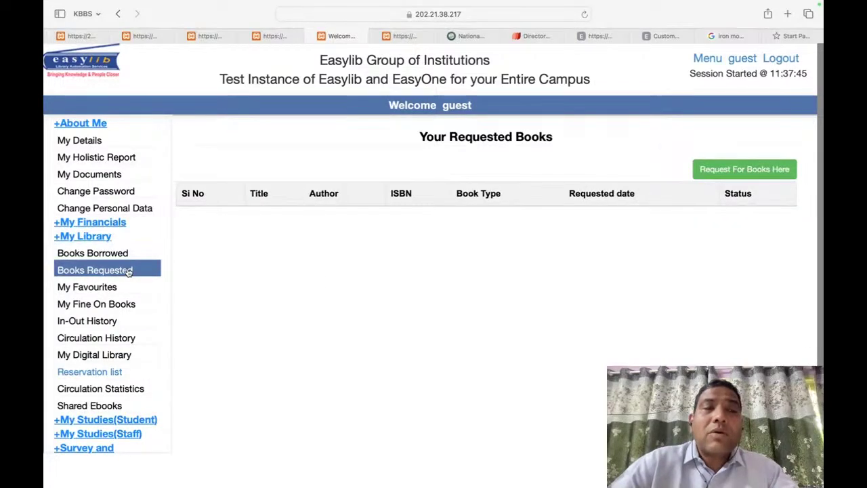
pyautogui.click(783, 61)
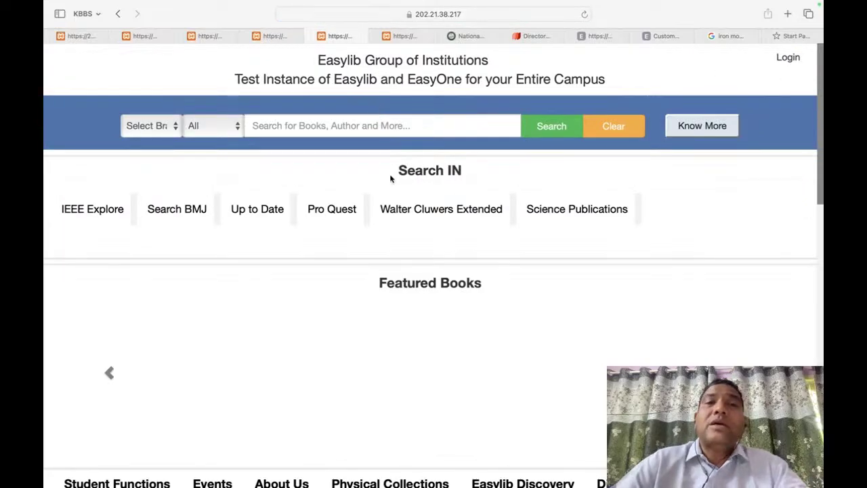
# Step: Log in with the professor's username and password, dismiss the welcome alert, and open the profile
pyautogui.write('ES')
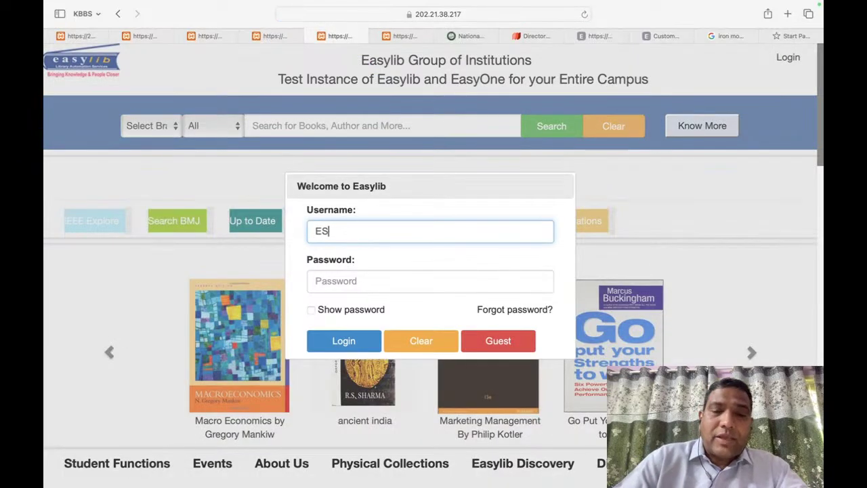
pyautogui.write('PL0108')
pyautogui.press('Tab')
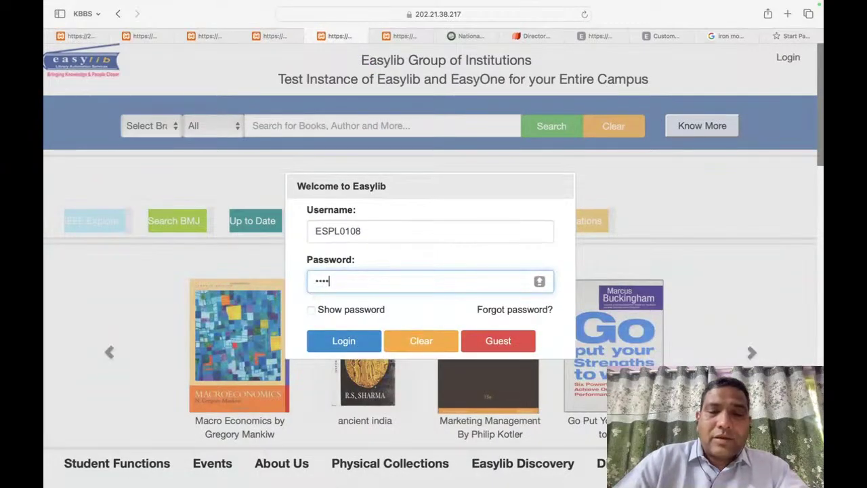
pyautogui.click(380, 302)
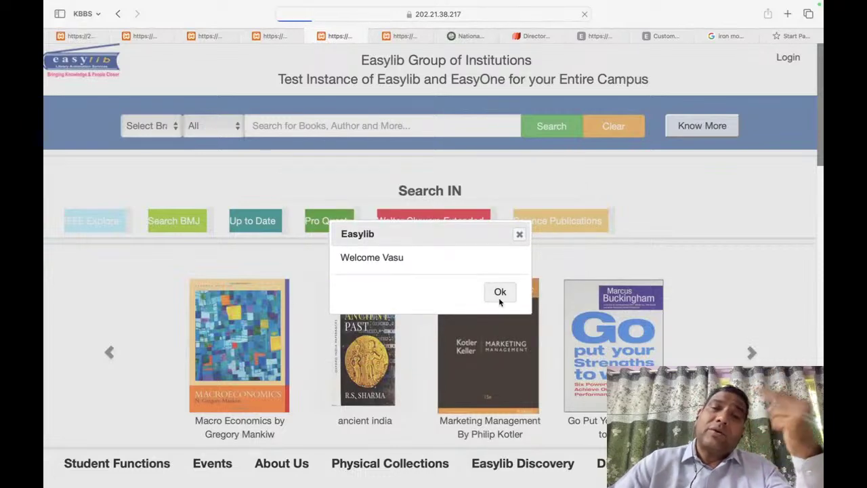
pyautogui.click(500, 293)
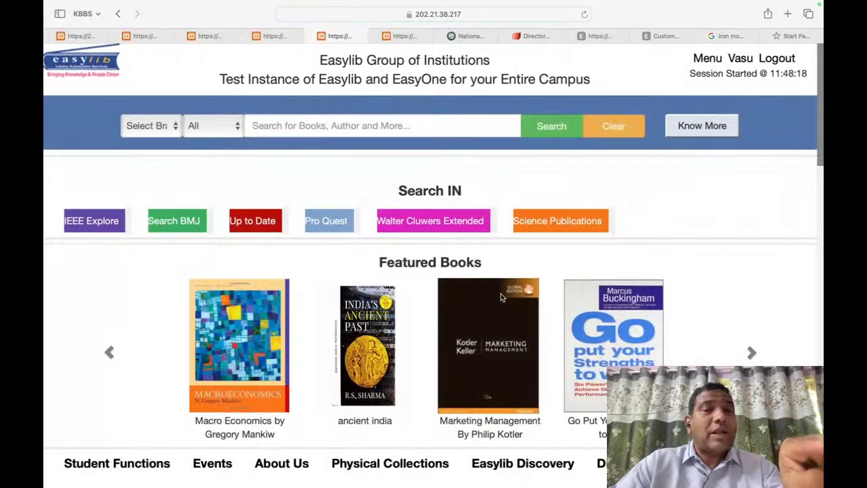
pyautogui.click(707, 59)
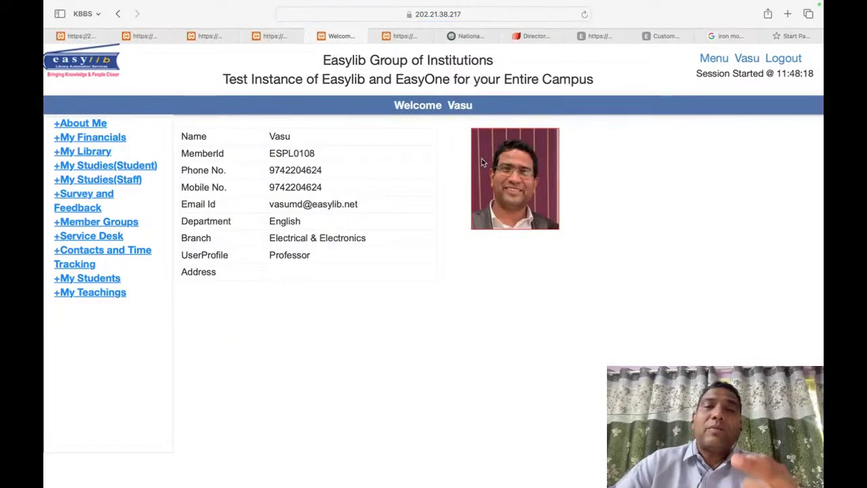
# Step: Review the currently borrowed and requested books lists, including the new book request form
pyautogui.click(86, 151)
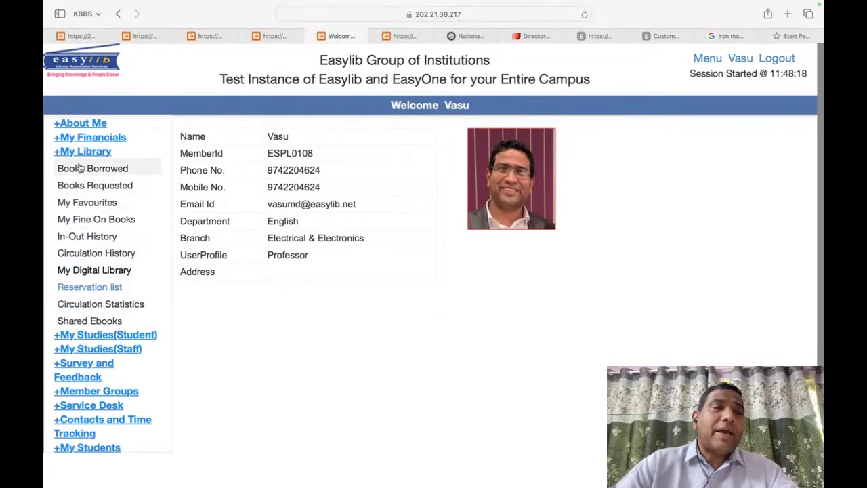
pyautogui.click(80, 170)
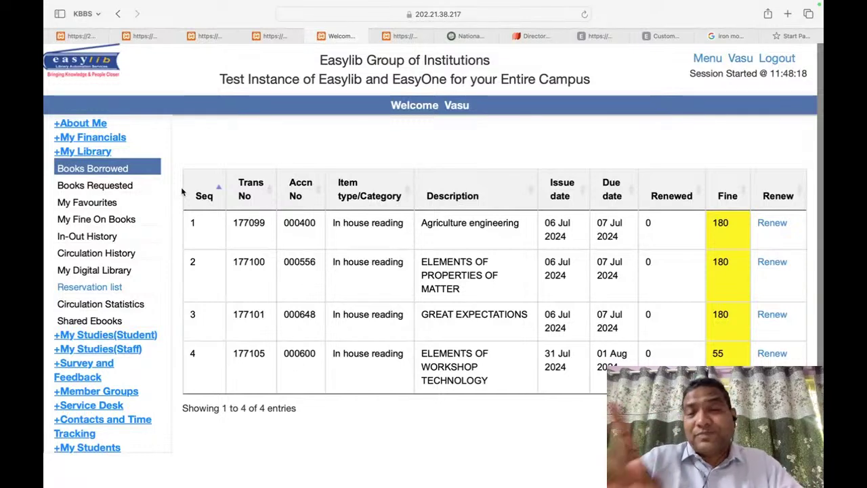
pyautogui.click(88, 187)
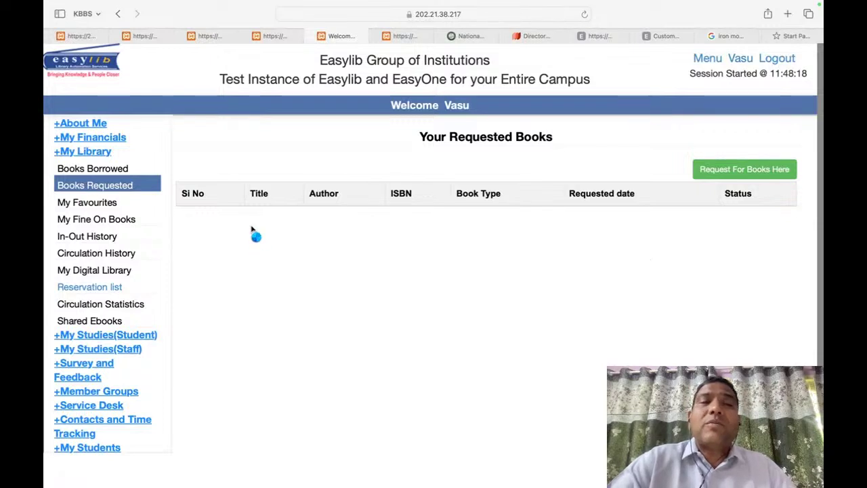
pyautogui.click(737, 168)
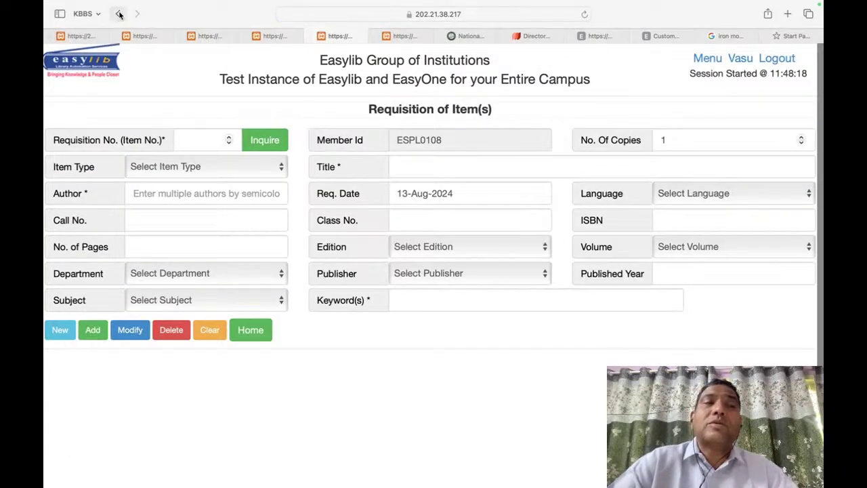
pyautogui.click(119, 15)
# Step: Check favourite books, fines due, library visit history and the circulation history summary
pyautogui.click(73, 207)
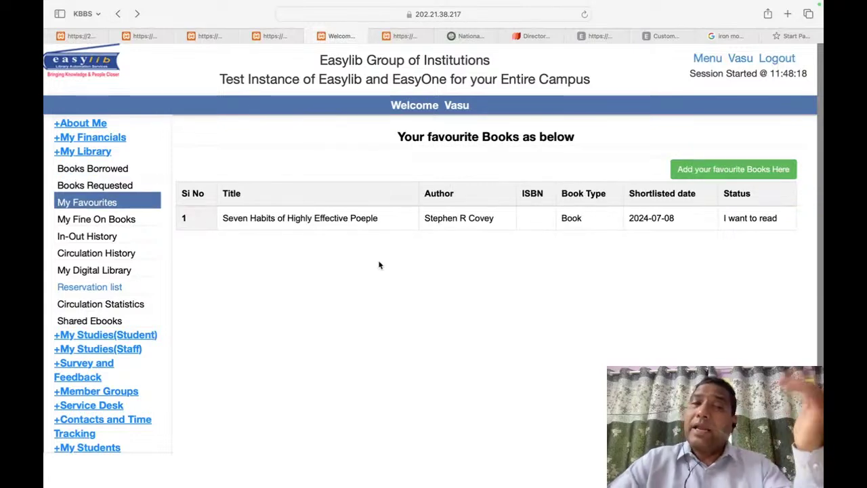
pyautogui.click(134, 219)
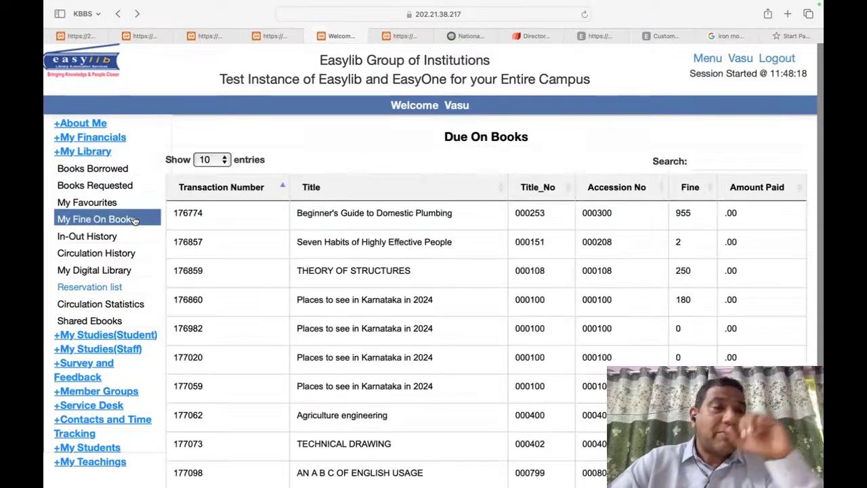
pyautogui.click(97, 253)
pyautogui.click(87, 236)
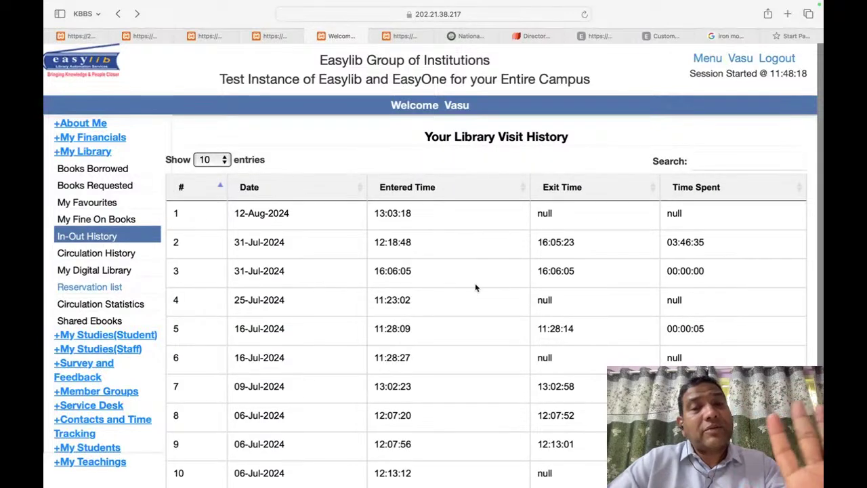
pyautogui.click(128, 254)
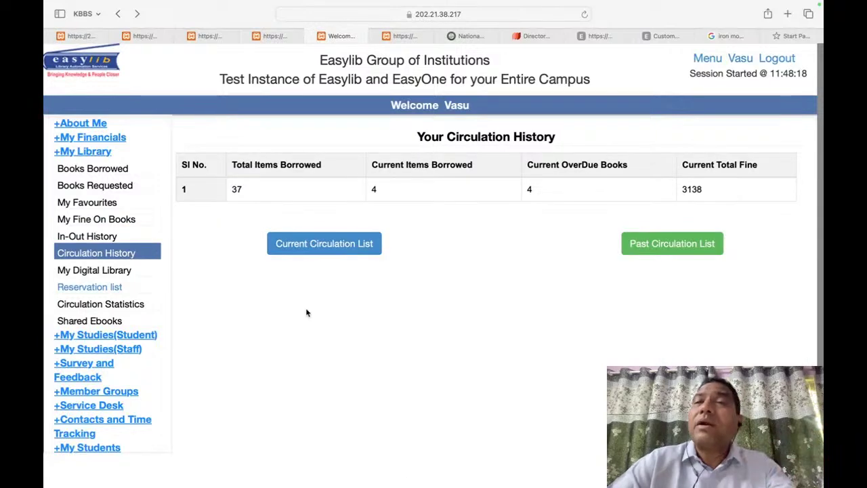
# Step: Review current and past loans and the Basics of Pediatrics Surgery e-book in My Digital Library, then return home
pyautogui.click(373, 245)
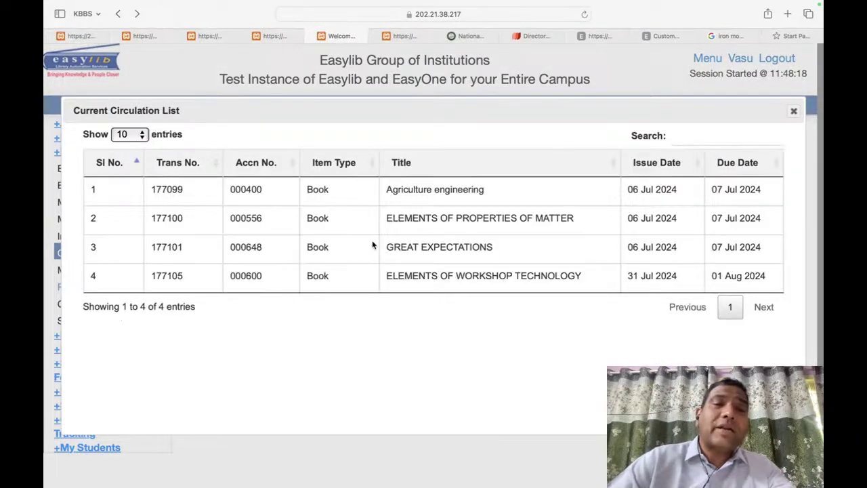
pyautogui.click(795, 115)
pyautogui.click(677, 263)
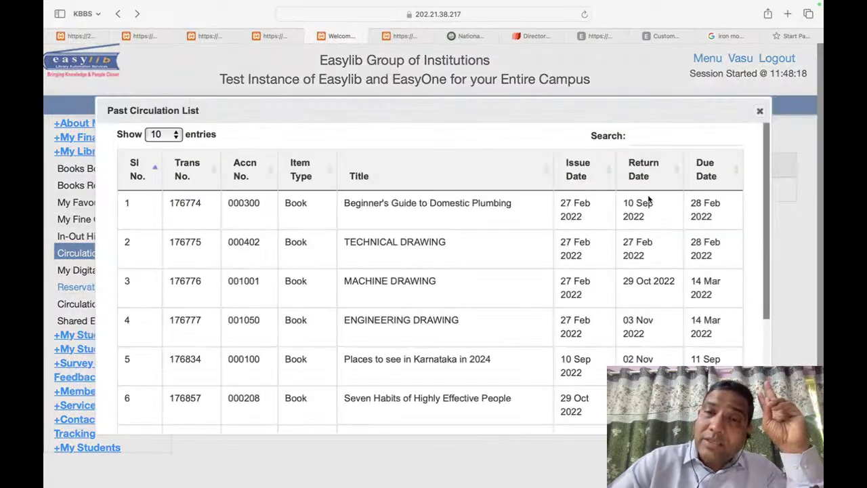
pyautogui.scroll(-1, 653, 194)
pyautogui.scroll(-3, 653, 191)
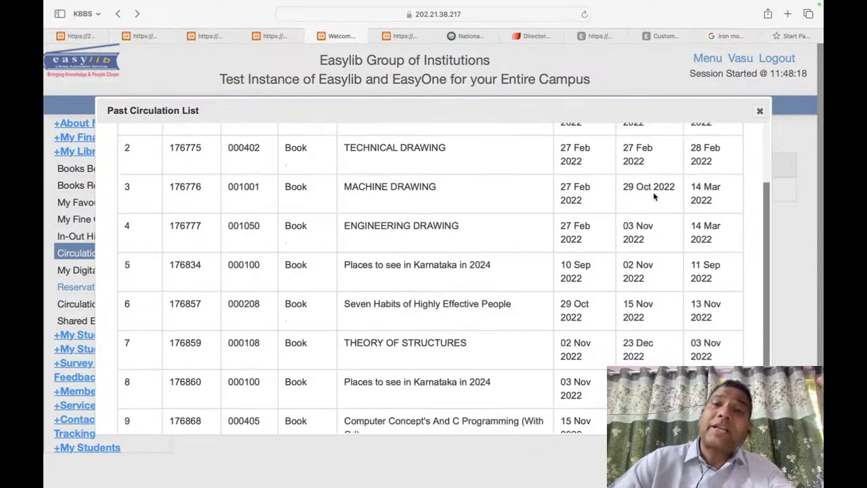
pyautogui.click(759, 114)
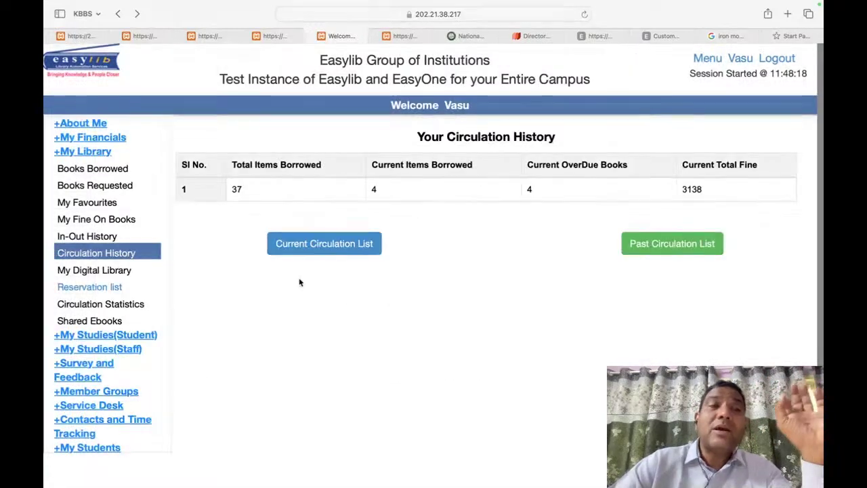
pyautogui.click(106, 271)
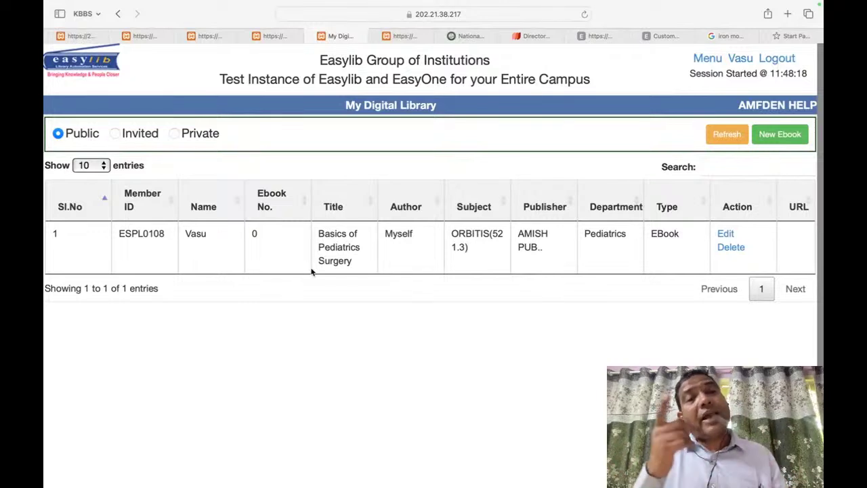
pyautogui.click(99, 68)
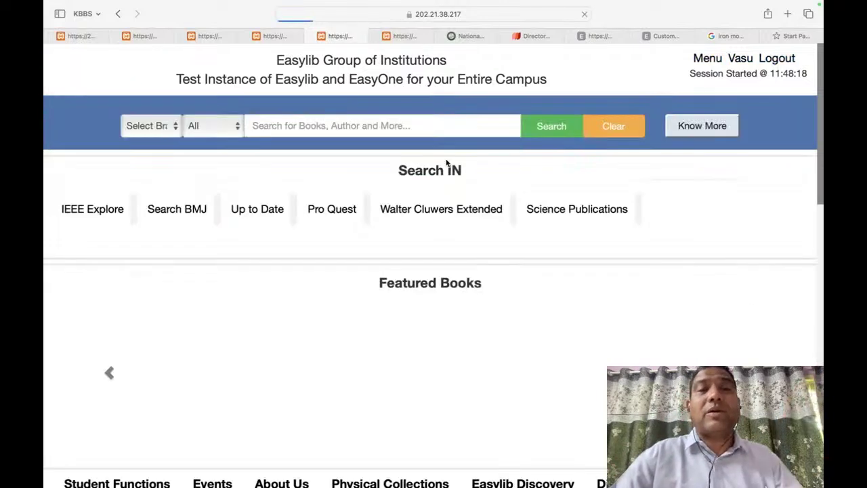
# Step: Open the All Library Groups list of 17 groups from the Short-Cuts strip's Others section
pyautogui.scroll(-5, 600, 285)
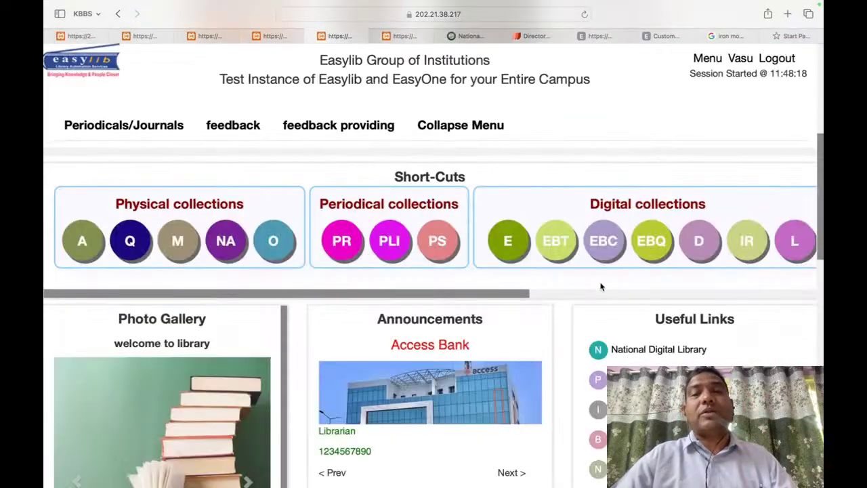
pyautogui.hscroll(2, 605, 282)
pyautogui.hscroll(10, 605, 283)
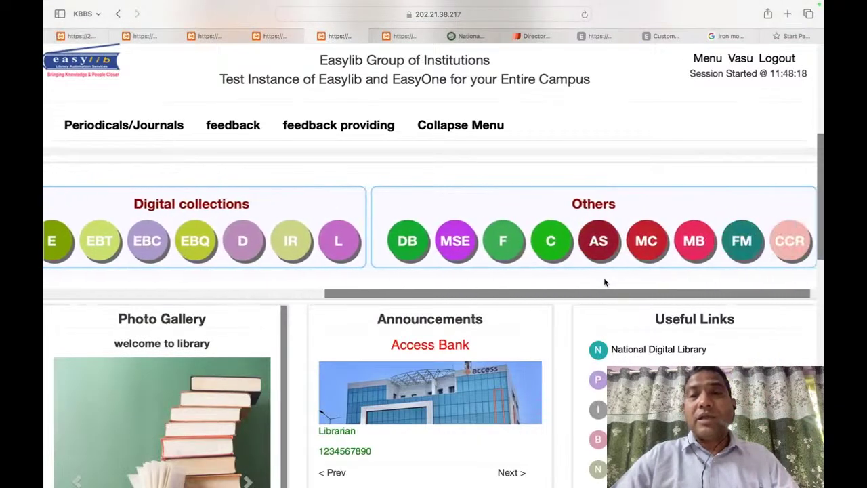
pyautogui.click(554, 244)
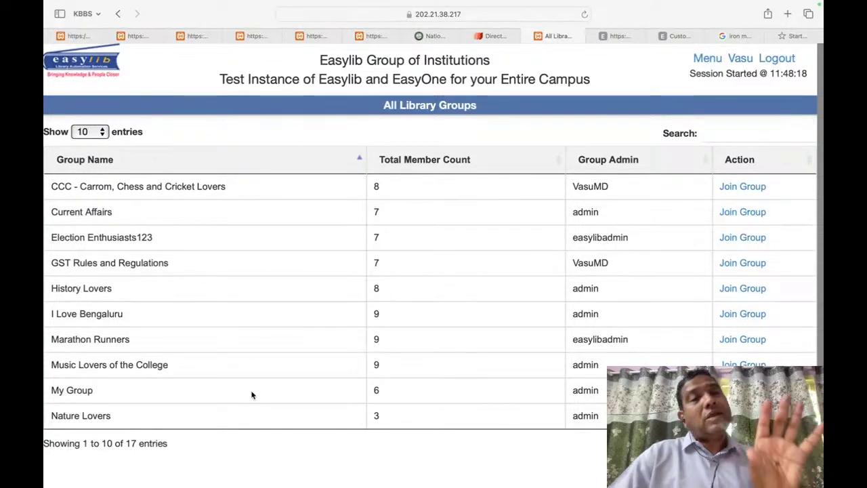
pyautogui.scroll(-2, 251, 397)
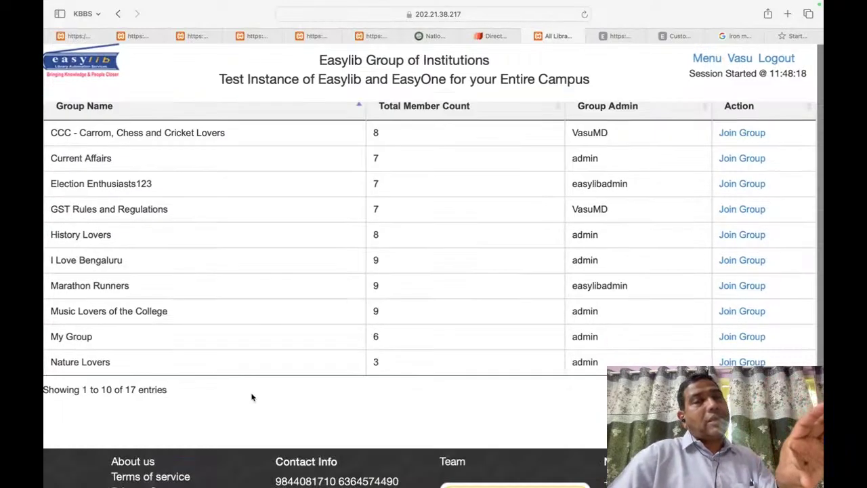
pyautogui.scroll(2, 251, 396)
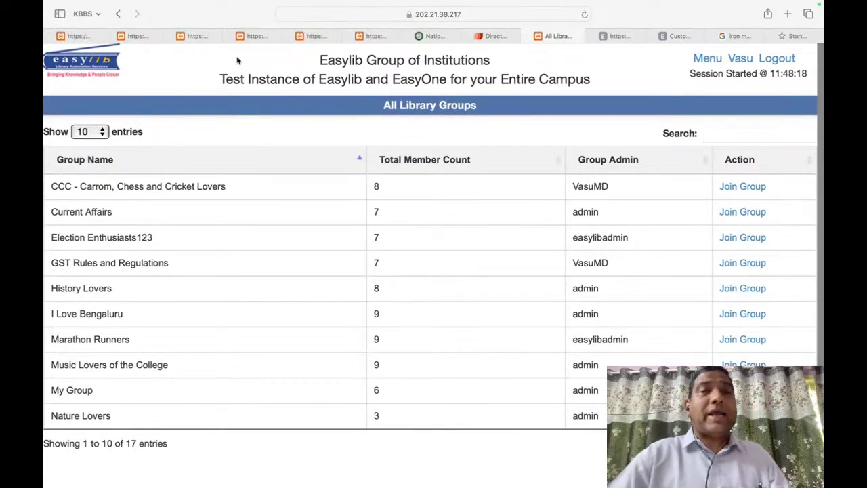
# Step: Switch between the Easylib, DOAJ and groups tabs, then go to the member dashboard
pyautogui.click(315, 35)
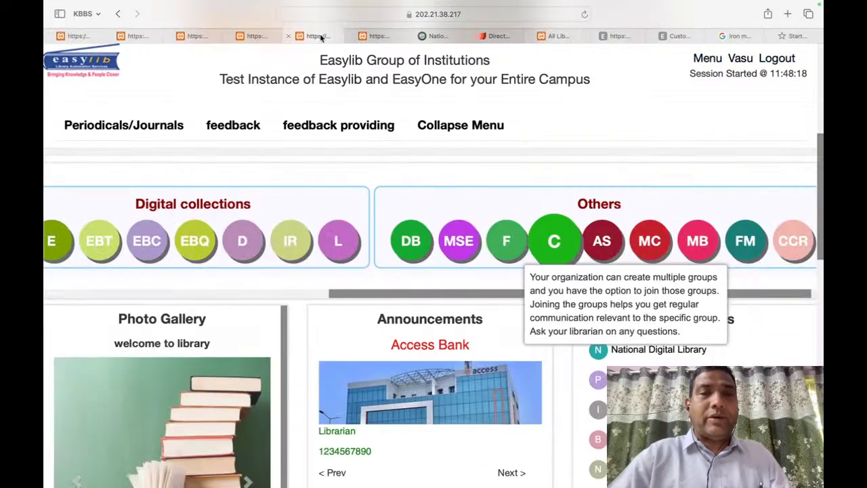
pyautogui.click(495, 36)
pyautogui.click(559, 36)
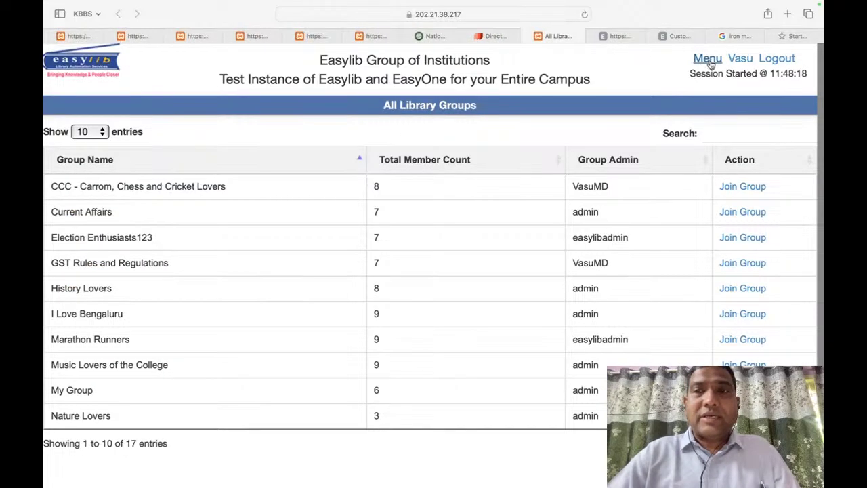
pyautogui.click(83, 151)
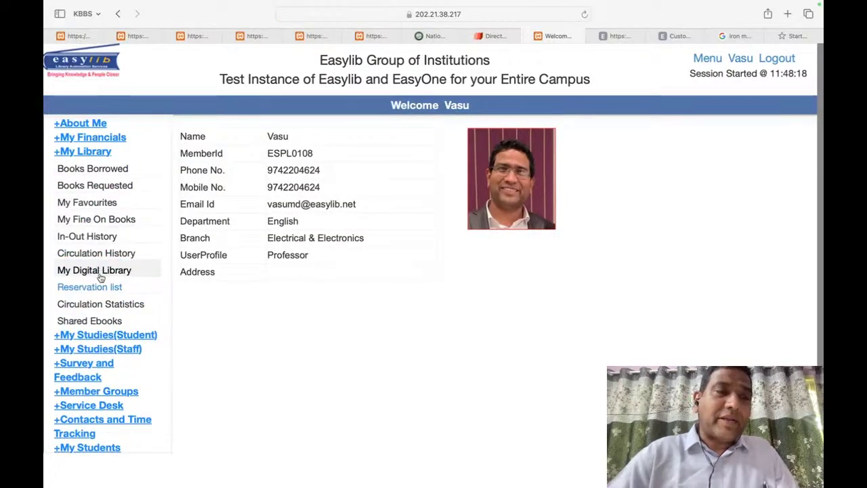
# Step: Review the ebooks shared with the member's groups, then open a blank ticket form from Service Desk
pyautogui.click(100, 290)
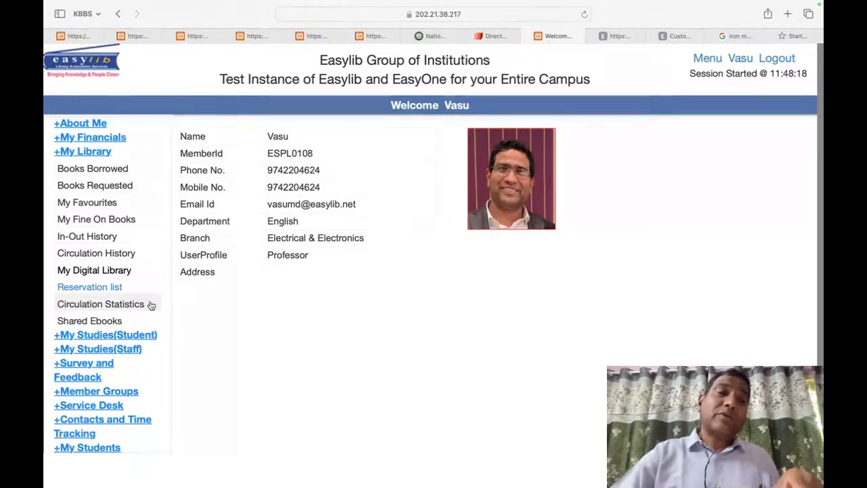
pyautogui.click(108, 321)
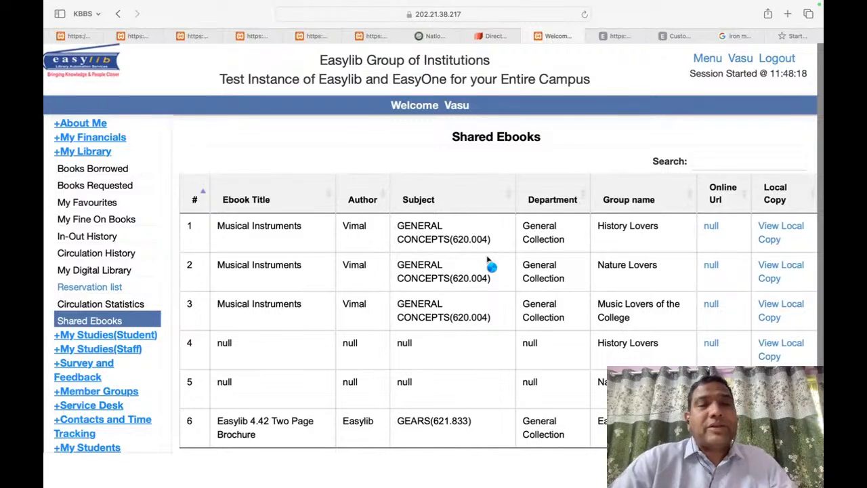
pyautogui.scroll(-1, 139, 310)
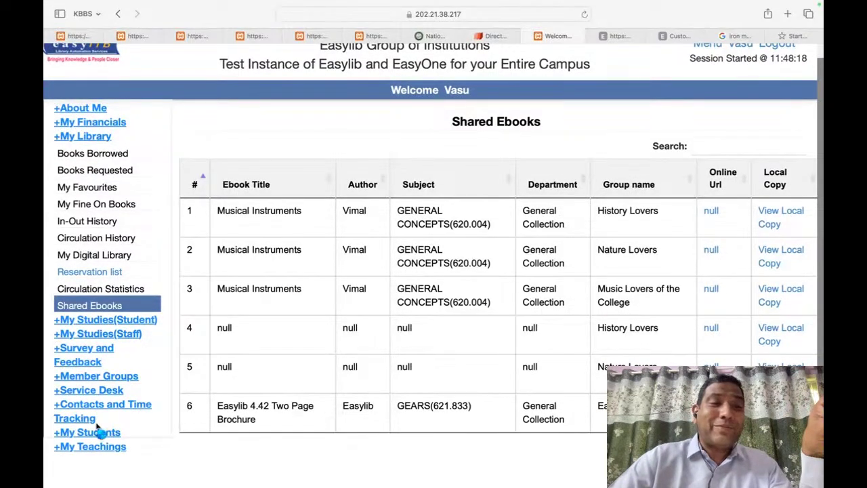
pyautogui.click(92, 391)
pyautogui.click(88, 407)
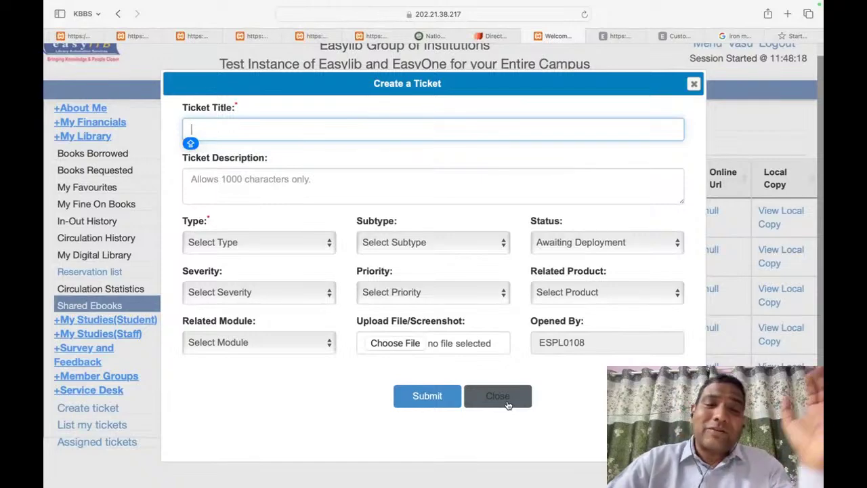
# Step: Start attaching a screenshot to the ticket, cancel the file picker, and close the form unsubmitted
pyautogui.press('super+shift+Tab')
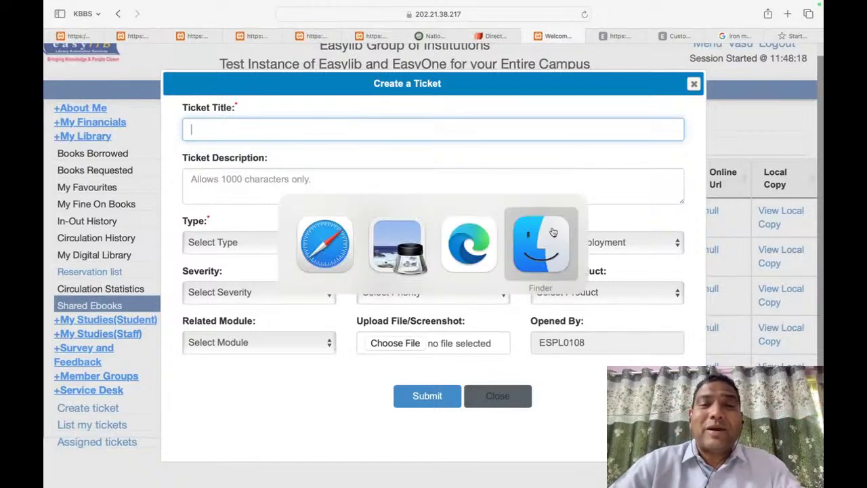
pyautogui.press('super+Tab')
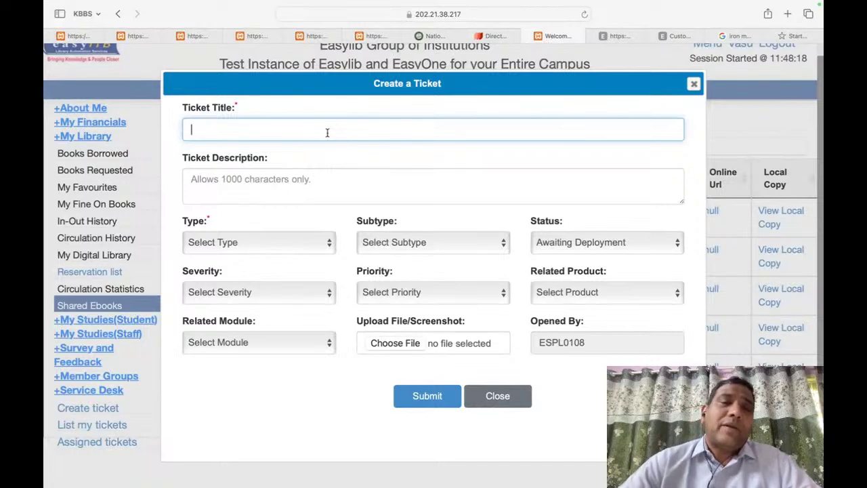
pyautogui.click(375, 341)
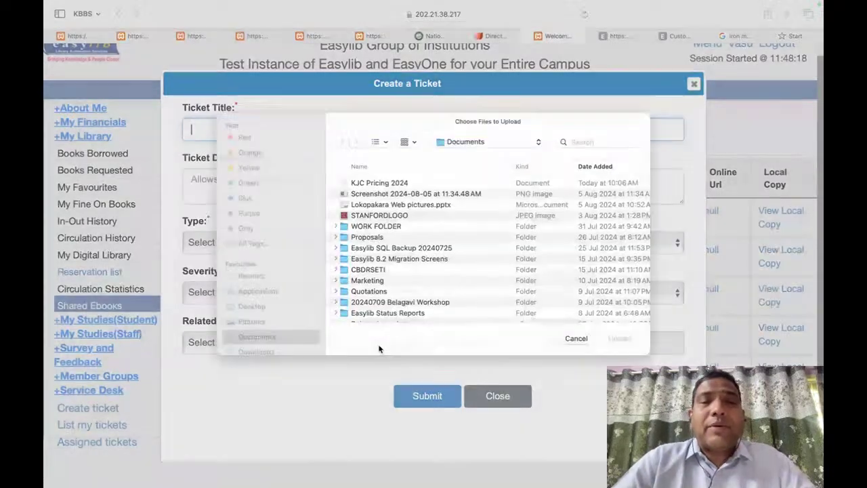
pyautogui.press('Escape')
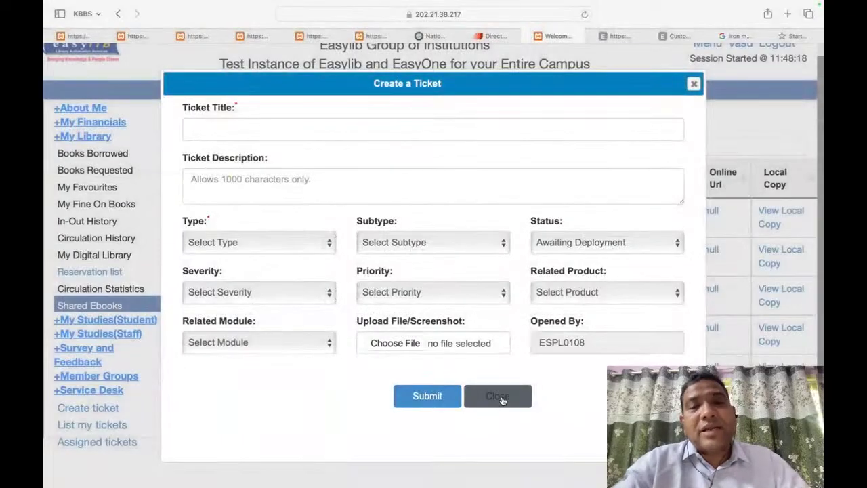
pyautogui.click(504, 401)
# Step: Dismiss the page's context menu and expand the student studies section to list My Courses
pyautogui.rightClick(409, 237)
pyautogui.click(339, 250)
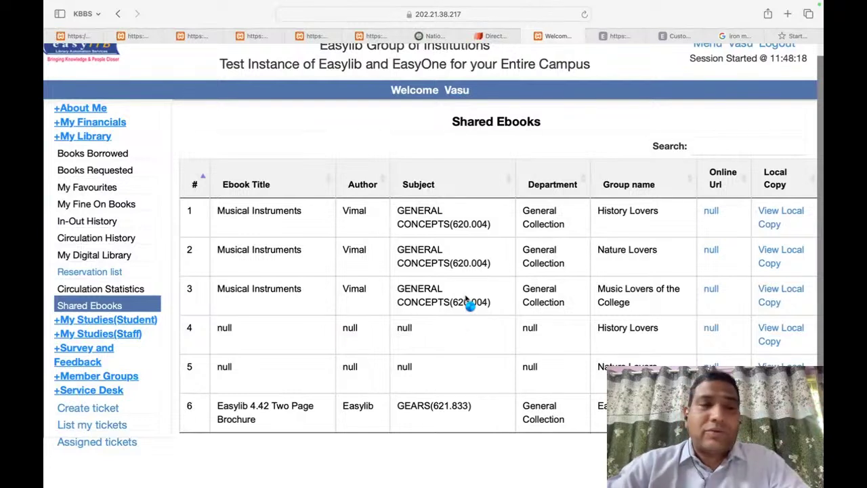
pyautogui.click(102, 321)
# Step: View the My Courses page, return to the member dashboard, and switch to the first Easylib tab
pyautogui.click(98, 337)
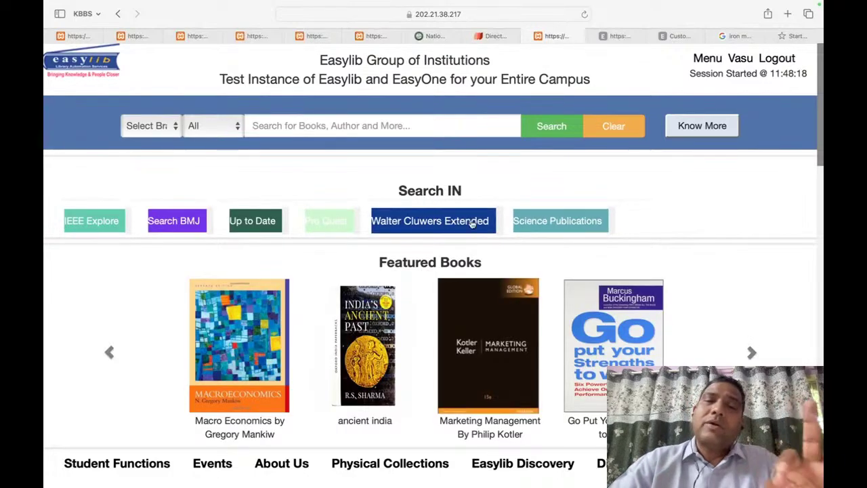
pyautogui.scroll(-5, 451, 222)
pyautogui.scroll(5, 448, 221)
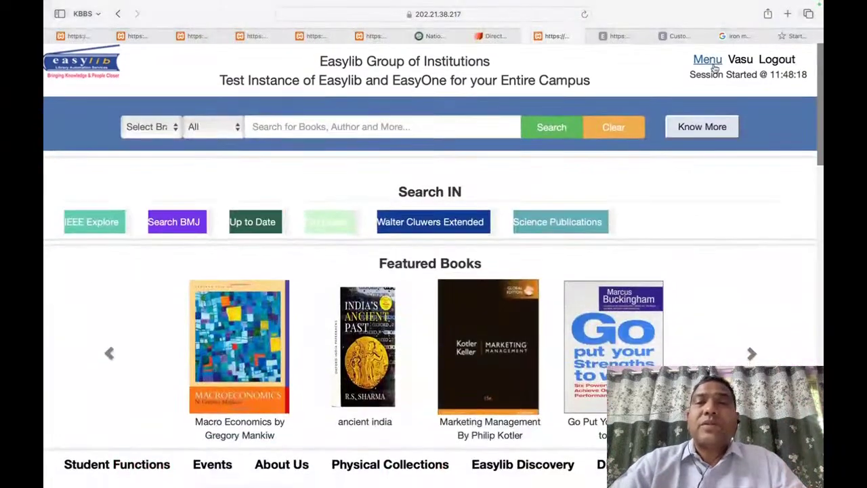
pyautogui.click(709, 61)
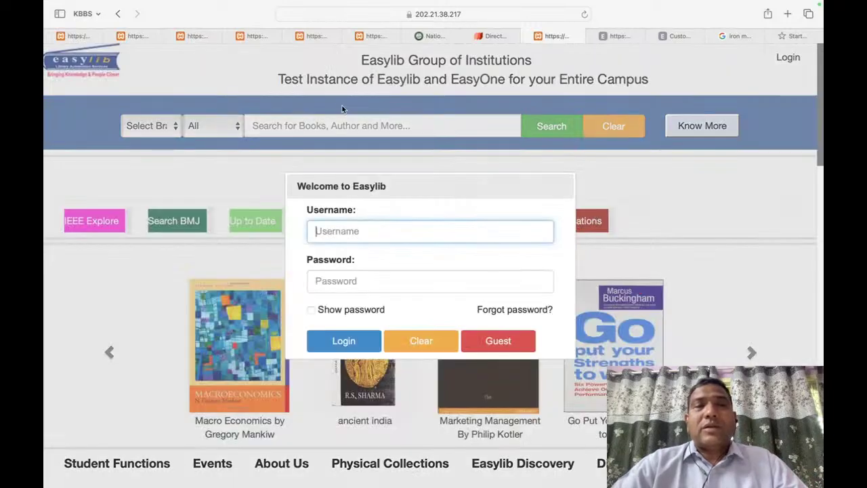
pyautogui.click(68, 38)
# Step: Close the leftmost extra Safari tabs, including the Easylib guest, National Digital Library and DOAJ tabs
pyautogui.click(50, 37)
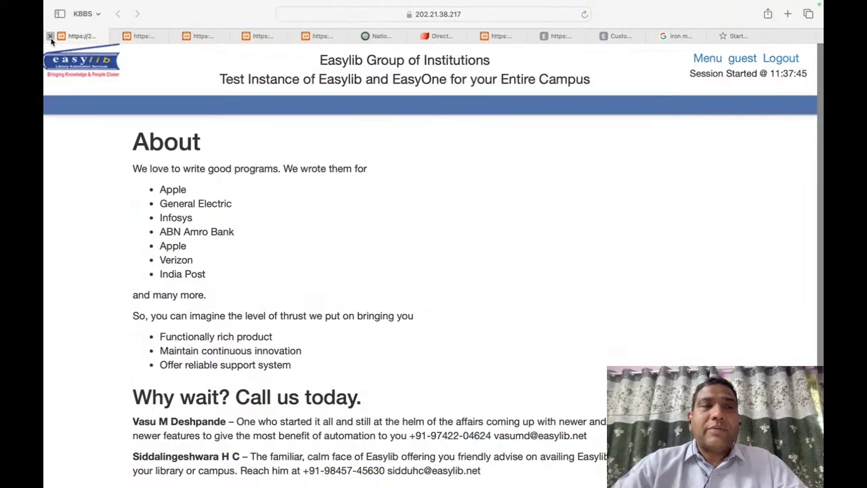
pyautogui.click(50, 36)
pyautogui.click(50, 36)
pyautogui.click(49, 37)
pyautogui.click(49, 36)
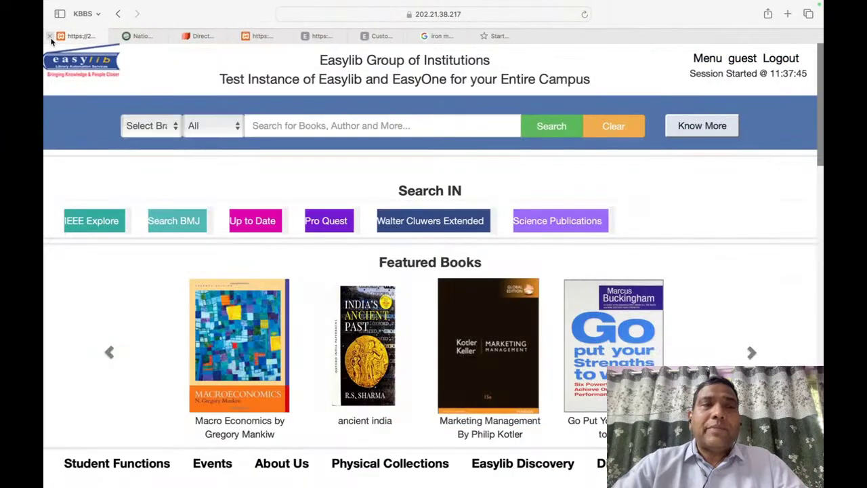
pyautogui.click(49, 37)
pyautogui.click(50, 36)
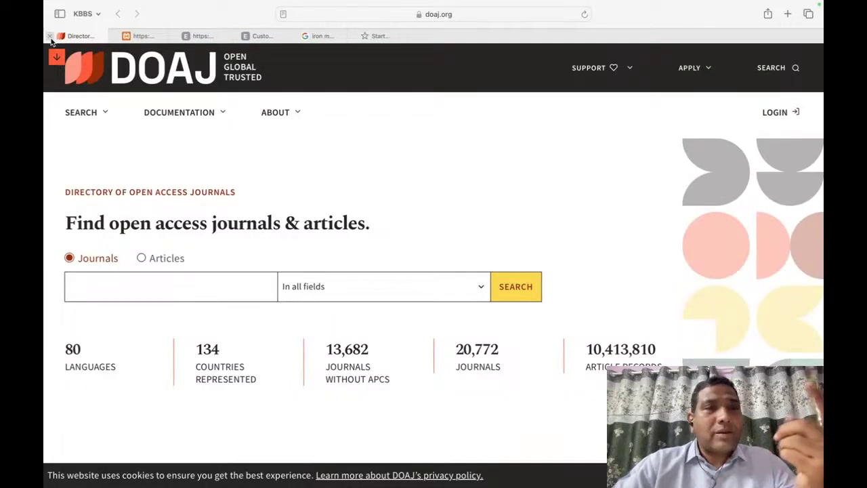
pyautogui.click(49, 37)
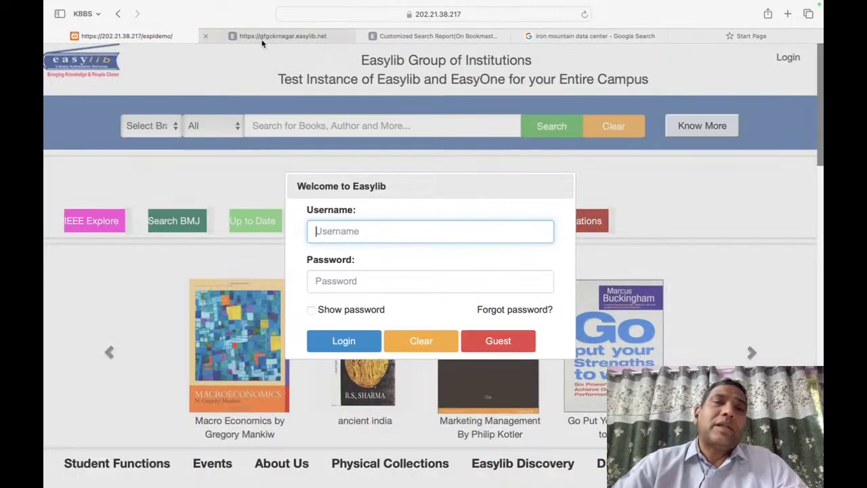
# Step: Close the college site, Customized Search Report, Google search and start page tabs
pyautogui.click(235, 39)
pyautogui.click(206, 36)
pyautogui.click(206, 36)
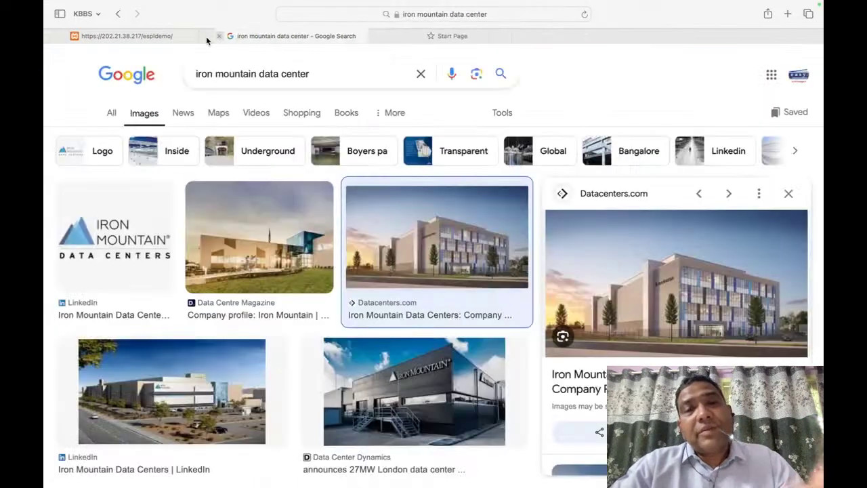
pyautogui.click(206, 35)
pyautogui.click(206, 36)
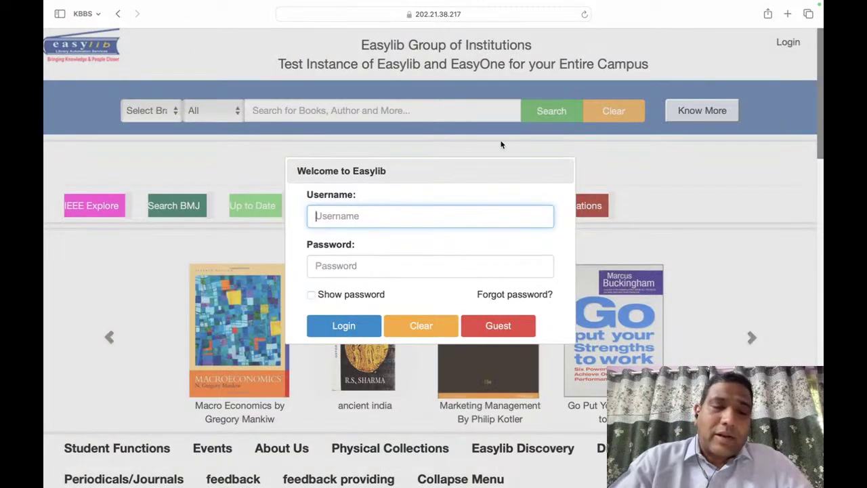
# Step: Enter the username and password in the Easylib sign-in dialog
pyautogui.write('vasumd')
pyautogui.press('Tab')
pyautogui.write('*')
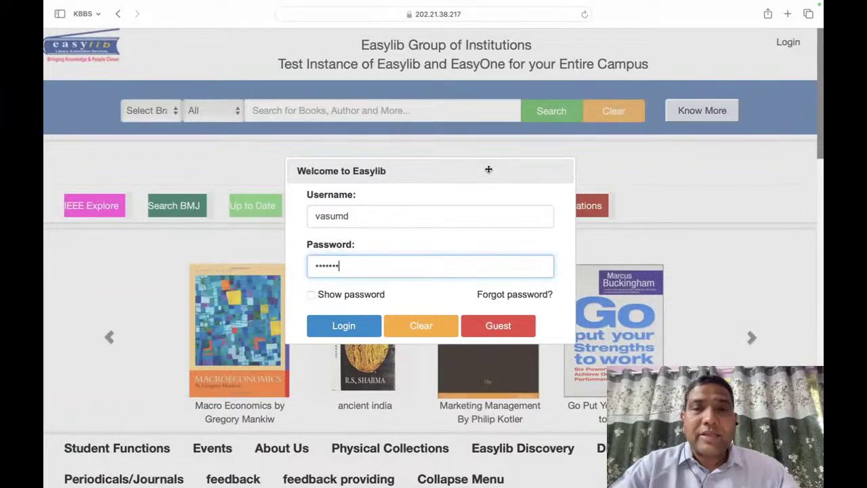
# Step: Load Google News in a new Safari tab
pyautogui.click(787, 14)
pyautogui.write('news.google.com')
pyautogui.press('Return')
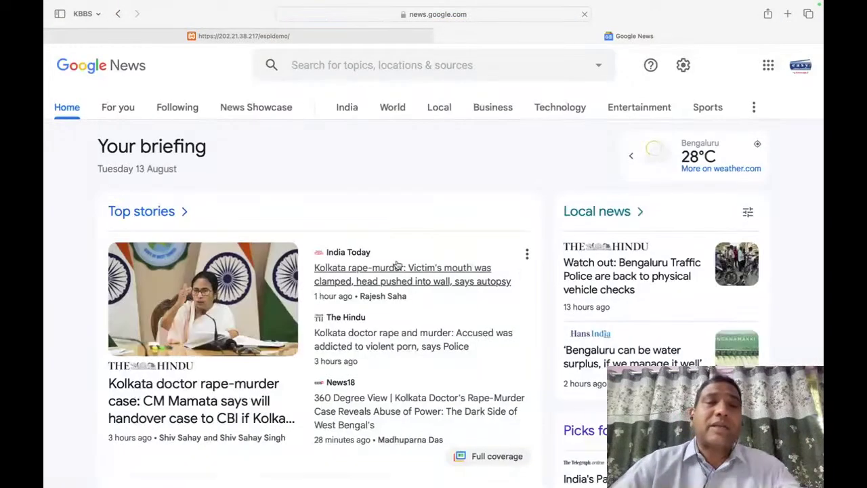
# Step: Search Google News for 'twitter elon musk', then close the Google News tab
pyautogui.scroll(-10, 398, 266)
pyautogui.scroll(10, 398, 266)
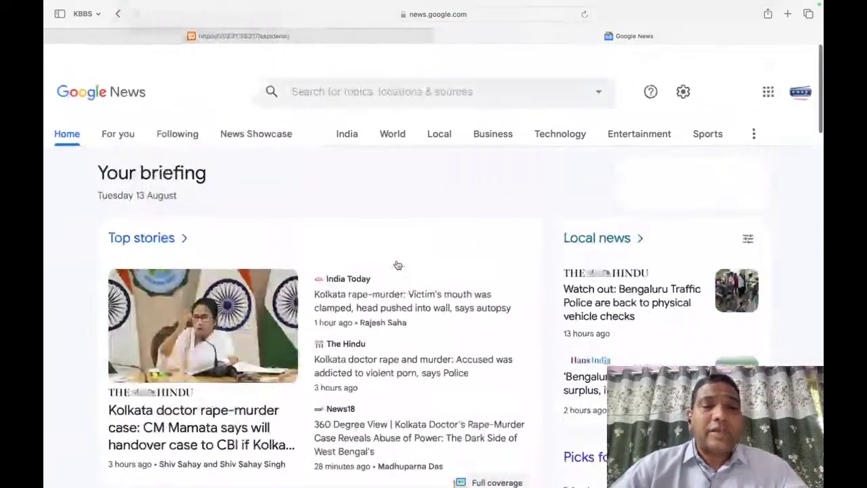
pyautogui.click(291, 64)
pyautogui.write('TWI')
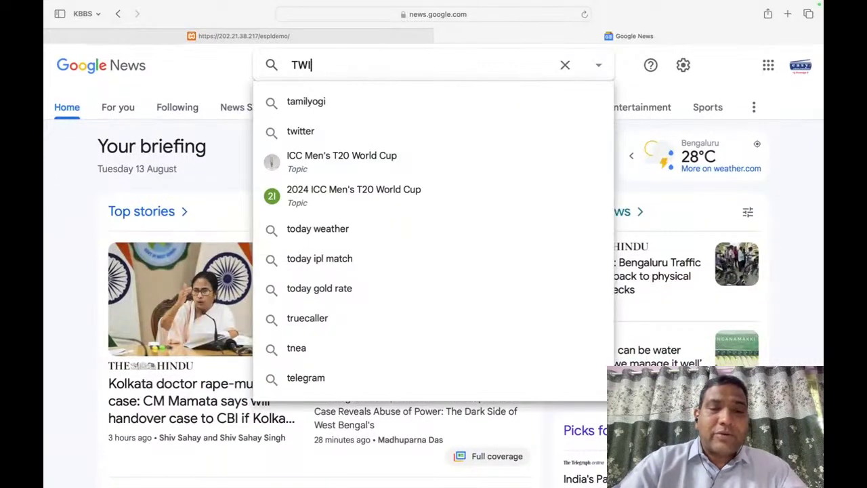
pyautogui.write('TTER EL')
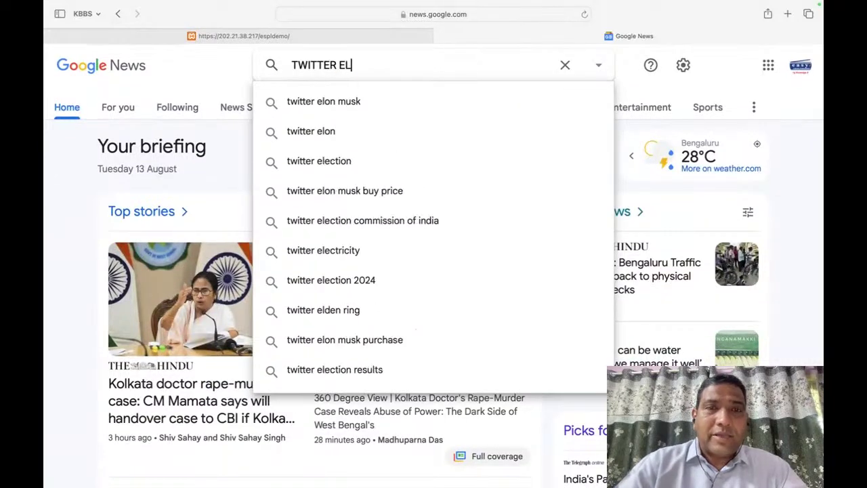
pyautogui.press('Down')
pyautogui.press('Return')
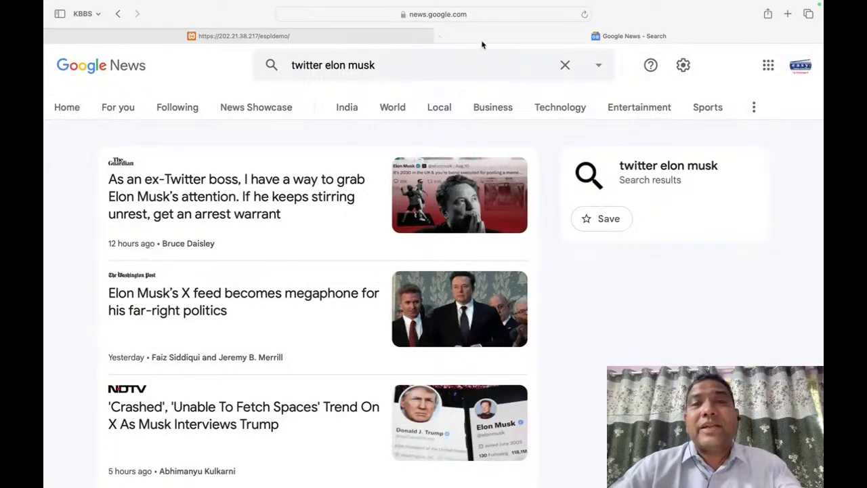
pyautogui.click(440, 36)
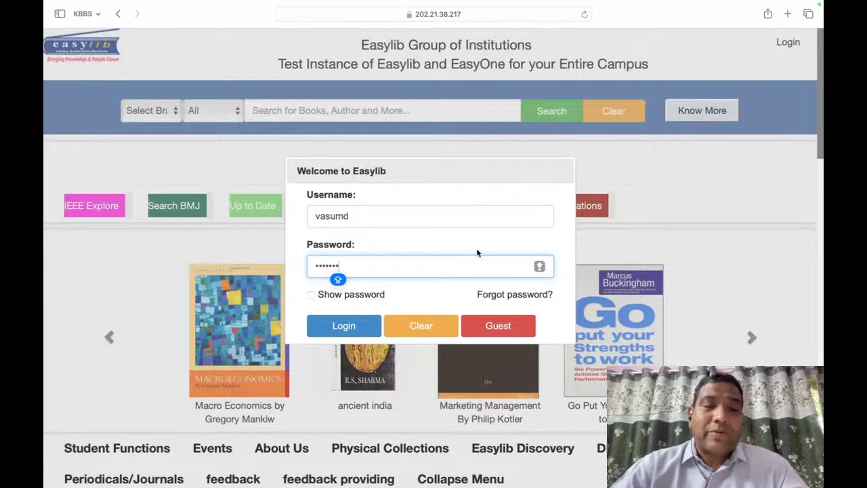
# Step: Retype the password and try signing in to Easylib
pyautogui.press('BackSpace')
pyautogui.press('BackSpace')
pyautogui.press('BackSpace')
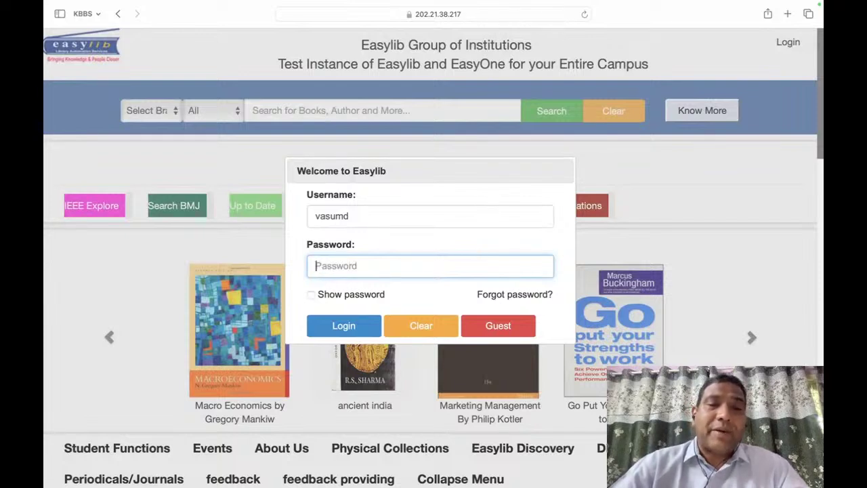
pyautogui.write('***')
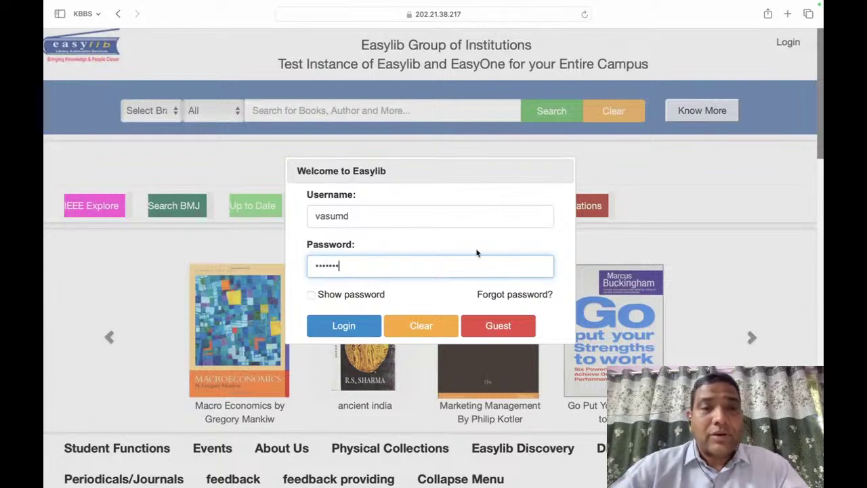
pyautogui.write('****')
pyautogui.click(343, 325)
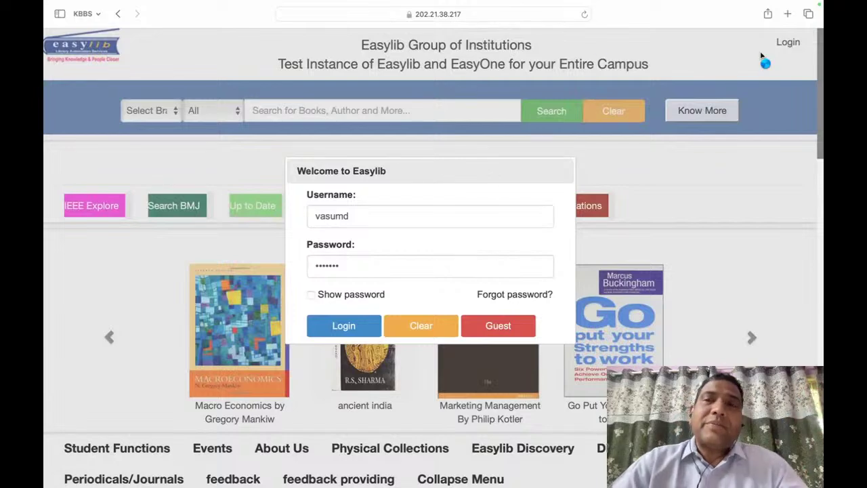
# Step: Load the espldemo/index.php Easylib demo page in a new tab
pyautogui.click(787, 14)
pyautogui.write('2')
pyautogui.press('BackSpace')
pyautogui.press('BackSpace')
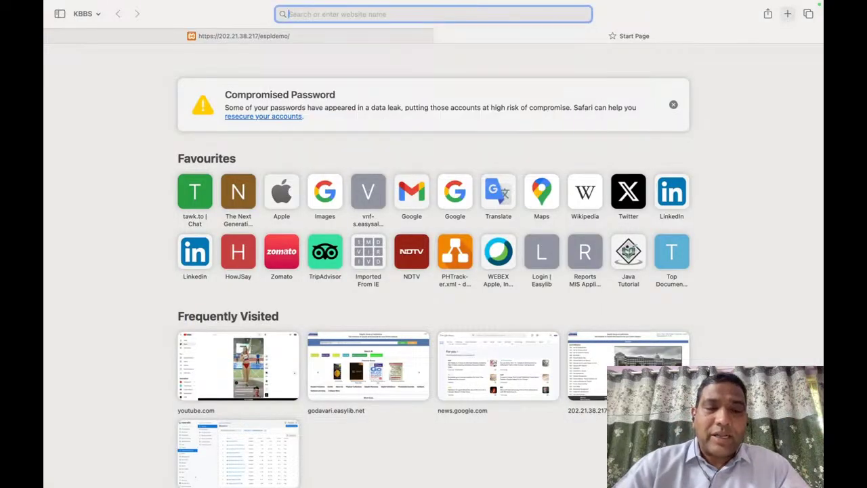
pyautogui.write('202.21.38.217')
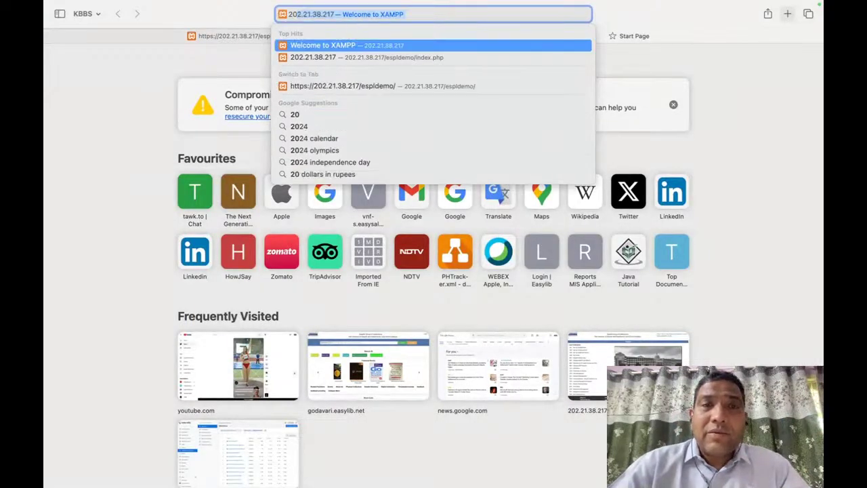
pyautogui.press('Down')
pyautogui.press('Return')
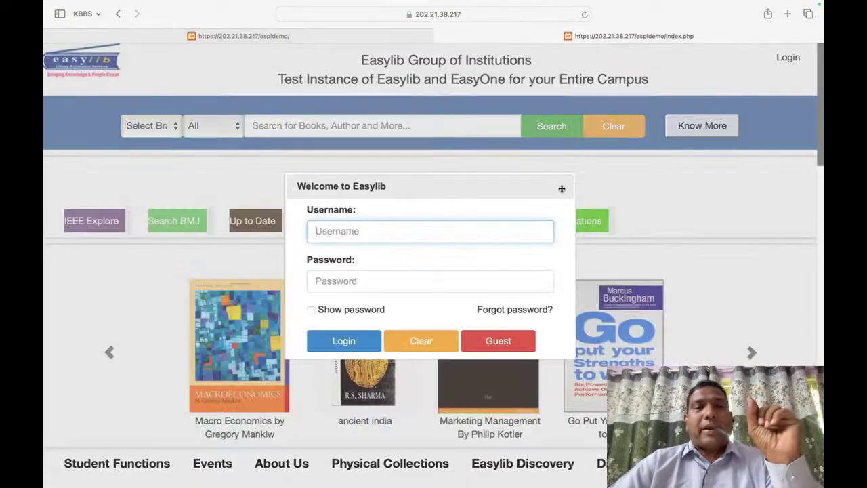
# Step: Sign in with the support account's username and password and review the home page
pyautogui.write('vasumd')
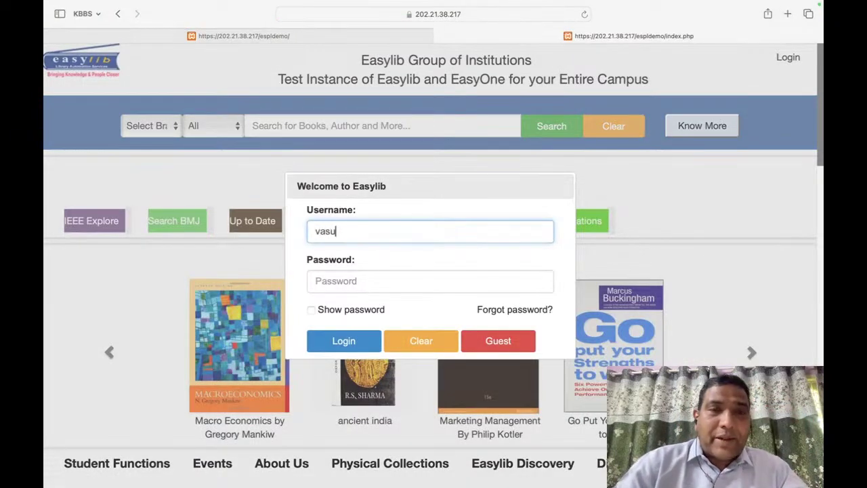
pyautogui.press('Tab')
pyautogui.write('v')
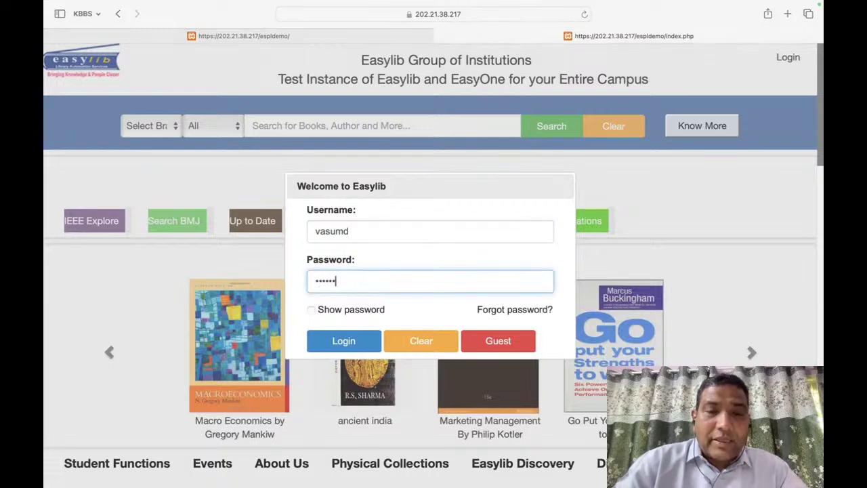
pyautogui.click(345, 342)
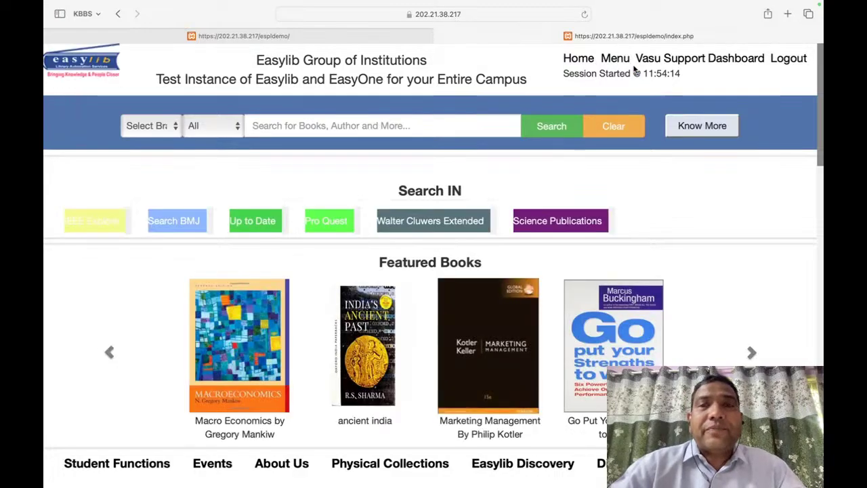
pyautogui.scroll(-10, 456, 254)
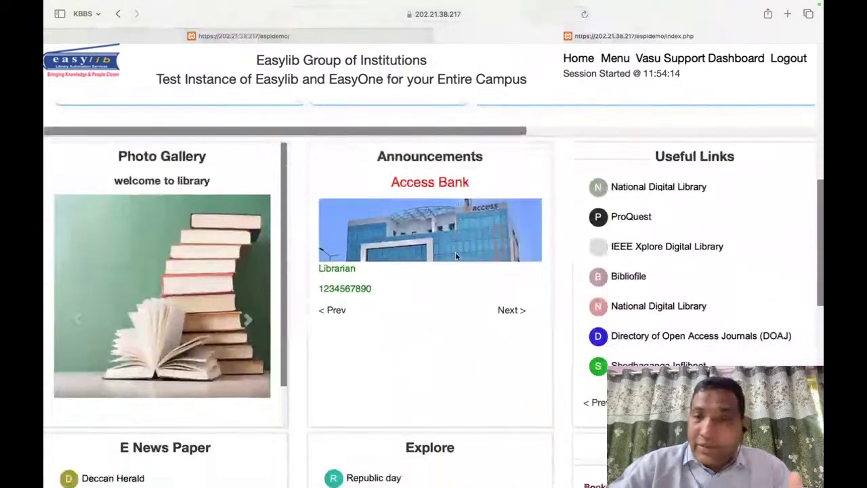
pyautogui.scroll(8, 448, 244)
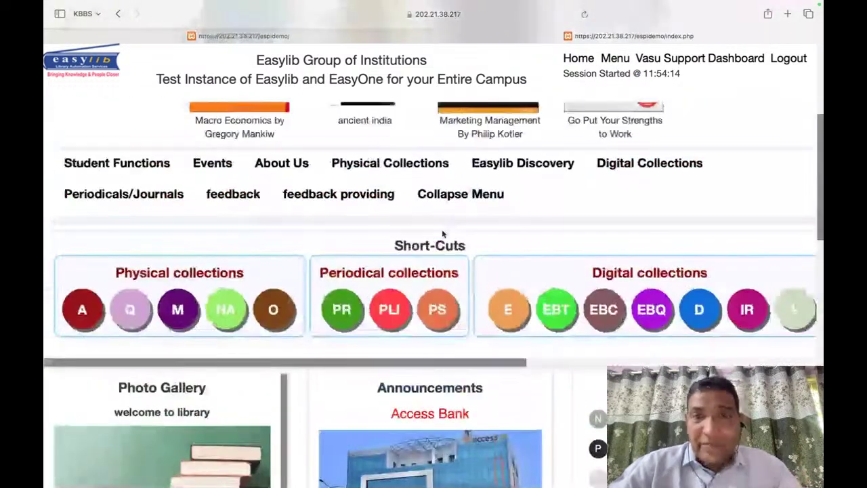
# Step: Find 'catalo' on the Modules page, open Library - Catalogue and Accessioning, then return to Modules
pyautogui.click(614, 59)
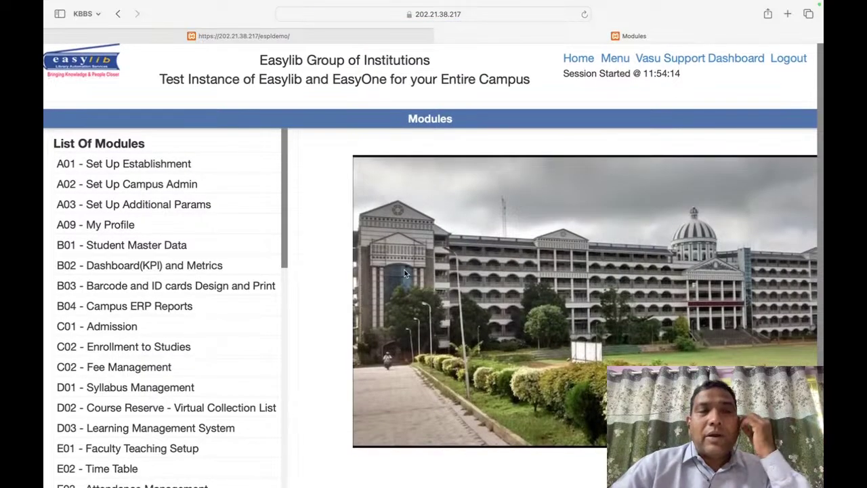
pyautogui.scroll(-1, 179, 269)
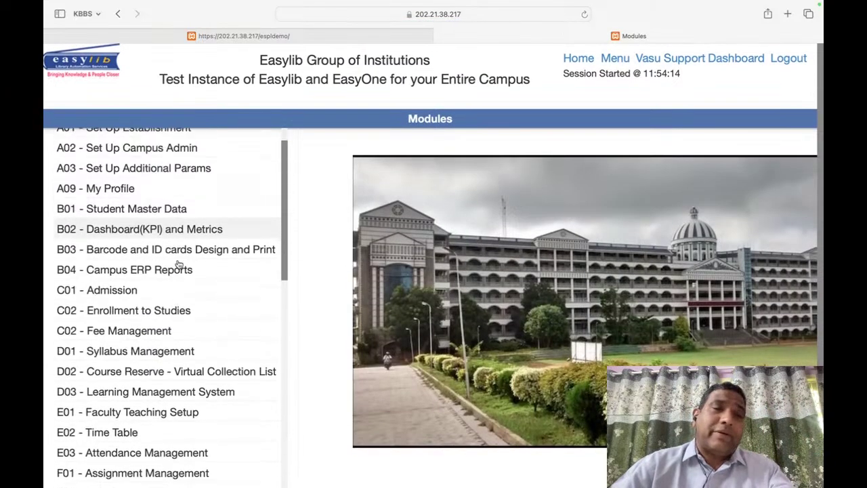
pyautogui.scroll(1, 178, 265)
pyautogui.press('super+f')
pyautogui.write('catalo')
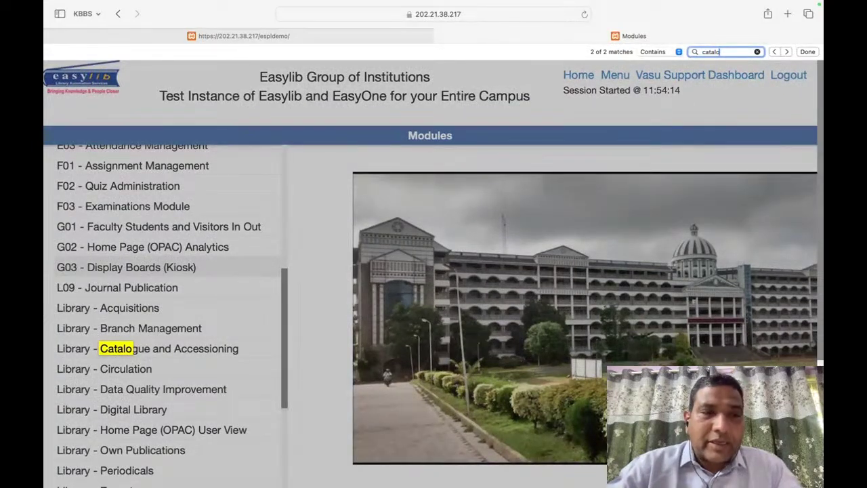
pyautogui.click(176, 351)
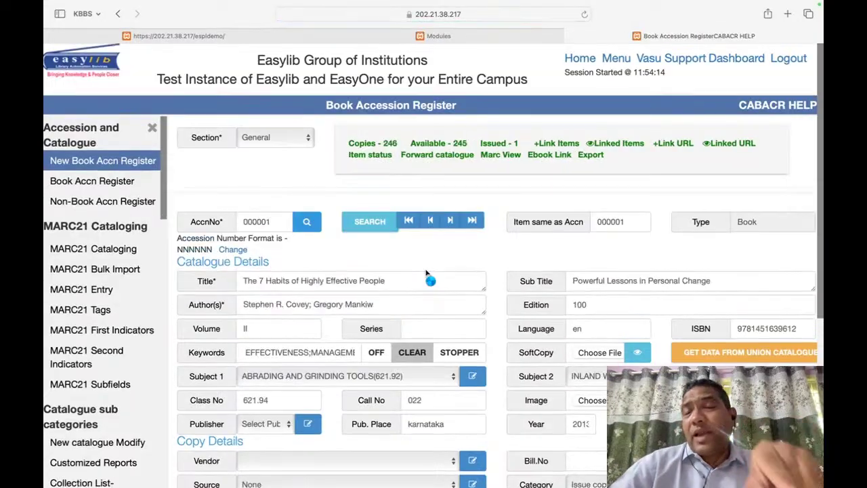
pyautogui.click(440, 36)
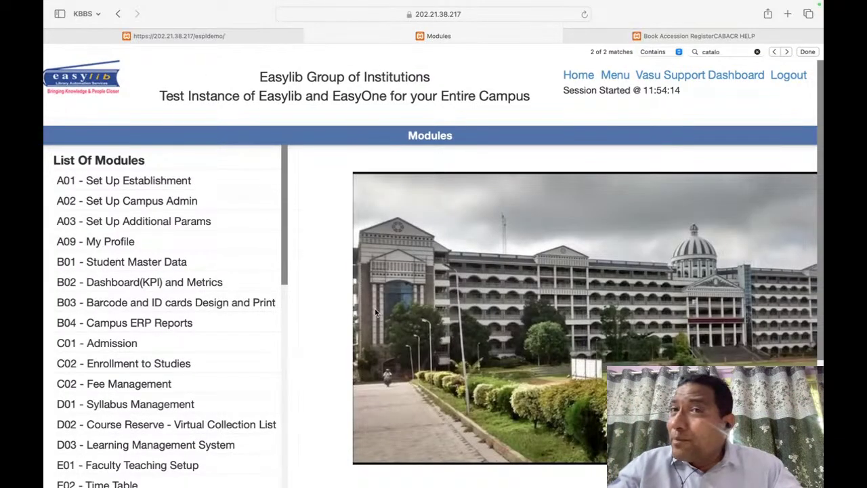
pyautogui.click(809, 53)
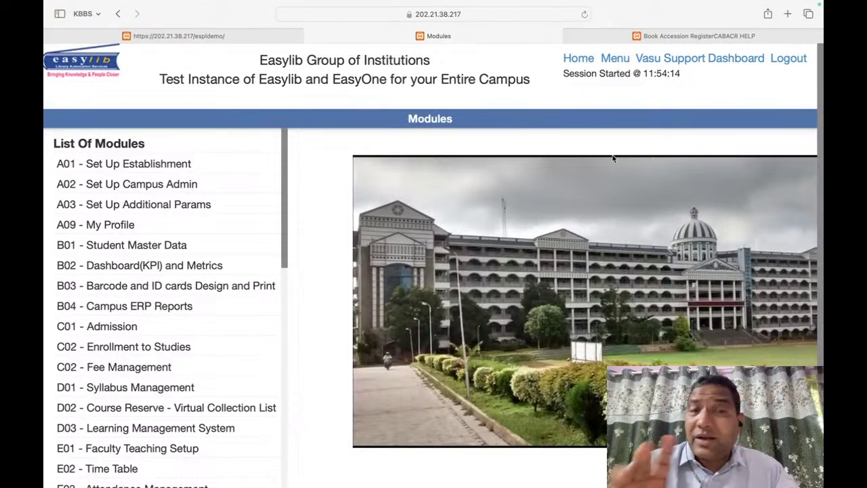
# Step: Switch over to Microsoft Edge after a dismissed Spotlight search for chrome
pyautogui.press('super+space')
pyautogui.write('chrome')
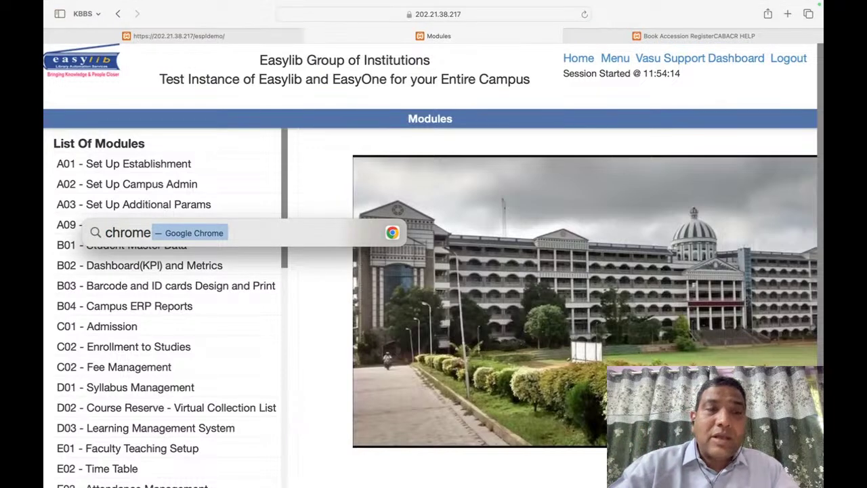
pyautogui.press('Return')
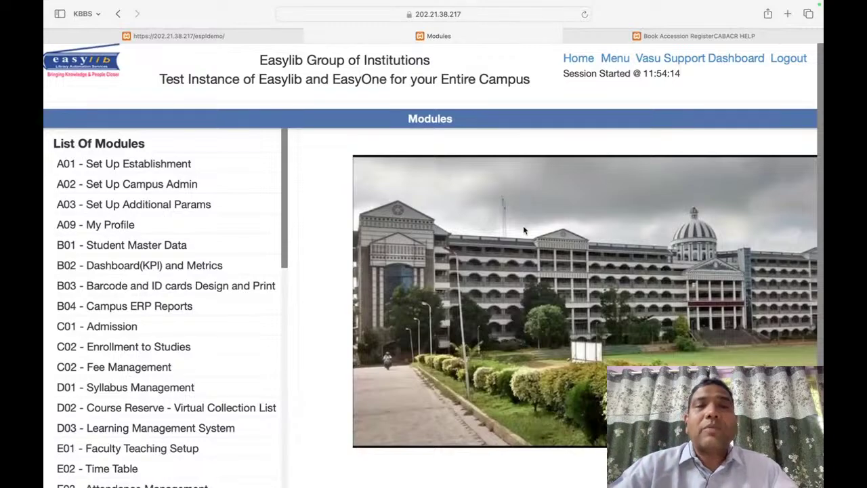
pyautogui.press('super+Tab')
pyautogui.press('super+Tab')
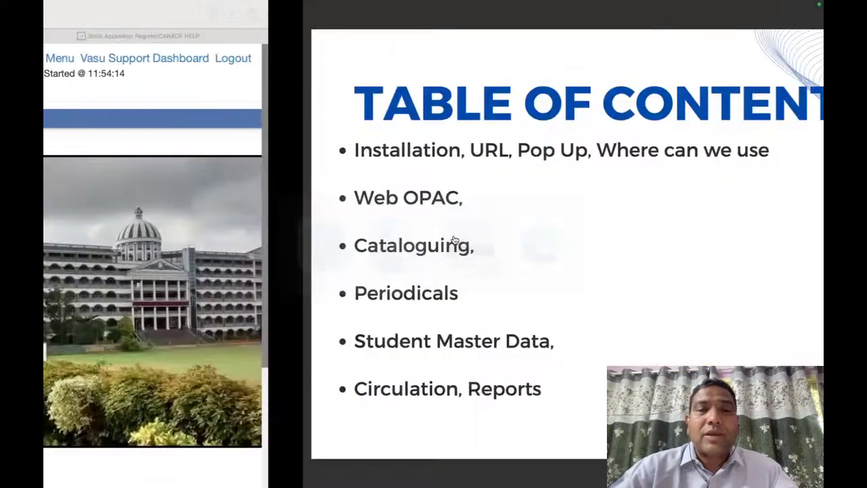
pyautogui.press('super+Tab')
pyautogui.press('super+Tab')
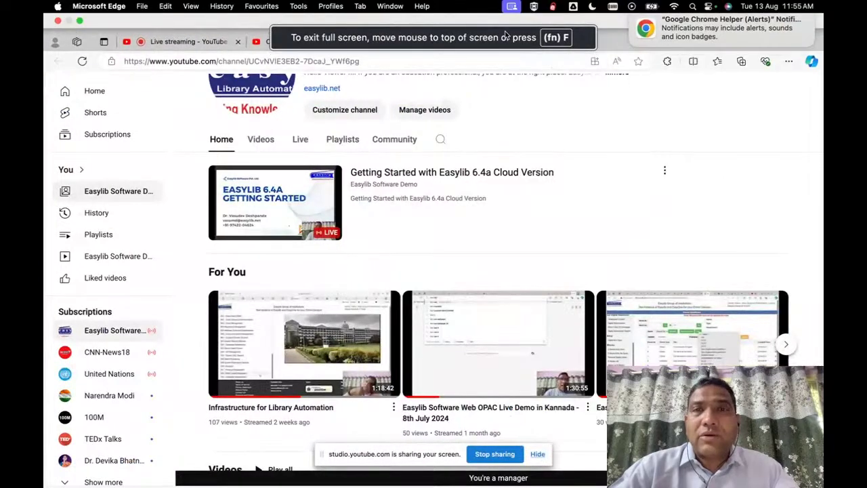
# Step: Open a new Edge tab and display the Settings and more menu
pyautogui.click(512, 5)
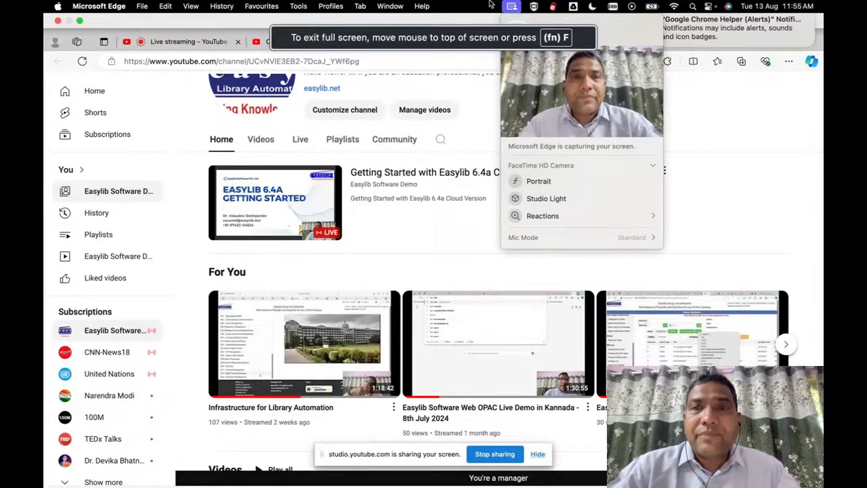
pyautogui.click(747, 204)
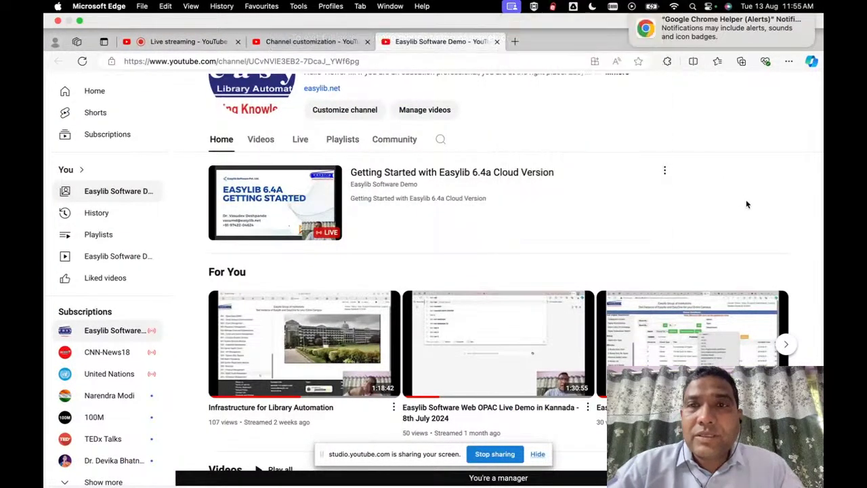
pyautogui.click(515, 42)
pyautogui.click(788, 63)
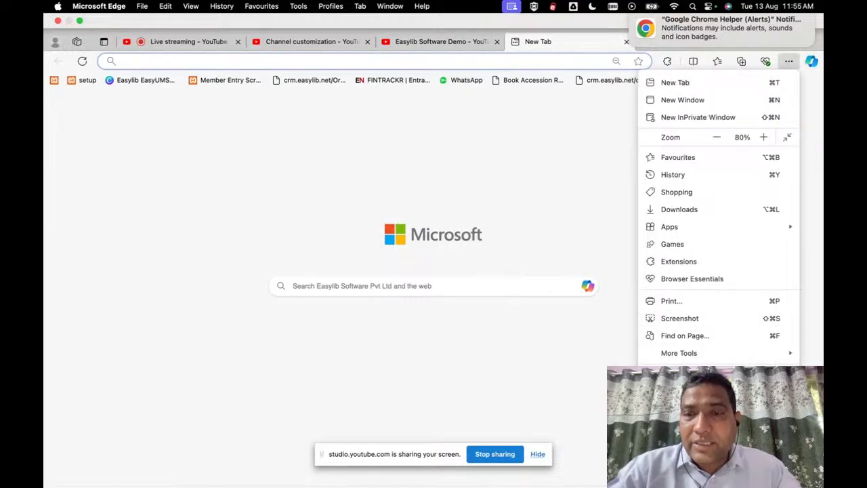
# Step: Search Edge settings for 'pop' and open Pop-ups and redirects
pyautogui.click(678, 372)
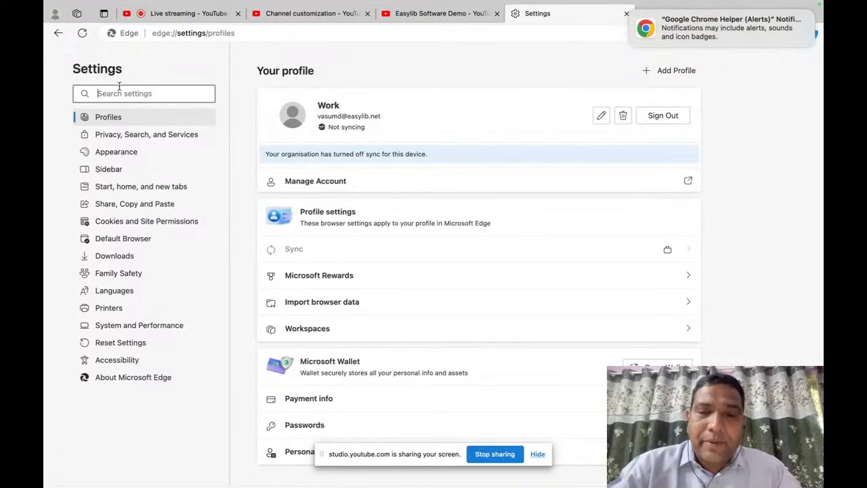
pyautogui.write('pop')
pyautogui.scroll(-5, 258, 249)
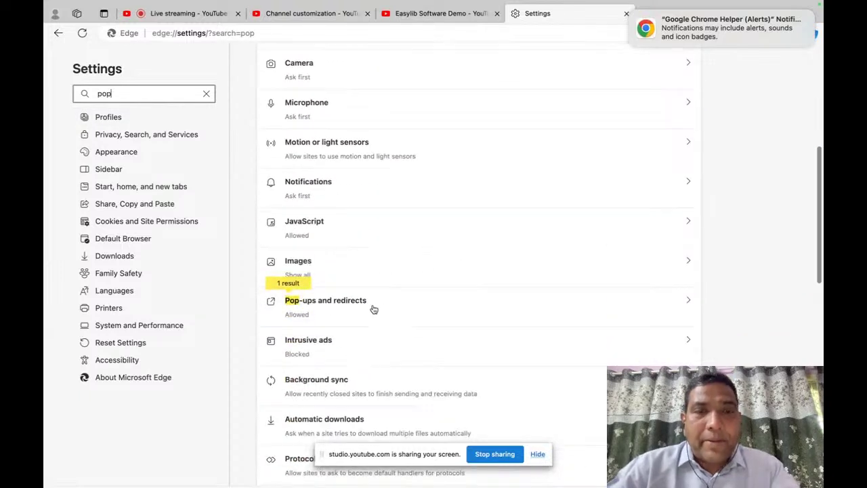
pyautogui.click(374, 309)
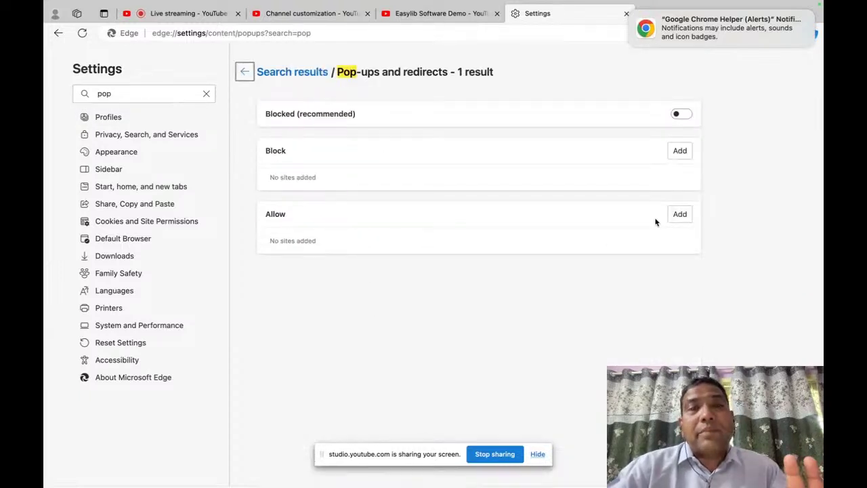
# Step: Leave Edge pop-up blocking off with no allowed sites added, then switch to Chrome
pyautogui.click(689, 118)
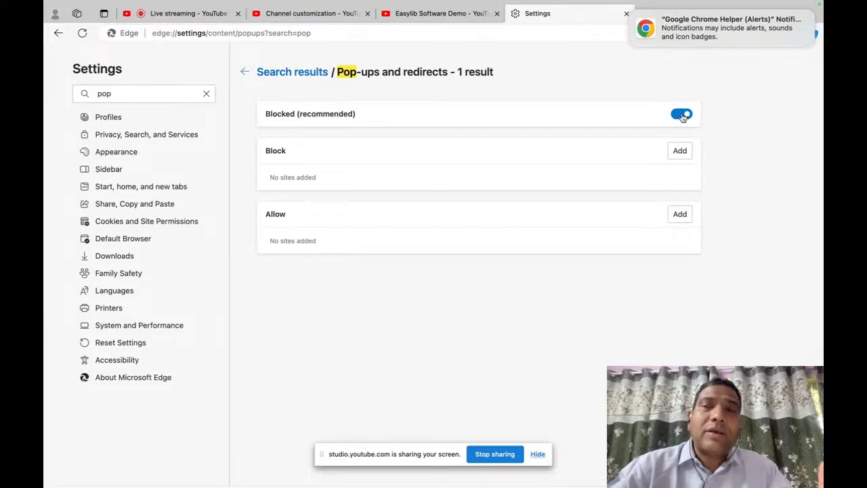
pyautogui.click(683, 116)
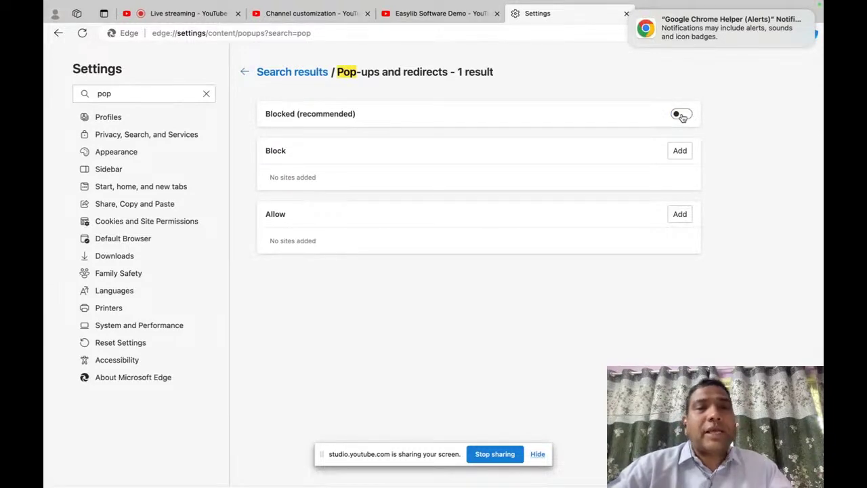
pyautogui.click(680, 215)
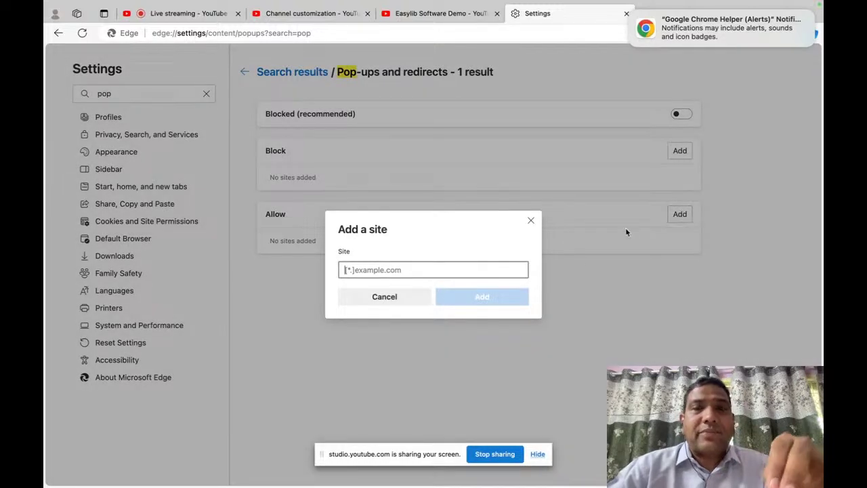
pyautogui.click(531, 221)
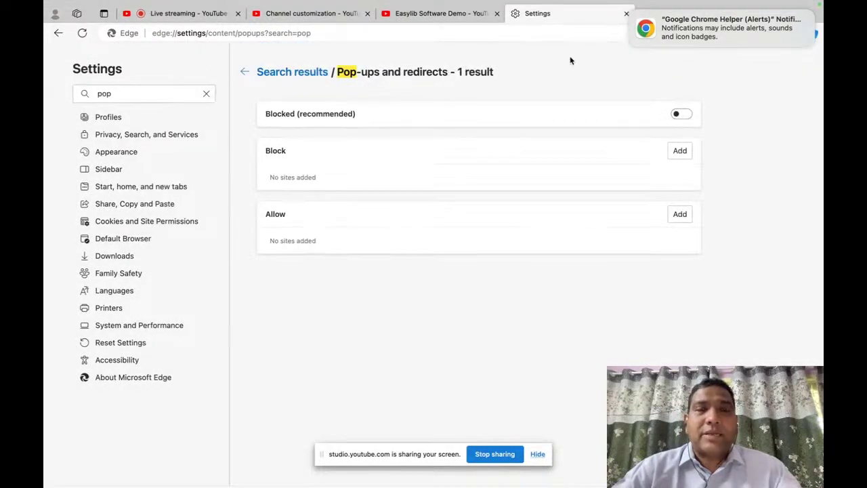
pyautogui.press('super+Tab')
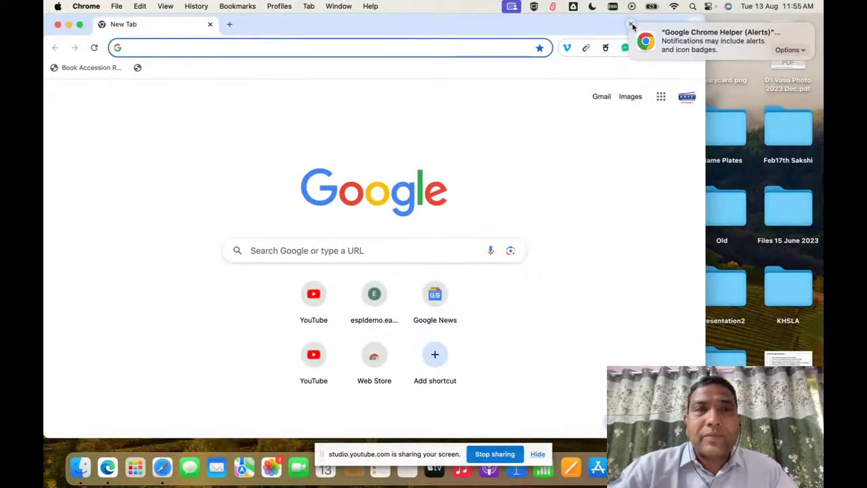
# Step: Open Chrome's Settings, search for 'pop' and go to Site settings
pyautogui.click(632, 25)
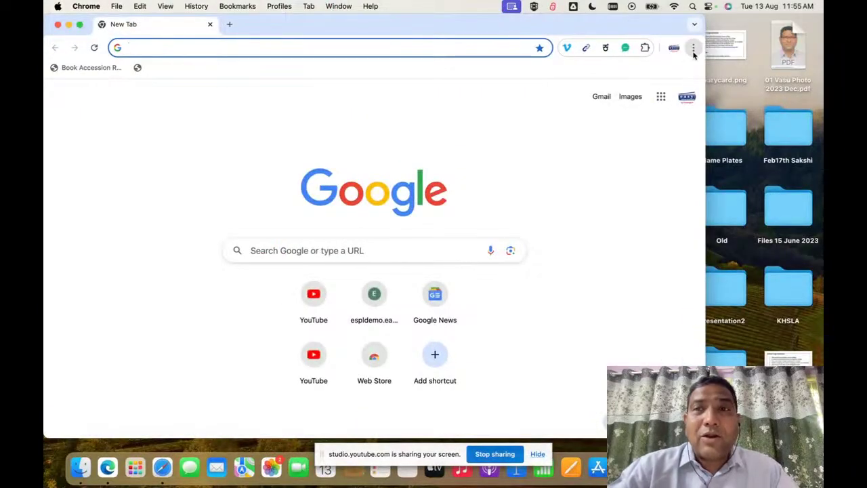
pyautogui.press('super+Tab')
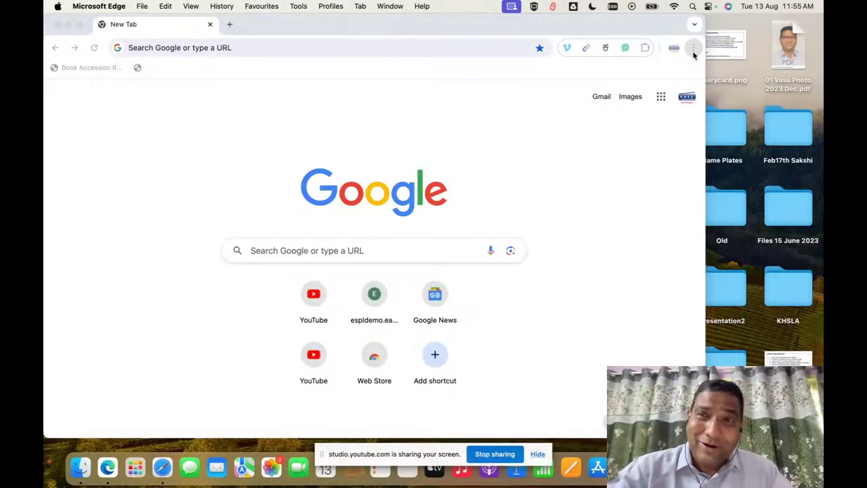
pyautogui.click(693, 50)
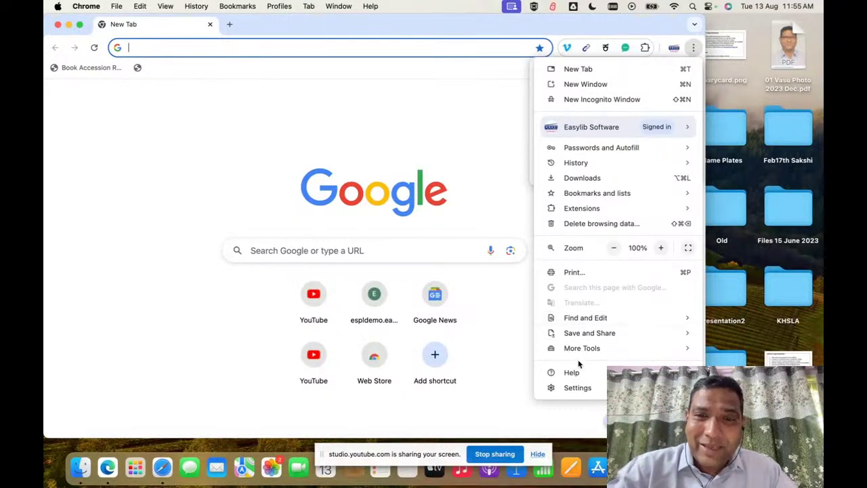
pyautogui.click(578, 388)
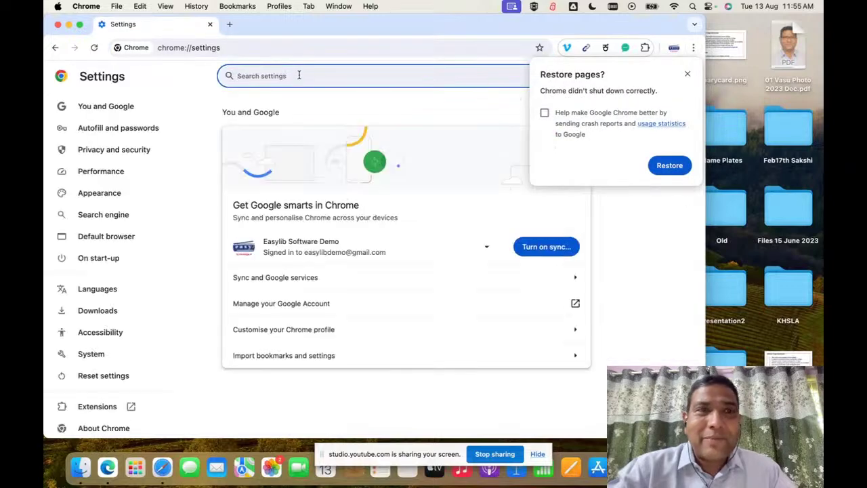
pyautogui.write('pop')
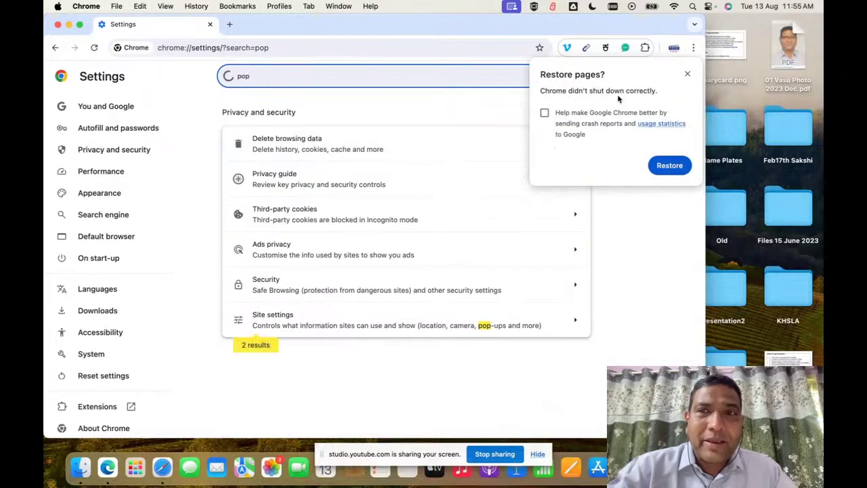
pyautogui.click(686, 73)
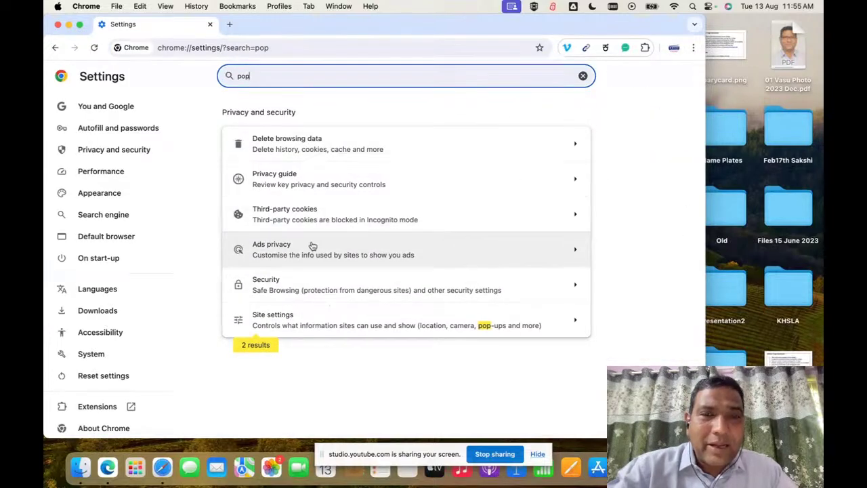
pyautogui.click(391, 312)
# Step: Check Pop-ups and redirects, cancel adding an allowed site, and close the settings window
pyautogui.scroll(-10, 396, 317)
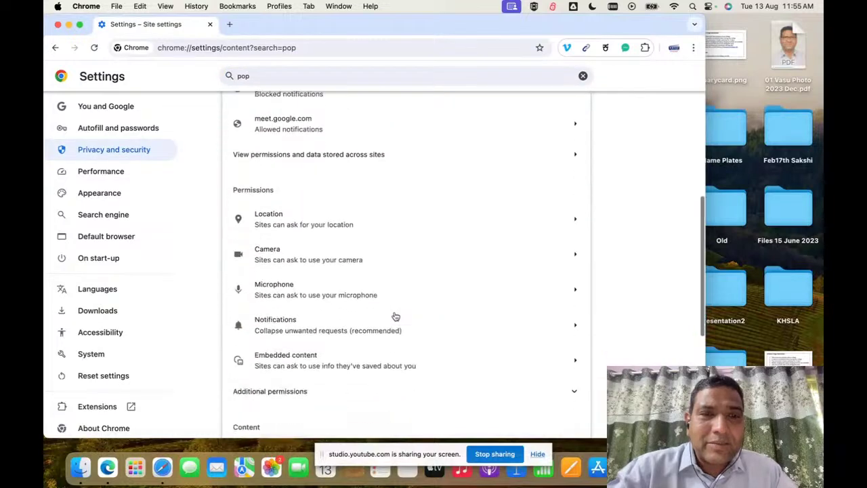
pyautogui.click(350, 320)
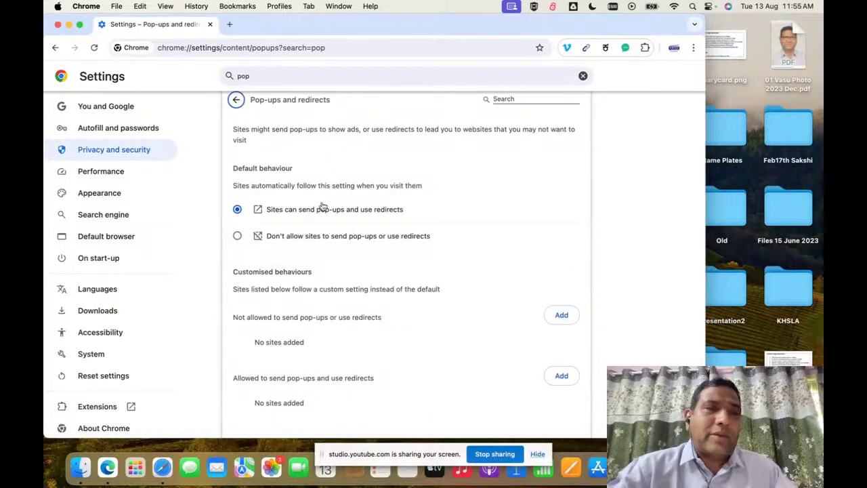
pyautogui.scroll(1, 301, 256)
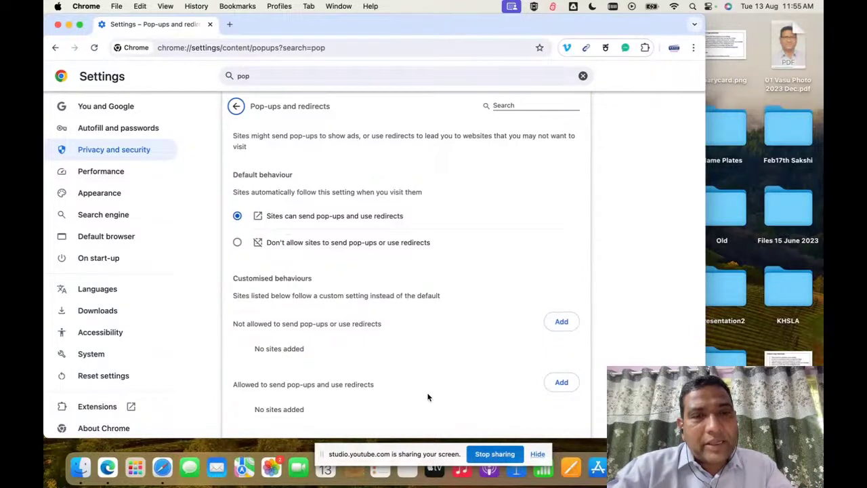
pyautogui.click(566, 384)
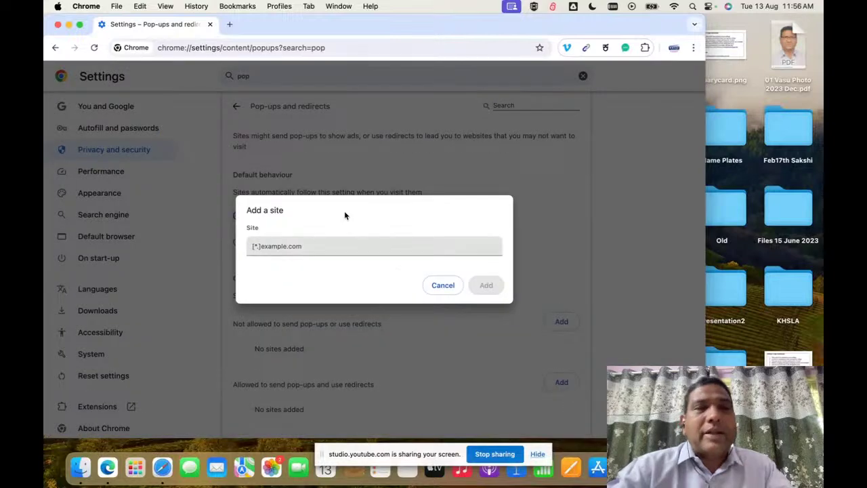
pyautogui.click(314, 246)
pyautogui.write('ca.easylib.net')
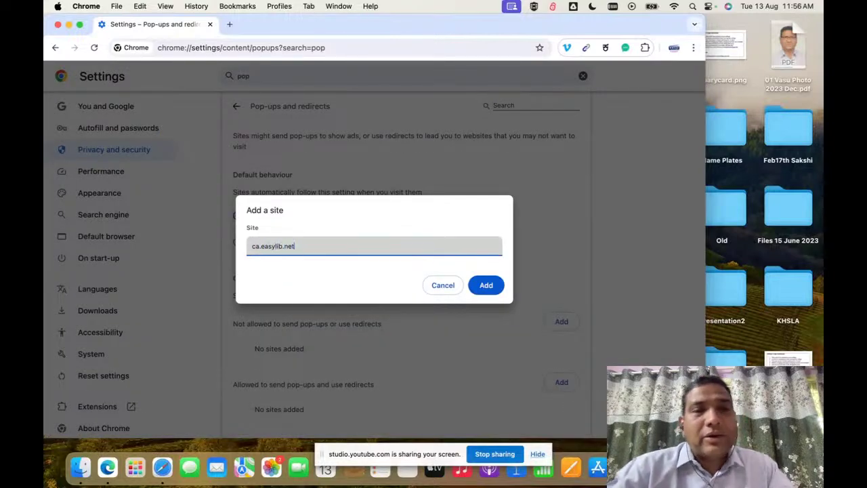
pyautogui.press('Escape')
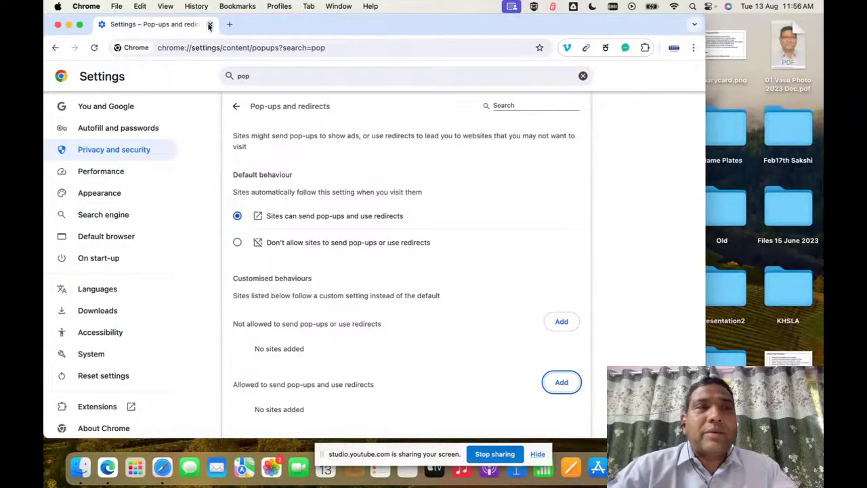
pyautogui.click(58, 25)
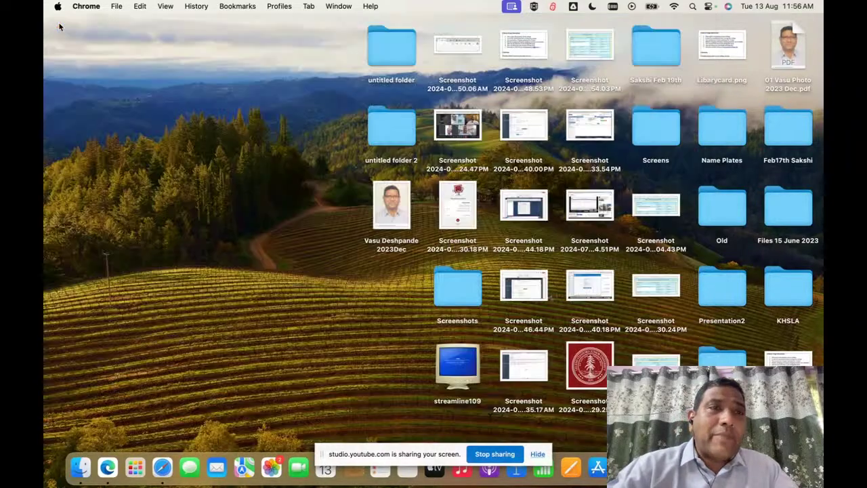
# Step: Quit Google Chrome and bring the Microsoft Edge window forward
pyautogui.click(93, 8)
pyautogui.click(112, 166)
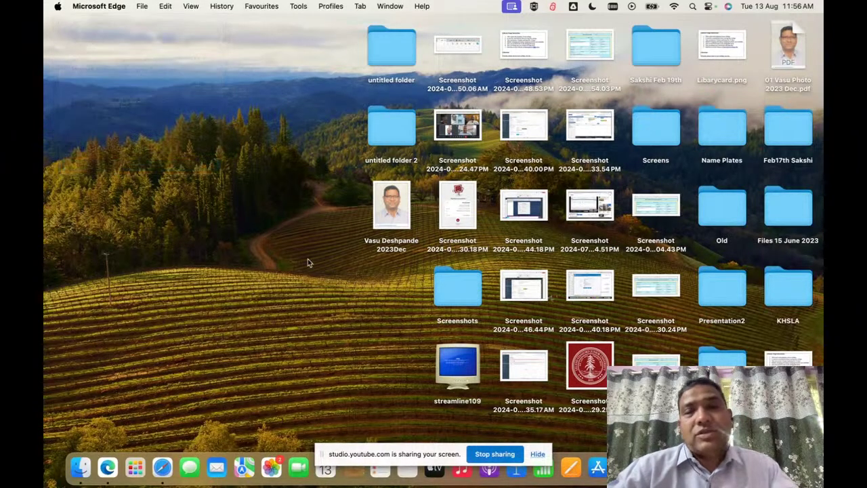
pyautogui.press('super+Tab')
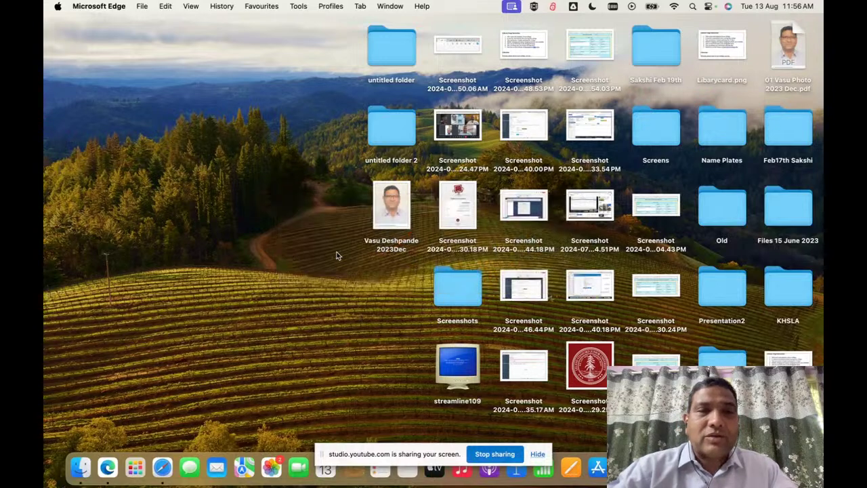
pyautogui.press('super+Tab')
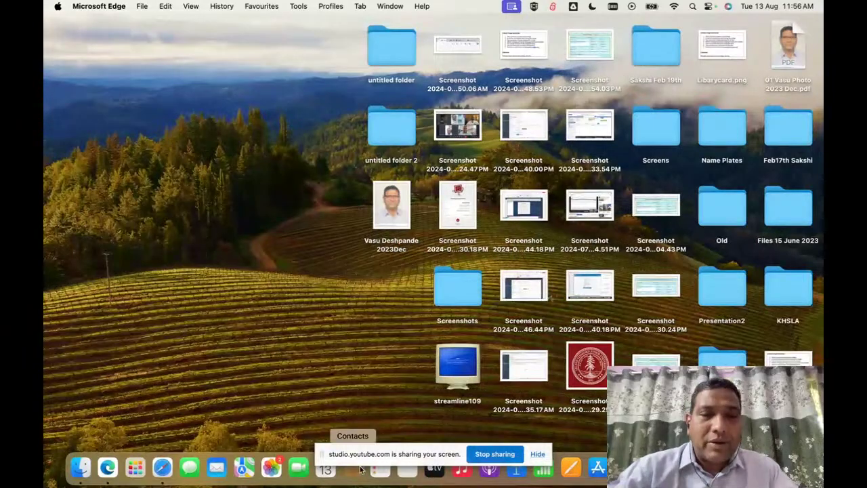
pyautogui.click(107, 467)
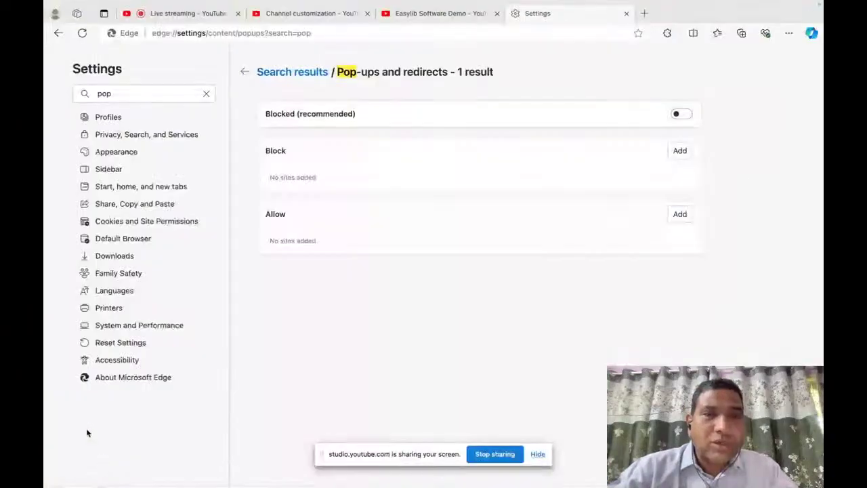
# Step: Replace Edge's Settings tab with a new tab and return to full-screen Safari
pyautogui.click(625, 14)
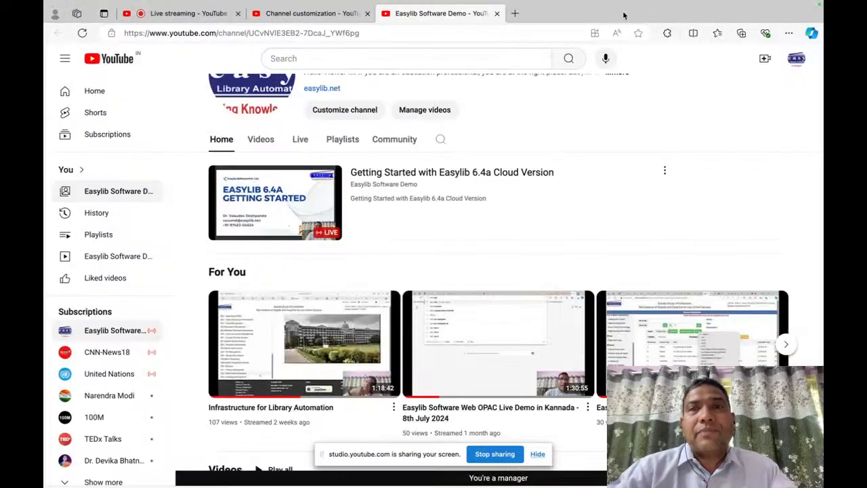
pyautogui.click(517, 13)
pyautogui.press('super+Tab')
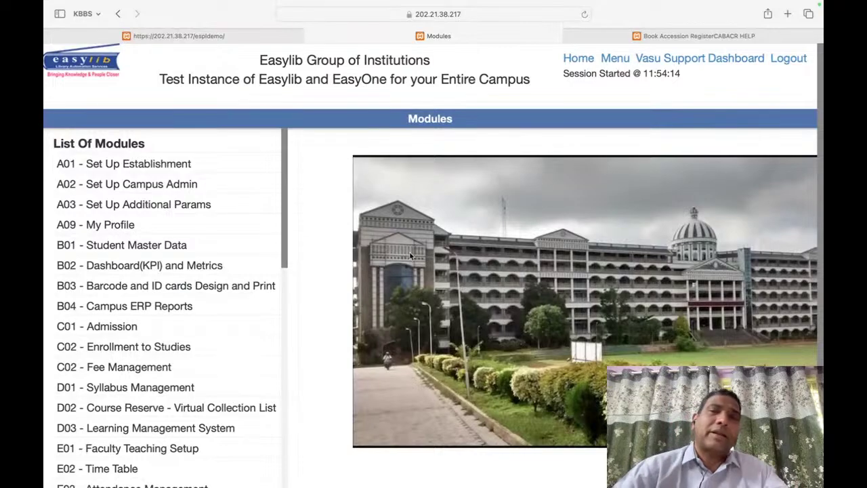
# Step: Search the Modules page for 'cata' and open 'Library - Catalogue and Accessioning'
pyautogui.scroll(-5, 410, 256)
pyautogui.scroll(5, 475, 237)
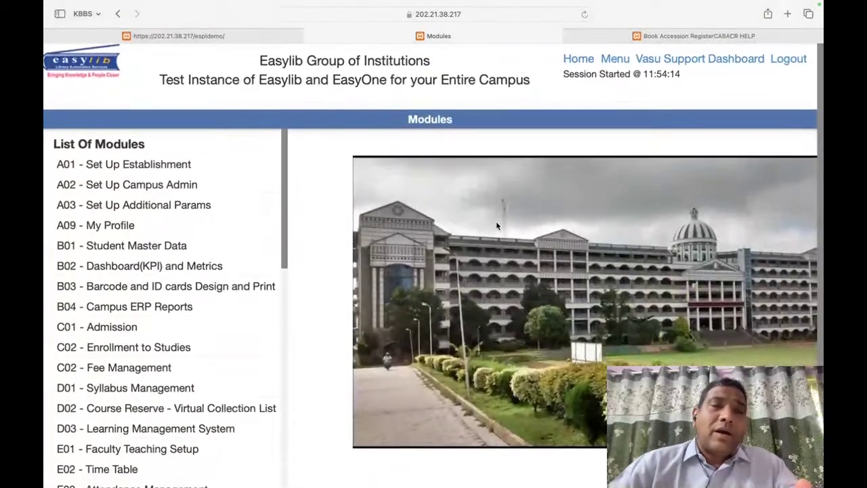
pyautogui.press('super+f')
pyautogui.write('catalo')
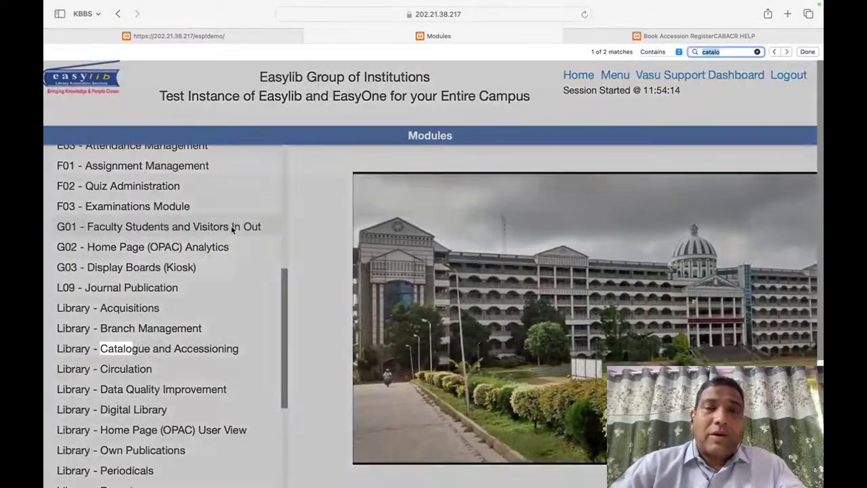
pyautogui.press('BackSpace')
pyautogui.press('BackSpace')
pyautogui.click(112, 351)
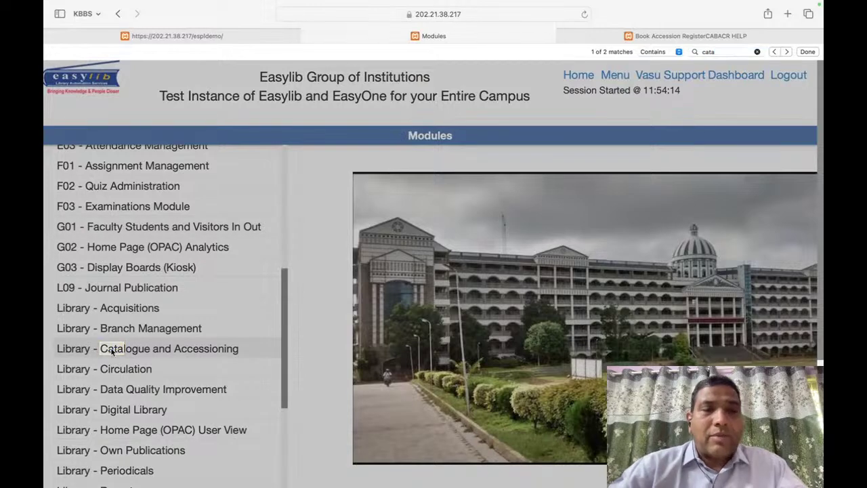
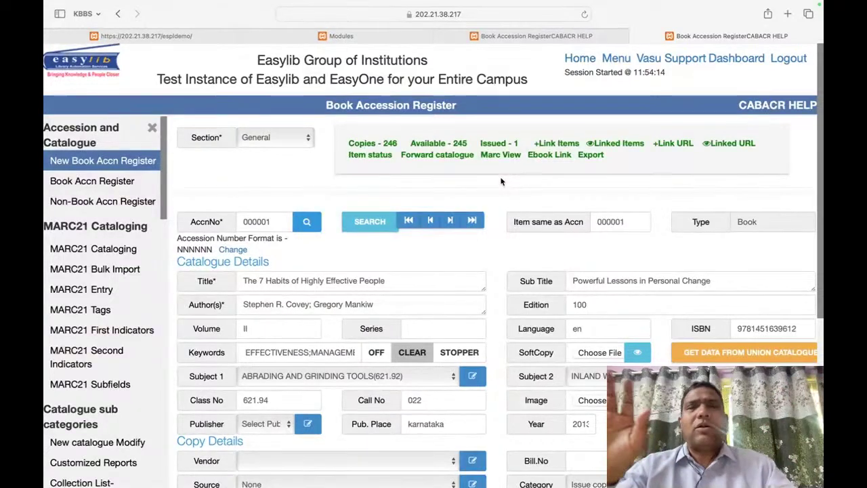
# Step: Search the Modules page for 'project' and open P01 - Project Management
pyautogui.click(576, 36)
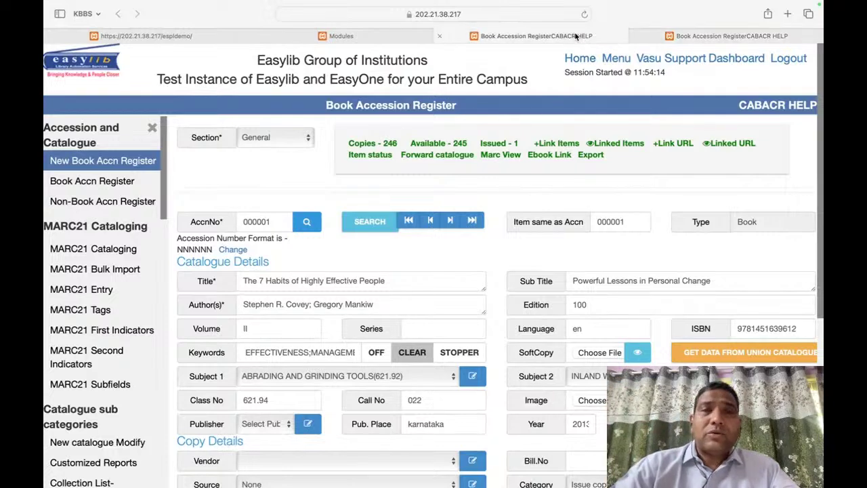
pyautogui.click(337, 35)
pyautogui.press('super+f')
pyautogui.write('pr')
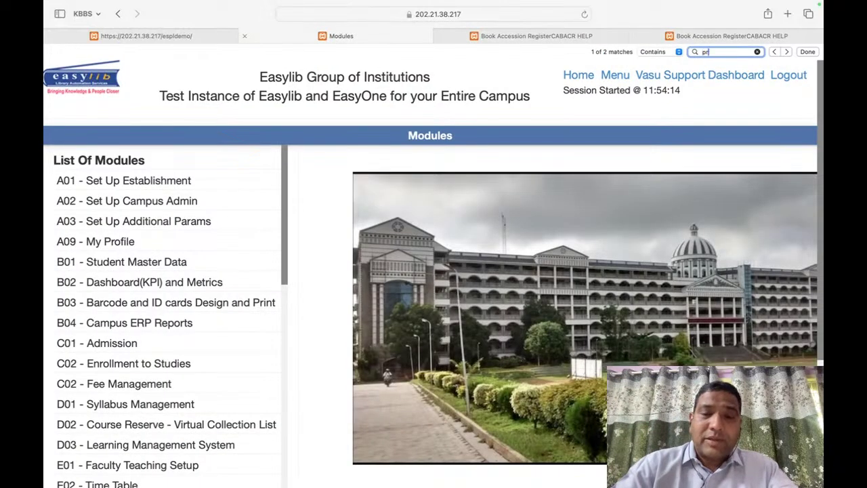
pyautogui.write('oject')
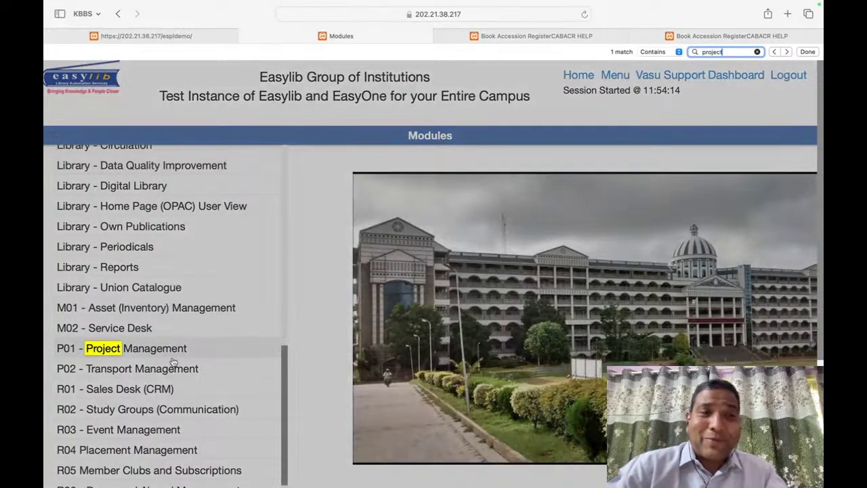
pyautogui.click(169, 349)
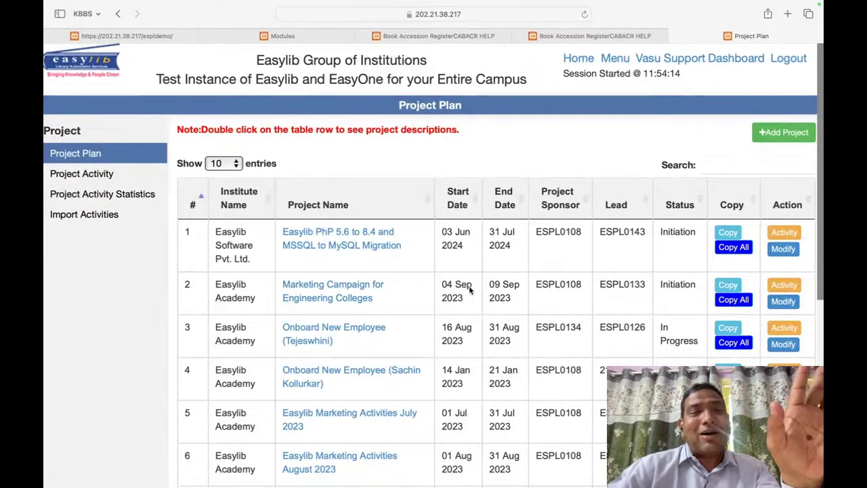
# Step: View the employee onboarding project's activity list, then return to the Book Accession Register
pyautogui.click(329, 330)
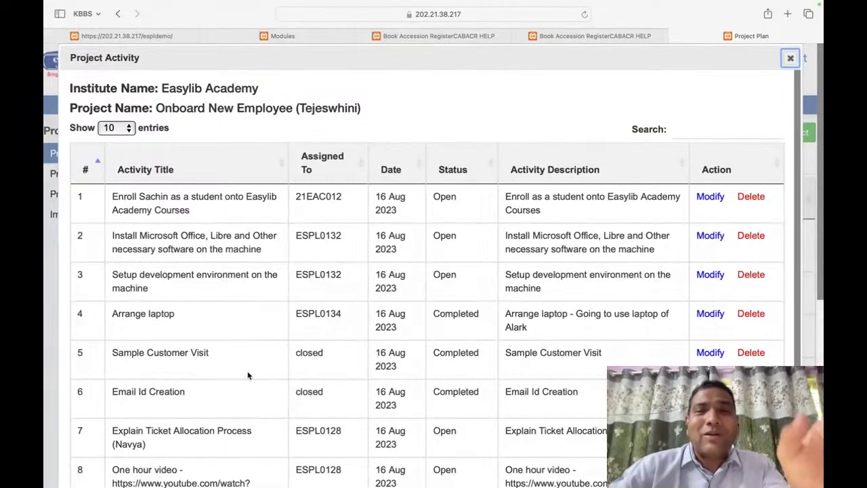
pyautogui.scroll(-2, 248, 376)
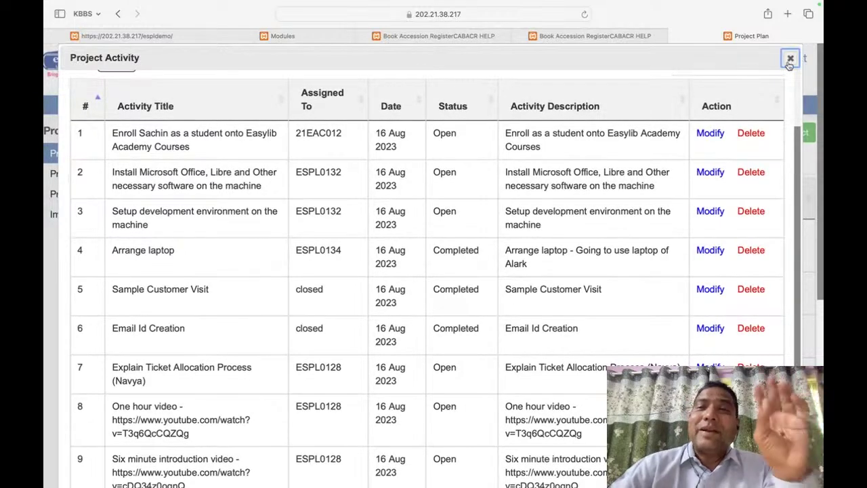
pyautogui.click(790, 59)
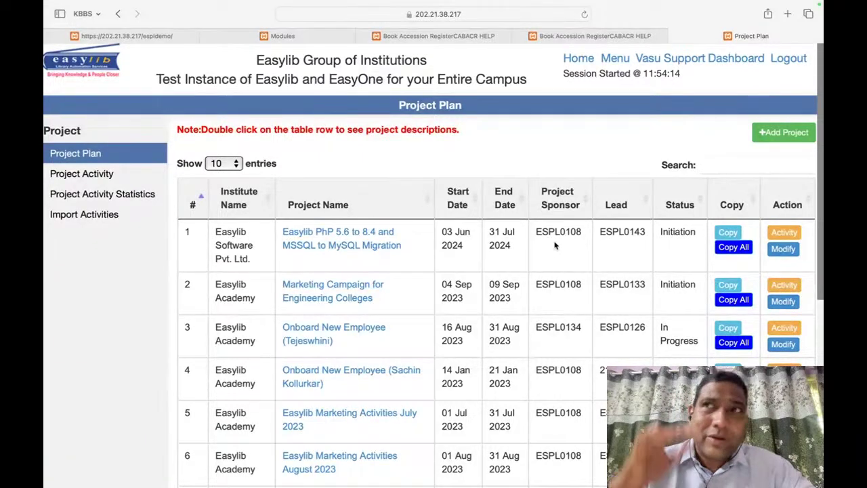
pyautogui.click(615, 34)
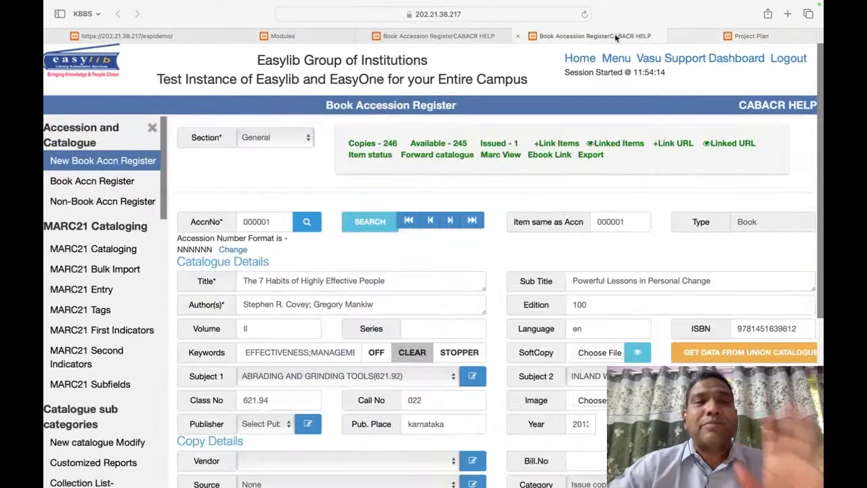
pyautogui.press('super+f')
pyautogui.press('BackSpace')
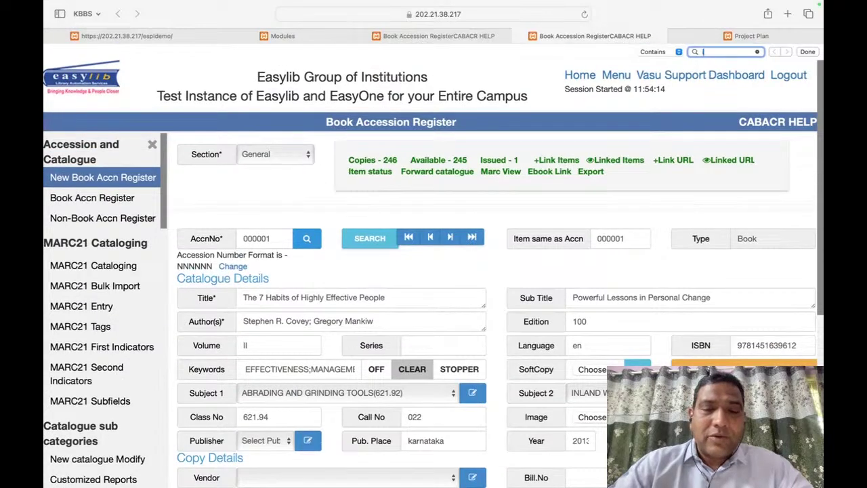
pyautogui.write('import')
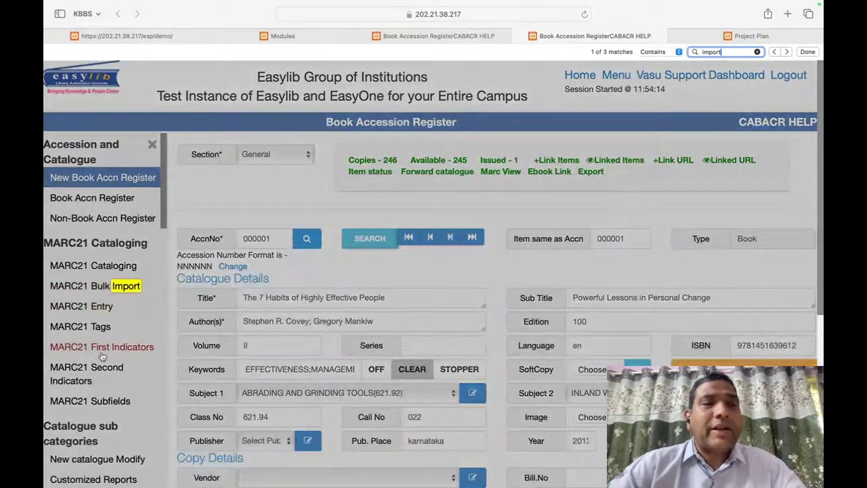
pyautogui.scroll(-10, 102, 356)
pyautogui.scroll(-15, 102, 356)
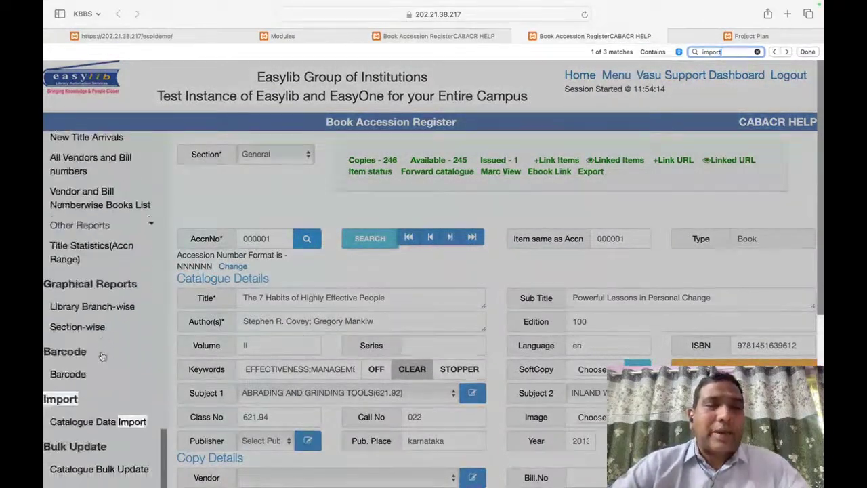
pyautogui.scroll(-1, 102, 357)
pyautogui.click(109, 346)
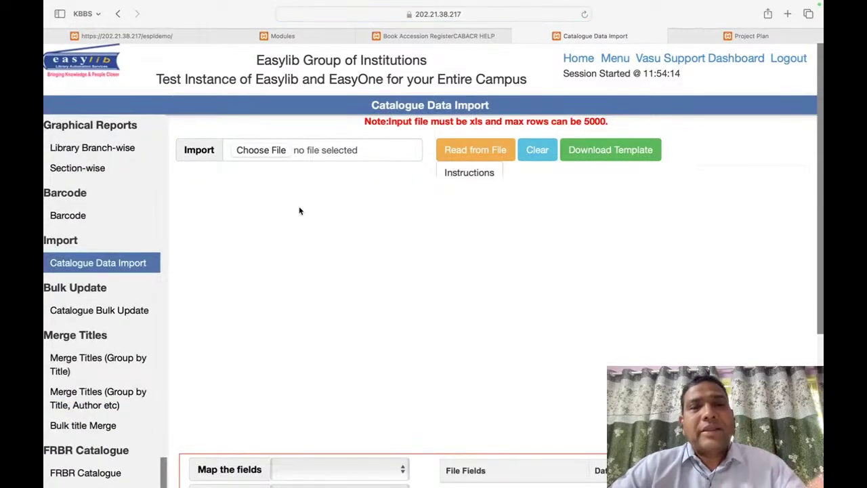
pyautogui.scroll(-5, 288, 291)
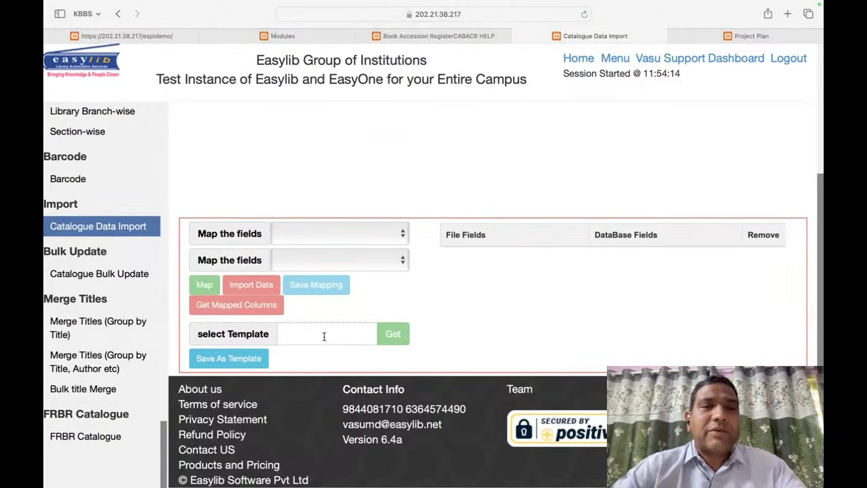
pyautogui.click(324, 336)
pyautogui.scroll(5, 461, 197)
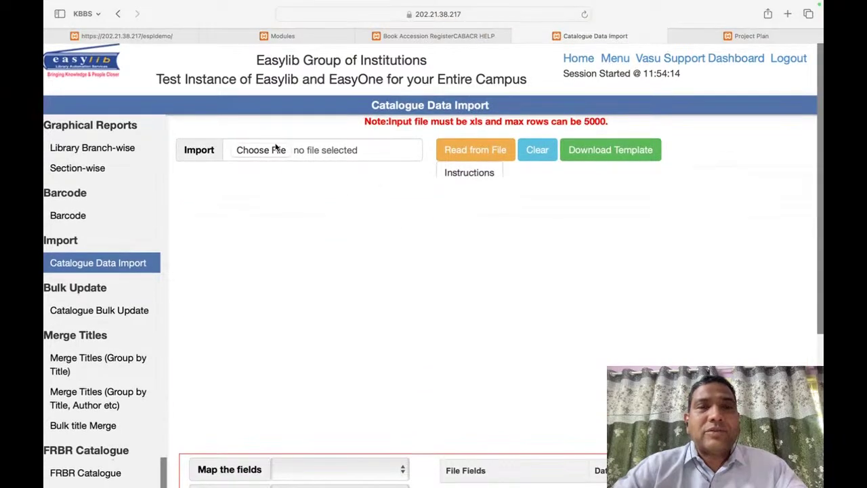
pyautogui.click(276, 147)
pyautogui.press('Escape')
pyautogui.scroll(-5, 401, 396)
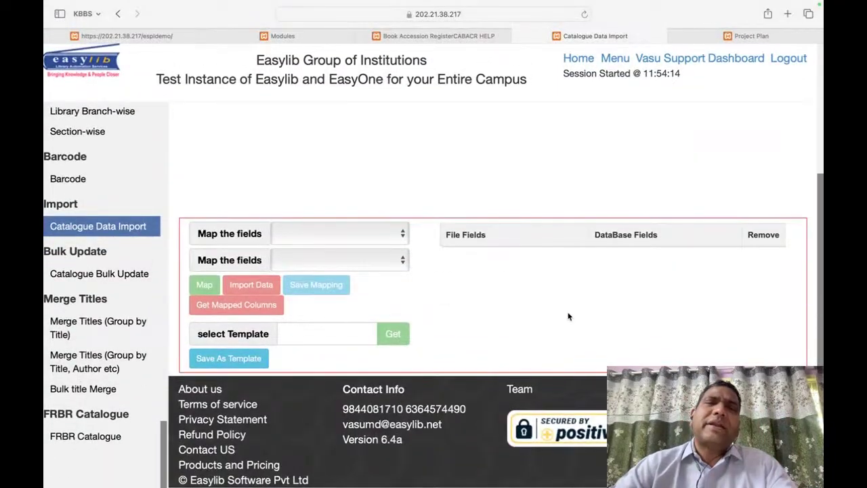
pyautogui.scroll(5, 568, 316)
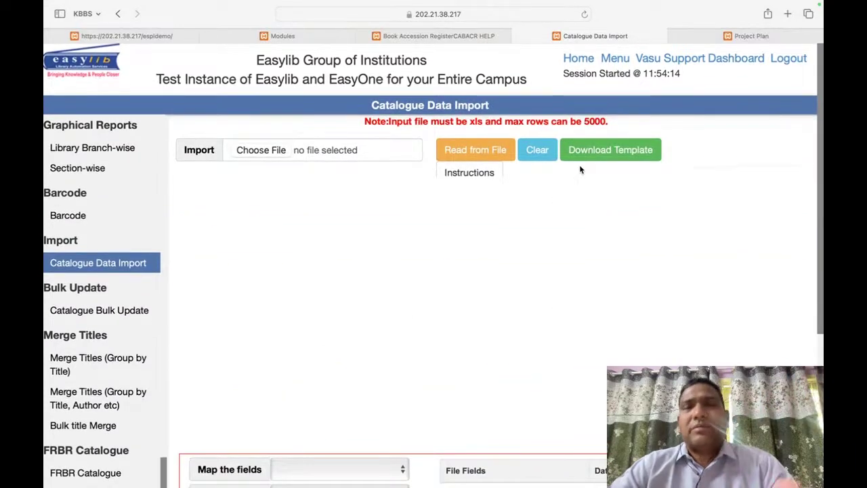
pyautogui.scroll(15, 102, 190)
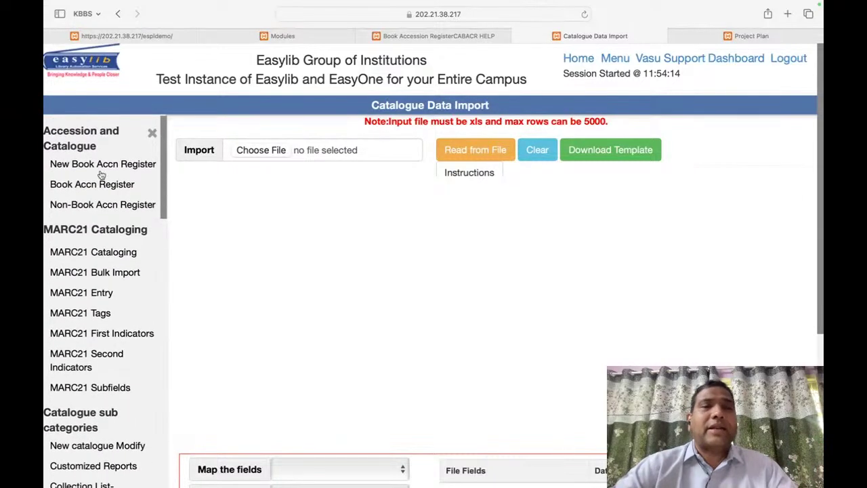
pyautogui.click(108, 166)
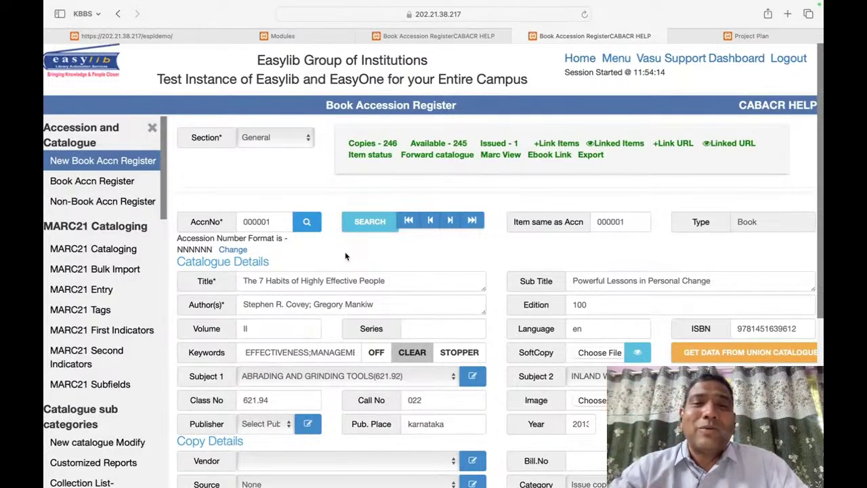
# Step: Inspect the book record's full MARC data, including empty fields, then close it
pyautogui.click(502, 155)
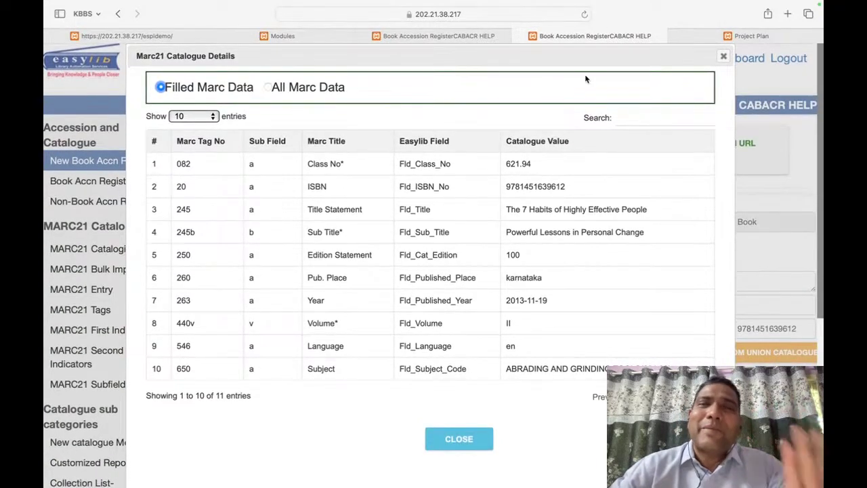
pyautogui.click(268, 87)
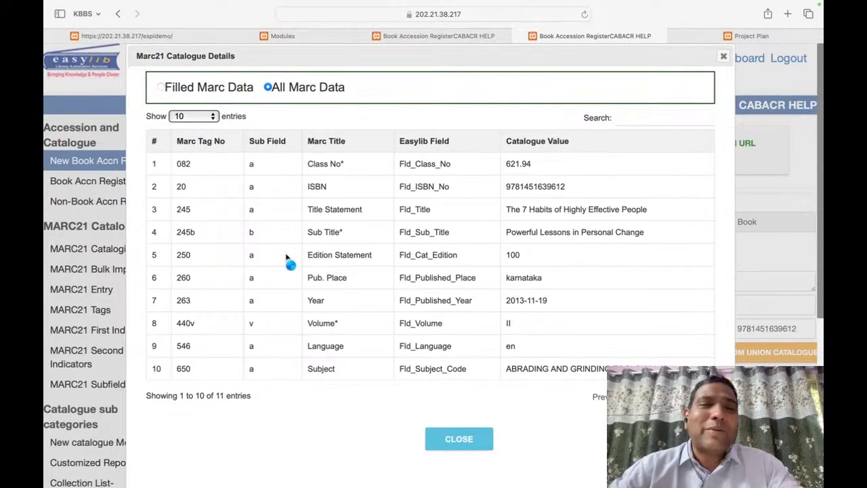
pyautogui.click(724, 57)
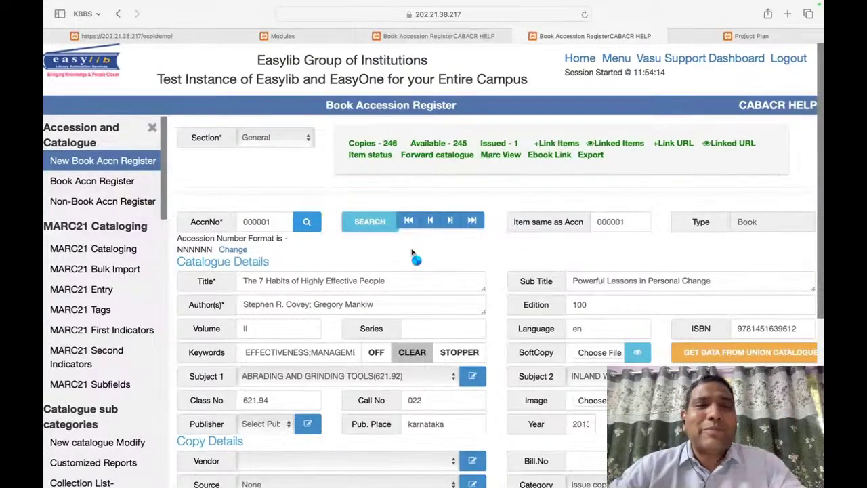
# Step: Reload the new book accession form and check its MARC view again
pyautogui.click(112, 161)
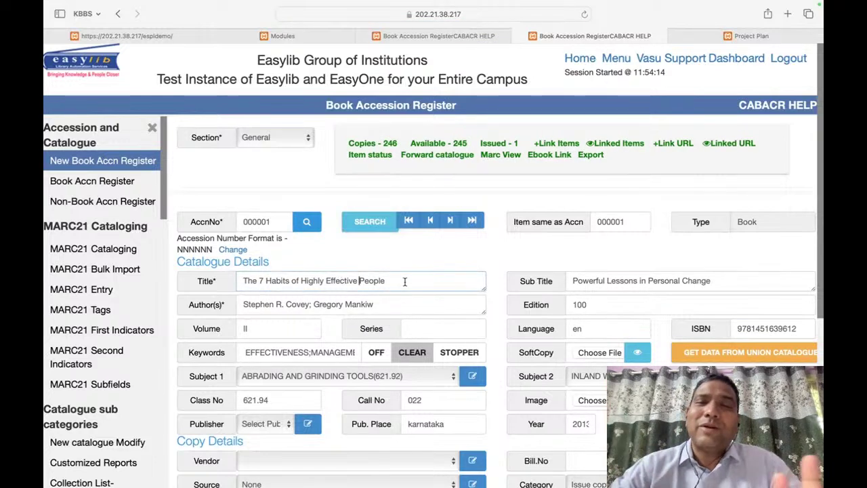
pyautogui.scroll(-5, 404, 282)
pyautogui.scroll(5, 404, 282)
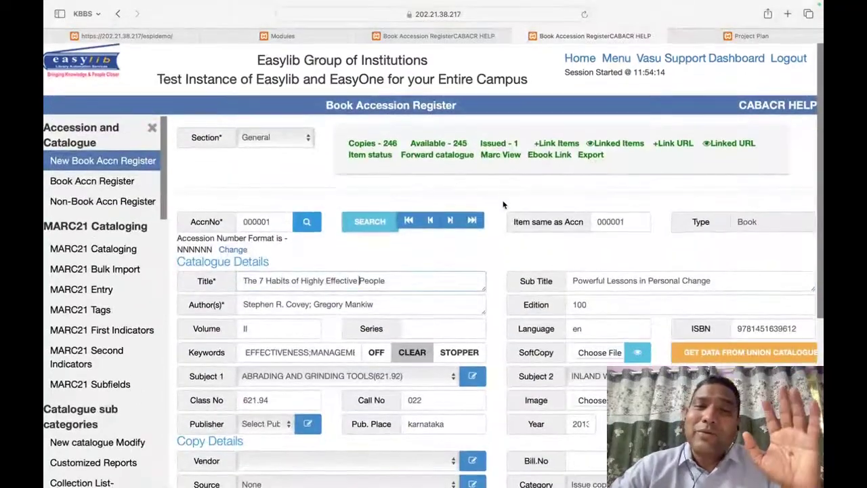
pyautogui.click(503, 161)
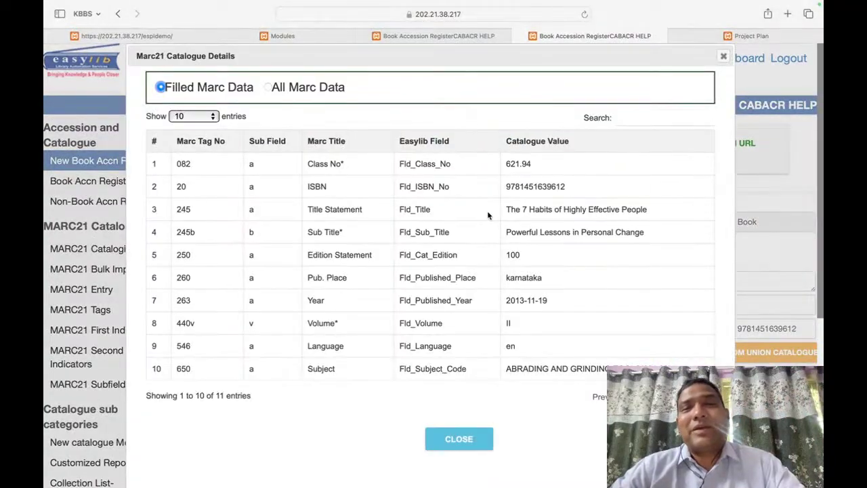
pyautogui.click(724, 56)
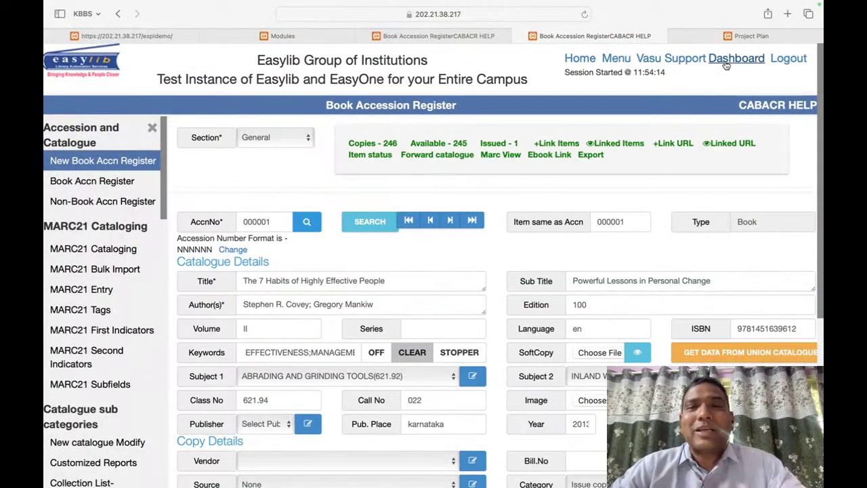
# Step: Review the section list, keeping General, then load the register's last record
pyautogui.scroll(-2, 571, 287)
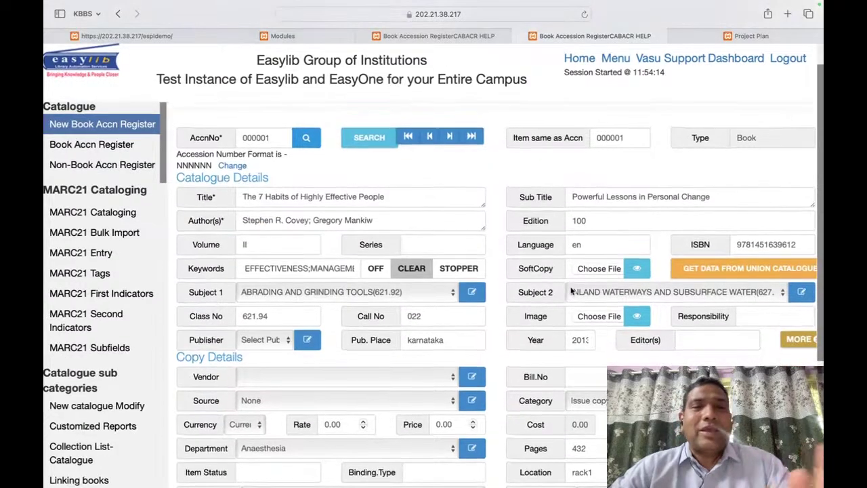
pyautogui.scroll(2, 337, 188)
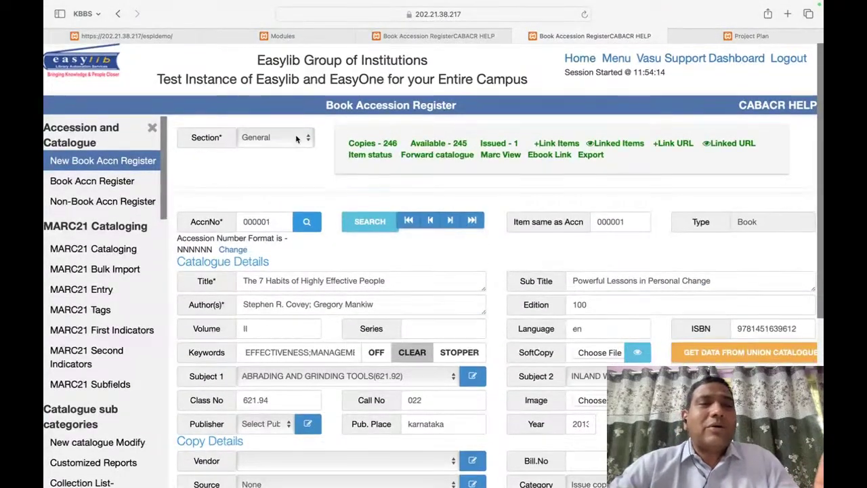
pyautogui.click(296, 138)
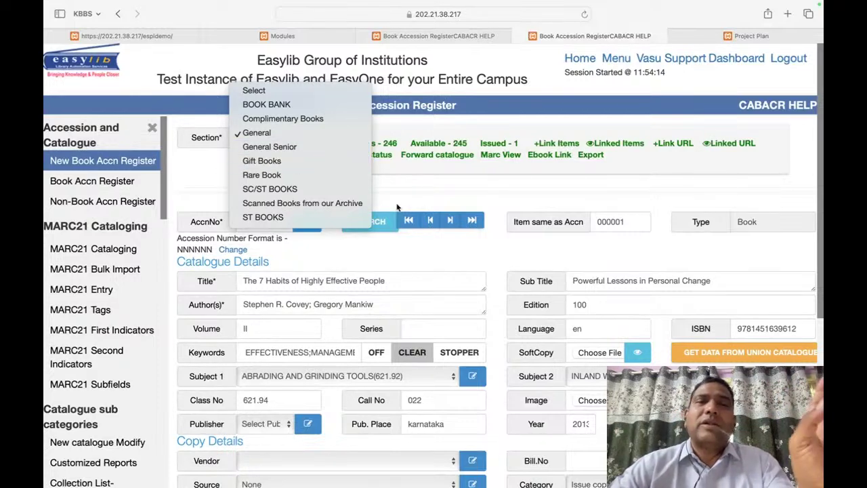
pyautogui.click(534, 188)
pyautogui.rightClick(533, 188)
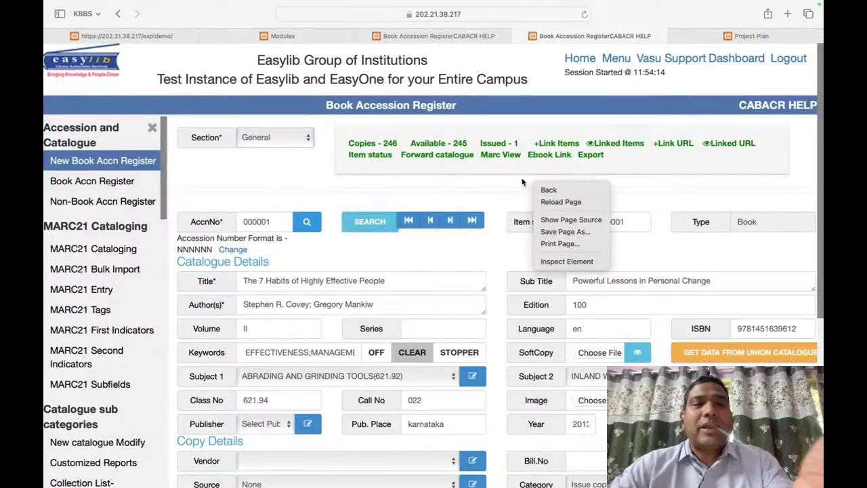
pyautogui.click(522, 183)
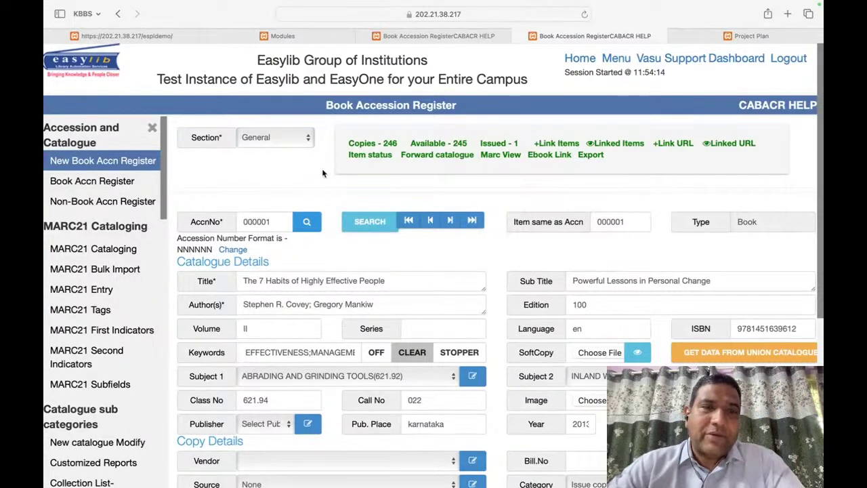
pyautogui.click(248, 223)
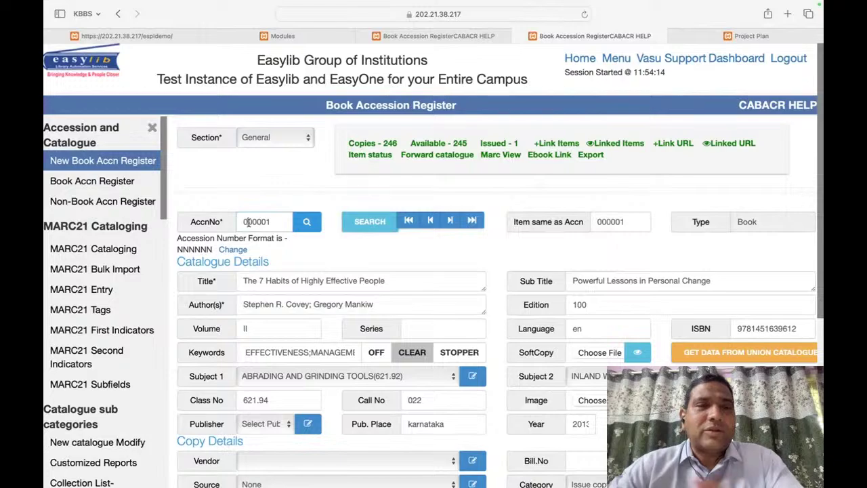
pyautogui.click(472, 221)
# Step: Change the accession number to 910130 and title it 'Wonderful Book About Rivers of India'
pyautogui.scroll(-8, 559, 319)
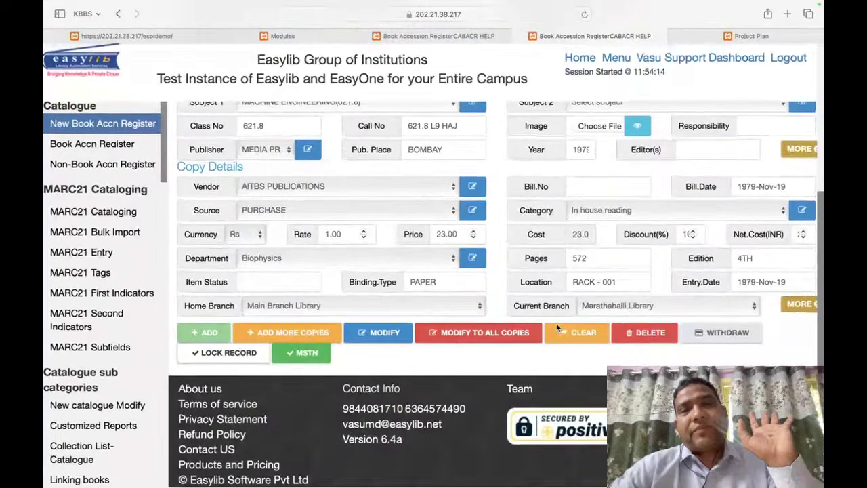
pyautogui.scroll(5, 558, 328)
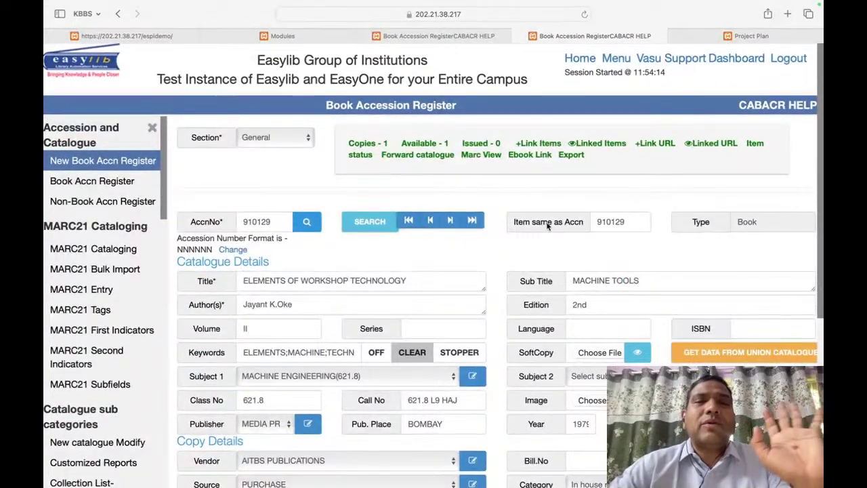
pyautogui.click(274, 222)
pyautogui.press('BackSpace')
pyautogui.press('BackSpace')
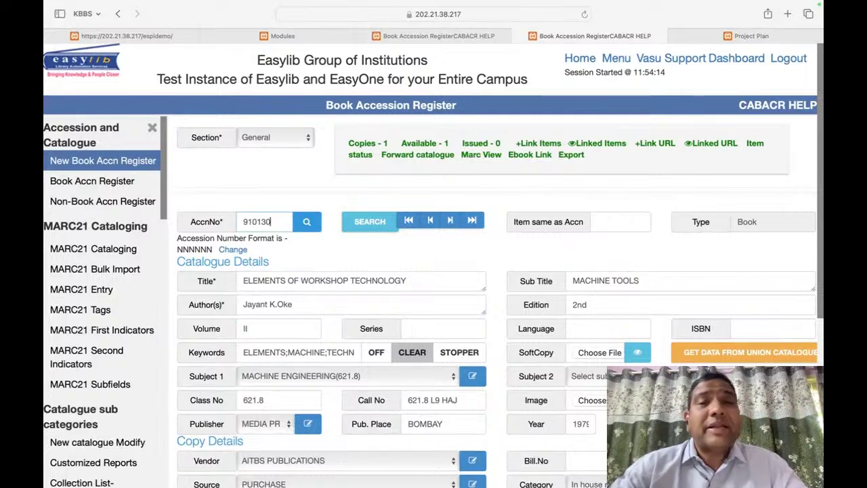
pyautogui.write('30')
pyautogui.press('Return')
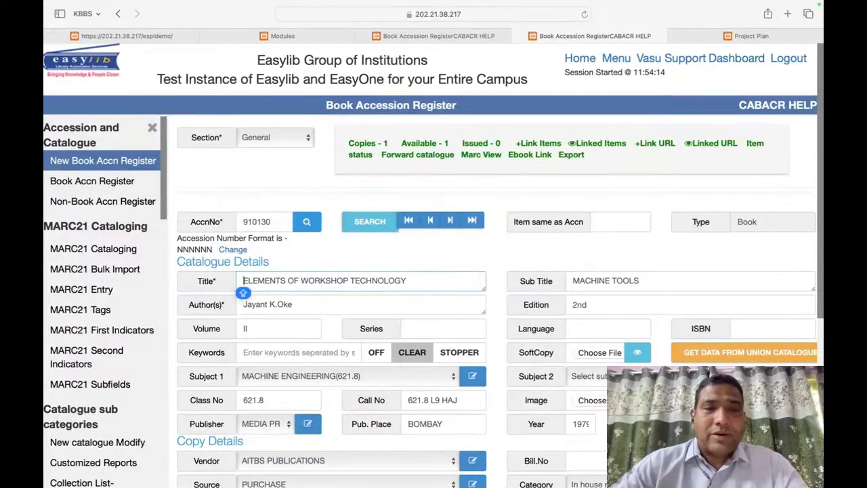
pyautogui.write('W')
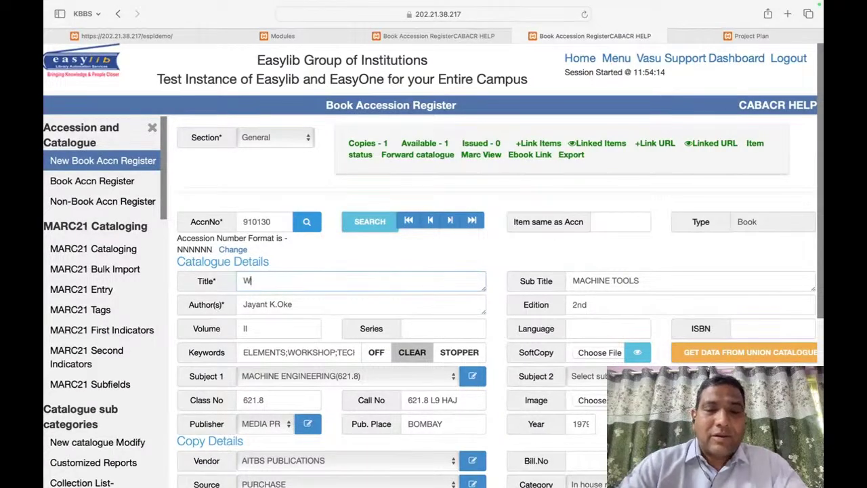
pyautogui.write('onderfu')
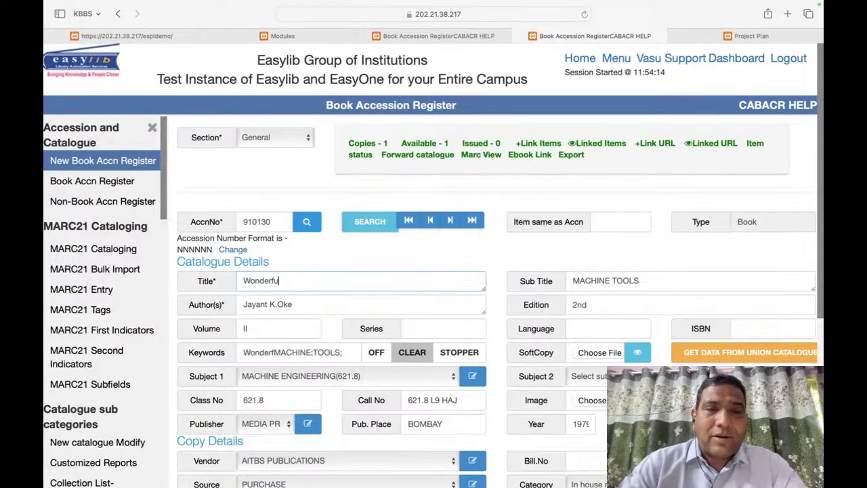
pyautogui.write('l Book About')
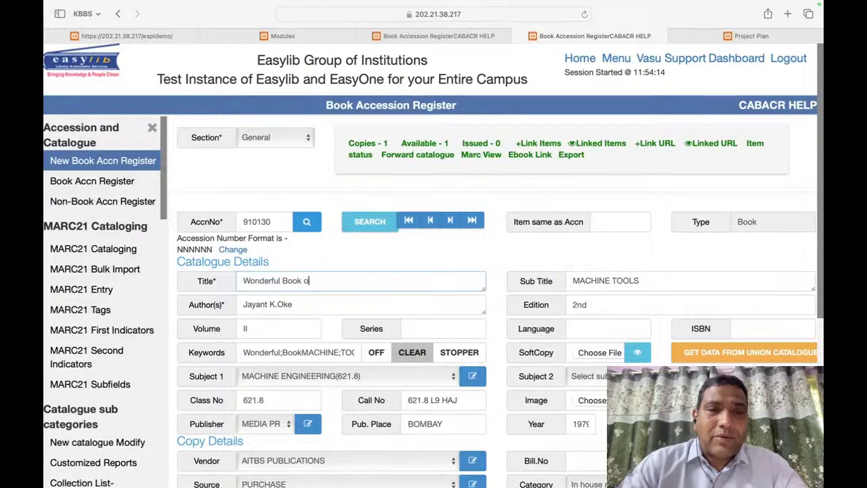
pyautogui.write(' R')
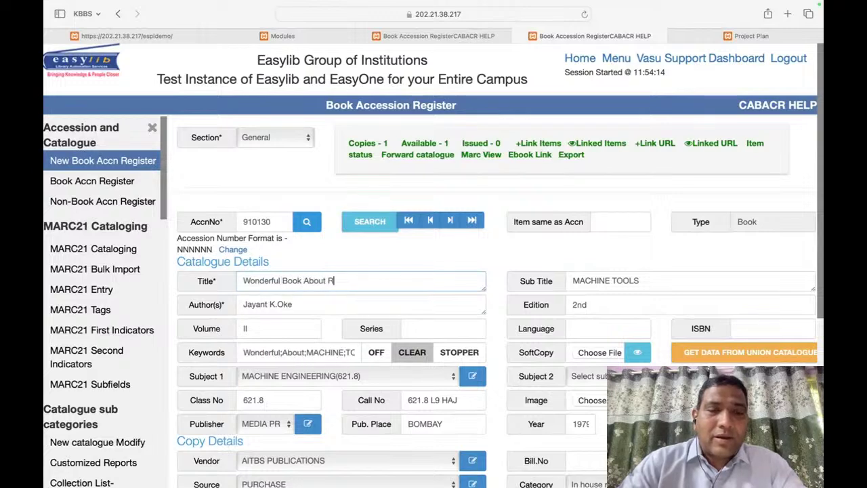
pyautogui.write('ivers of ')
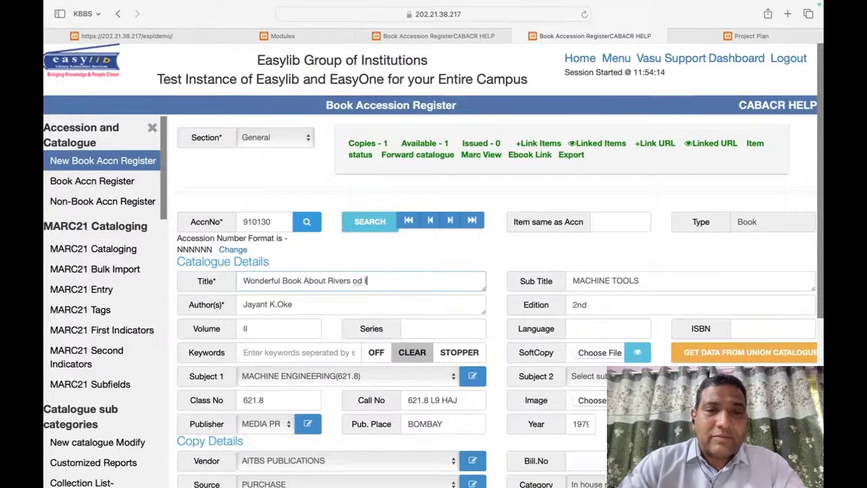
pyautogui.write('India')
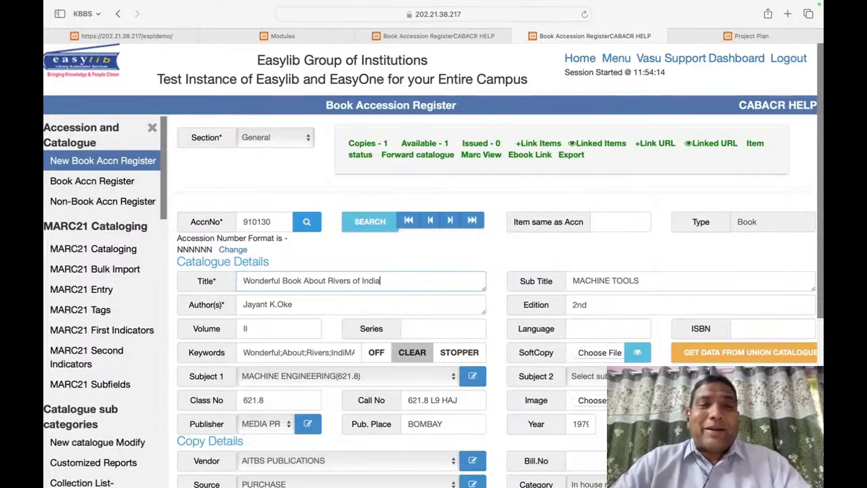
pyautogui.press('Tab')
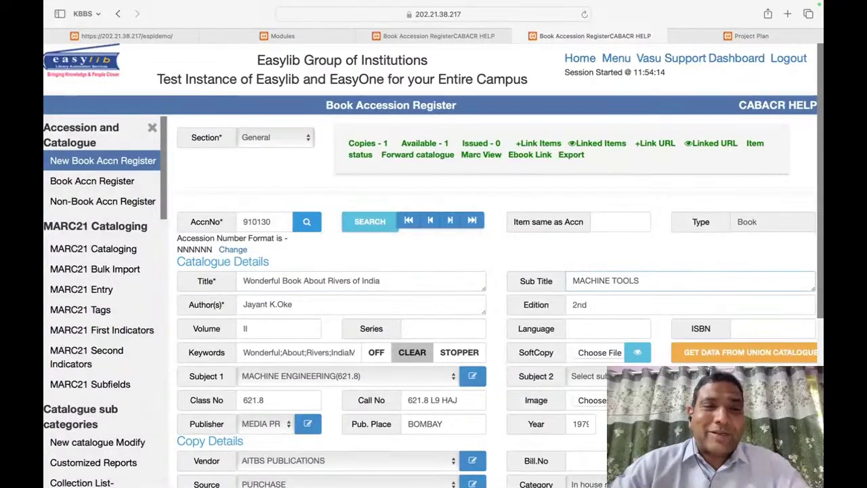
# Step: Replace the sub title MACHINE TOOLS with 'Indias Rivers'
pyautogui.doubleClick(316, 304)
pyautogui.tripleClick(317, 305)
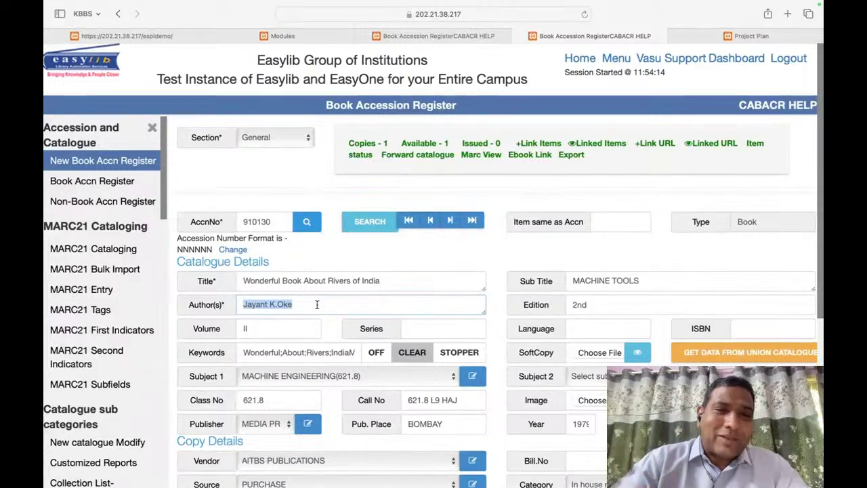
pyautogui.click(620, 274)
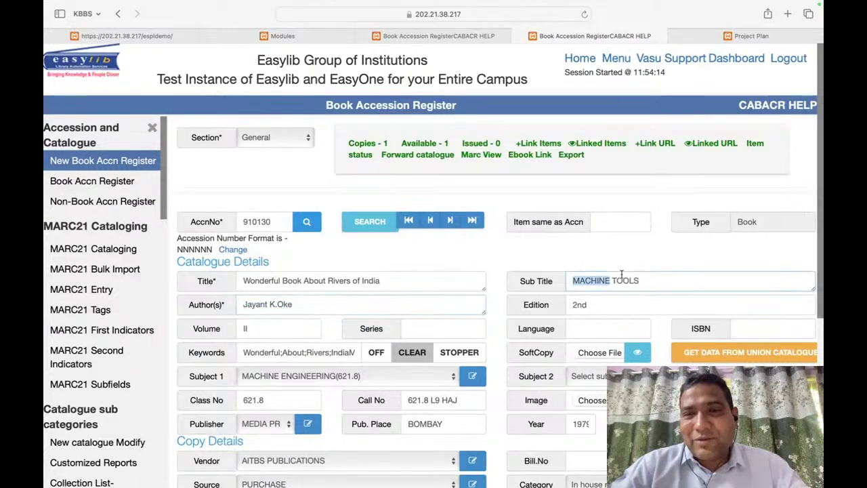
pyautogui.tripleClick(618, 280)
pyautogui.write('Ind')
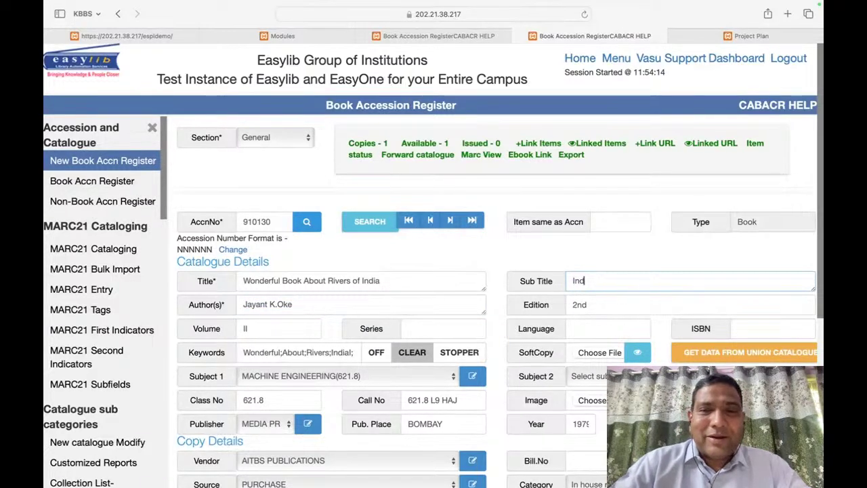
pyautogui.write('ias Ribver')
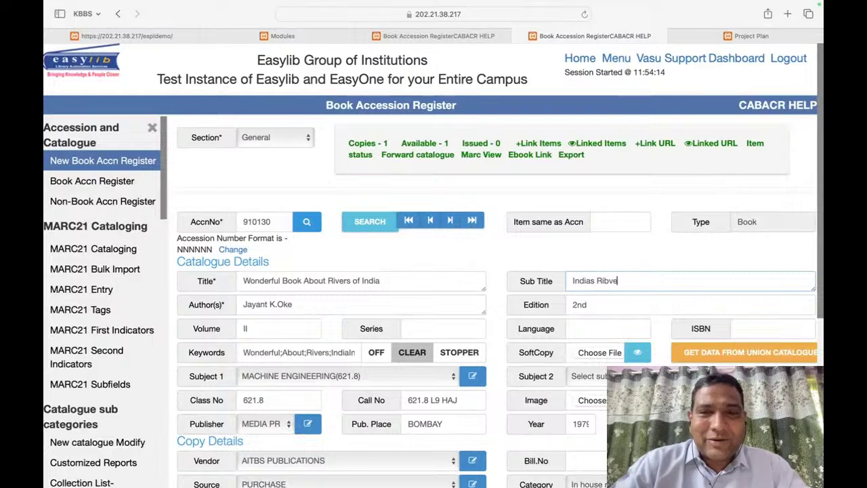
pyautogui.press('BackSpace')
pyautogui.write('vers')
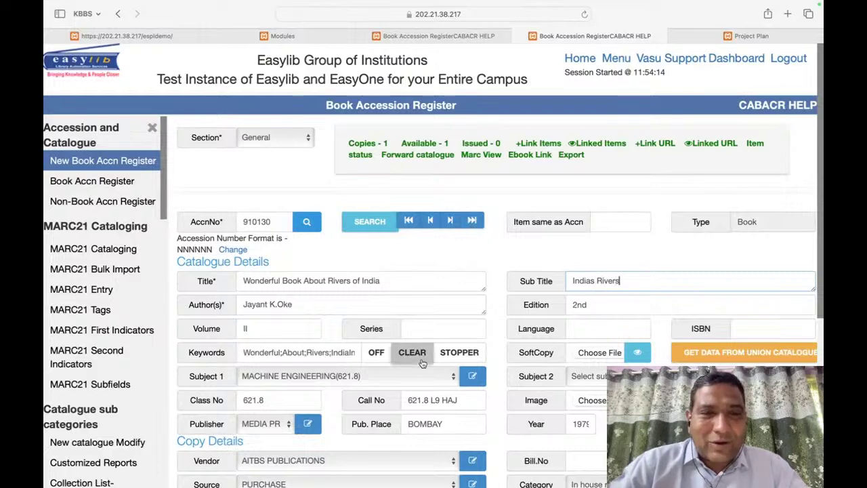
pyautogui.doubleClick(326, 351)
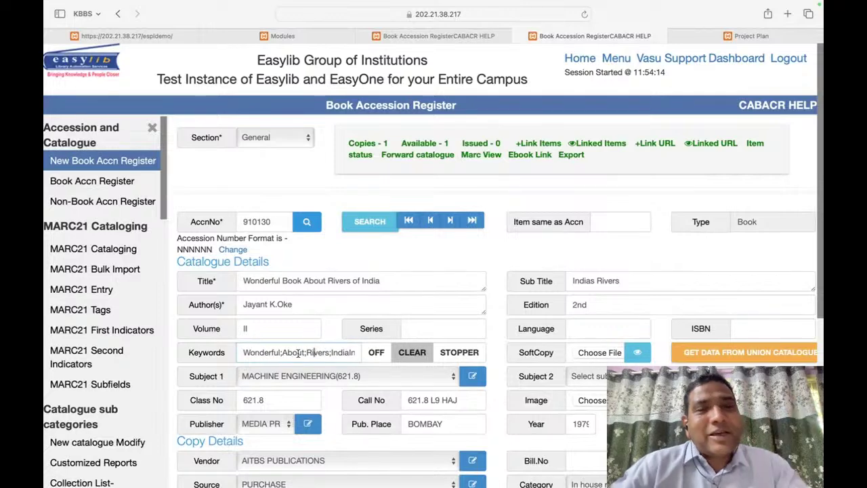
# Step: Set the copy's vendor to ARYANS RESEARCH & EDUCATIONAL TRUST
pyautogui.scroll(-4, 398, 208)
pyautogui.scroll(-1, 397, 205)
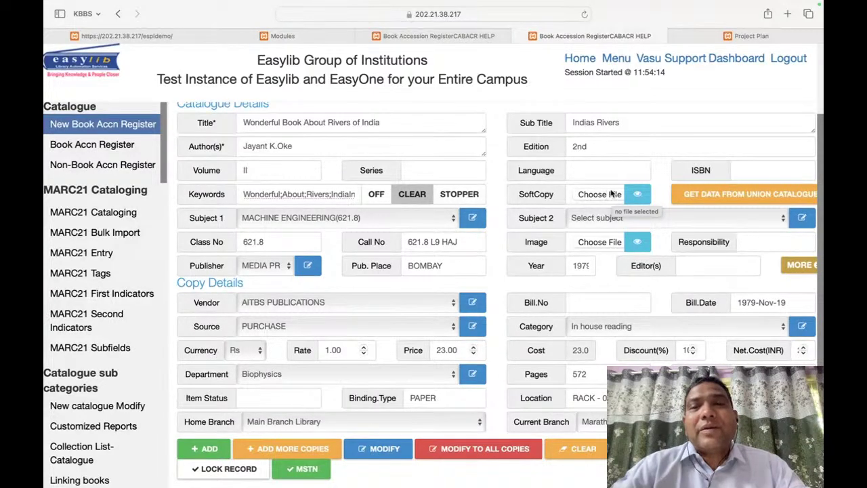
pyautogui.click(756, 171)
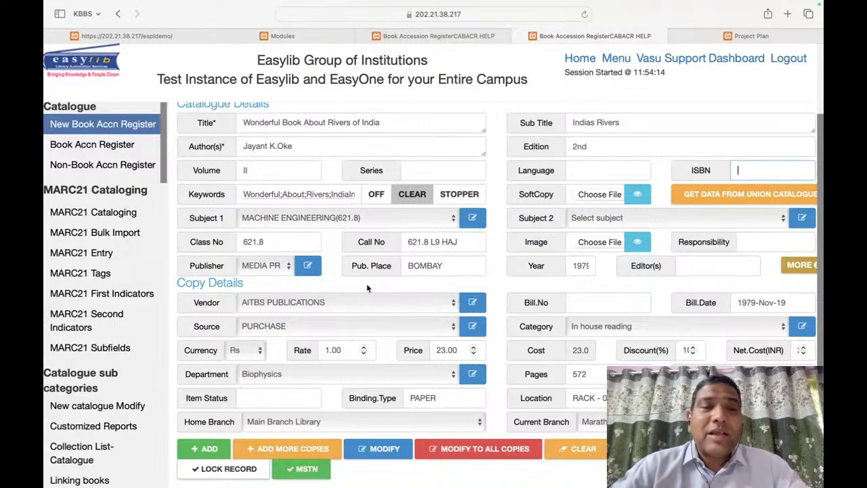
pyautogui.click(367, 304)
pyautogui.click(330, 398)
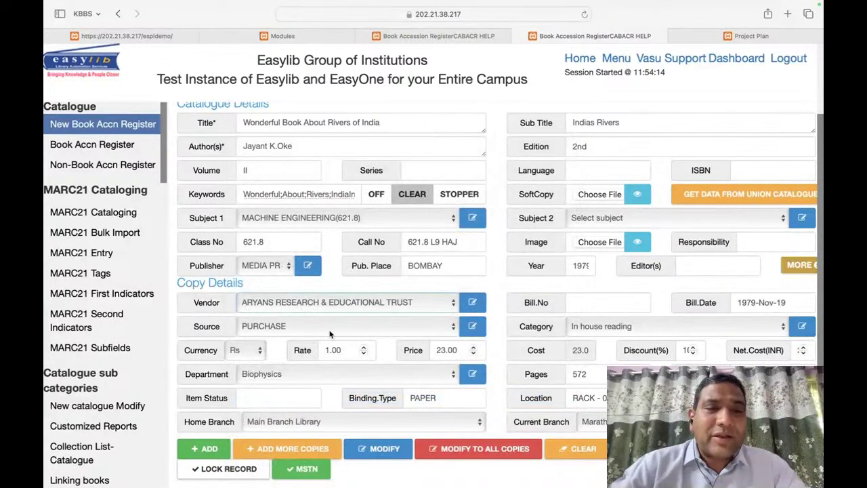
# Step: Set the acquisition source to Management and add the book as a new record
pyautogui.click(330, 334)
pyautogui.click(332, 379)
pyautogui.click(345, 332)
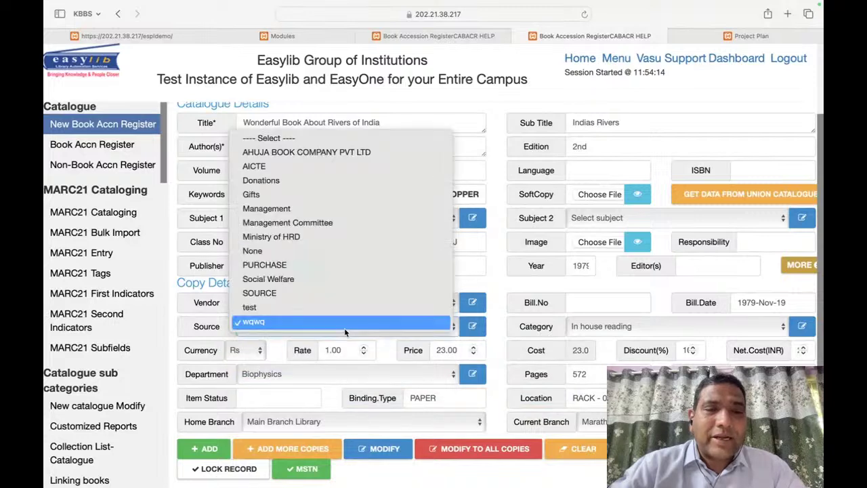
pyautogui.click(266, 208)
pyautogui.scroll(-3, 556, 307)
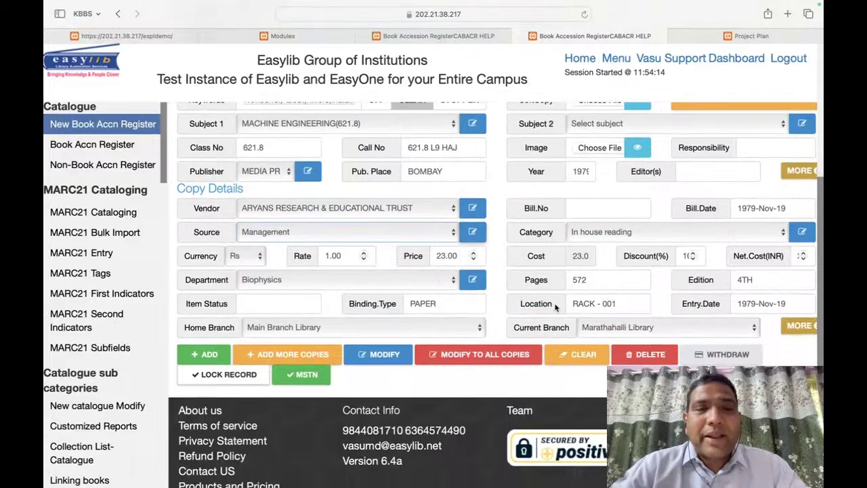
pyautogui.click(473, 232)
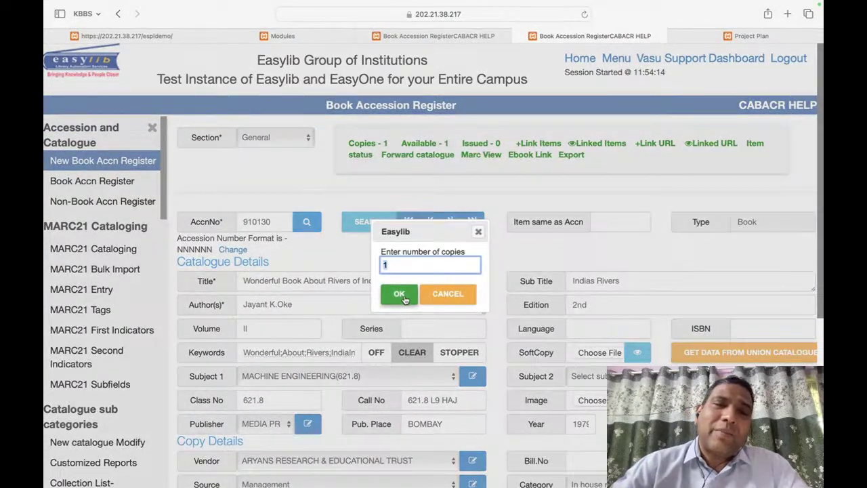
# Step: Confirm adding one copy, then reload the register's last record to verify accession 910130
pyautogui.click(403, 295)
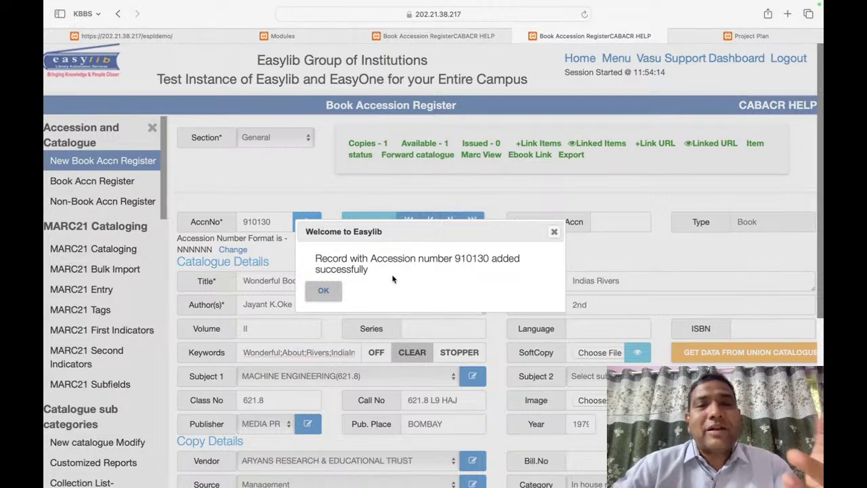
pyautogui.click(323, 291)
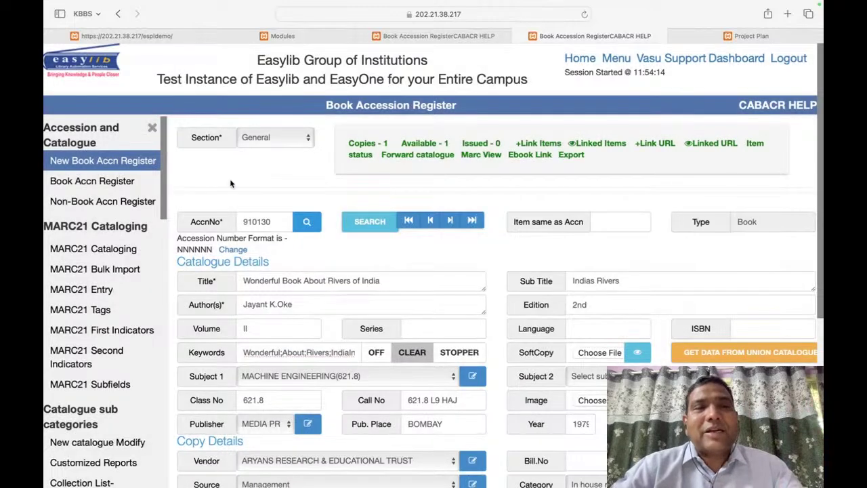
pyautogui.click(142, 167)
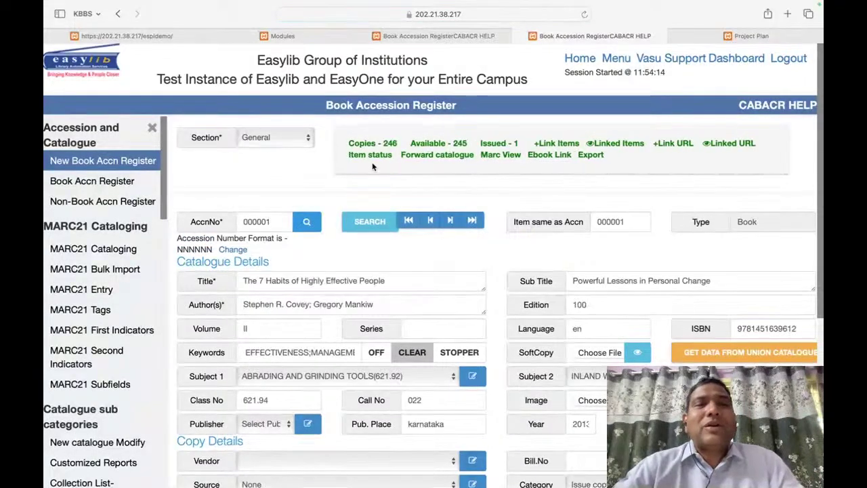
pyautogui.click(474, 220)
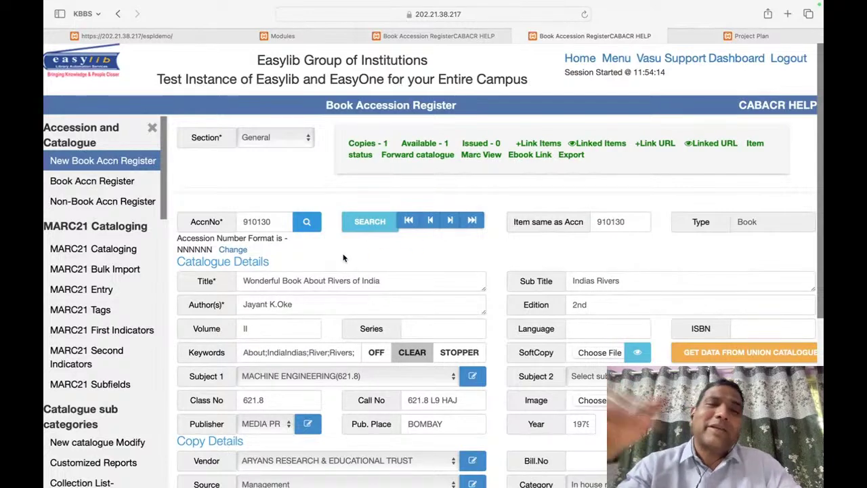
pyautogui.scroll(-5, 502, 269)
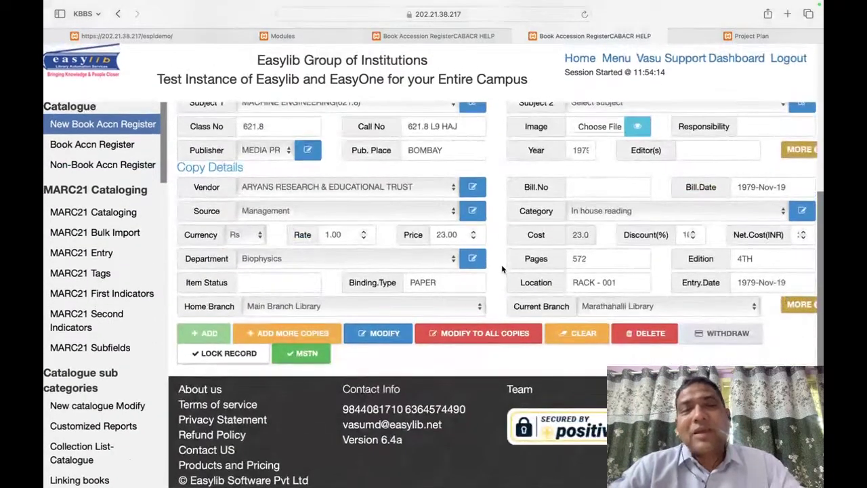
pyautogui.scroll(5, 502, 269)
# Step: Load accession 005000, A TEXTBOOK OF ROAD ENGINEERING, after a first lookup returns not found
pyautogui.doubleClick(257, 222)
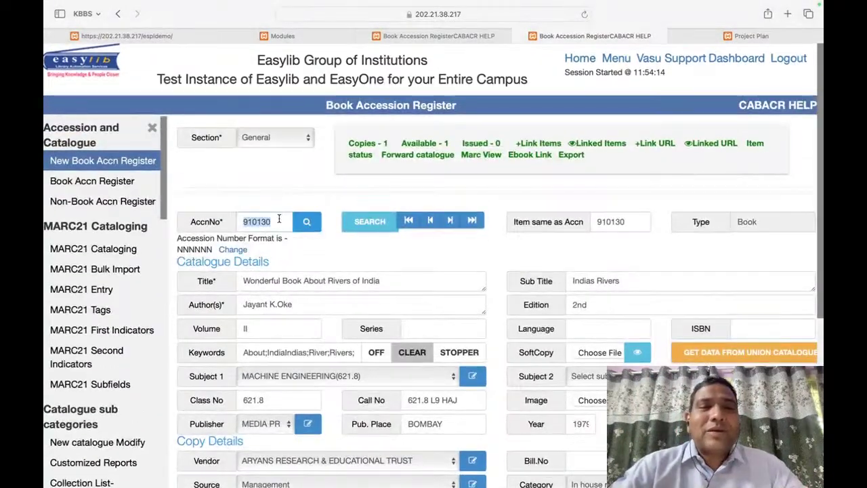
pyautogui.write('000200')
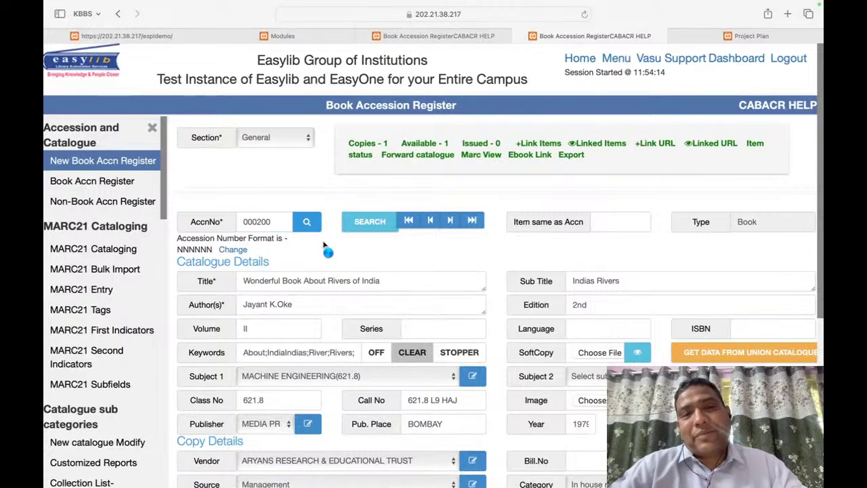
pyautogui.doubleClick(258, 222)
pyautogui.write('0')
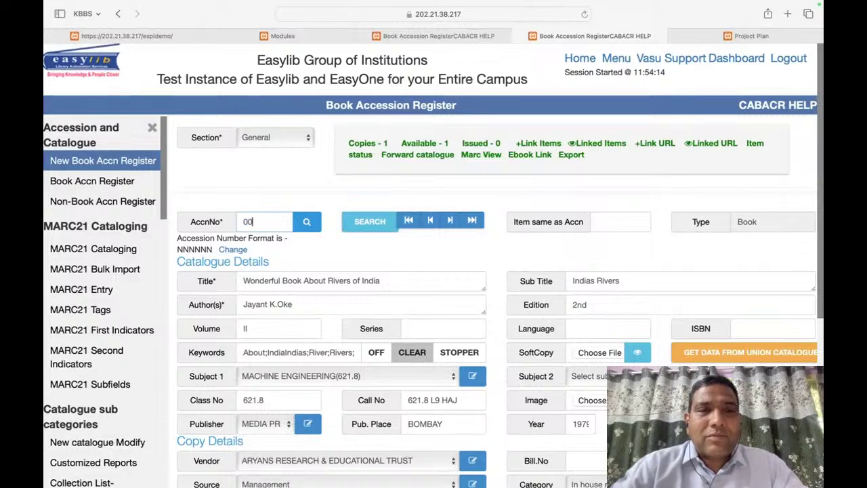
pyautogui.click(305, 222)
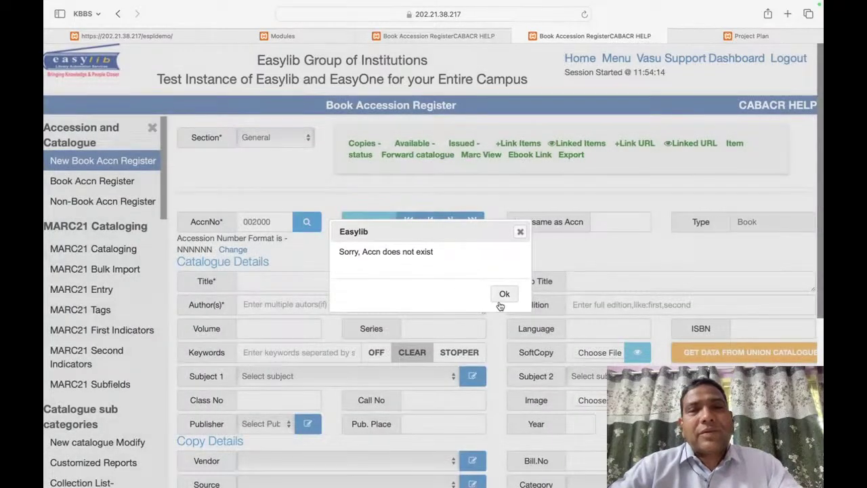
pyautogui.click(503, 295)
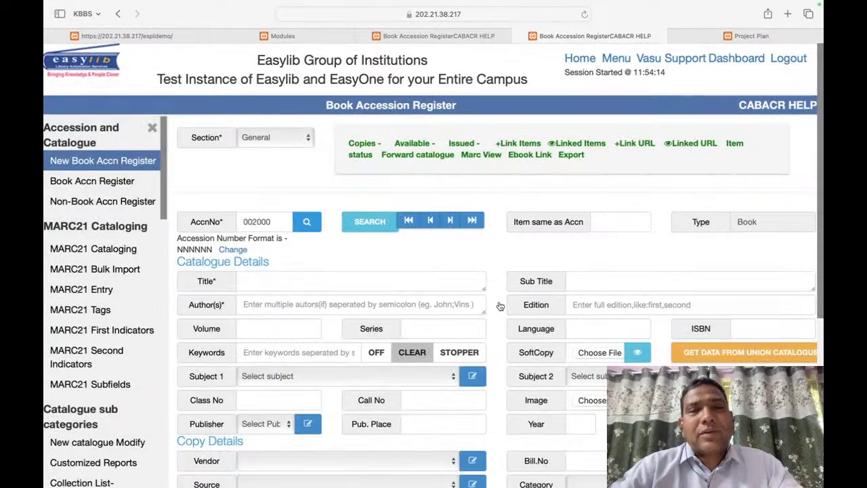
pyautogui.press('BackSpace')
pyautogui.press('BackSpace')
pyautogui.press('BackSpace')
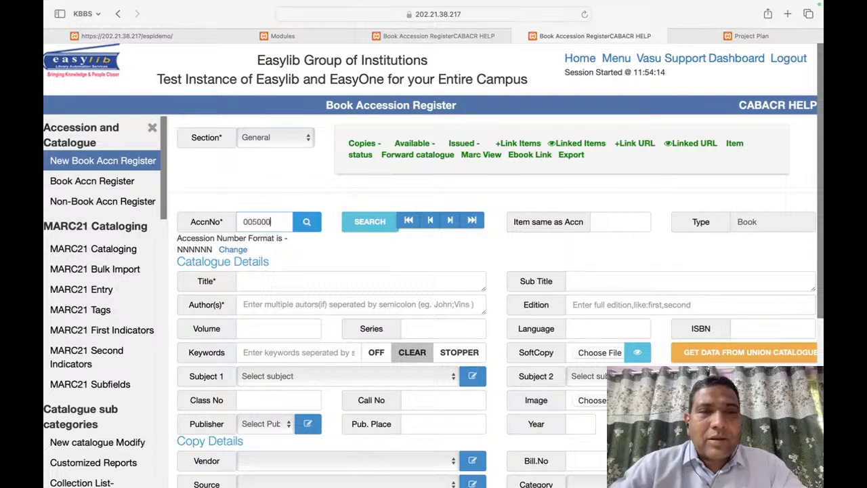
pyautogui.write('05000')
pyautogui.click(317, 222)
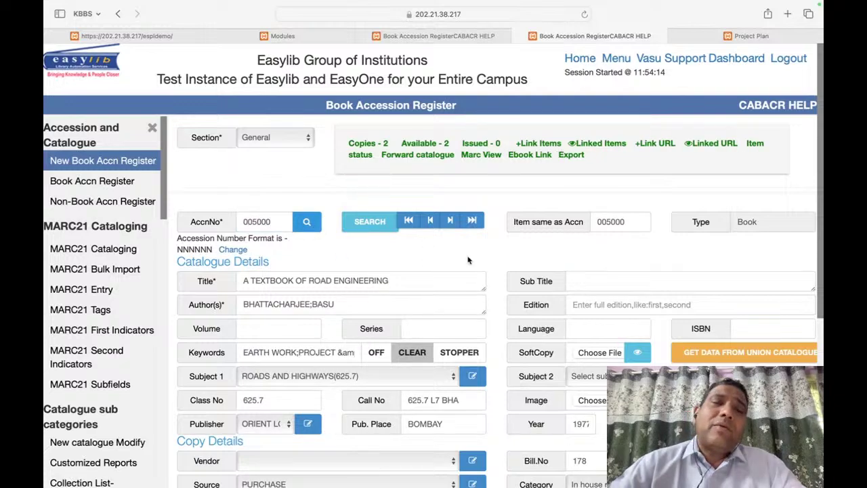
# Step: Add copies starting at accession 910131 and reload the record showing 4 copies available
pyautogui.scroll(-5, 468, 260)
pyautogui.click(305, 334)
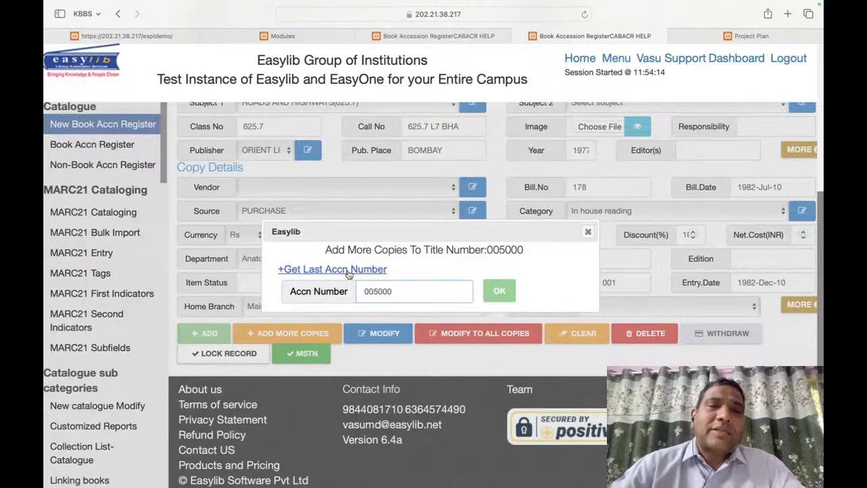
pyautogui.click(284, 269)
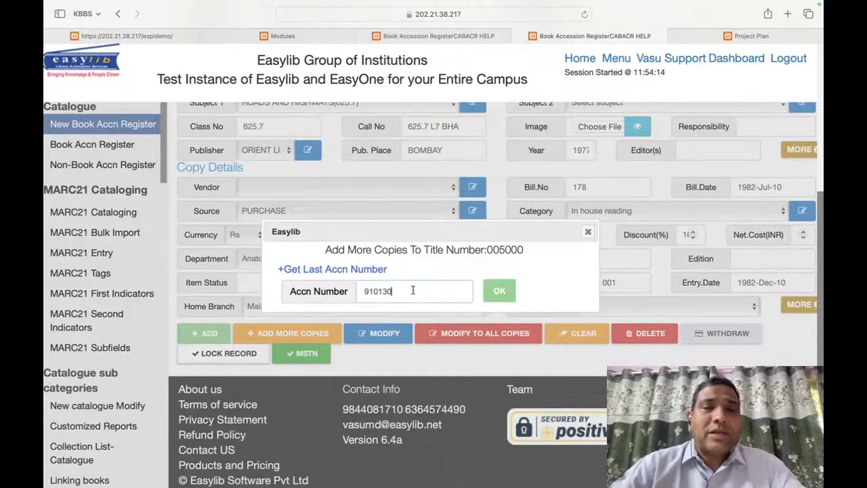
pyautogui.write('1')
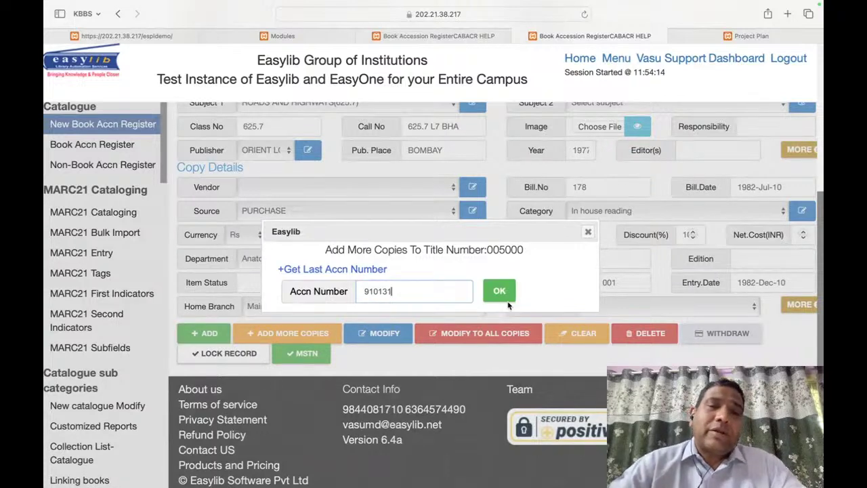
pyautogui.click(499, 291)
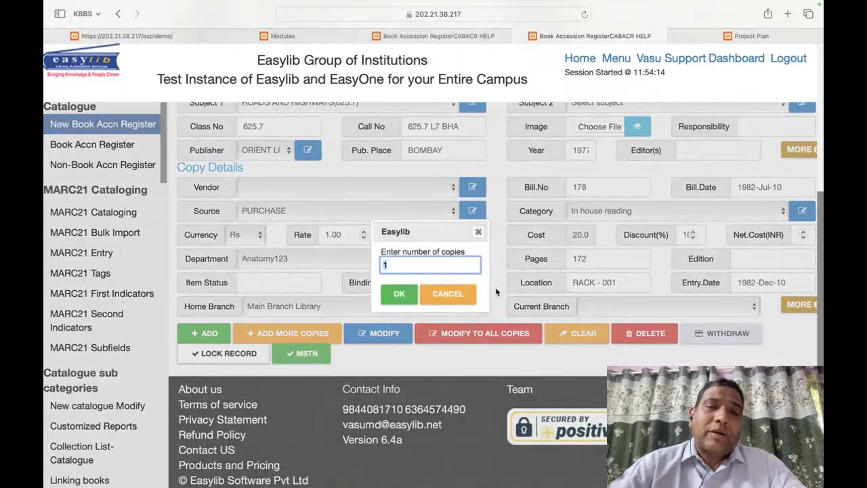
pyautogui.click(414, 293)
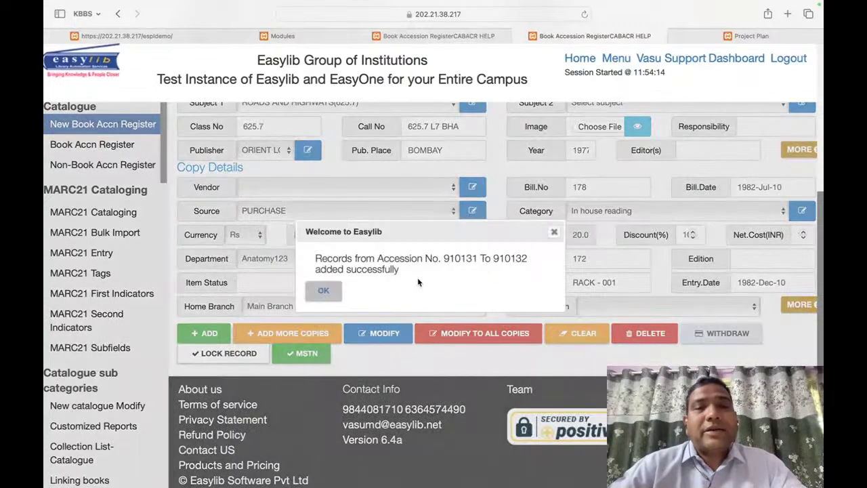
pyautogui.click(322, 291)
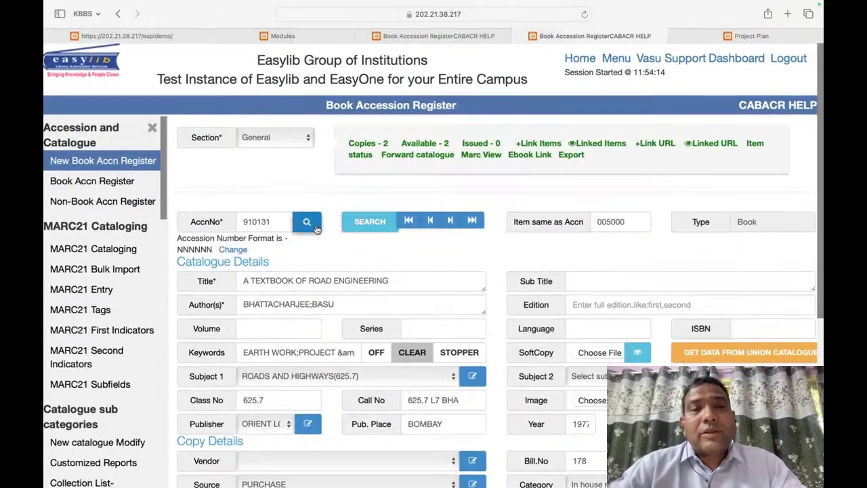
pyautogui.click(315, 228)
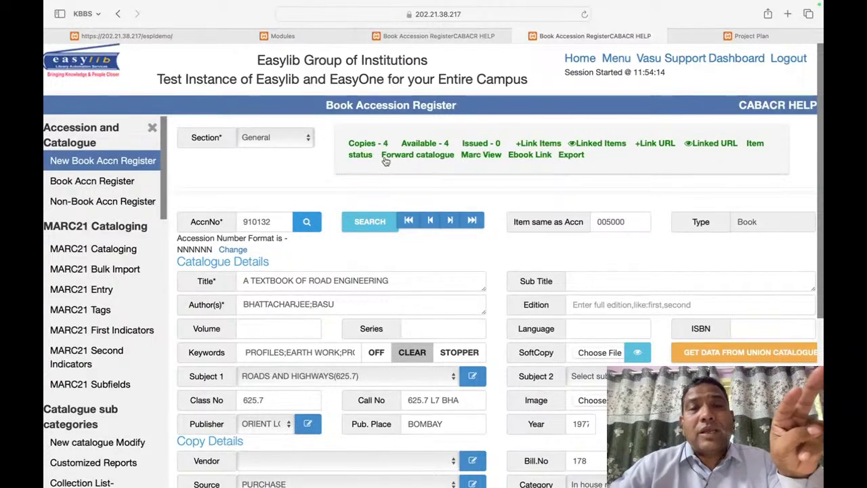
# Step: Review the Item Status table listing four available copies, then go back to the register
pyautogui.click(362, 155)
pyautogui.scroll(-3, 463, 315)
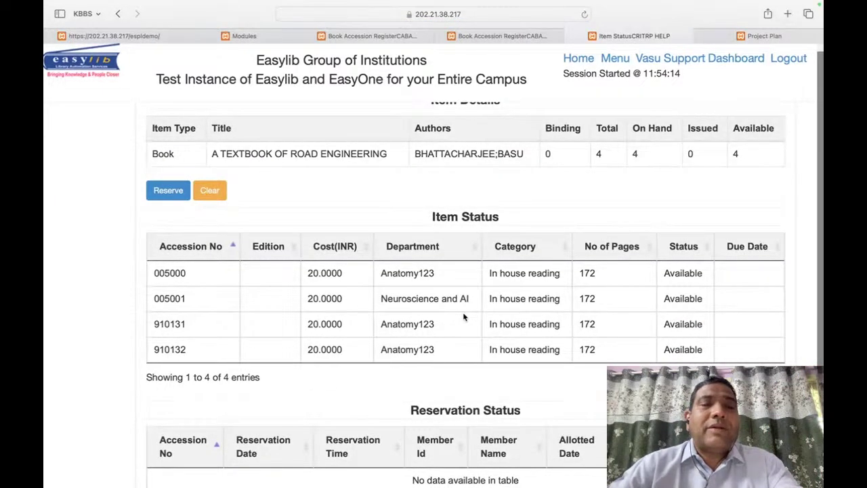
pyautogui.scroll(2, 474, 315)
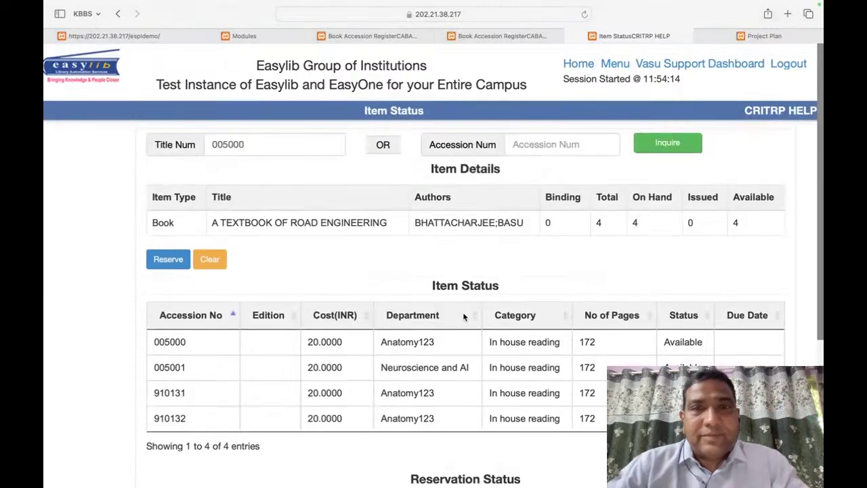
pyautogui.scroll(-5, 509, 352)
pyautogui.scroll(5, 521, 384)
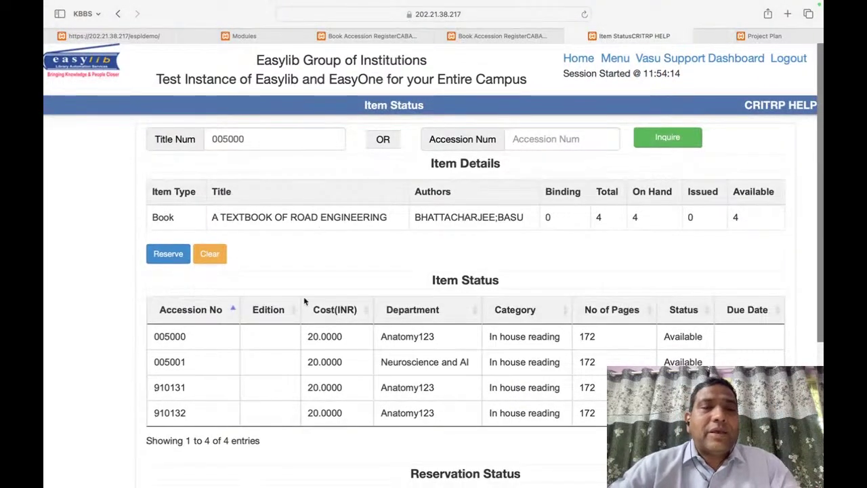
pyautogui.click(503, 33)
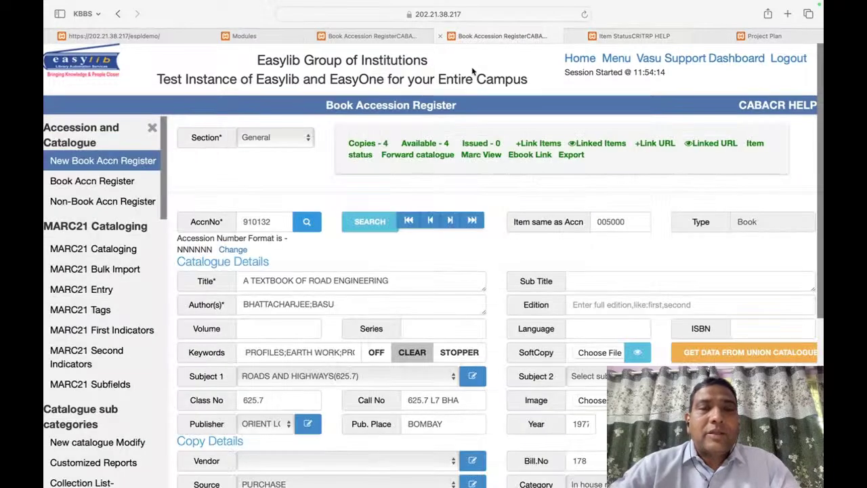
# Step: Choose ABHISHEK PUBLICATIONS as the vendor on the accession form
pyautogui.scroll(-3, 175, 155)
pyautogui.moveTo(175, 155); pyautogui.dragTo(609, 307)
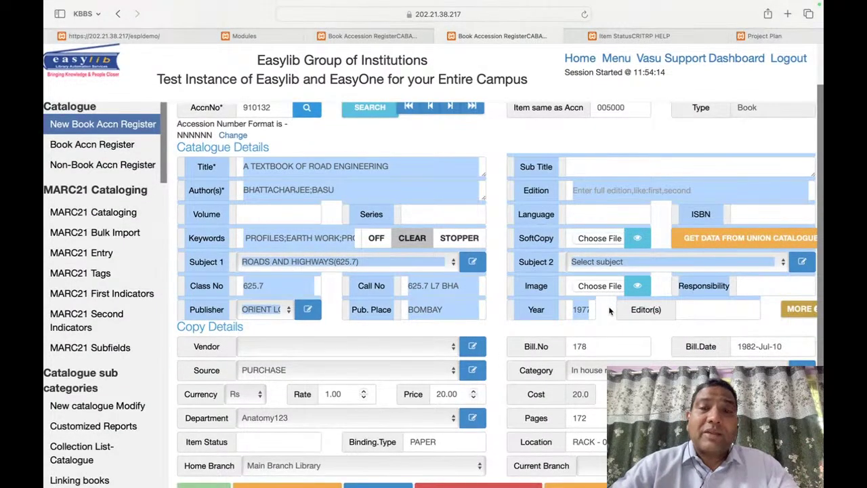
pyautogui.click(609, 310)
pyautogui.scroll(-1, 184, 326)
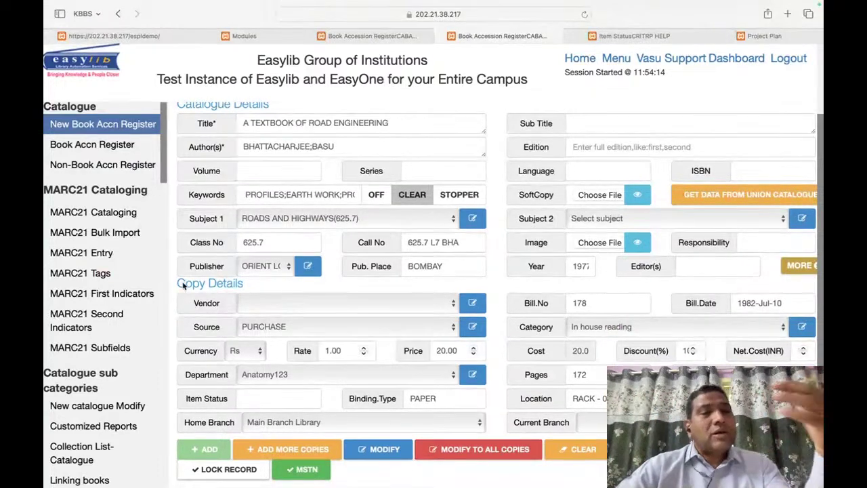
pyautogui.click(313, 305)
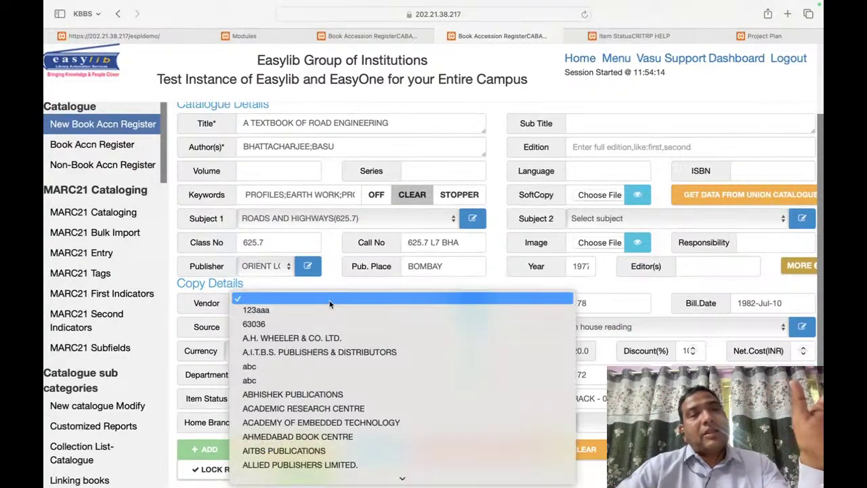
pyautogui.click(364, 395)
# Step: Review the catalogue details on the form through Subject 1
pyautogui.scroll(-1, 510, 345)
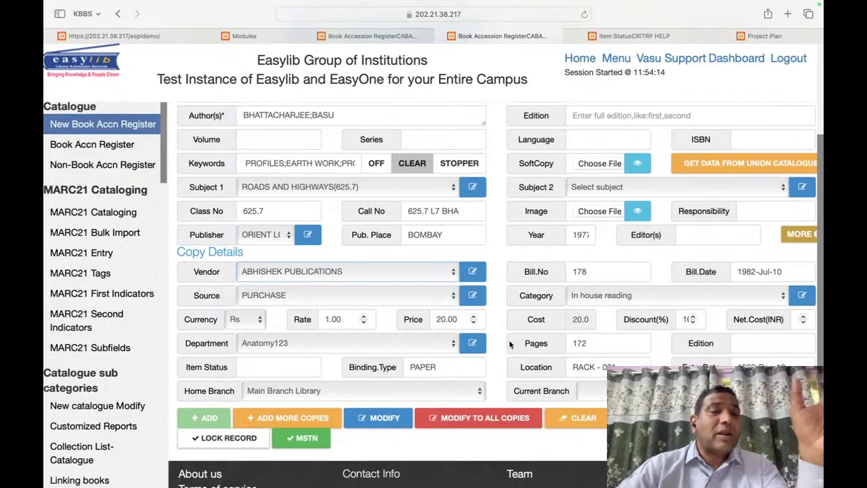
pyautogui.scroll(3, 509, 339)
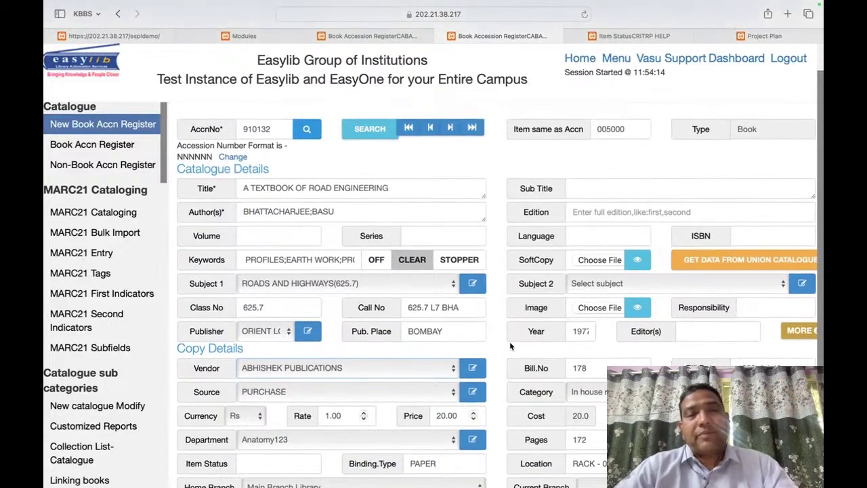
pyautogui.scroll(3, 511, 346)
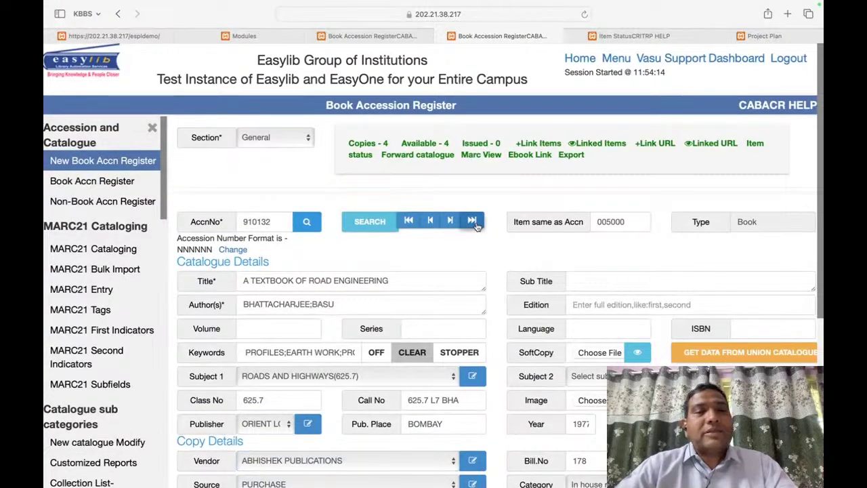
pyautogui.moveTo(181, 245); pyautogui.dragTo(523, 413)
pyautogui.click(522, 412)
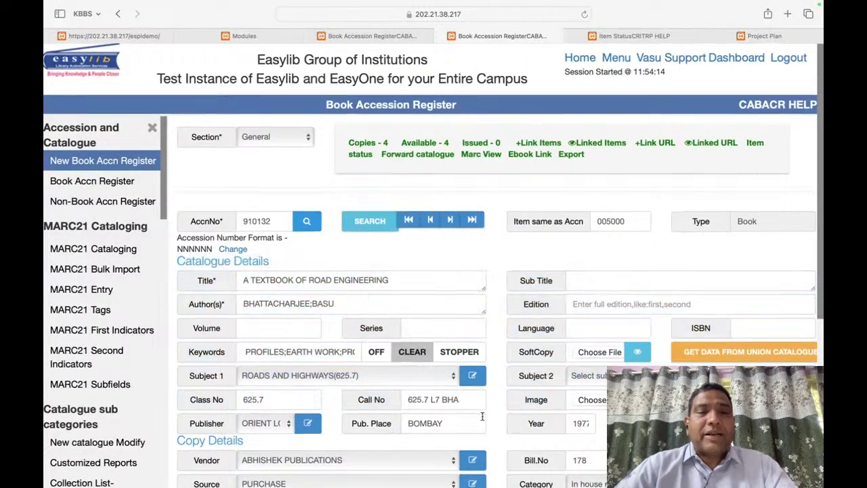
pyautogui.scroll(-4, 280, 276)
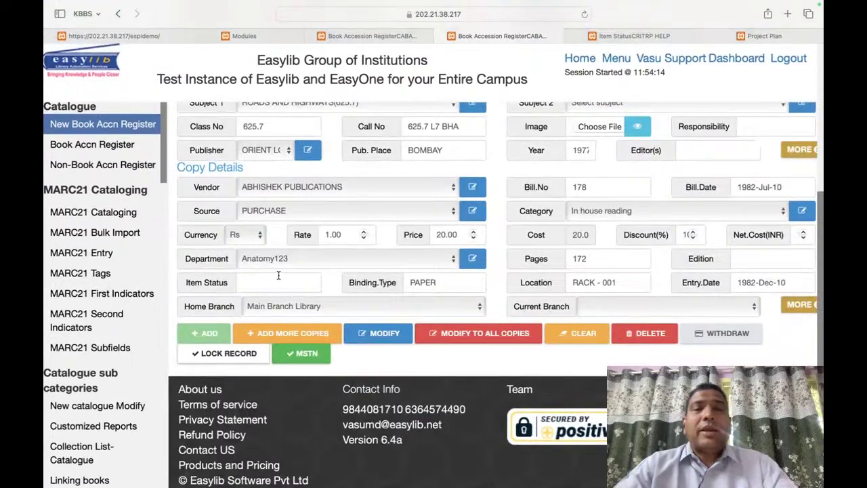
pyautogui.scroll(5, 377, 149)
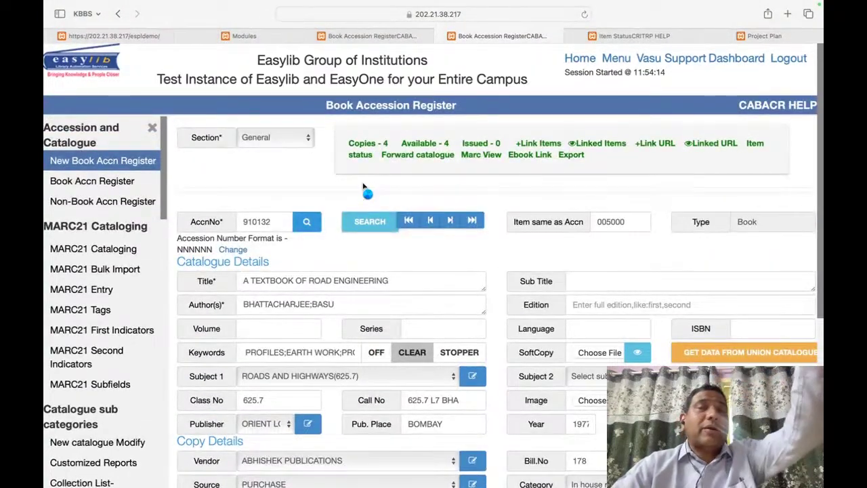
pyautogui.scroll(-5, 517, 275)
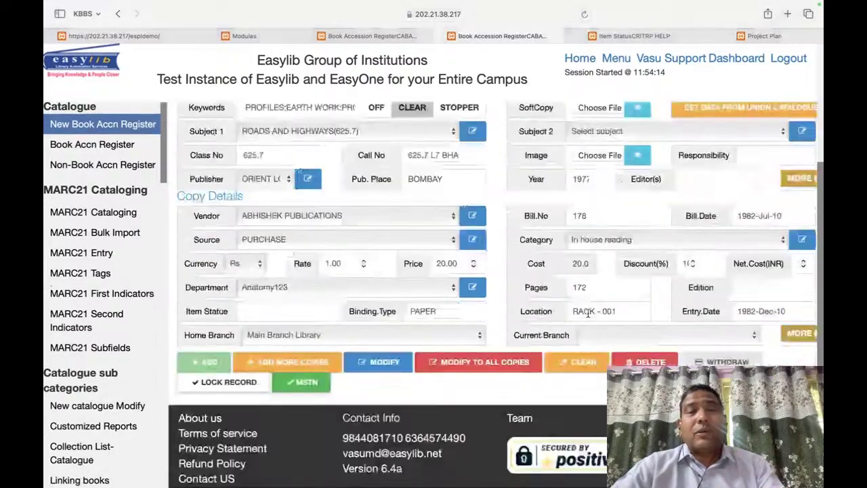
pyautogui.scroll(2, 387, 168)
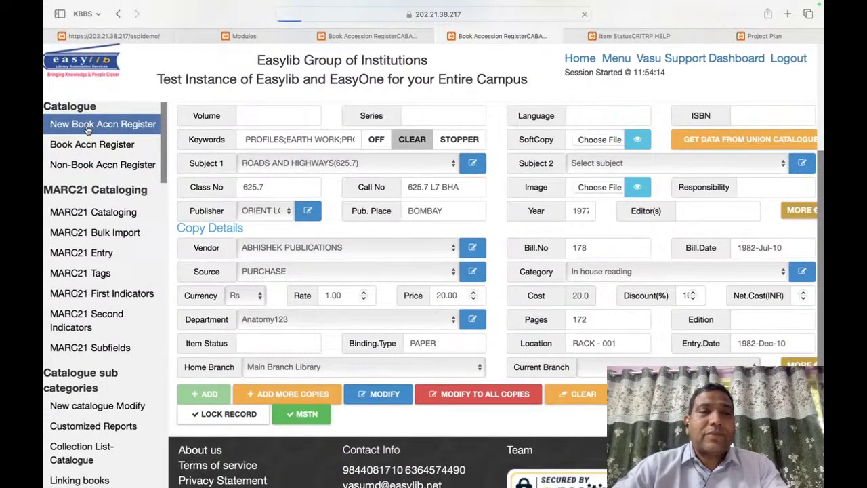
# Step: Reload the accession form, bringing back record 000001
pyautogui.click(87, 130)
pyautogui.scroll(-10, 425, 425)
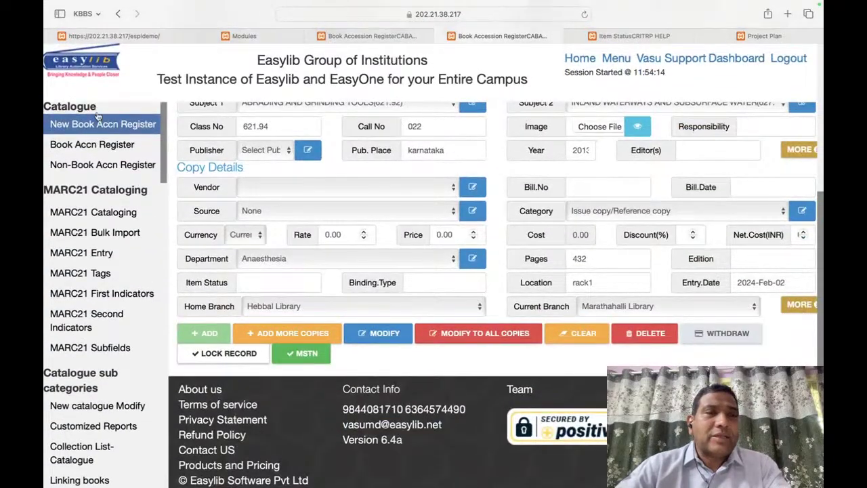
pyautogui.scroll(1, 161, 166)
pyautogui.scroll(7, 325, 206)
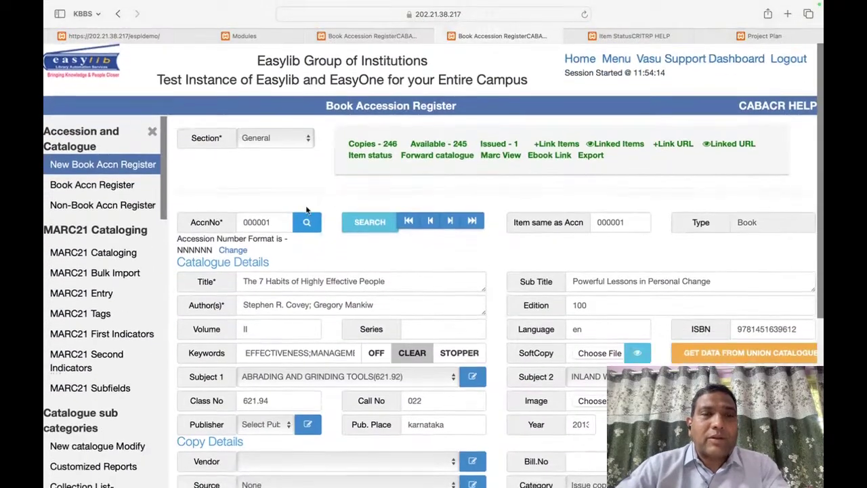
# Step: Load the last accession record and save its current state
pyautogui.click(482, 228)
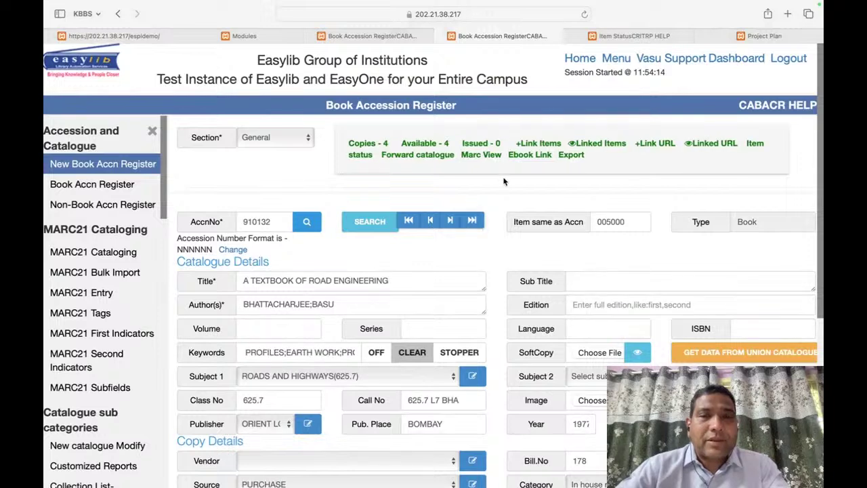
pyautogui.scroll(-5, 505, 182)
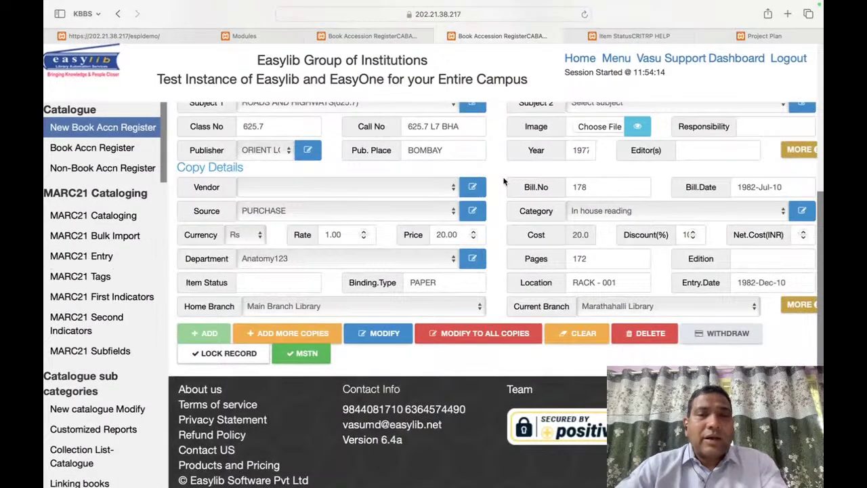
pyautogui.click(397, 335)
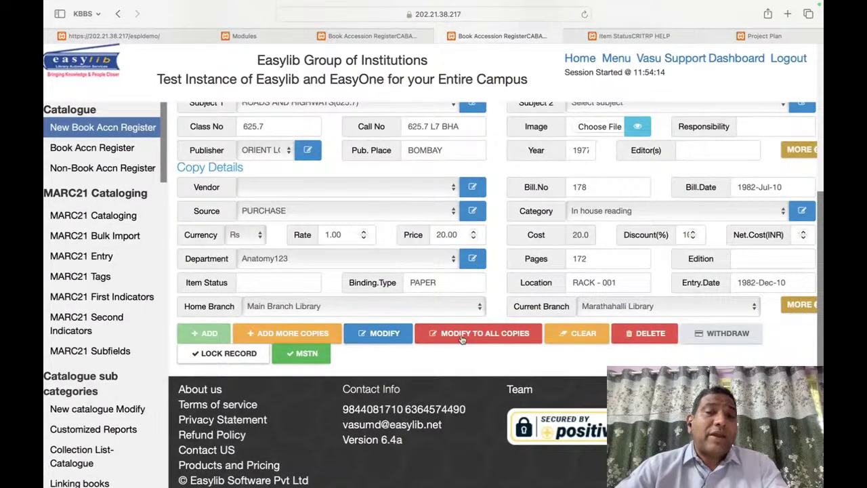
pyautogui.scroll(-5, 485, 346)
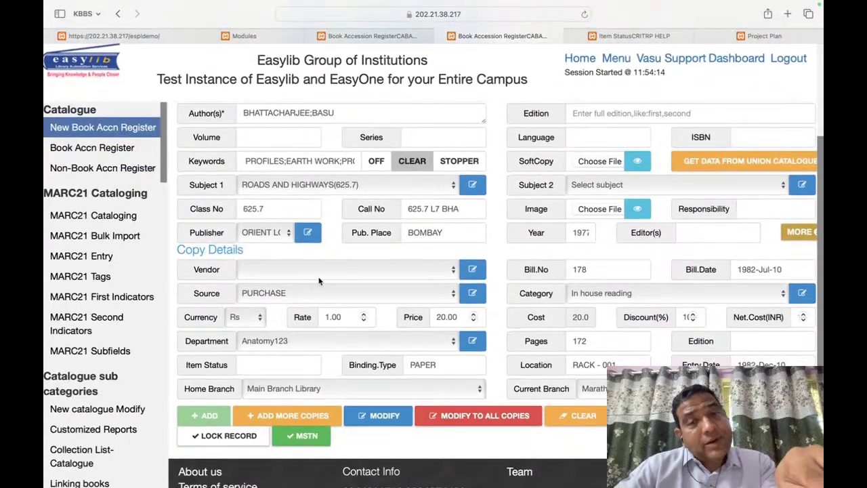
# Step: Set this copy's vendor to ABHISHEK PUBLICATIONS and confirm the modification
pyautogui.click(320, 277)
pyautogui.click(305, 362)
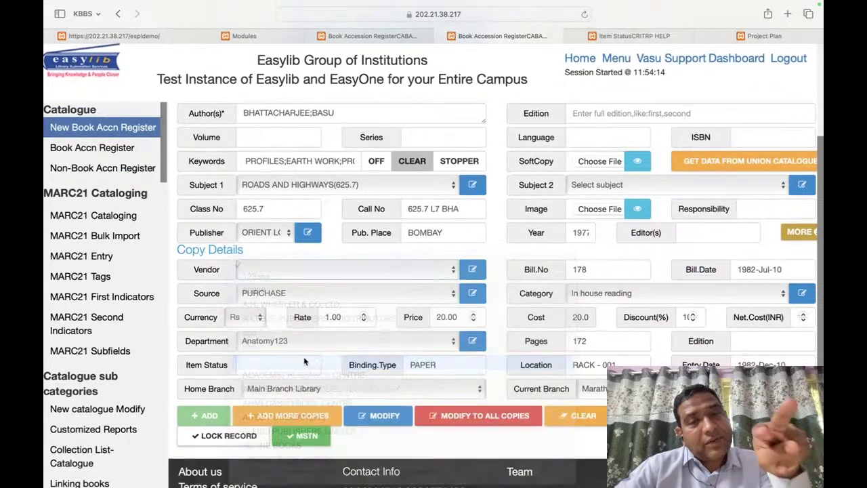
pyautogui.click(379, 415)
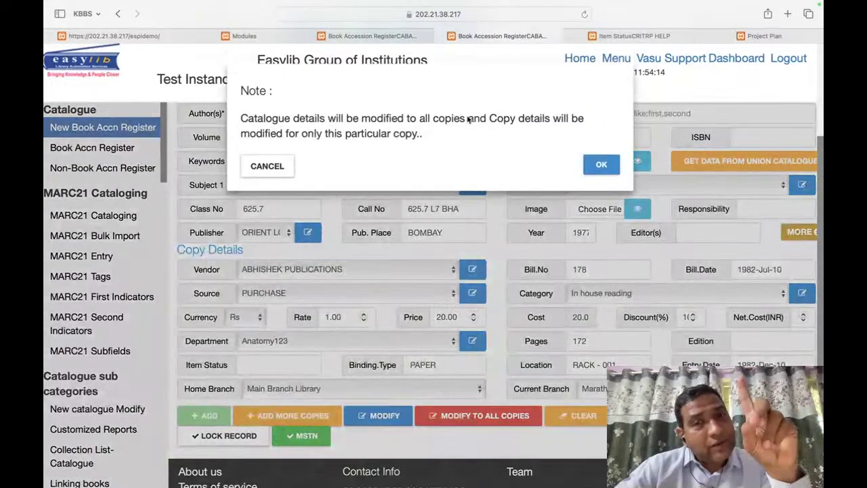
pyautogui.click(601, 167)
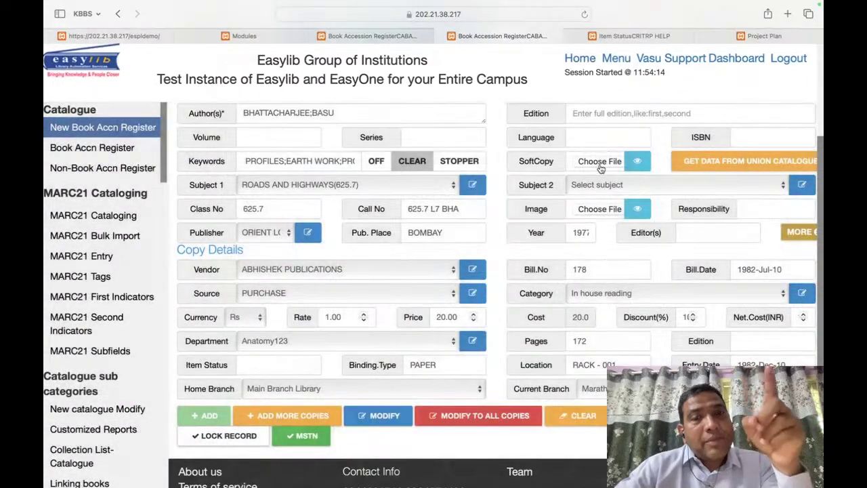
pyautogui.click(290, 294)
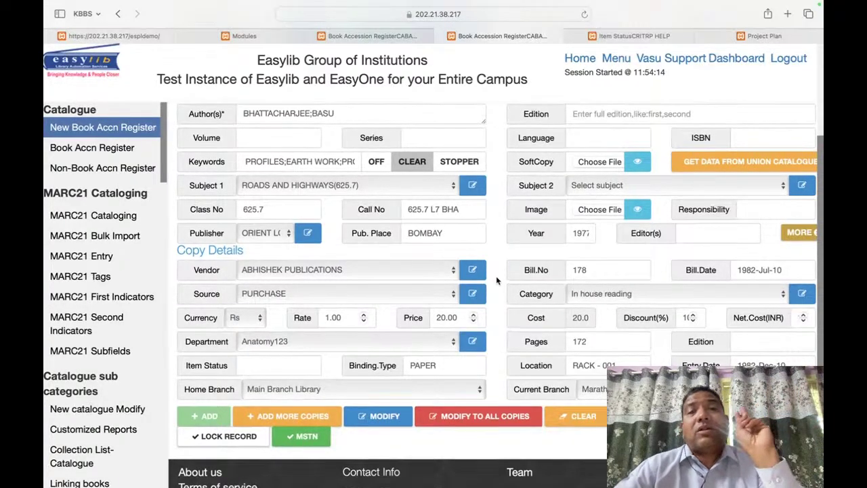
pyautogui.scroll(1, 497, 280)
pyautogui.scroll(5, 497, 279)
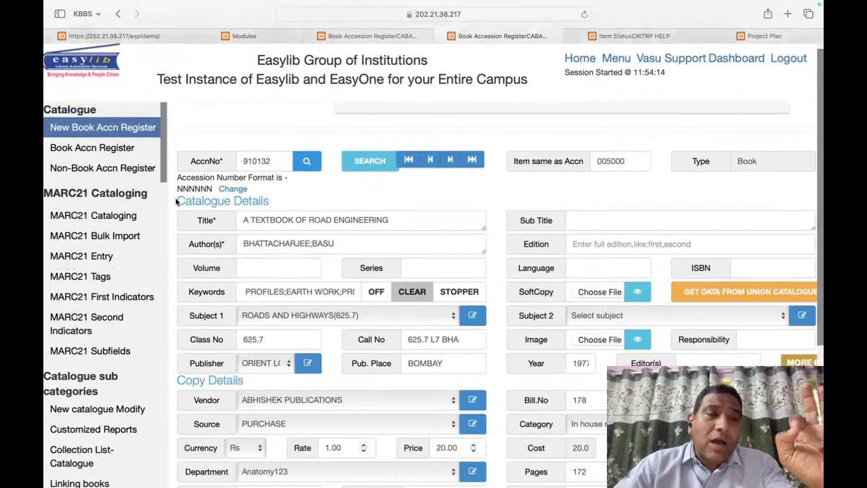
pyautogui.moveTo(176, 201); pyautogui.dragTo(459, 380)
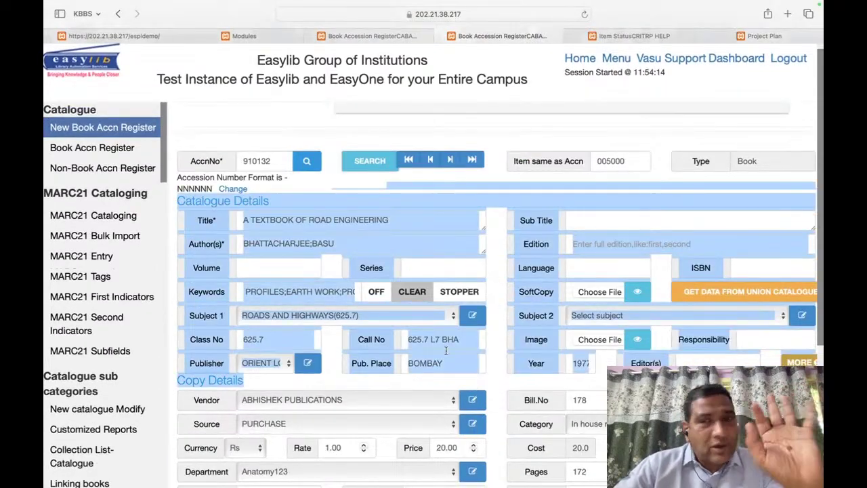
pyautogui.scroll(-5, 422, 367)
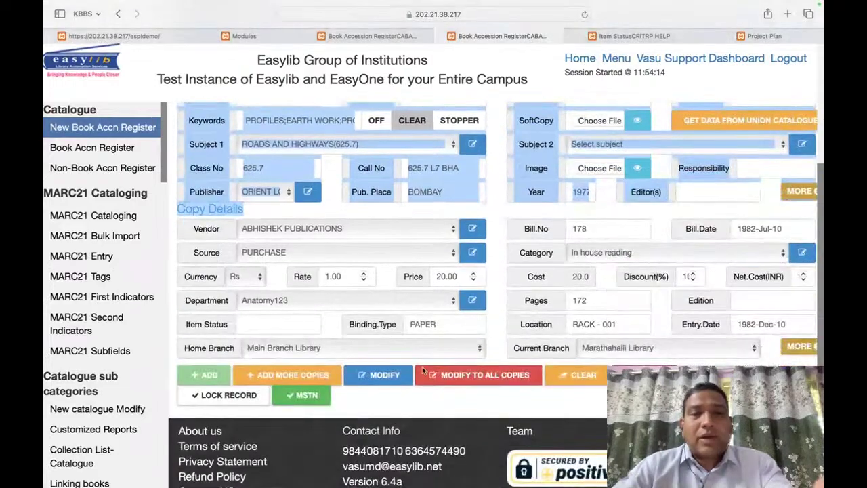
pyautogui.scroll(7, 474, 305)
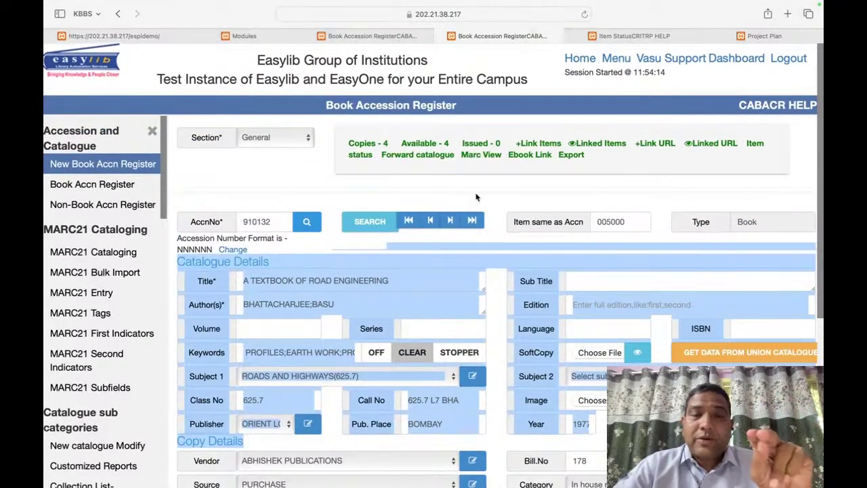
pyautogui.scroll(-8, 476, 197)
pyautogui.click(500, 214)
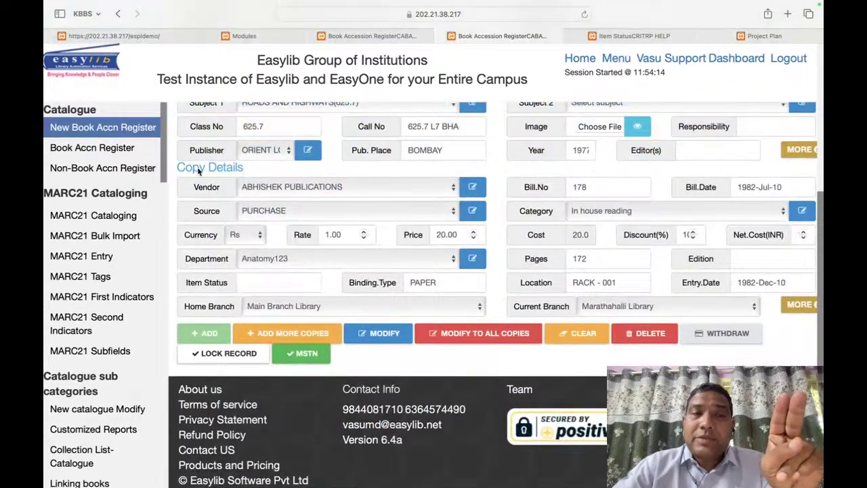
pyautogui.moveTo(176, 173); pyautogui.dragTo(258, 231)
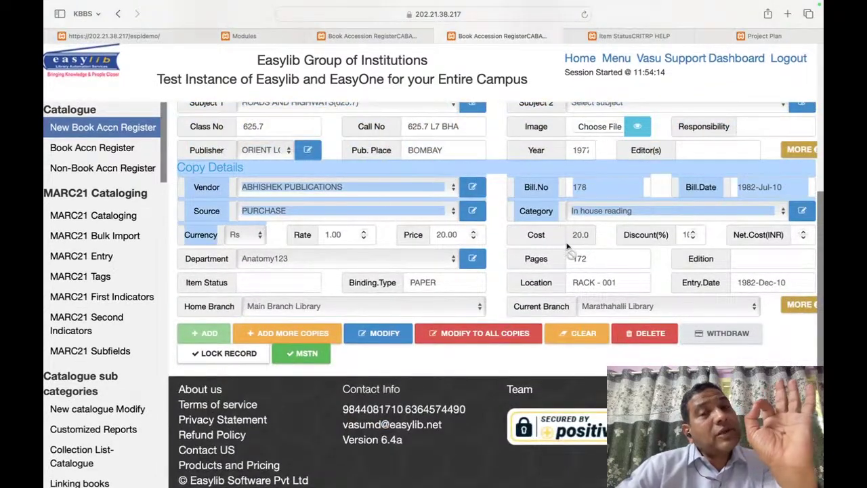
pyautogui.click(504, 232)
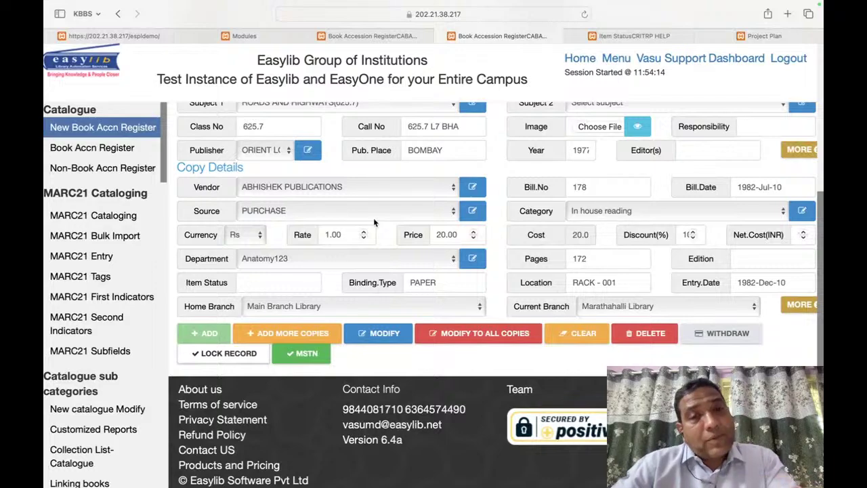
pyautogui.scroll(8, 444, 316)
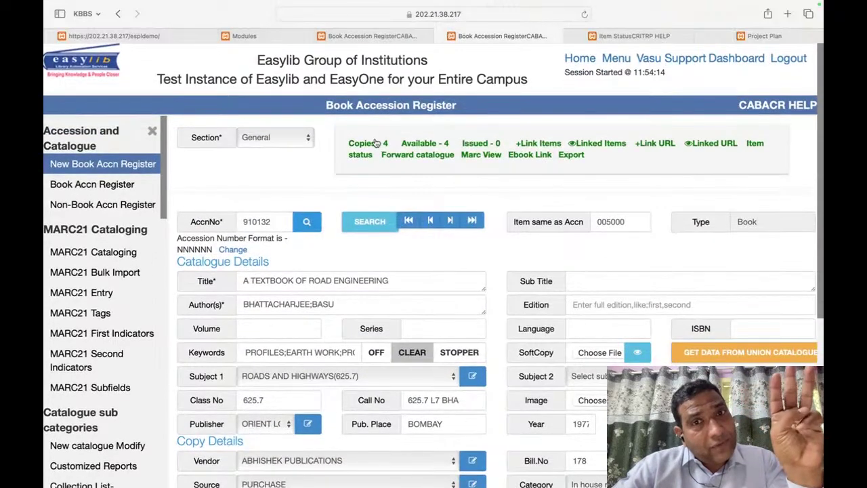
pyautogui.scroll(-8, 475, 305)
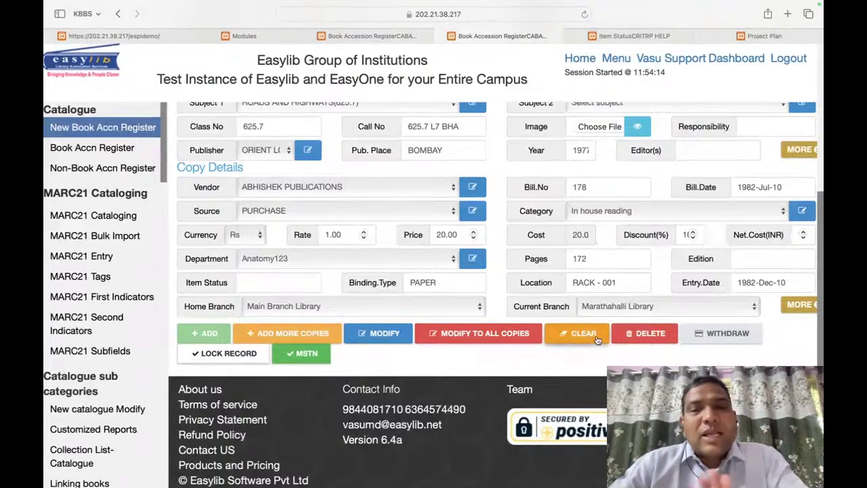
pyautogui.scroll(8, 598, 340)
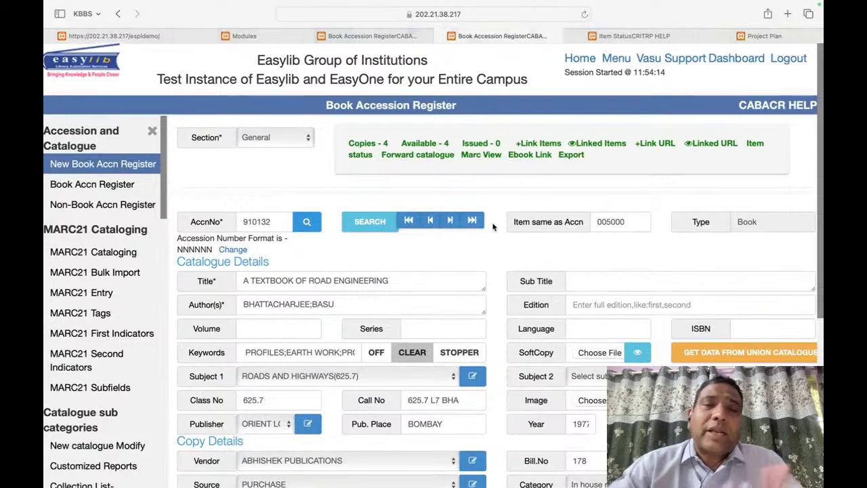
pyautogui.scroll(-5, 492, 227)
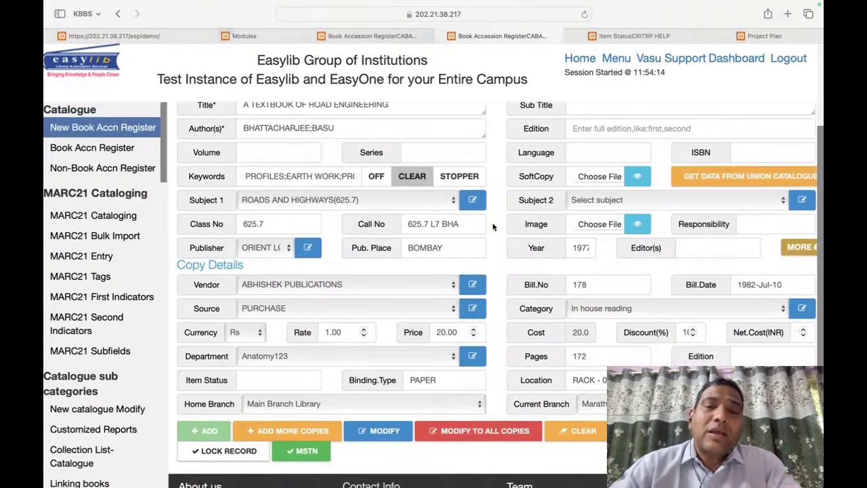
pyautogui.scroll(5, 492, 227)
pyautogui.scroll(-3, 412, 304)
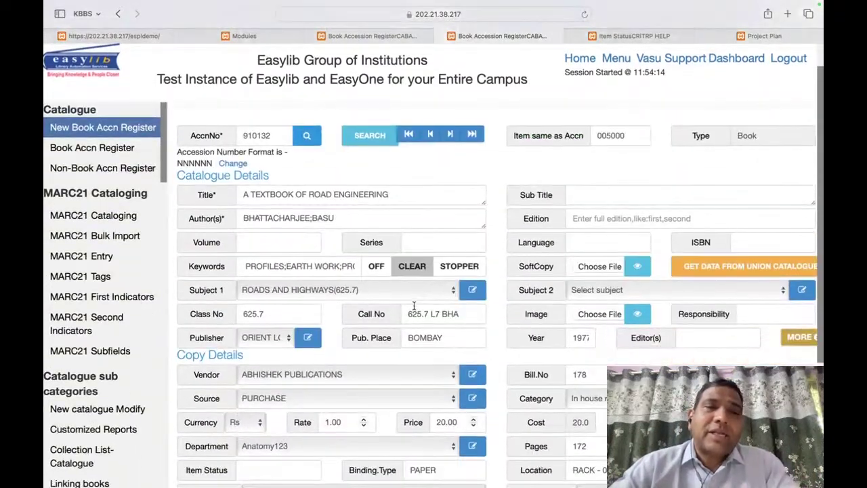
pyautogui.scroll(-5, 513, 217)
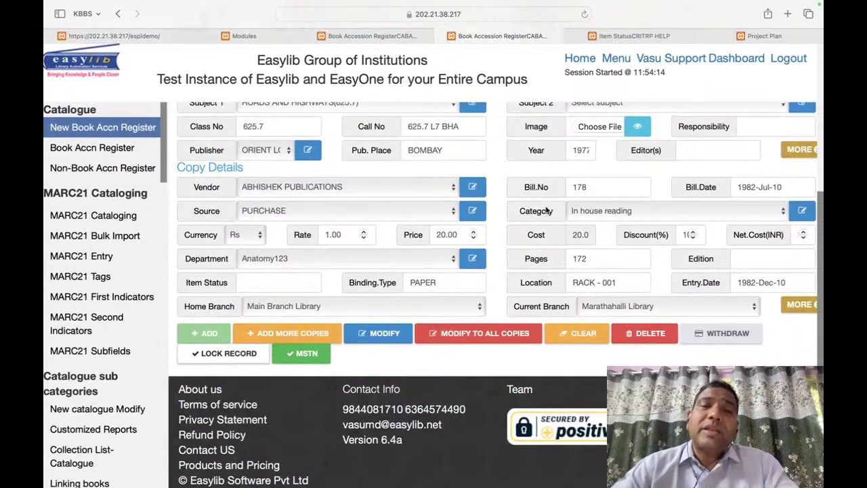
pyautogui.scroll(7, 546, 210)
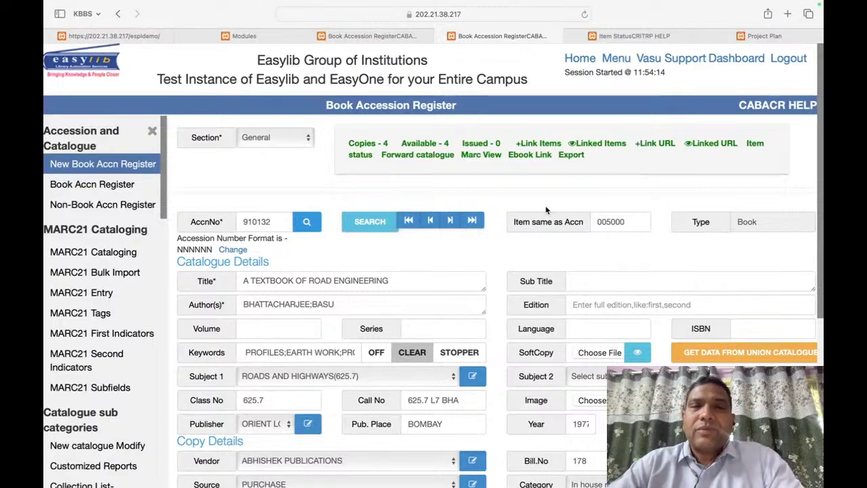
pyautogui.scroll(-5, 510, 246)
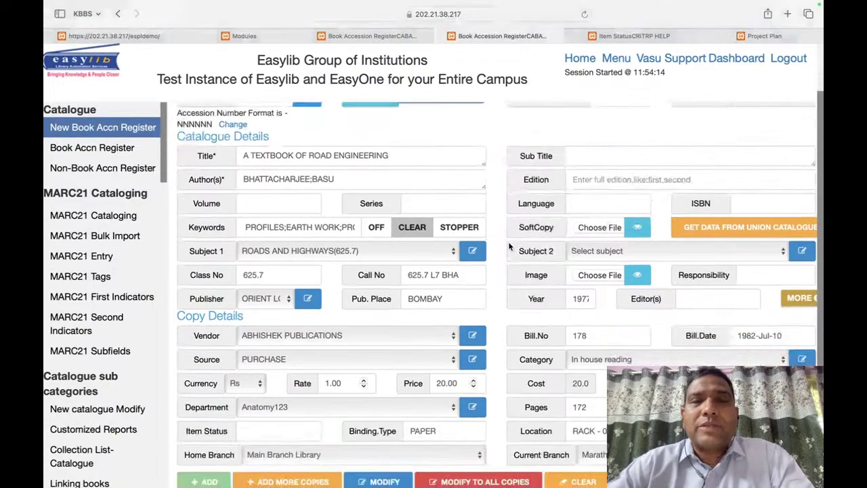
pyautogui.scroll(3, 509, 247)
pyautogui.scroll(1, 510, 247)
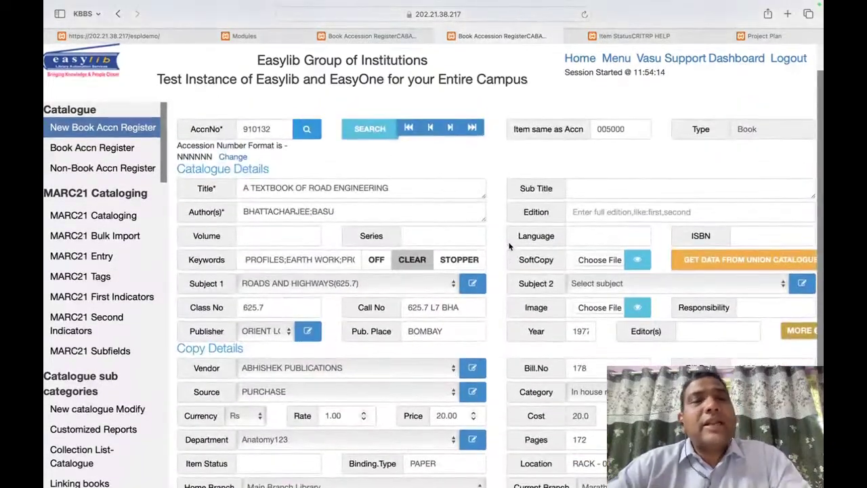
pyautogui.scroll(-5, 510, 246)
pyautogui.scroll(1, 510, 246)
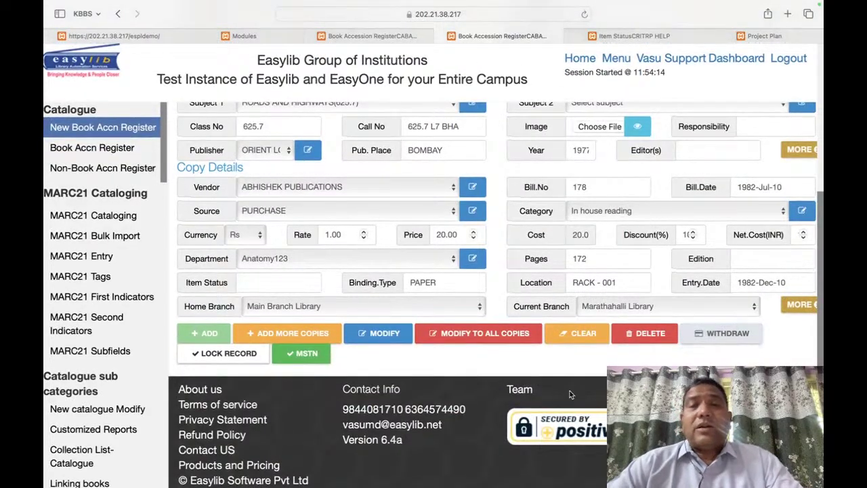
pyautogui.scroll(5, 572, 389)
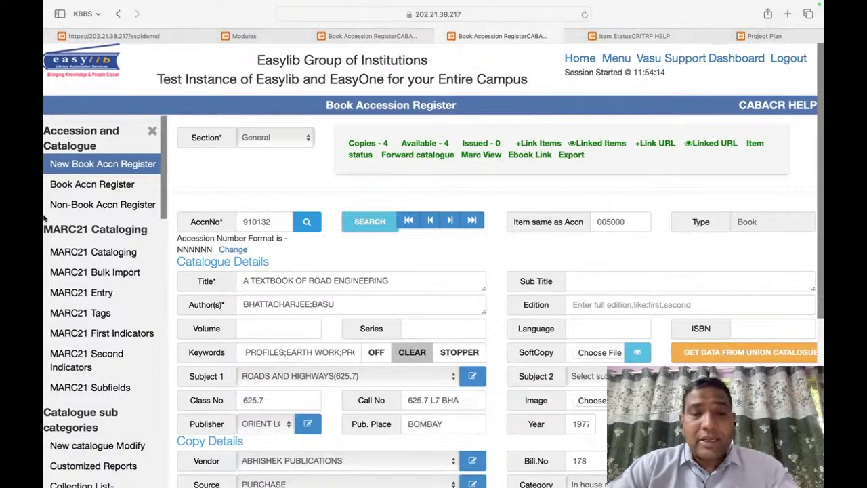
# Step: Search the page for 'stock' to find Stock Verification, and make the browser full screen
pyautogui.press('super+shift+l')
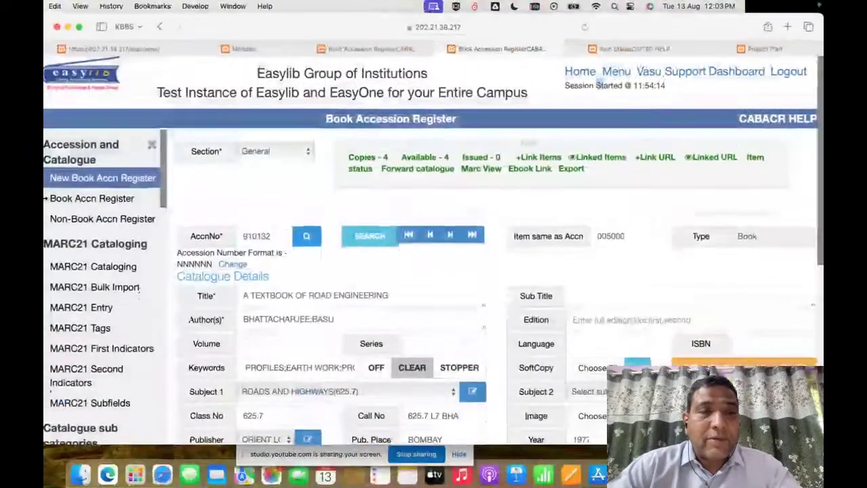
pyautogui.write('ck')
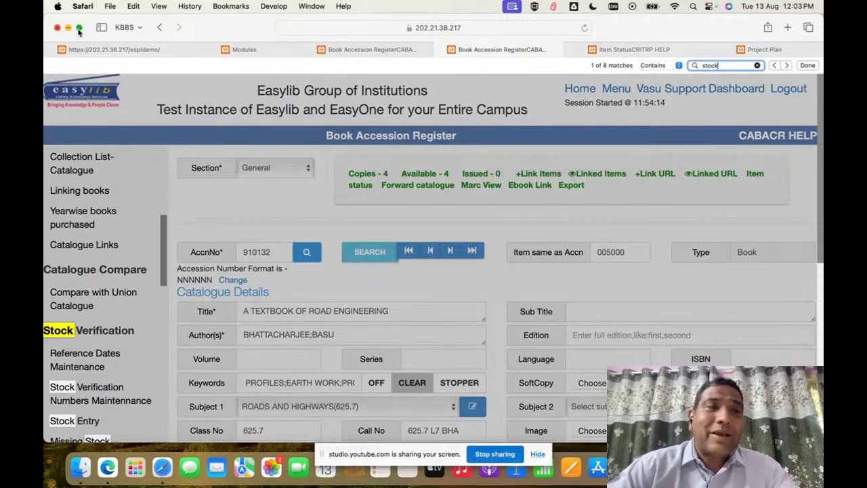
pyautogui.click(78, 28)
pyautogui.scroll(-5, 122, 264)
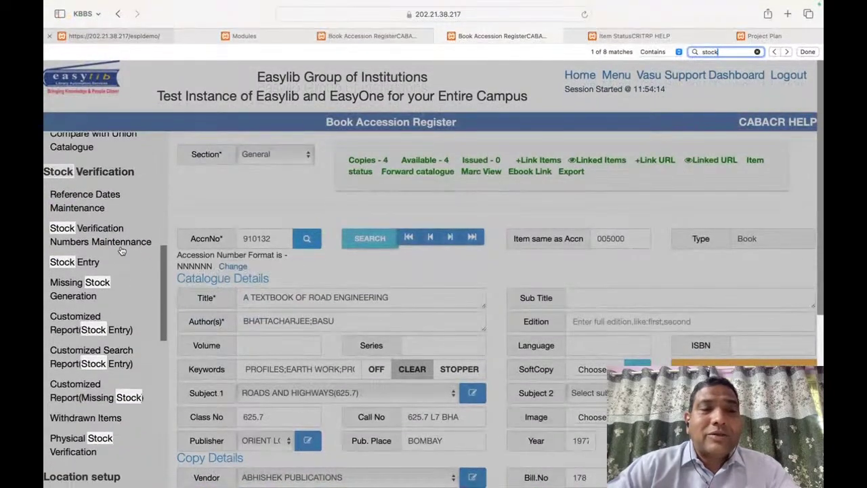
pyautogui.click(280, 194)
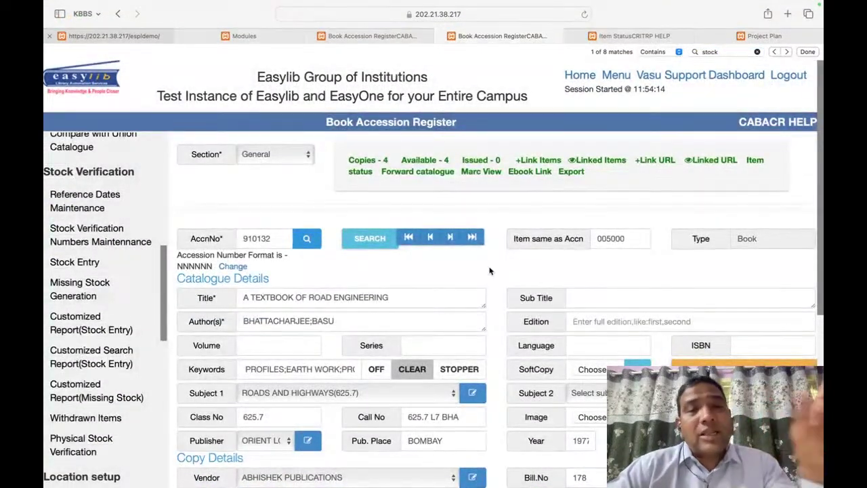
# Step: Jump to the last accession record, 910132, A TEXTBOOK OF ROAD ENGINEERING
pyautogui.scroll(-8, 491, 271)
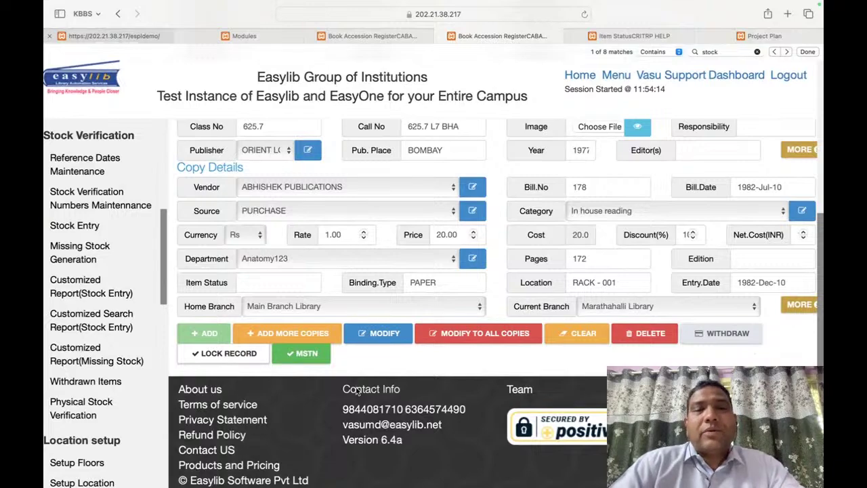
pyautogui.scroll(8, 434, 285)
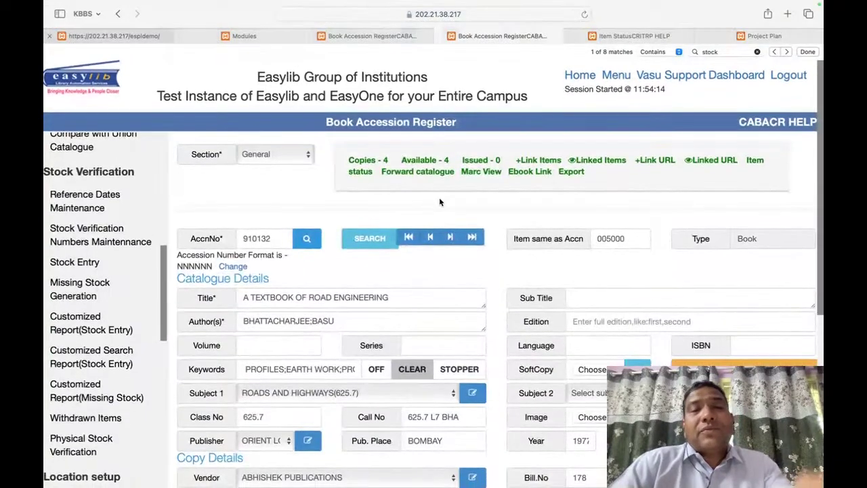
pyautogui.click(473, 242)
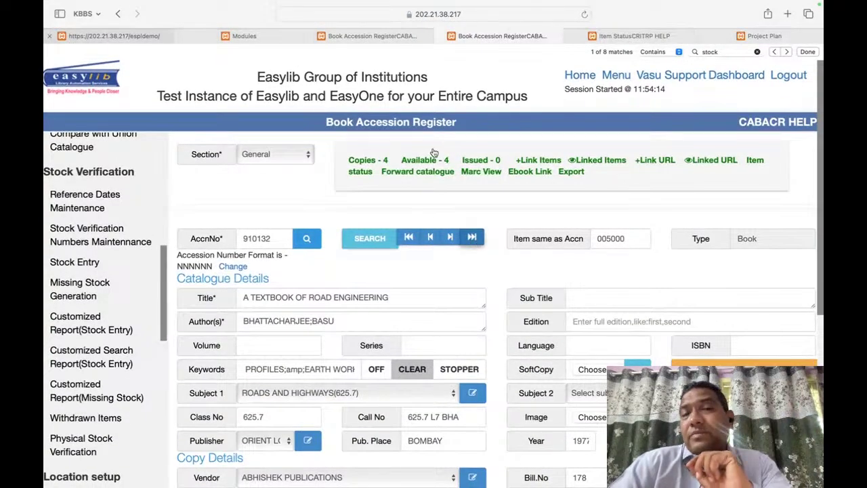
# Step: Make accession 910132 a separate title number from Copy Details and confirm
pyautogui.scroll(-8, 411, 203)
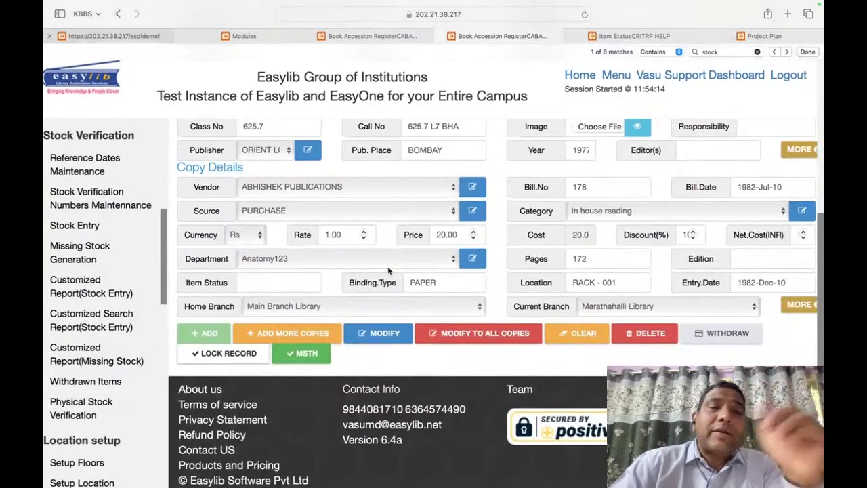
pyautogui.scroll(8, 389, 271)
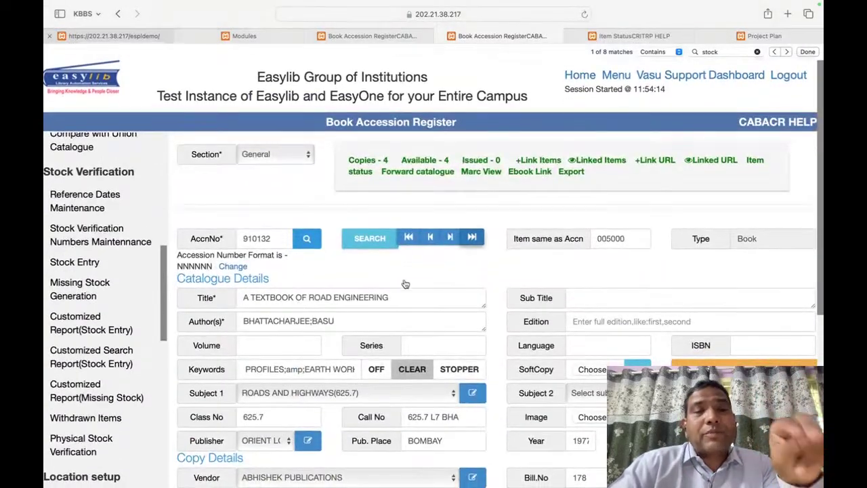
pyautogui.scroll(-4, 419, 282)
pyautogui.scroll(-4, 418, 281)
pyautogui.click(308, 353)
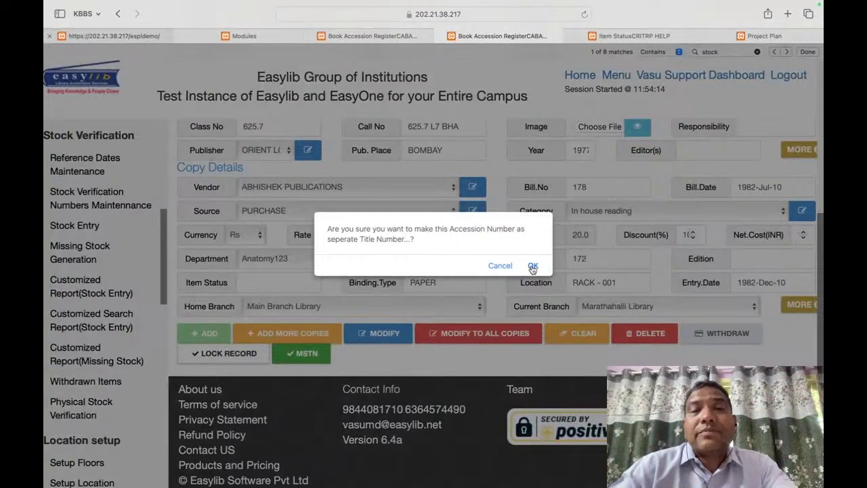
pyautogui.click(533, 267)
pyautogui.scroll(-1, 423, 291)
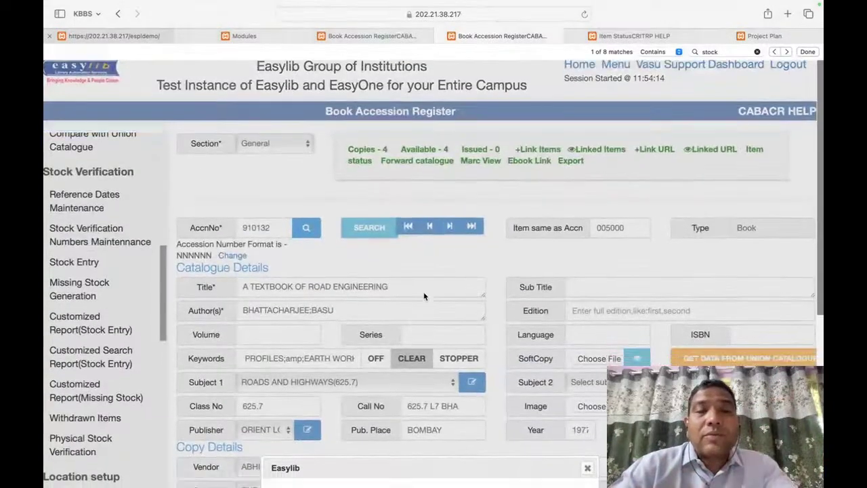
pyautogui.click(293, 336)
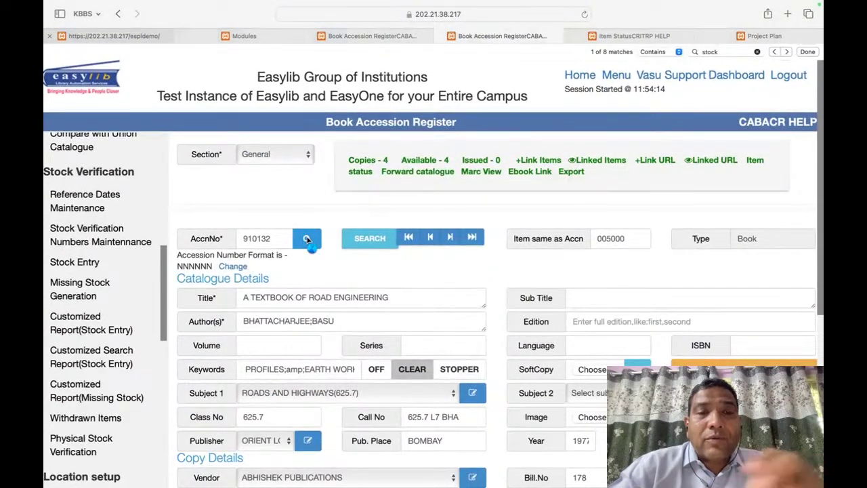
# Step: Look up accession 910132, step back to record 910131, and search the page for 'tit'
pyautogui.click(307, 238)
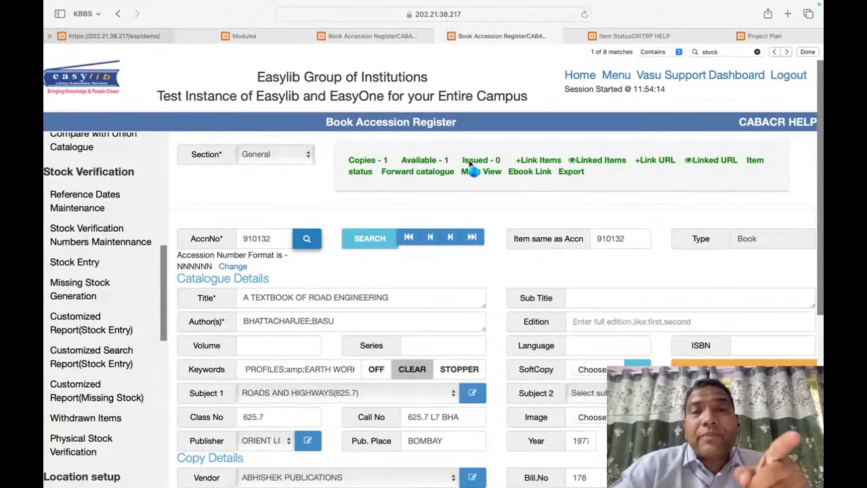
pyautogui.click(431, 237)
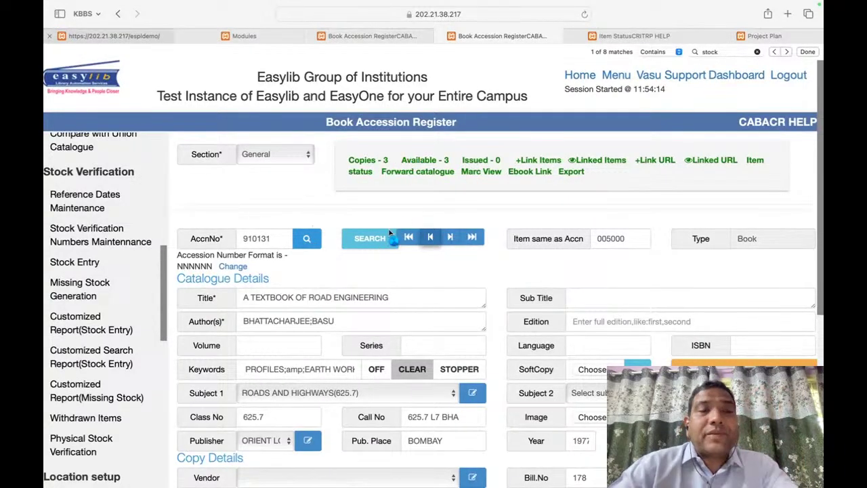
pyautogui.press('super+f')
pyautogui.write('tit')
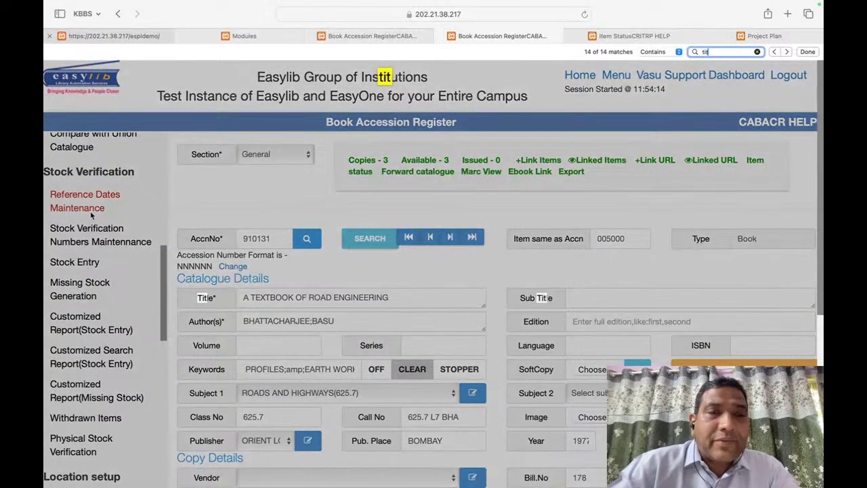
# Step: Open the Title Statistics report from the sidebar and list its statistics
pyautogui.press('Return')
pyautogui.press('Return')
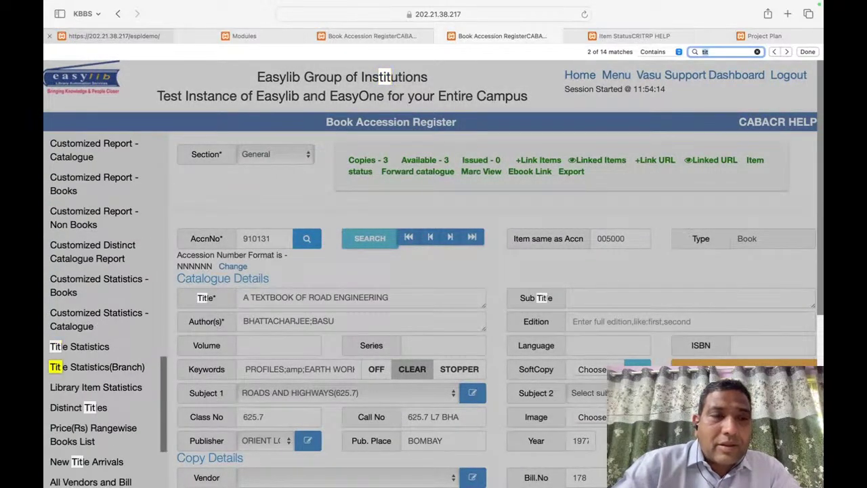
pyautogui.click(100, 349)
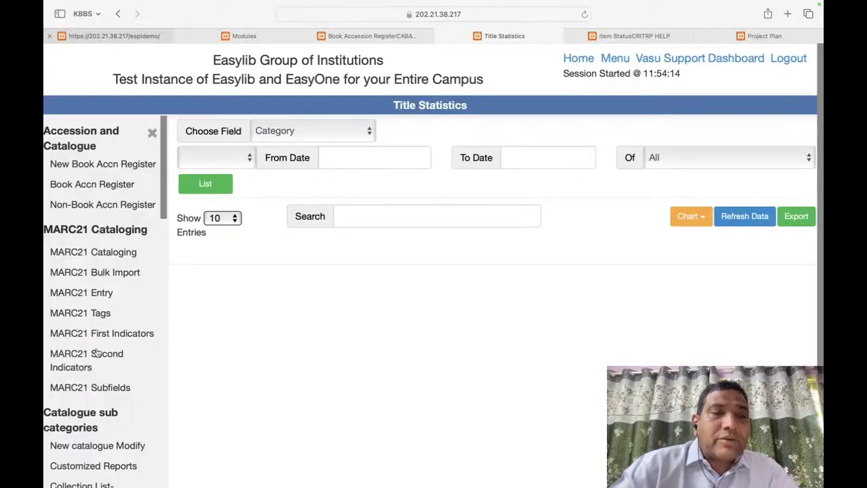
pyautogui.click(206, 189)
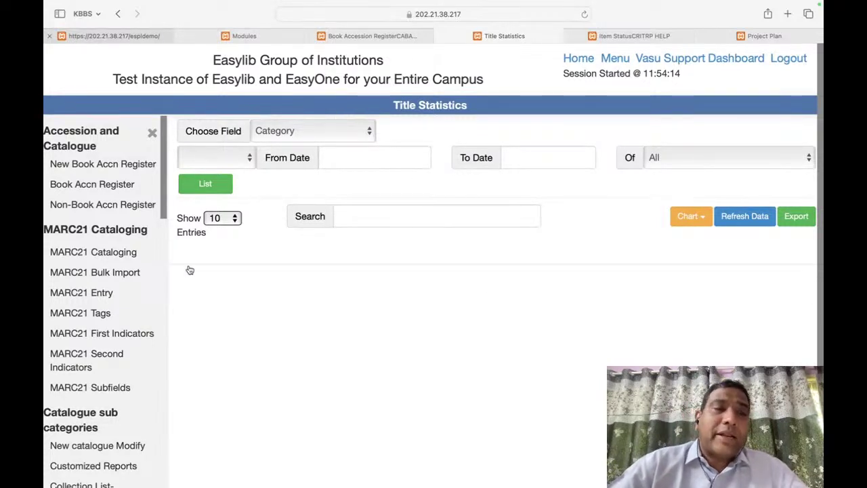
pyautogui.press('super+f')
pyautogui.write('Tit')
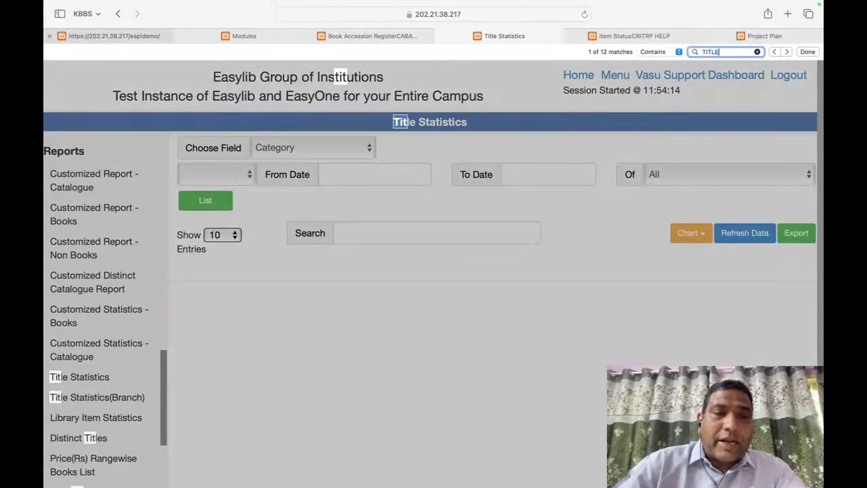
pyautogui.press('Escape')
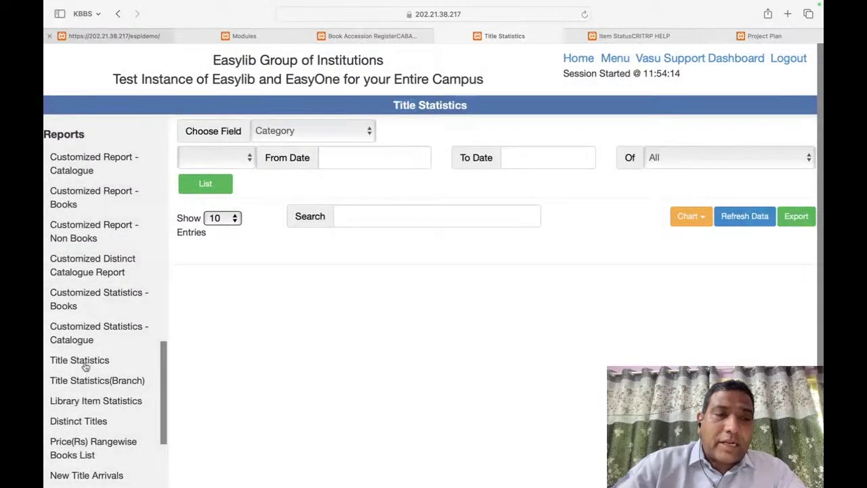
pyautogui.click(85, 365)
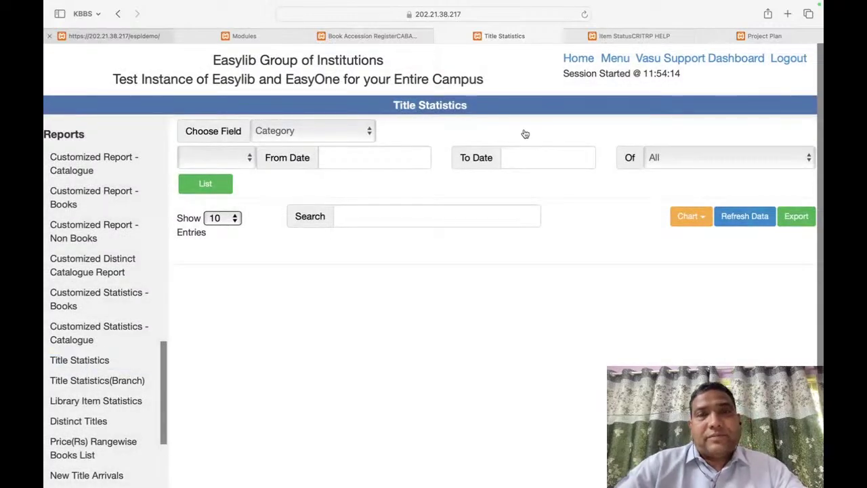
# Step: Group the Title Statistics by Department with Accn Entry Date as the date type
pyautogui.click(313, 138)
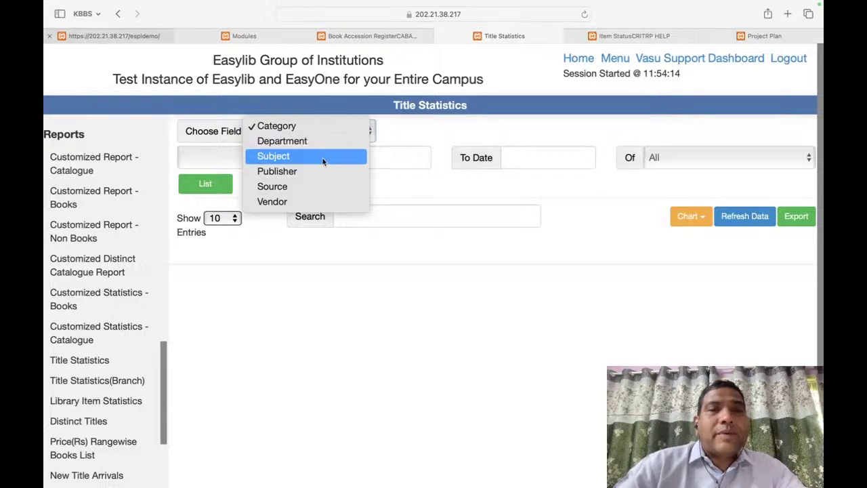
pyautogui.click(238, 161)
pyautogui.click(232, 163)
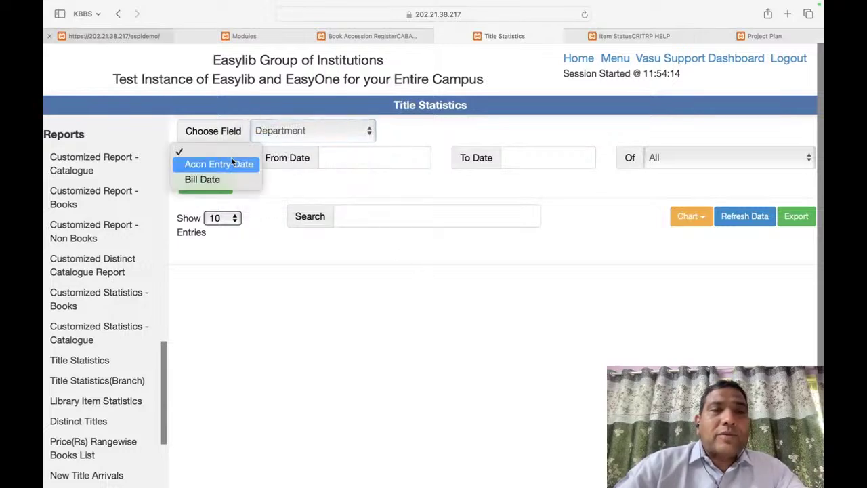
pyautogui.click(223, 165)
pyautogui.click(326, 169)
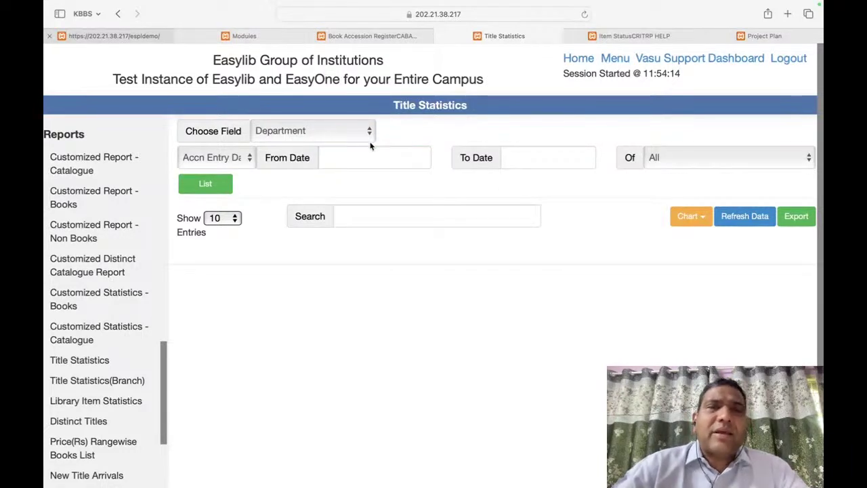
pyautogui.press('super+Tab')
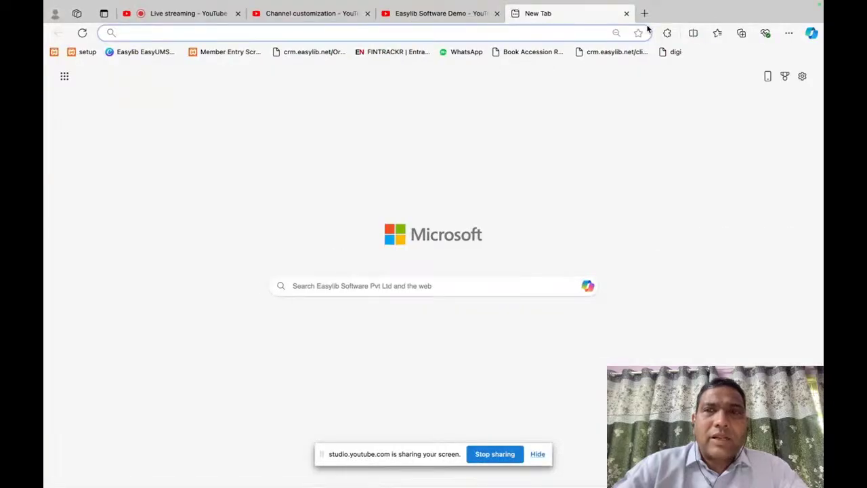
# Step: In a new Edge tab, load the Easylib demo site and log in
pyautogui.click(645, 15)
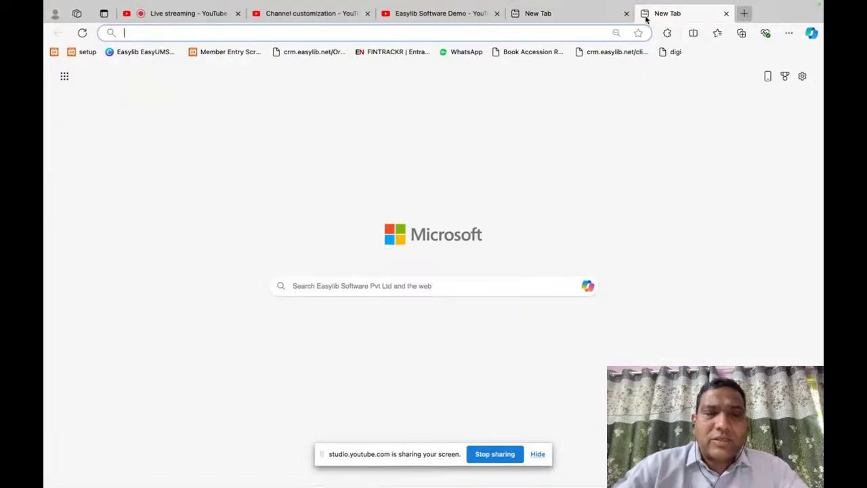
pyautogui.write('20')
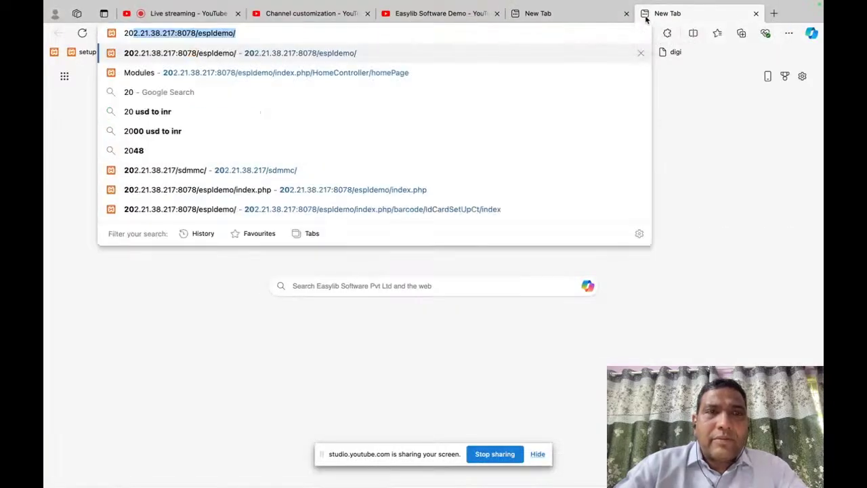
pyautogui.press('Return')
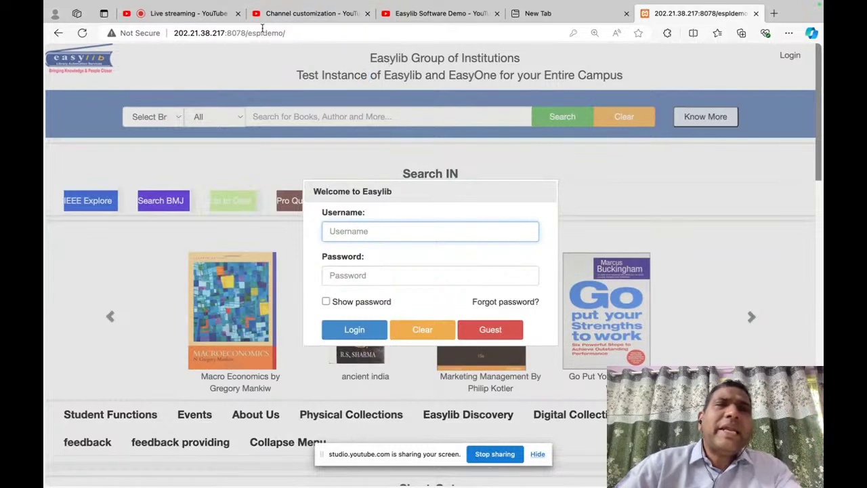
pyautogui.write('v')
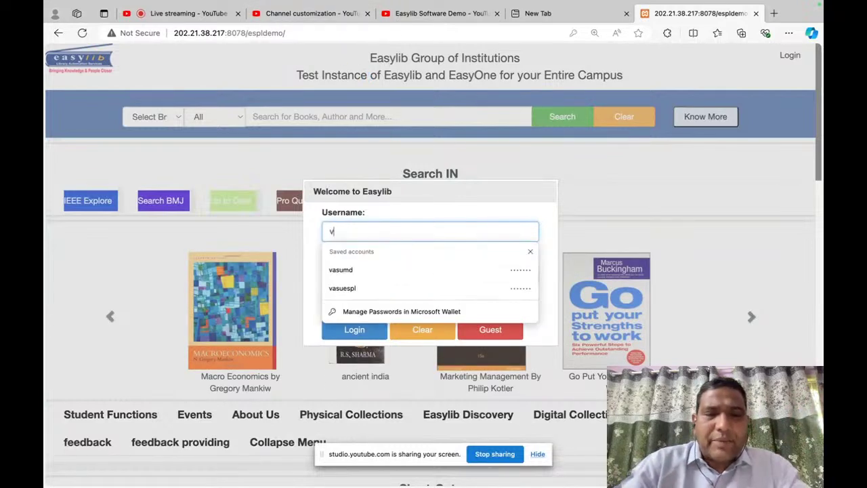
pyautogui.write('asumd')
pyautogui.press('Tab')
pyautogui.write('••')
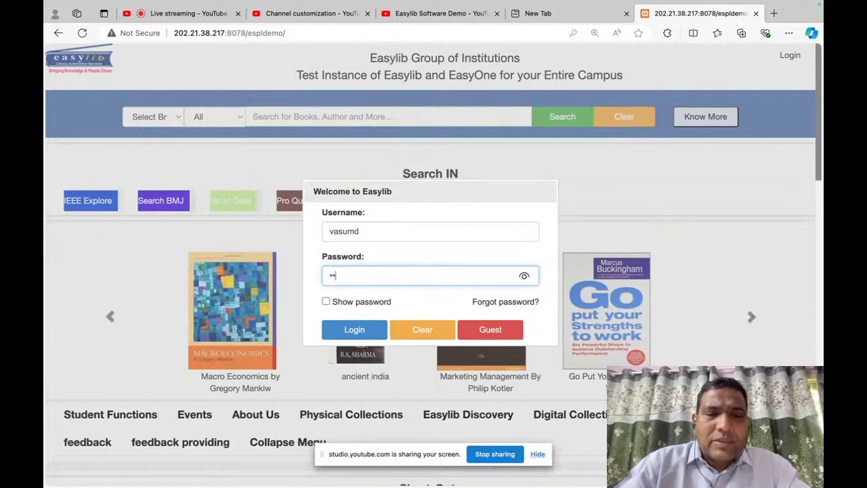
pyautogui.click(362, 329)
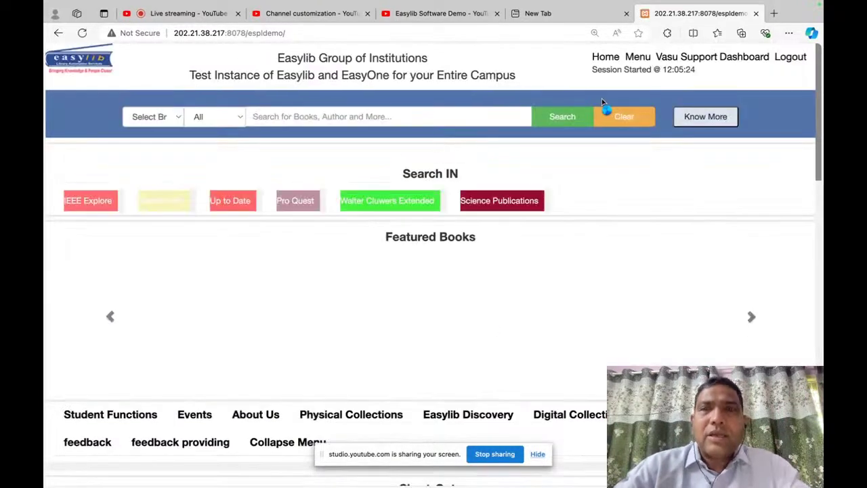
# Step: Open Catalogue and Accessioning from the modules list, then the Title Statistics report
pyautogui.click(633, 59)
pyautogui.hotkey('ctrl', 'f')
pyautogui.write('catalog')
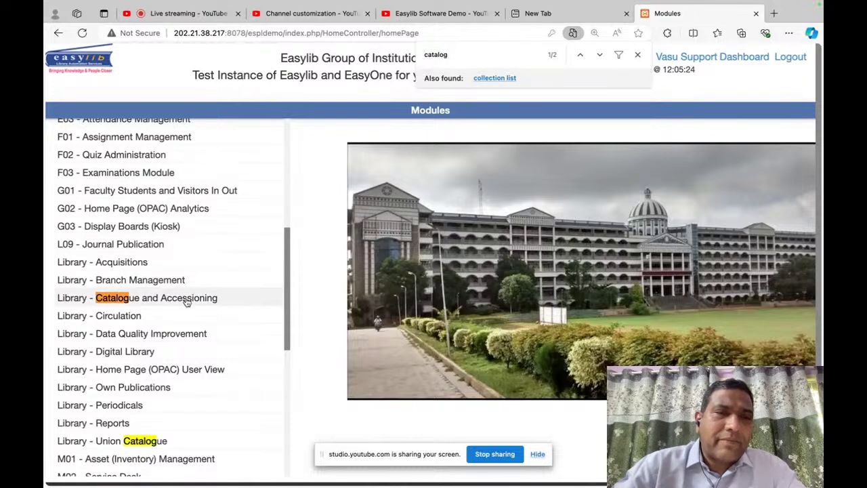
pyautogui.click(187, 301)
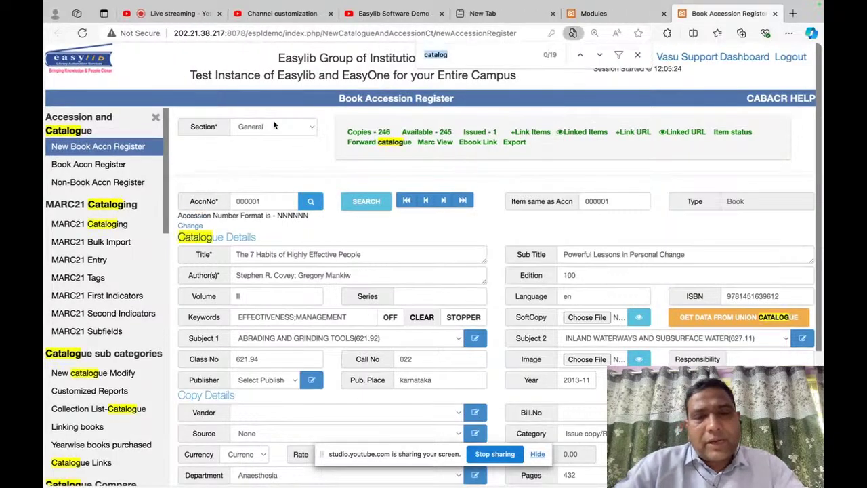
pyautogui.hotkey('ctrl', 'f')
pyautogui.write('title')
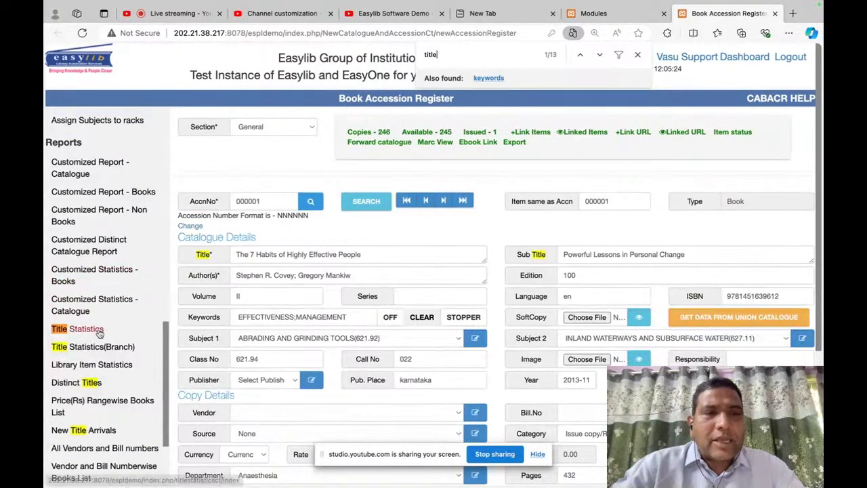
pyautogui.click(99, 332)
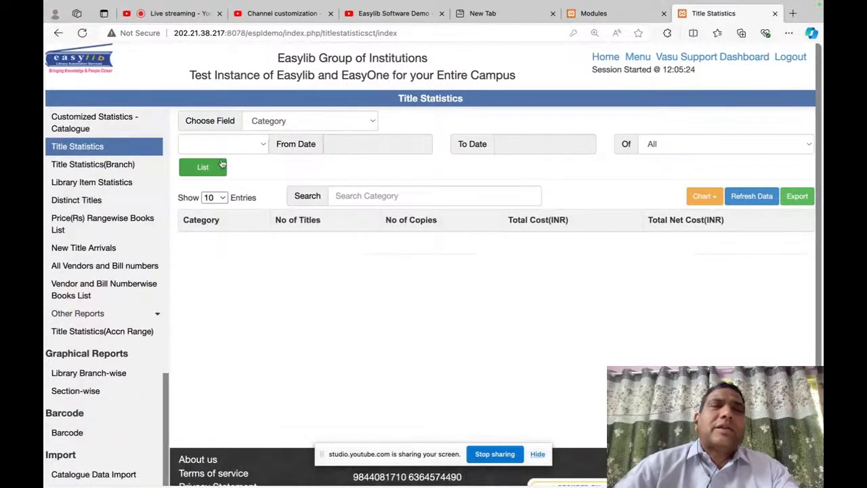
# Step: Filter Title Statistics on Accn Entry Date from 01-Aug-2020 to 13-Aug-2024
pyautogui.click(199, 171)
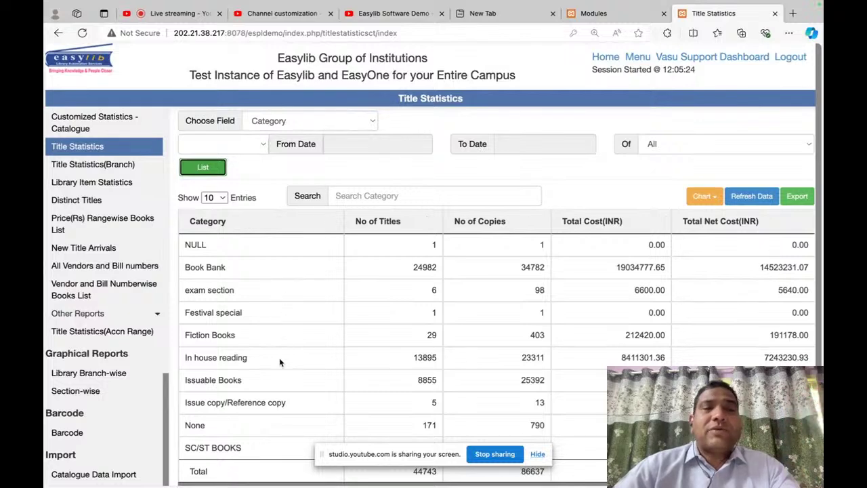
pyautogui.scroll(-3, 280, 357)
pyautogui.scroll(3, 279, 358)
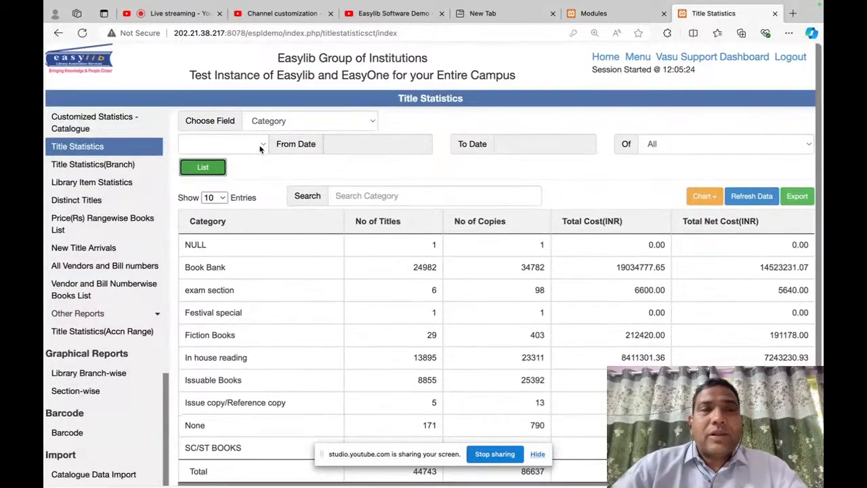
pyautogui.click(251, 145)
pyautogui.click(244, 160)
pyautogui.click(360, 148)
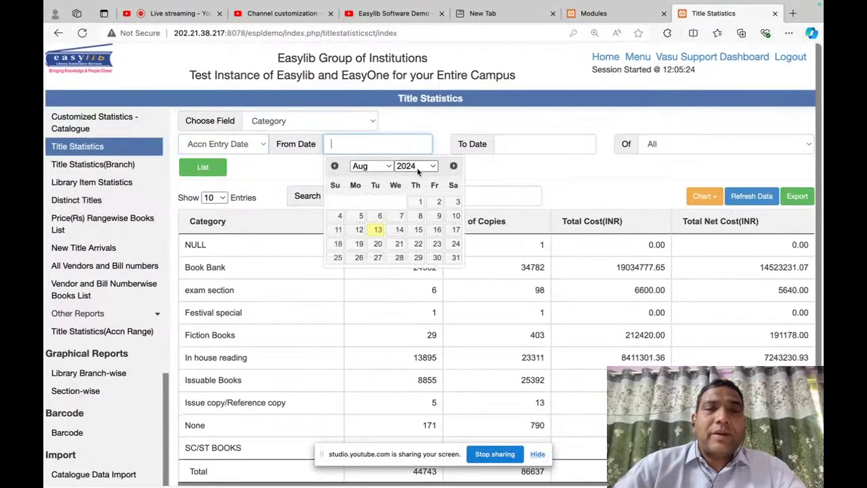
pyautogui.click(415, 166)
pyautogui.click(419, 114)
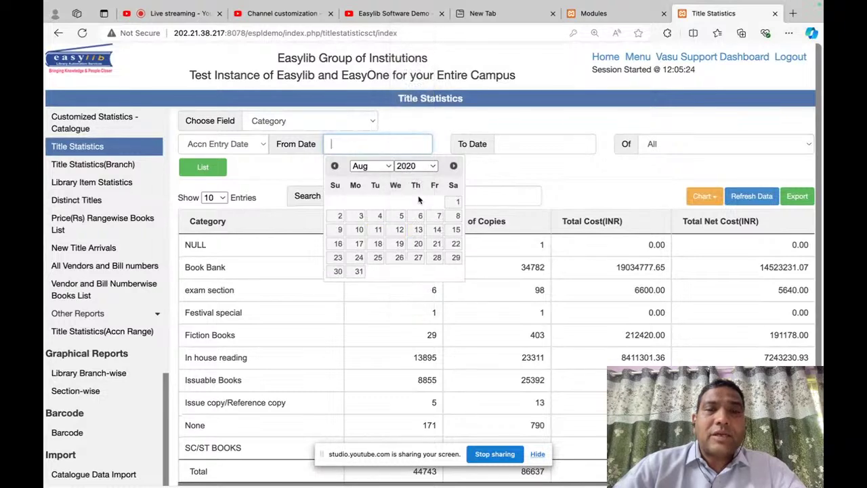
pyautogui.click(454, 202)
pyautogui.click(506, 150)
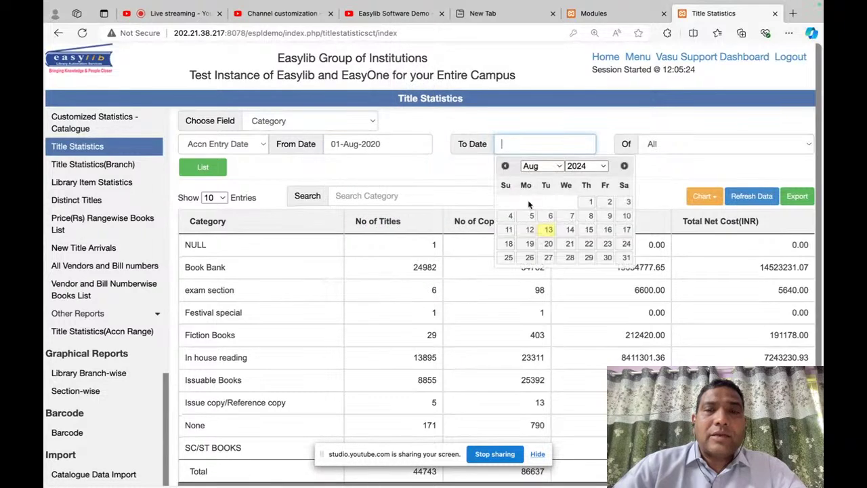
pyautogui.click(546, 232)
# Step: List the category-wise statistics for the date range, totalling 140 titles and 962 copies
pyautogui.click(197, 170)
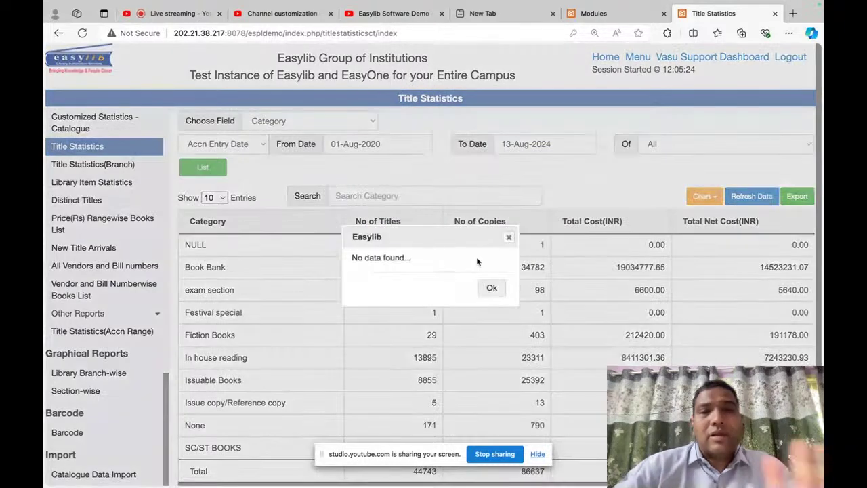
pyautogui.click(490, 286)
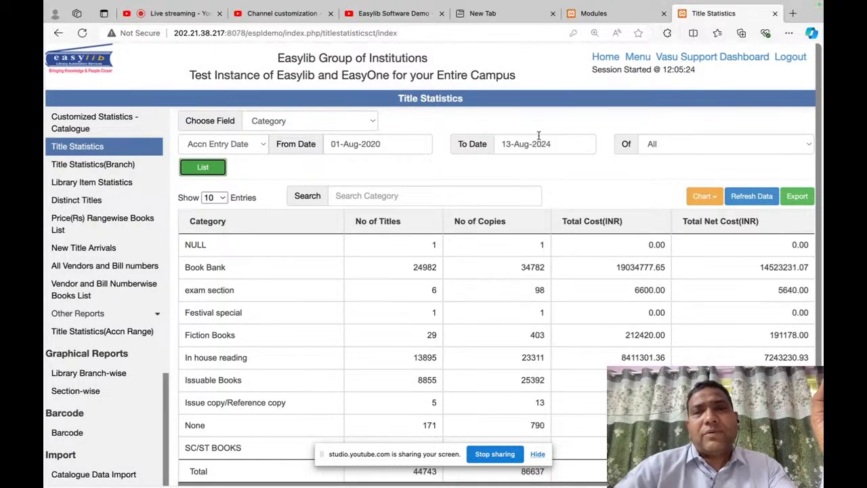
pyautogui.click(423, 145)
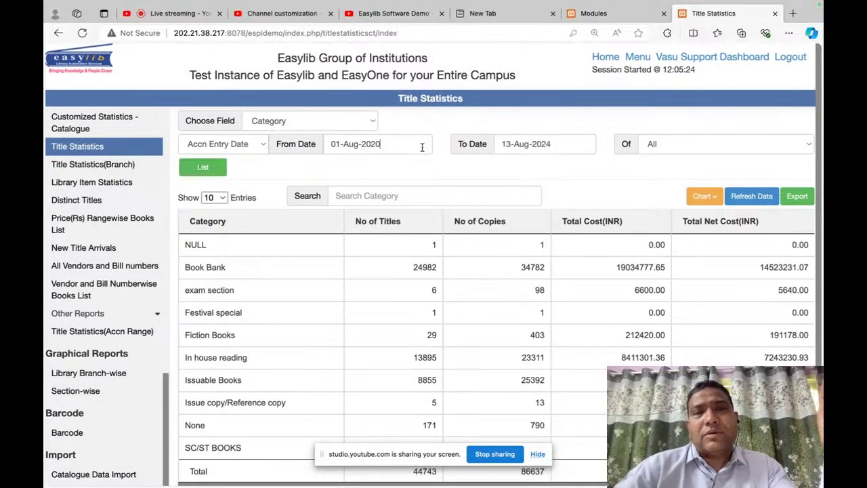
pyautogui.click(528, 164)
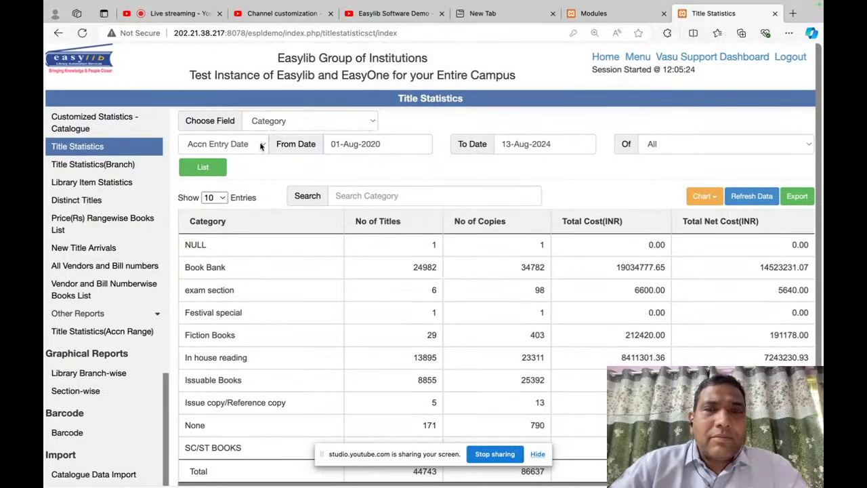
pyautogui.click(202, 168)
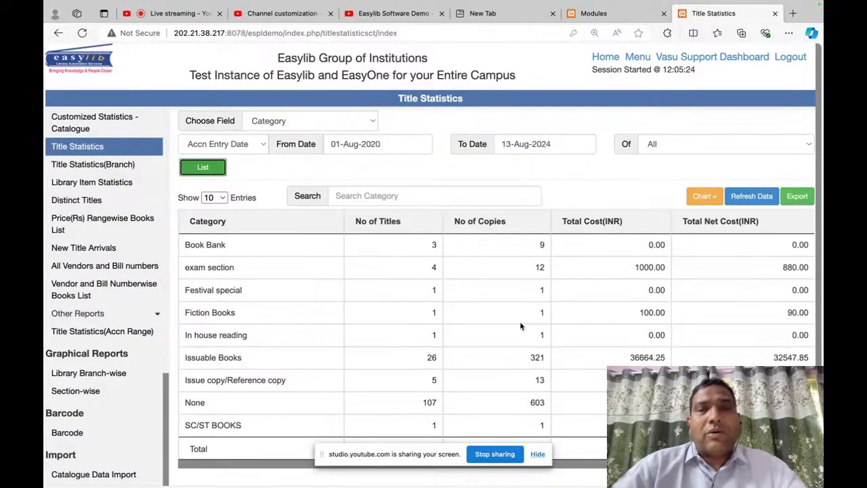
pyautogui.scroll(-2, 520, 321)
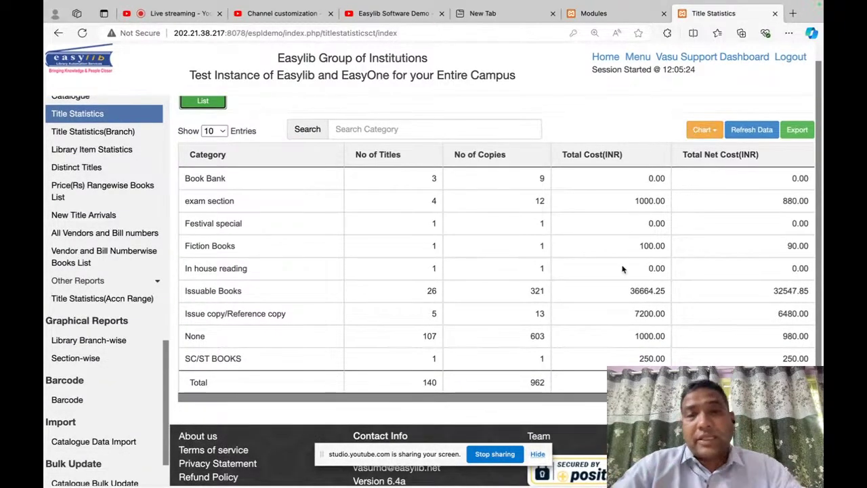
pyautogui.scroll(2, 406, 255)
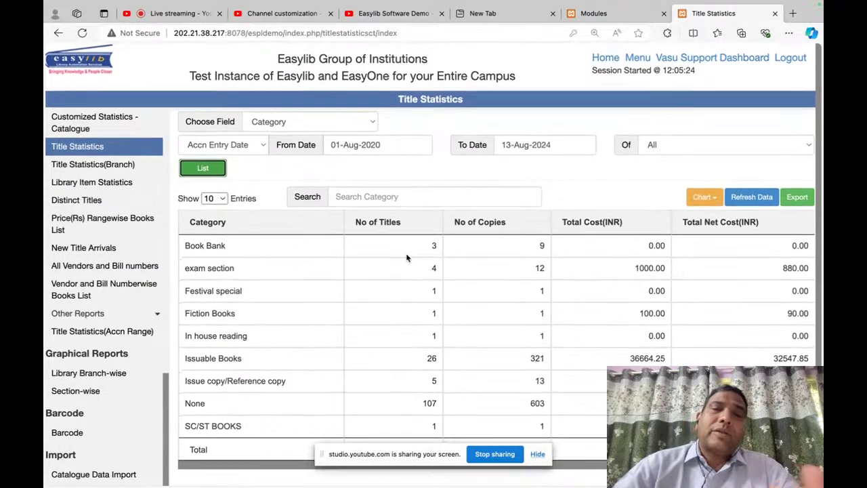
pyautogui.scroll(-3, 374, 297)
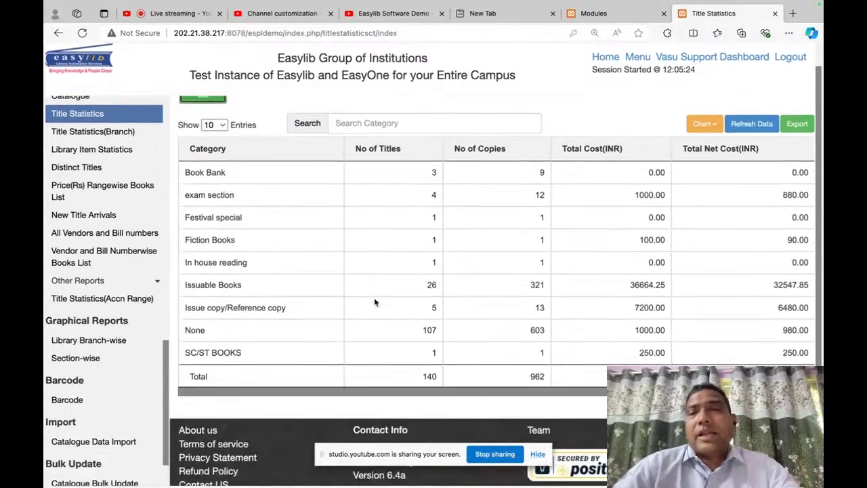
pyautogui.scroll(1, 374, 298)
pyautogui.scroll(-1, 374, 298)
pyautogui.scroll(3, 705, 97)
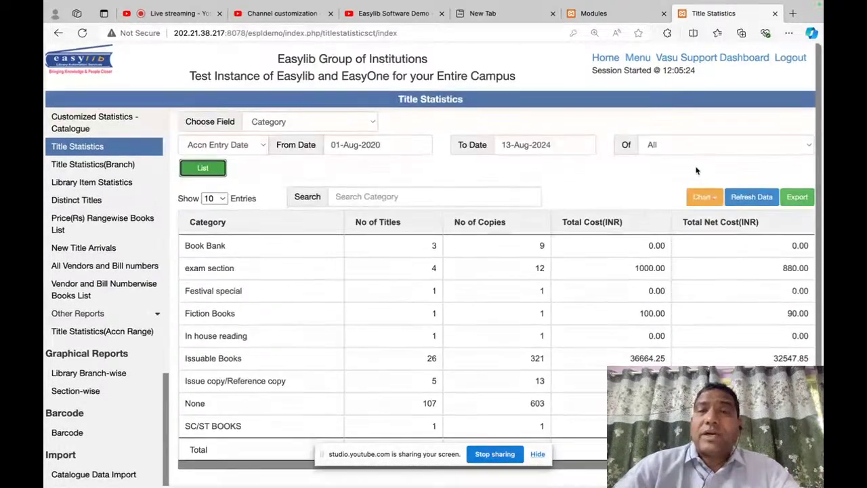
# Step: Show copies per category as a percentage pie chart
pyautogui.click(705, 196)
pyautogui.click(705, 218)
pyautogui.click(616, 221)
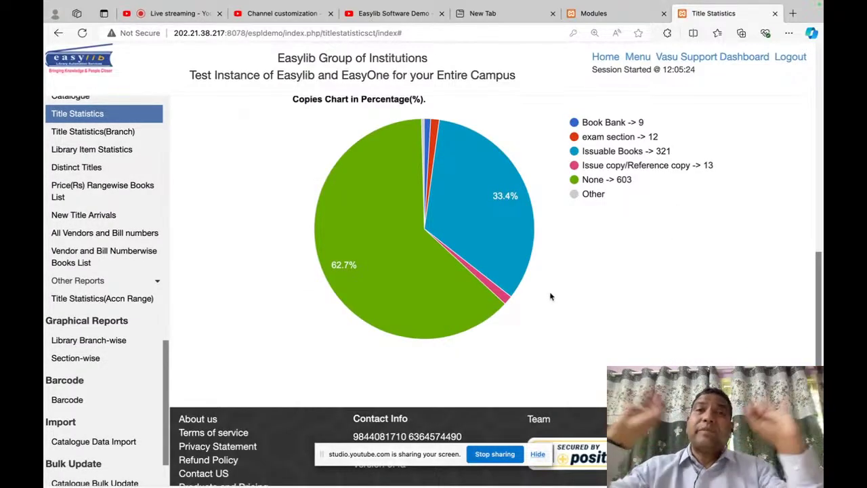
pyautogui.scroll(3, 568, 308)
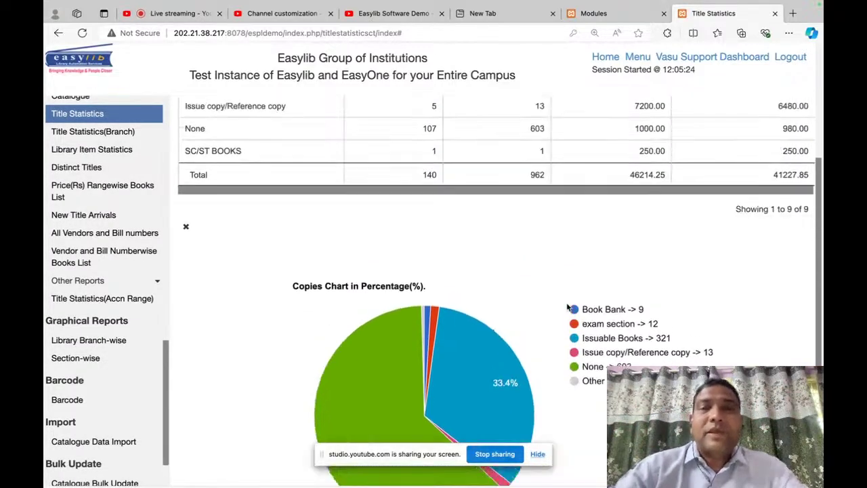
pyautogui.scroll(-4, 569, 305)
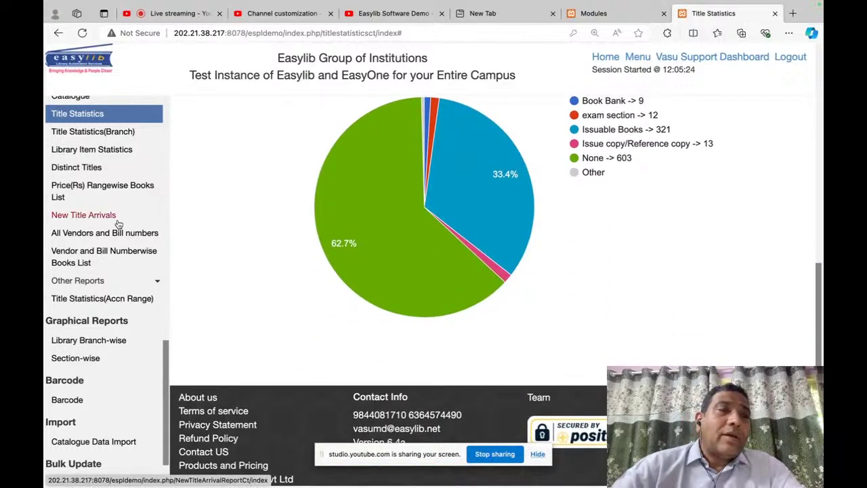
pyautogui.scroll(5, 100, 170)
pyautogui.scroll(1, 99, 170)
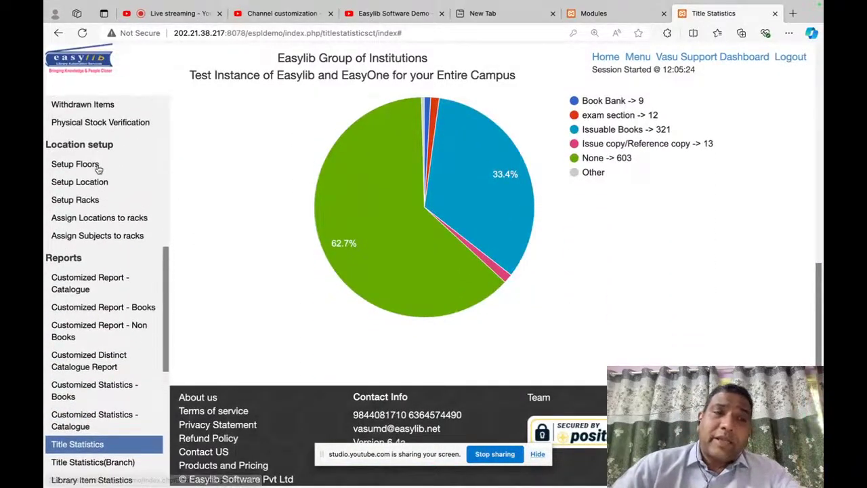
pyautogui.scroll(-8, 98, 172)
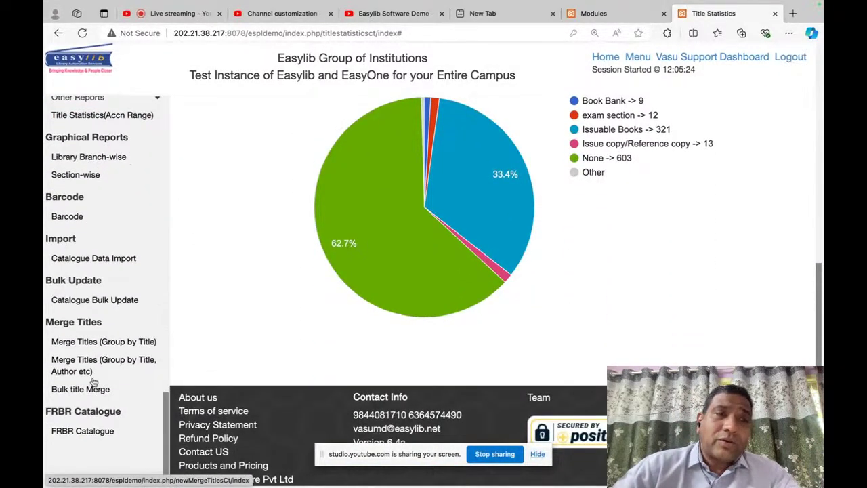
pyautogui.scroll(5, 125, 284)
pyautogui.scroll(1, 125, 283)
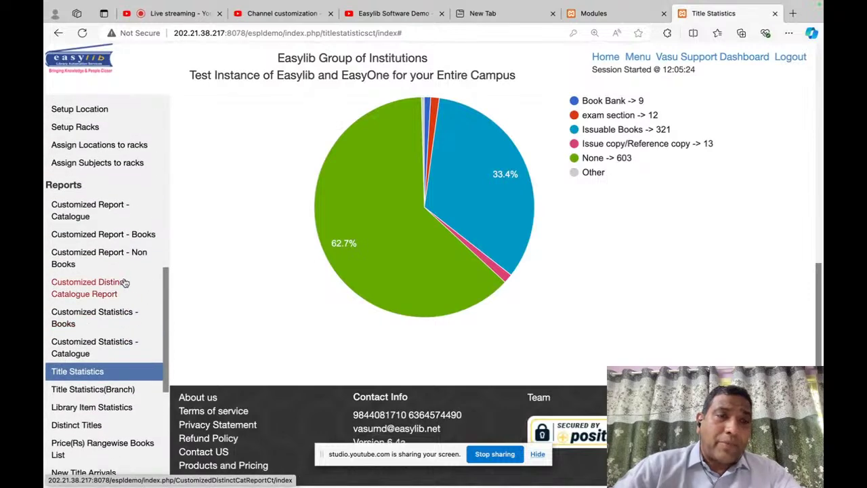
pyautogui.click(88, 236)
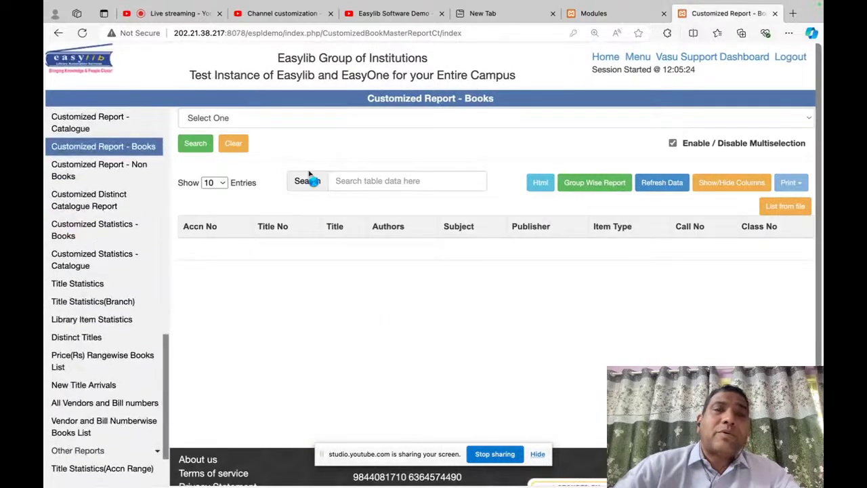
# Step: Filter Customized Report - Books on an Accn No range from 000100 to 000200
pyautogui.click(422, 122)
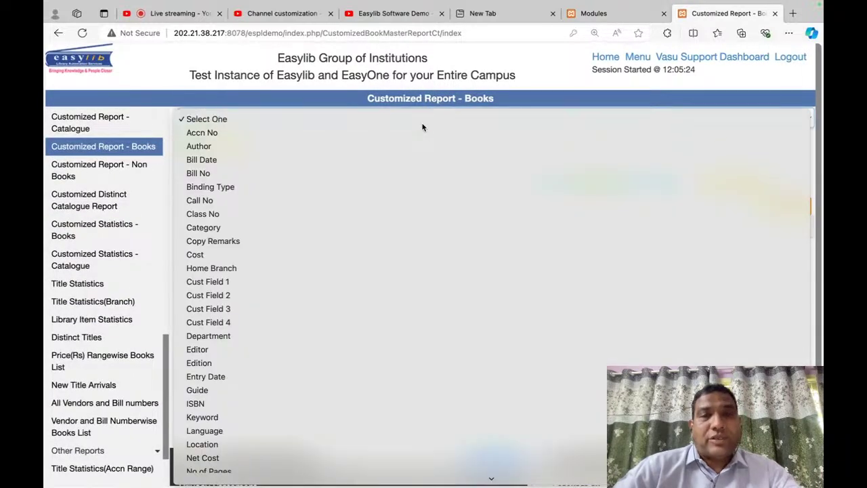
pyautogui.click(422, 126)
pyautogui.click(415, 123)
pyautogui.click(407, 134)
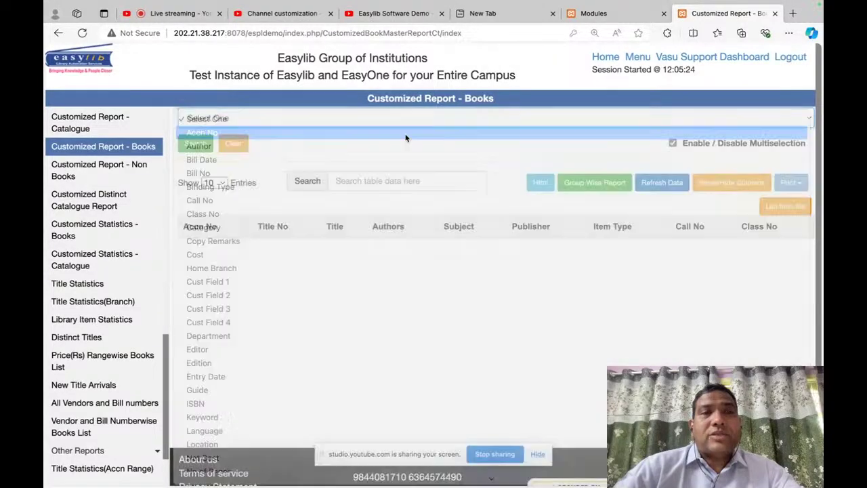
pyautogui.click(434, 163)
pyautogui.write('000100')
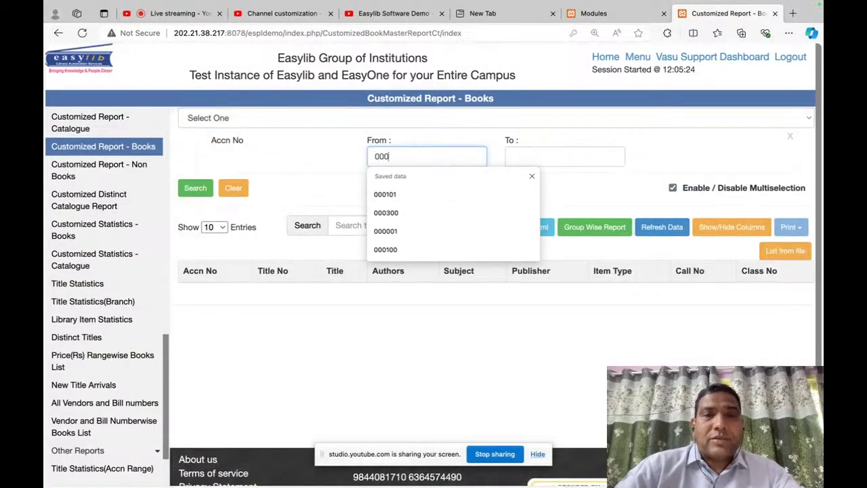
pyautogui.press('Tab')
pyautogui.write('000200')
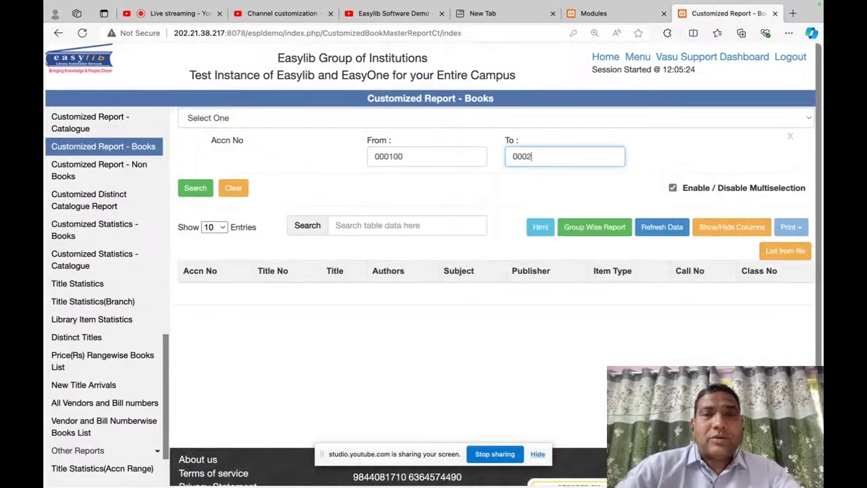
pyautogui.press('Tab')
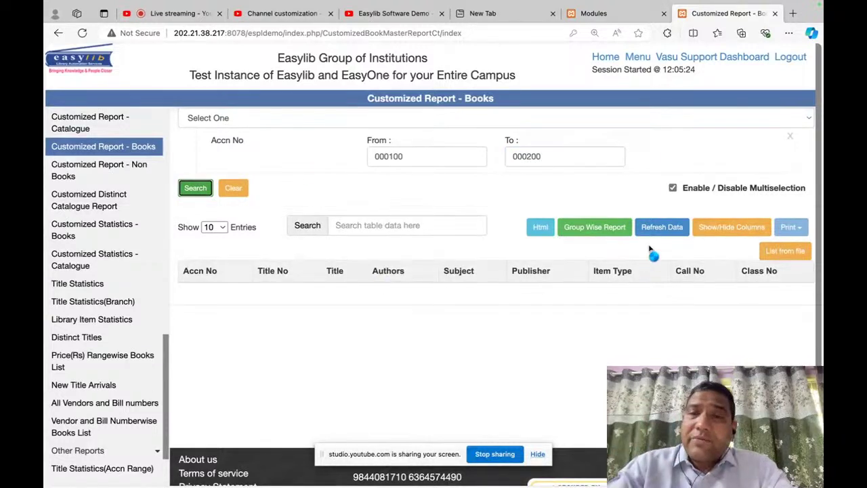
# Step: Refresh the report data and dismiss the success message
pyautogui.click(662, 227)
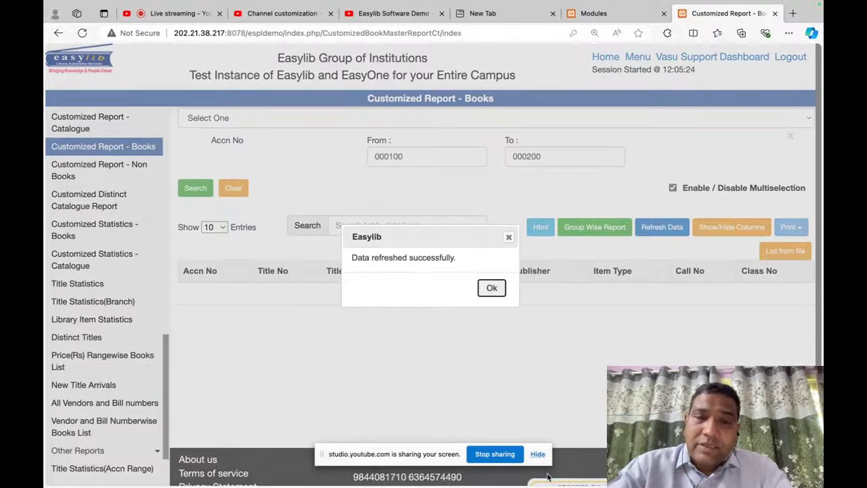
pyautogui.click(492, 288)
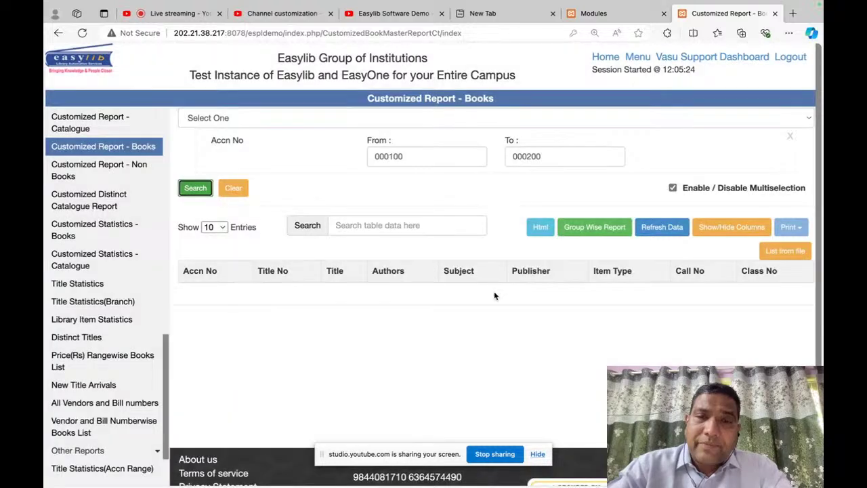
pyautogui.click(537, 455)
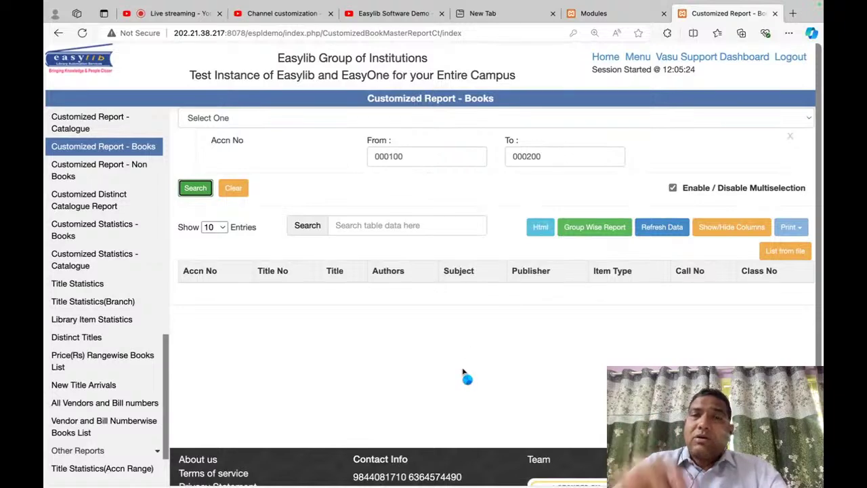
# Step: Return to the books report, rerun its Accn No search, and open the Support Dashboard
pyautogui.click(622, 16)
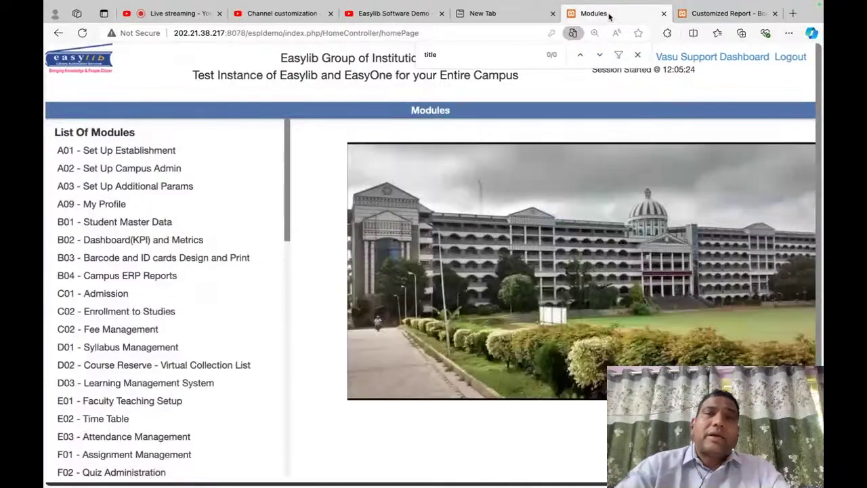
pyautogui.click(708, 17)
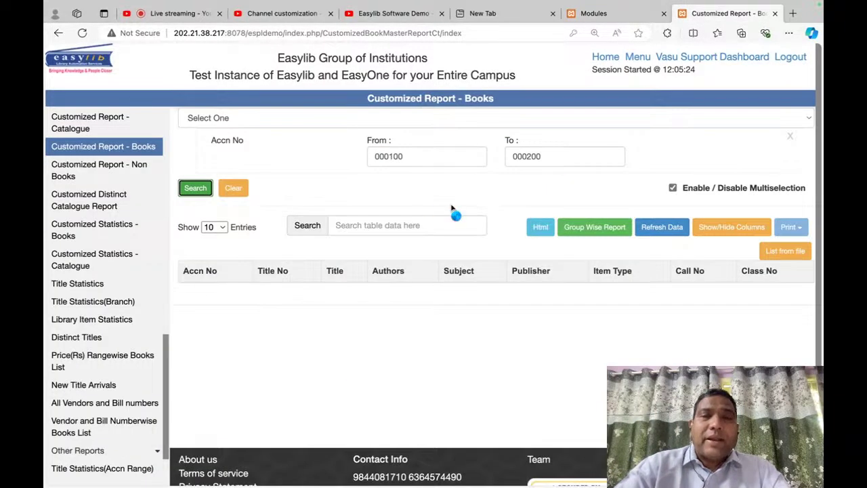
pyautogui.click(201, 192)
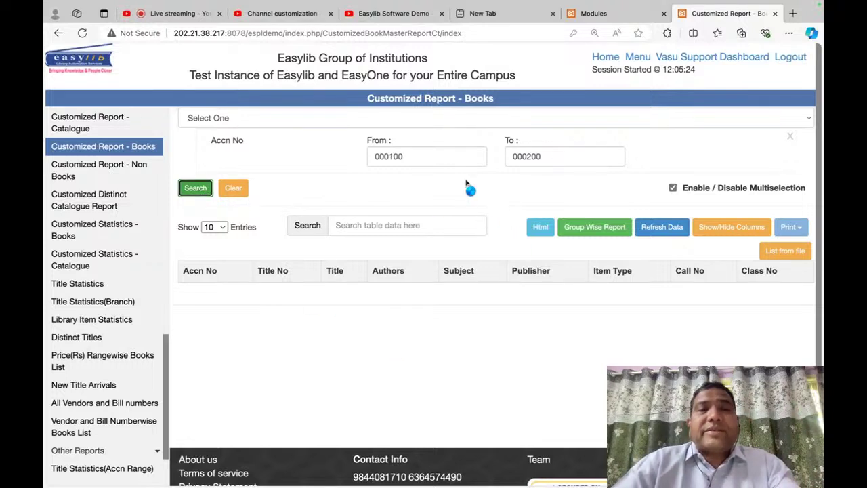
pyautogui.click(700, 57)
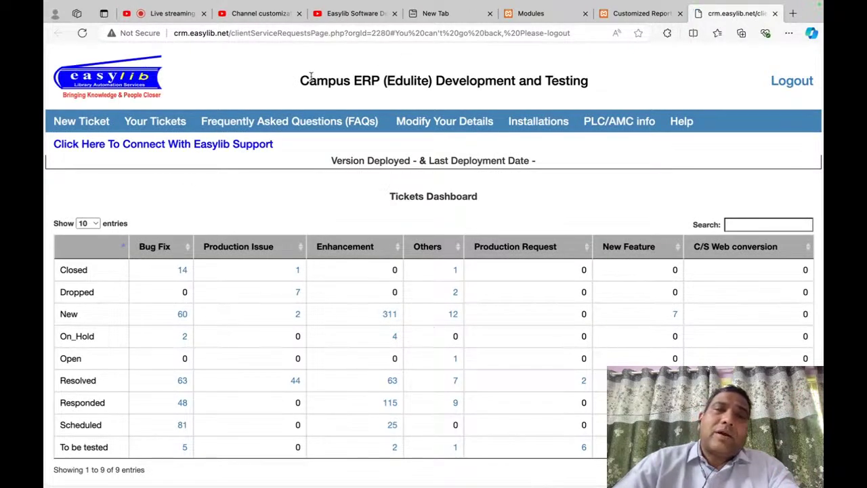
# Step: Open a new support ticket form, dismissing the saved-info suggestions
pyautogui.moveTo(293, 87); pyautogui.dragTo(630, 83)
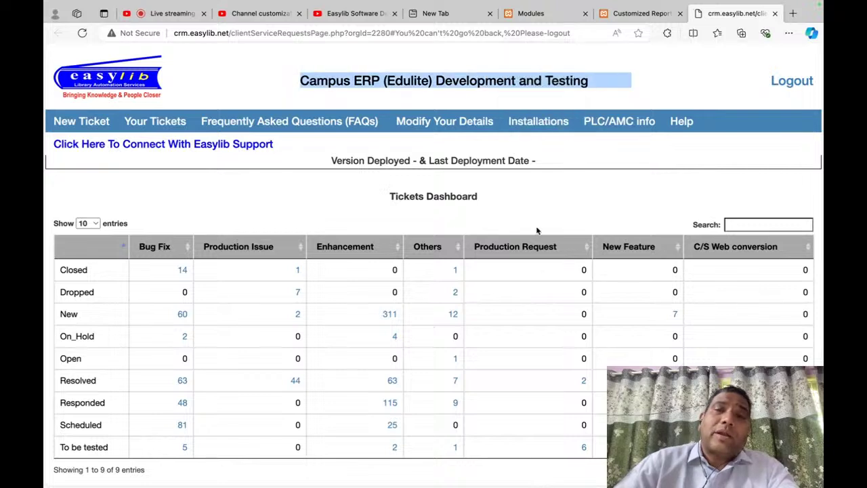
pyautogui.click(537, 229)
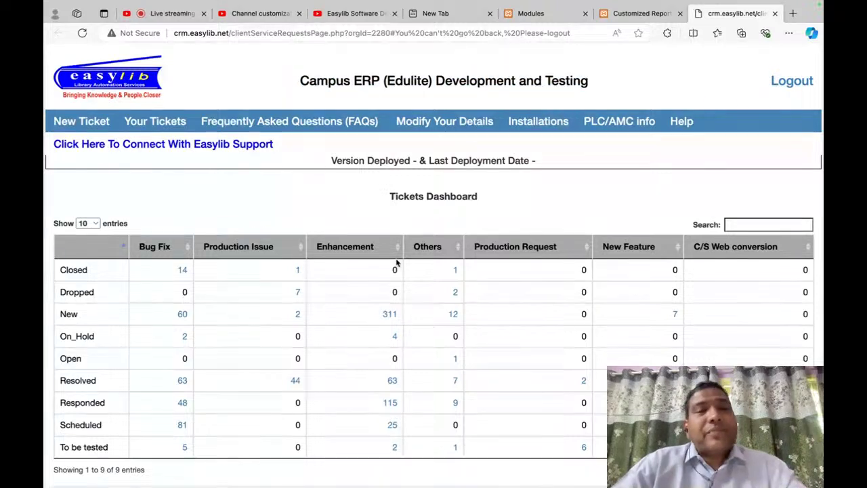
pyautogui.click(95, 122)
pyautogui.click(207, 174)
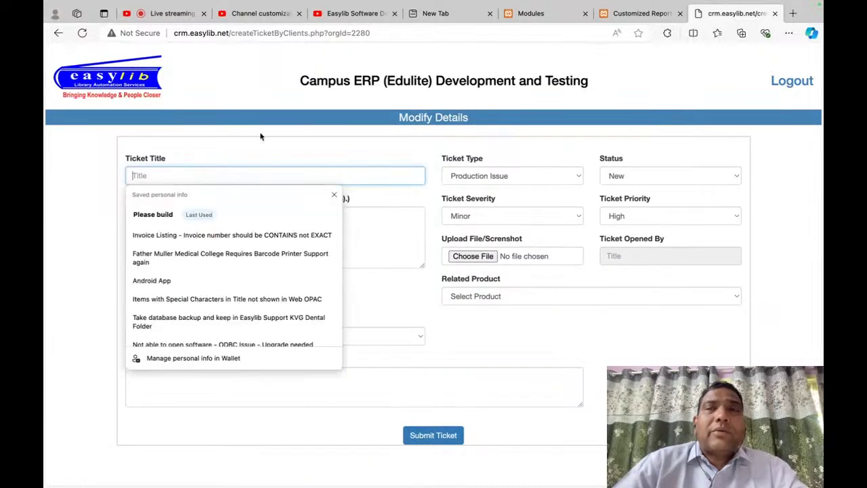
pyautogui.click(625, 16)
pyautogui.click(737, 13)
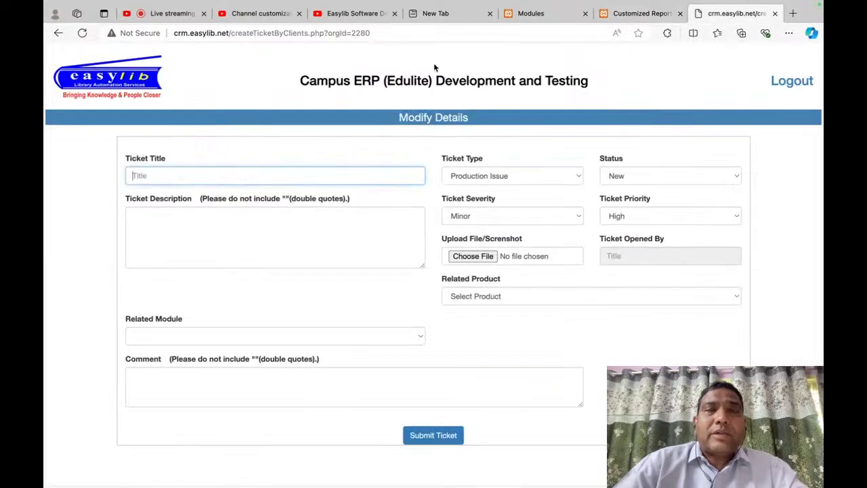
# Step: Submit a ticket titled 'Customized Report is slow. Please check' with the title reused as description
pyautogui.click(231, 174)
pyautogui.write('Cus')
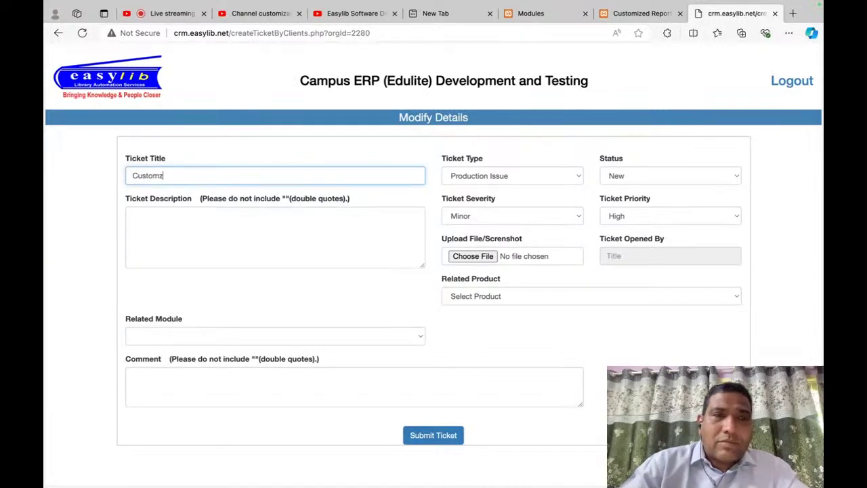
pyautogui.write('tomized Report is slow. Ple')
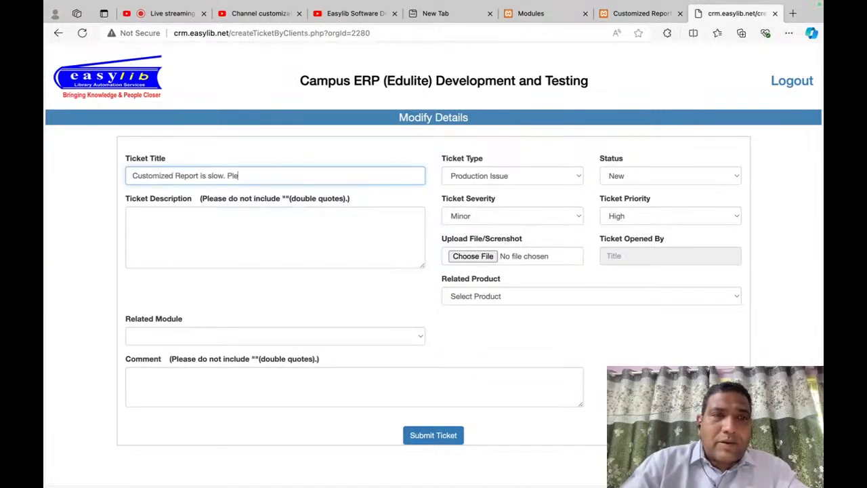
pyautogui.write('ase check.')
pyautogui.hotkey('ctrl', 'a')
pyautogui.hotkey('ctrl', 'c')
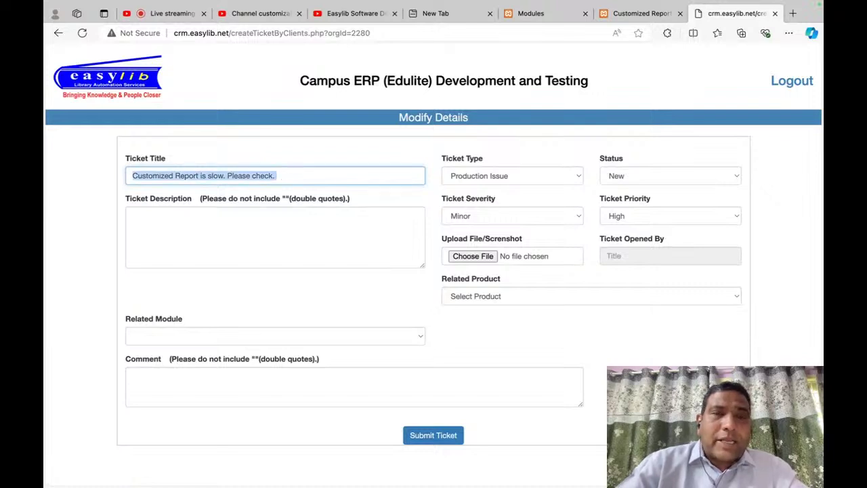
pyautogui.click(226, 240)
pyautogui.hotkey('ctrl', 'v')
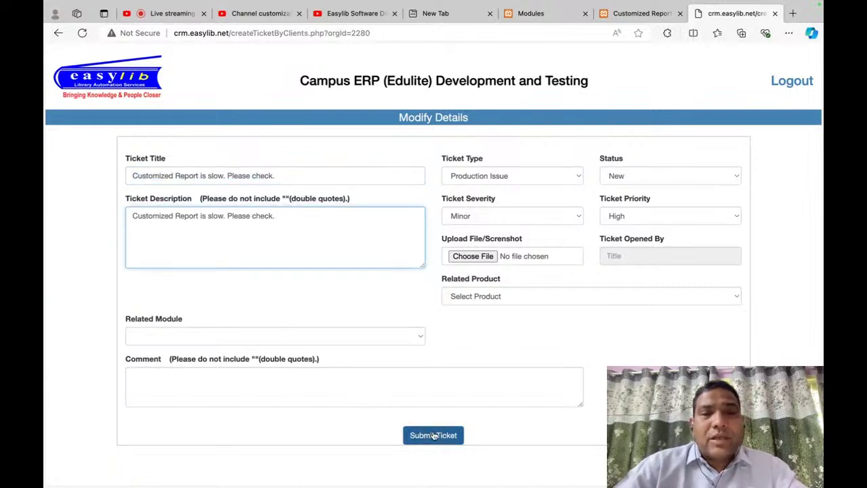
pyautogui.click(433, 435)
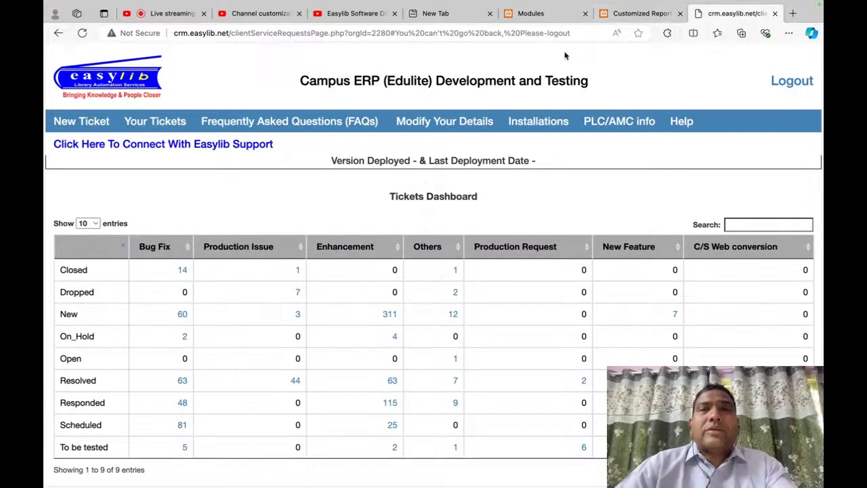
# Step: Close the old report tab and reopen Customized Report - Books via Catalogue and Accessioning
pyautogui.click(642, 13)
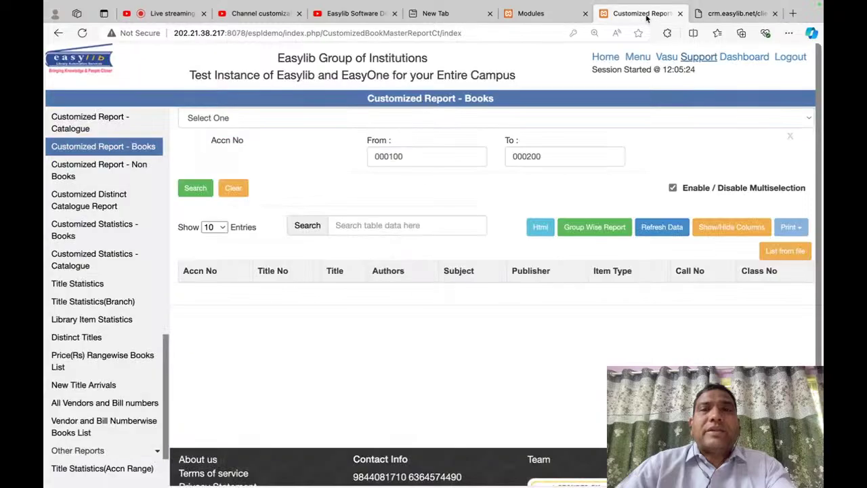
pyautogui.click(680, 14)
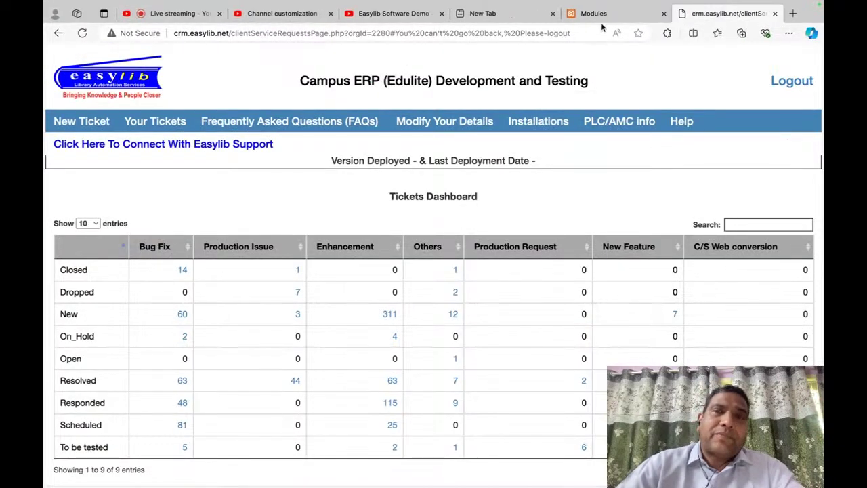
pyautogui.click(603, 13)
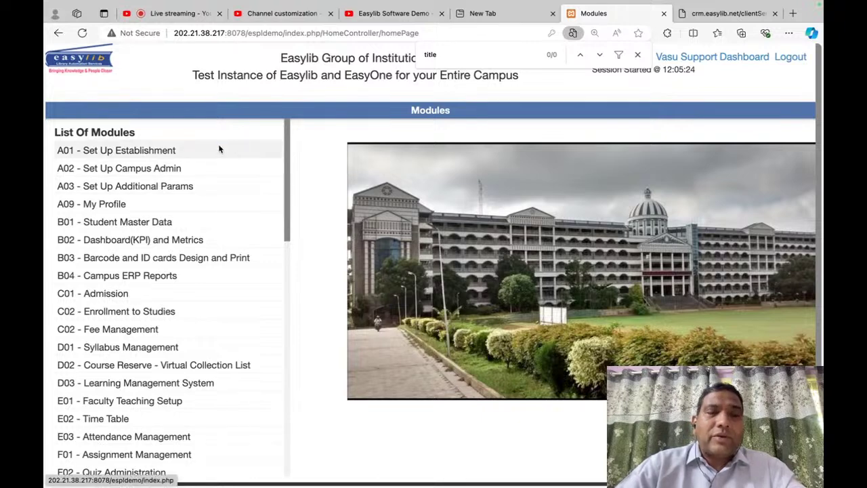
pyautogui.write('catalo')
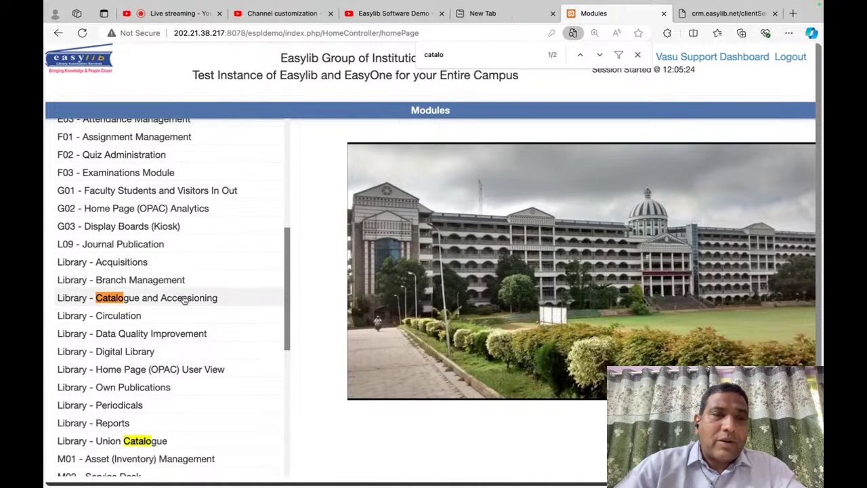
pyautogui.click(180, 298)
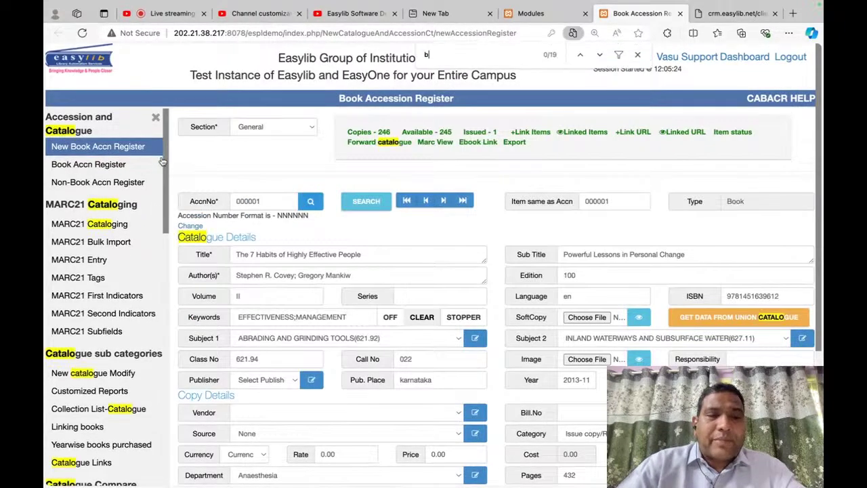
pyautogui.scroll(-10, 129, 291)
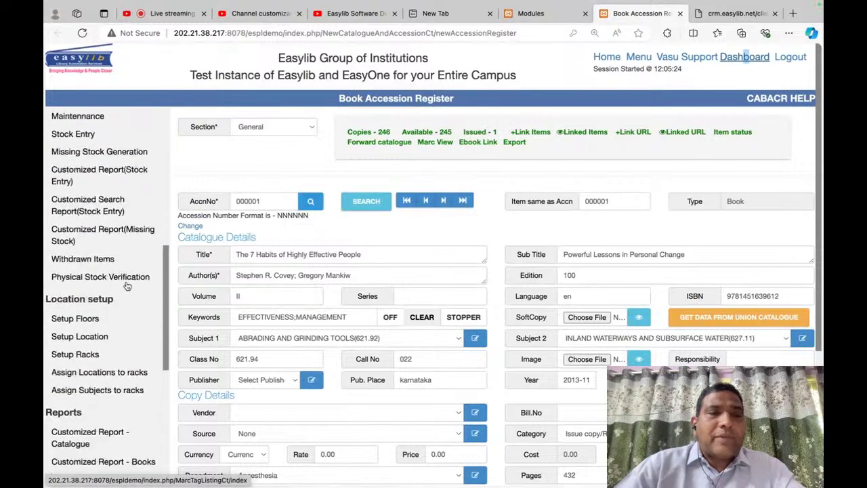
pyautogui.scroll(-2, 126, 286)
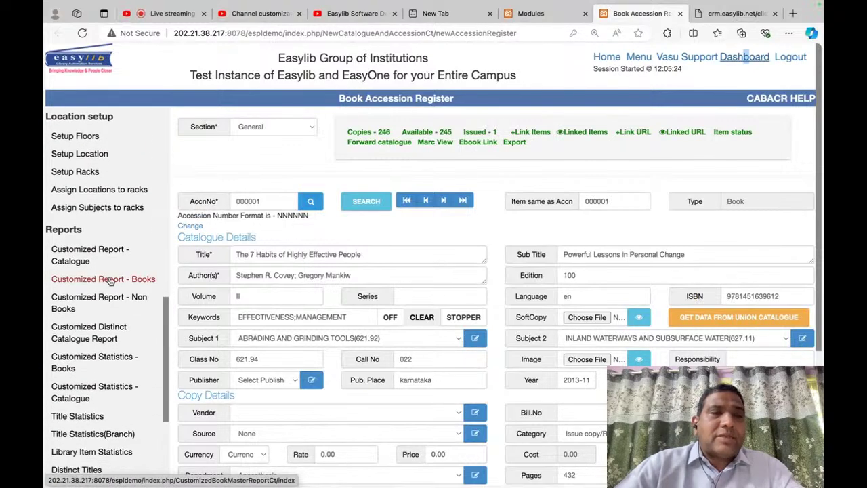
pyautogui.click(81, 278)
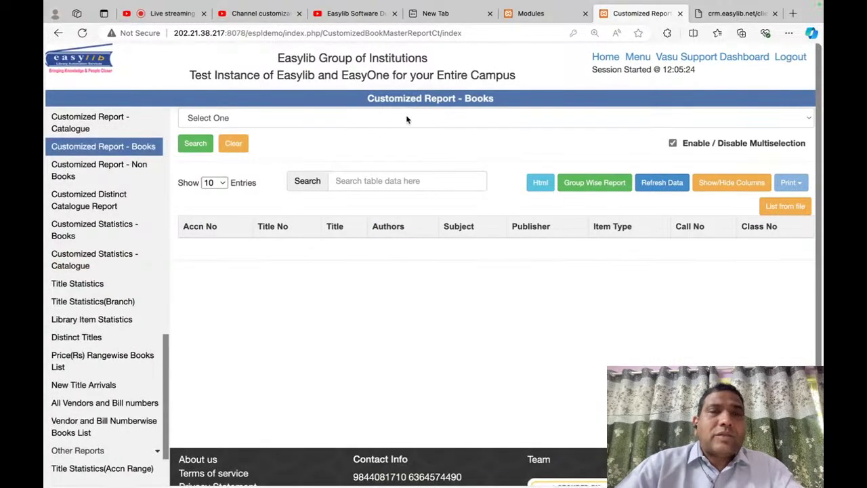
pyautogui.click(406, 116)
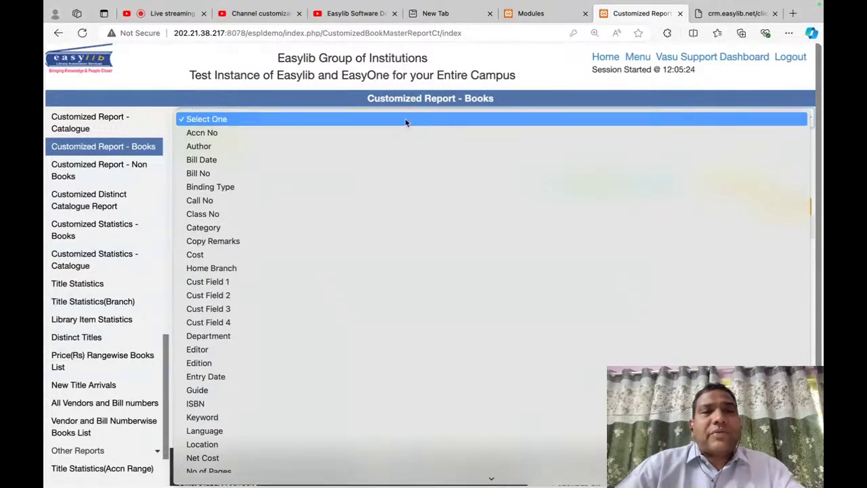
pyautogui.click(409, 119)
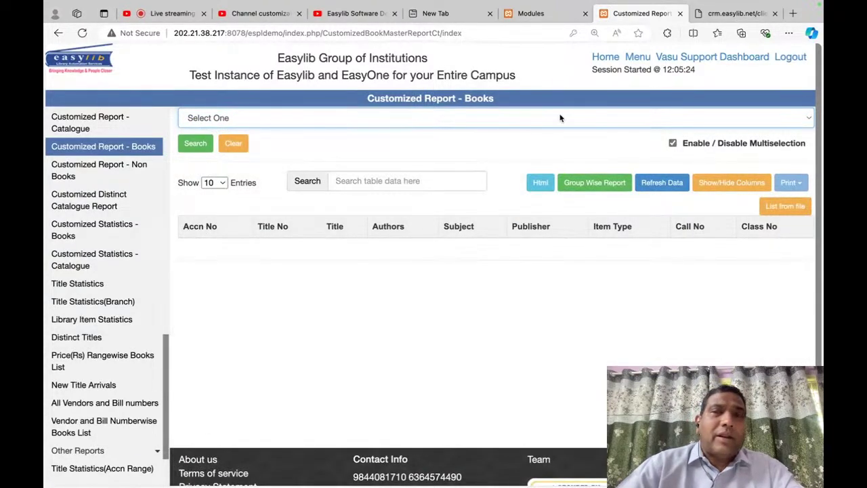
# Step: Find and open the R05 Member Clubs and Subscriptions module from the Modules page
pyautogui.click(551, 19)
pyautogui.write('member')
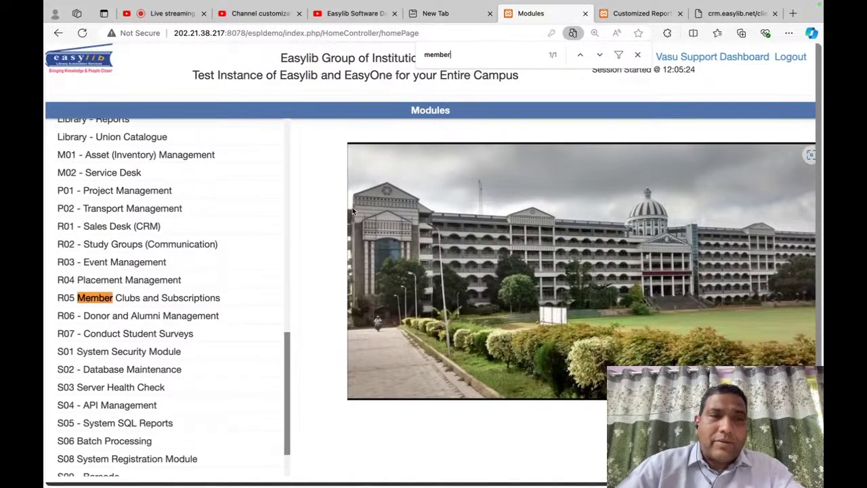
pyautogui.click(180, 297)
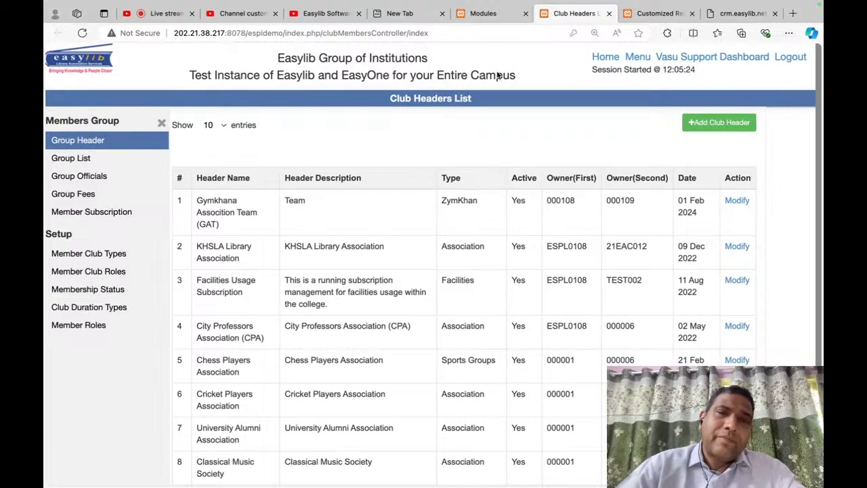
# Step: Look over the Club Headers List, then bring the Modules page back to the front
pyautogui.press('super+Tab')
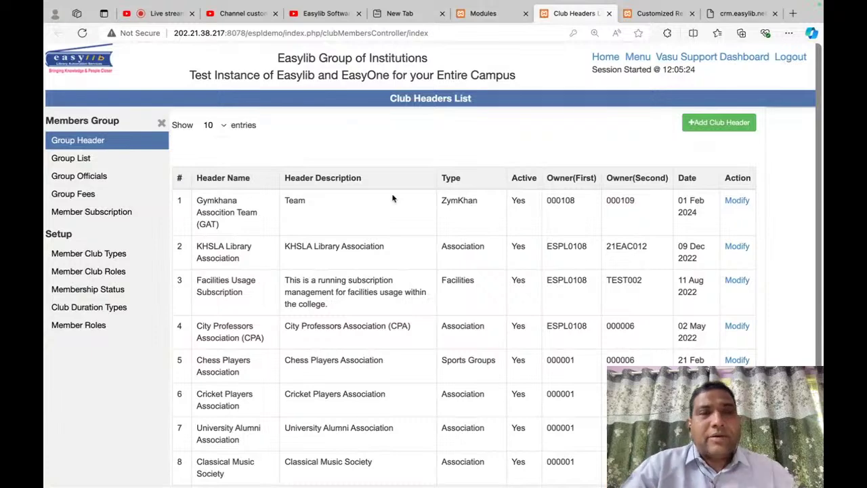
pyautogui.click(486, 13)
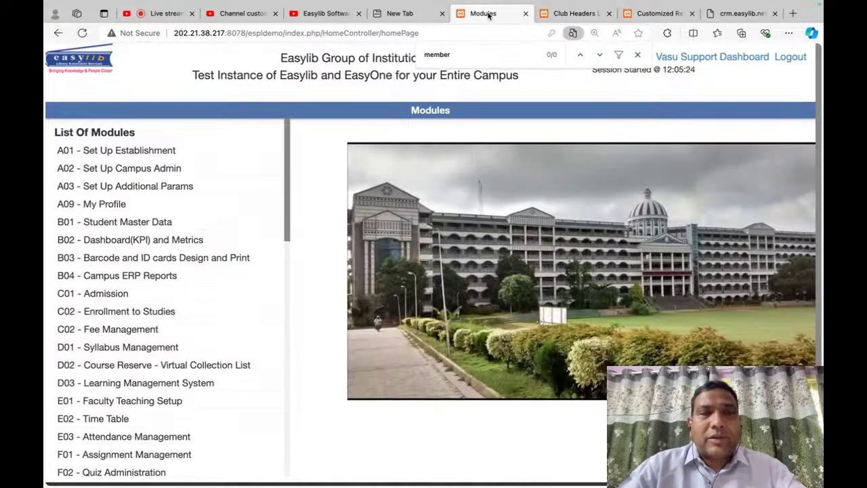
# Step: Filter modules by 'student', open B01 Student Master Data, then its Members Entry Screen
pyautogui.write('student')
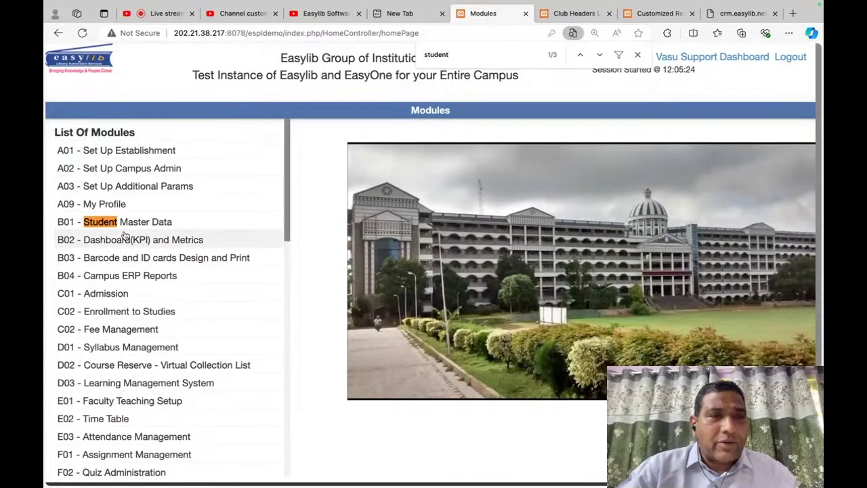
pyautogui.click(144, 223)
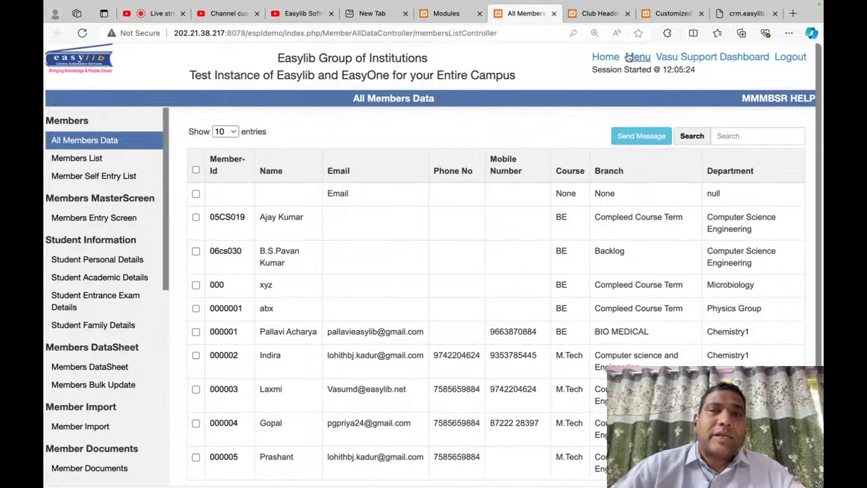
pyautogui.click(95, 218)
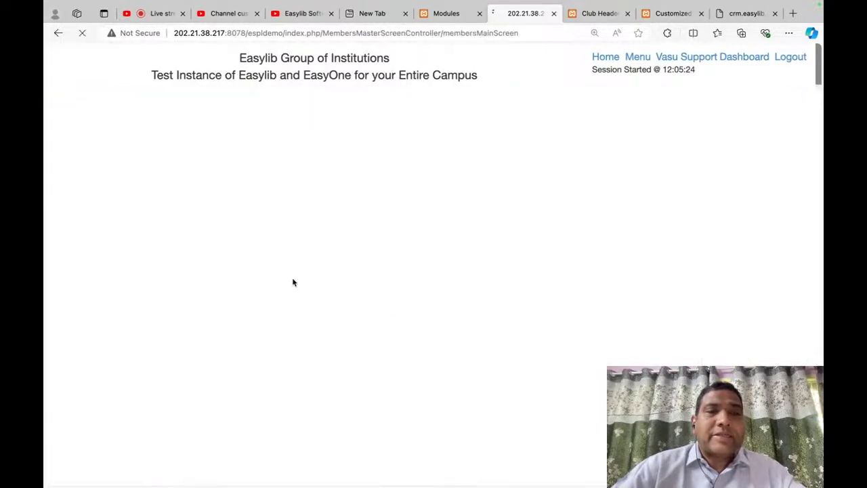
# Step: Look up a member by their Member Id on the Member Entry Screen
pyautogui.click(590, 151)
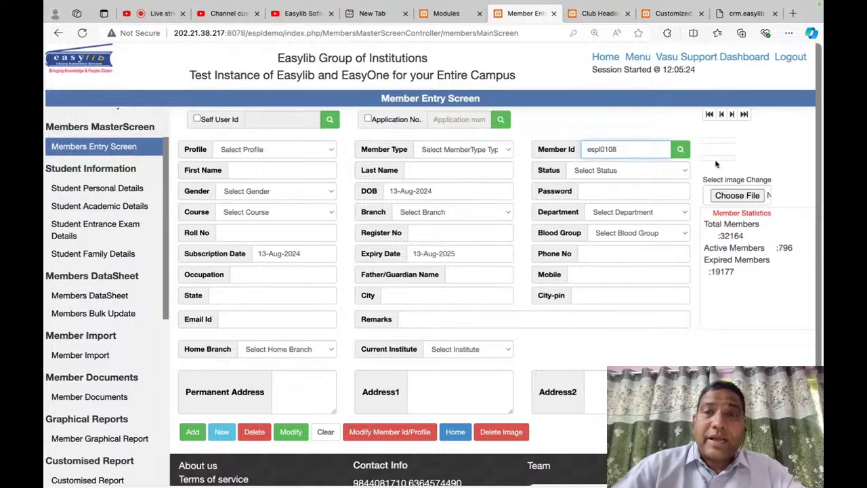
pyautogui.write('espl0108')
pyautogui.click(680, 149)
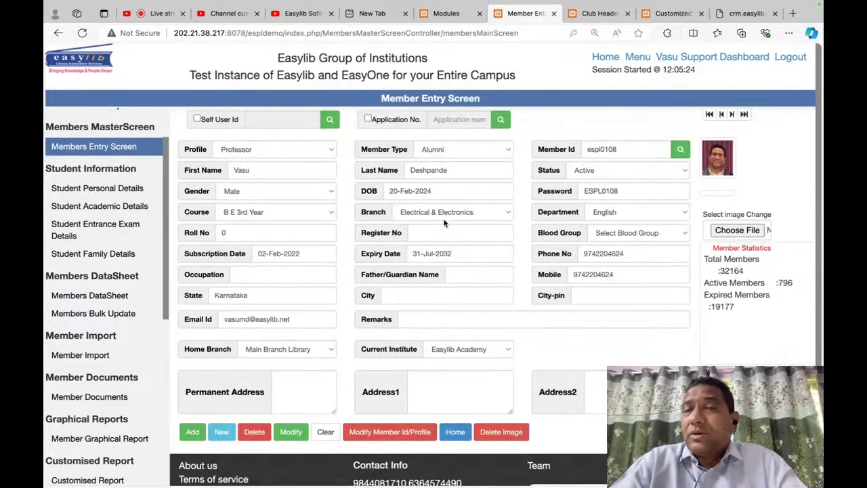
# Step: Select the Member Id value, dismiss the context menu, and start a page search
pyautogui.doubleClick(653, 147)
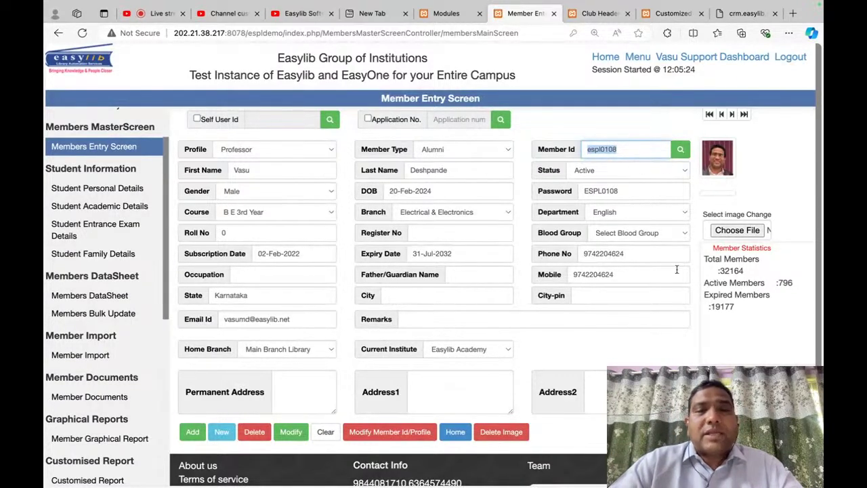
pyautogui.rightClick(659, 346)
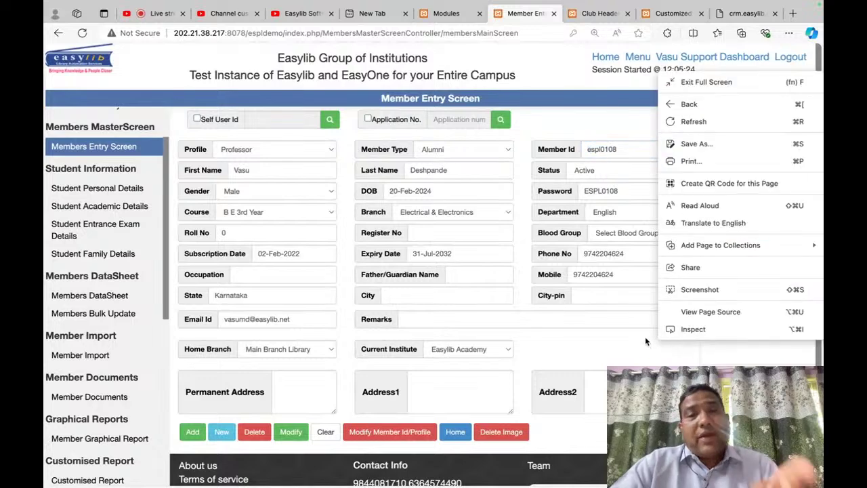
pyautogui.click(646, 343)
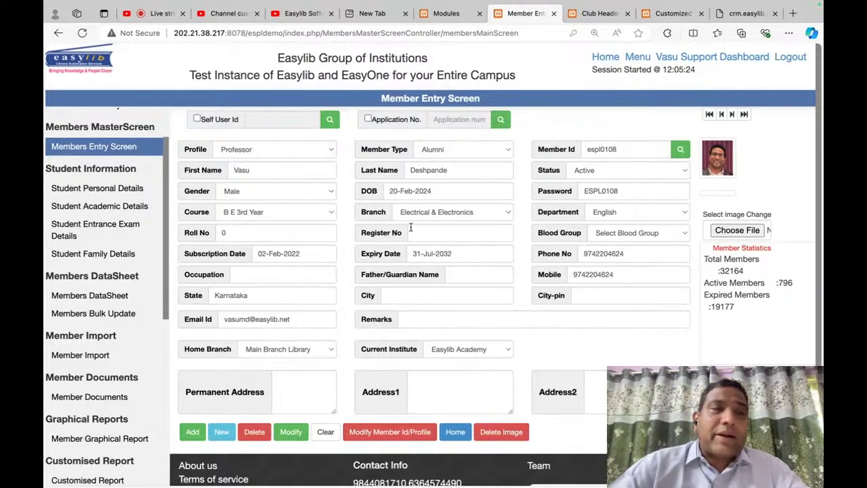
pyautogui.hotkey('ctrl', 'f')
# Step: Search for 'import' and open the Member Import page
pyautogui.write('import')
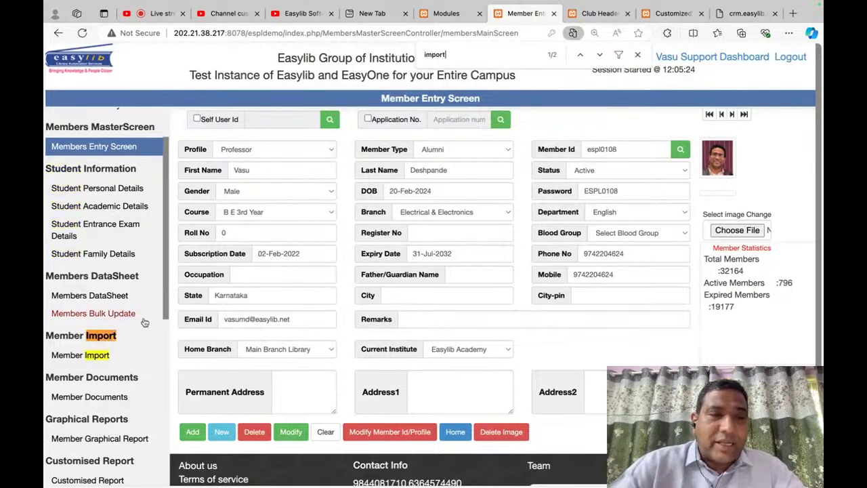
pyautogui.click(96, 356)
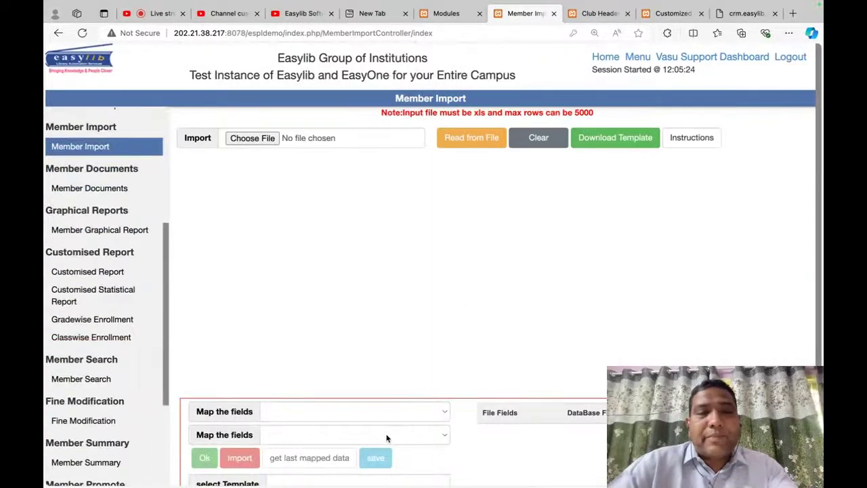
pyautogui.scroll(-3, 403, 314)
pyautogui.scroll(3, 424, 120)
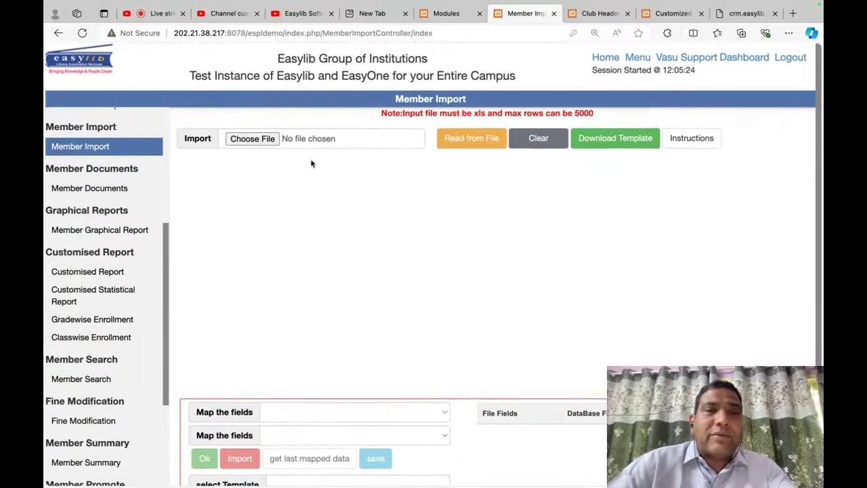
# Step: Download the member import template and show memberimporttemplate (3).xlsx in Finder
pyautogui.click(616, 138)
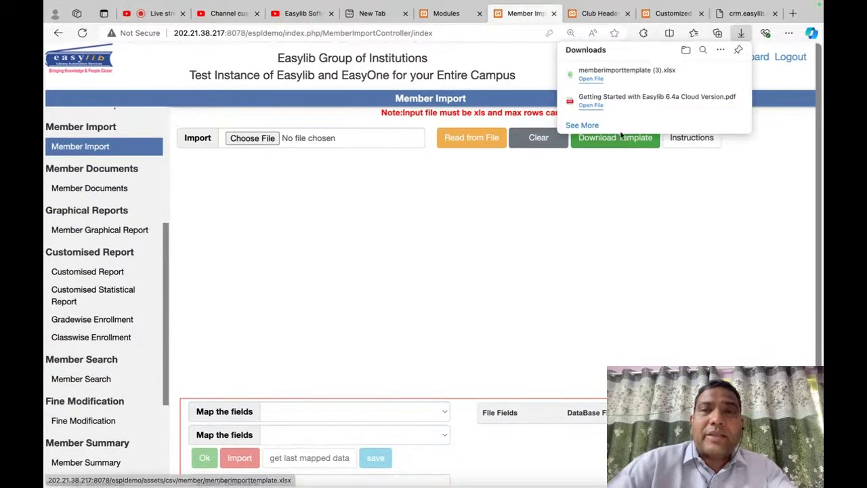
pyautogui.moveTo(678, 80)
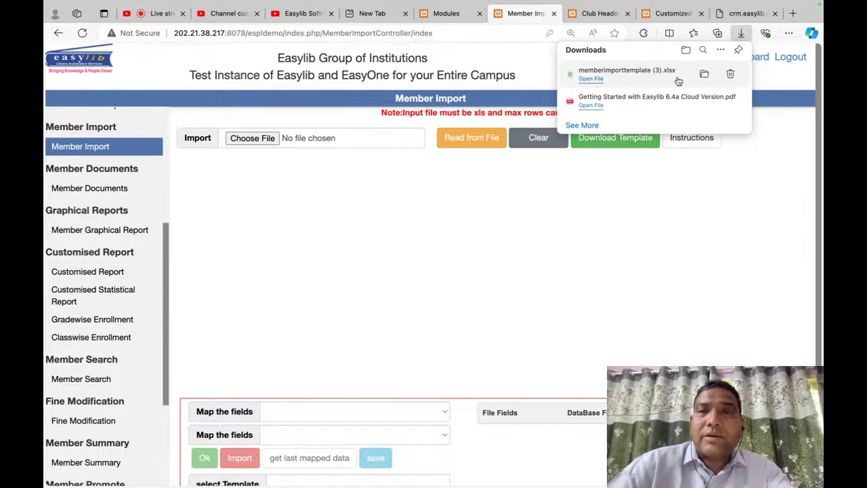
pyautogui.click(707, 76)
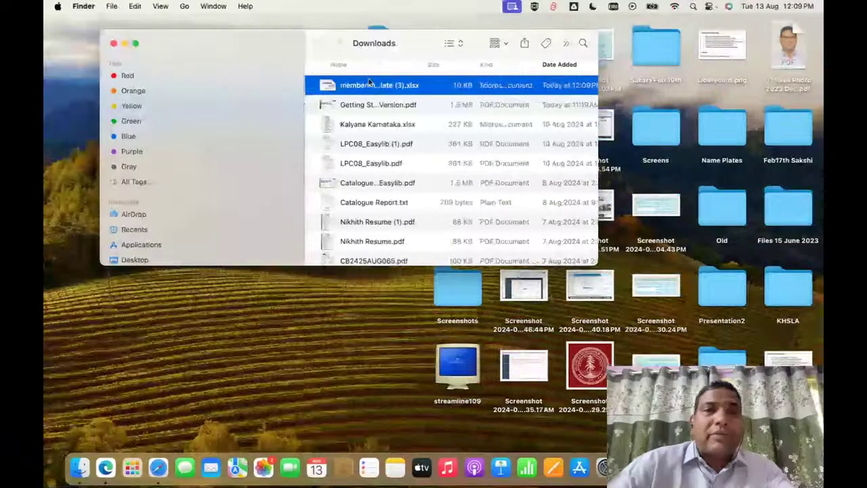
# Step: Open memberimporttemplate (3).xlsx from Finder with LibreOffice
pyautogui.rightClick(371, 83)
pyautogui.moveTo(415, 97)
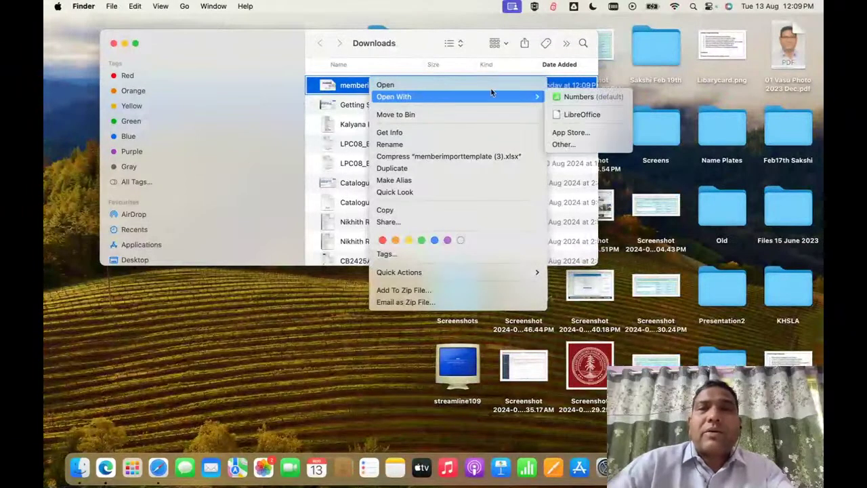
pyautogui.click(577, 114)
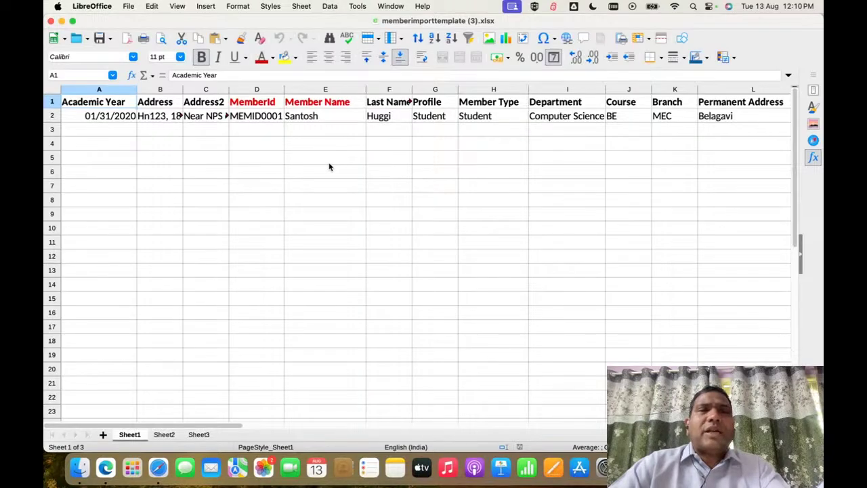
# Step: Review the template's sample MemberId, Member Name header and Expiry Date value
pyautogui.hscroll(4, 368, 142)
pyautogui.hscroll(-4, 368, 141)
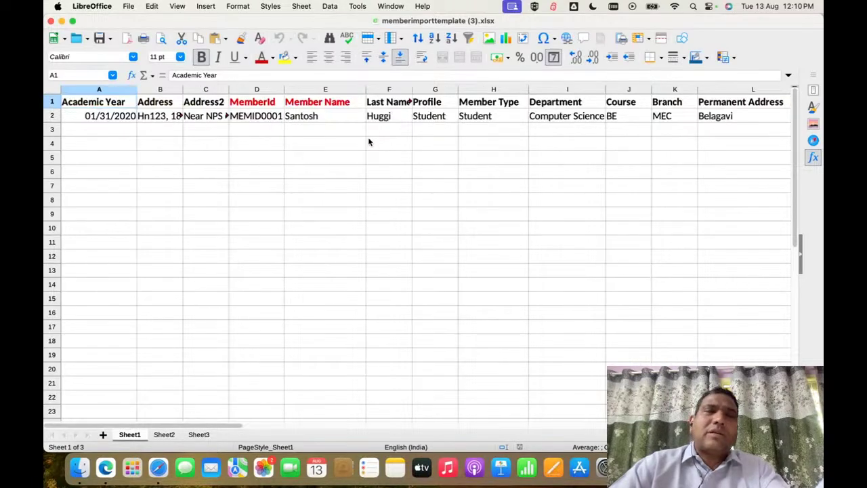
pyautogui.click(260, 114)
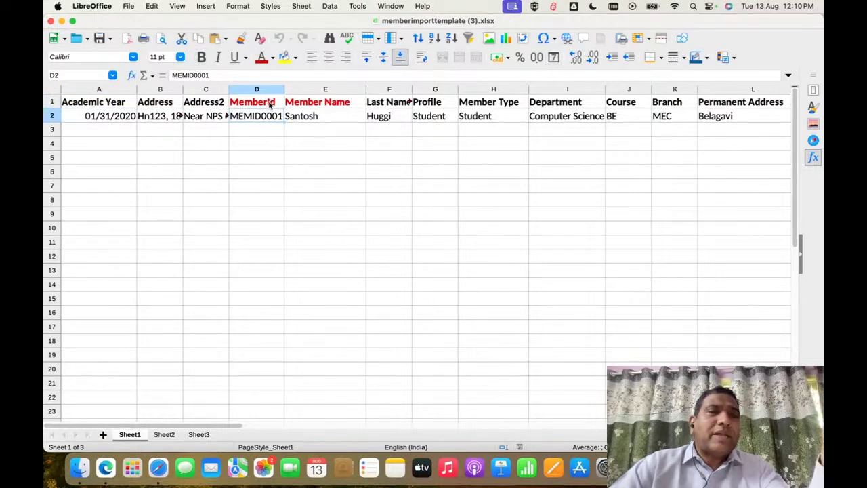
pyautogui.click(315, 102)
pyautogui.hscroll(7, 315, 101)
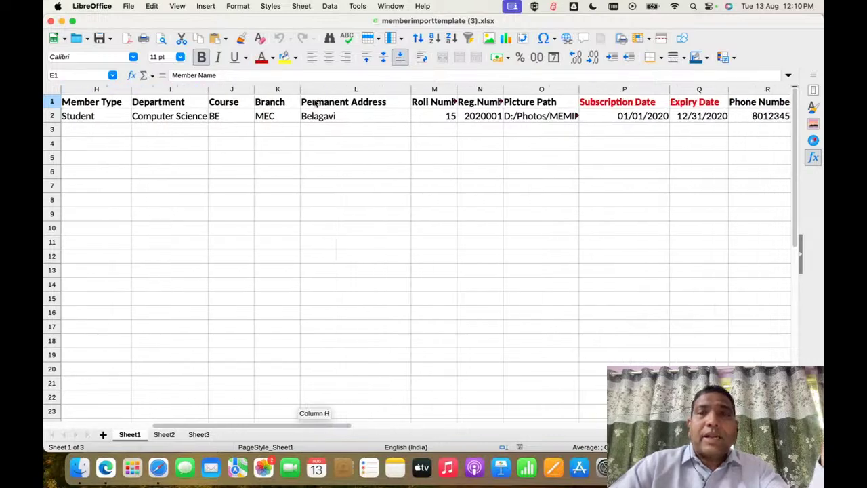
pyautogui.hscroll(4, 315, 101)
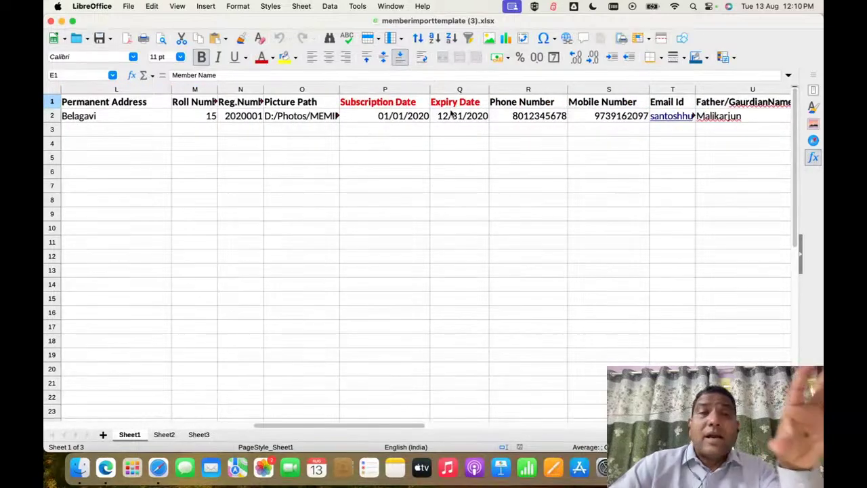
pyautogui.click(468, 115)
# Step: Inspect the remaining columns through Picture Path (MEMID001.jpeg), then return to Finder
pyautogui.hscroll(7, 467, 116)
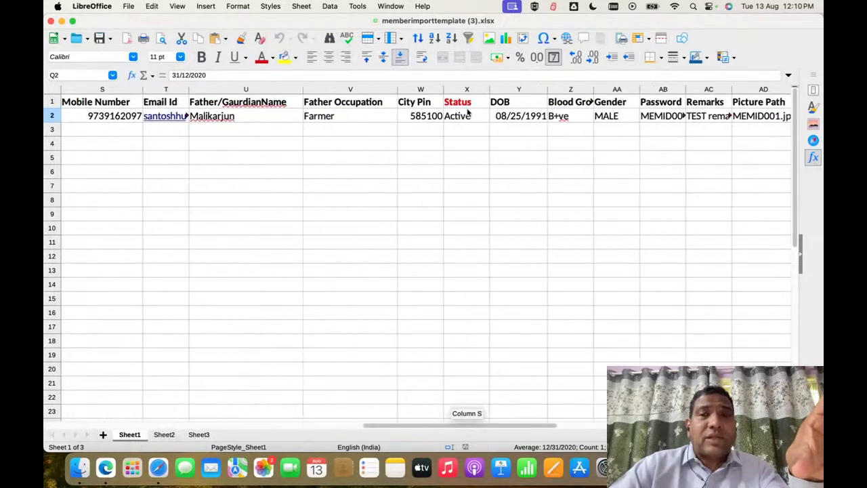
pyautogui.hscroll(4, 468, 113)
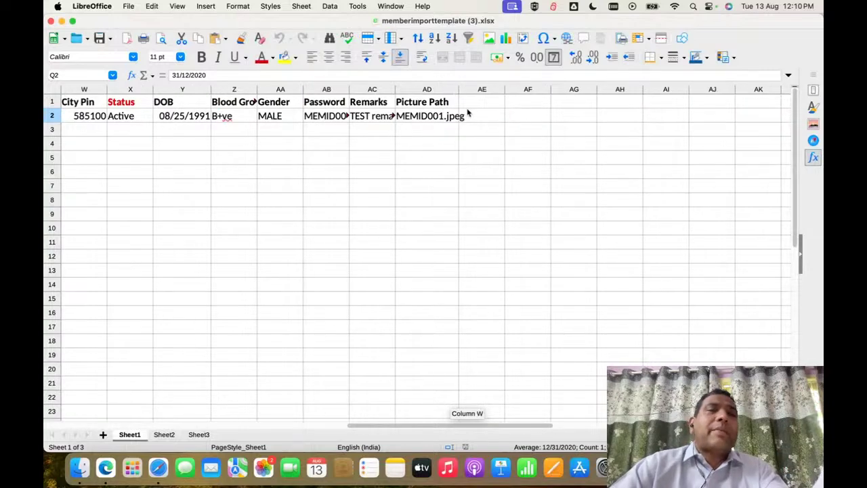
pyautogui.hscroll(-15, 467, 113)
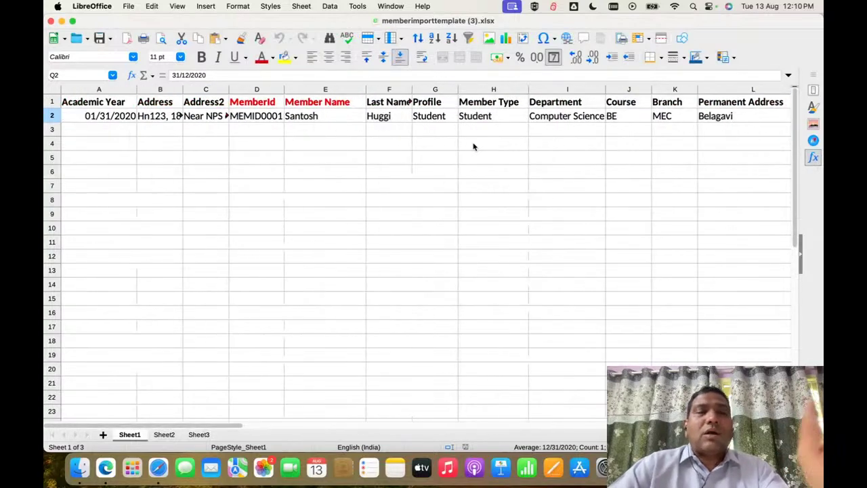
pyautogui.hscroll(12, 406, 160)
pyautogui.scroll(-1, 407, 160)
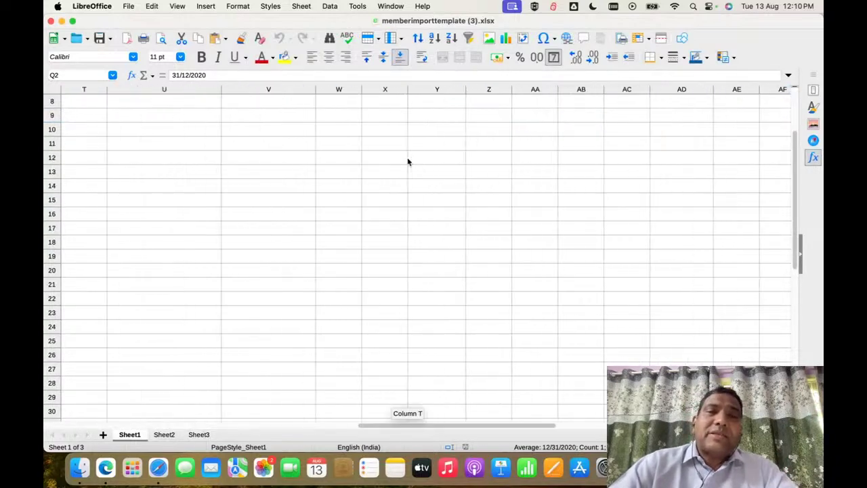
pyautogui.hscroll(-6, 408, 162)
pyautogui.hscroll(-13, 408, 161)
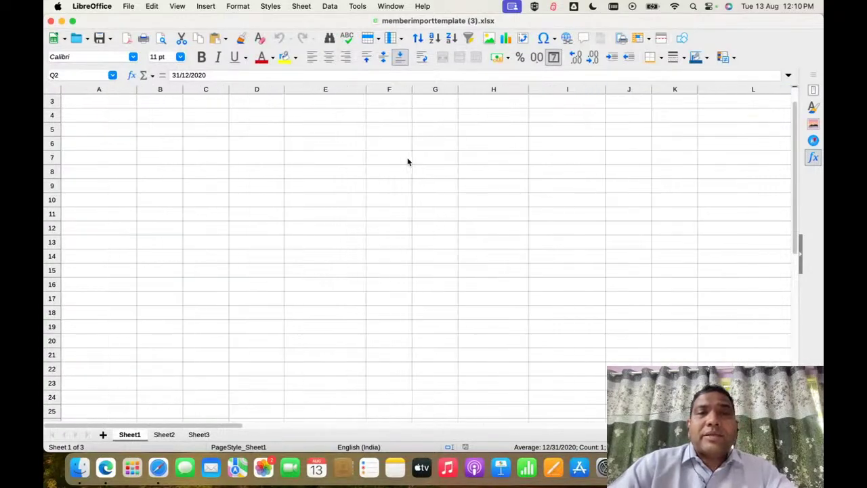
pyautogui.scroll(1, 408, 161)
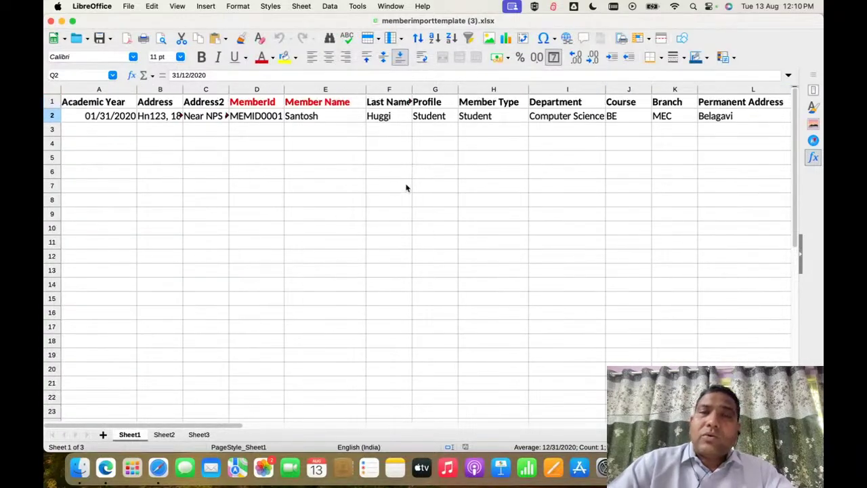
pyautogui.click(546, 105)
pyautogui.press('super+Right')
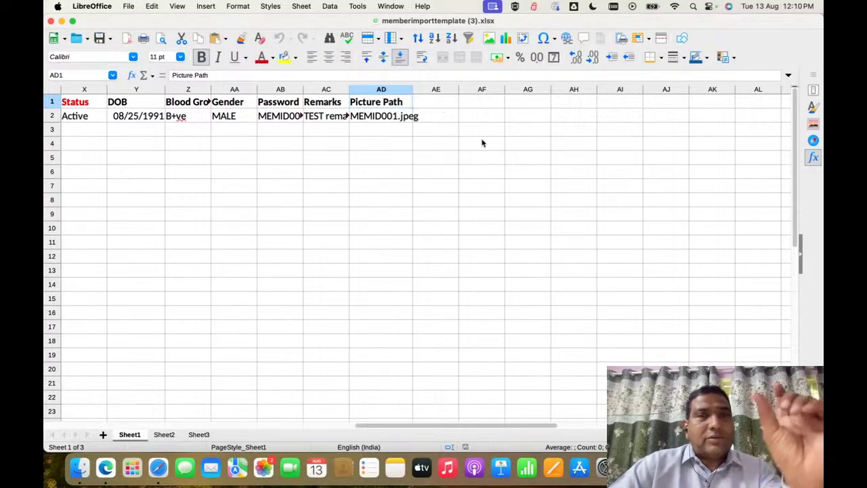
pyautogui.click(389, 121)
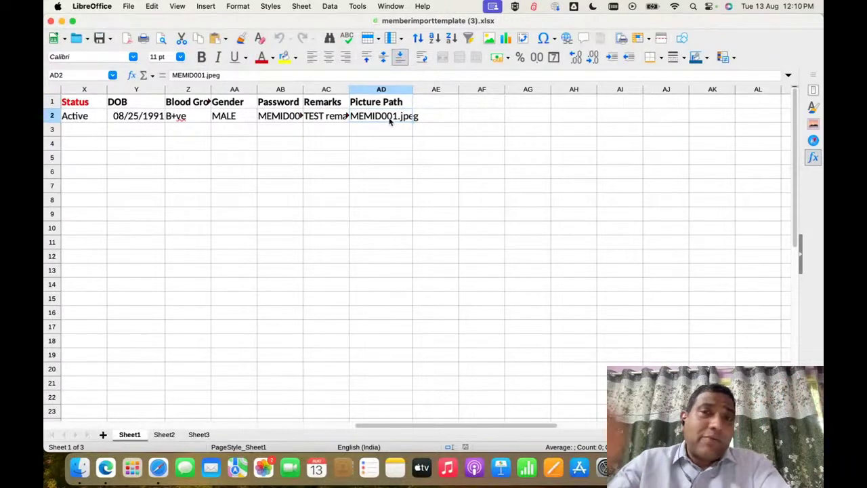
pyautogui.press('super+Tab')
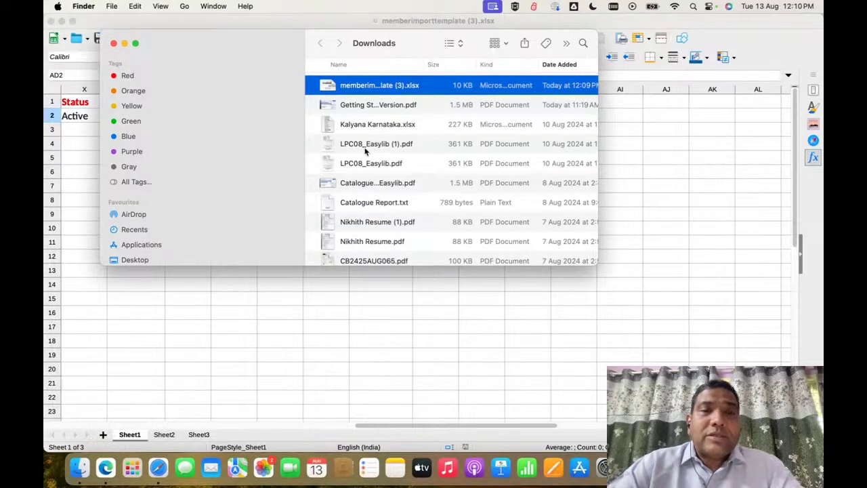
# Step: Close Edge's Downloads panel, open the Support Tickets Dashboard, and return to Member Import
pyautogui.press('super+Tab')
pyautogui.press('super+Tab')
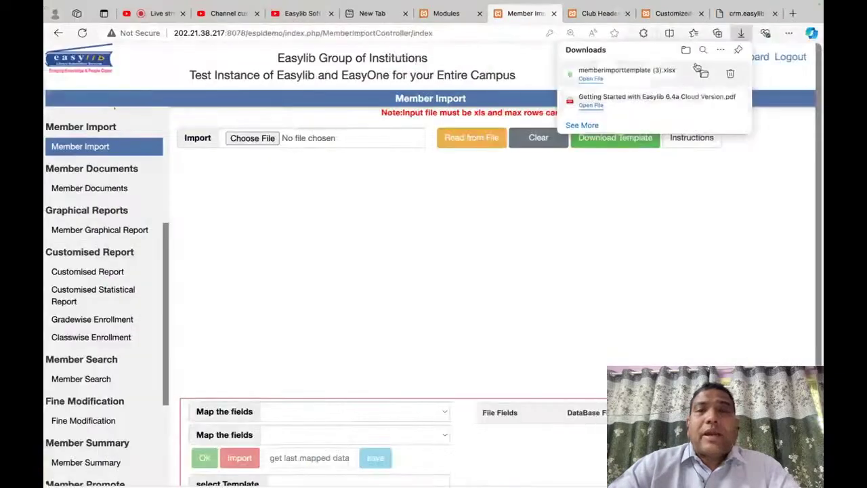
pyautogui.click(709, 258)
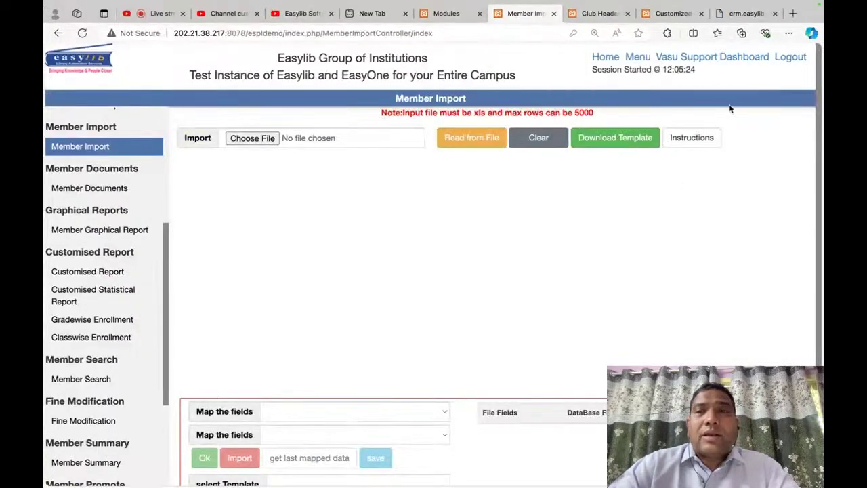
pyautogui.click(703, 57)
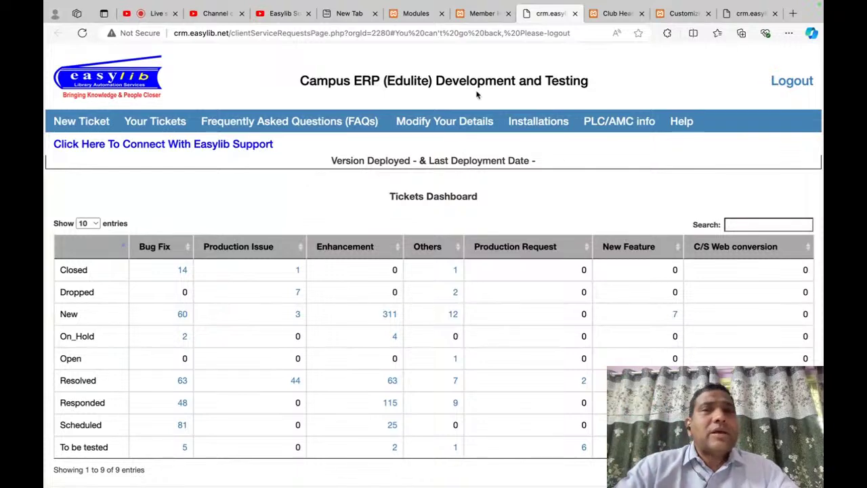
pyautogui.click(472, 15)
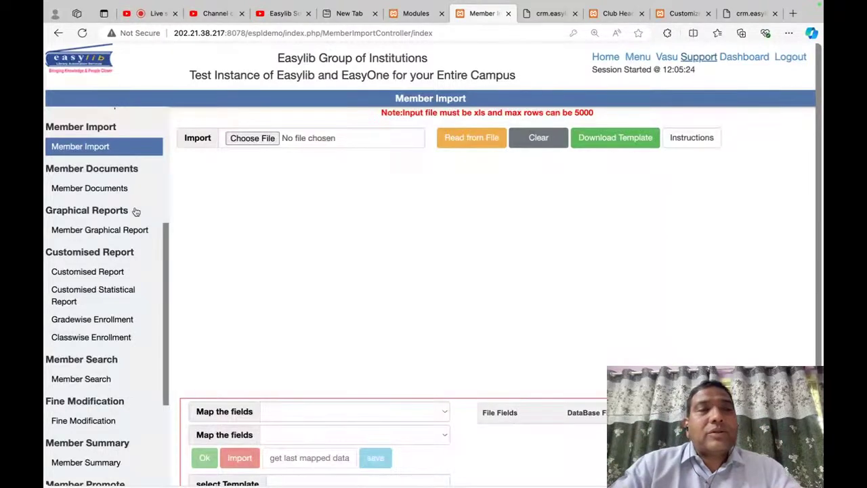
# Step: Reopen the Member Entry Screen and look up a member by their Member Id
pyautogui.scroll(4, 135, 212)
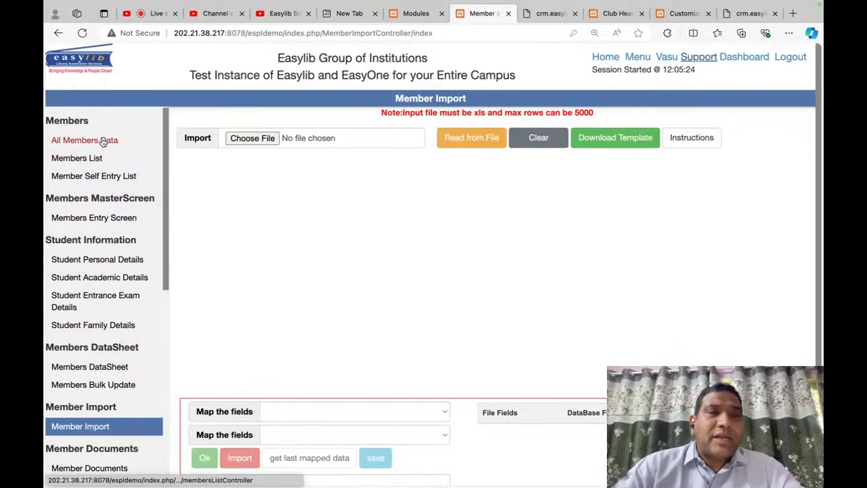
pyautogui.click(112, 218)
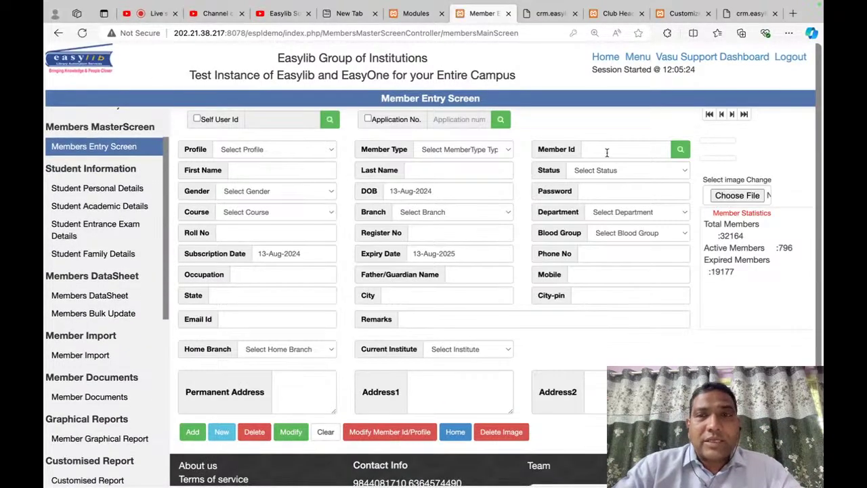
pyautogui.click(607, 153)
pyautogui.write('ESPL0108')
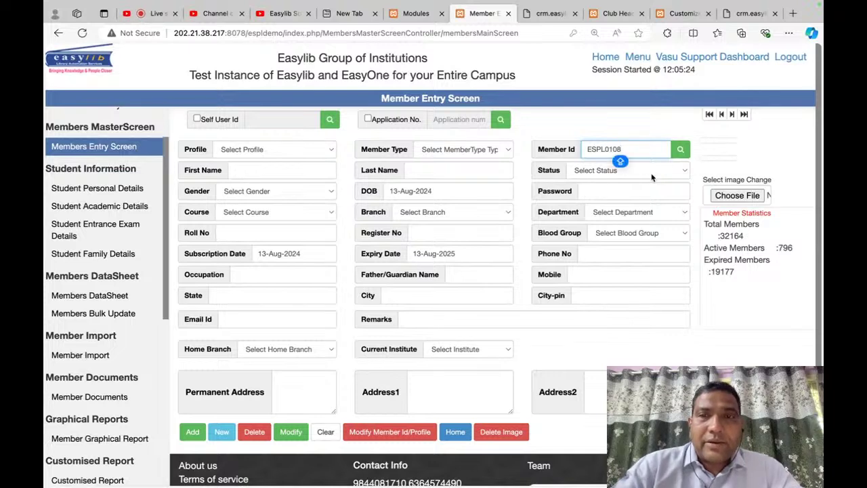
pyautogui.click(681, 150)
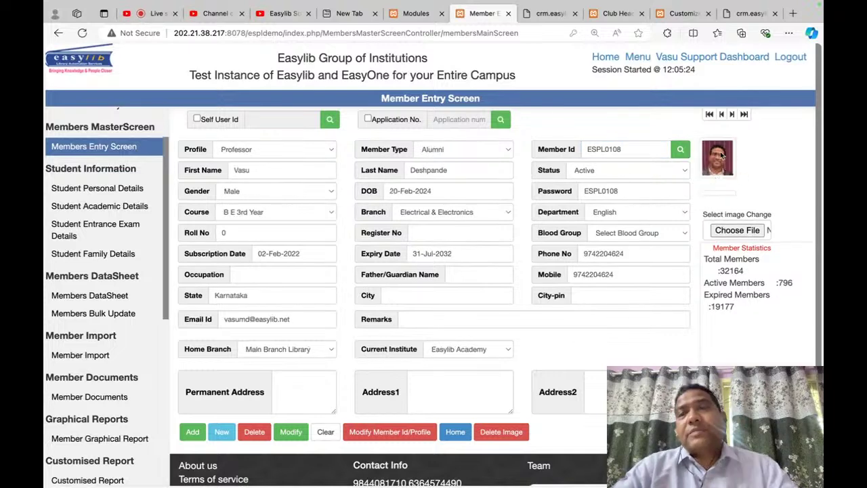
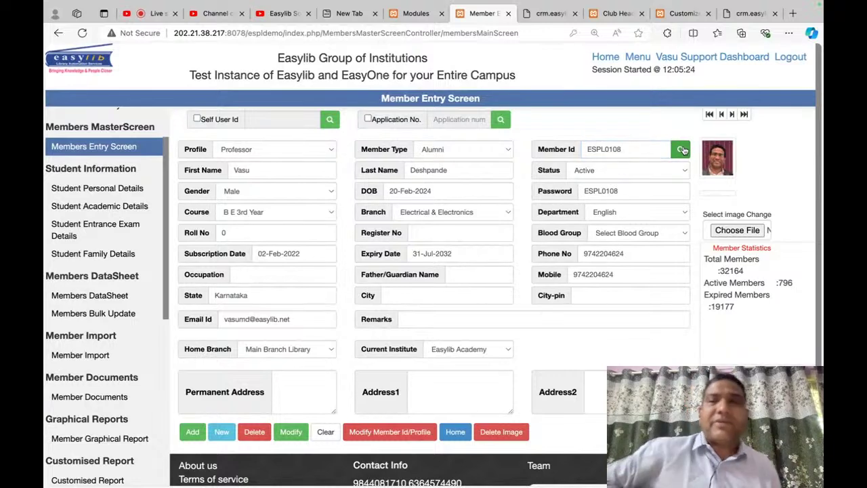
# Step: Look up a member by Member Id on the Member Entry Screen
pyautogui.click(93, 189)
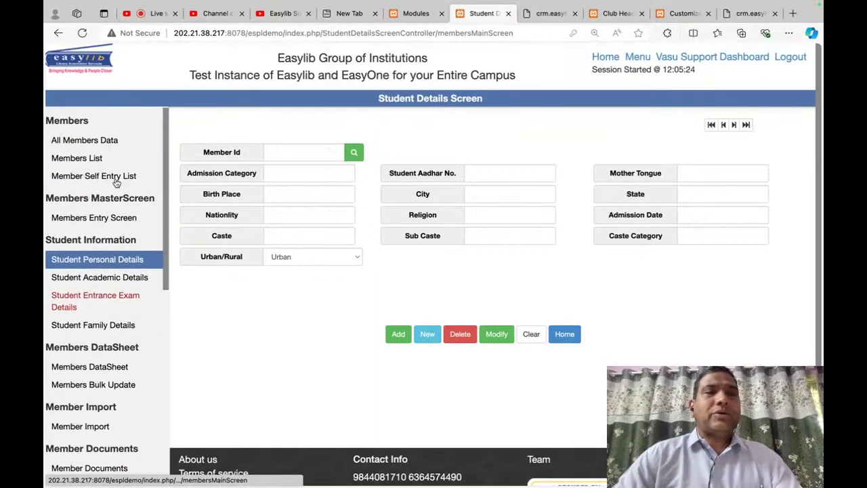
pyautogui.click(118, 219)
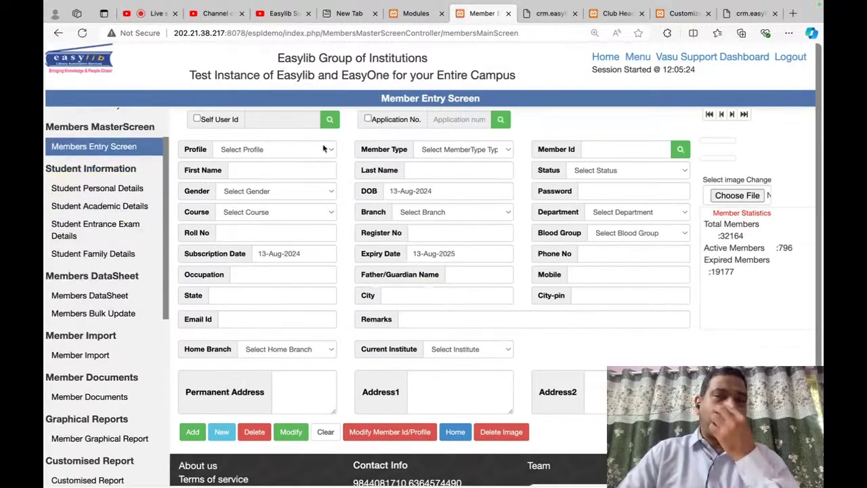
pyautogui.click(610, 151)
pyautogui.write('espl0108')
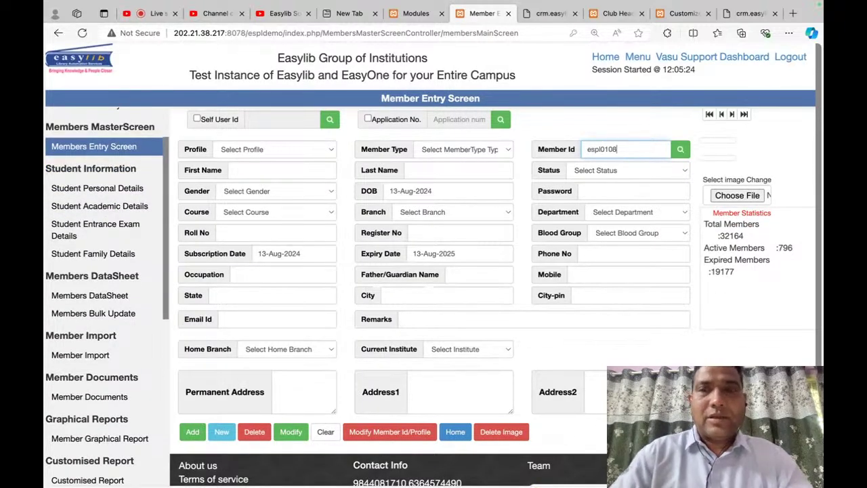
pyautogui.click(680, 150)
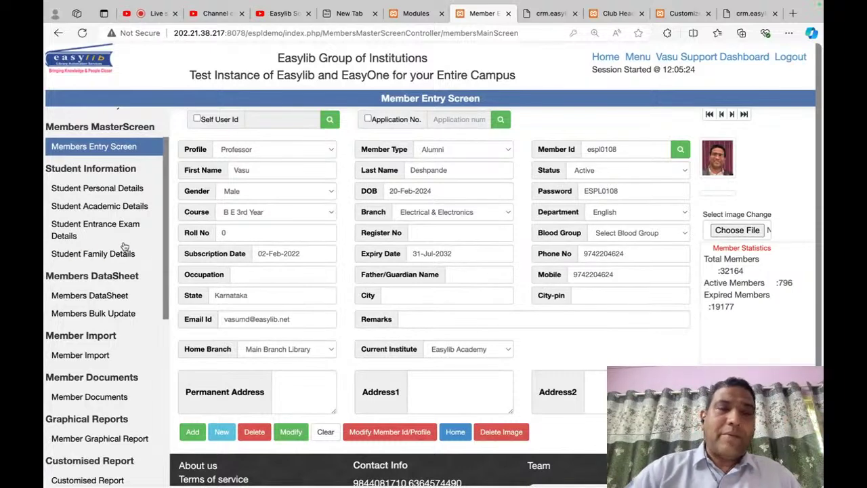
# Step: List members with IDs from 17mba to 17mba099 in the Members DataSheet
pyautogui.click(115, 296)
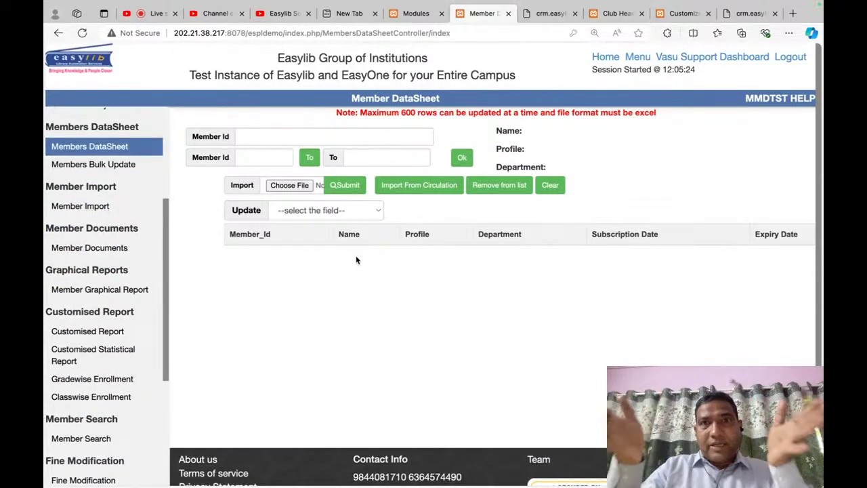
pyautogui.click(280, 160)
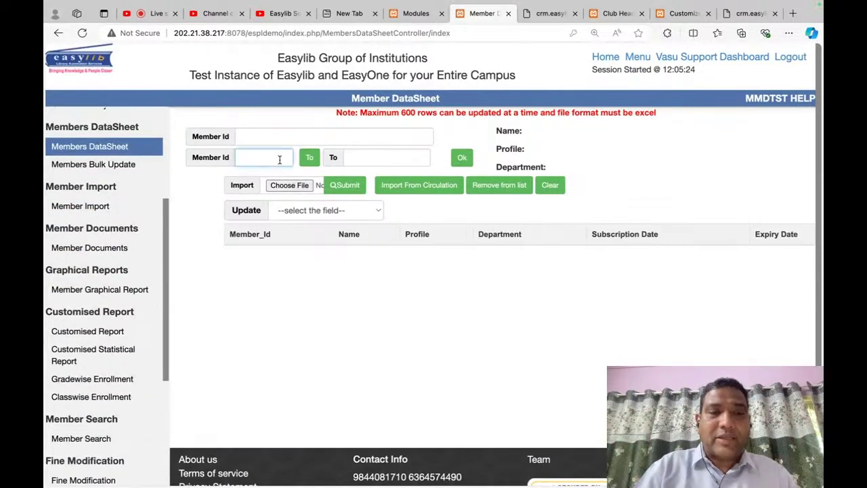
pyautogui.write('17')
pyautogui.press('Tab')
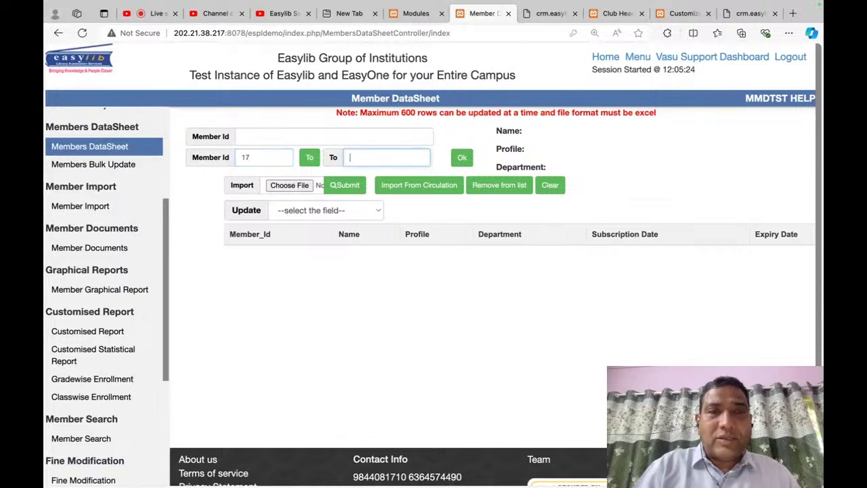
pyautogui.hotkey('shift', 'Tab')
pyautogui.write('mba')
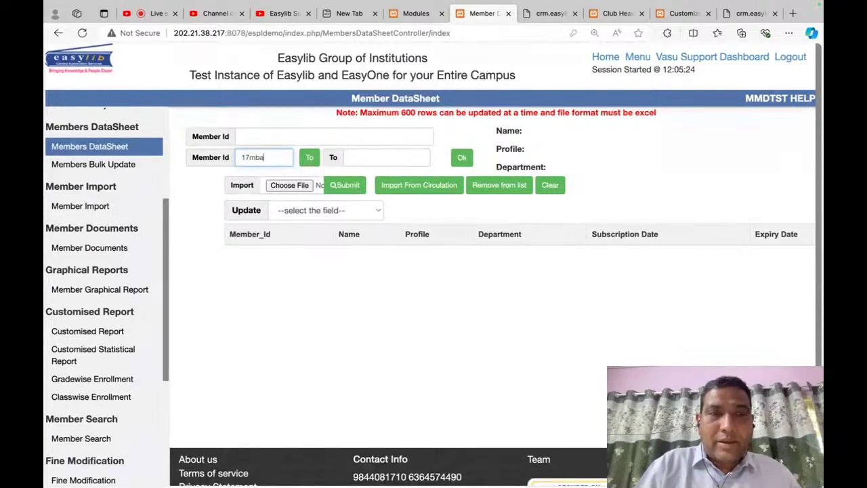
pyautogui.press('Tab')
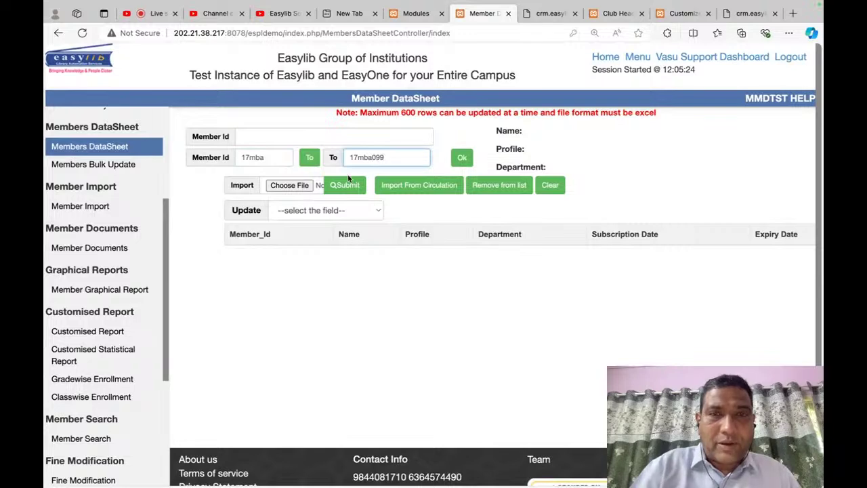
pyautogui.click(468, 162)
pyautogui.scroll(-3, 439, 311)
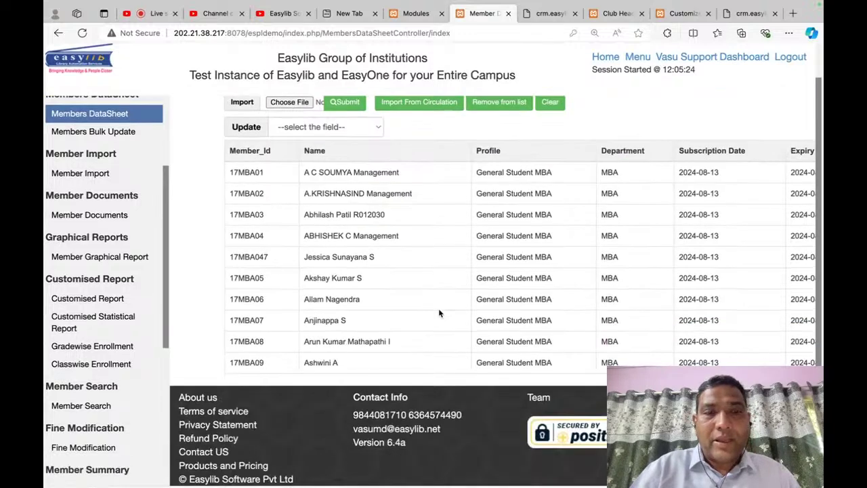
pyautogui.scroll(3, 700, 300)
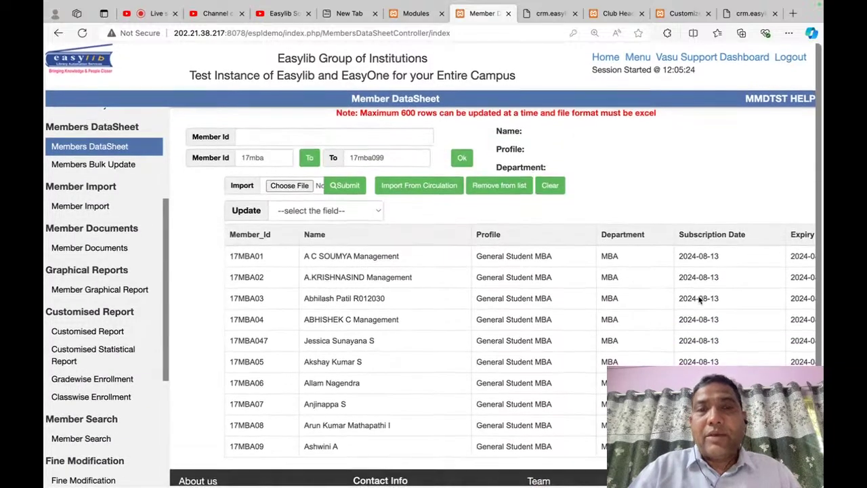
# Step: Choose Course-Branch as the bulk-update field and MBA as the course
pyautogui.click(358, 210)
pyautogui.click(358, 208)
pyautogui.press('c')
pyautogui.press('o')
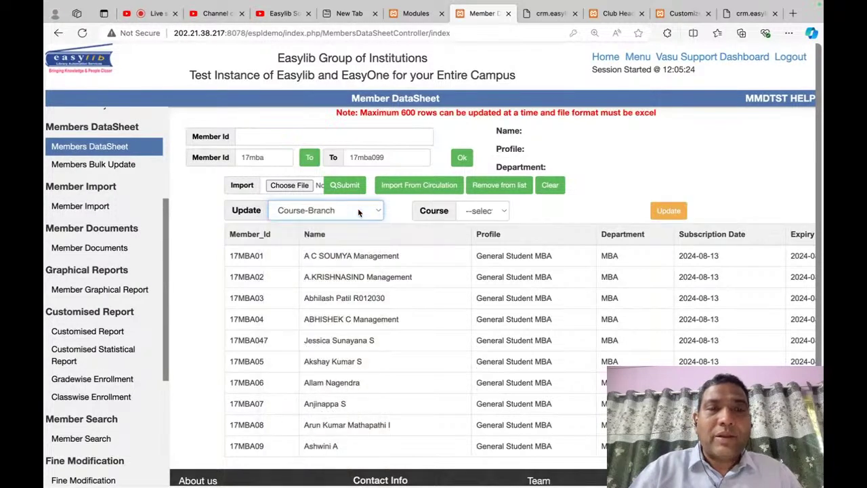
pyautogui.click(503, 212)
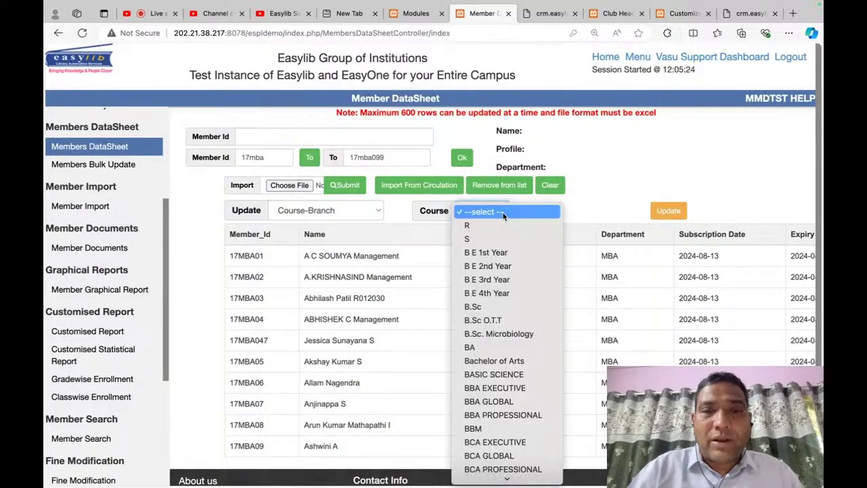
pyautogui.click(494, 251)
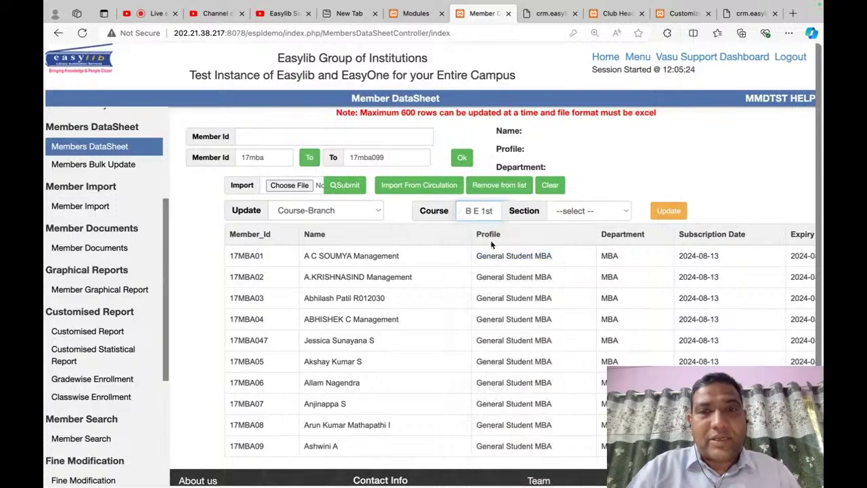
pyautogui.click(482, 217)
pyautogui.scroll(-2, 486, 305)
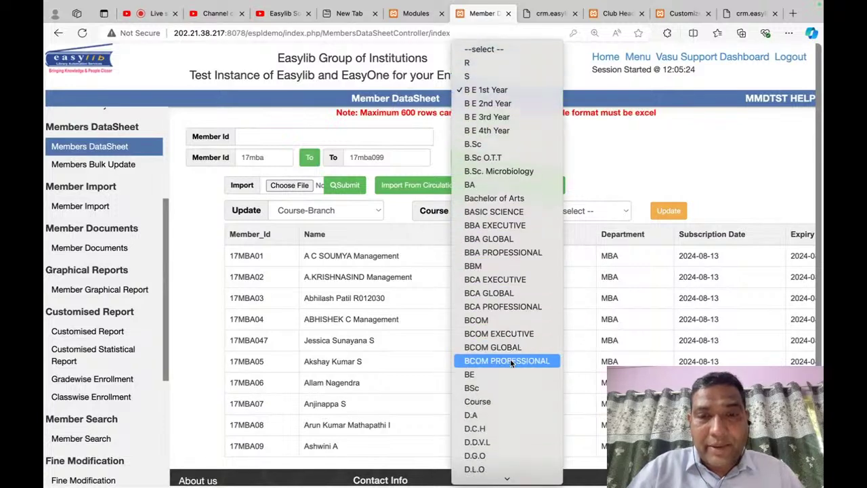
pyautogui.scroll(-5, 511, 363)
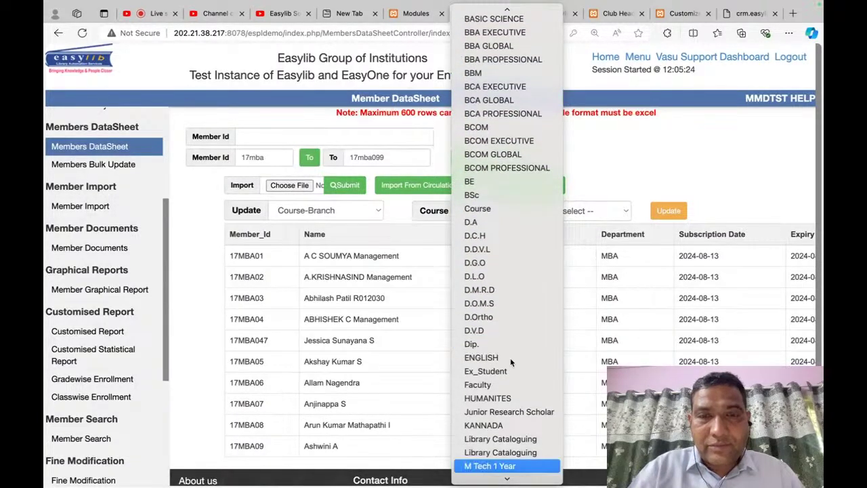
pyautogui.scroll(-5, 510, 361)
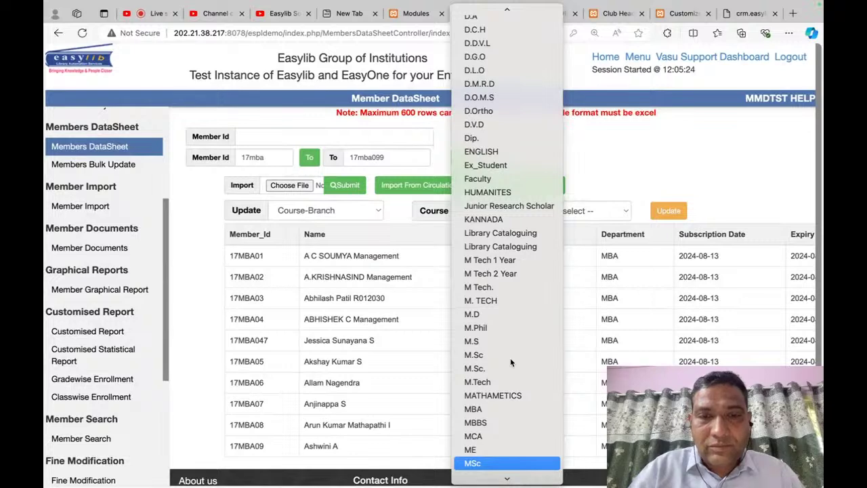
pyautogui.click(510, 409)
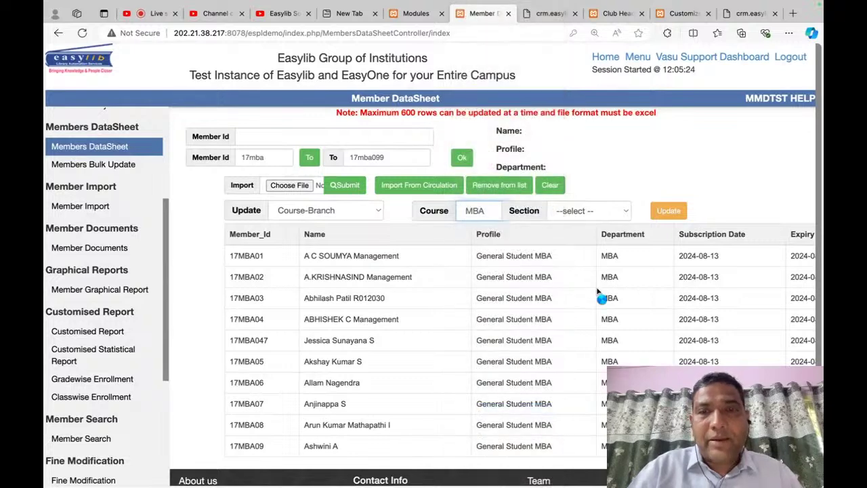
# Step: Set the section to MBA 1 Year and apply the update to the listed members
pyautogui.click(592, 211)
pyautogui.click(585, 239)
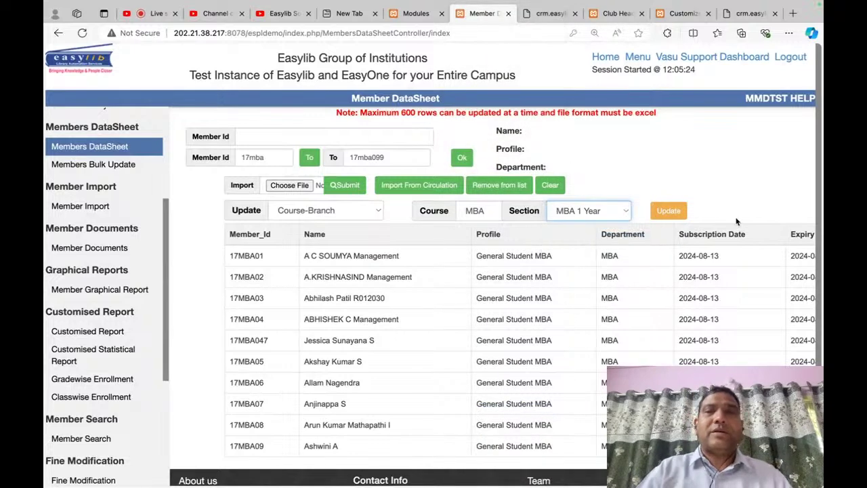
pyautogui.click(669, 211)
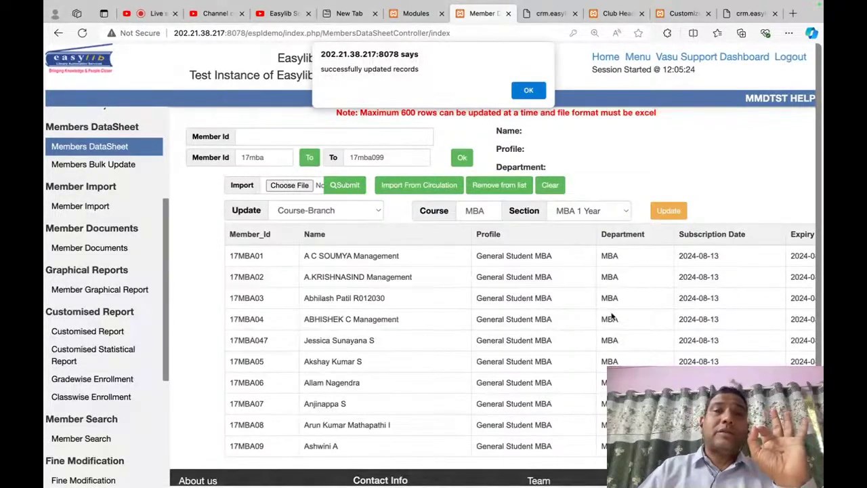
pyautogui.click(529, 90)
pyautogui.scroll(-2, 439, 303)
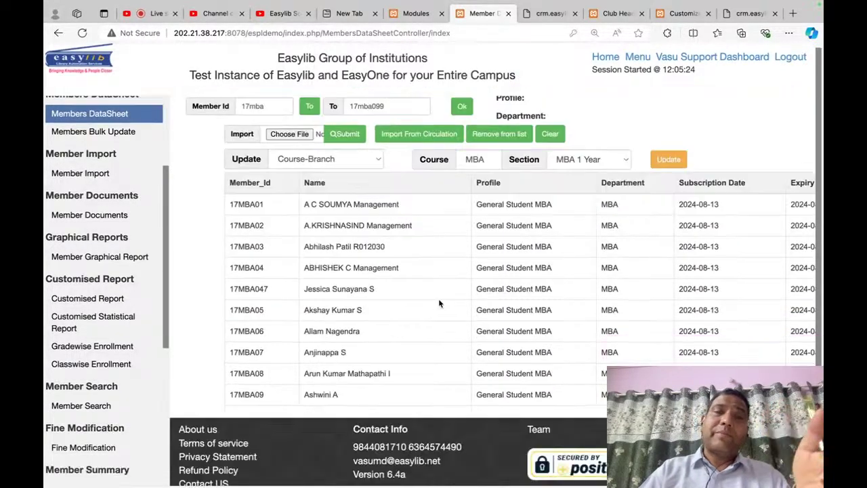
pyautogui.scroll(-1, 438, 303)
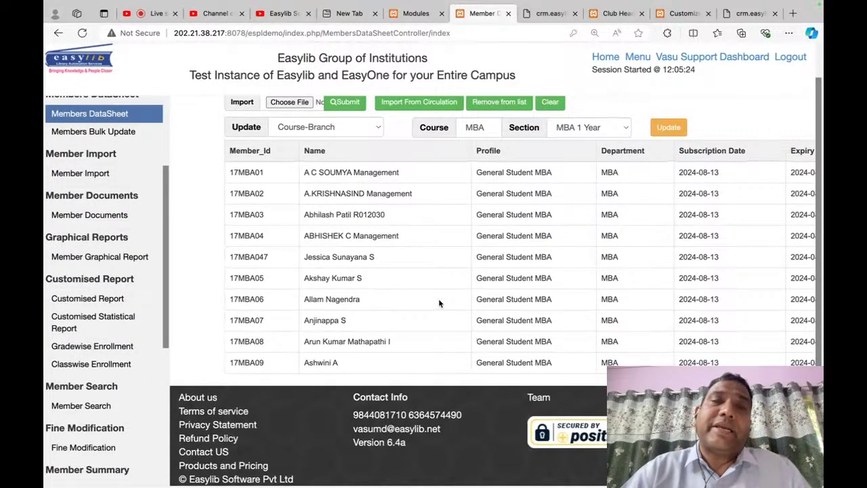
# Step: Bulk-update the listed MBA members' Status to ACTIVE and dismiss the confirmation
pyautogui.click(363, 129)
pyautogui.click(363, 130)
pyautogui.press('a')
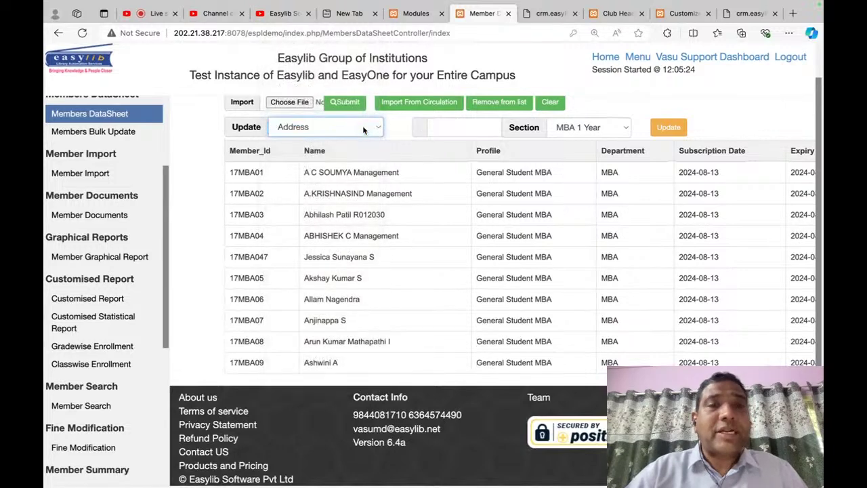
pyautogui.press('a')
pyautogui.press('a')
pyautogui.click(362, 127)
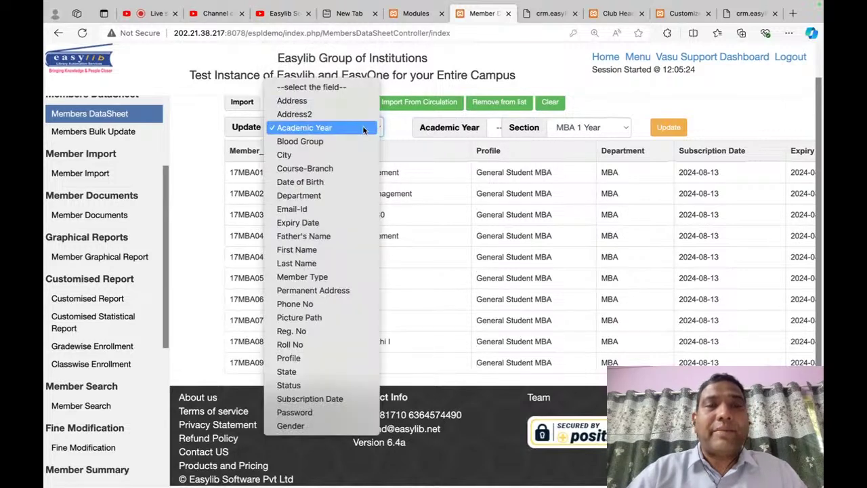
pyautogui.click(363, 127)
pyautogui.press('s')
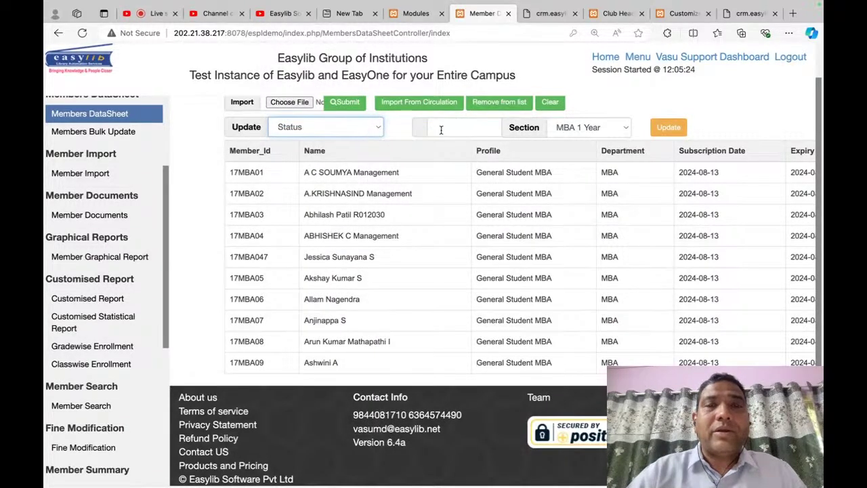
pyautogui.click(441, 129)
pyautogui.write('ACTIVE')
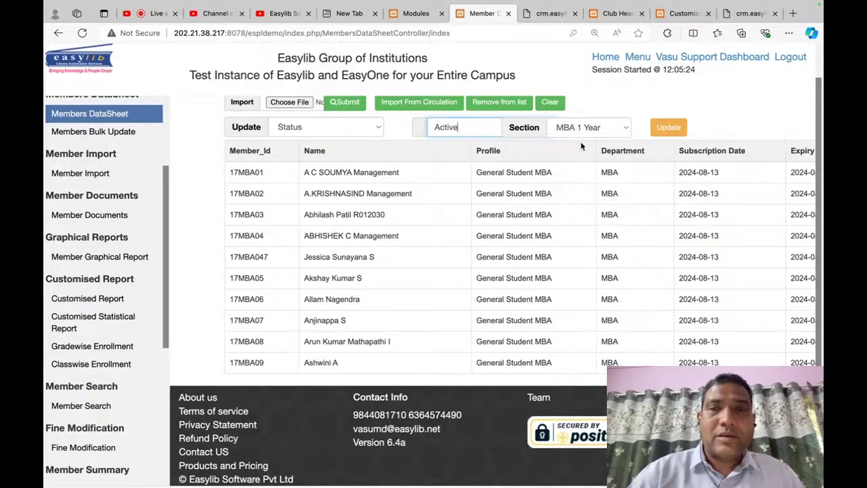
pyautogui.click(669, 127)
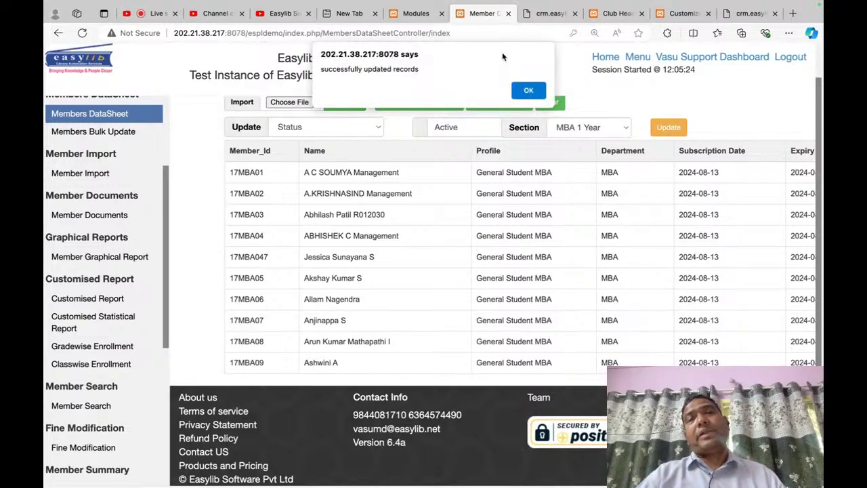
pyautogui.click(526, 91)
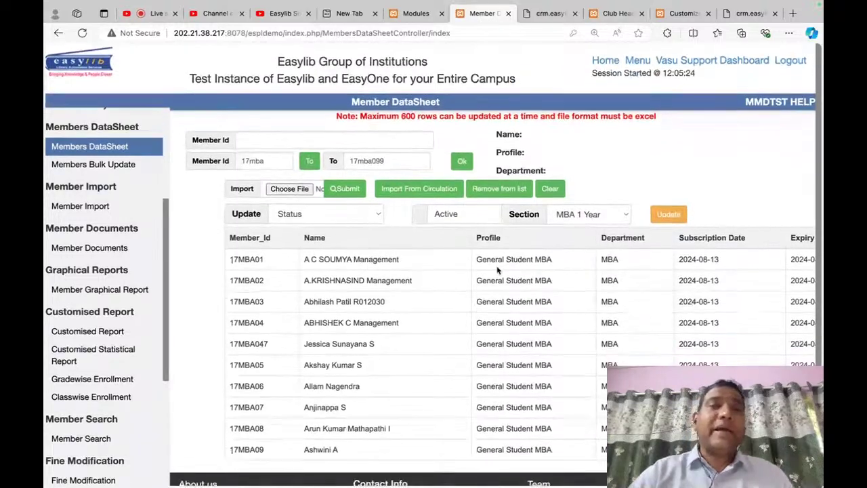
pyautogui.click(274, 158)
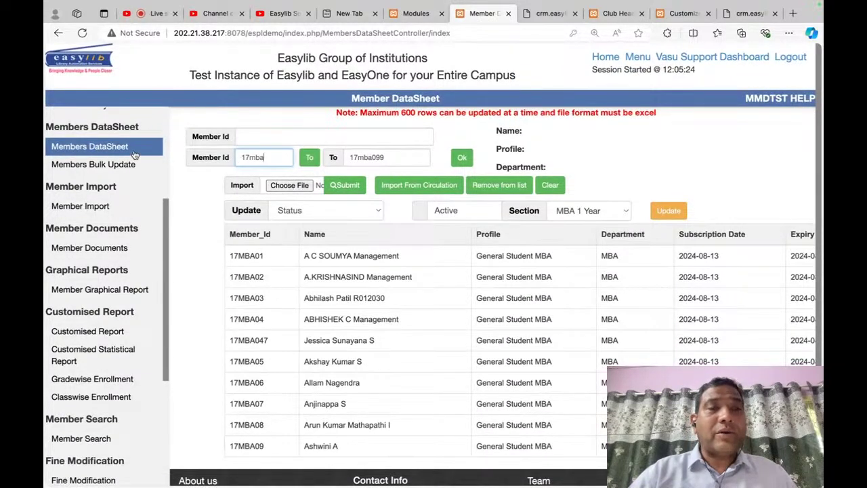
# Step: Clear the Members DataSheet and dismiss the import file picker without choosing a file
pyautogui.click(550, 185)
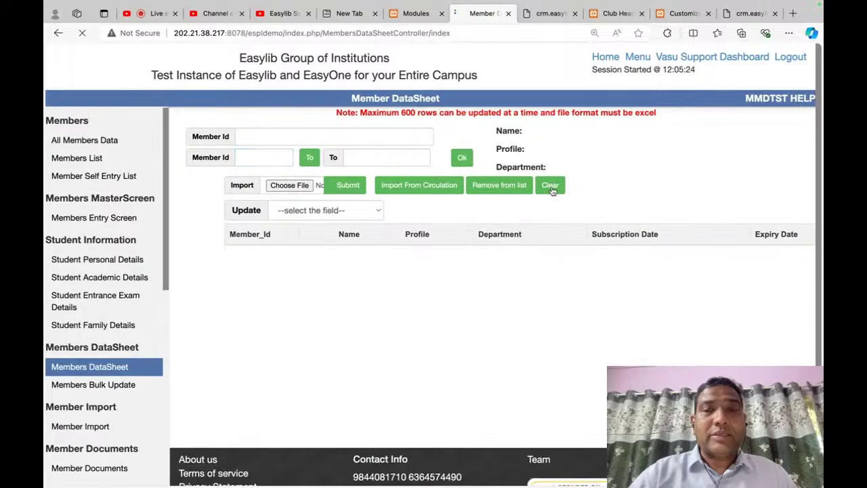
pyautogui.click(294, 189)
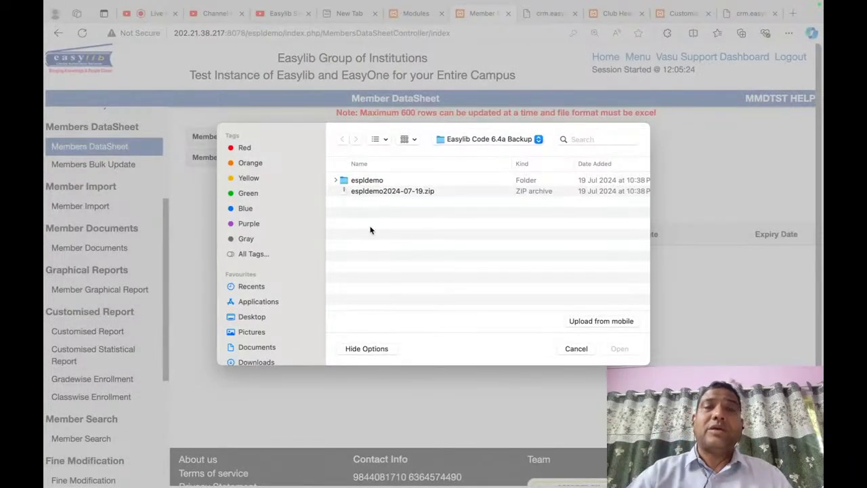
pyautogui.press('Escape')
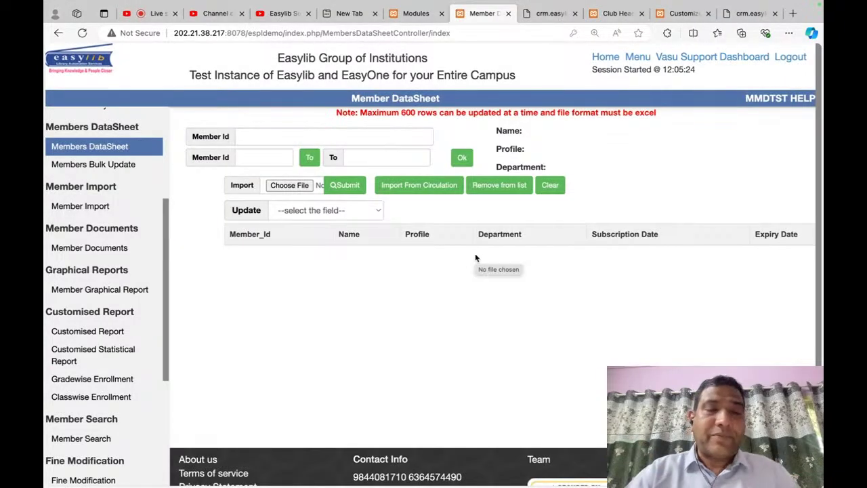
pyautogui.press('super+Tab')
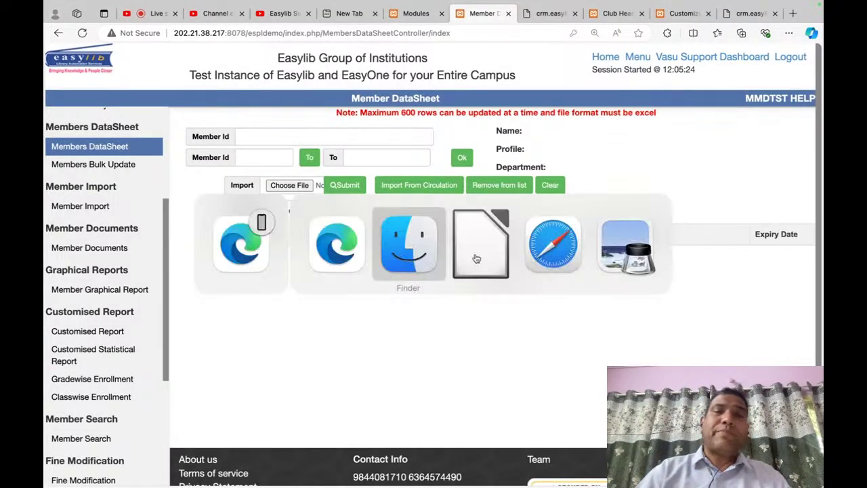
pyautogui.press('super+space')
# Step: Launch Sublime Text and type three member IDs on separate lines in a new file
pyautogui.write('sublime')
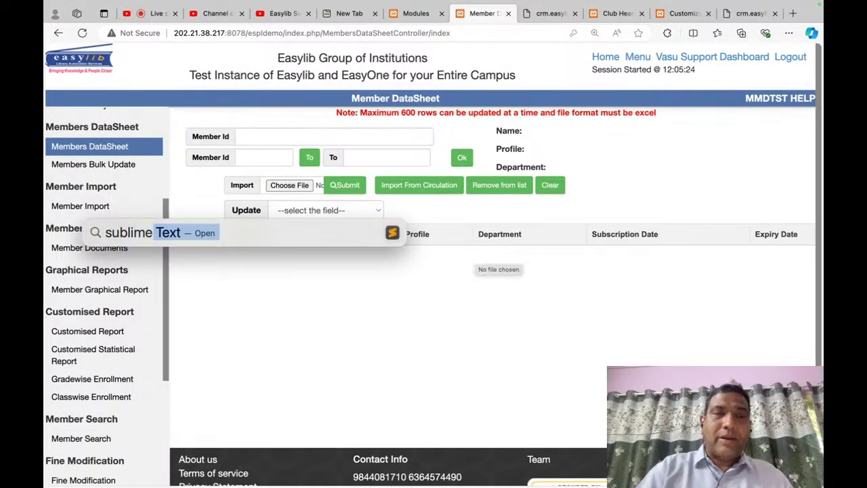
pyautogui.press('Return')
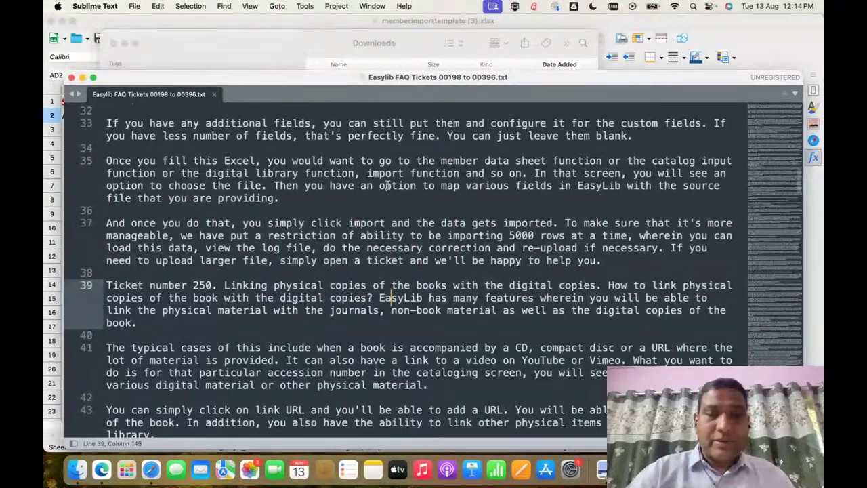
pyautogui.press('super+shift+n')
pyautogui.write('ESPL0108')
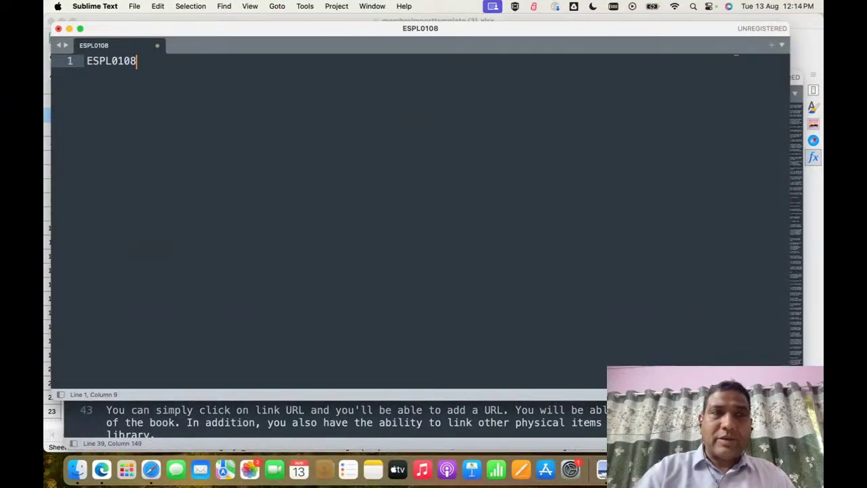
pyautogui.press('Return')
pyautogui.write('ESPL')
pyautogui.write('0109')
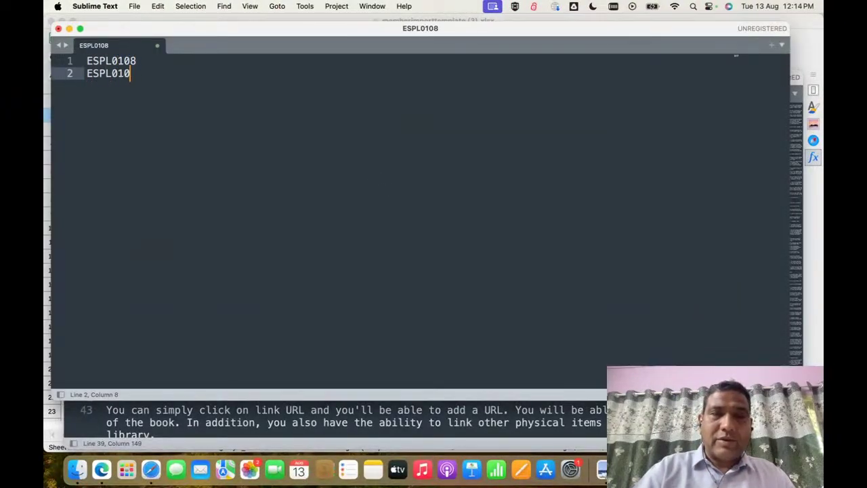
pyautogui.press('Return')
pyautogui.write('ESPL0100')
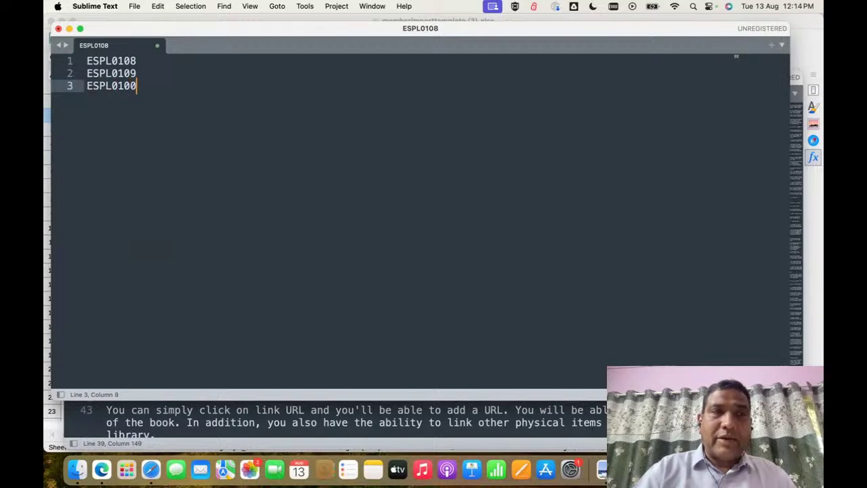
pyautogui.press('capslock')
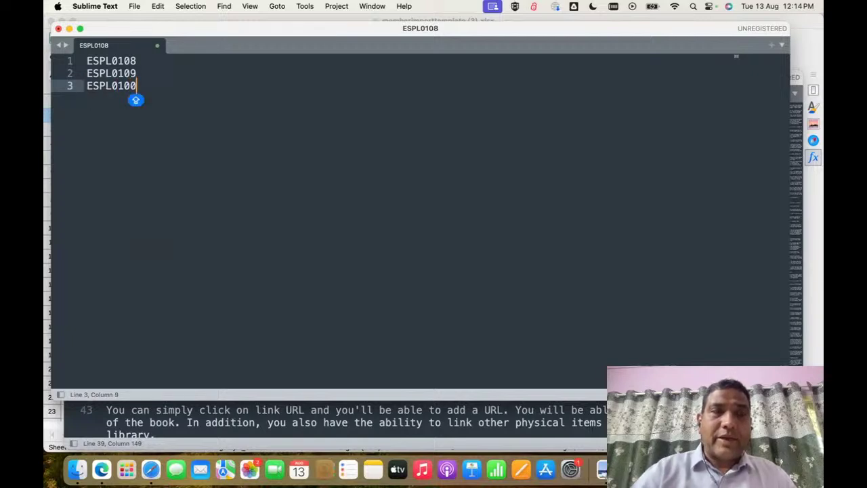
# Step: Save the file as T1.TXT, replacing the existing copy
pyautogui.press('super+s')
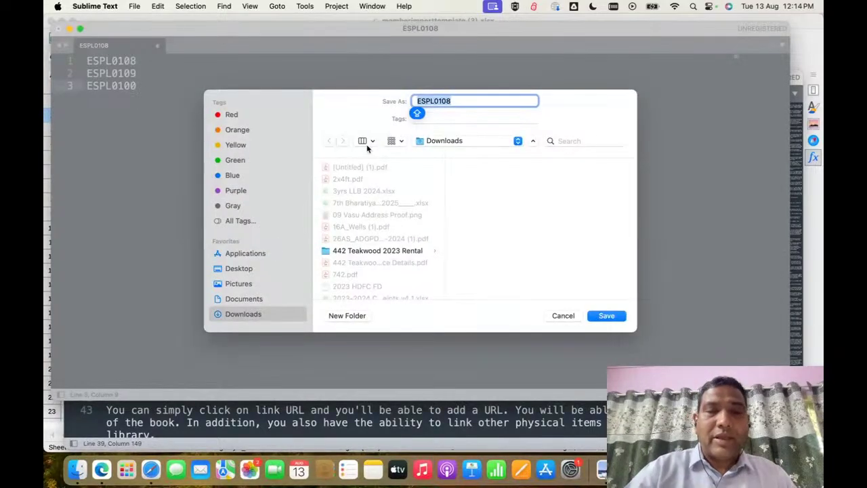
pyautogui.write('T1')
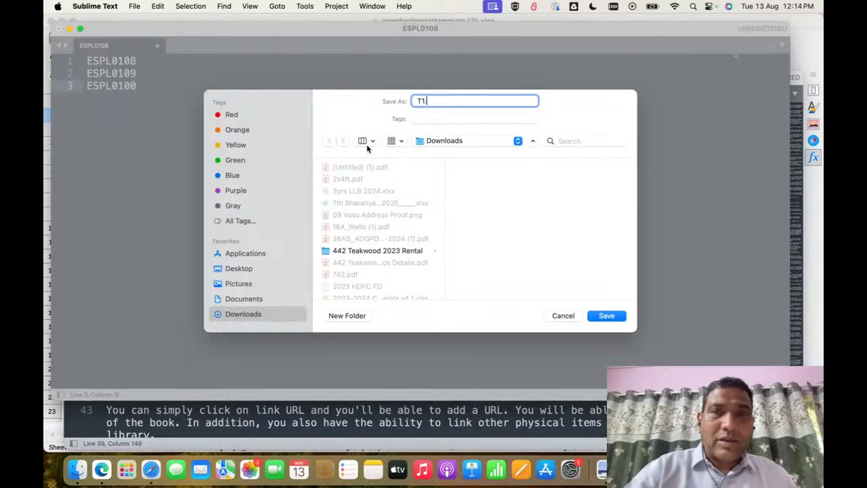
pyautogui.write('.TXT')
pyautogui.click(600, 317)
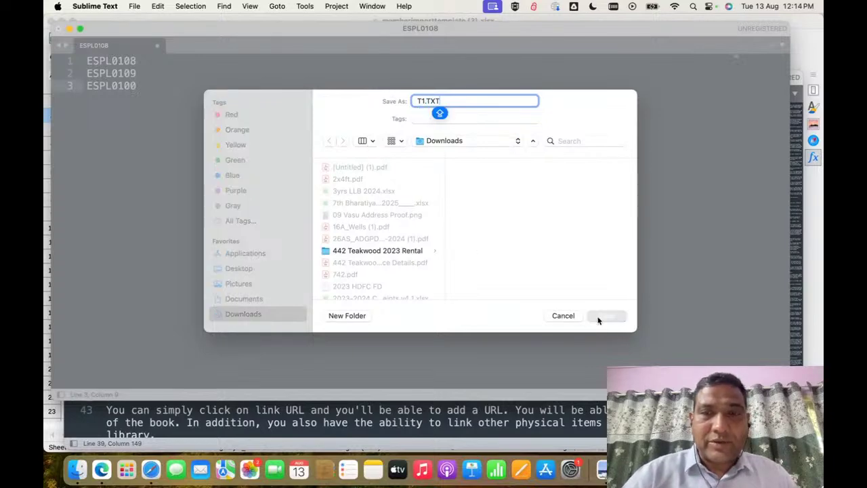
pyautogui.click(452, 266)
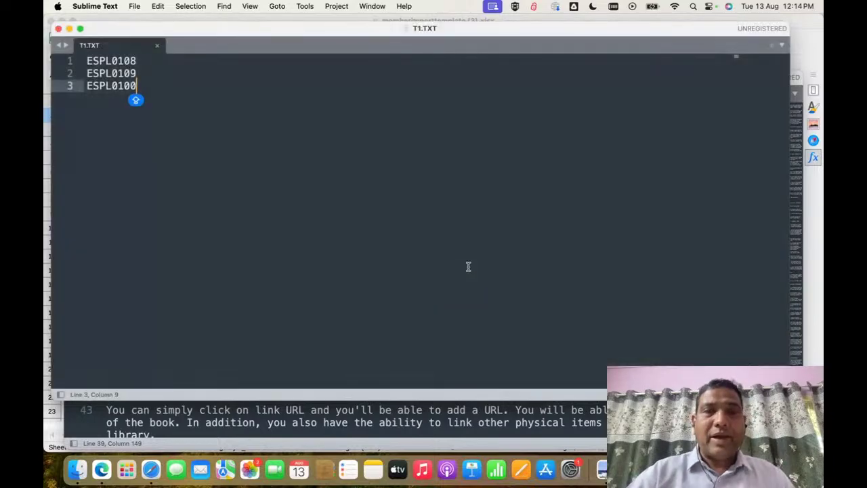
pyautogui.press('super+Tab')
pyautogui.click(298, 185)
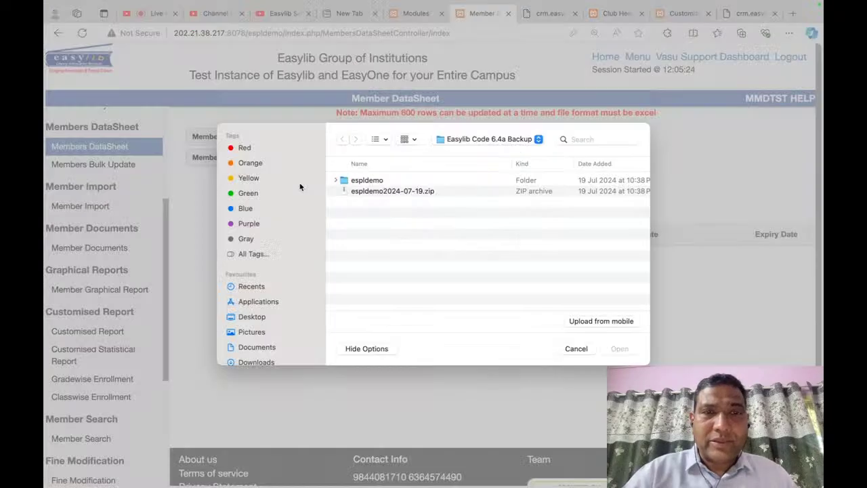
pyautogui.click(491, 138)
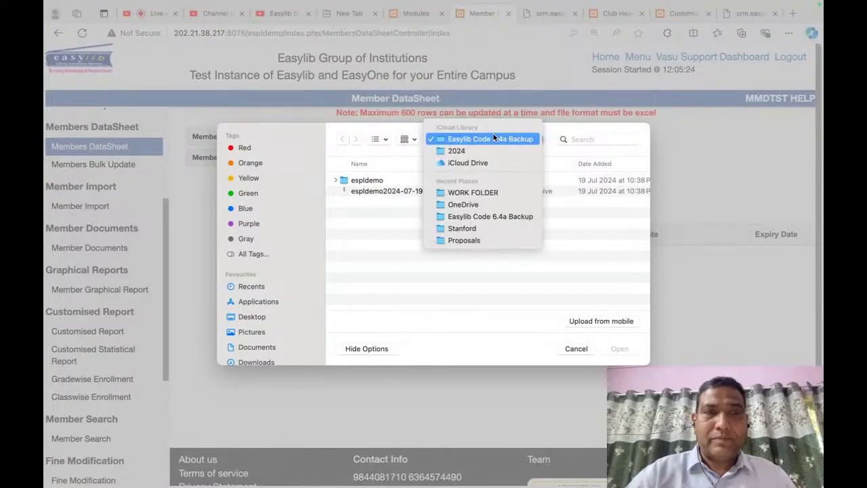
pyautogui.click(208, 310)
pyautogui.click(256, 362)
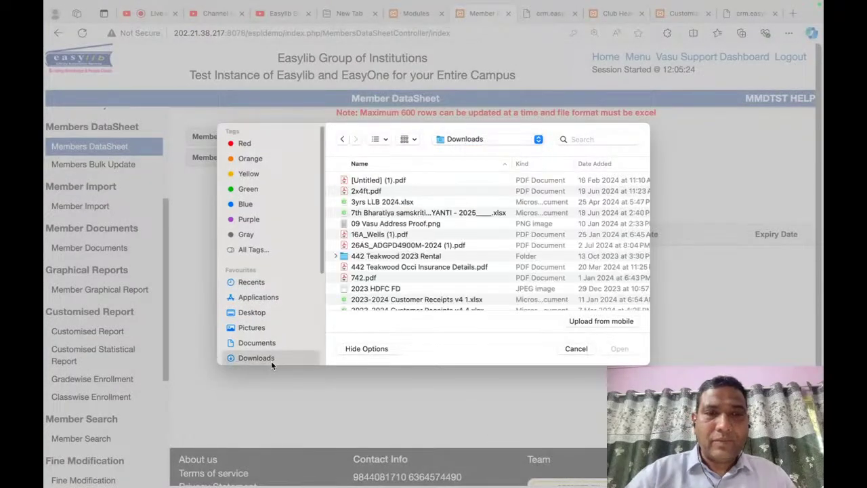
pyautogui.click(603, 138)
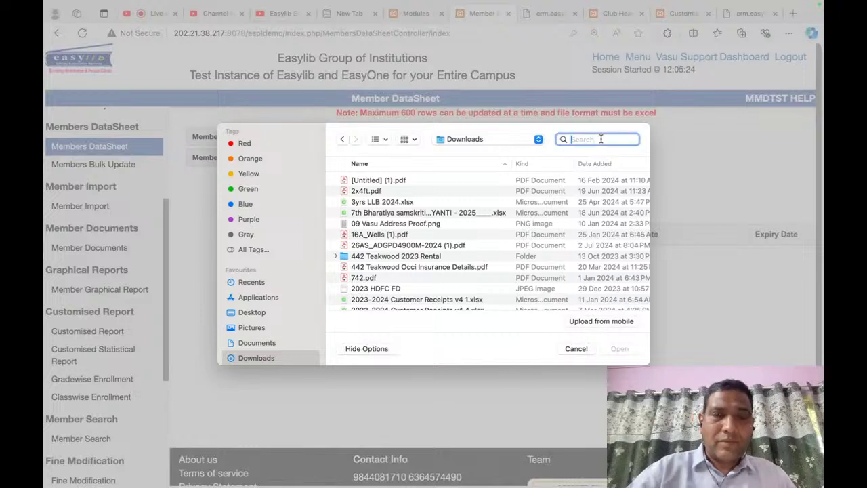
pyautogui.write('T1.TXT')
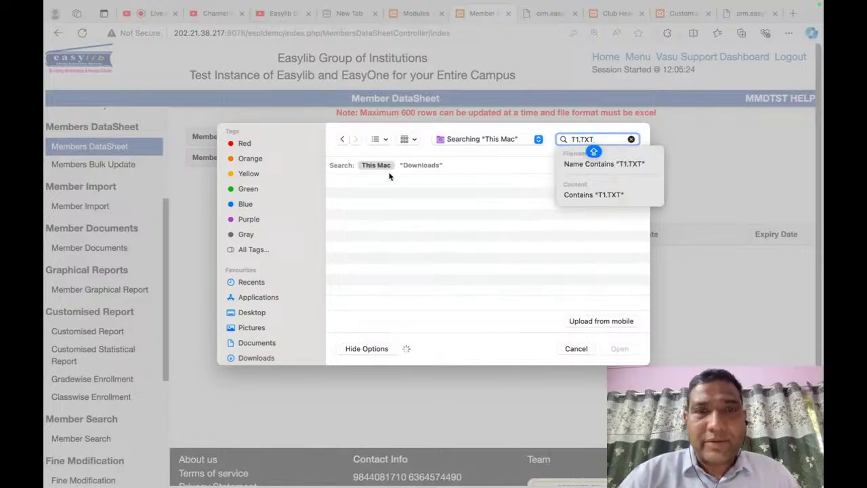
pyautogui.doubleClick(359, 197)
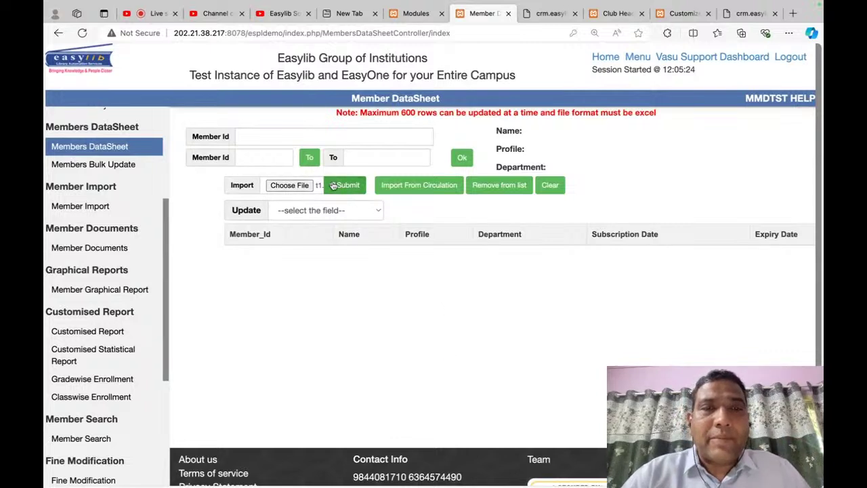
pyautogui.click(305, 187)
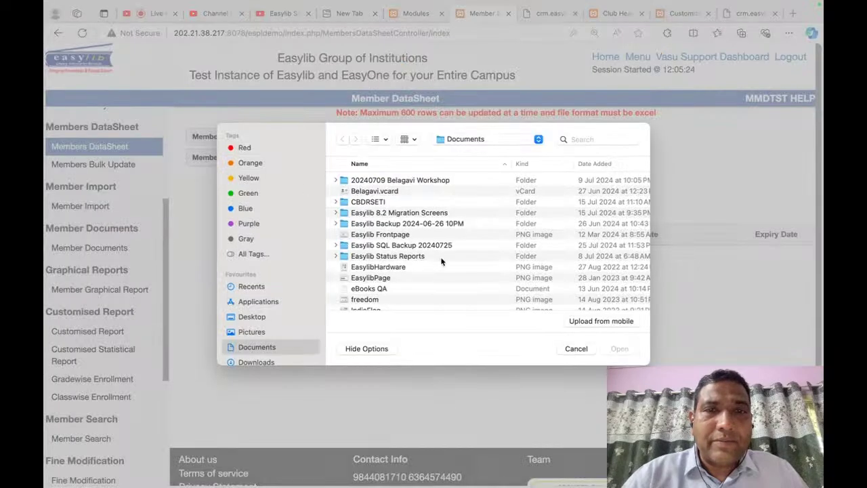
pyautogui.press('Escape')
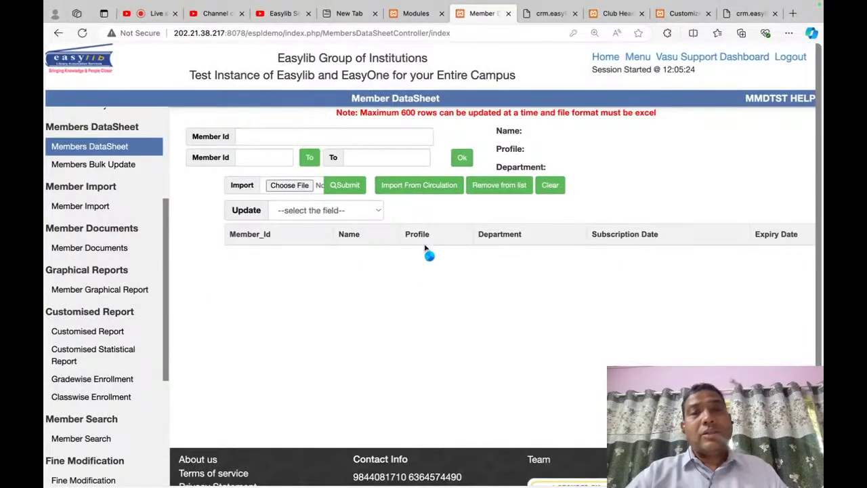
# Step: Try Address and then Member Type as the Update field, then reload the DataSheet
pyautogui.click(349, 207)
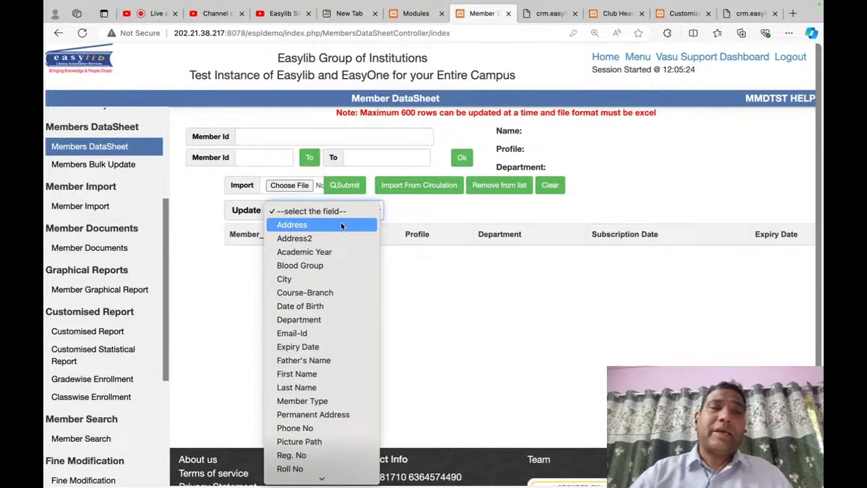
pyautogui.click(340, 224)
pyautogui.click(359, 208)
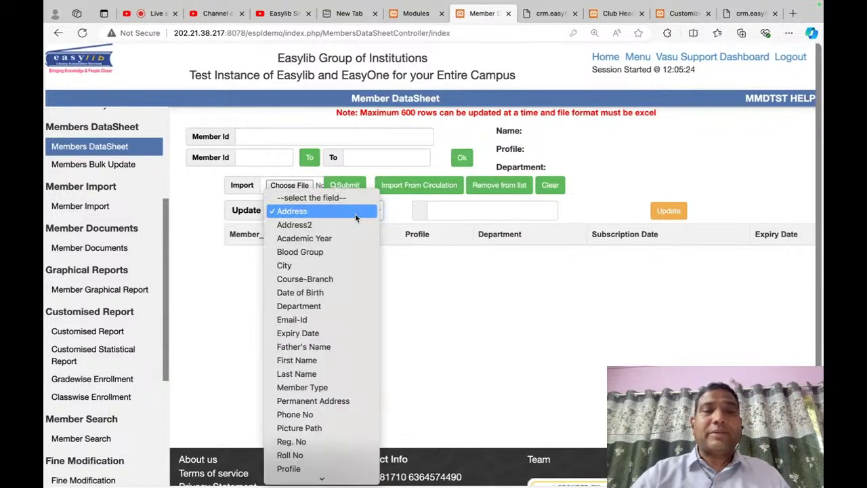
pyautogui.click(331, 387)
pyautogui.click(241, 157)
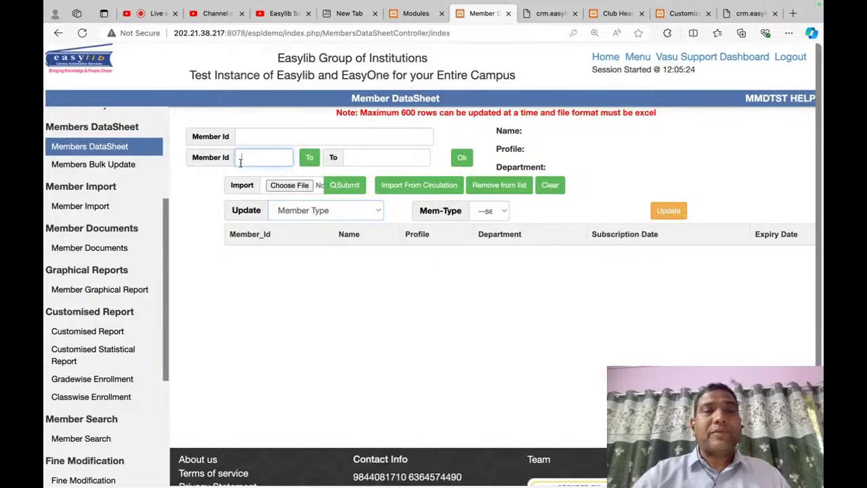
pyautogui.click(130, 151)
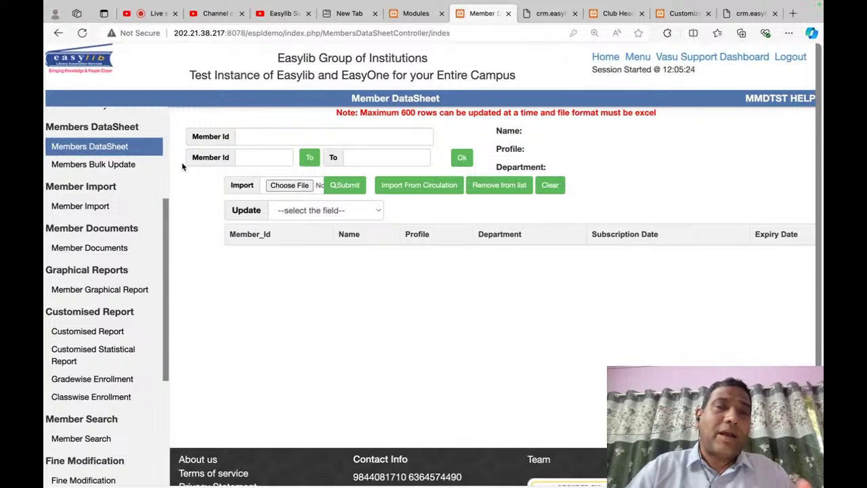
# Step: Open the Members Bulk Update page from the sidebar
pyautogui.click(122, 166)
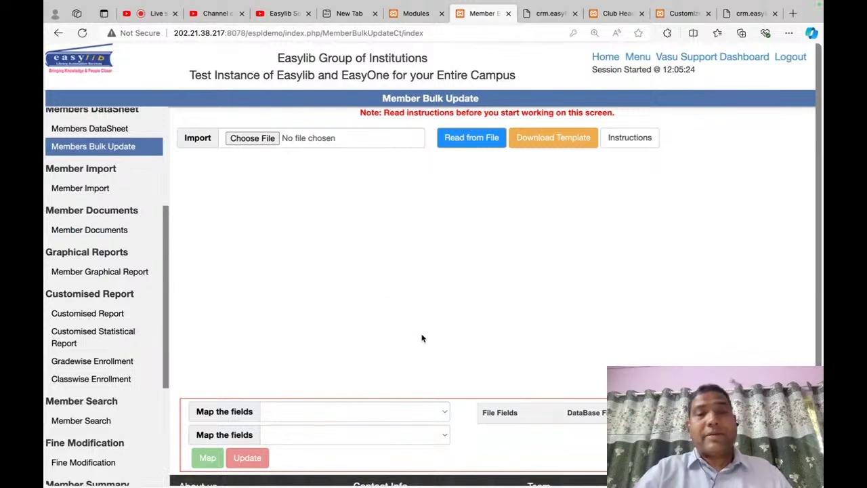
pyautogui.scroll(-1, 421, 338)
pyautogui.press('super+Tab')
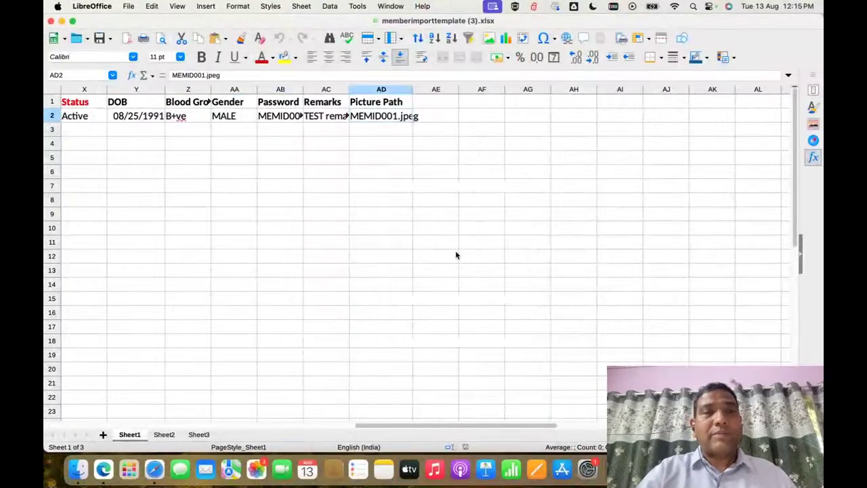
# Step: Enter 'member_id' in X7 and 'email id' in Y7 of the member import template
pyautogui.click(96, 188)
pyautogui.write('member_id')
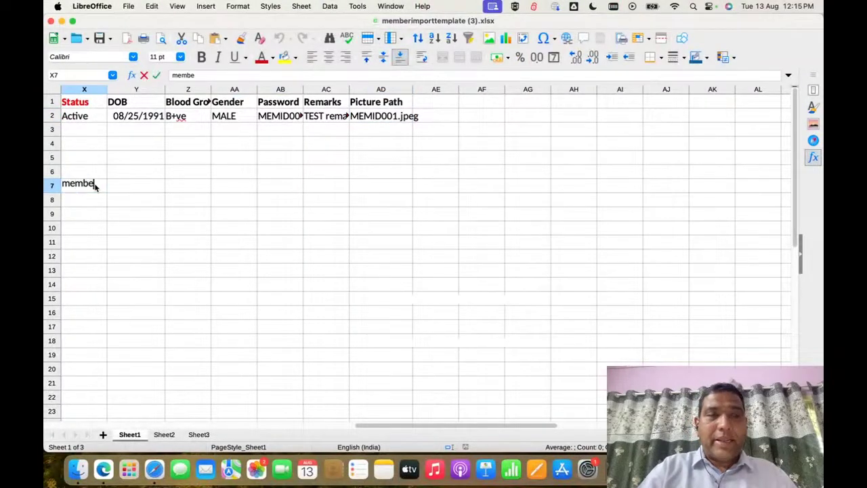
pyautogui.press('Tab')
pyautogui.press('Down')
pyautogui.press('Up')
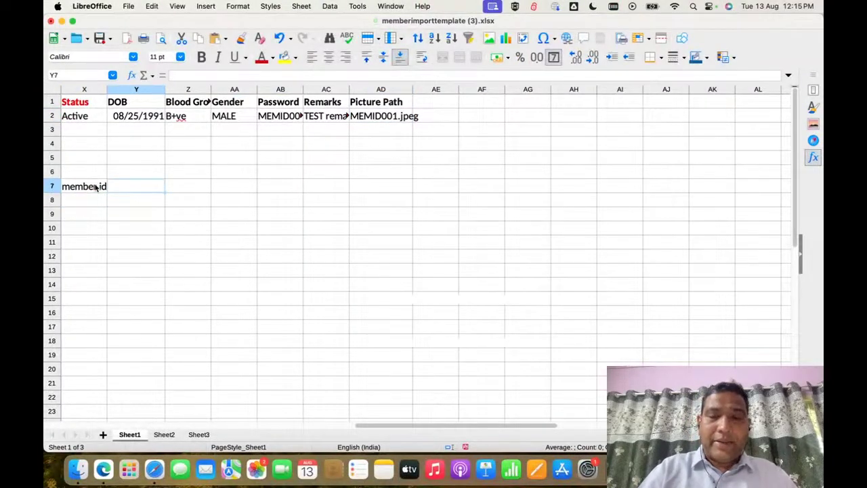
pyautogui.write('email id')
pyautogui.press('Return')
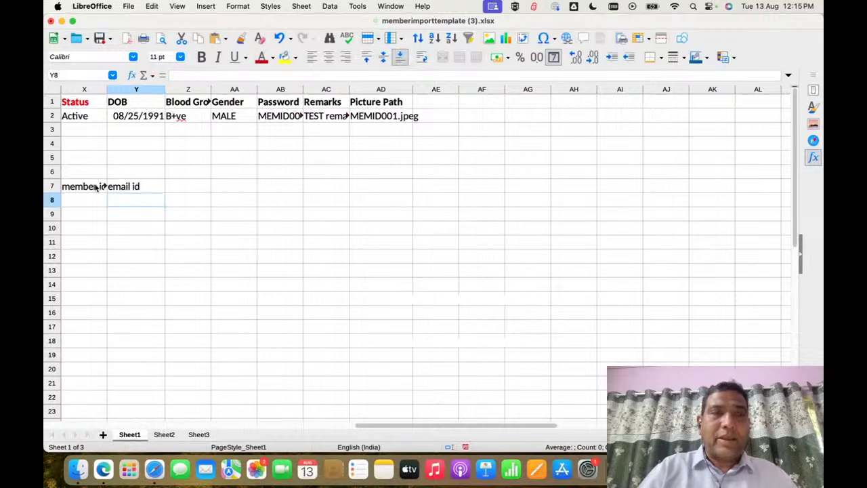
pyautogui.press('Down')
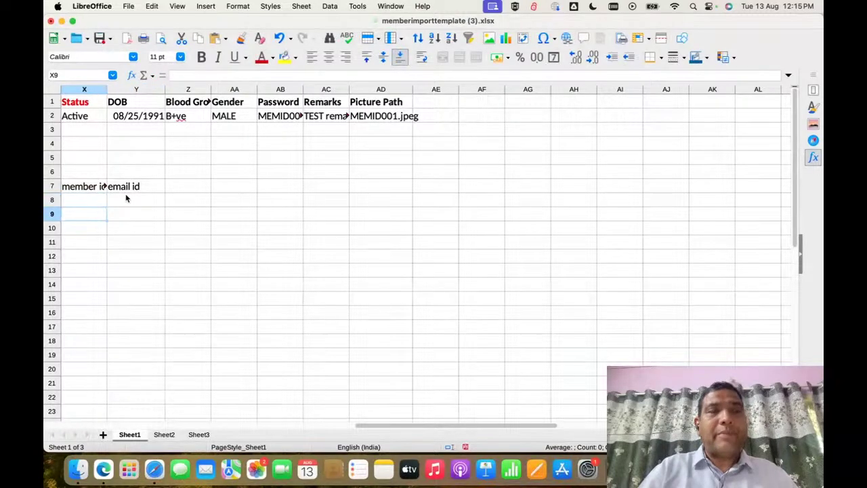
pyautogui.hotkey('ctrl', 'Right')
pyautogui.scroll(2, 382, 329)
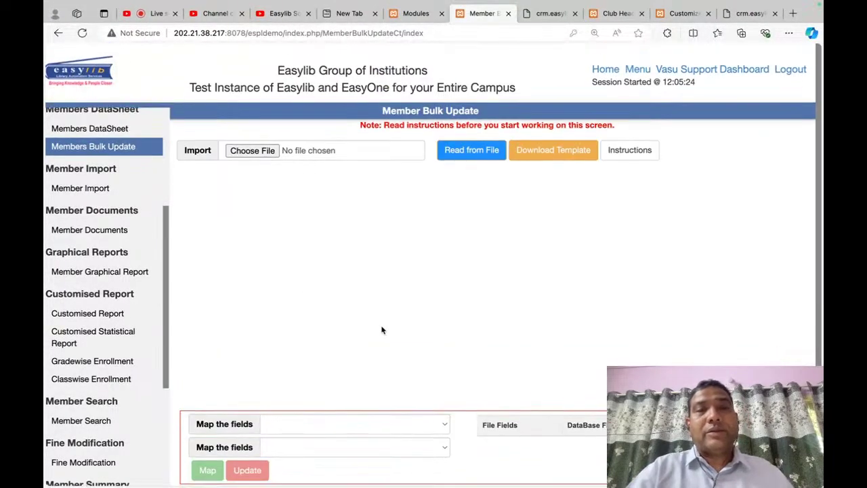
# Step: Map the second Member Bulk Update field to Email Id instead of MemberId
pyautogui.scroll(-2, 309, 329)
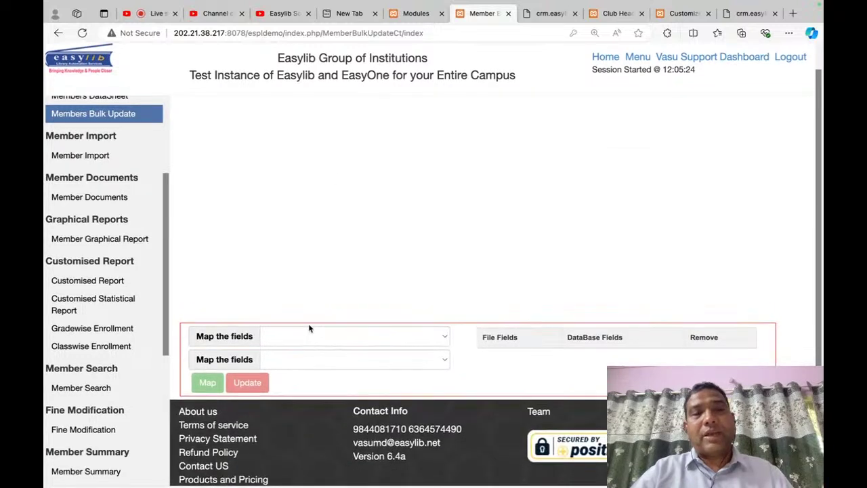
pyautogui.click(324, 367)
pyautogui.click(314, 373)
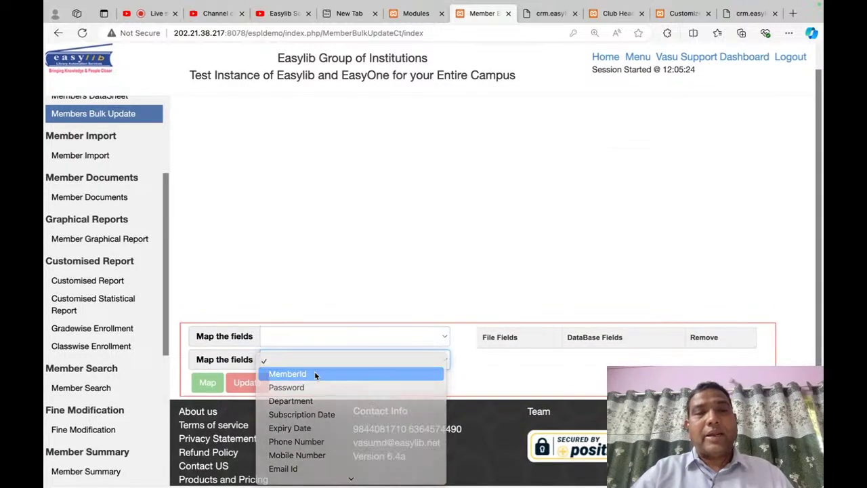
pyautogui.click(324, 364)
pyautogui.click(323, 363)
pyautogui.write('em')
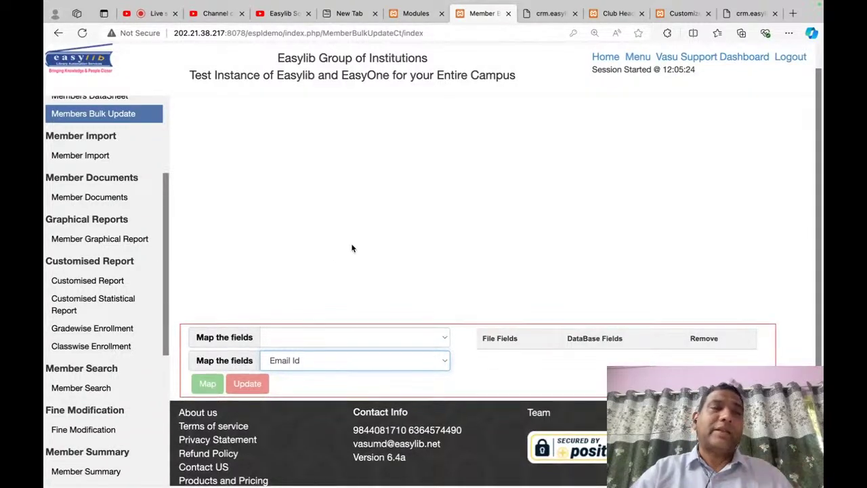
pyautogui.scroll(2, 271, 248)
pyautogui.scroll(4, 108, 235)
pyautogui.scroll(-4, 94, 204)
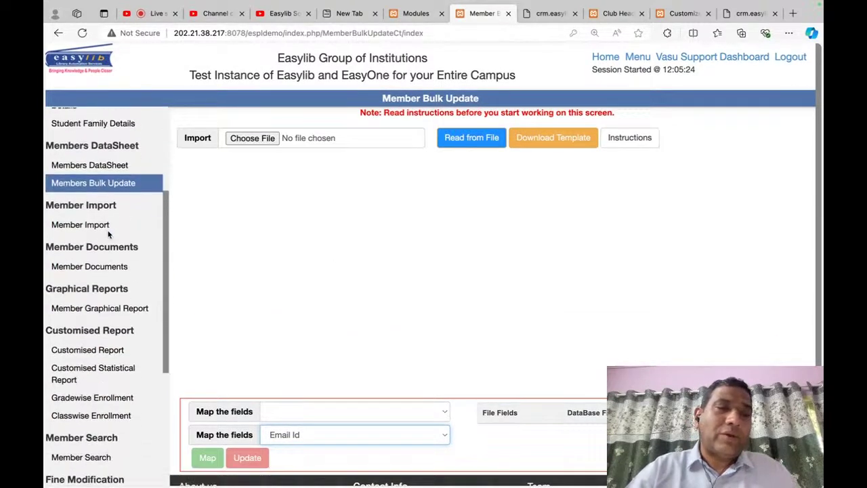
pyautogui.scroll(-3, 105, 303)
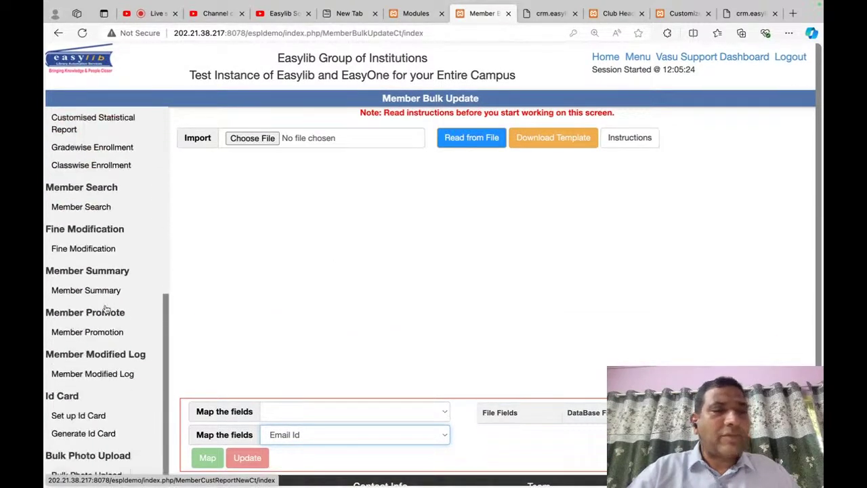
pyautogui.scroll(4, 105, 303)
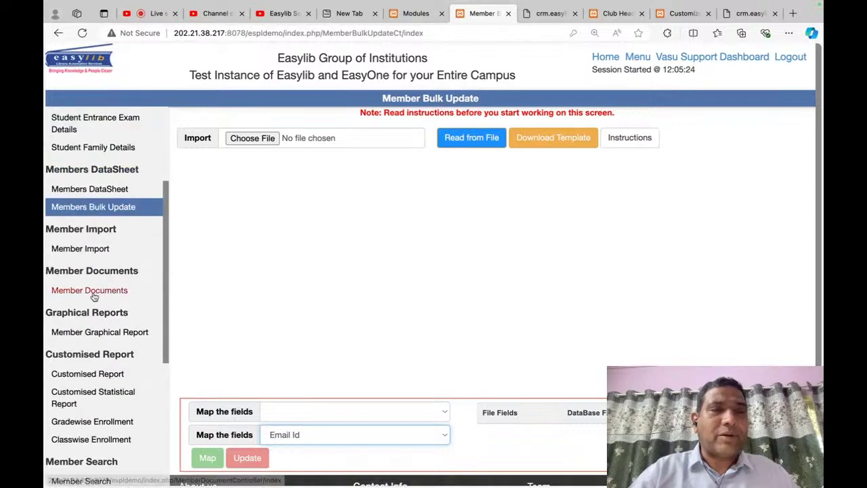
pyautogui.scroll(-2, 105, 292)
pyautogui.scroll(1, 102, 339)
pyautogui.click(103, 364)
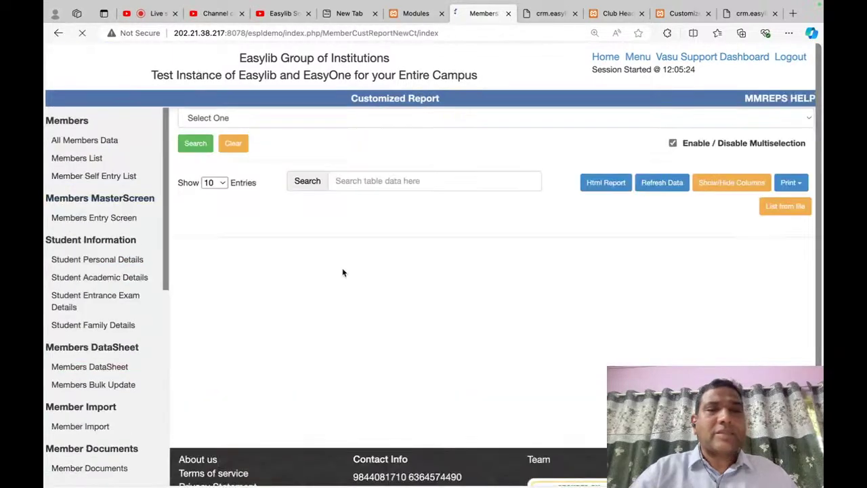
# Step: Search the Customized Report for Member Ids from ESPL00 to ESPL09
pyautogui.click(347, 118)
pyautogui.click(347, 118)
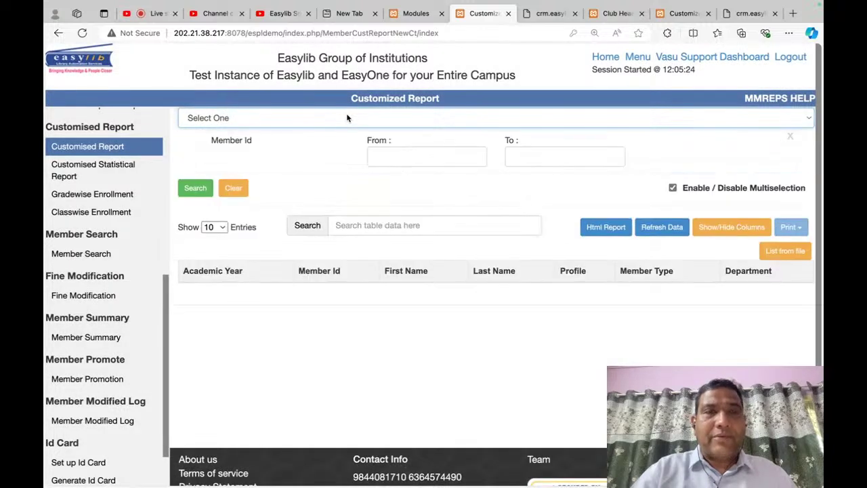
pyautogui.click(421, 157)
pyautogui.write('E')
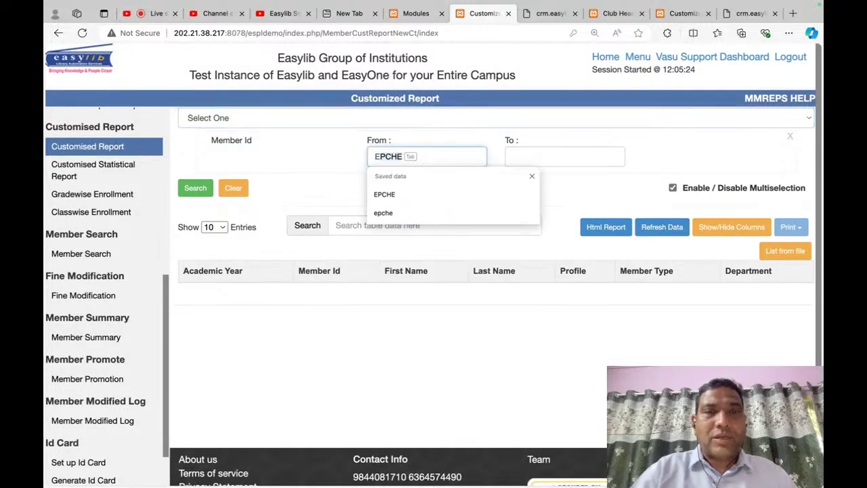
pyautogui.write('SPL00')
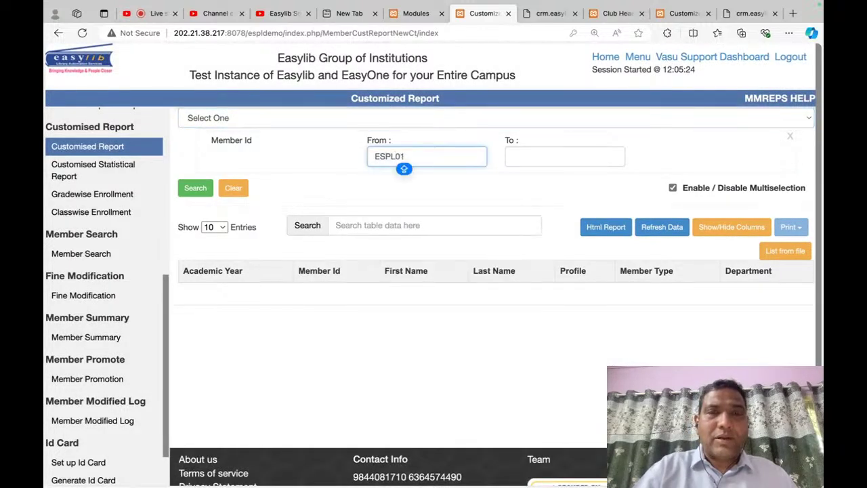
pyautogui.click(564, 157)
pyautogui.write('ESPL09')
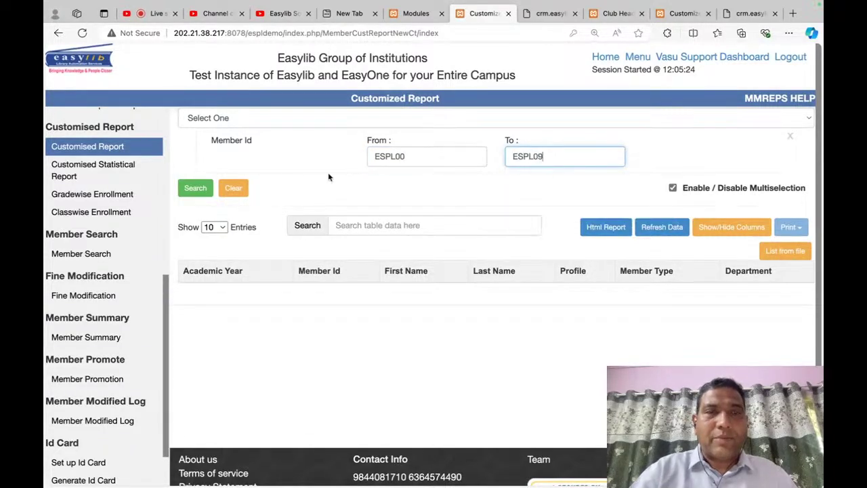
pyautogui.click(203, 190)
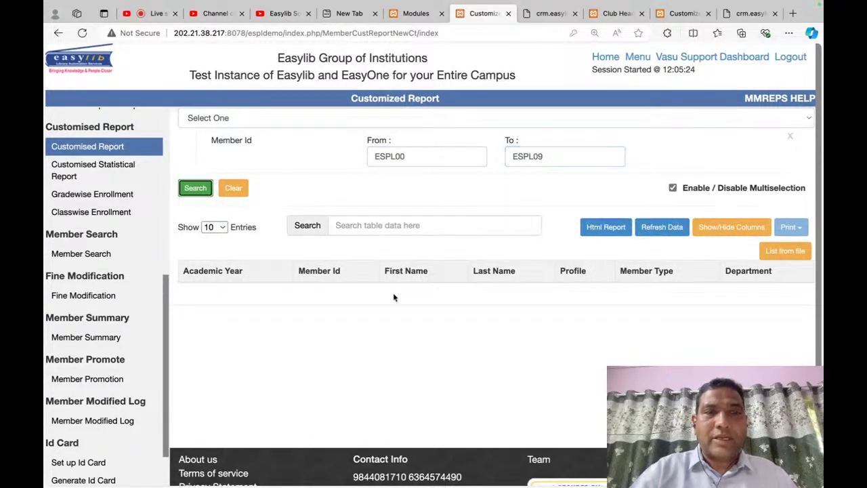
pyautogui.scroll(-3, 493, 399)
pyautogui.scroll(3, 609, 316)
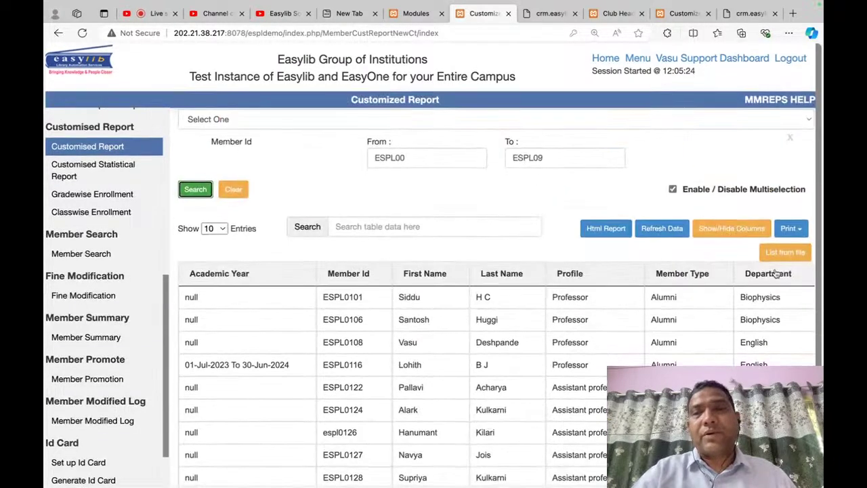
# Step: Export the report to Excel with Member Id, First Name, Last Name and Address1
pyautogui.click(803, 229)
pyautogui.click(779, 247)
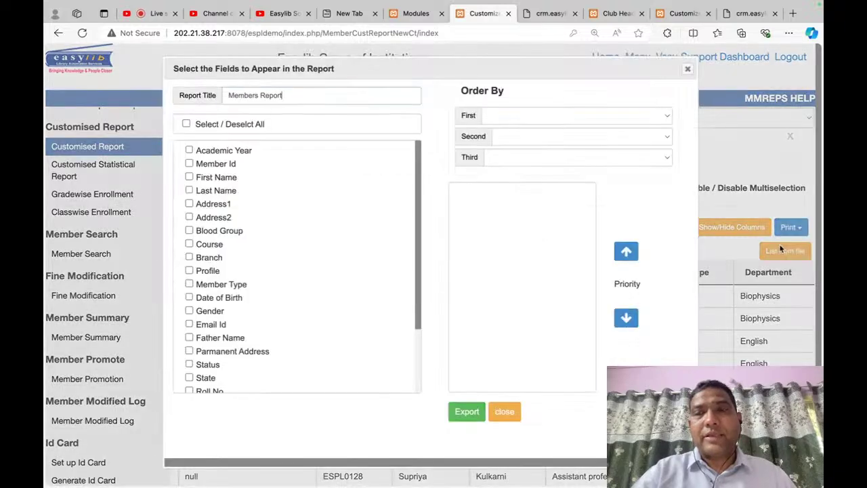
pyautogui.click(189, 164)
pyautogui.click(189, 179)
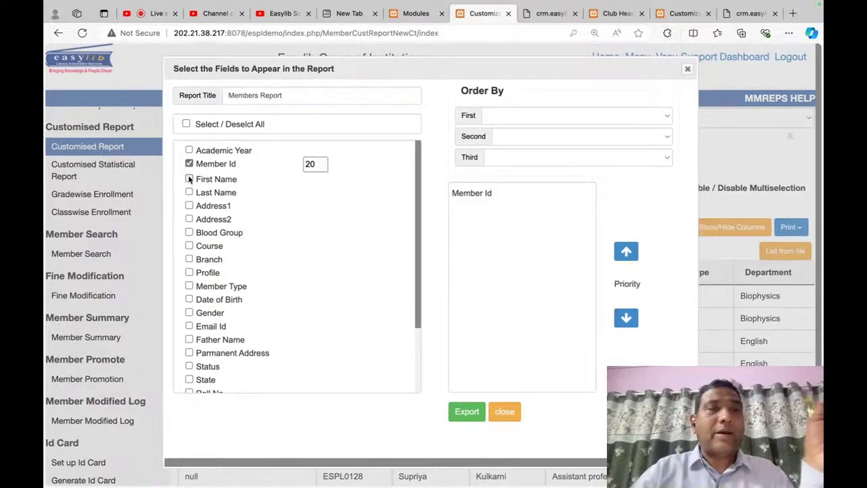
pyautogui.click(189, 195)
pyautogui.click(189, 209)
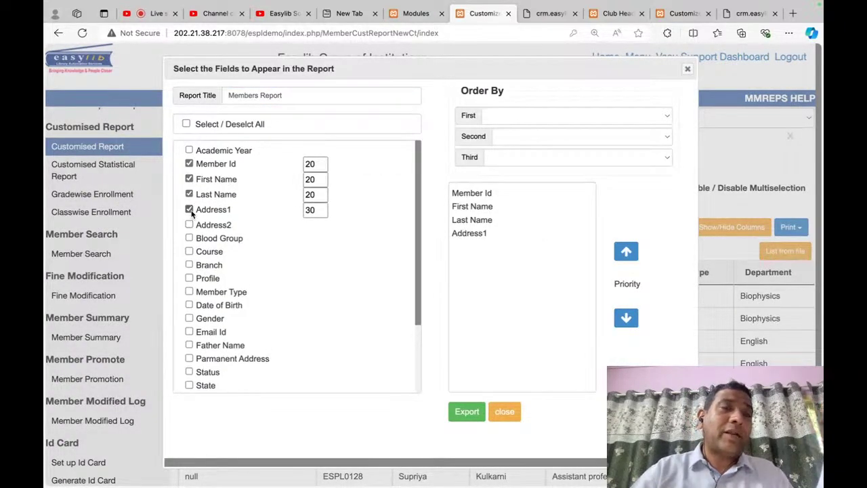
pyautogui.click(465, 411)
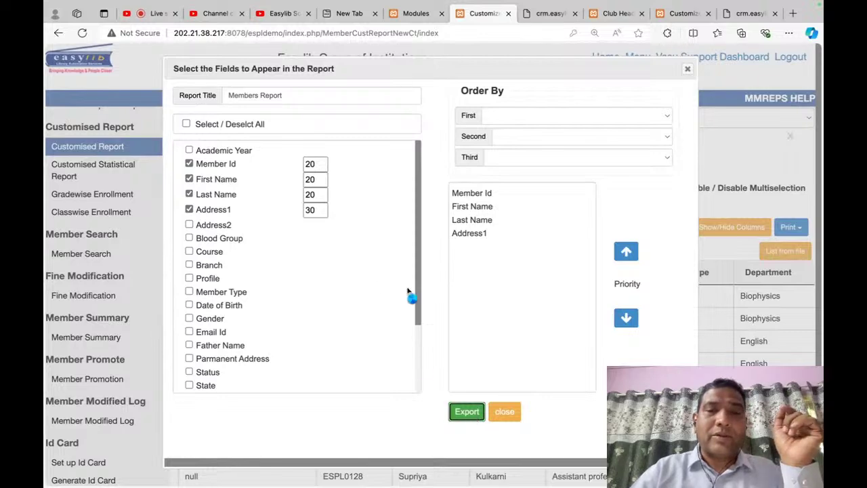
pyautogui.click(433, 17)
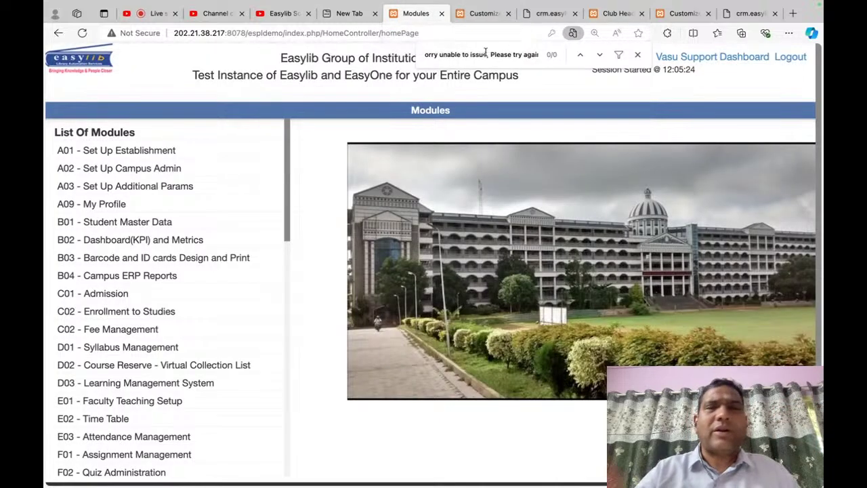
# Step: Search the module list for 'circu'
pyautogui.click(637, 54)
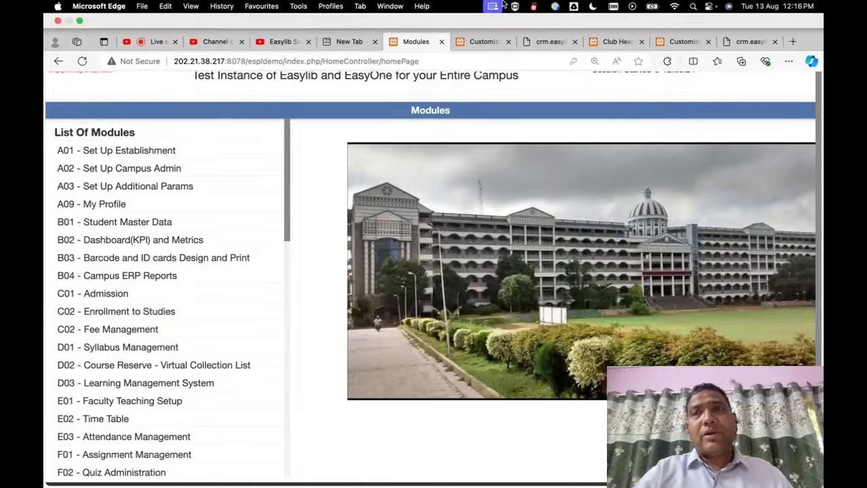
pyautogui.press('super+f')
pyautogui.write('circul')
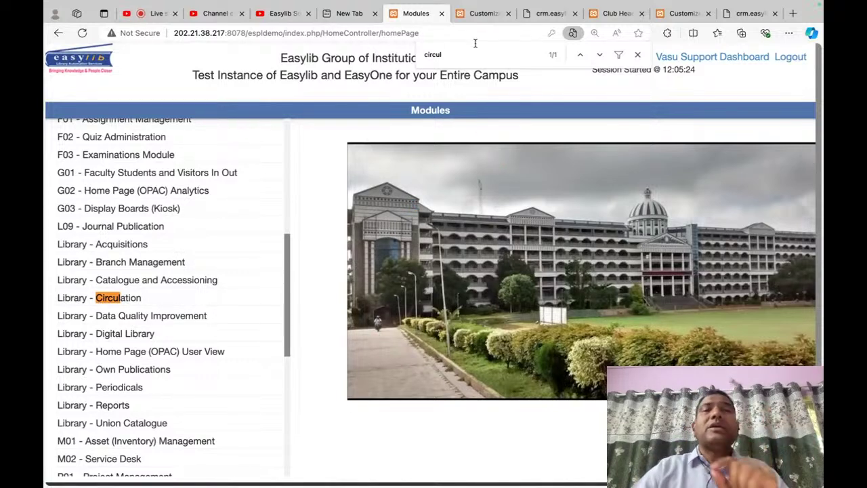
# Step: Close the customised report, support, club headers and Books tabs, then open Circulation in a new tab
pyautogui.click(483, 14)
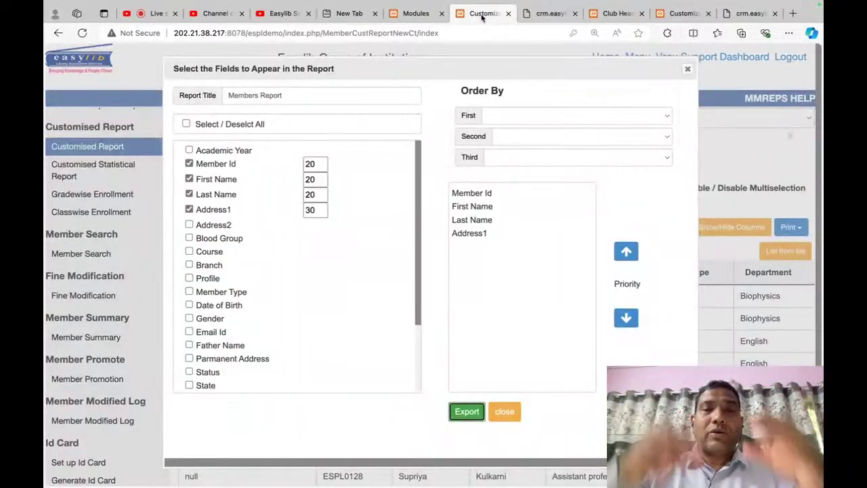
pyautogui.click(508, 13)
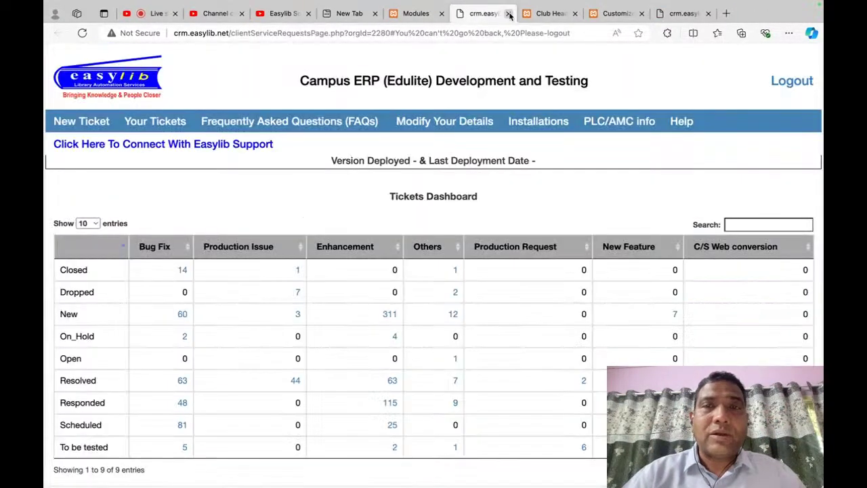
pyautogui.click(508, 14)
pyautogui.click(508, 13)
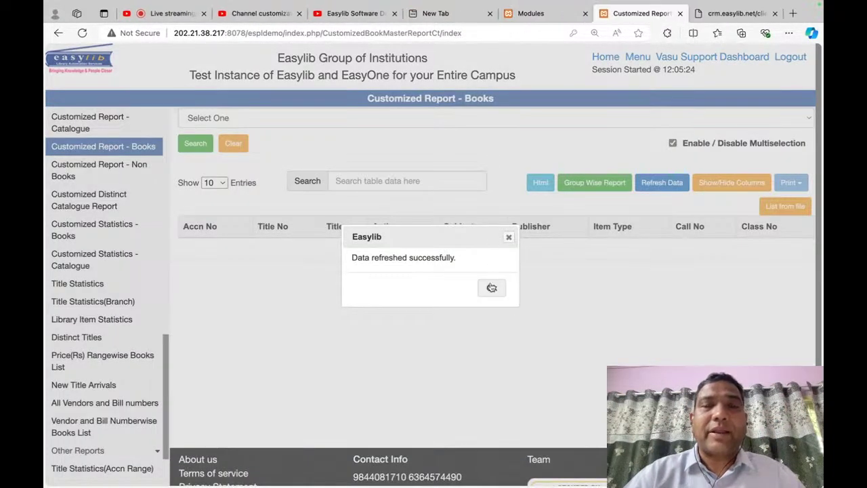
pyautogui.click(492, 288)
pyautogui.click(680, 13)
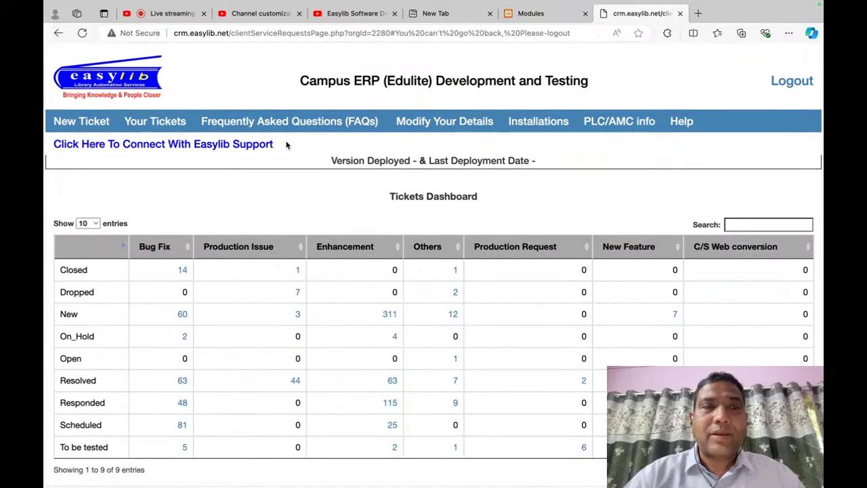
pyautogui.click(776, 13)
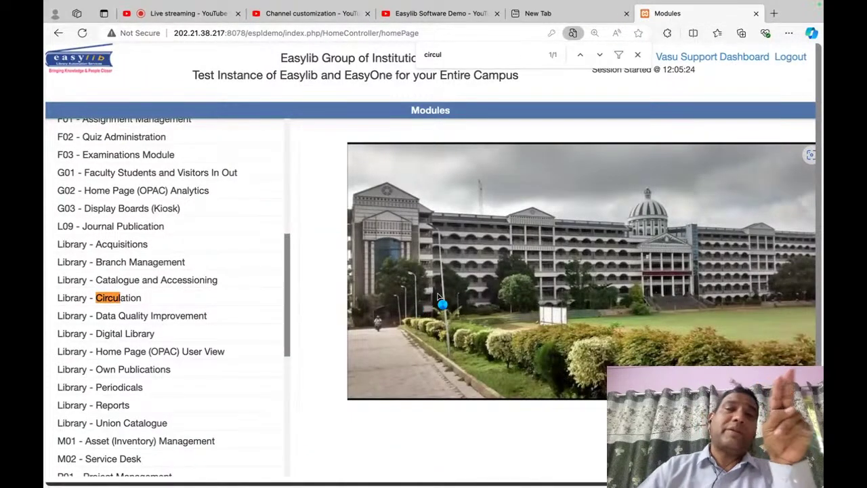
pyautogui.click(638, 55)
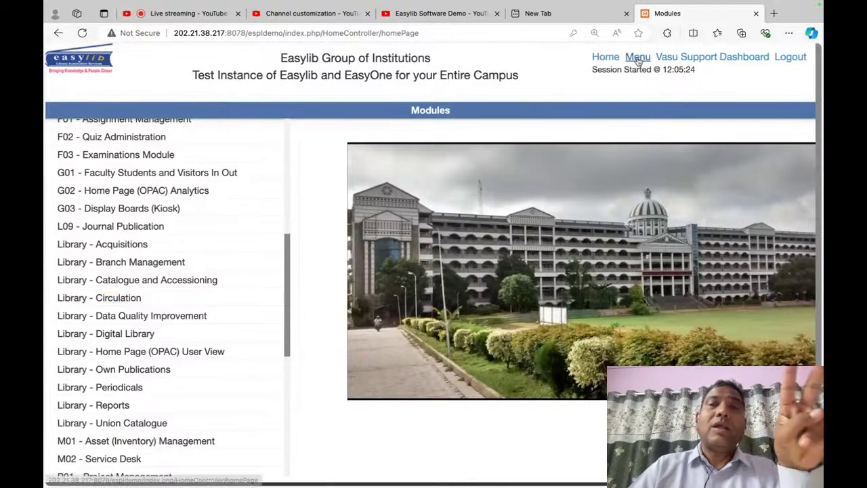
pyautogui.click(638, 58)
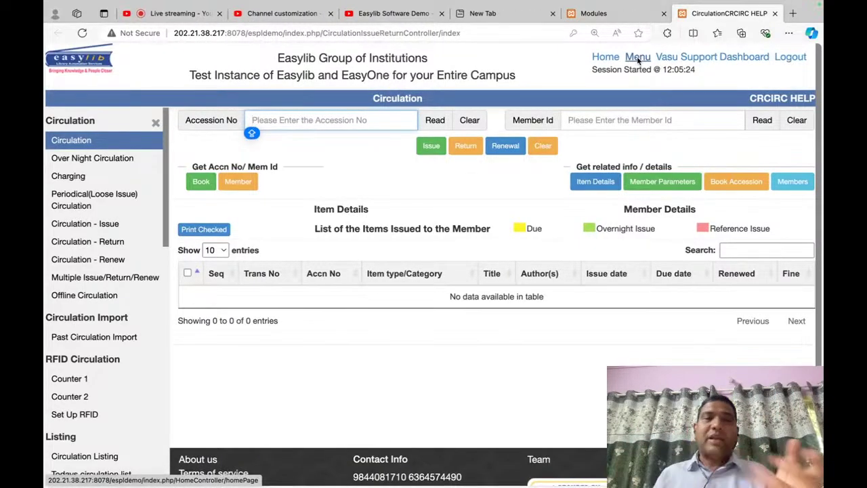
# Step: Open the Library - Circulation module from the Modules page
pyautogui.click(595, 13)
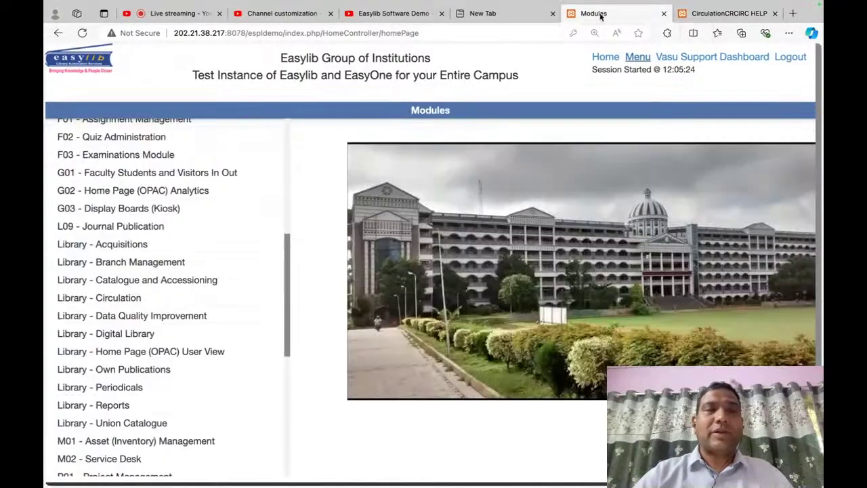
pyautogui.press('Escape')
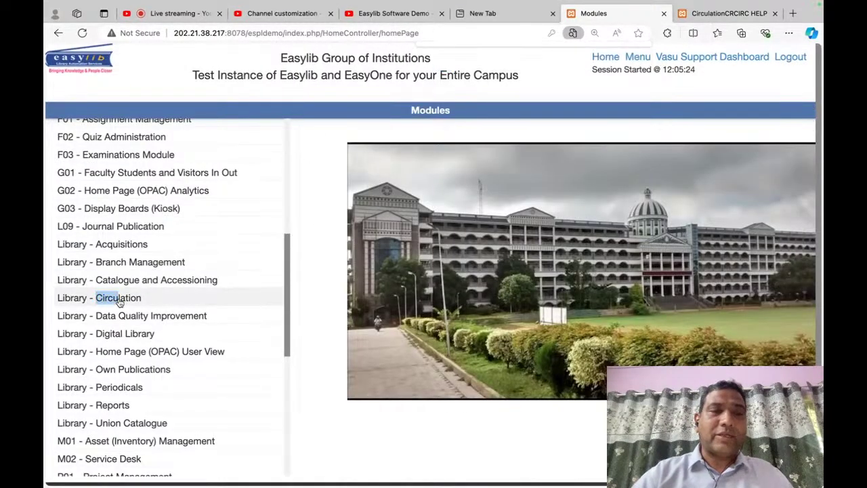
pyautogui.click(133, 299)
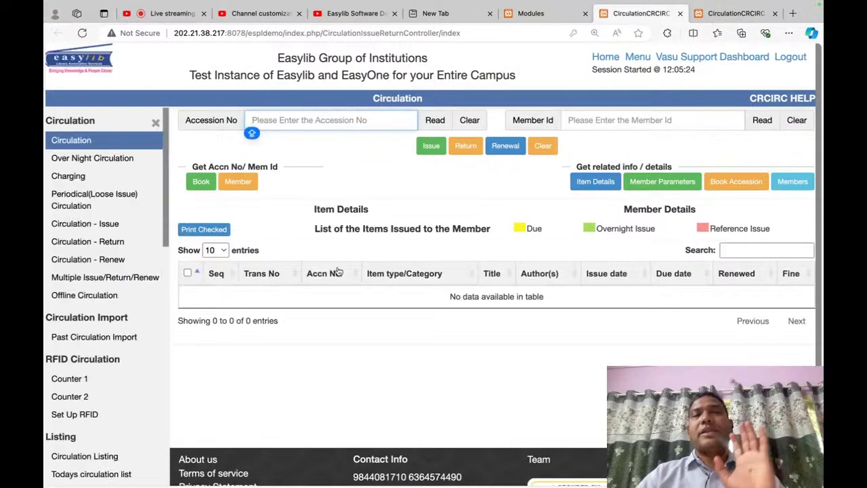
# Step: Move the demo member's ID into Member Id to load their details and four fined items
pyautogui.write('es')
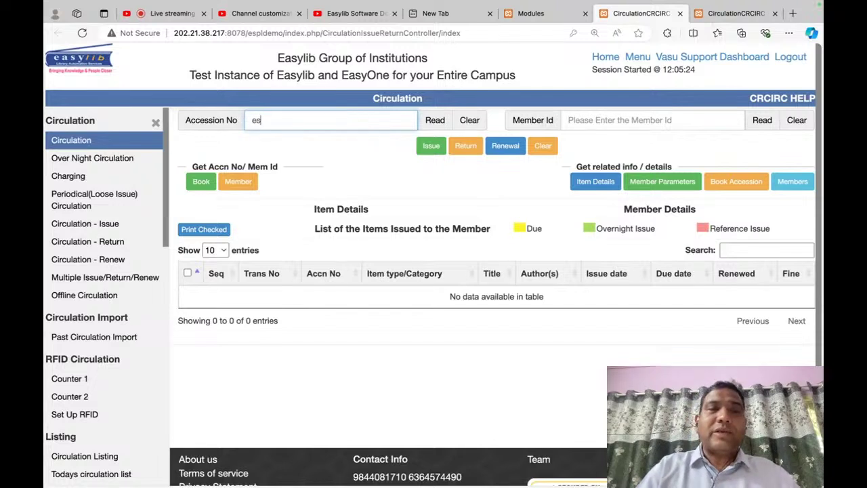
pyautogui.press('BackSpace')
pyautogui.press('BackSpace')
pyautogui.write('ESPL010')
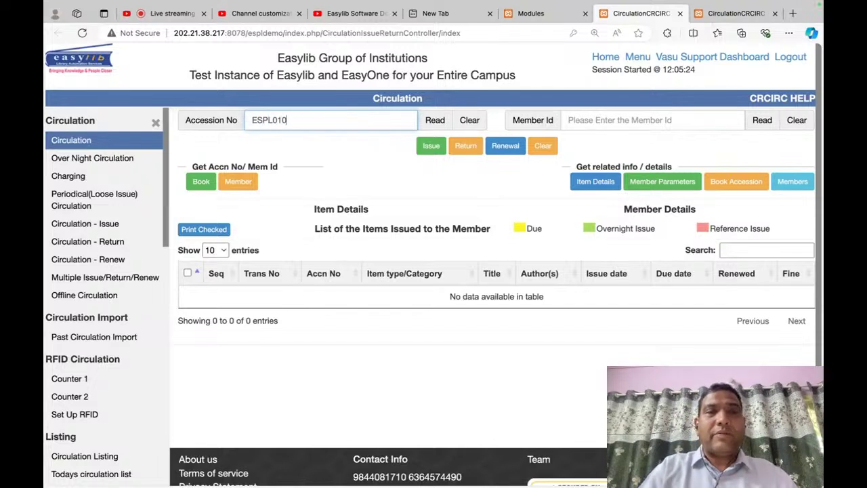
pyautogui.write('8')
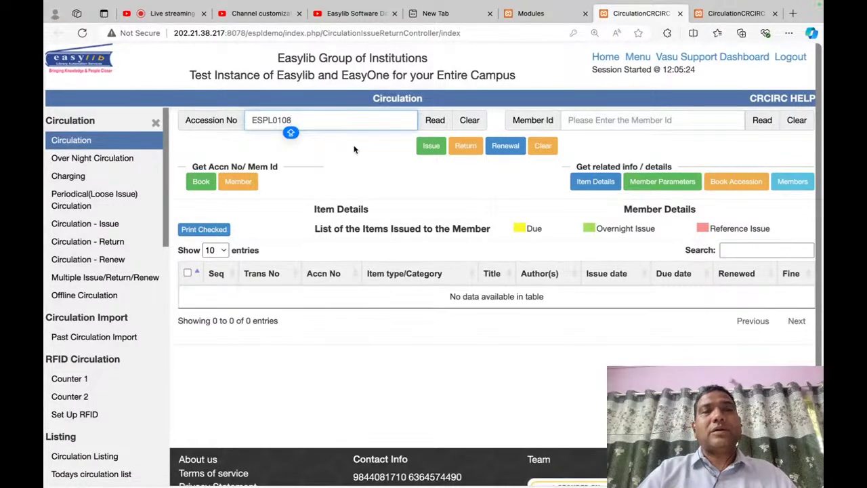
pyautogui.doubleClick(314, 124)
pyautogui.press('BackSpace')
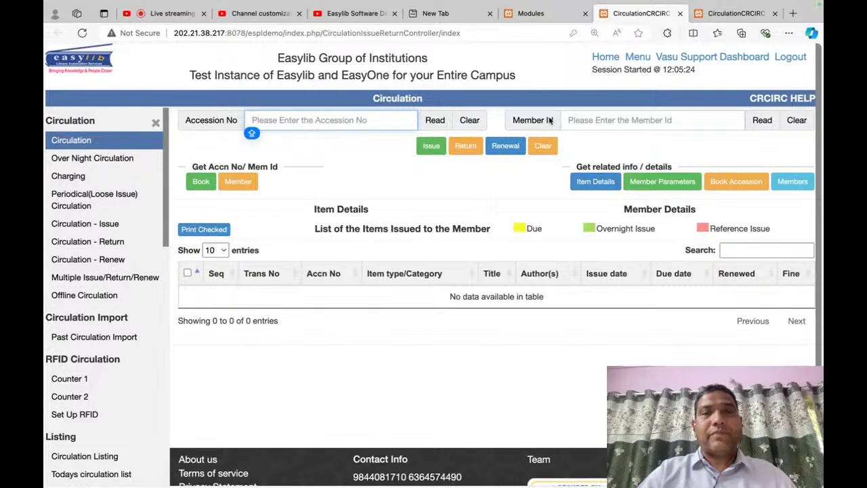
pyautogui.hotkey('ctrl', 'z')
pyautogui.click(579, 121)
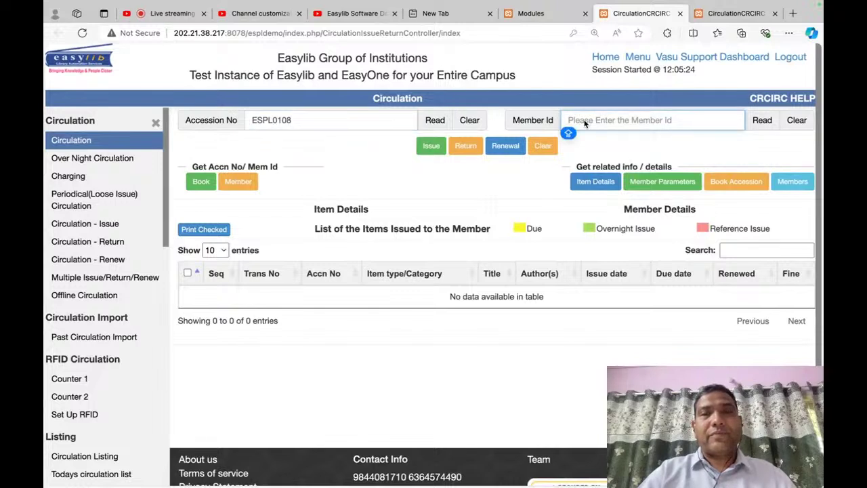
pyautogui.doubleClick(288, 121)
pyautogui.press('super+x')
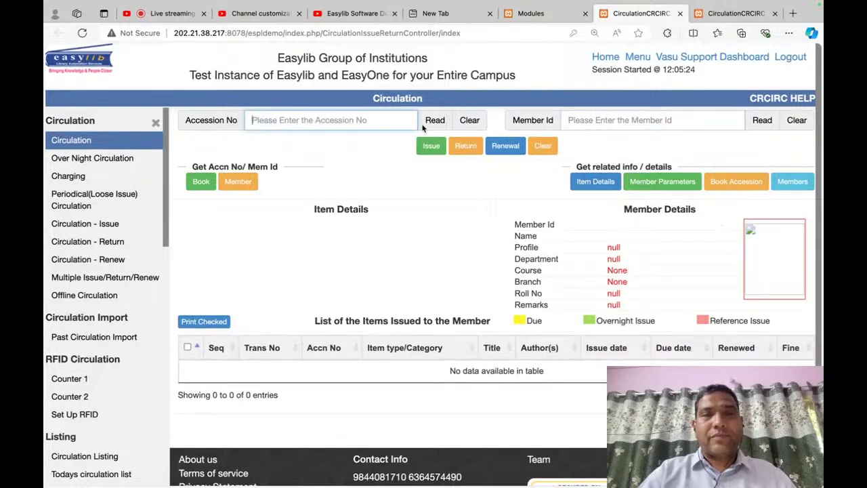
pyautogui.click(630, 125)
pyautogui.press('super+v')
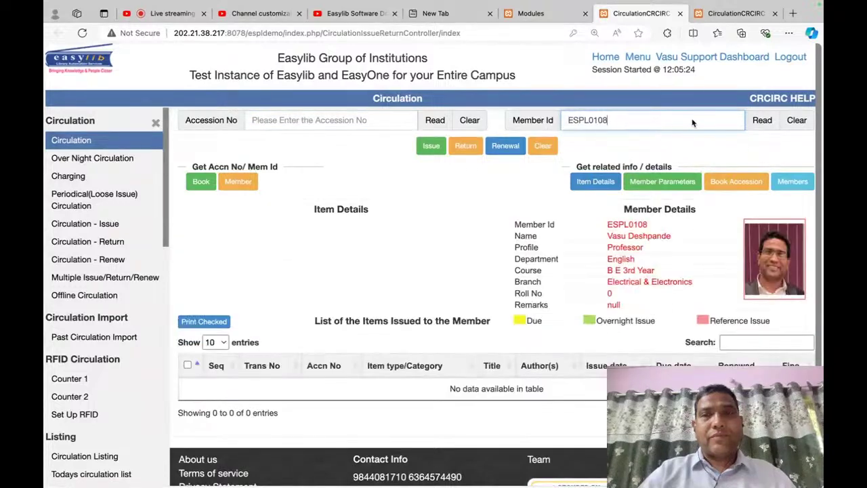
pyautogui.scroll(-3, 712, 312)
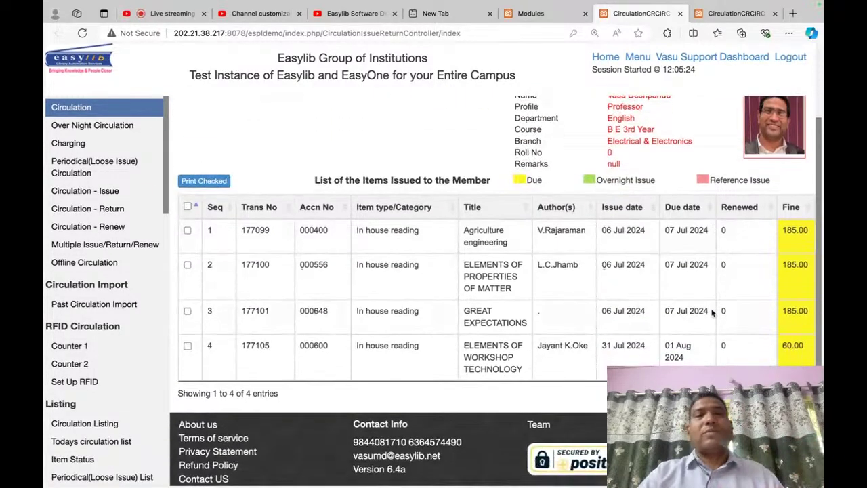
pyautogui.scroll(3, 712, 311)
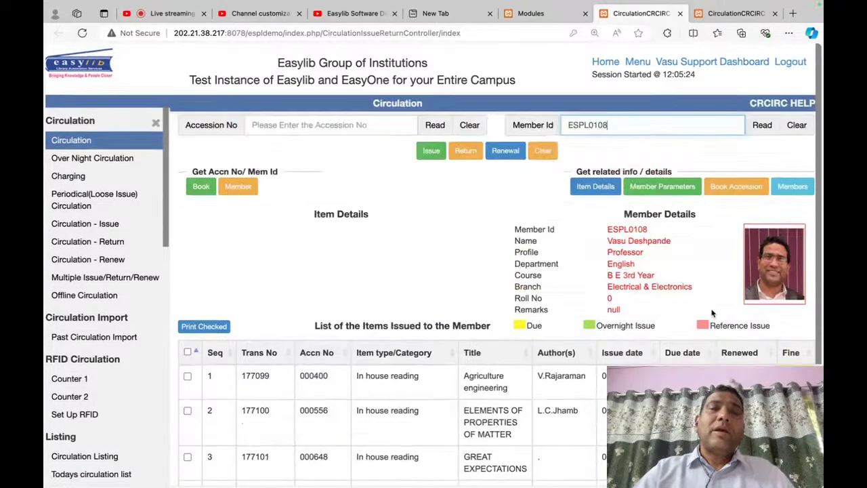
pyautogui.click(341, 122)
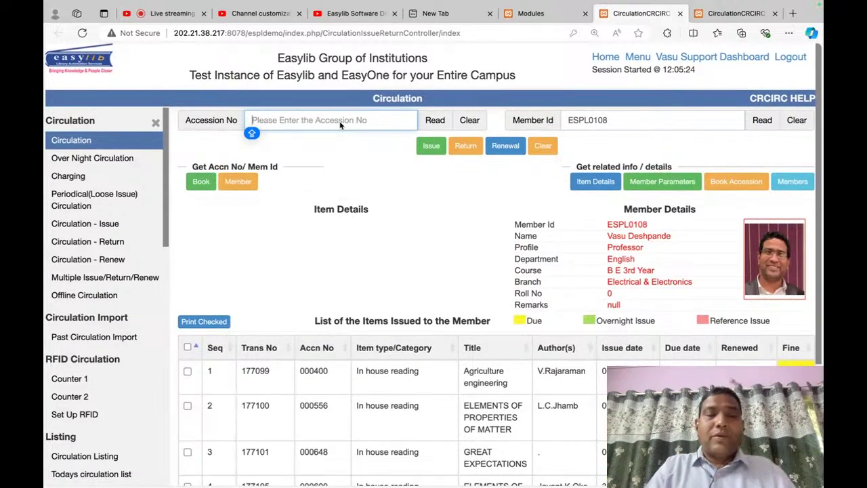
# Step: Load accession 004000, DESIGN DATA HANDBOOK, and issue it to the member
pyautogui.write('002001')
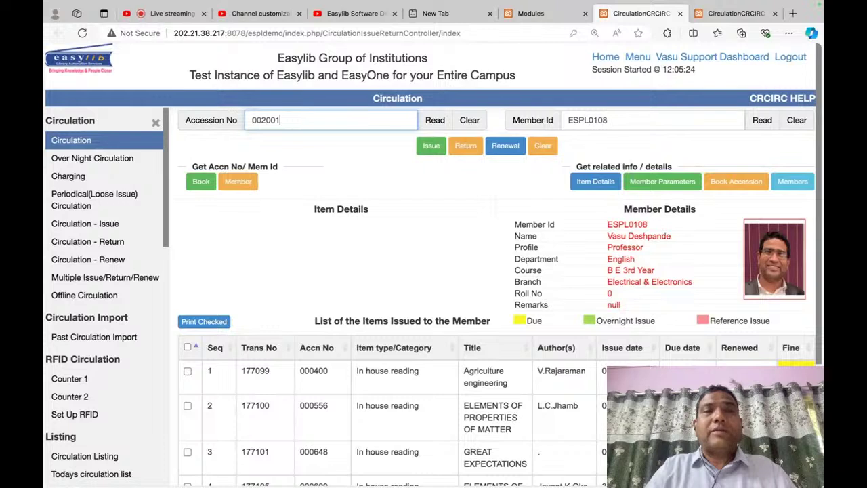
pyautogui.press('capslock')
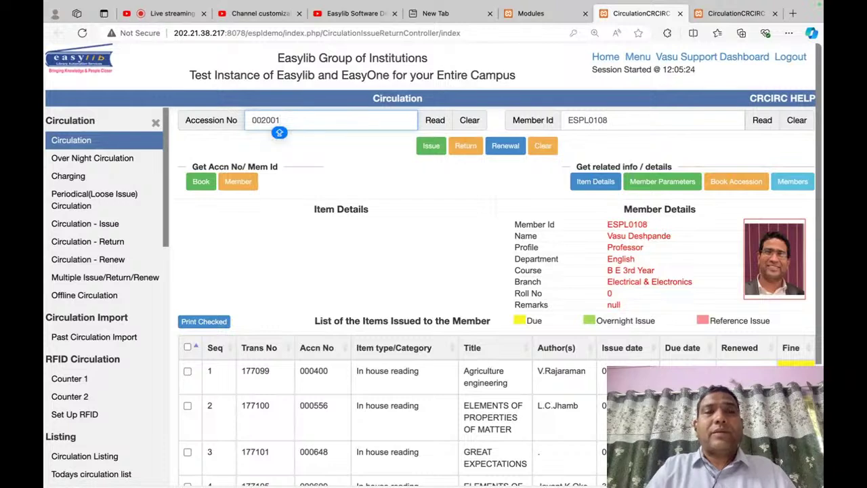
pyautogui.press('BackSpace')
pyautogui.press('capslock')
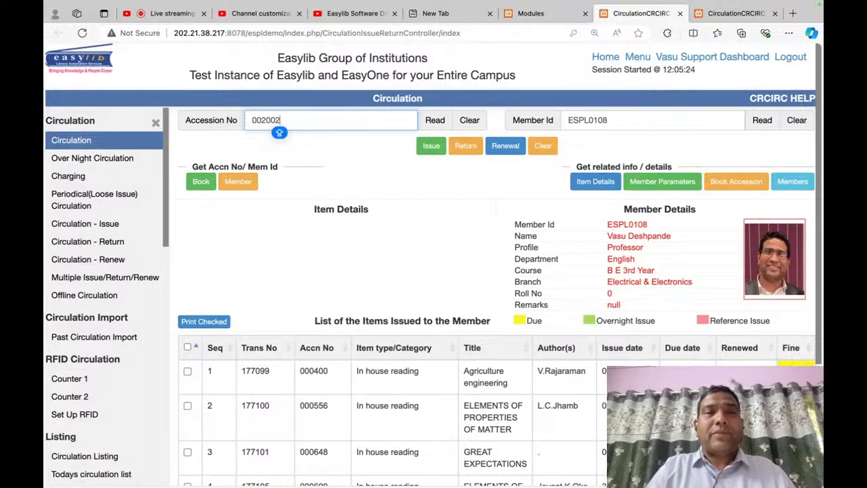
pyautogui.press('BackSpace')
pyautogui.press('BackSpace')
pyautogui.press('BackSpace')
pyautogui.write('00')
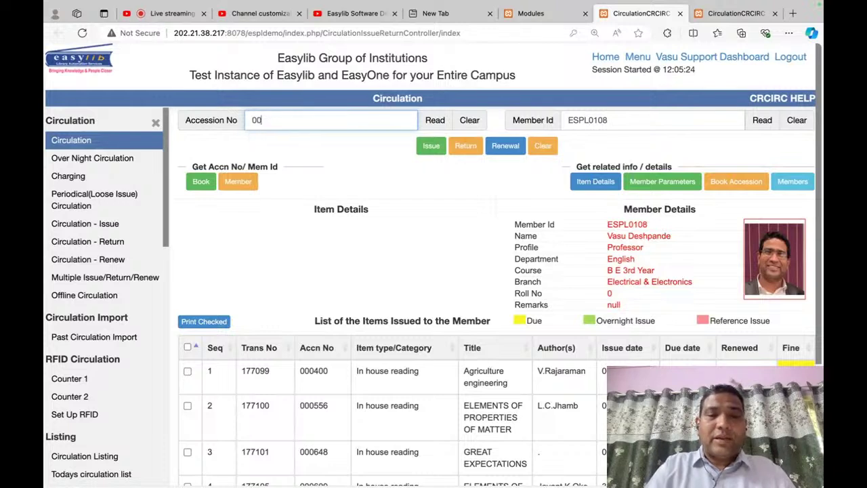
pyautogui.write('400')
pyautogui.write('0')
pyautogui.press('Return')
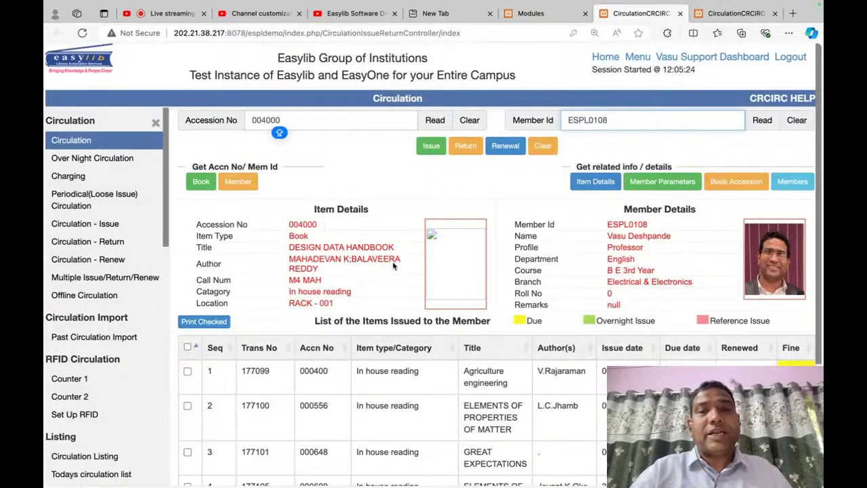
pyautogui.click(431, 146)
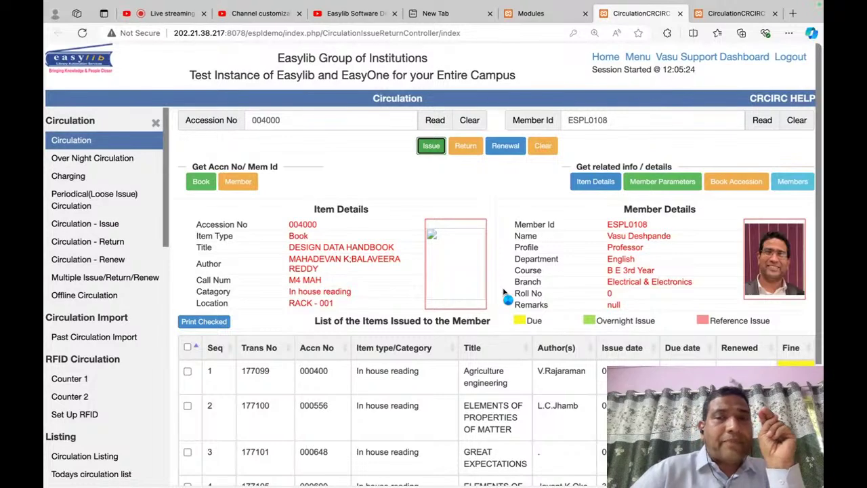
pyautogui.click(539, 15)
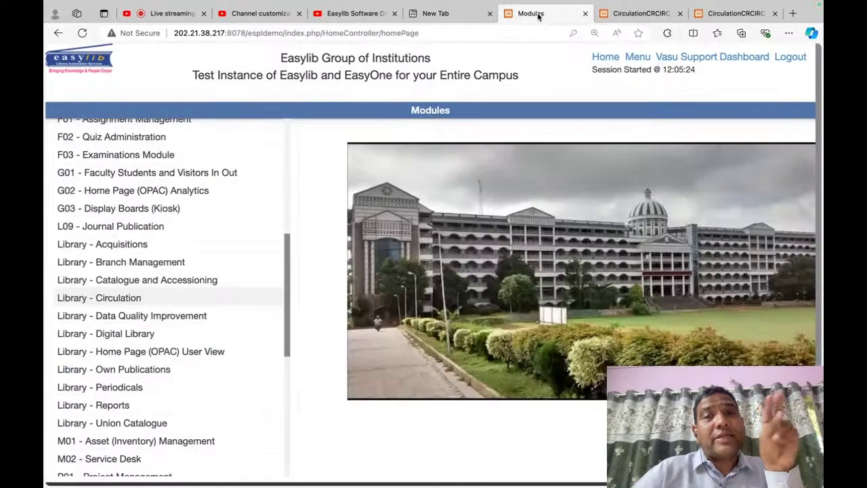
# Step: Return to the Circulation page's 'Item issued successfully' message, due back 13-Aug-2024
pyautogui.click(625, 23)
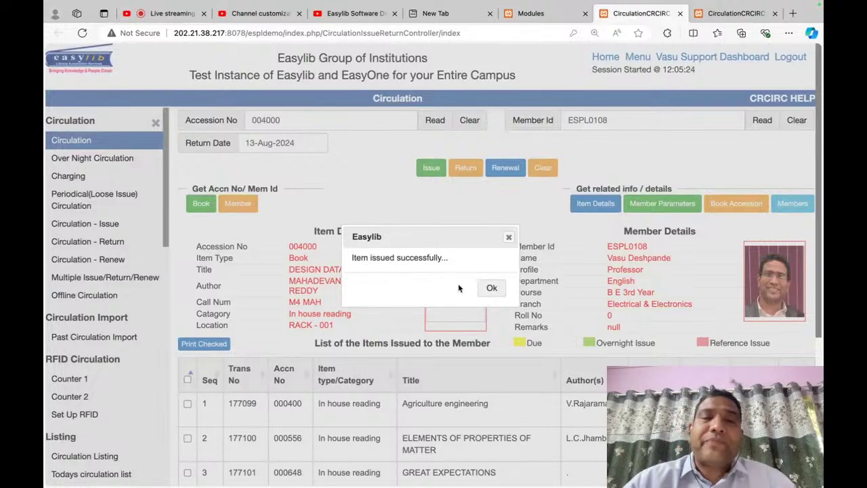
# Step: Return the GREAT EXPECTATIONS loan (000648) and choose to pay its 185 fine
pyautogui.click(494, 288)
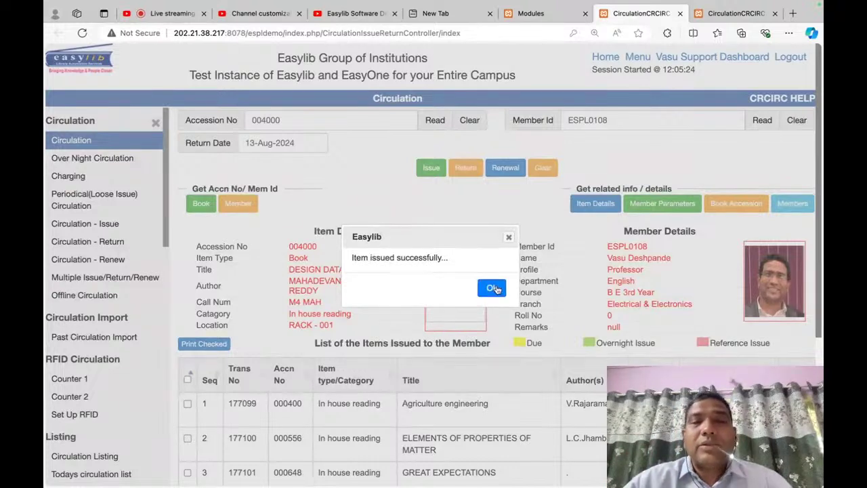
pyautogui.scroll(-3, 498, 278)
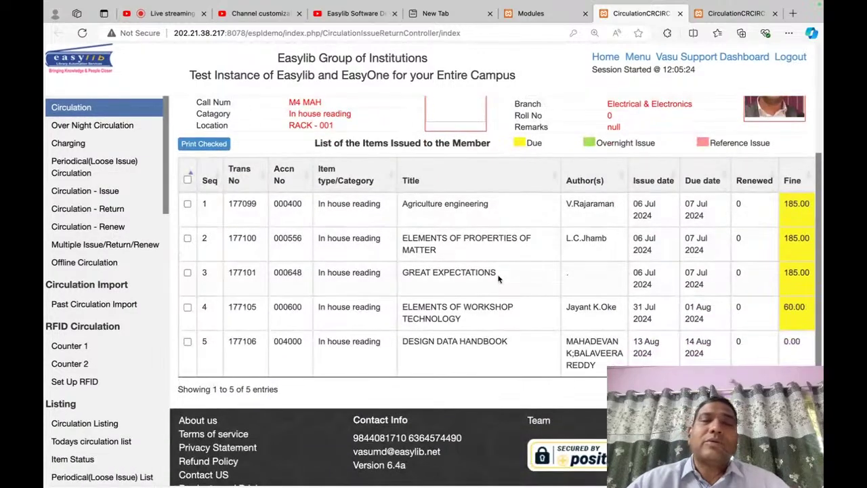
pyautogui.click(432, 277)
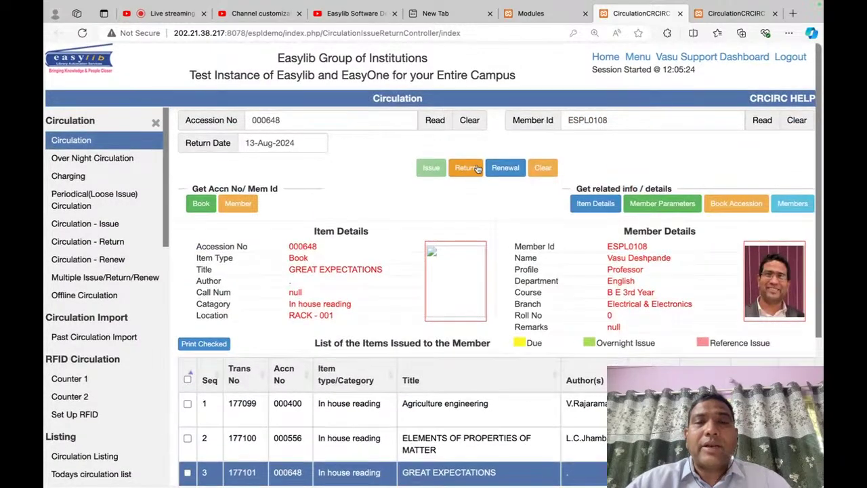
pyautogui.click(476, 168)
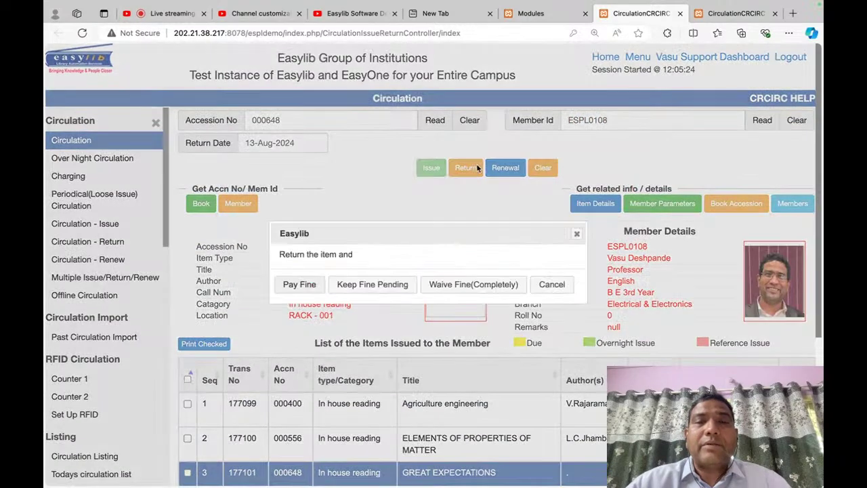
pyautogui.scroll(-3, 457, 362)
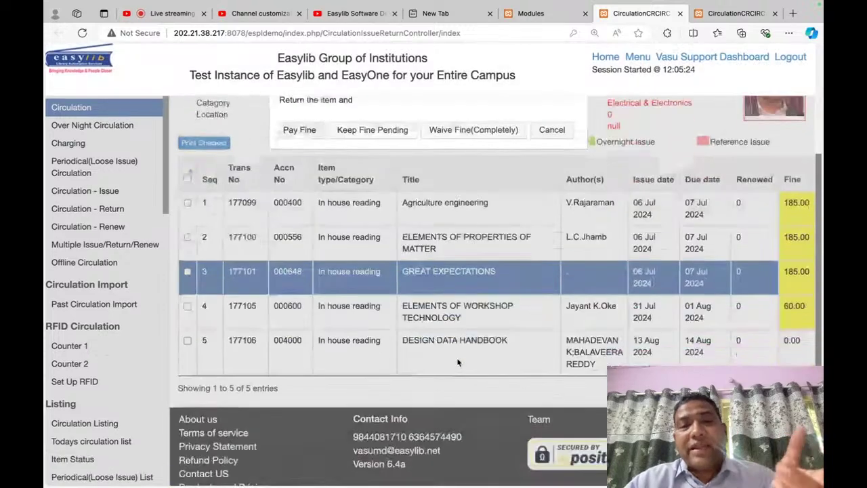
pyautogui.scroll(3, 407, 339)
pyautogui.click(299, 284)
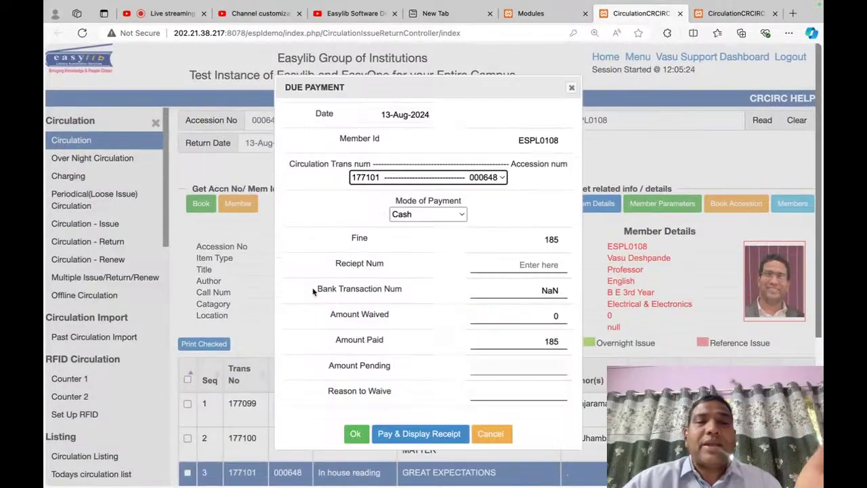
# Step: Waive 100 of the fine with reason 'test' and enter receipt number 199
pyautogui.click(539, 319)
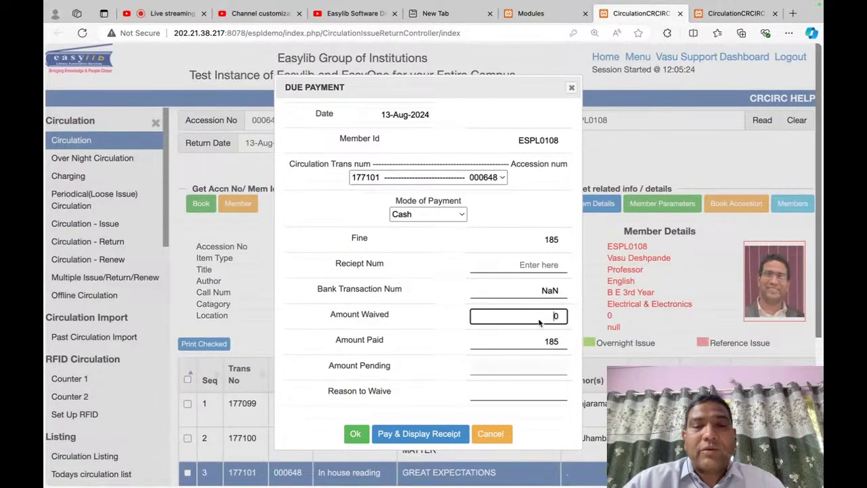
pyautogui.write('10')
pyautogui.press('Tab')
pyautogui.press('Tab')
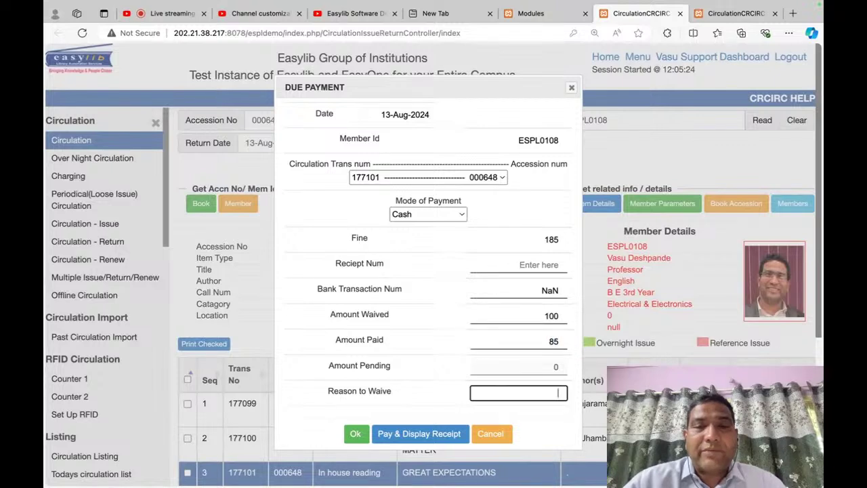
pyautogui.write('test')
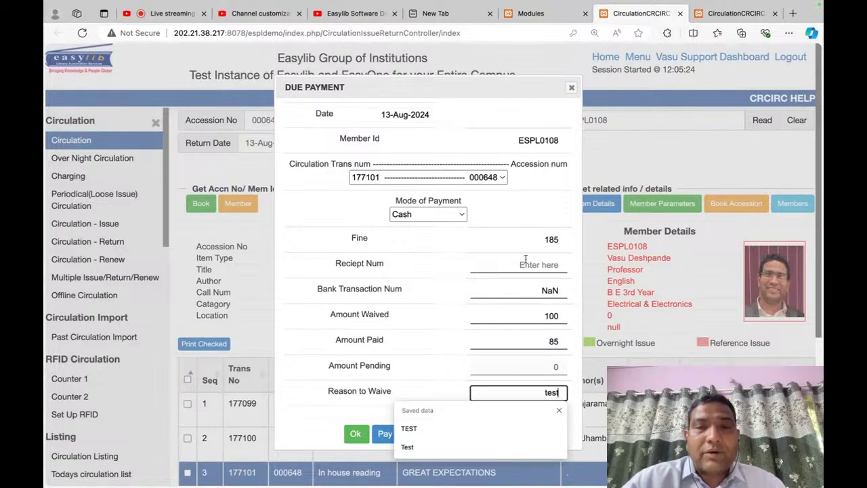
pyautogui.click(528, 266)
pyautogui.write('199')
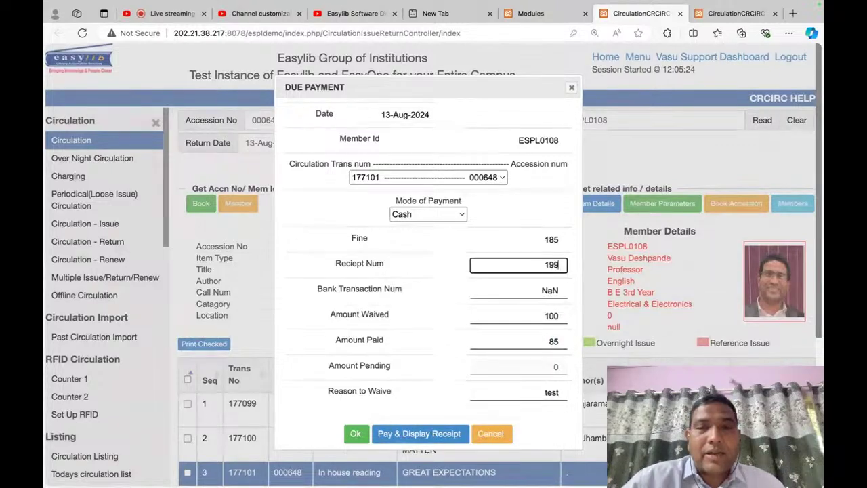
pyautogui.press('Tab')
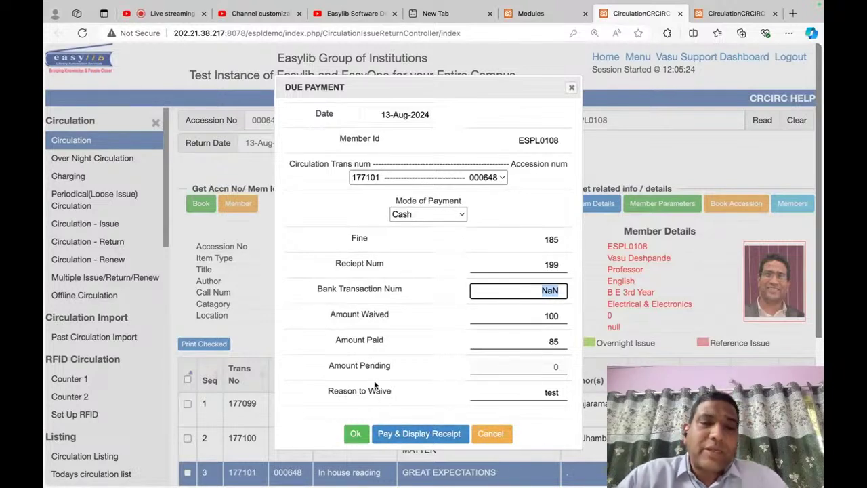
# Step: Pay the 85 fine, review receipt 199 in Due_Collection_Receipt.pdf, then close it
pyautogui.click(411, 437)
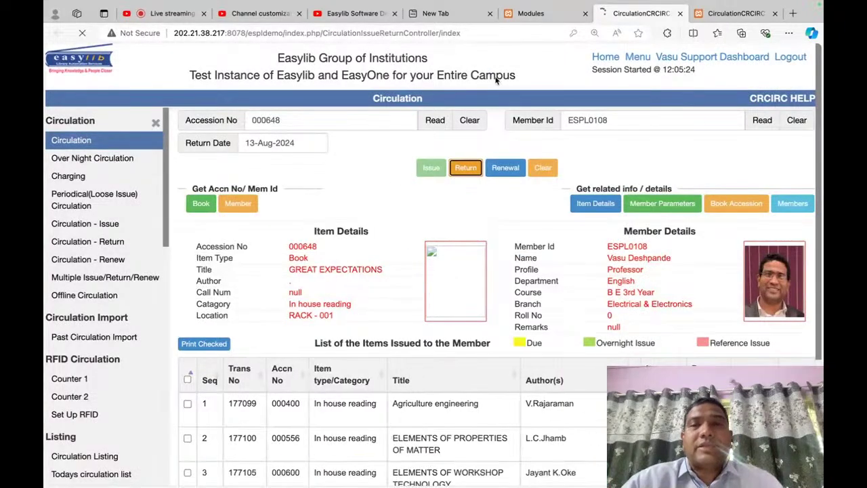
pyautogui.scroll(-3, 505, 230)
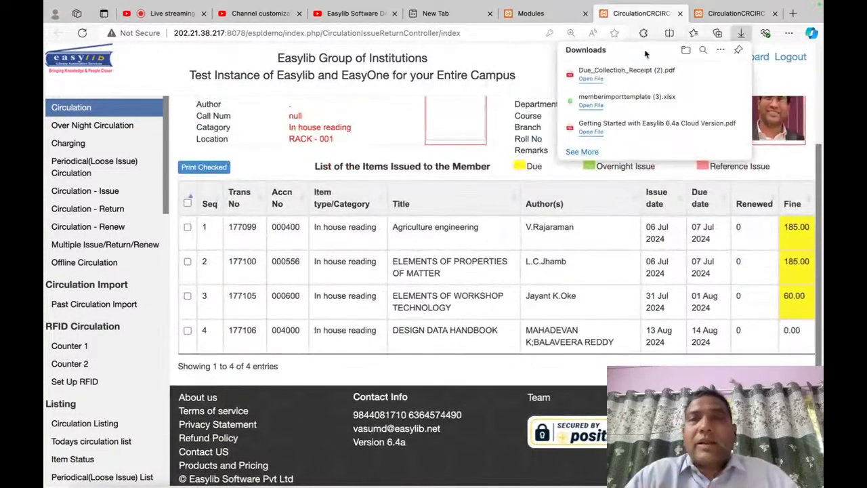
pyautogui.click(596, 81)
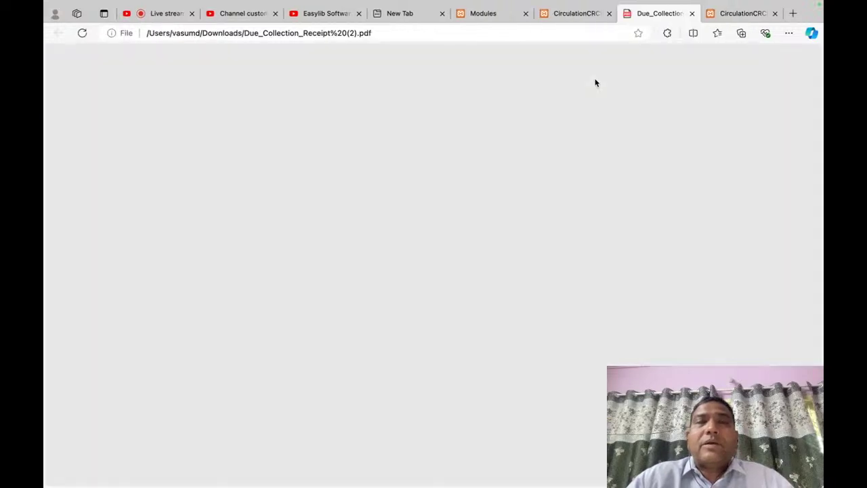
pyautogui.scroll(3, 425, 167)
pyautogui.scroll(3, 424, 167)
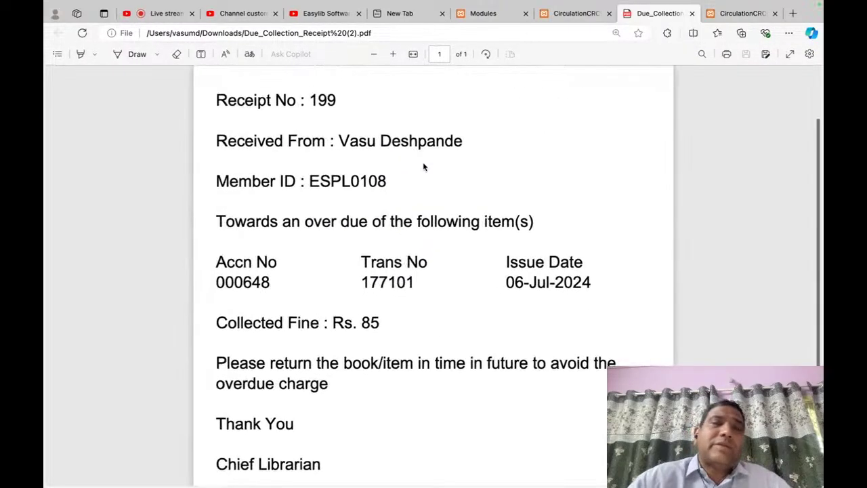
pyautogui.scroll(-5, 424, 167)
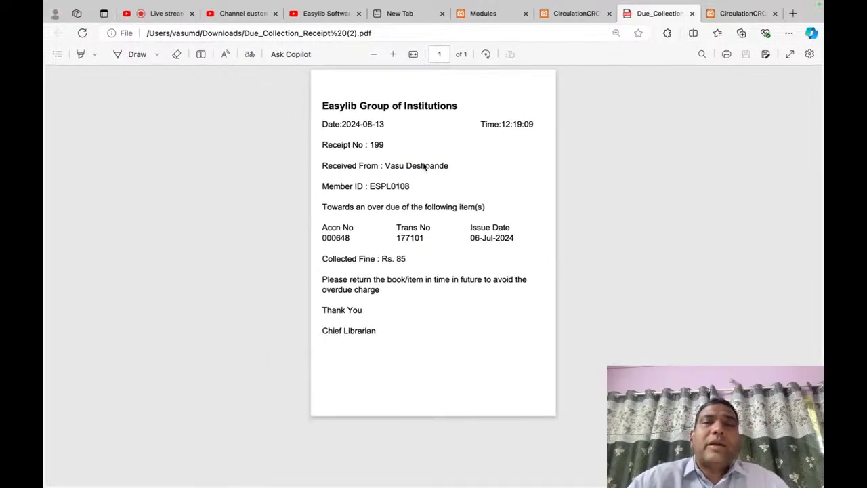
pyautogui.click(692, 13)
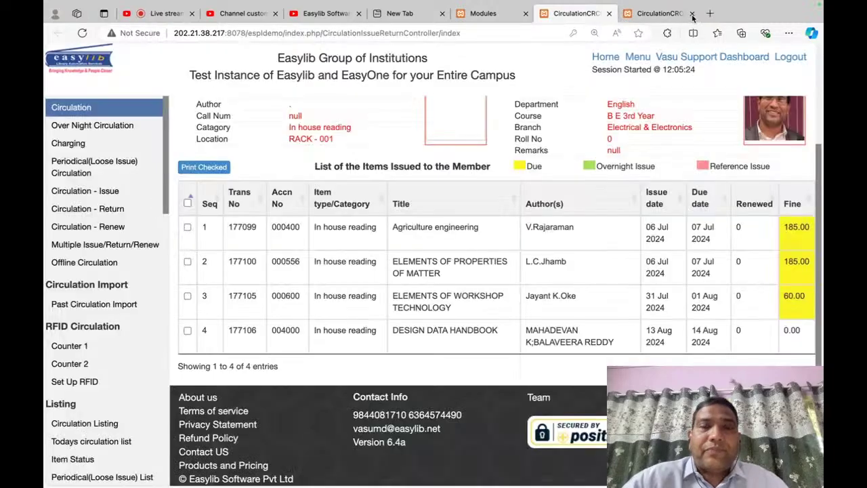
# Step: Print an Issue Confirmation for all four items issued to the member
pyautogui.scroll(3, 481, 274)
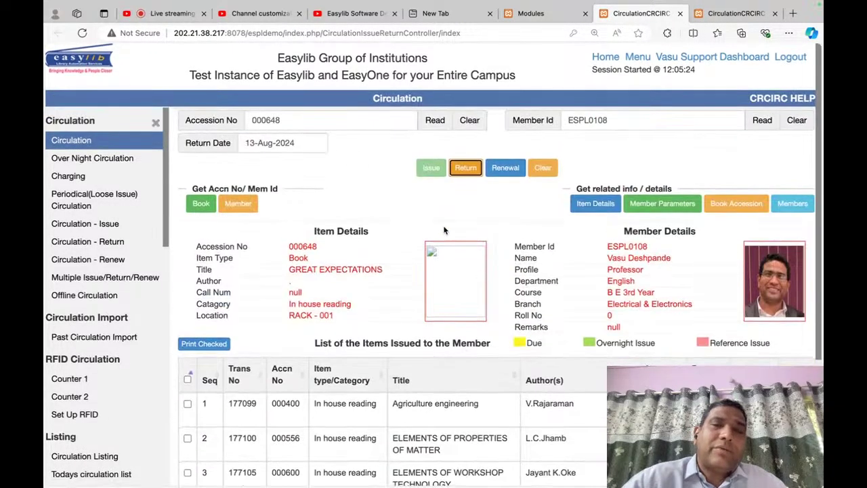
pyautogui.click(188, 379)
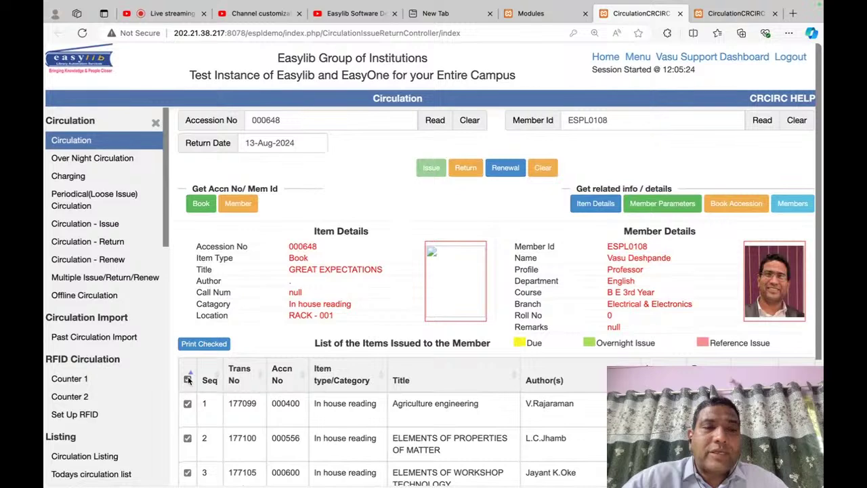
pyautogui.click(214, 343)
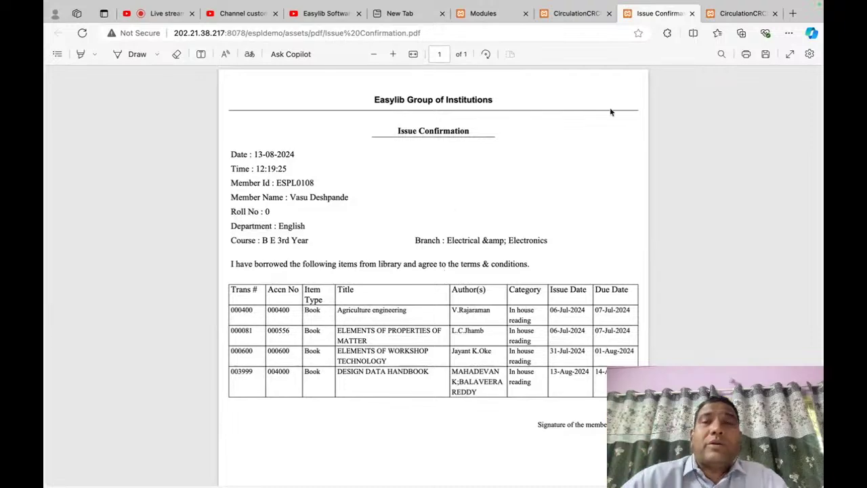
pyautogui.click(692, 13)
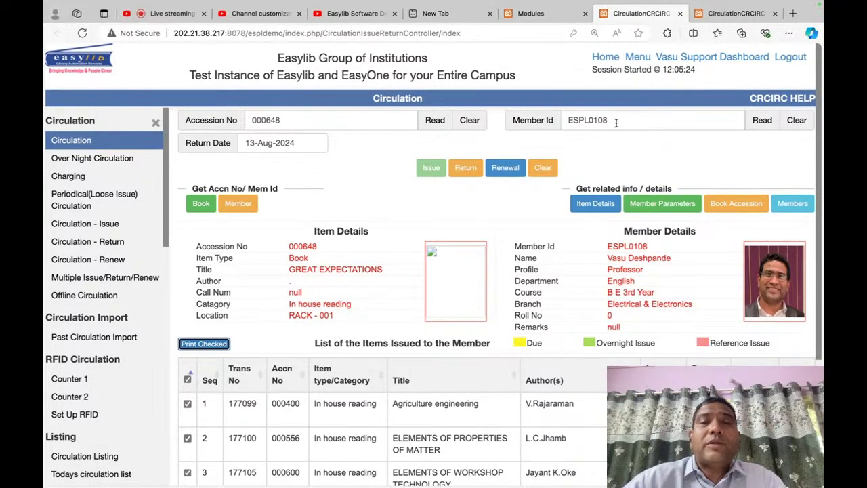
# Step: Reprint and close the issue confirmation, then clear the Circulation form
pyautogui.scroll(-5, 492, 373)
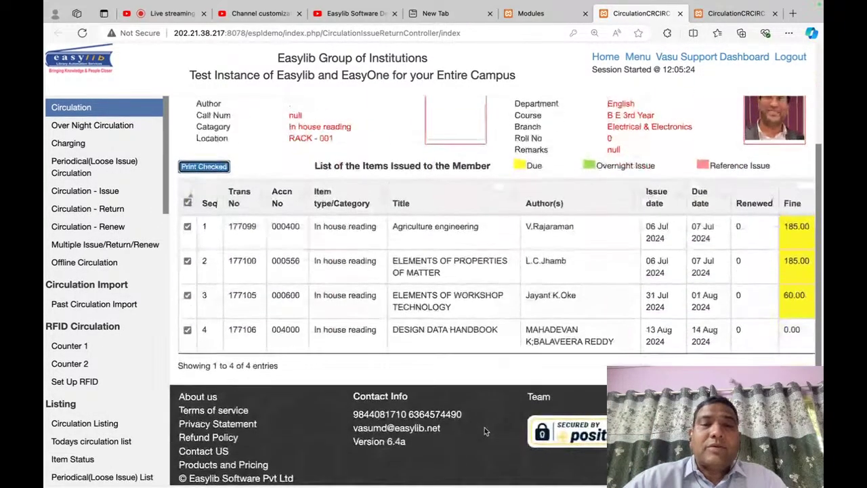
pyautogui.scroll(3, 484, 427)
pyautogui.click(220, 258)
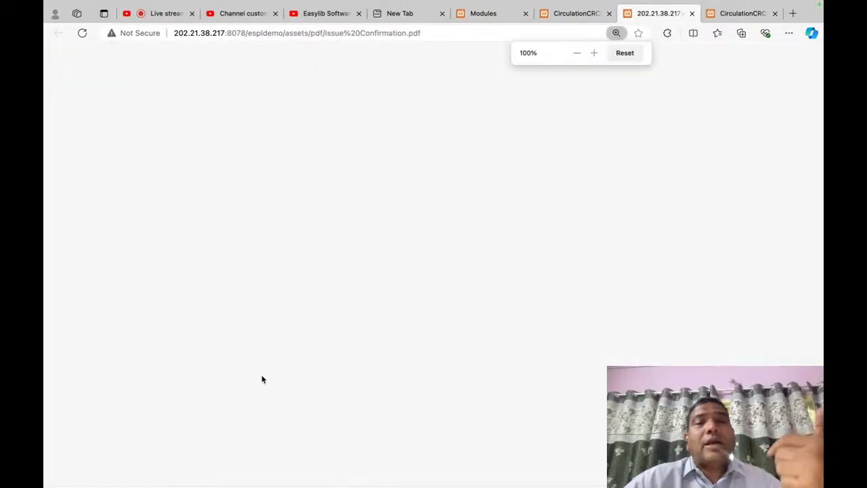
pyautogui.scroll(-1, 441, 302)
pyautogui.scroll(2, 441, 303)
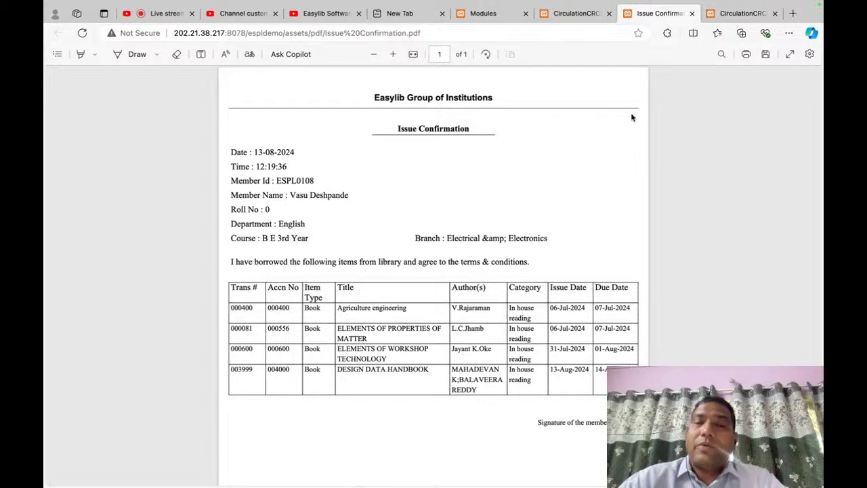
pyautogui.click(691, 13)
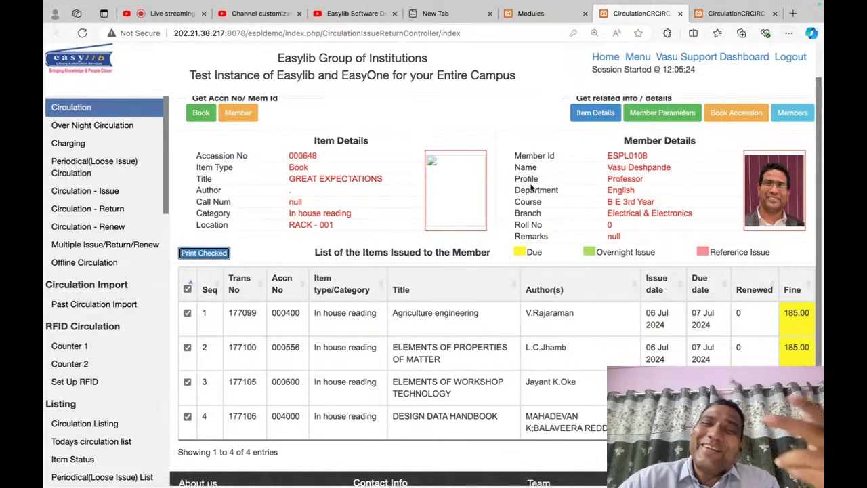
pyautogui.scroll(-1, 533, 188)
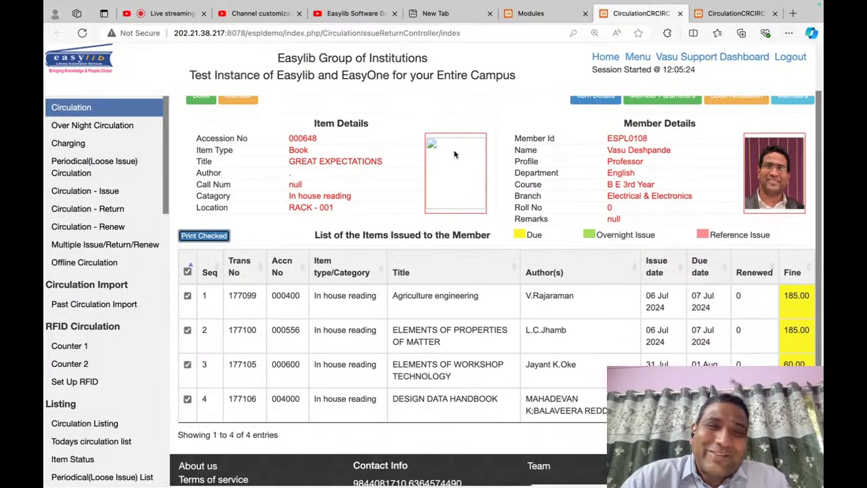
pyautogui.click(107, 107)
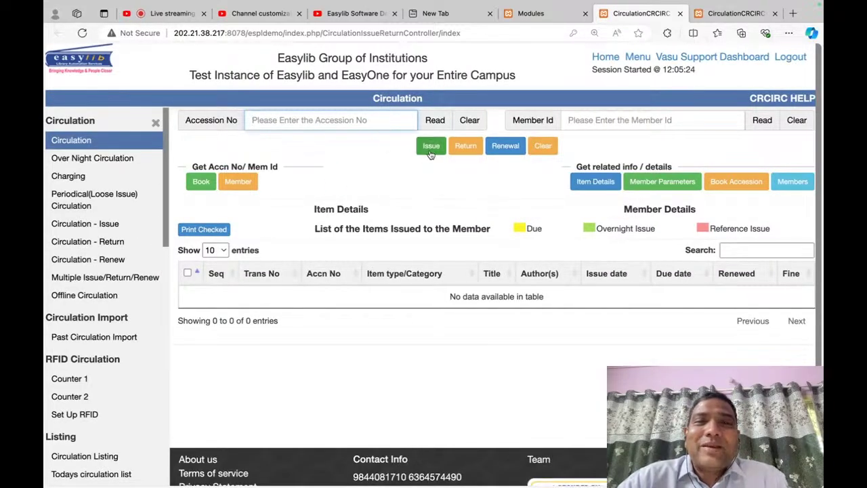
# Step: Search by Extensive Fields for books with title 'MECHA'
pyautogui.click(203, 184)
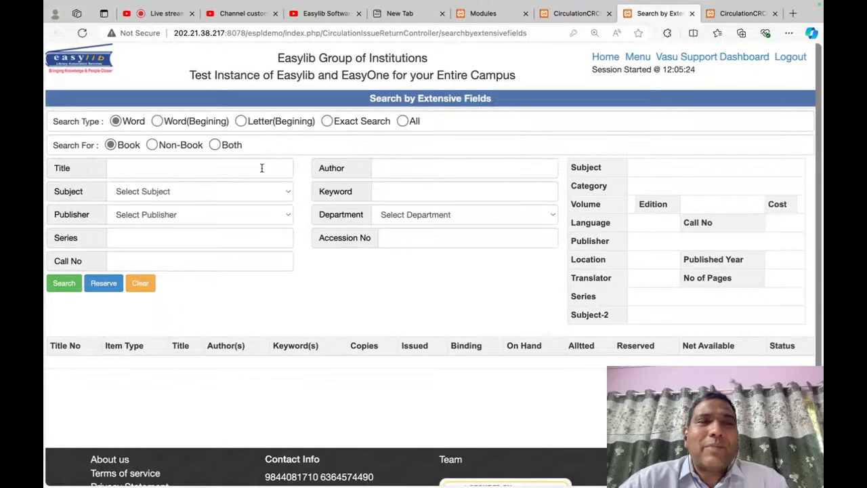
pyautogui.click(262, 168)
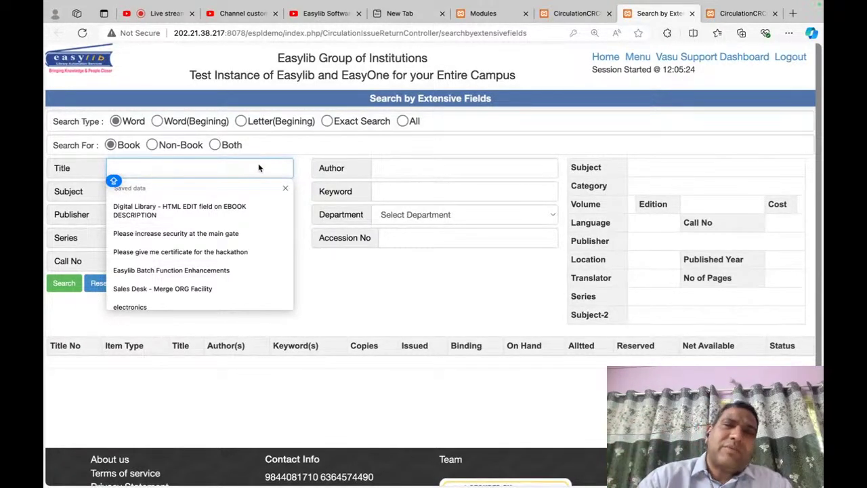
pyautogui.press('Down')
pyautogui.press('Down')
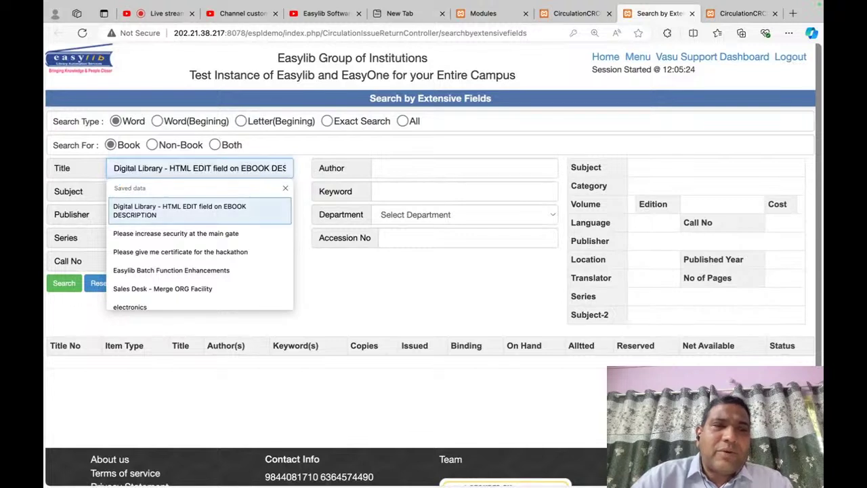
pyautogui.click(258, 168)
pyautogui.press('Escape')
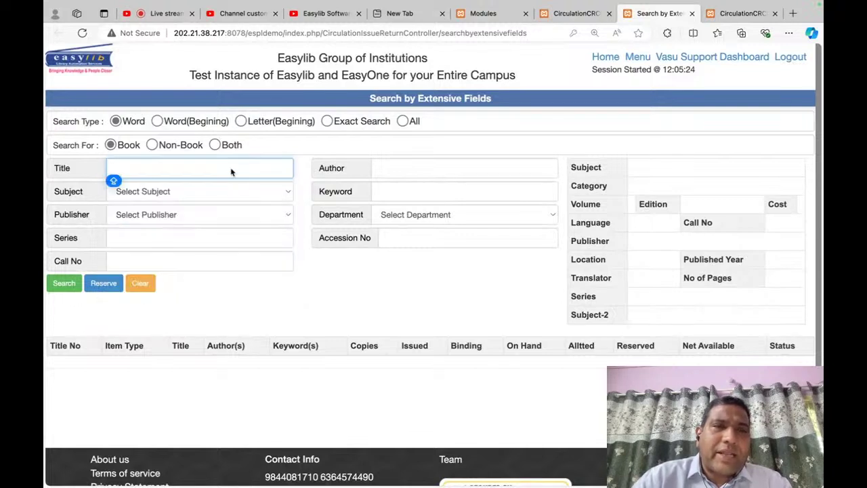
pyautogui.write('MECHANICAL')
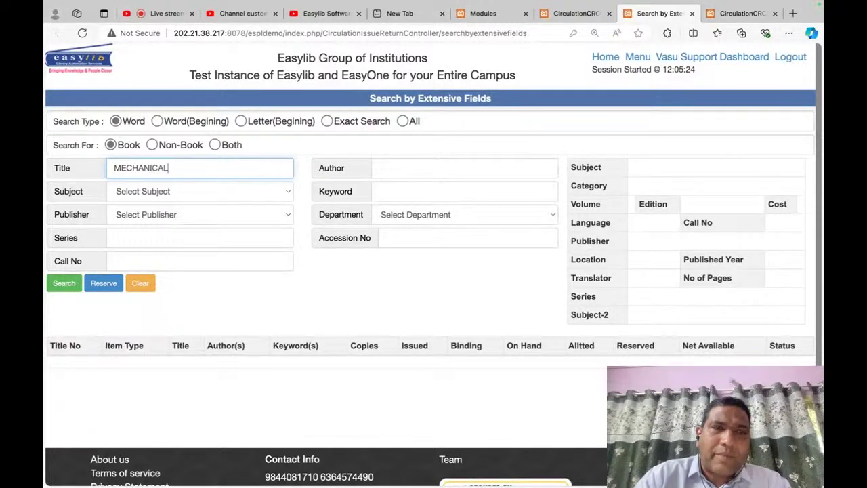
pyautogui.click(63, 286)
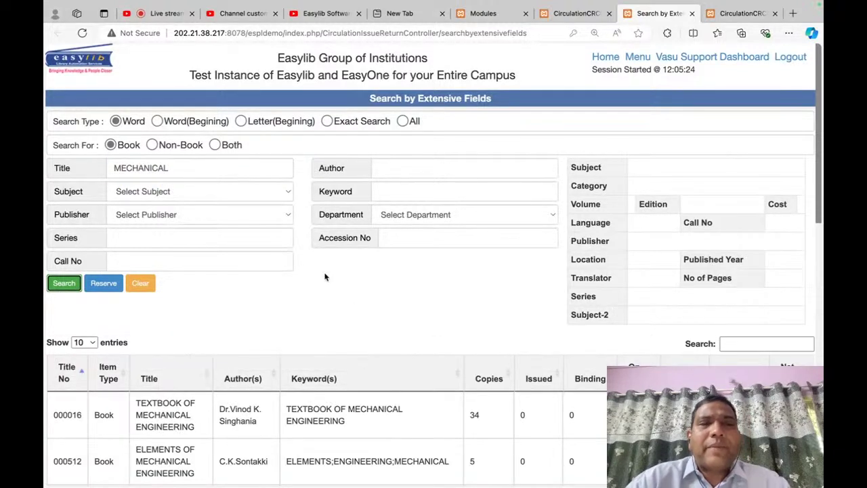
# Step: View copy details of TEXTBOOK OF MECHANICAL ENGINEERING and title 000016
pyautogui.doubleClick(328, 411)
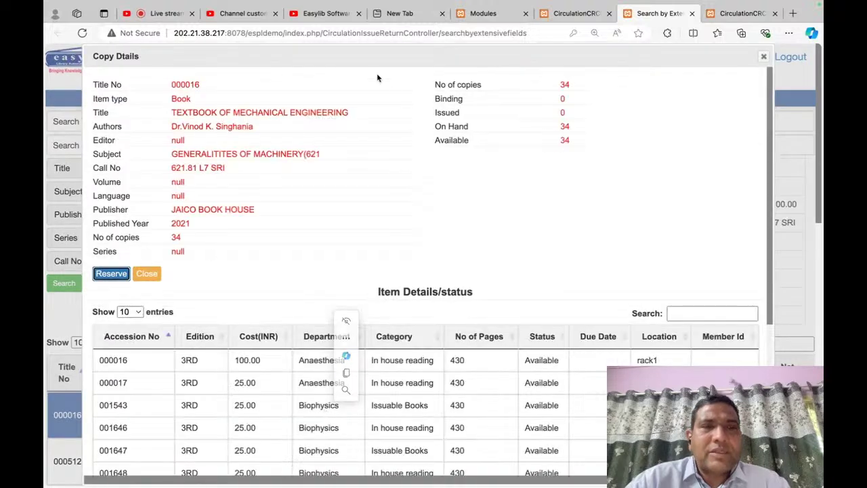
pyautogui.press('Escape')
pyautogui.doubleClick(68, 415)
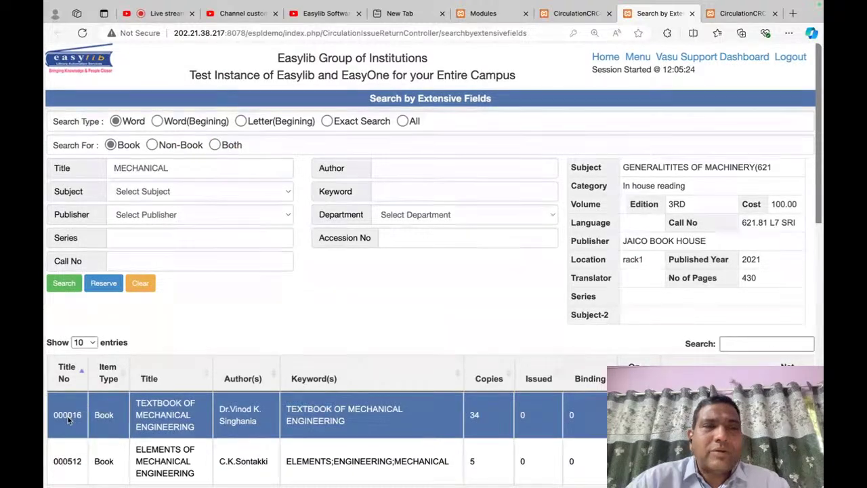
pyautogui.click(148, 278)
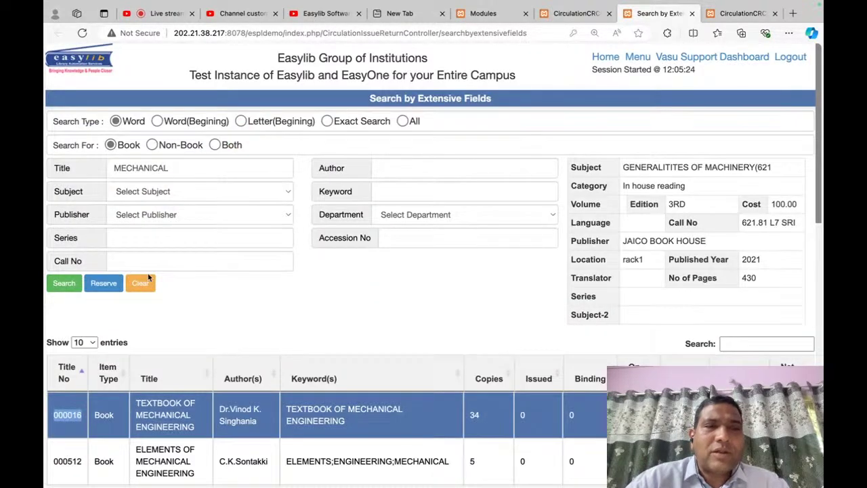
# Step: Rerun the title search, select title 000016, then close the search tab
pyautogui.click(64, 283)
pyautogui.scroll(-3, 403, 376)
pyautogui.click(405, 377)
pyautogui.scroll(-1, 403, 375)
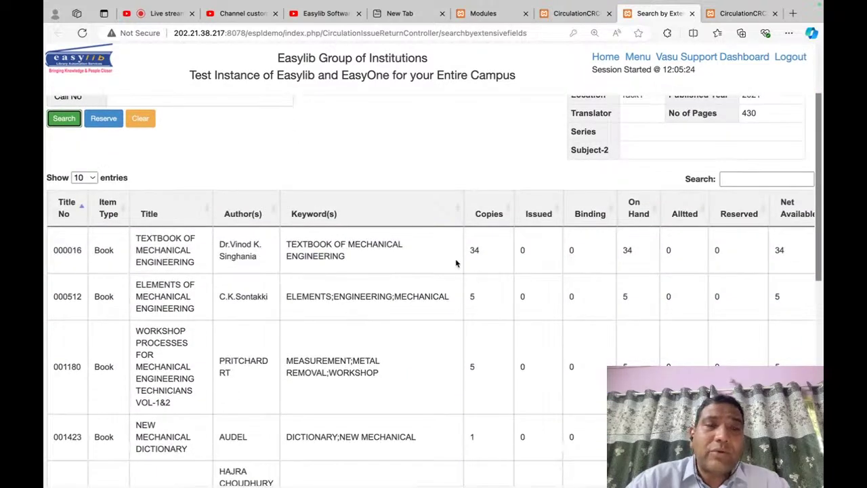
pyautogui.scroll(1, 231, 270)
pyautogui.click(478, 288)
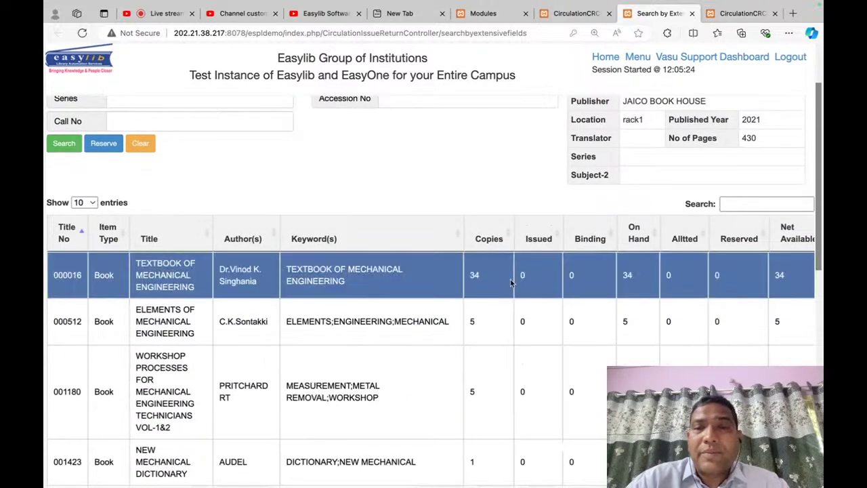
pyautogui.hscroll(2, 644, 275)
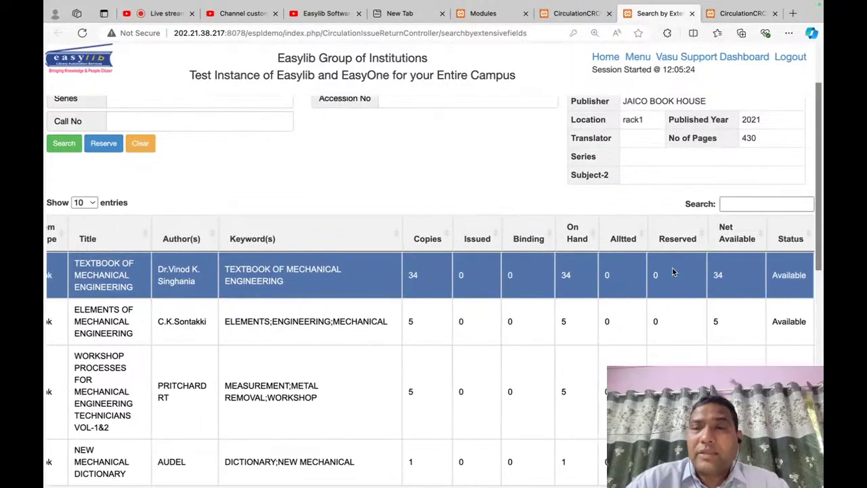
pyautogui.hscroll(-2, 671, 273)
pyautogui.scroll(2, 305, 194)
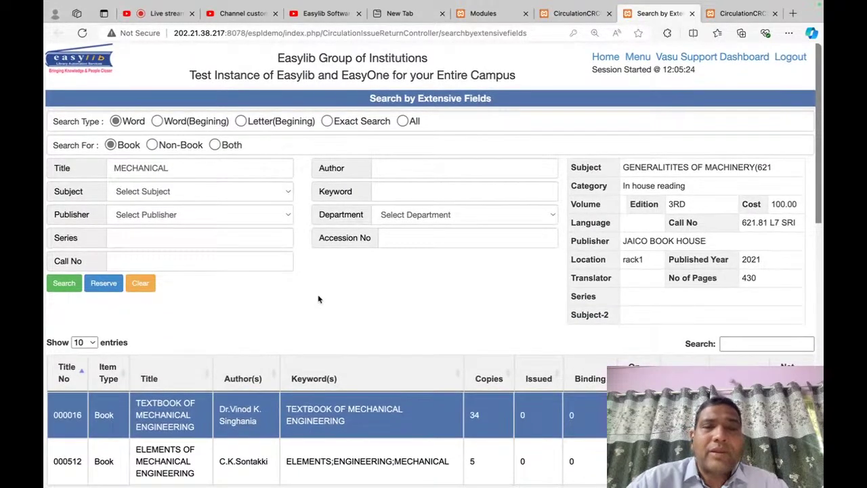
pyautogui.scroll(-2, 317, 299)
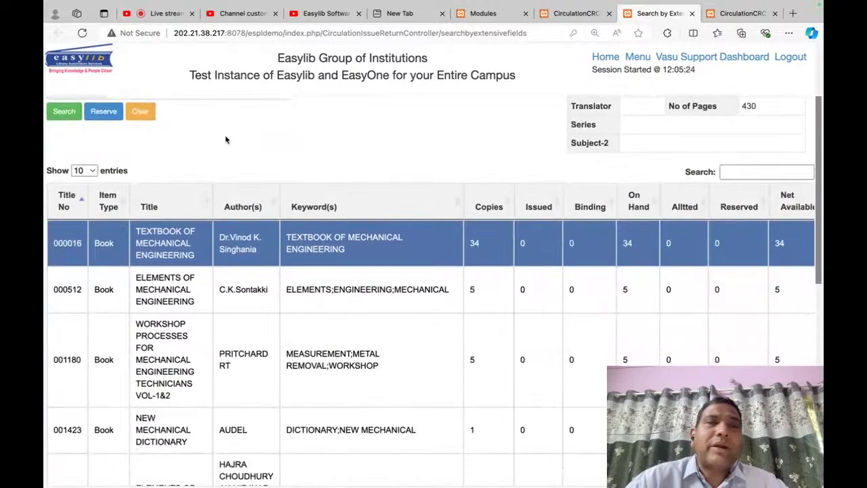
pyautogui.scroll(2, 226, 140)
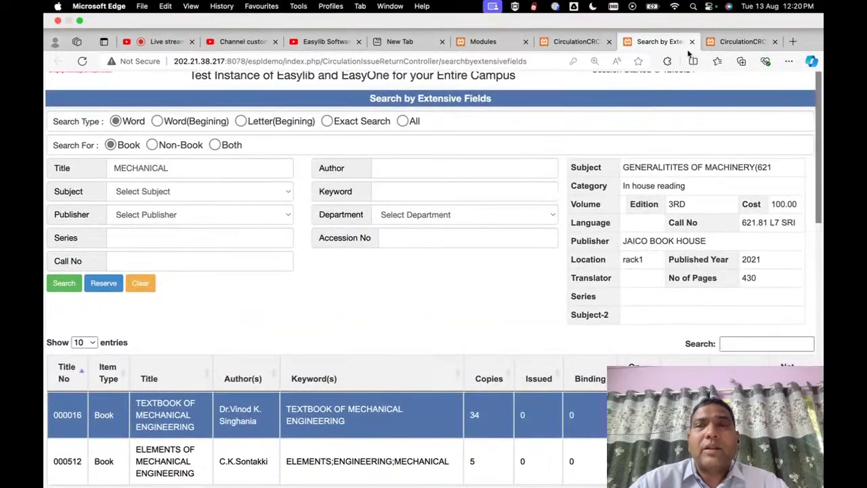
pyautogui.click(692, 39)
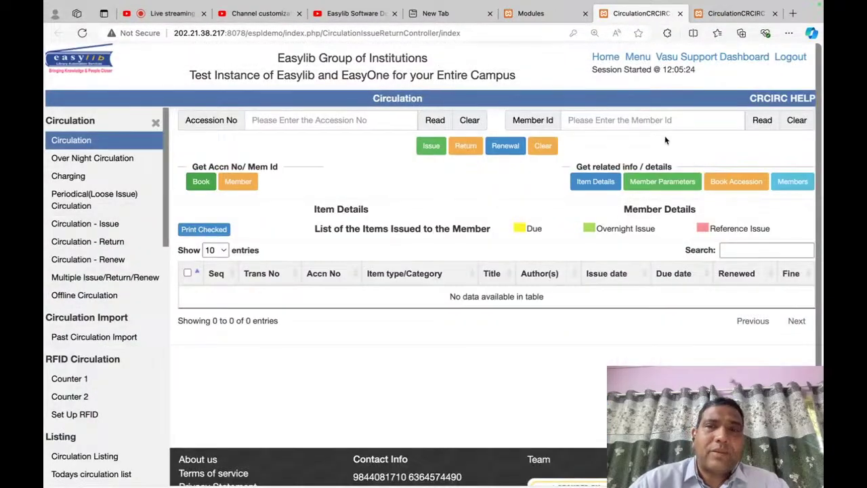
# Step: Search members by first name, load the first match's details, then clear them
pyautogui.click(238, 182)
pyautogui.click(309, 125)
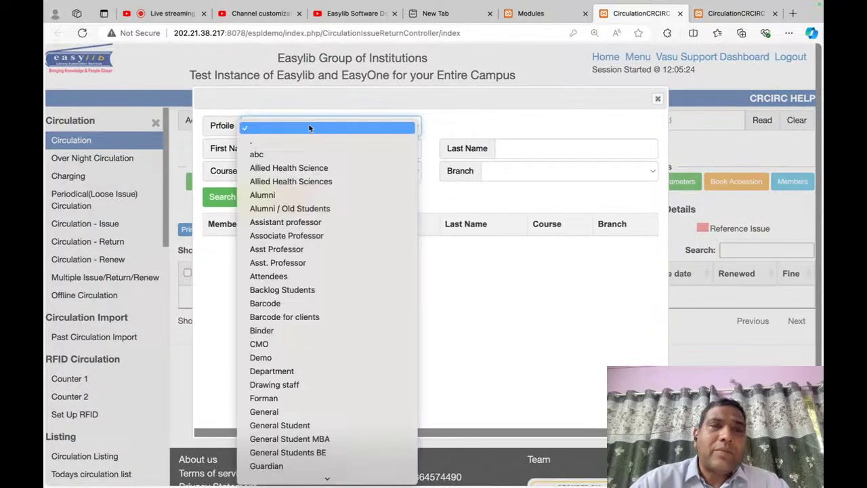
pyautogui.press('Escape')
pyautogui.click(332, 152)
pyautogui.write('vasu')
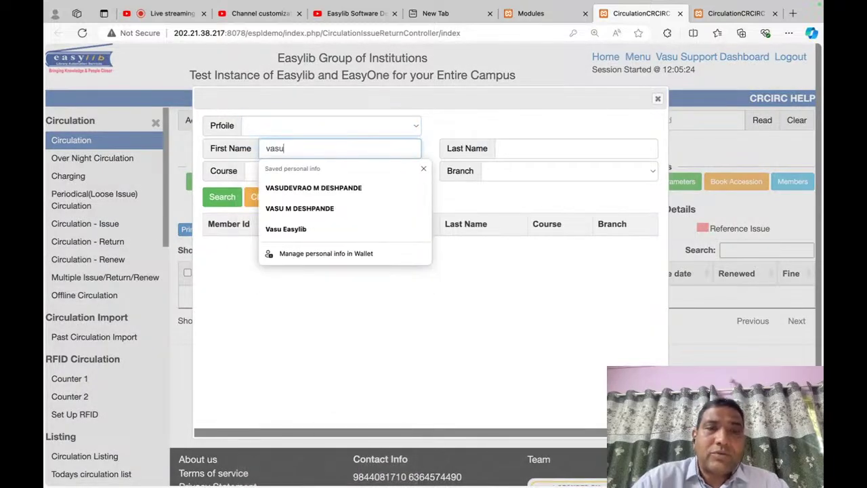
pyautogui.press('Tab')
pyautogui.click(223, 196)
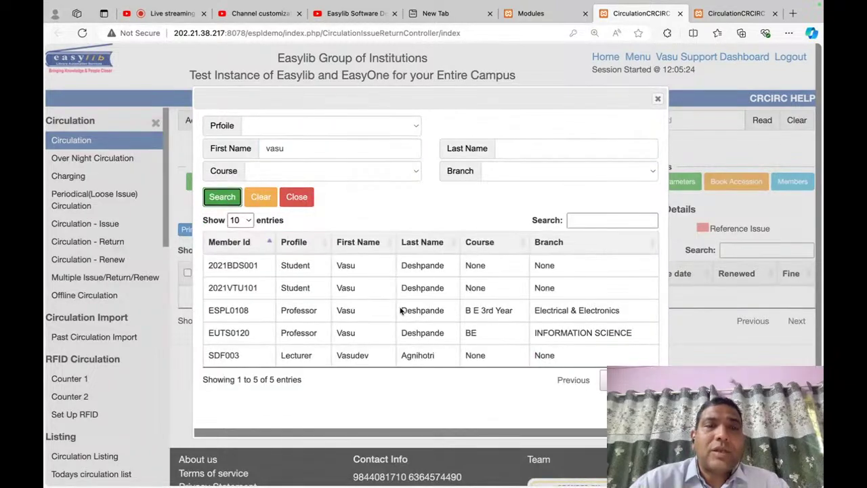
pyautogui.doubleClick(255, 268)
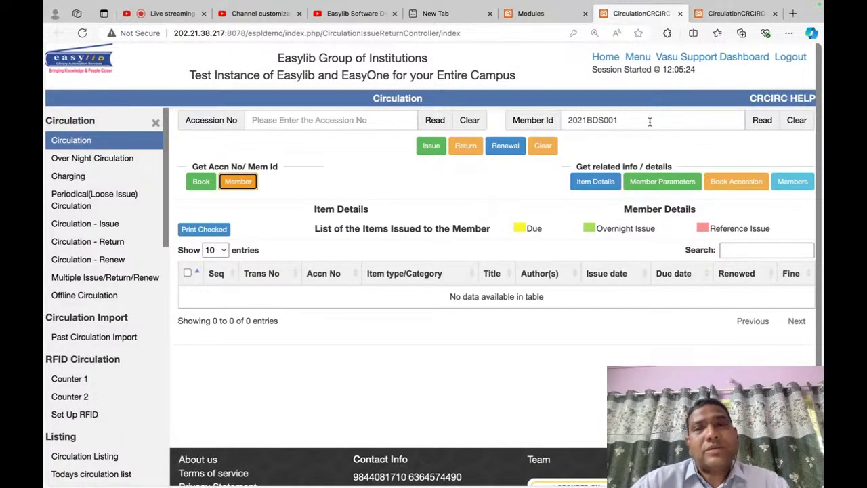
pyautogui.click(760, 120)
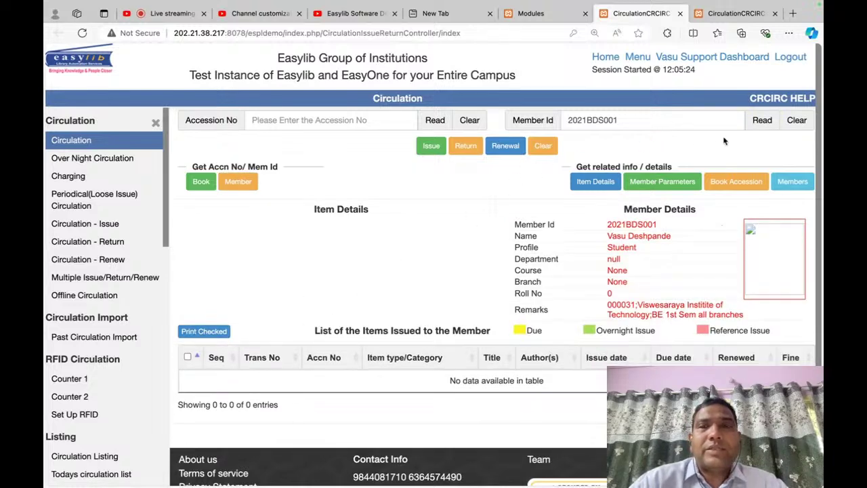
pyautogui.click(543, 145)
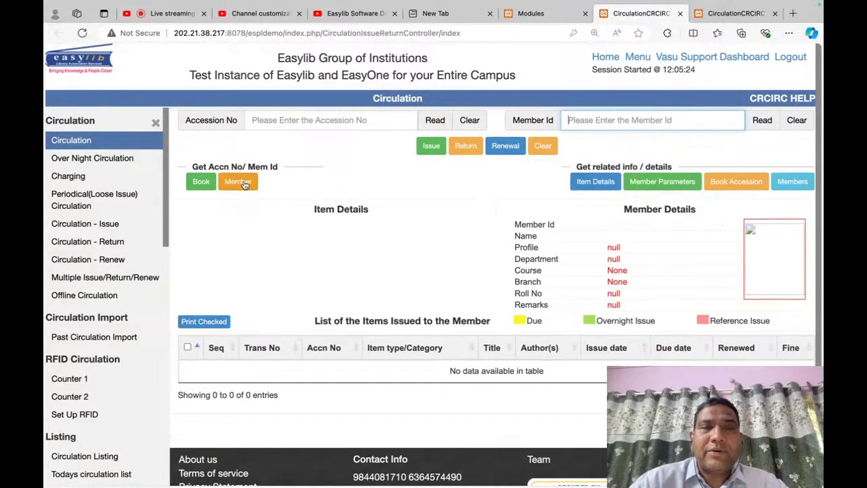
# Step: Search members by last name, load the lecturer's record, then reload Circulation
pyautogui.click(237, 181)
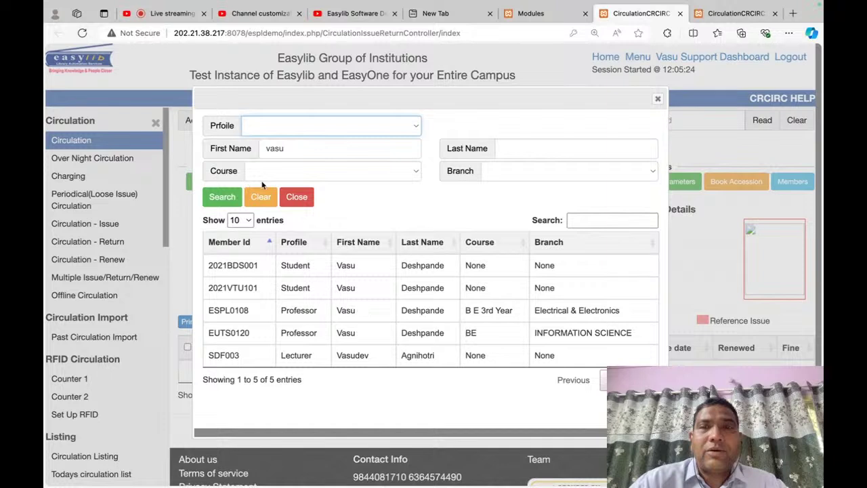
pyautogui.doubleClick(289, 150)
pyautogui.write('DESHPANDE')
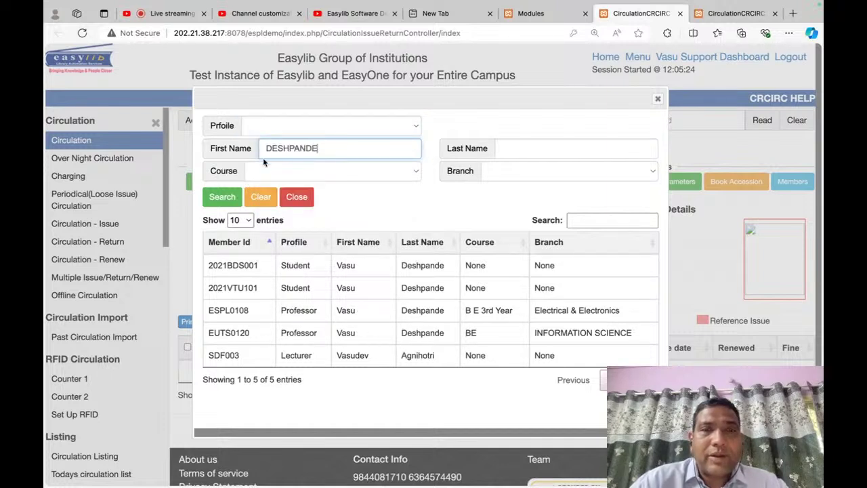
pyautogui.doubleClick(316, 148)
pyautogui.hotkey('ctrl', 'c')
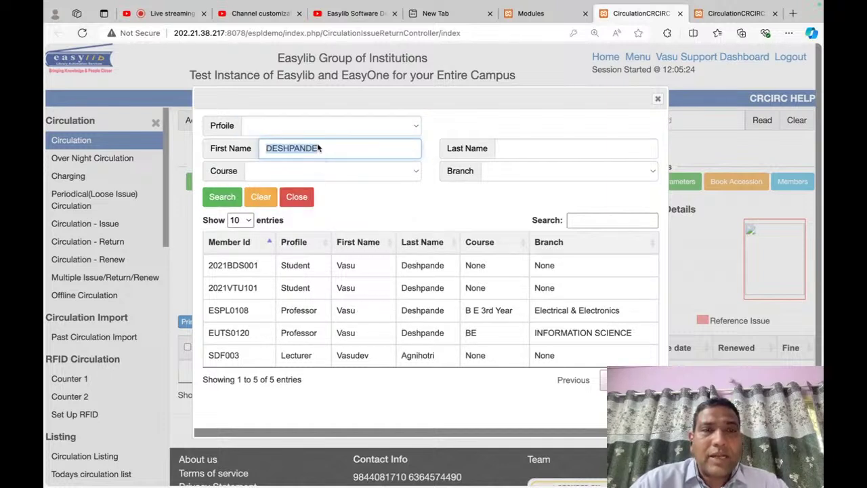
pyautogui.press('BackSpace')
pyautogui.click(526, 149)
pyautogui.hotkey('ctrl', 'v')
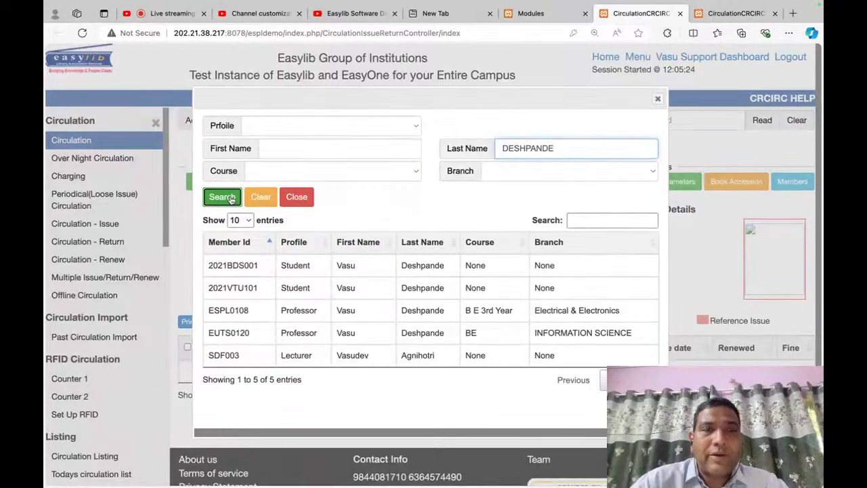
pyautogui.click(222, 196)
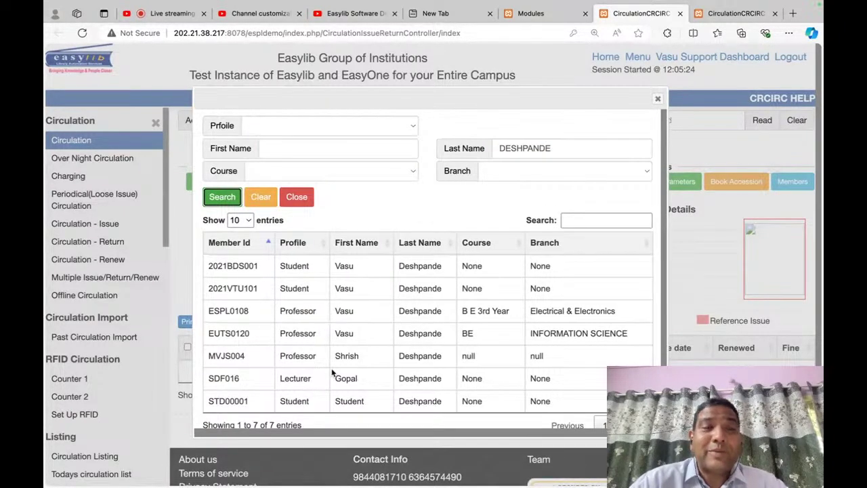
pyautogui.click(233, 385)
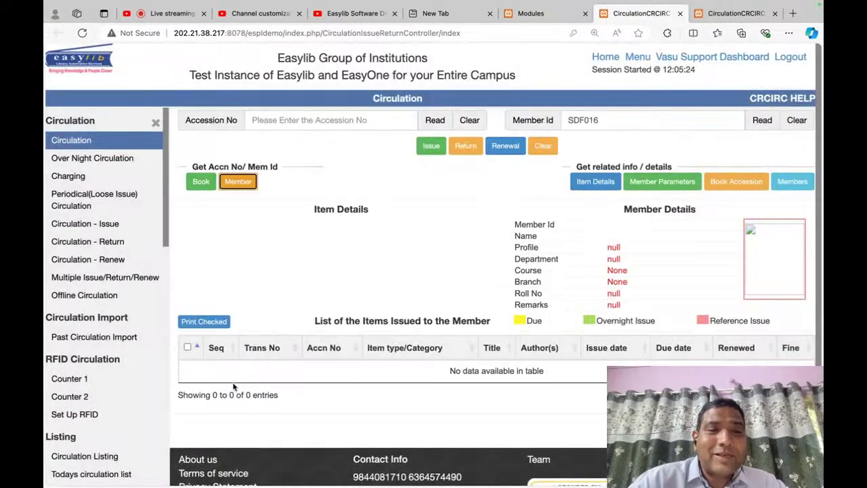
pyautogui.click(762, 120)
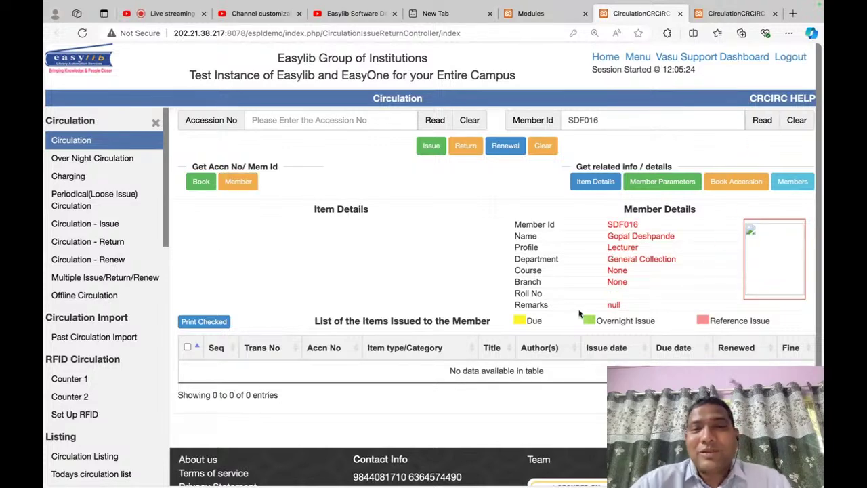
pyautogui.scroll(-2, 580, 313)
pyautogui.scroll(2, 214, 225)
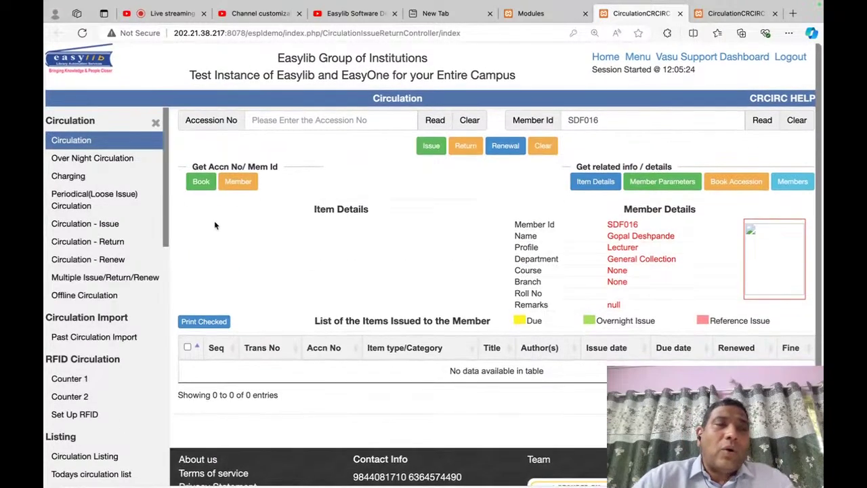
pyautogui.click(84, 140)
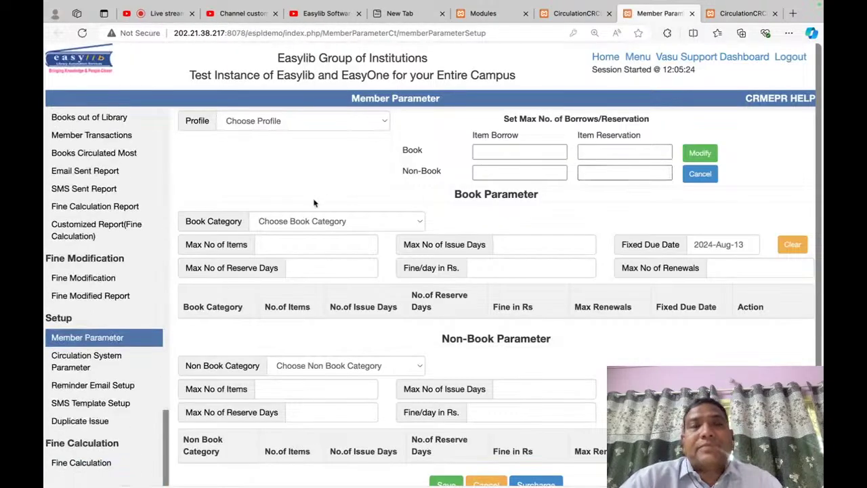
# Step: Switch the member profile to General Student to show its borrowing limits
pyautogui.click(362, 117)
pyautogui.click(362, 115)
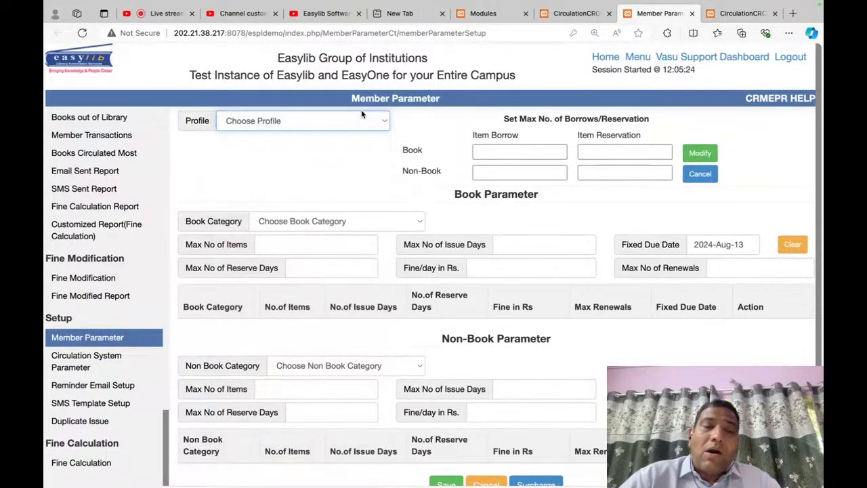
pyautogui.press('Down')
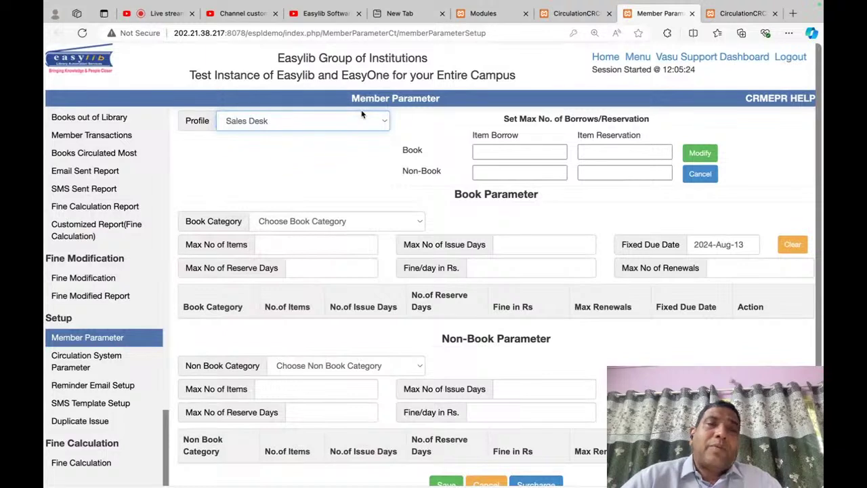
pyautogui.press('Down')
pyautogui.click(357, 123)
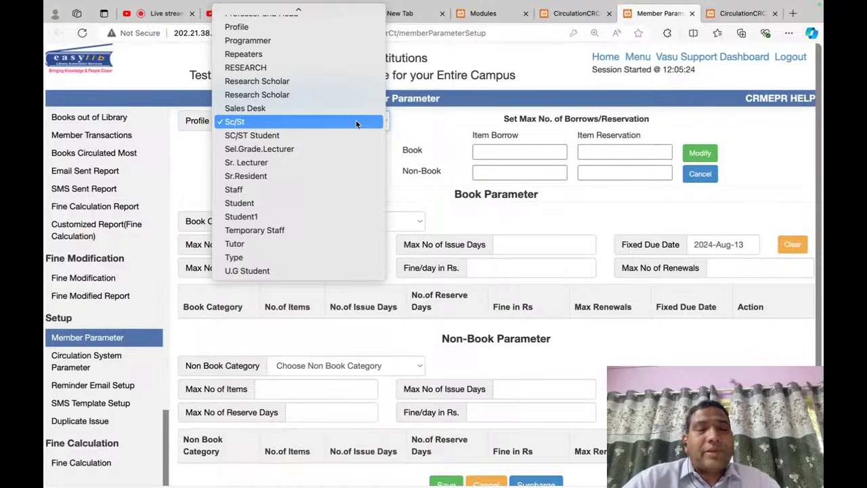
pyautogui.click(357, 124)
pyautogui.rightClick(357, 124)
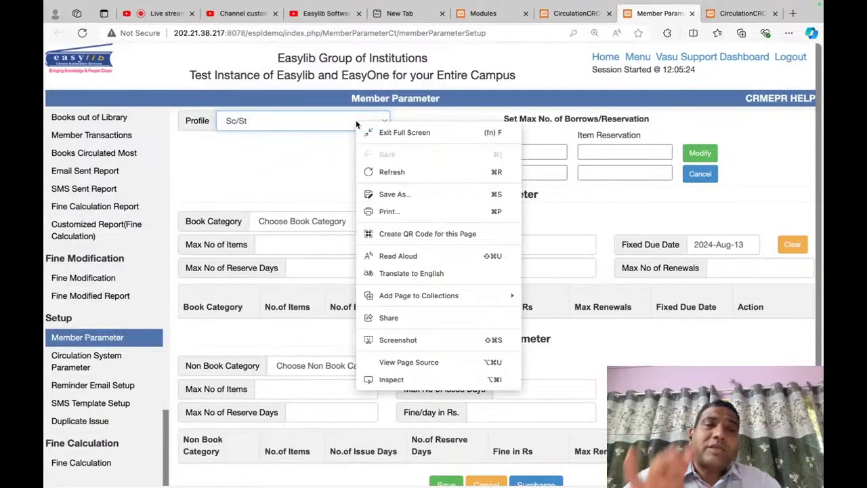
pyautogui.press('Escape')
pyautogui.press('g')
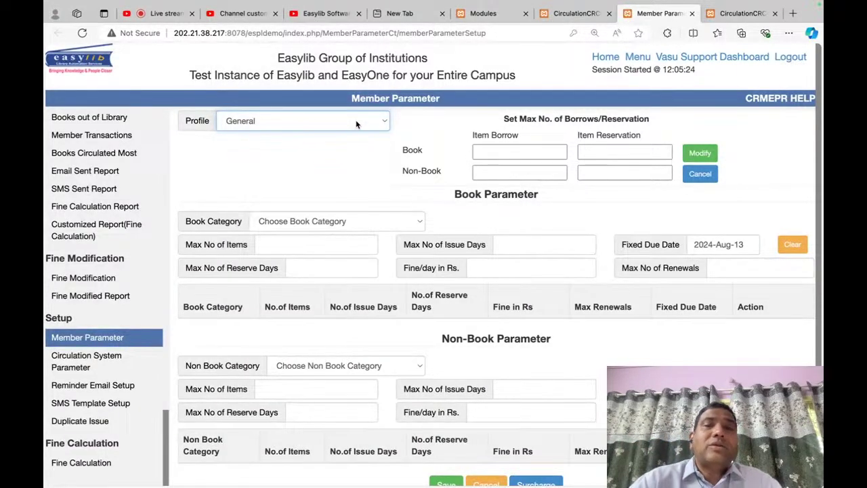
pyautogui.press('g')
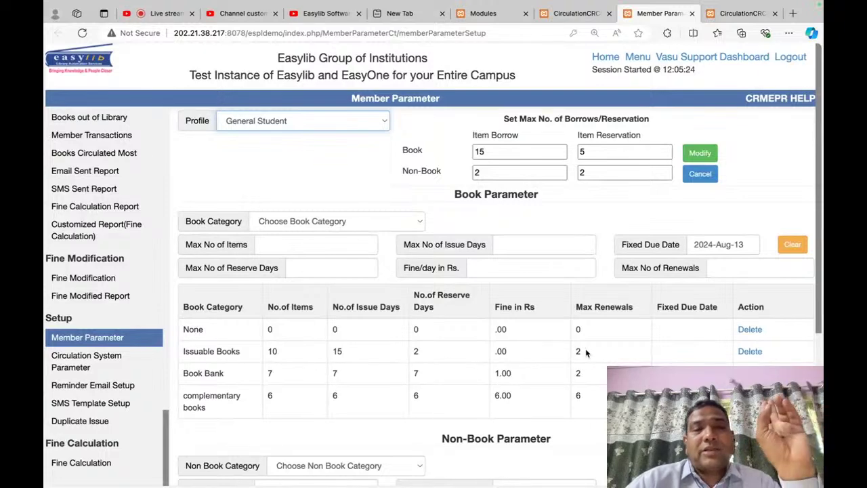
pyautogui.scroll(-3, 339, 393)
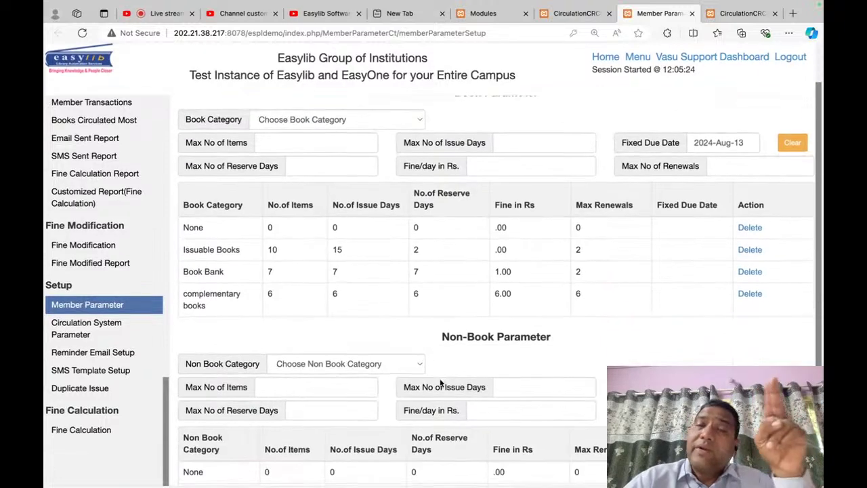
pyautogui.scroll(3, 440, 378)
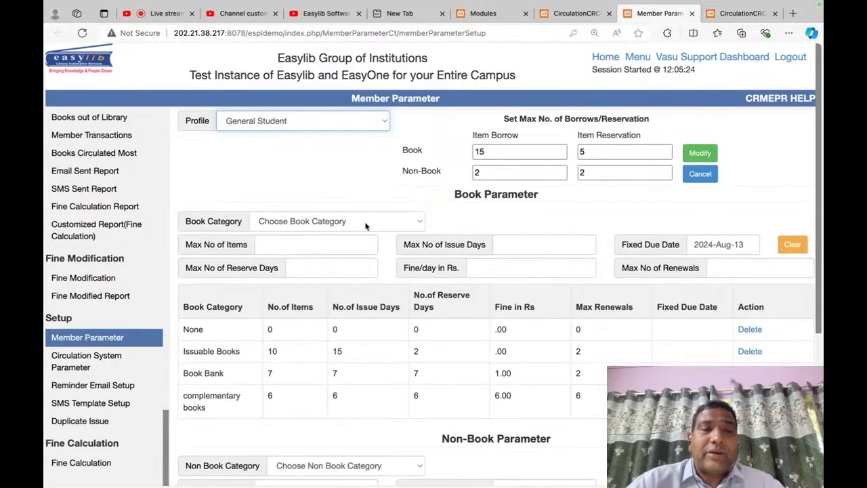
# Step: Load the Book Bank rules and enter 10 max items, 10 issue days and 3 renewals
pyautogui.click(365, 224)
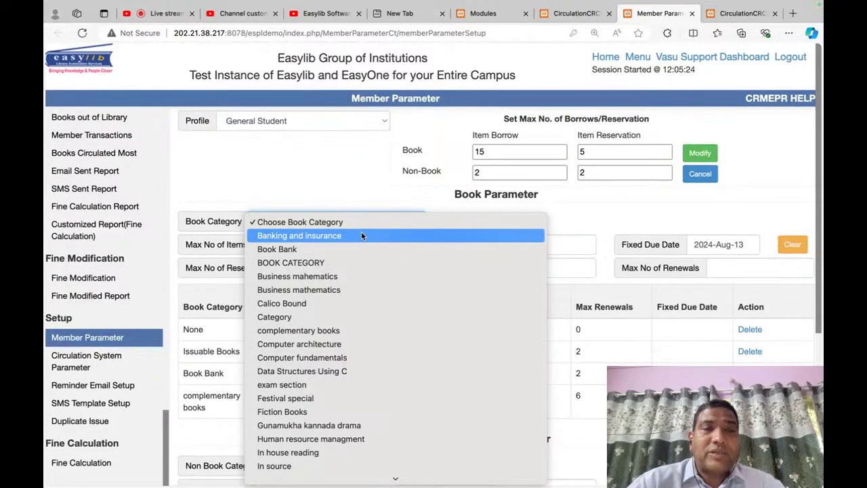
pyautogui.click(351, 246)
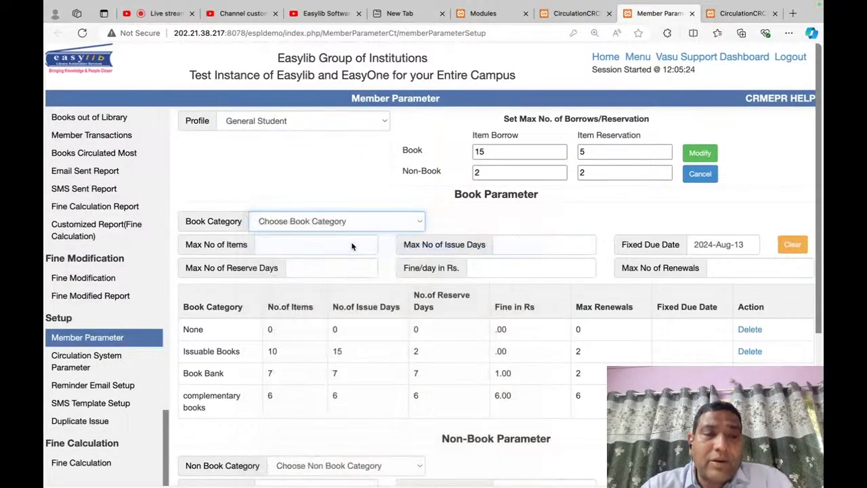
pyautogui.click(290, 373)
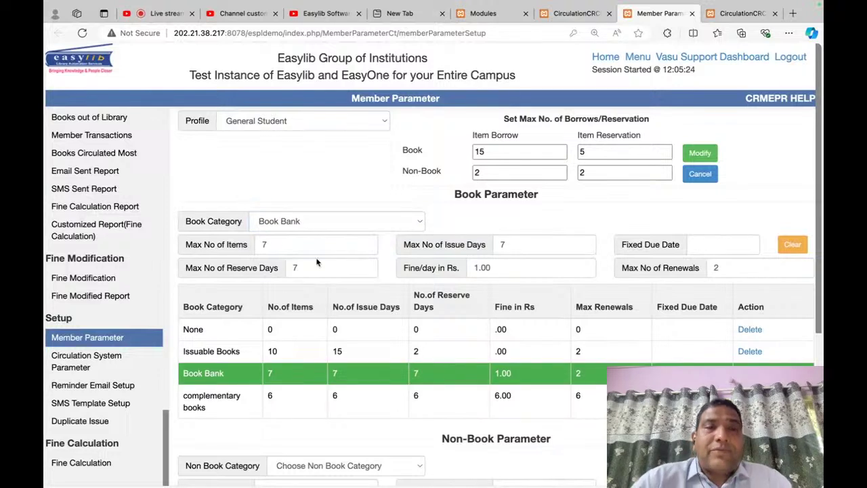
pyautogui.click(265, 248)
pyautogui.doubleClick(265, 246)
pyautogui.write('10')
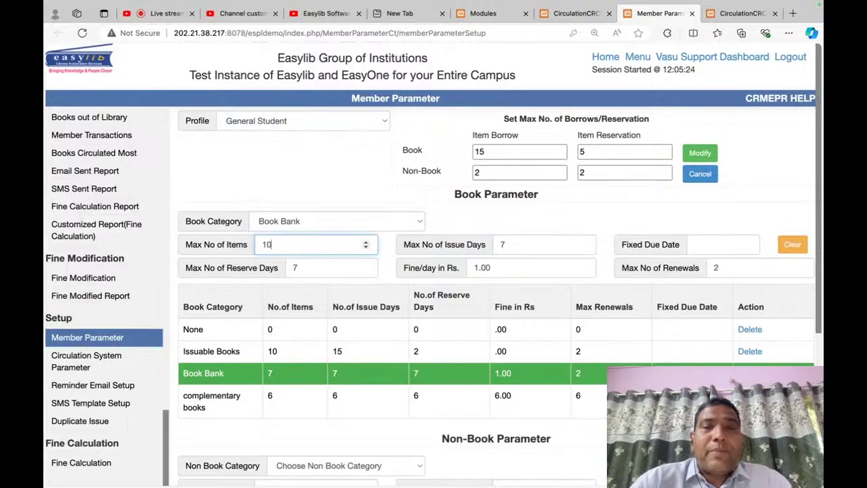
pyautogui.press('Tab')
pyautogui.write('10')
pyautogui.press('Tab')
pyautogui.press('Tab')
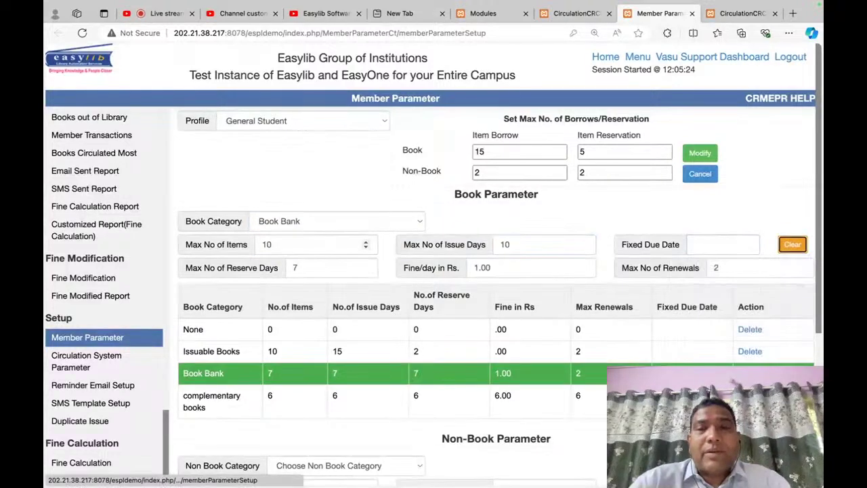
pyautogui.press('Tab')
pyautogui.press('Tab')
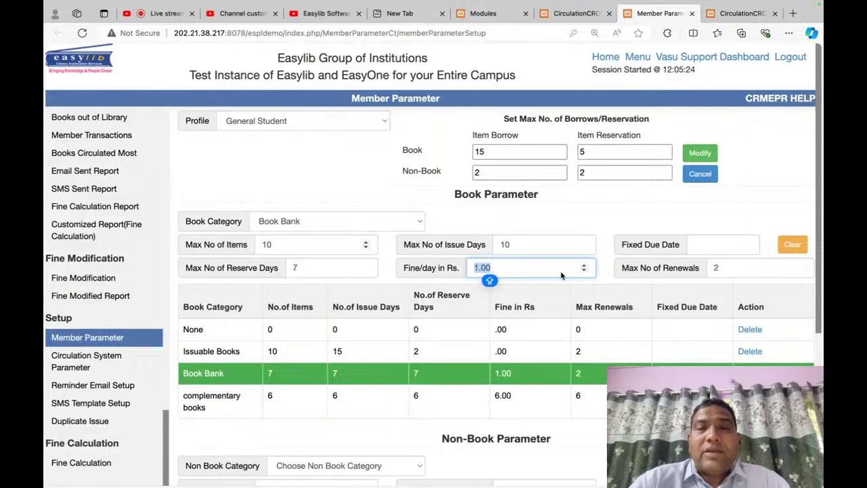
pyautogui.press('Tab')
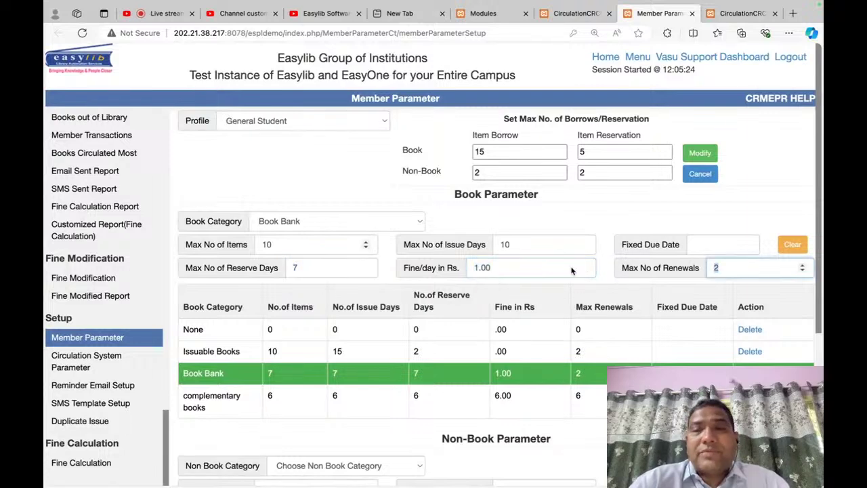
pyautogui.write('3')
pyautogui.press('Tab')
# Step: Save the updated Book Bank parameters and confirm the saved message
pyautogui.scroll(-2, 684, 225)
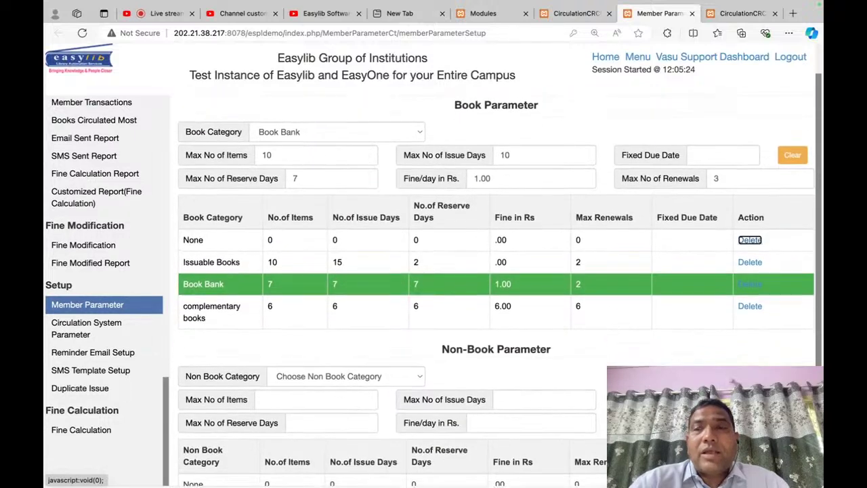
pyautogui.scroll(2, 684, 225)
pyautogui.scroll(-2, 684, 225)
pyautogui.scroll(-2, 683, 225)
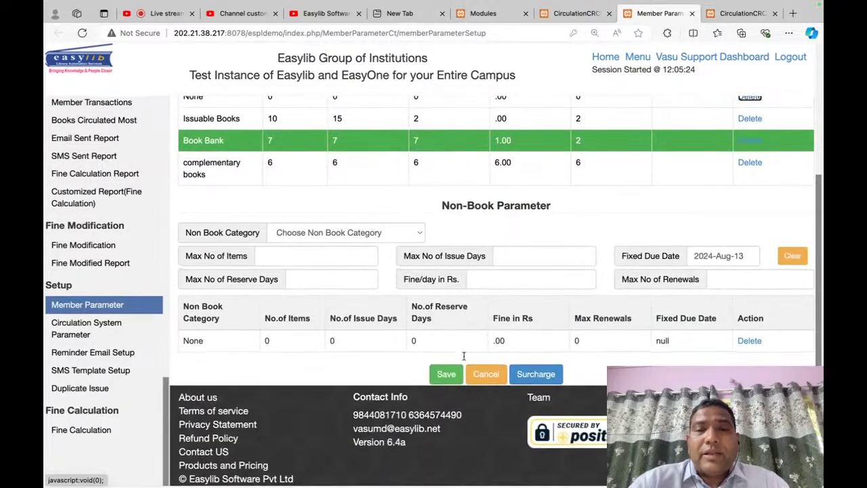
pyautogui.click(449, 373)
pyautogui.click(492, 289)
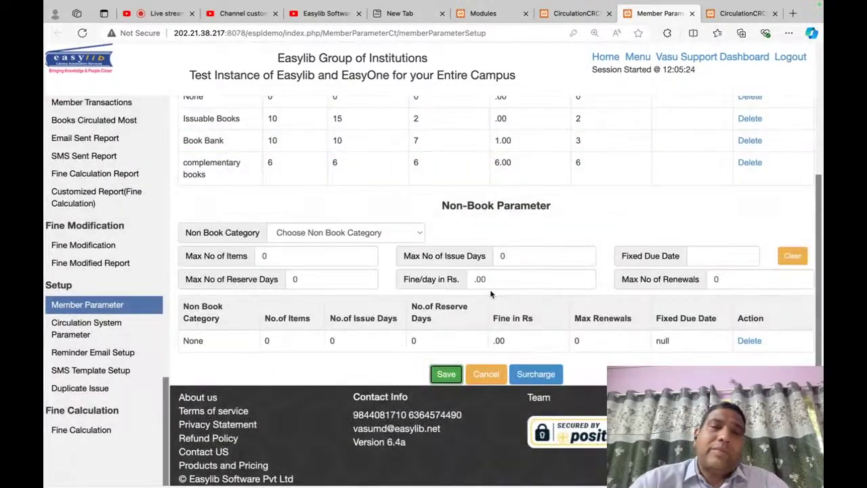
# Step: Note the book borrow limit of 15, then reload Member Parameter and open Circulation System Parameters
pyautogui.scroll(5, 465, 304)
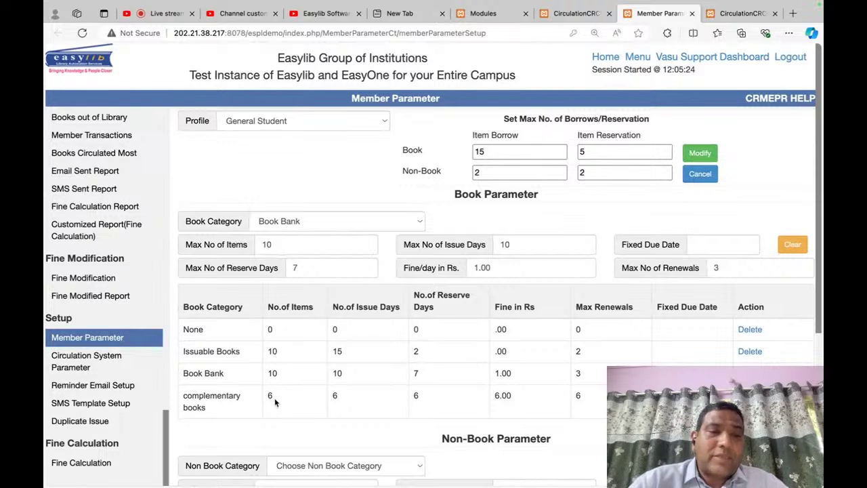
pyautogui.click(511, 153)
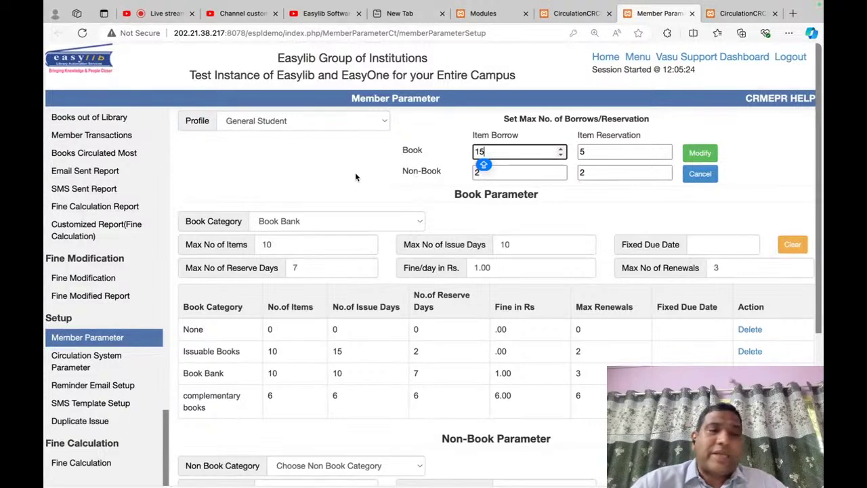
pyautogui.click(74, 337)
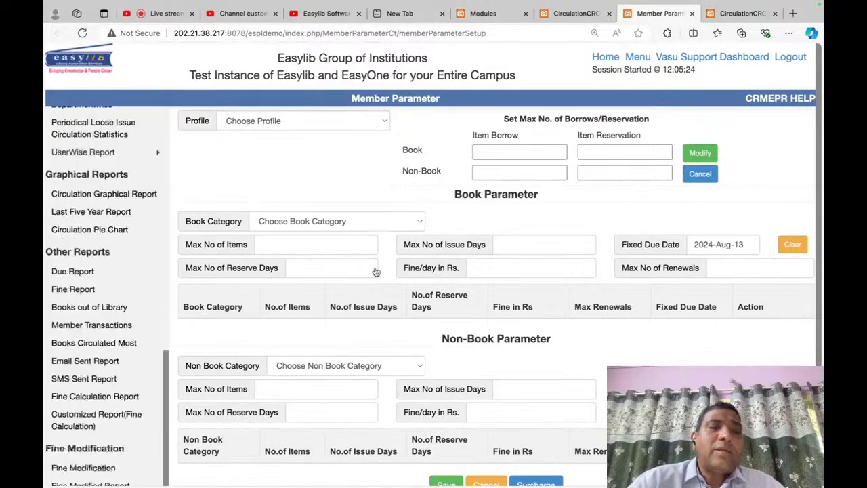
pyautogui.click(122, 363)
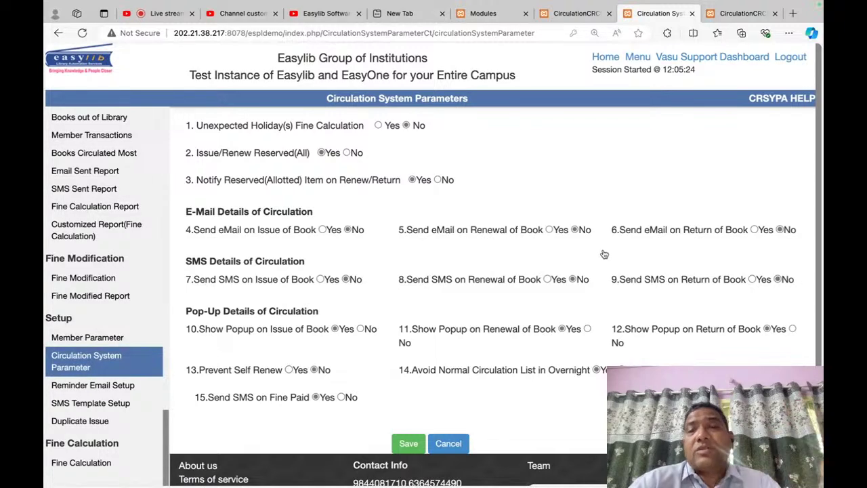
# Step: Review the Circulation System Parameters settings on the page
pyautogui.scroll(-2, 654, 226)
pyautogui.scroll(2, 654, 226)
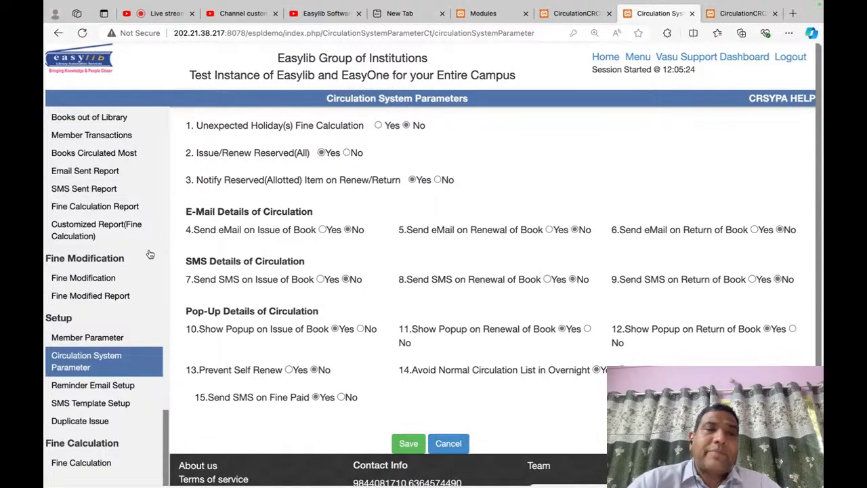
pyautogui.scroll(10, 150, 253)
pyautogui.scroll(3, 150, 252)
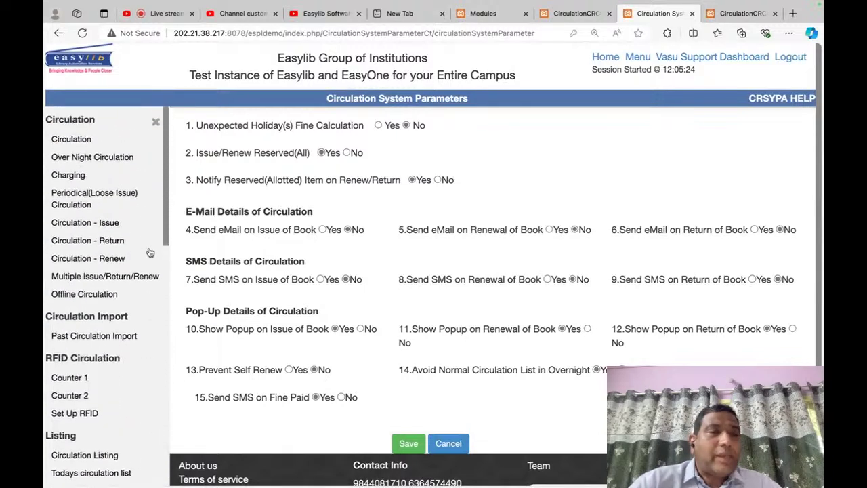
pyautogui.scroll(-10, 111, 402)
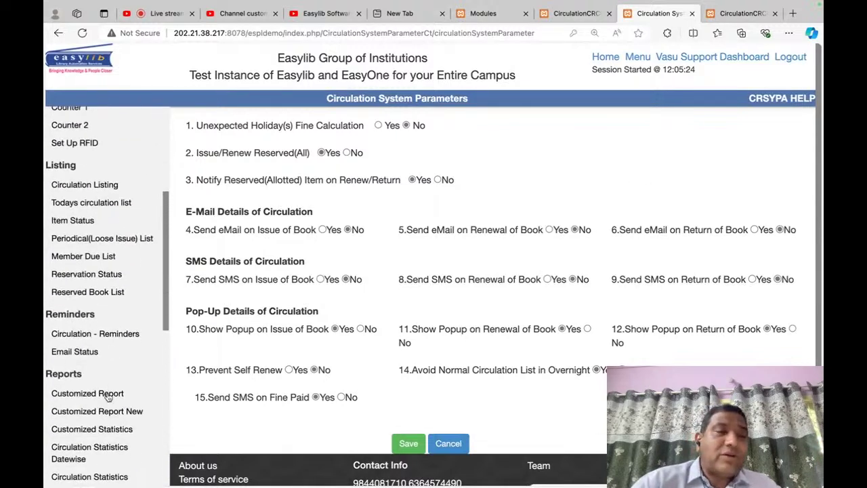
pyautogui.scroll(10, 92, 371)
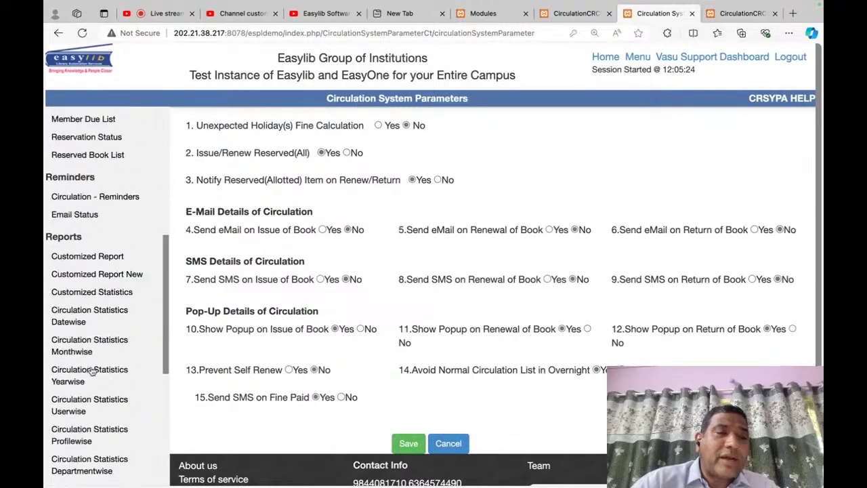
# Step: Find RFID in the page menu and open the RFID Counter 1 screen
pyautogui.press('super+f')
pyautogui.write('circuRD')
pyautogui.press('BackSpace')
pyautogui.write('FID')
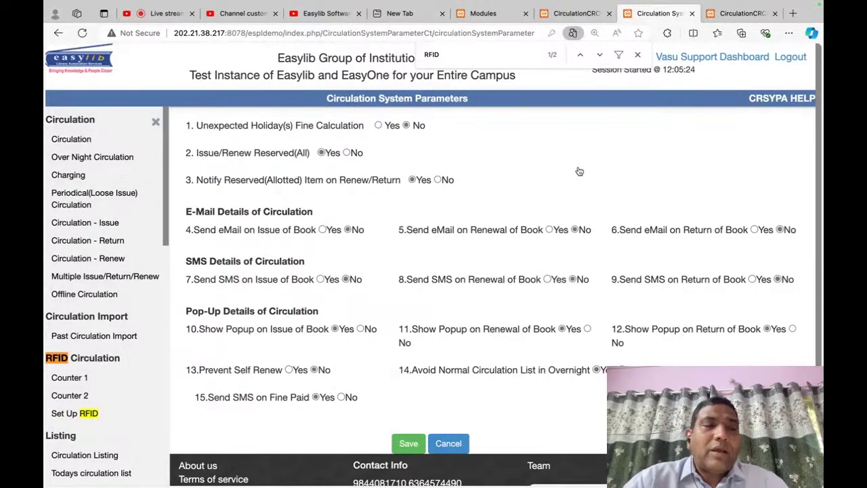
pyautogui.click(70, 380)
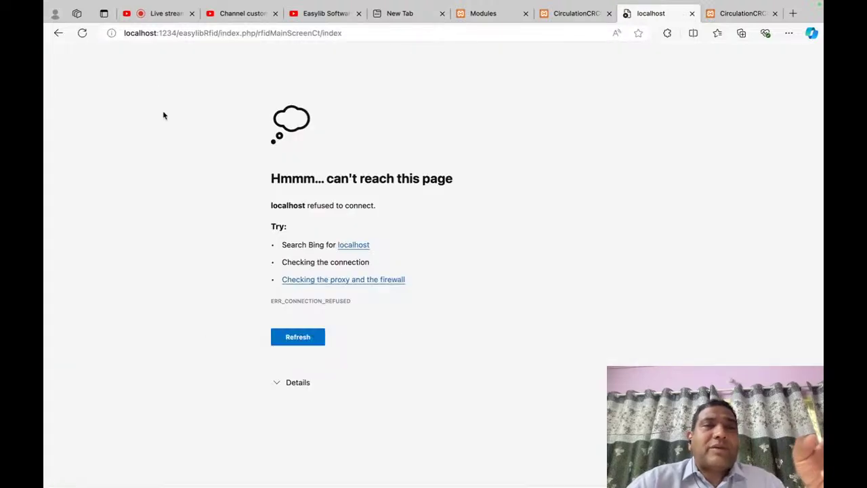
# Step: Retry the RFID page and inspect its localhost address
pyautogui.click(82, 32)
pyautogui.click(219, 32)
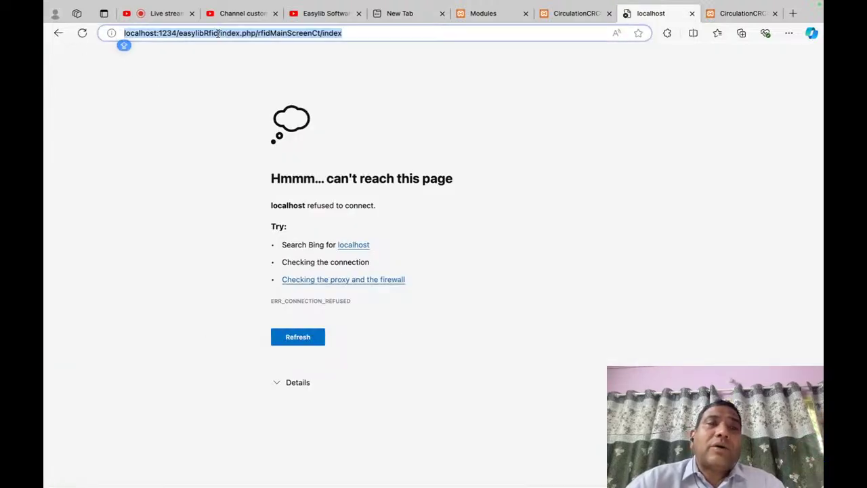
pyautogui.click(219, 33)
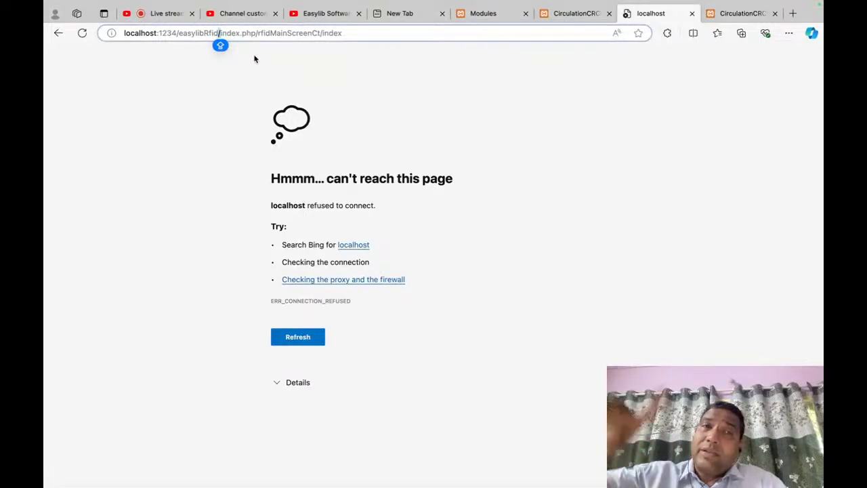
pyautogui.hotkey('ctrl', 'a')
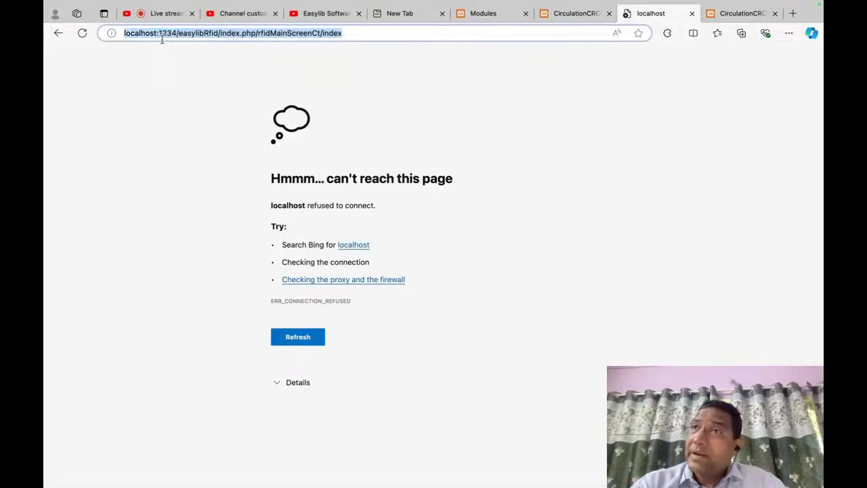
# Step: Close the unreachable localhost tab and open Reports > Customized Report
pyautogui.click(587, 13)
pyautogui.click(675, 20)
pyautogui.click(692, 14)
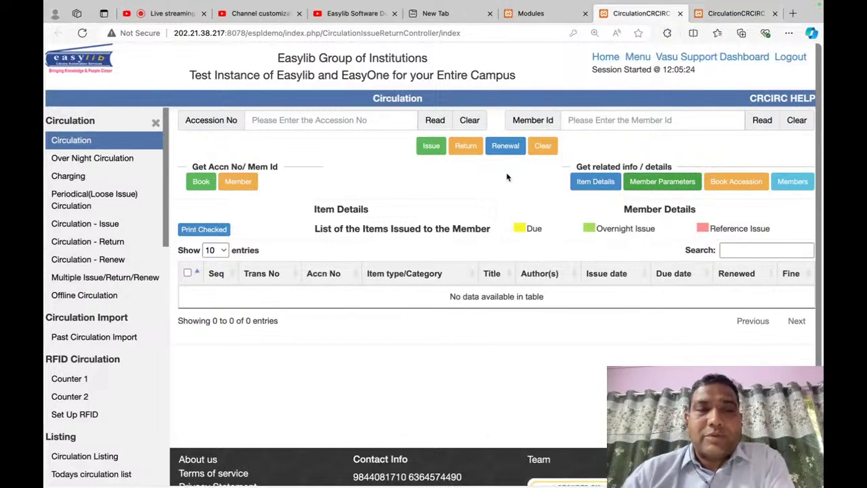
pyautogui.scroll(-5, 141, 327)
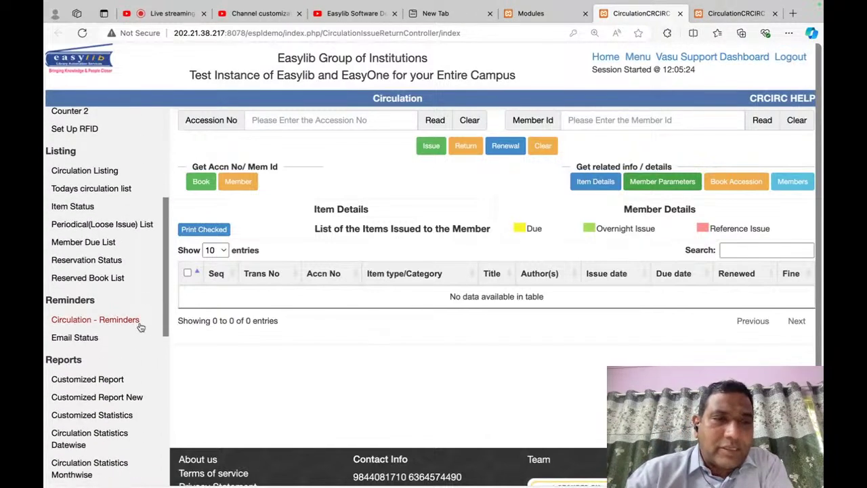
pyautogui.click(96, 307)
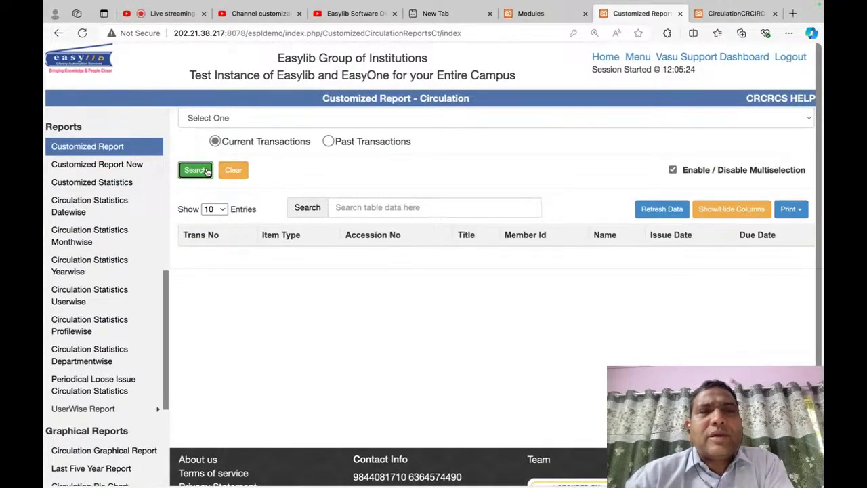
# Step: Add an Accession No filter to the circulation report and browse the other field options
pyautogui.click(423, 120)
pyautogui.click(415, 132)
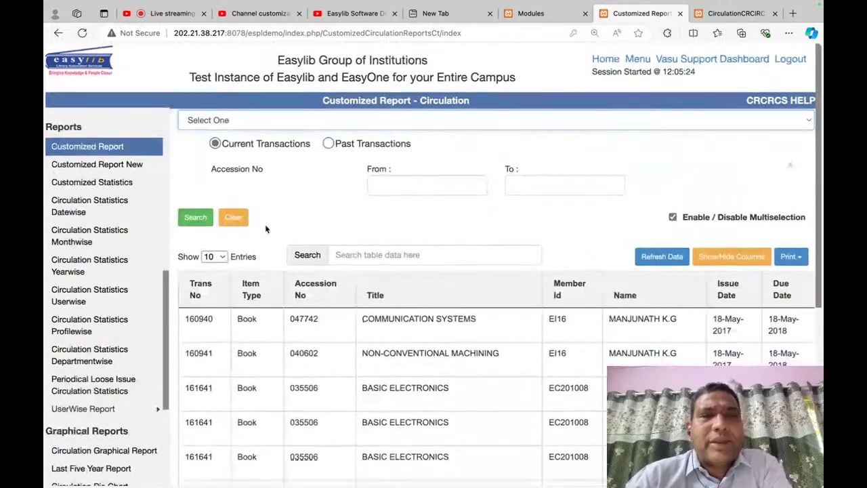
pyautogui.scroll(-2, 515, 311)
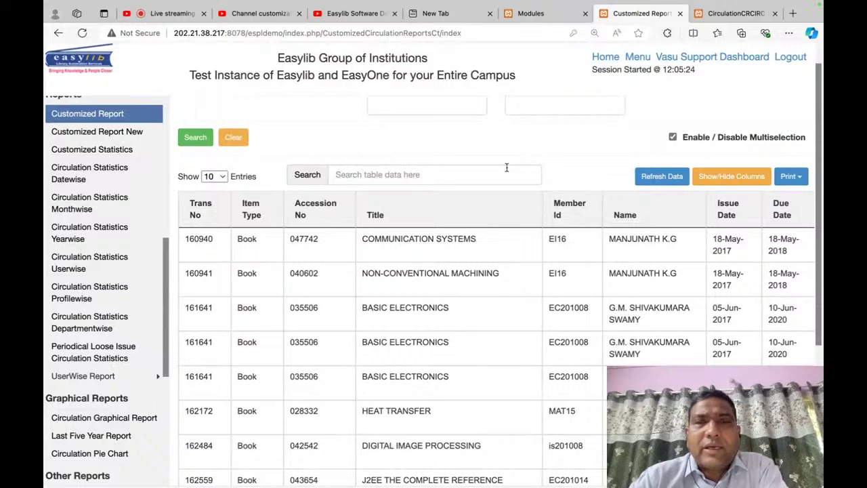
pyautogui.scroll(3, 507, 167)
pyautogui.click(398, 120)
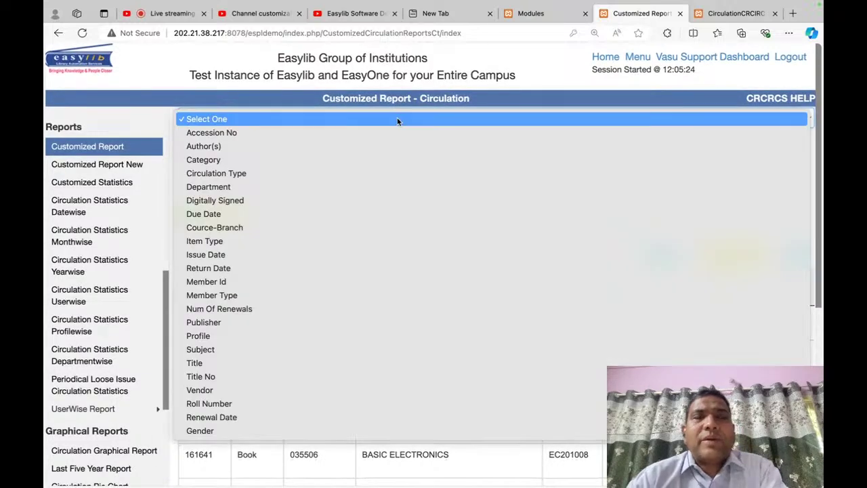
pyautogui.click(397, 119)
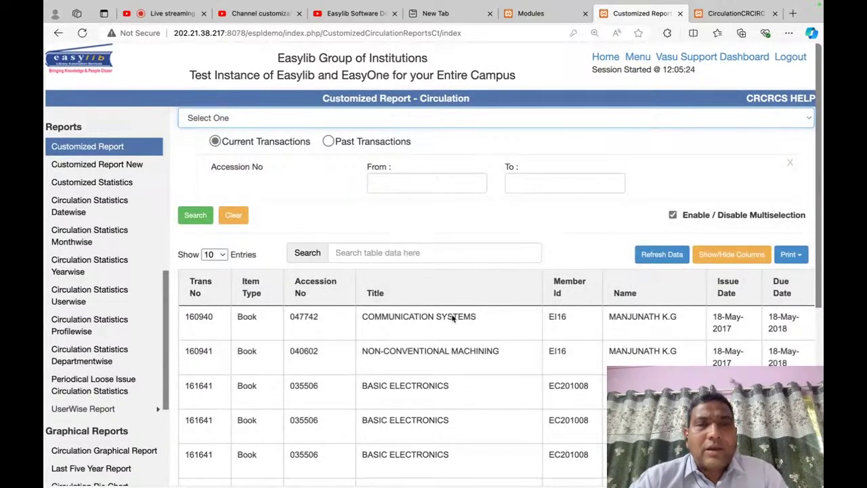
pyautogui.scroll(-3, 504, 382)
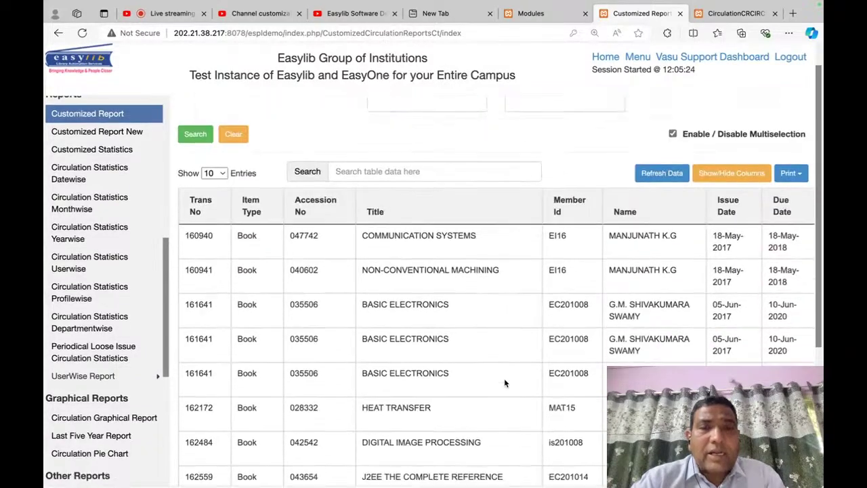
pyautogui.scroll(3, 504, 382)
pyautogui.click(413, 124)
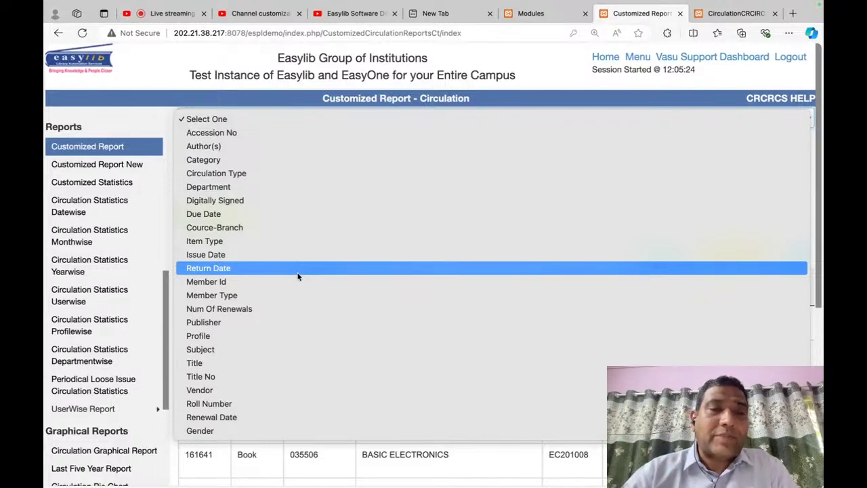
# Step: Add a Profile filter to the report with Professor ticked
pyautogui.click(282, 335)
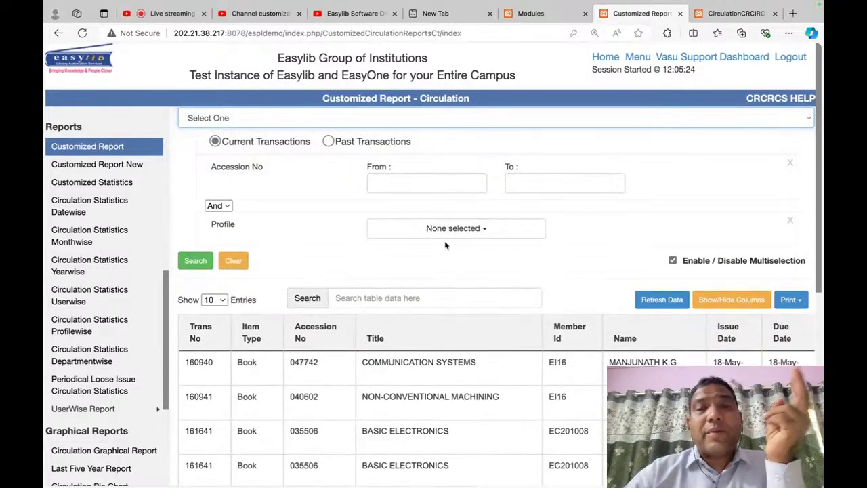
pyautogui.click(456, 229)
pyautogui.scroll(-1, 483, 318)
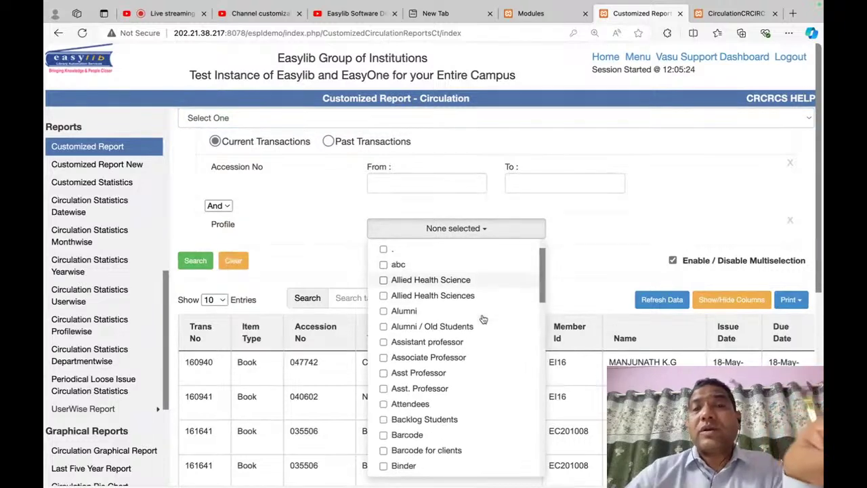
pyautogui.scroll(-10, 483, 318)
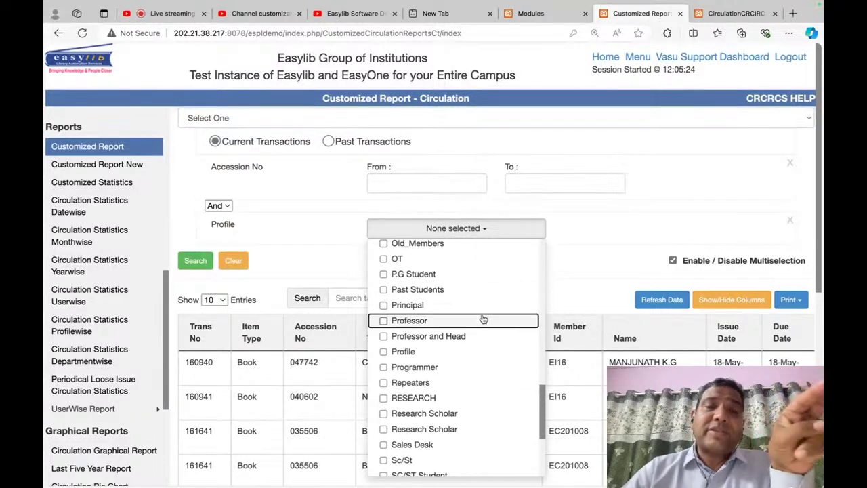
pyautogui.rightClick(483, 318)
pyautogui.press('Escape')
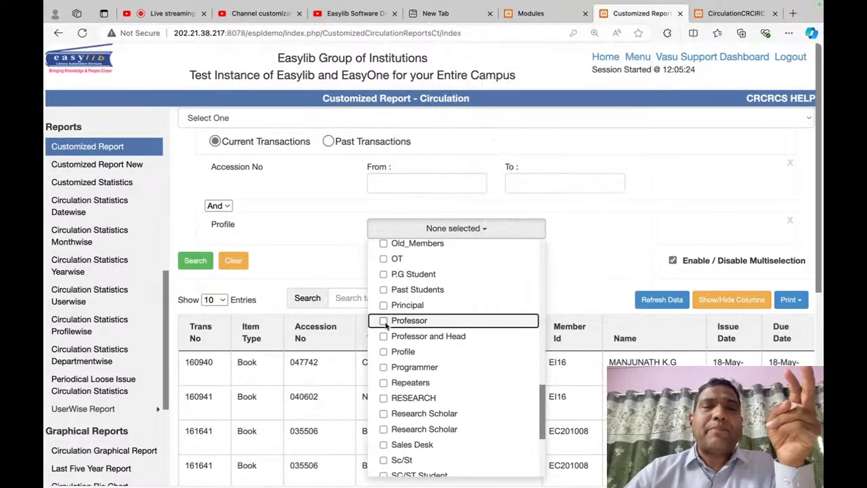
pyautogui.click(382, 321)
pyautogui.click(236, 252)
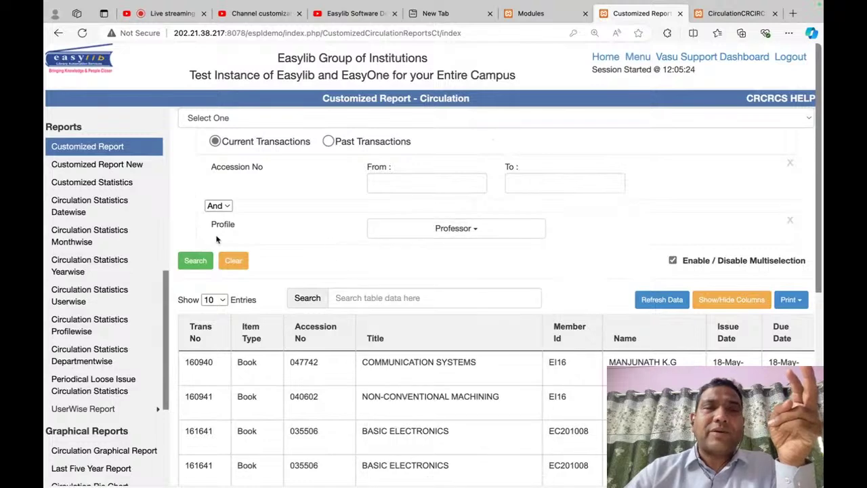
# Step: Remove the Accession No filter, run the Professor report, then return to the Circulation tab
pyautogui.click(790, 163)
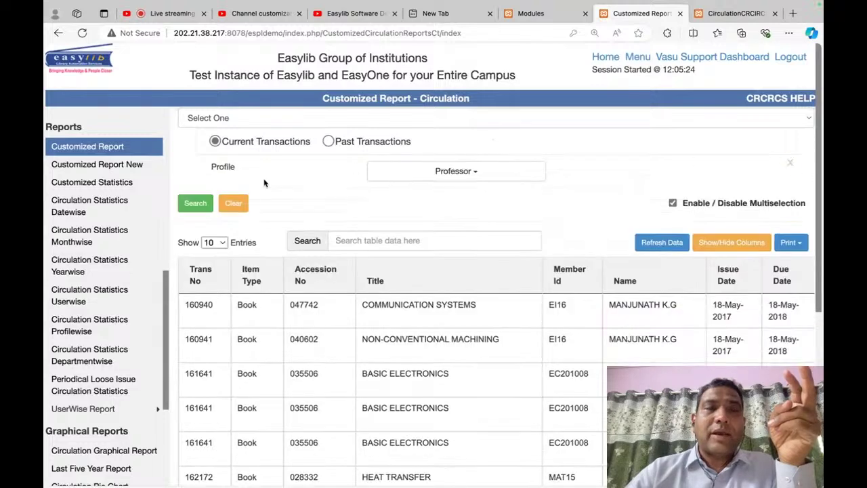
pyautogui.click(196, 203)
pyautogui.scroll(-2, 398, 359)
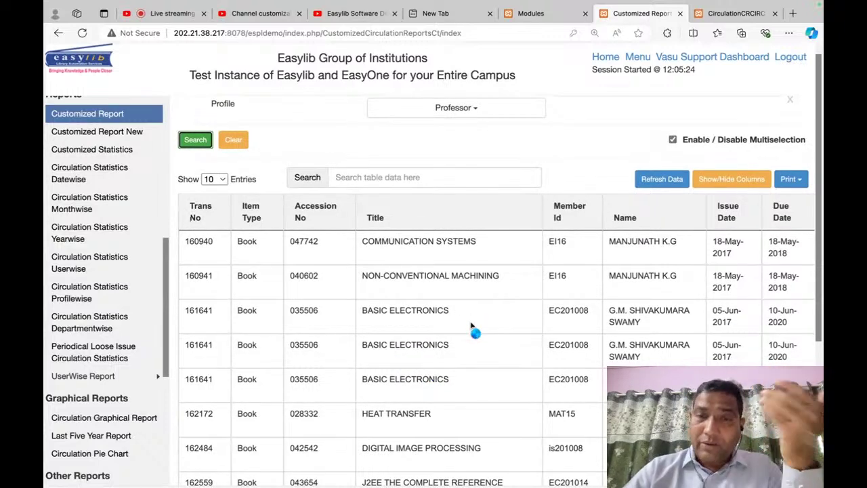
pyautogui.scroll(2, 472, 325)
pyautogui.scroll(-7, 471, 322)
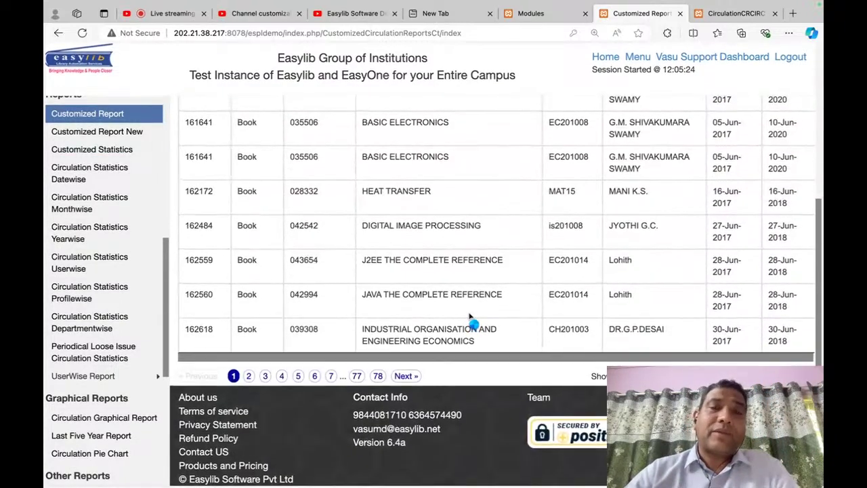
pyautogui.scroll(7, 472, 321)
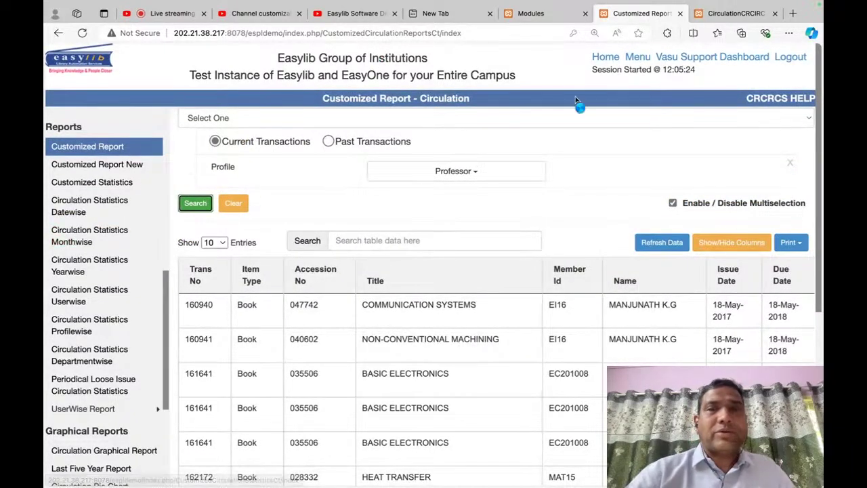
pyautogui.click(726, 14)
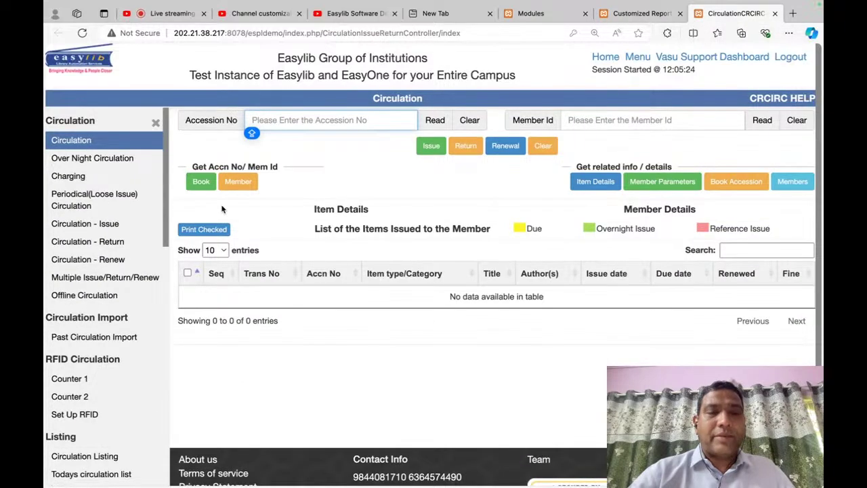
# Step: Find and open Customized Statistics via 'STATIS', then go back to the Professor report tab
pyautogui.press('super+f')
pyautogui.write('STATIS')
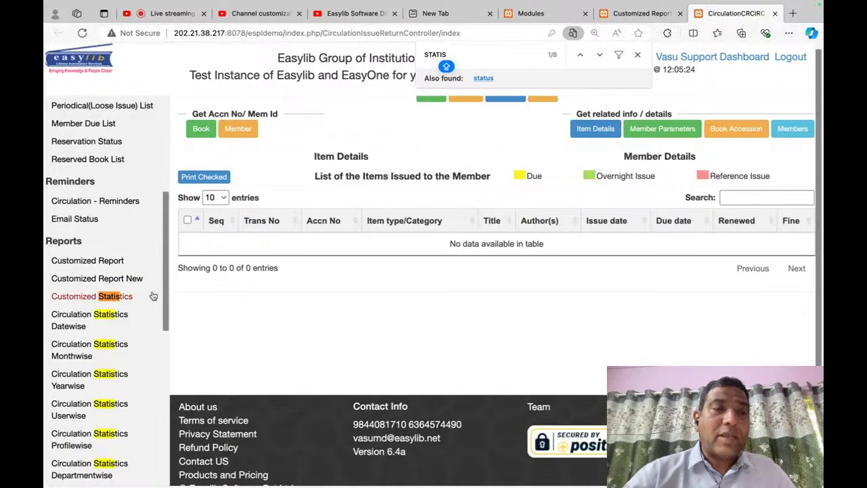
pyautogui.press('Escape')
pyautogui.scroll(-2, 129, 309)
pyautogui.press('Return')
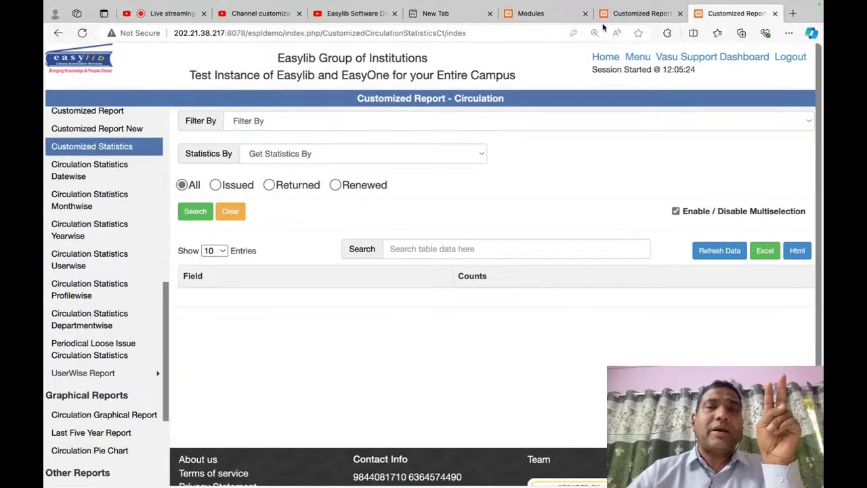
pyautogui.click(626, 16)
pyautogui.scroll(-5, 443, 366)
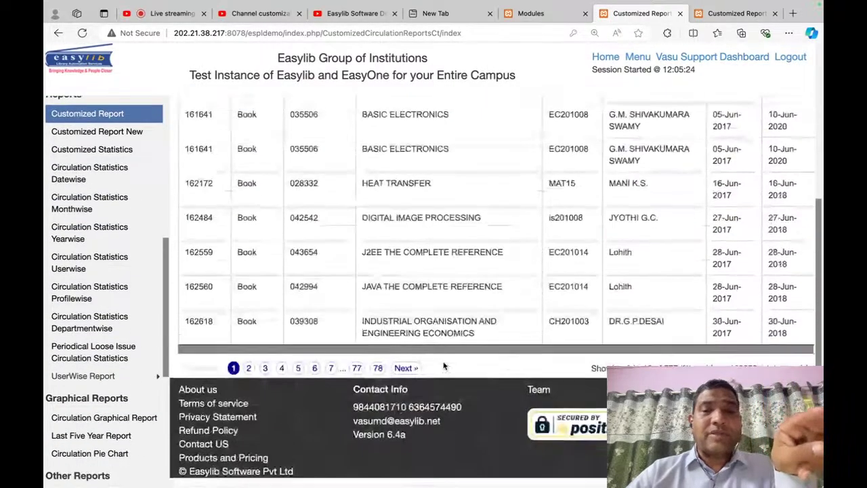
pyautogui.scroll(5, 444, 366)
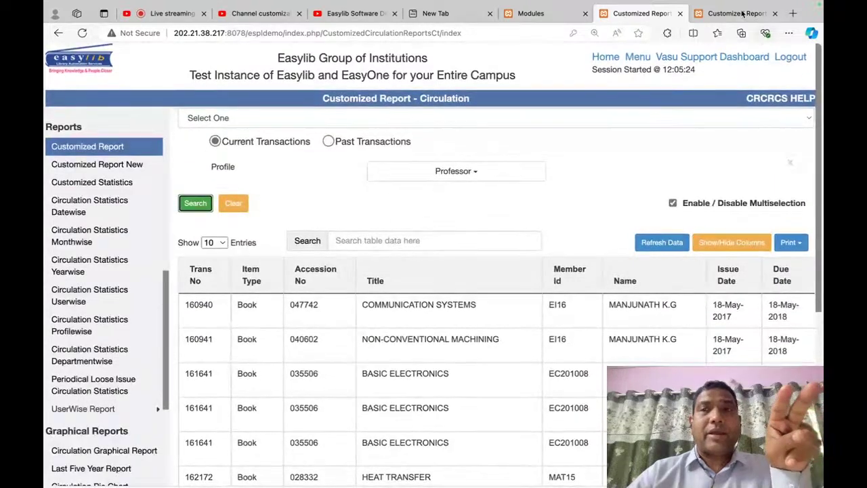
# Step: Run the statistics for issued items grouped by Category
pyautogui.click(739, 8)
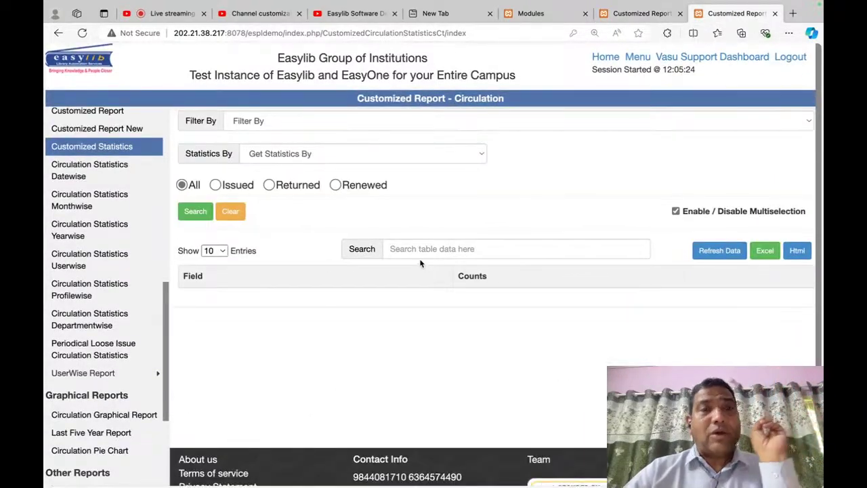
pyautogui.click(313, 149)
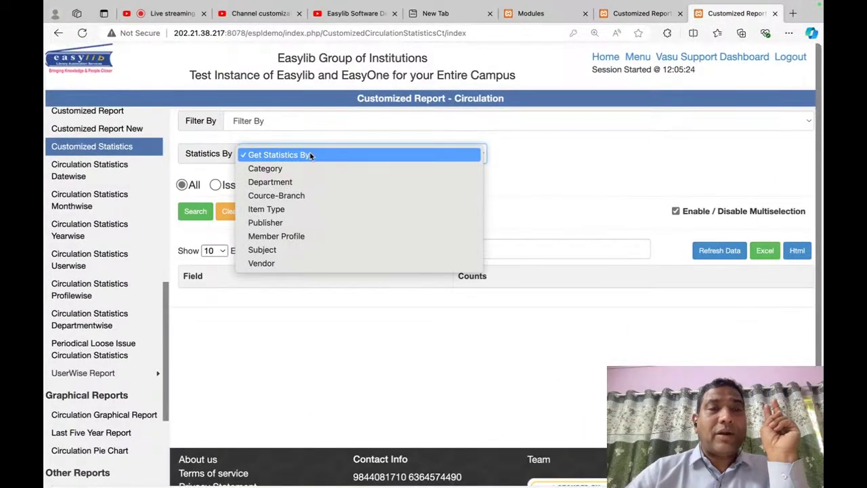
pyautogui.click(291, 166)
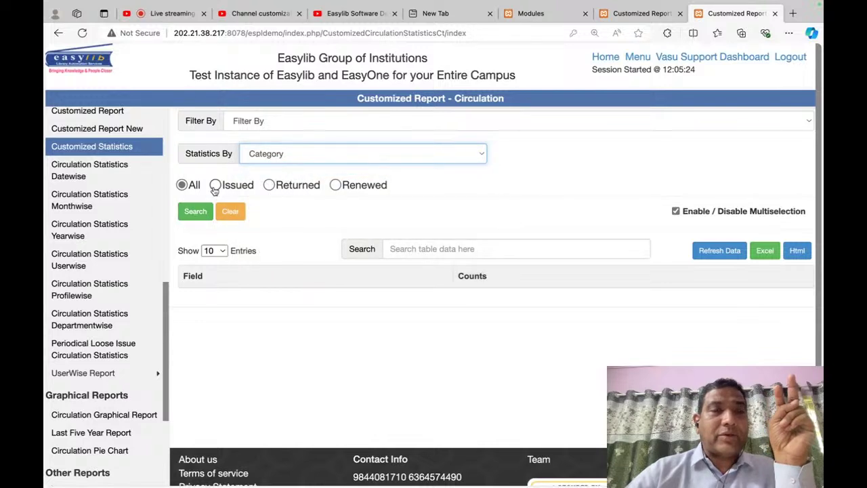
pyautogui.click(215, 185)
pyautogui.click(195, 212)
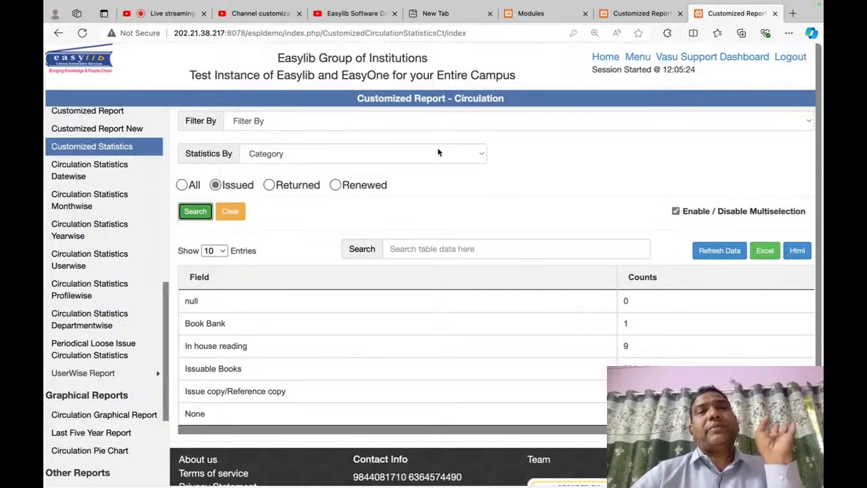
# Step: Rerun the issued-item statistics grouped by Department, then by Cource-Branch
pyautogui.click(410, 151)
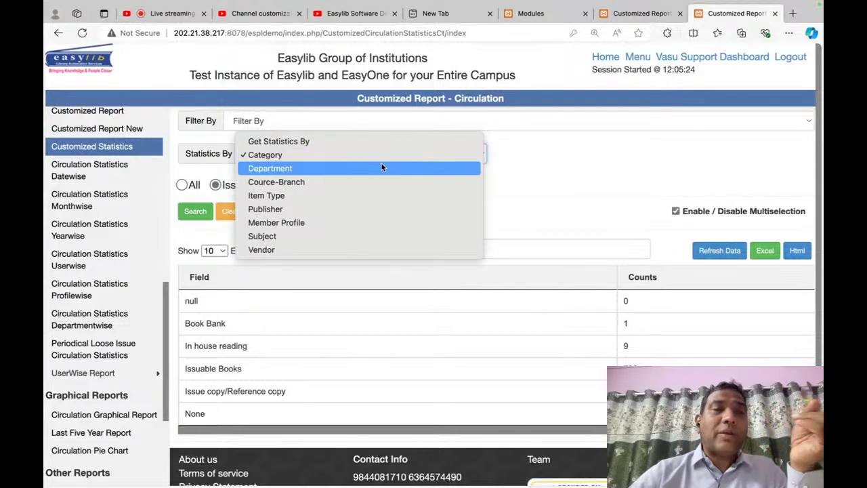
pyautogui.click(382, 166)
pyautogui.click(197, 216)
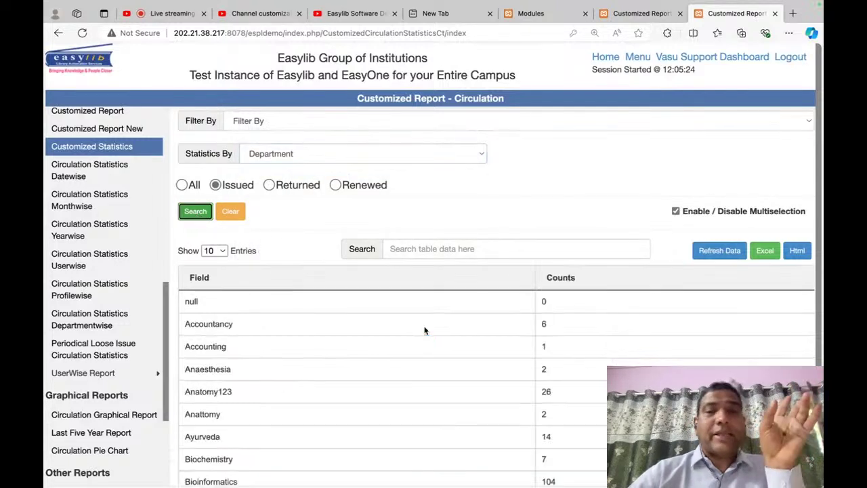
pyautogui.click(410, 155)
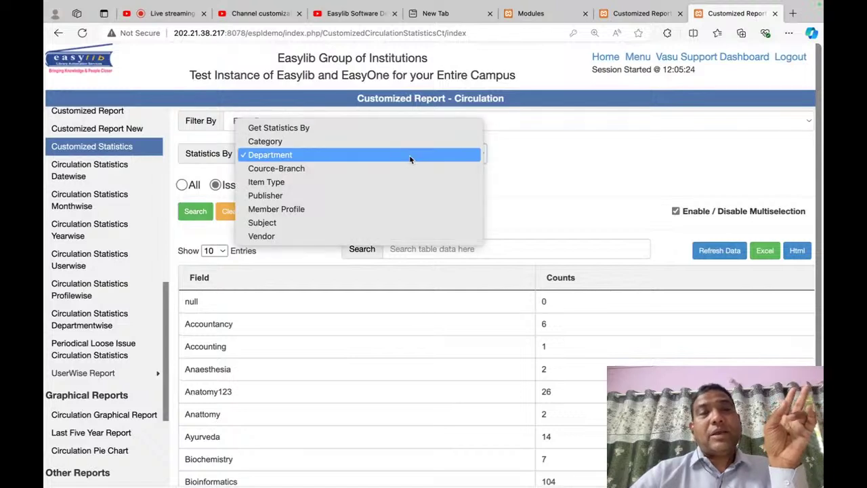
pyautogui.press('Escape')
pyautogui.press('Down')
pyautogui.click(196, 213)
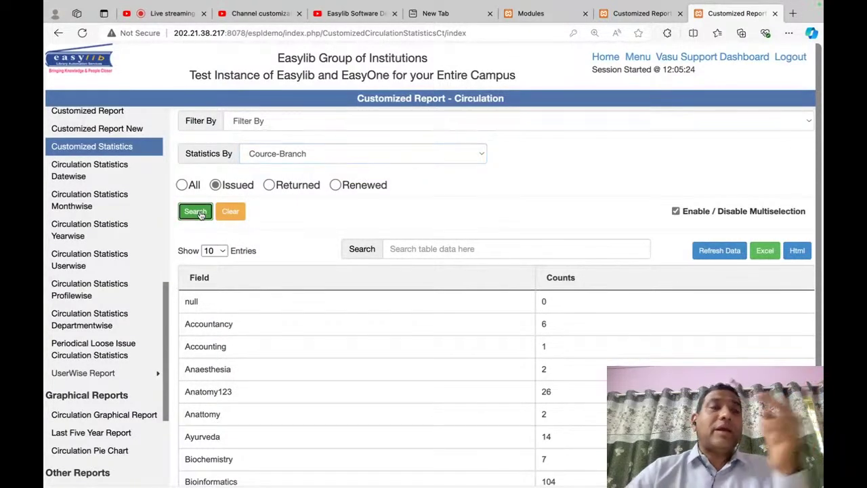
pyautogui.scroll(-4, 381, 328)
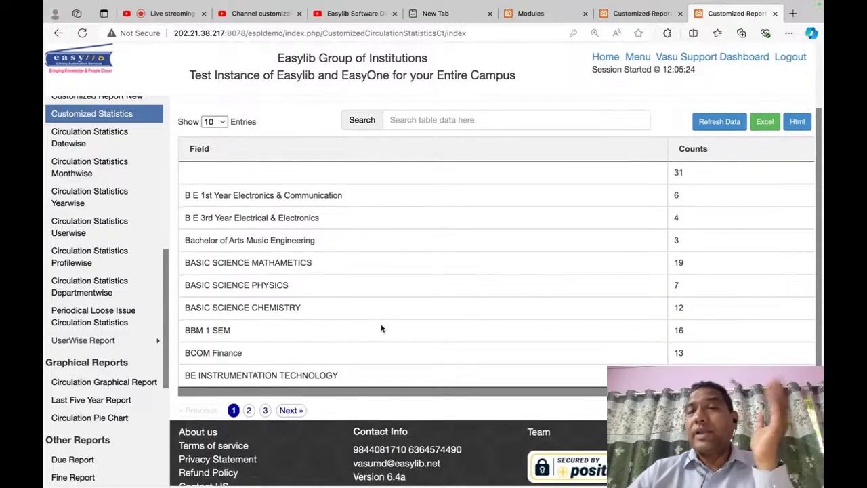
pyautogui.scroll(4, 381, 328)
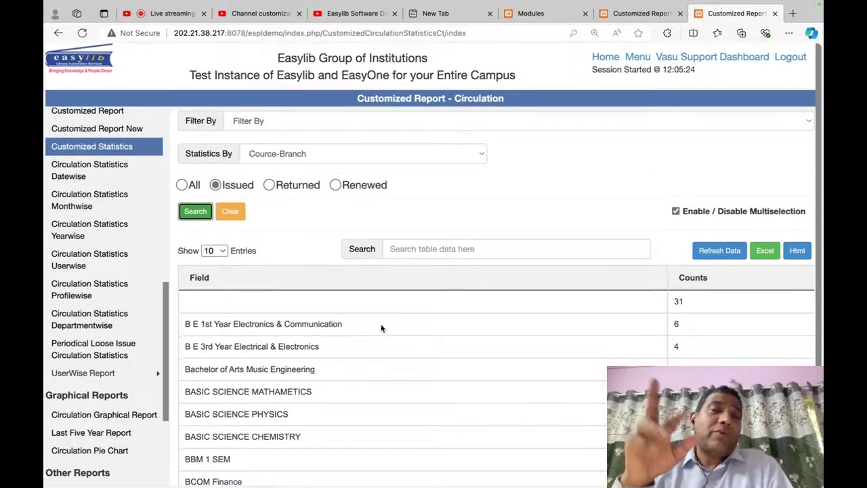
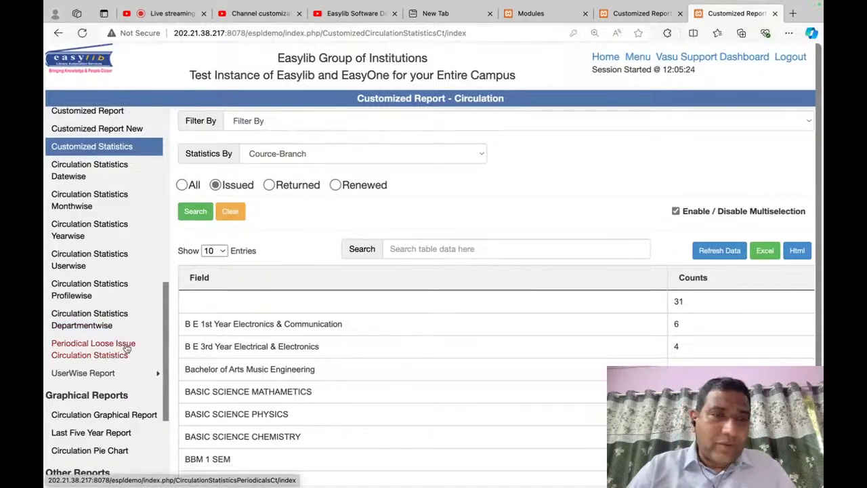
# Step: Return to the Modules list and search the page for PERIODI to find Library - Periodicals
pyautogui.scroll(-4, 118, 350)
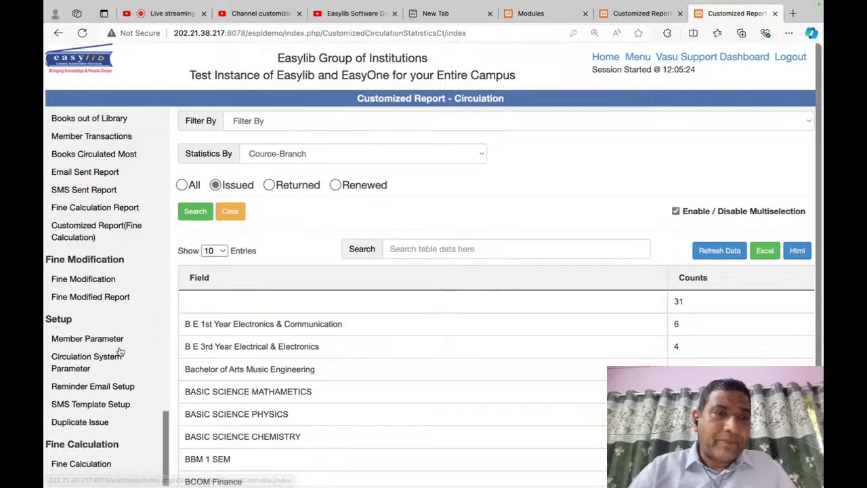
pyautogui.click(637, 58)
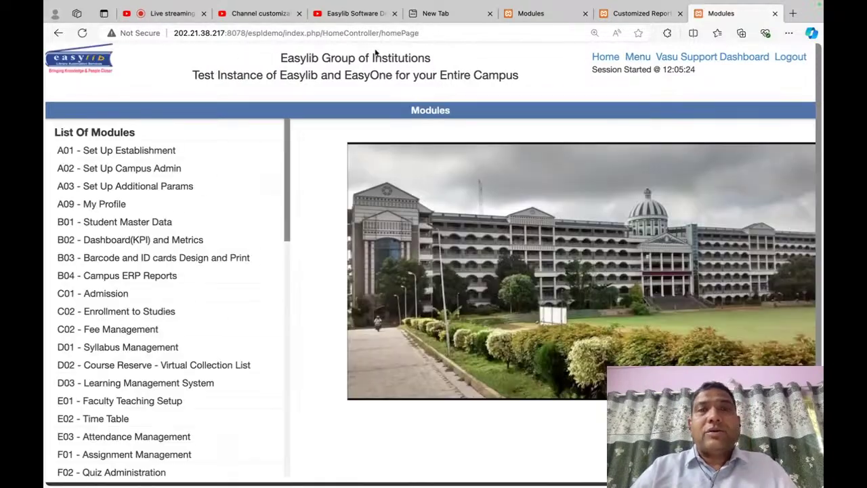
pyautogui.press('super+Tab')
pyautogui.press('super+Tab')
pyautogui.press('super+Tab')
pyautogui.press('super+Tab')
pyautogui.press('super+Tab')
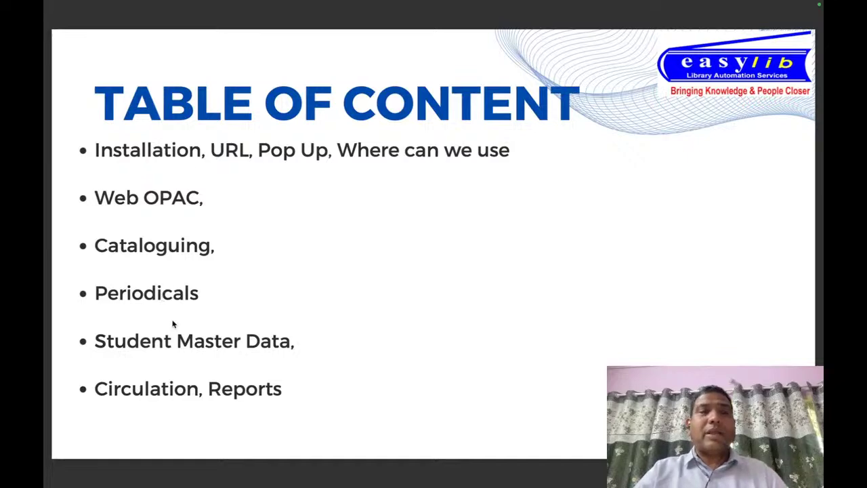
pyautogui.hotkey('ctrl', 'Left')
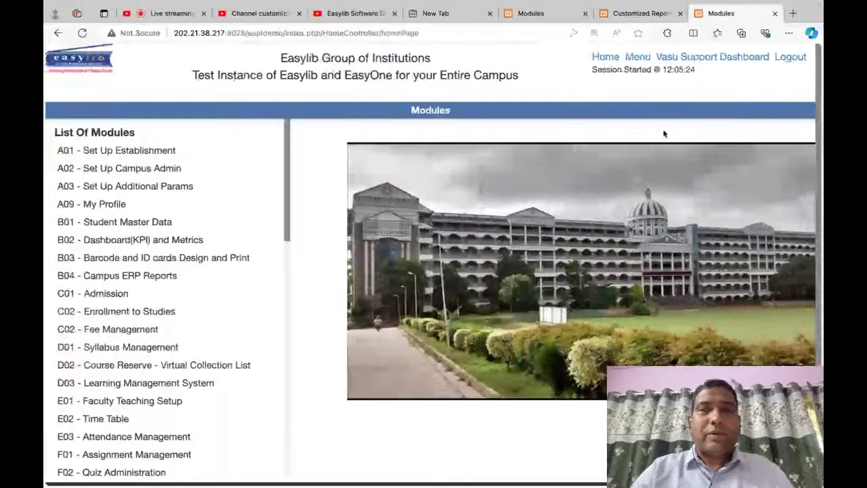
pyautogui.press('super+f')
pyautogui.write('PERIODI')
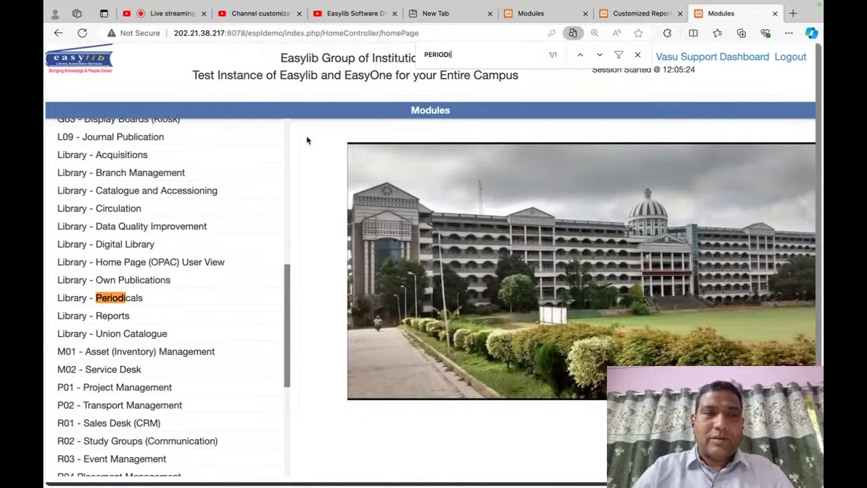
# Step: Open Library - Periodicals, go to the last record, and change the Id to 55088
pyautogui.click(118, 299)
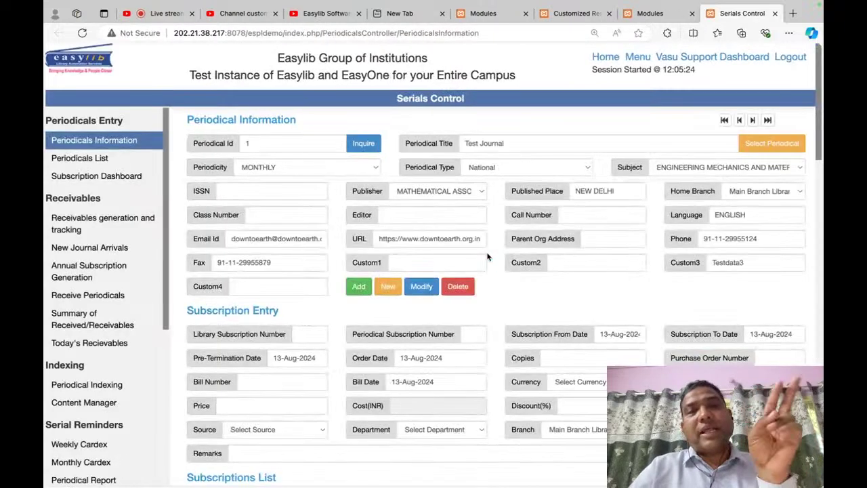
pyautogui.click(768, 120)
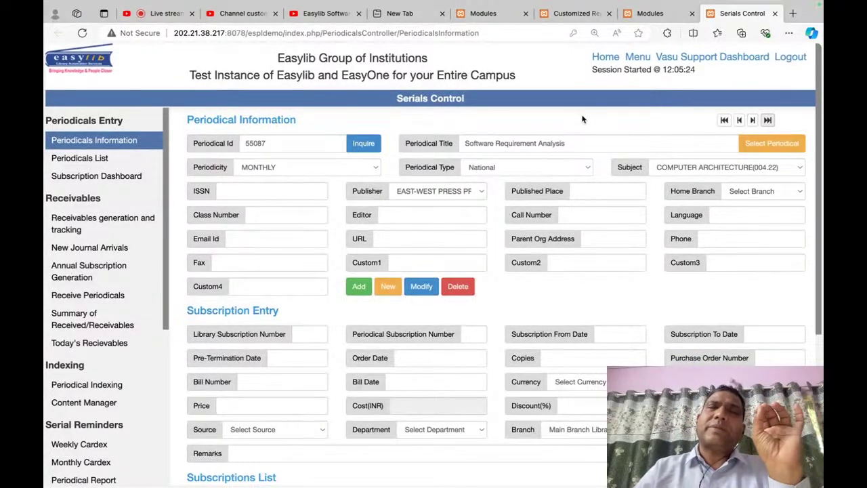
pyautogui.click(304, 144)
pyautogui.press('BackSpace')
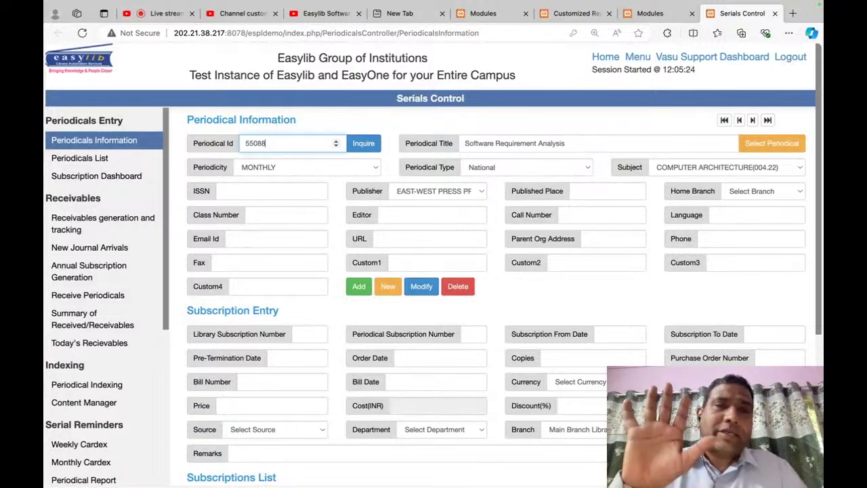
pyautogui.write('8')
pyautogui.press('Tab')
# Step: Title the periodical 'Journal of Indian Rivers' and add it as a new record
pyautogui.tripleClick(531, 149)
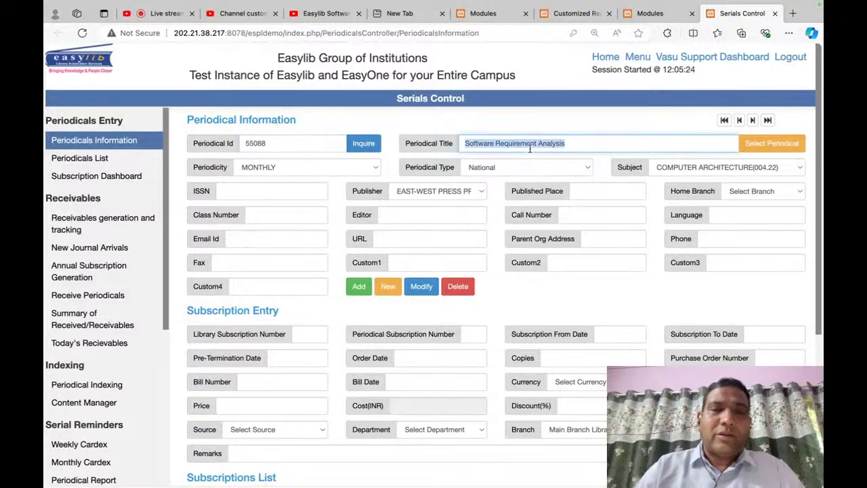
pyautogui.write('JOUNR')
pyautogui.press('BackSpace')
pyautogui.press('BackSpace')
pyautogui.press('BackSpace')
pyautogui.press('BackSpace')
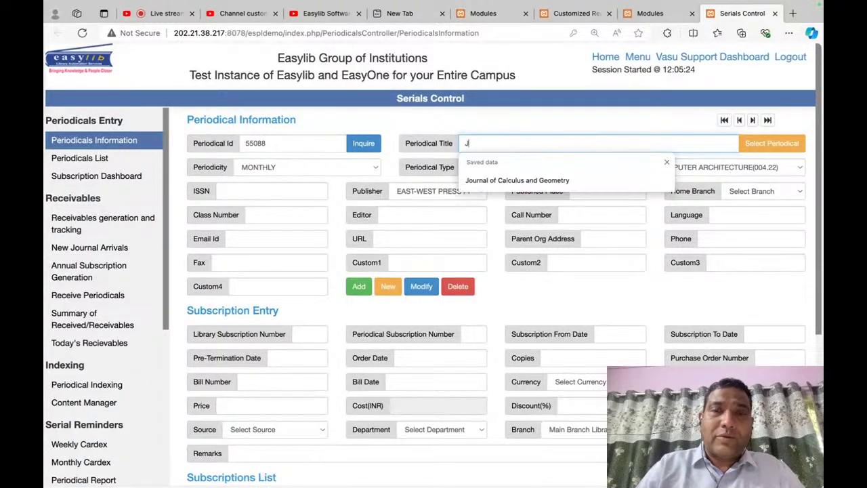
pyautogui.write('ournals')
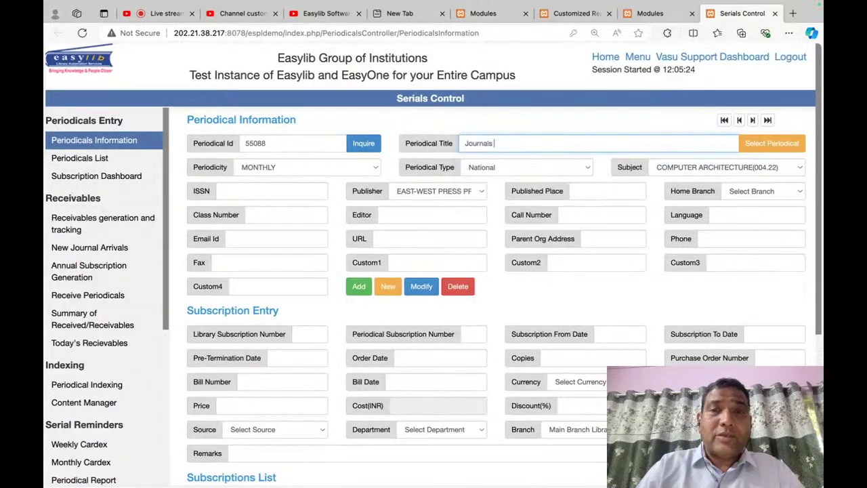
pyautogui.press('BackSpace')
pyautogui.write('of Indian River')
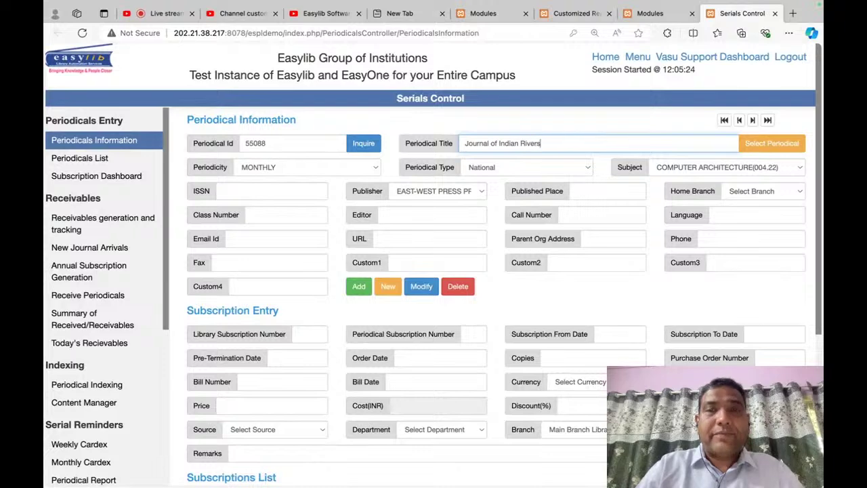
pyautogui.press('Tab')
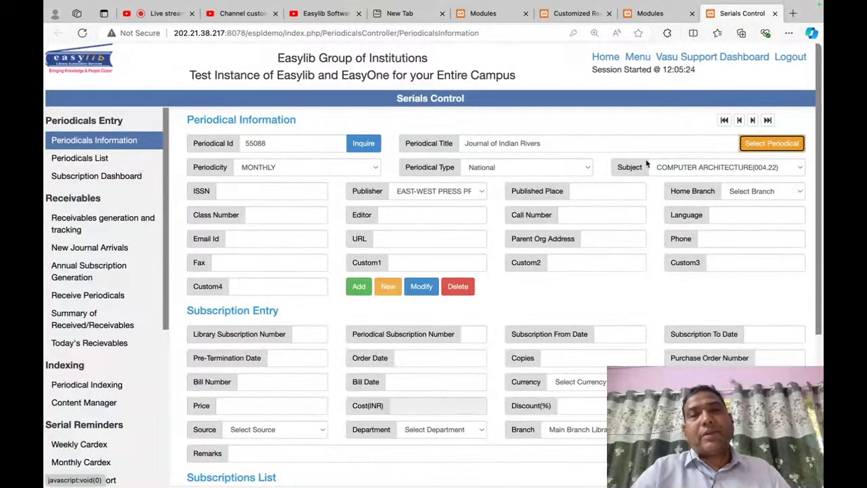
pyautogui.click(359, 286)
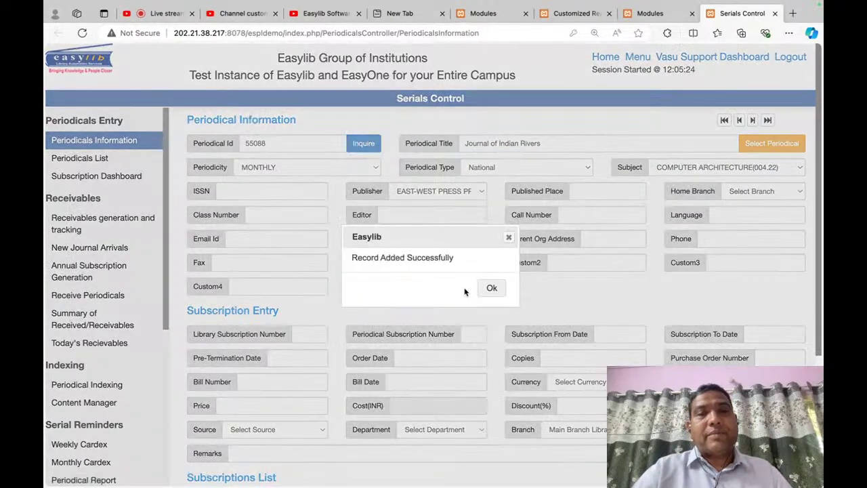
pyautogui.click(482, 292)
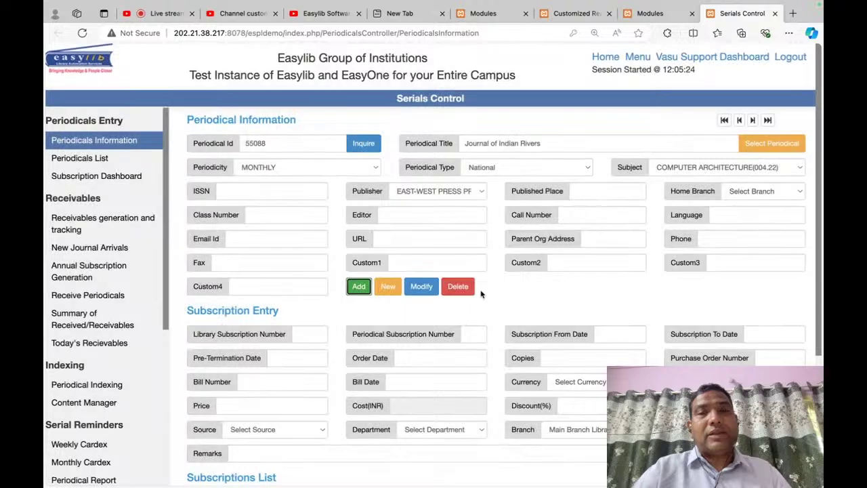
pyautogui.tripleClick(534, 141)
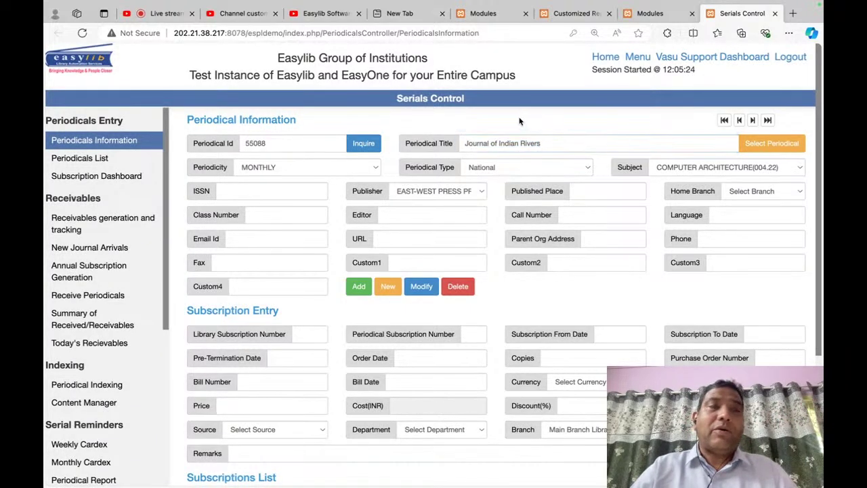
# Step: Reload the form and search periodicals for 'river' to load 55088, Journal of Indian Rivers
pyautogui.click(121, 143)
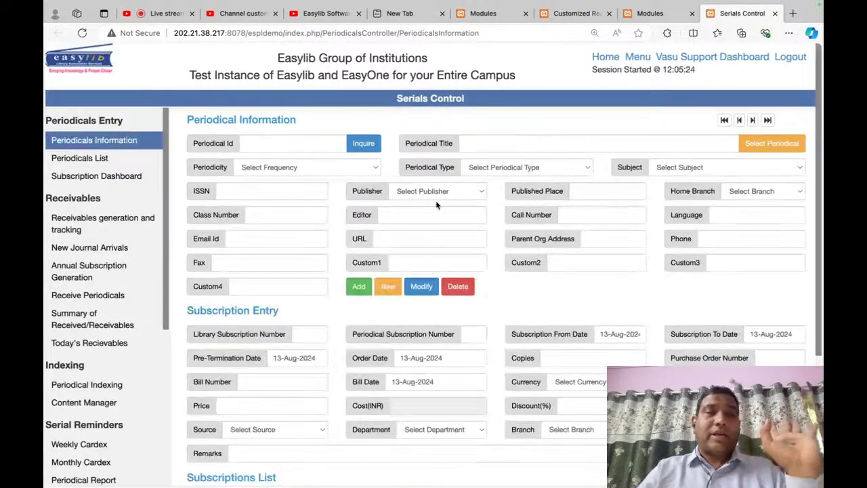
pyautogui.click(769, 121)
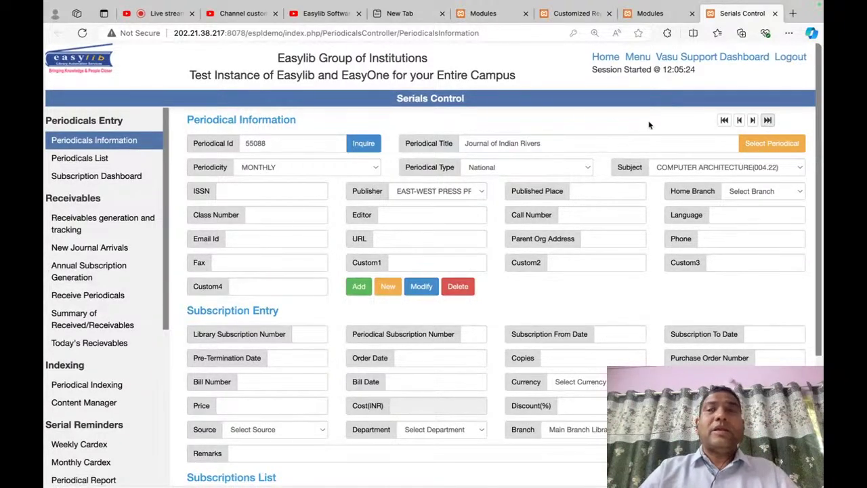
pyautogui.click(725, 120)
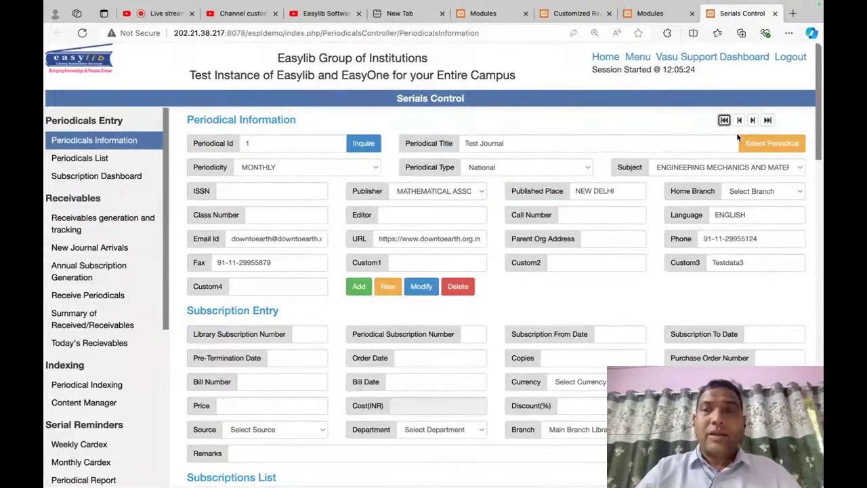
pyautogui.click(767, 144)
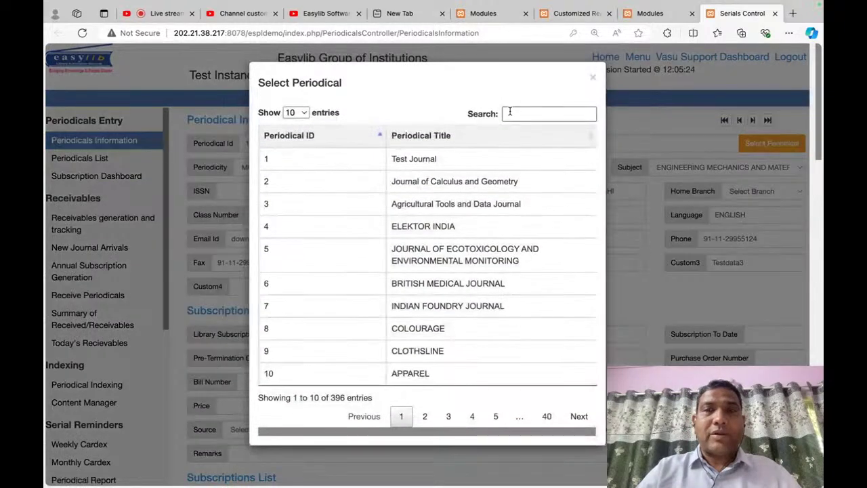
pyautogui.click(510, 113)
pyautogui.write('river')
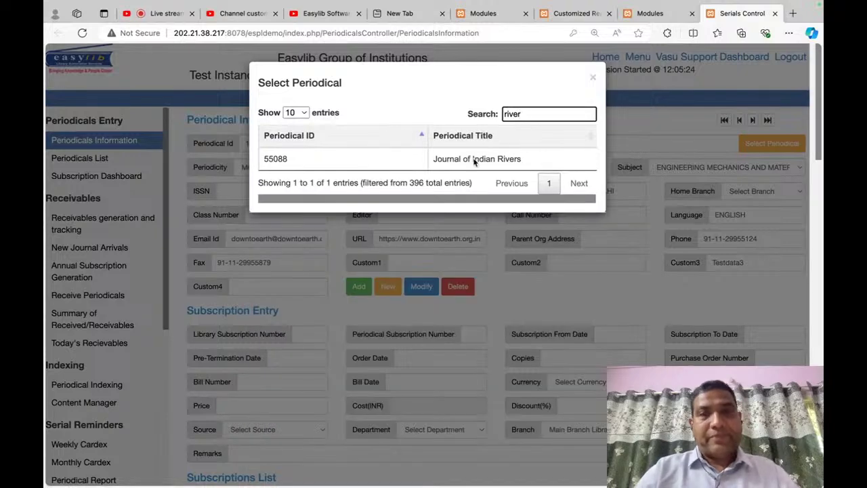
pyautogui.click(470, 159)
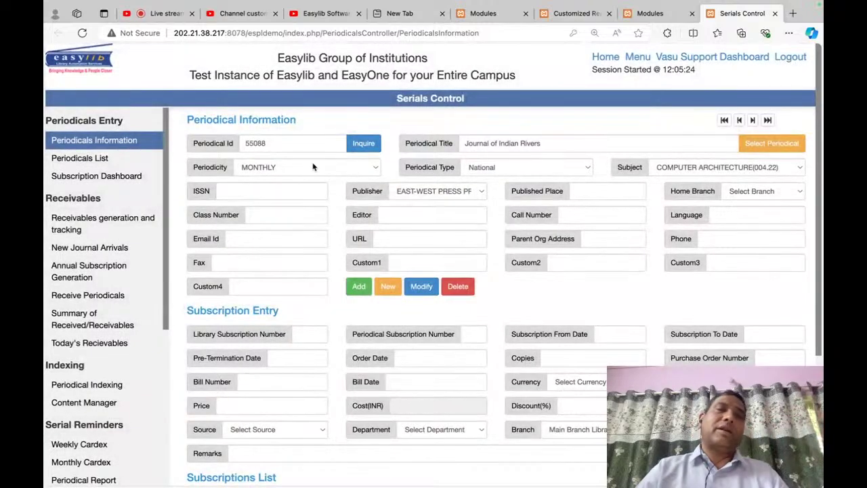
# Step: Enter 2024 as both the library and periodical subscription numbers
pyautogui.scroll(-3, 426, 372)
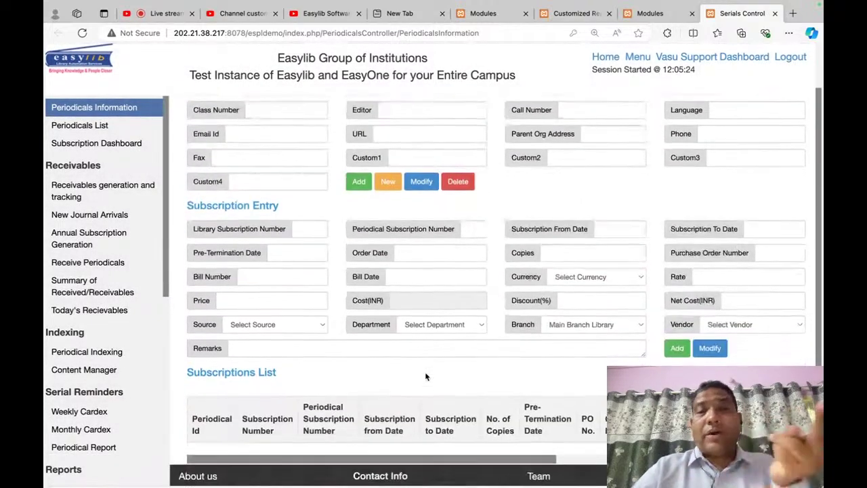
pyautogui.click(315, 218)
pyautogui.write('20')
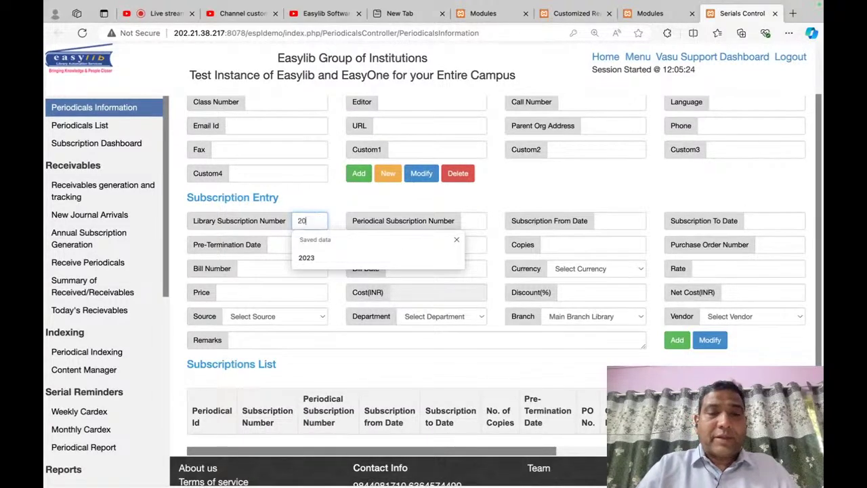
pyautogui.write('24')
pyautogui.press('Tab')
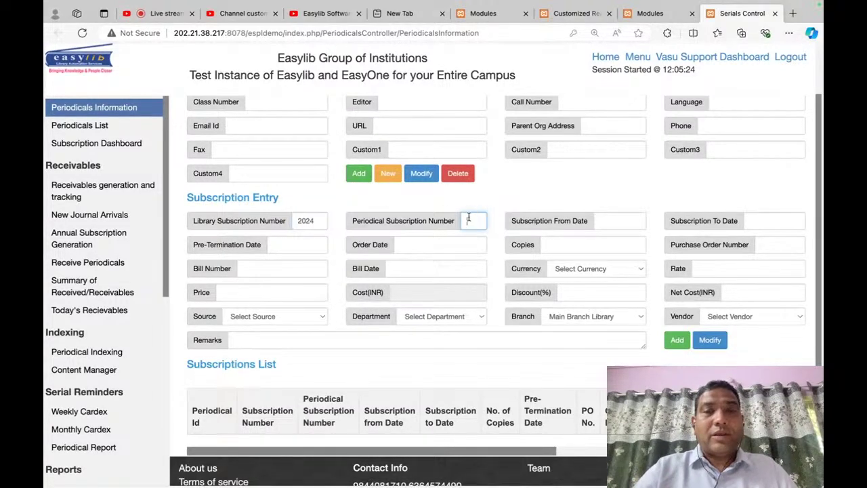
pyautogui.click(469, 218)
pyautogui.write('2024')
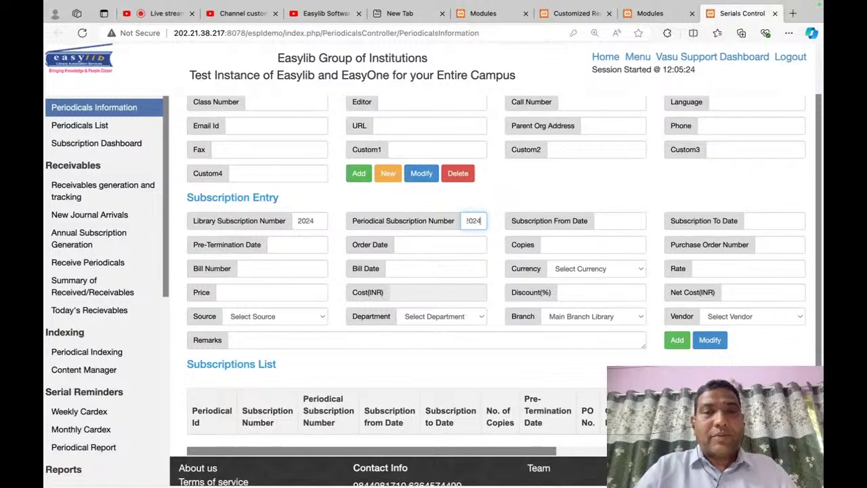
pyautogui.press('Tab')
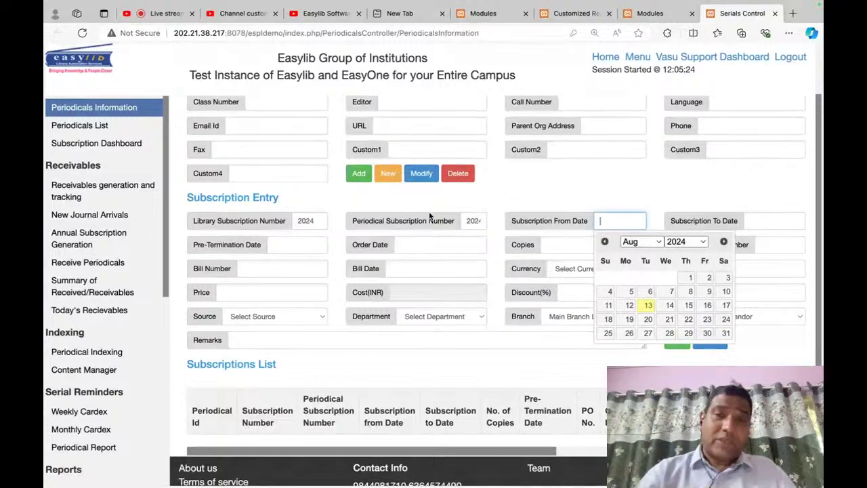
pyautogui.click(468, 221)
pyautogui.write('024')
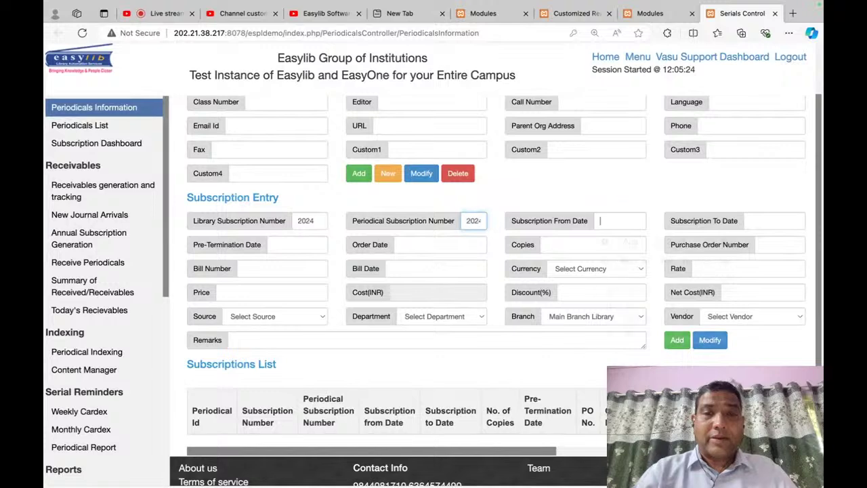
pyautogui.press('Tab')
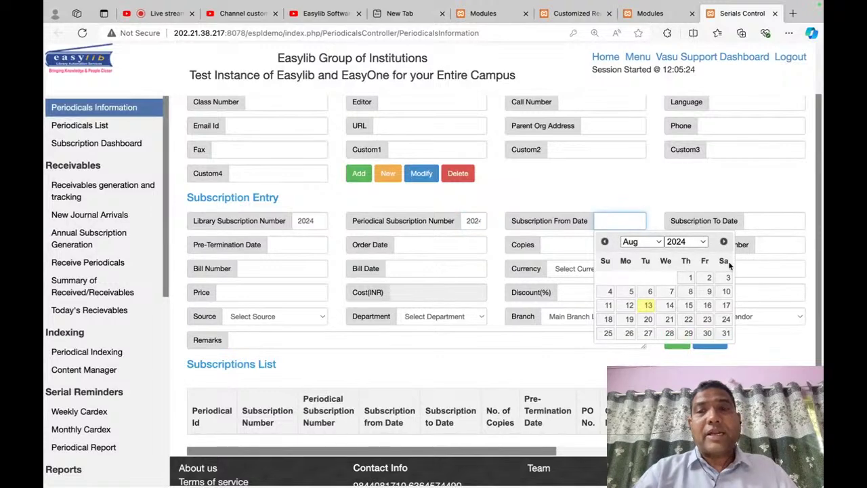
# Step: Set the subscription period to 01-Jan-2024 through 31-Dec-2024 and use the saved pre-termination and order dates
pyautogui.click(637, 242)
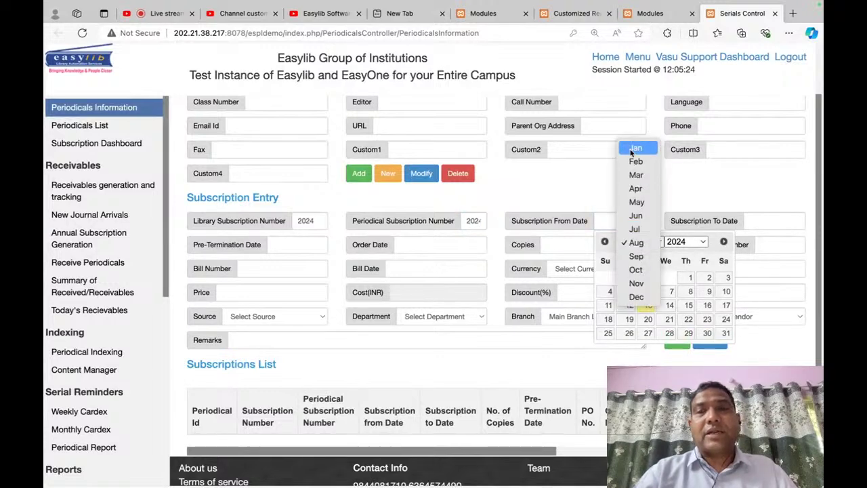
pyautogui.click(636, 148)
pyautogui.click(628, 280)
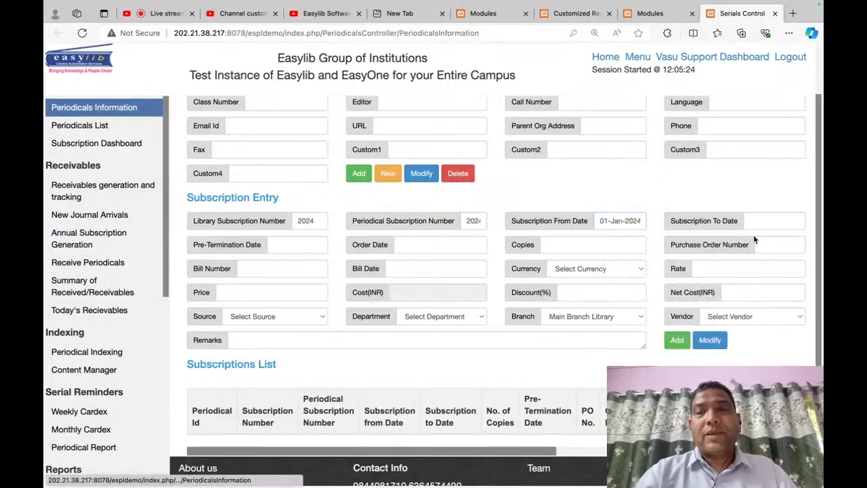
pyautogui.click(773, 221)
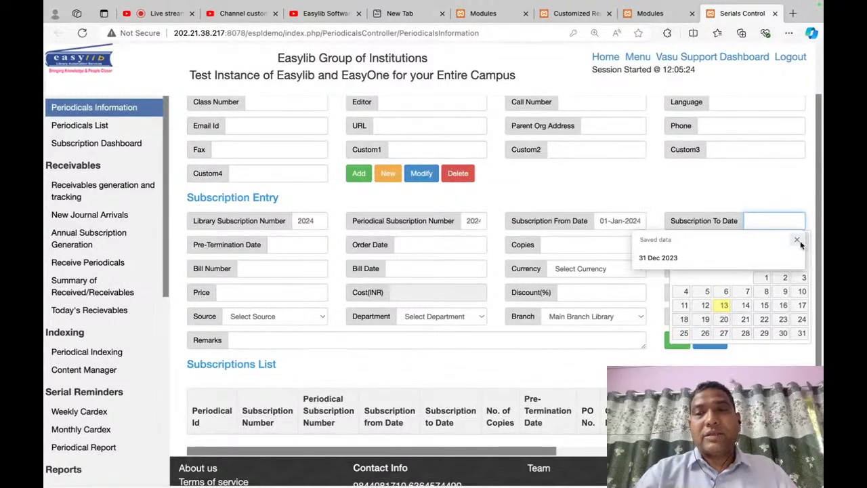
pyautogui.click(797, 239)
pyautogui.click(718, 242)
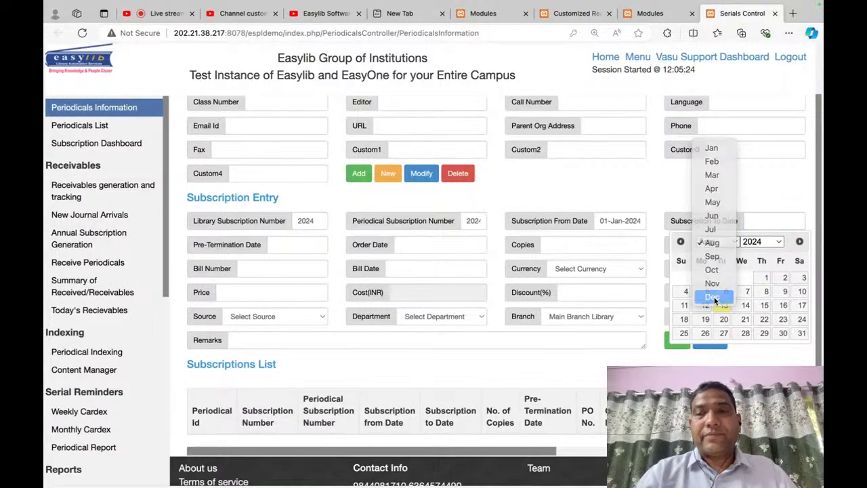
pyautogui.click(713, 296)
pyautogui.click(724, 335)
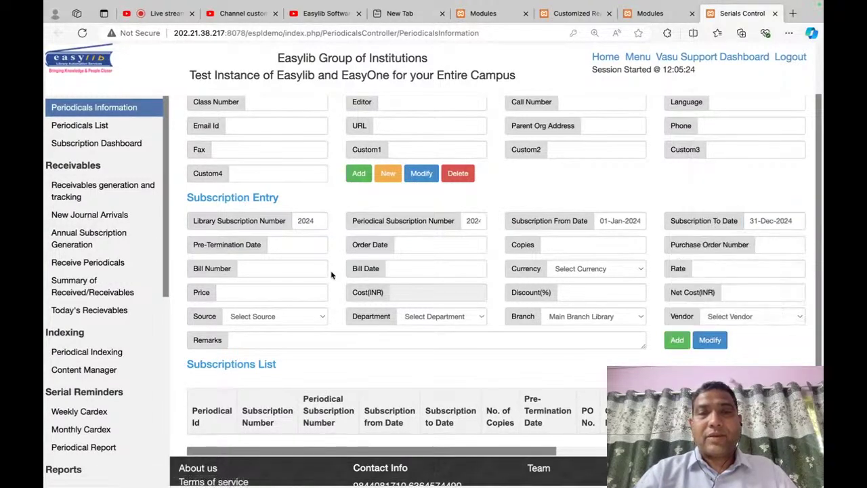
pyautogui.click(323, 245)
pyautogui.click(317, 281)
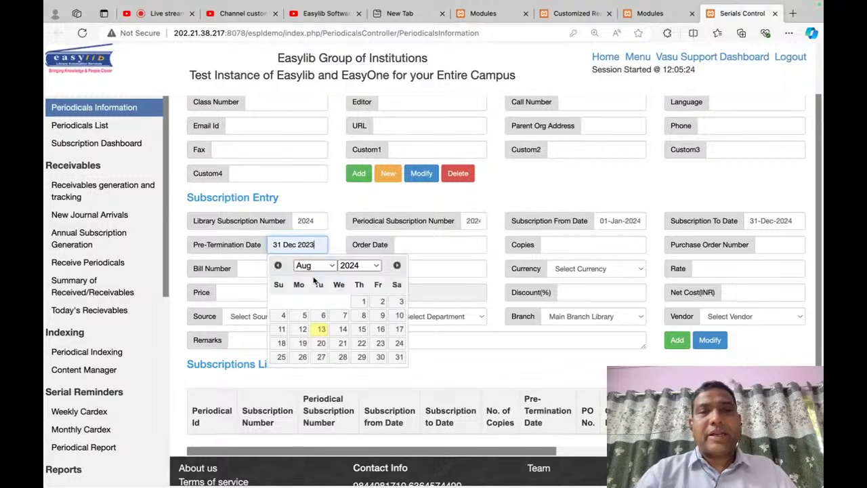
pyautogui.click(432, 248)
pyautogui.click(434, 281)
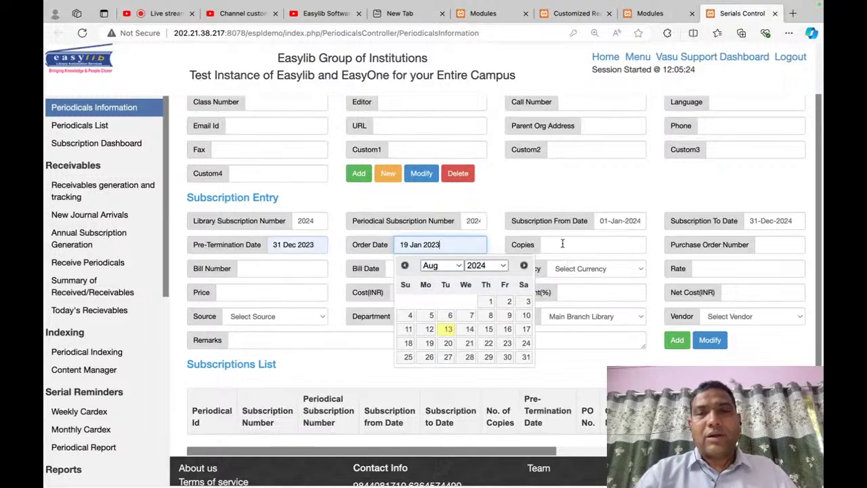
# Step: Enter 1 copy, PO number po10, bill number bill1001, and bill date 13 Aug 2024
pyautogui.click(637, 243)
pyautogui.write('1')
pyautogui.press('Tab')
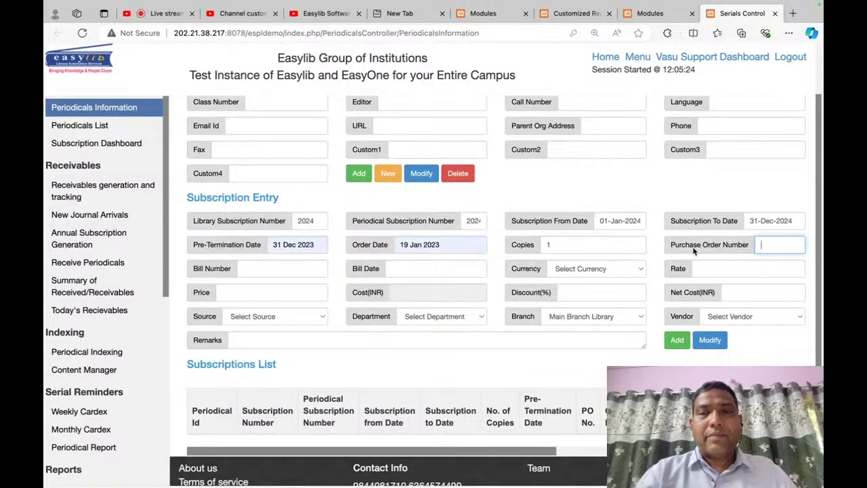
pyautogui.write('po1001')
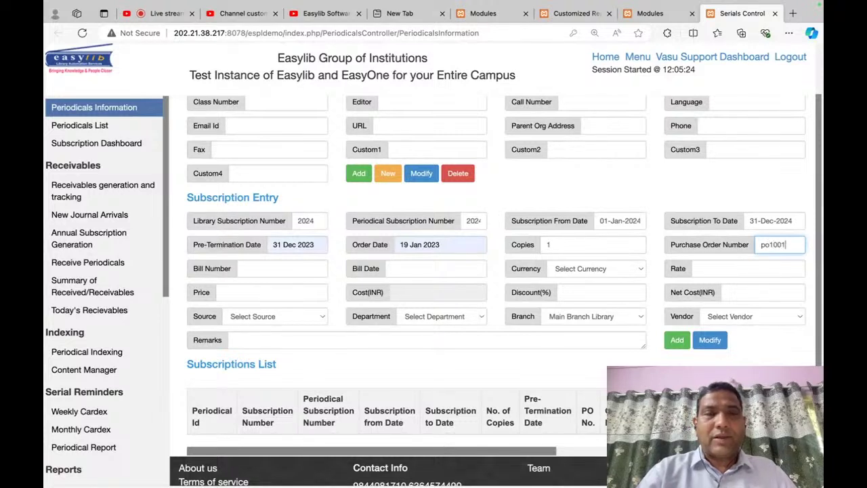
pyautogui.press('Tab')
pyautogui.write('b')
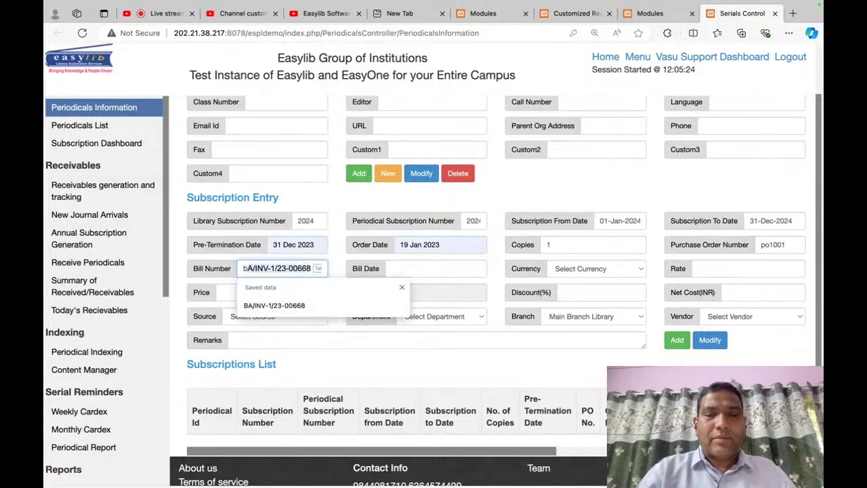
pyautogui.write('ill1001')
pyautogui.press('Tab')
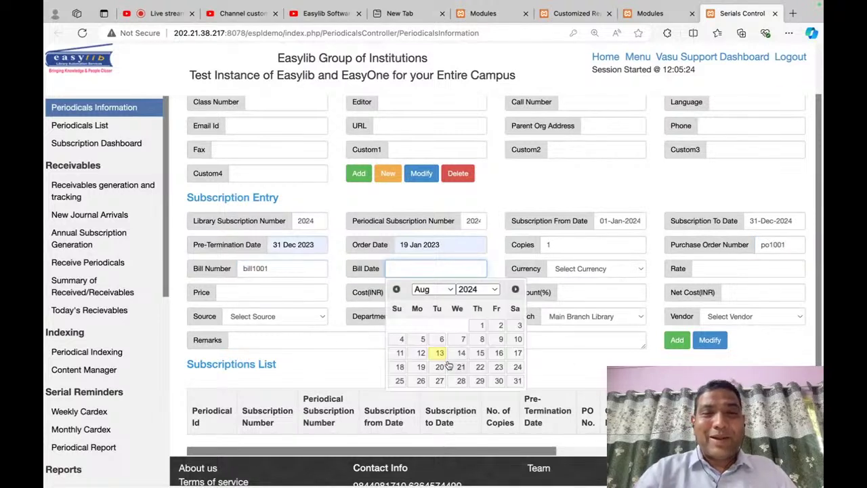
pyautogui.click(439, 358)
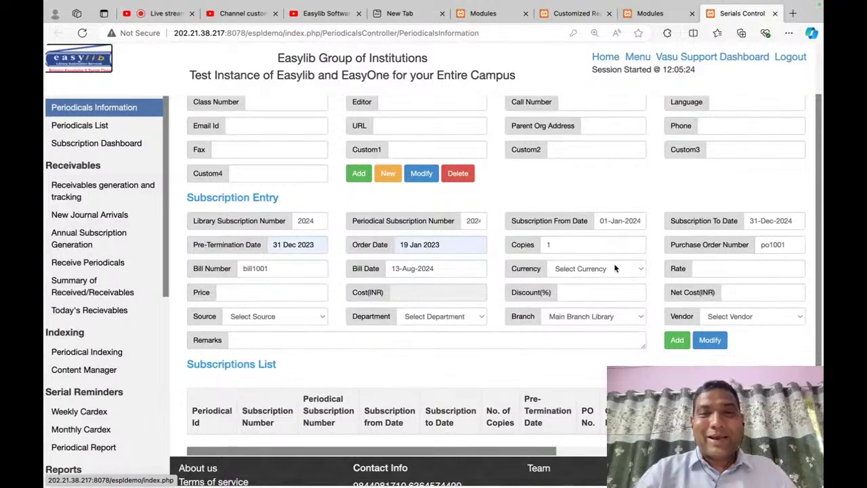
# Step: Set the currency to US dollar at rate 84 and price 100, giving cost 8400
pyautogui.click(612, 270)
pyautogui.press('r')
pyautogui.press('Return')
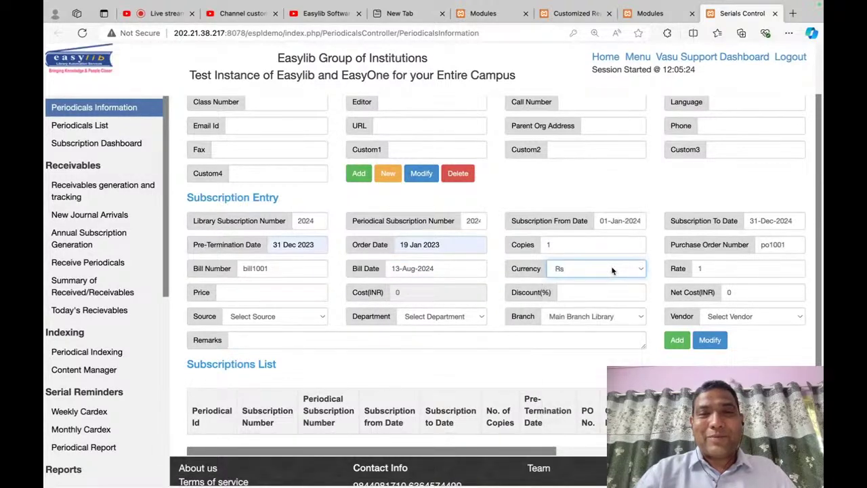
pyautogui.press('Tab')
pyautogui.click(613, 270)
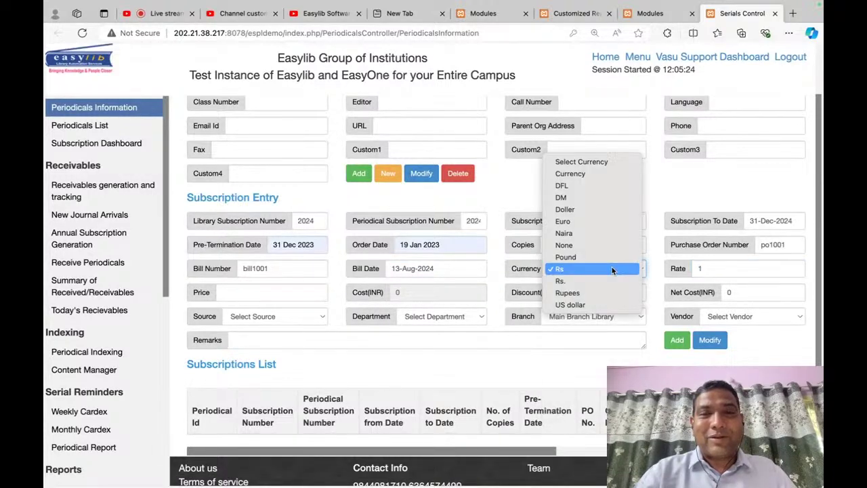
pyautogui.click(593, 305)
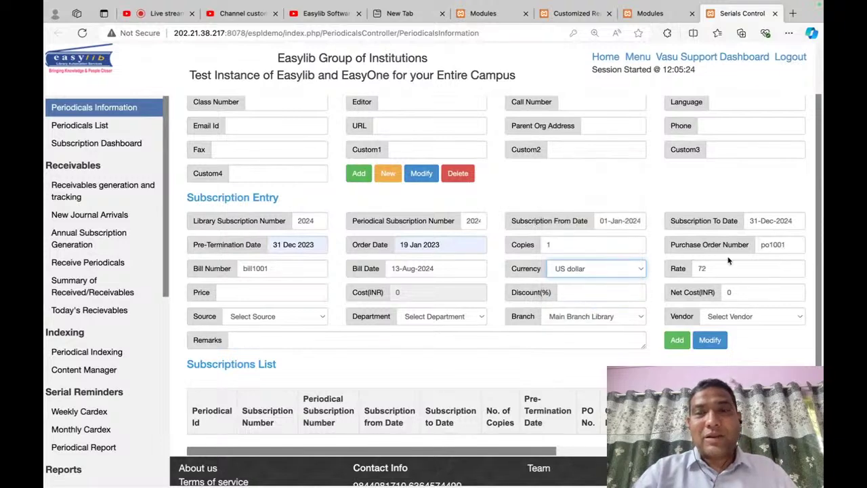
pyautogui.press('Tab')
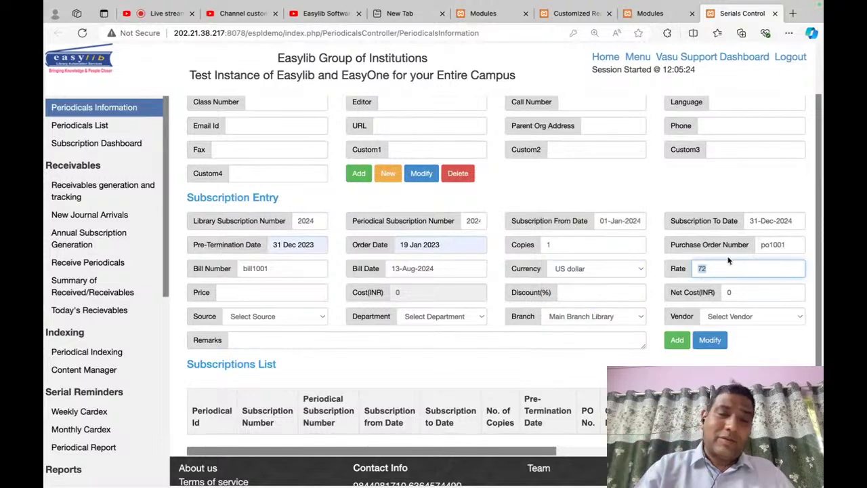
pyautogui.write('84')
pyautogui.press('Tab')
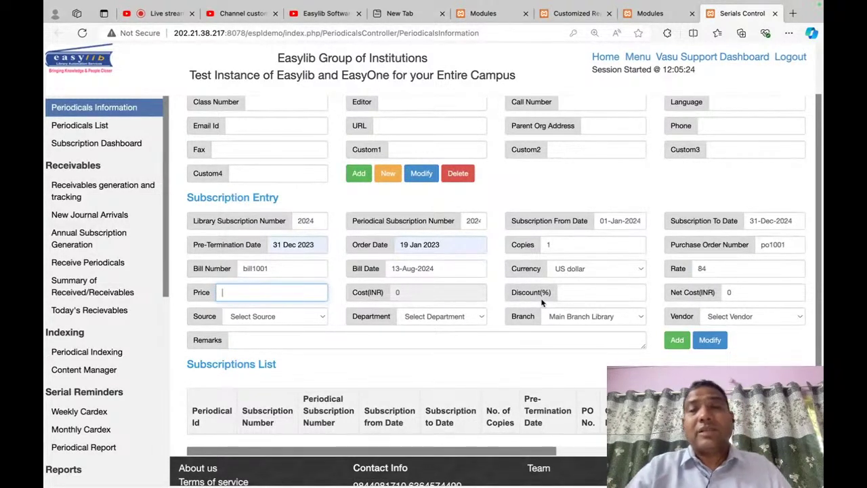
pyautogui.write('100')
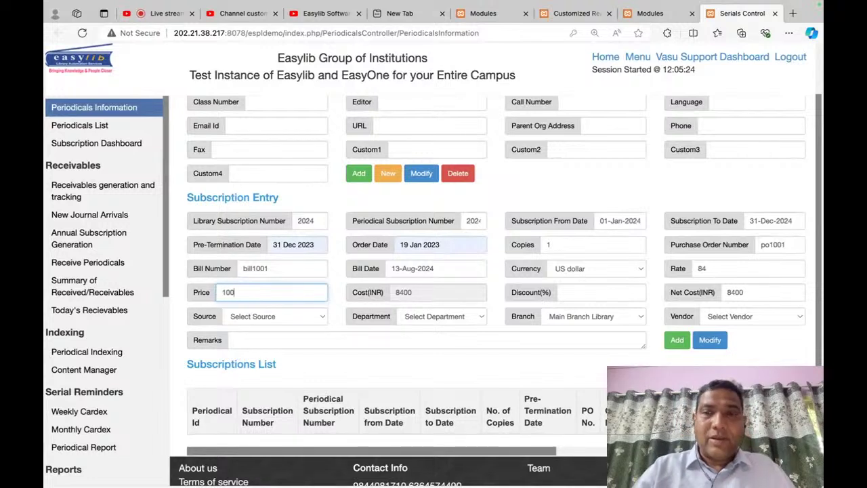
pyautogui.press('Tab')
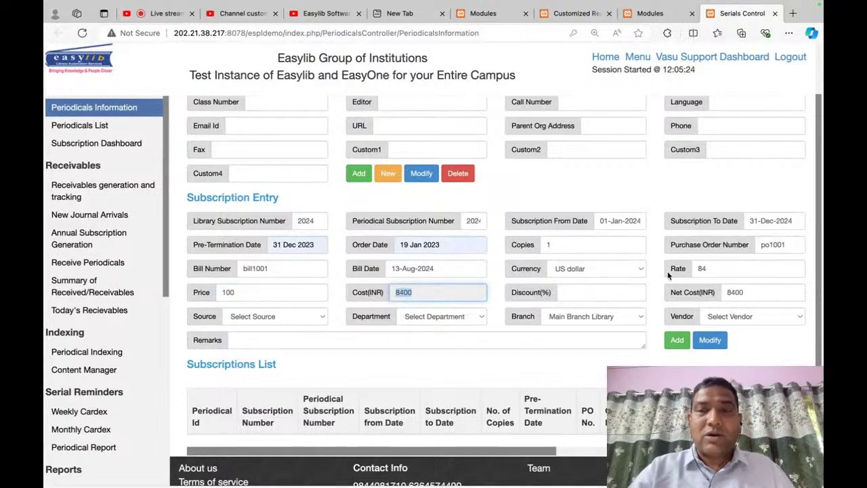
pyautogui.click(314, 287)
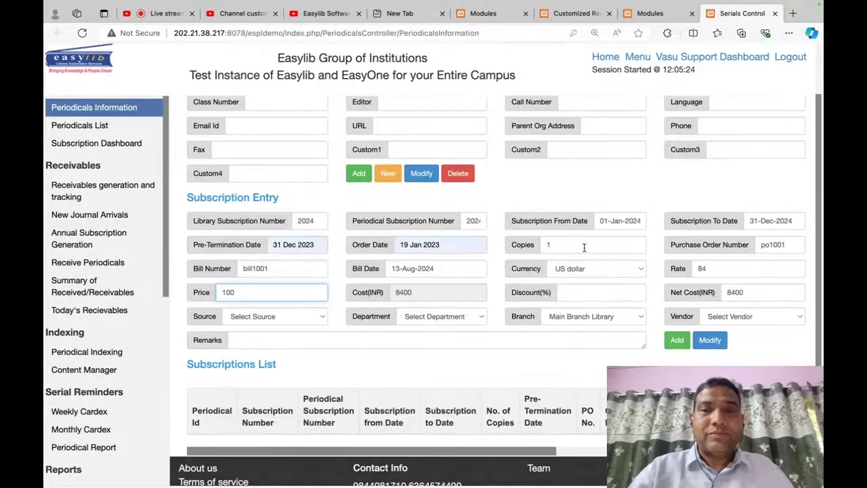
# Step: Set source AHUJA BOOK COMPANY, department M.B.A, and vendor A.I.T.B.S. PUBLISHERS, then add the subscription
pyautogui.click(302, 320)
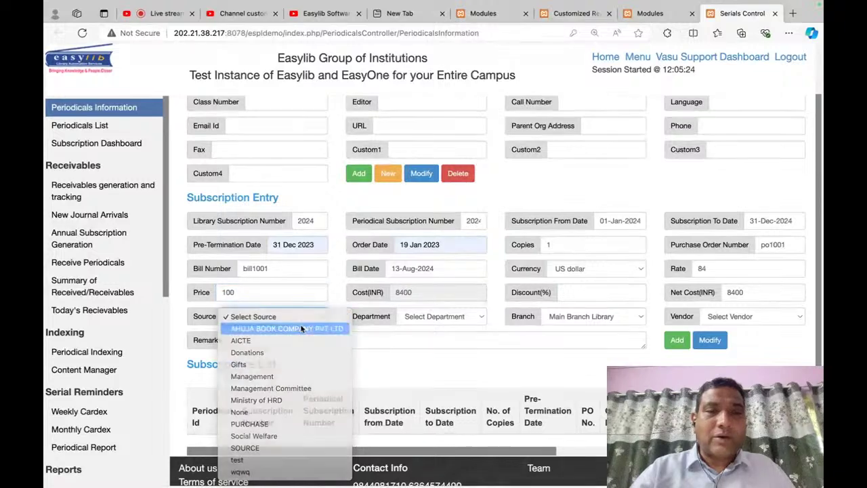
pyautogui.click(304, 329)
pyautogui.click(453, 319)
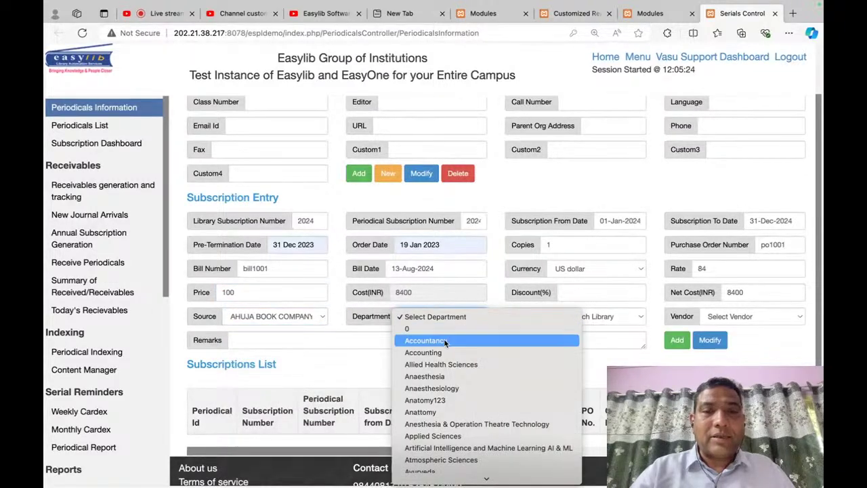
pyautogui.click(445, 340)
pyautogui.press('Down')
pyautogui.press('Down')
pyautogui.press('Down')
pyautogui.press('Down')
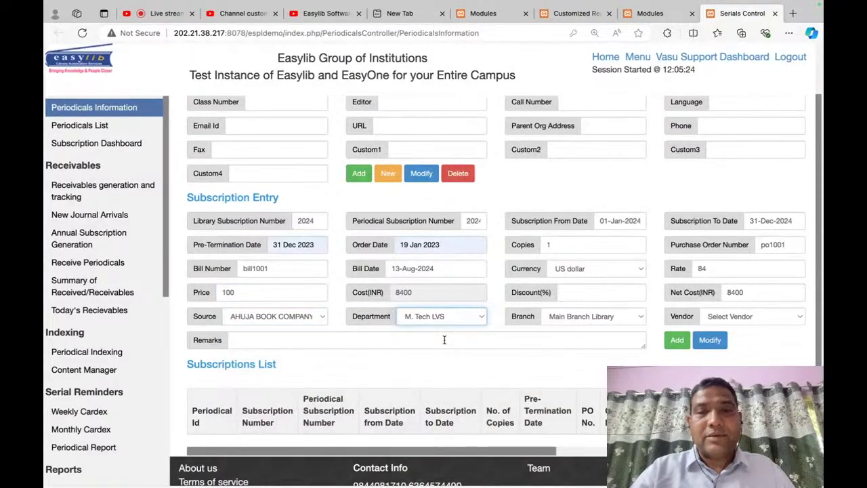
pyautogui.click(612, 317)
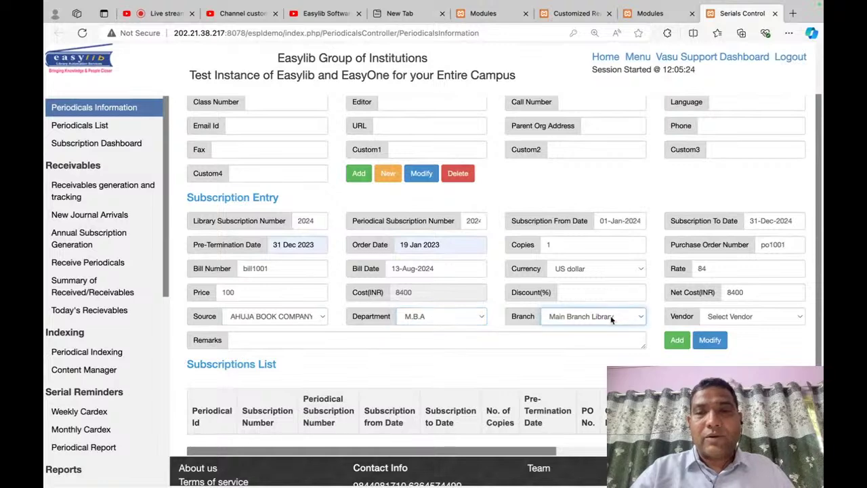
pyautogui.click(612, 317)
pyautogui.click(748, 319)
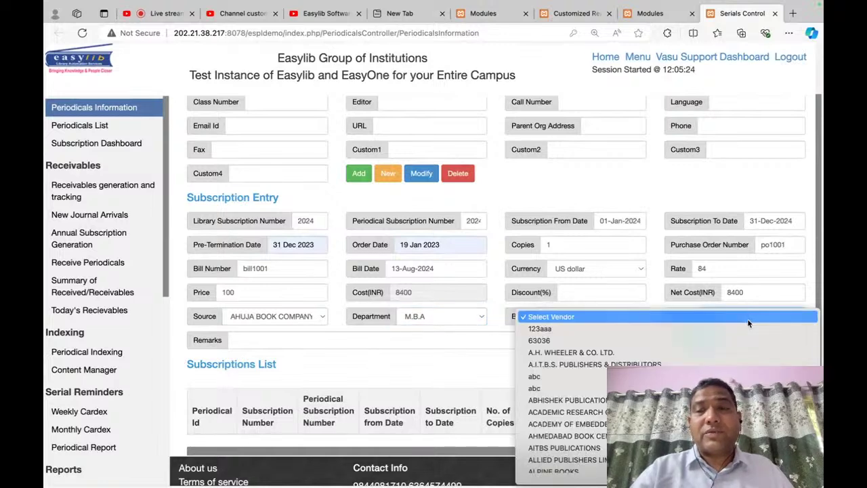
pyautogui.press('Return')
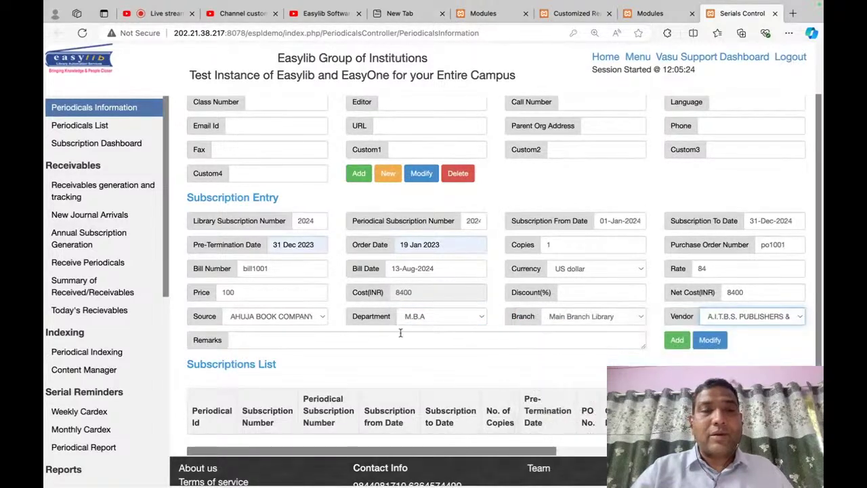
pyautogui.click(677, 340)
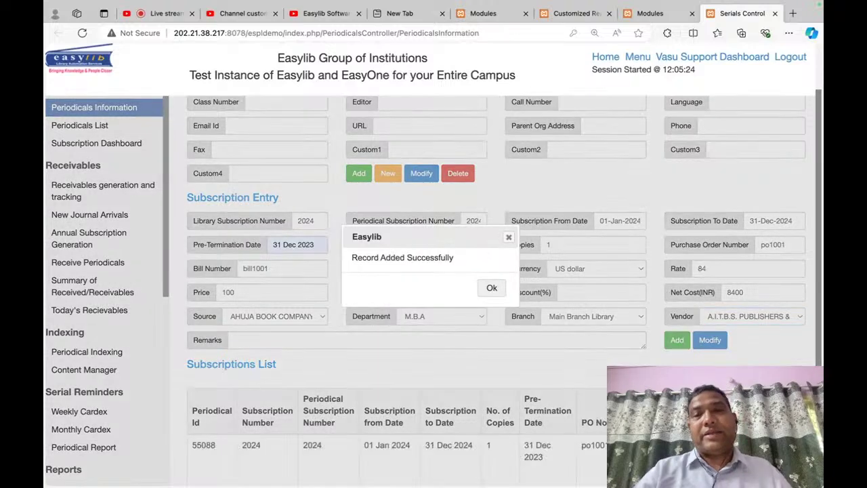
# Step: Check the new 55088 row in the Subscriptions List, then go to Receivables Generation and Tracking
pyautogui.click(499, 291)
pyautogui.scroll(-3, 474, 362)
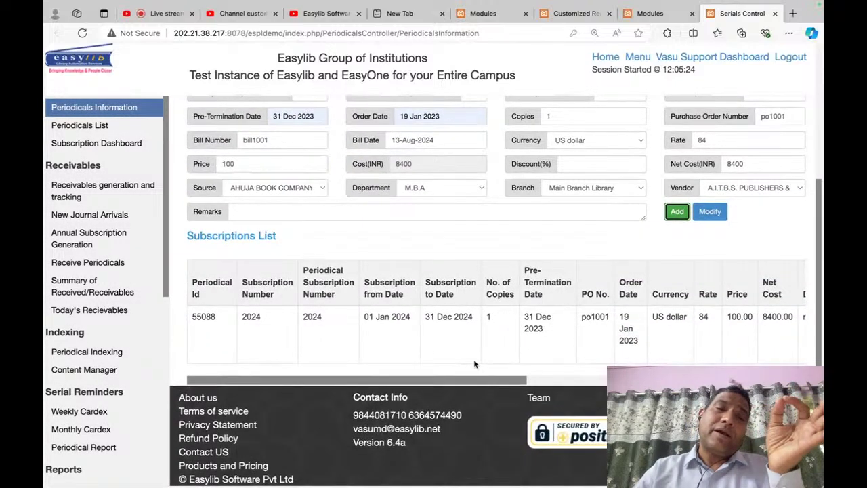
pyautogui.scroll(4, 474, 364)
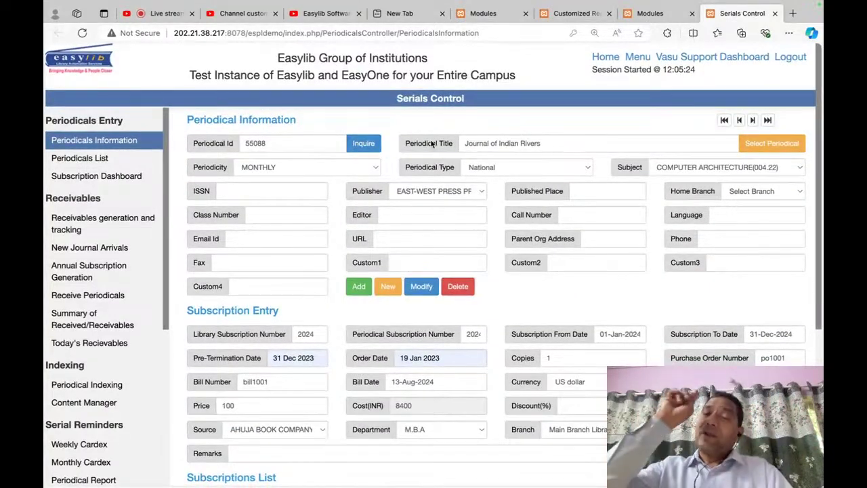
pyautogui.scroll(-5, 441, 124)
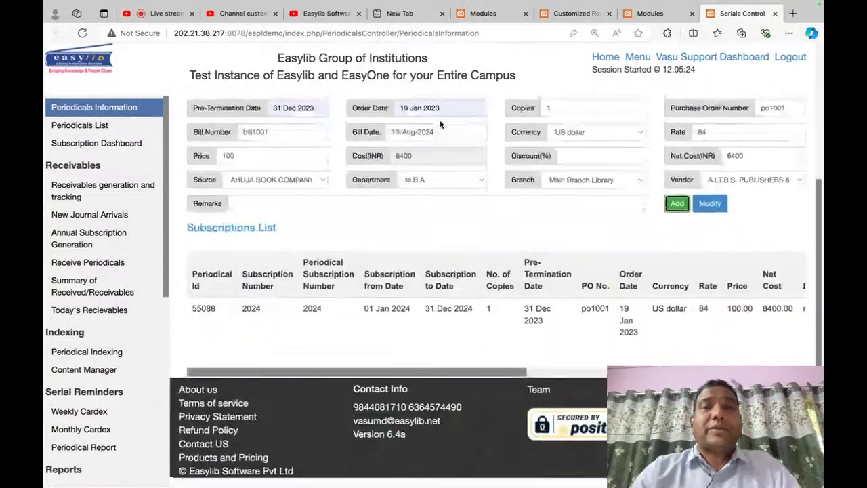
pyautogui.scroll(5, 440, 124)
pyautogui.scroll(-1, 440, 124)
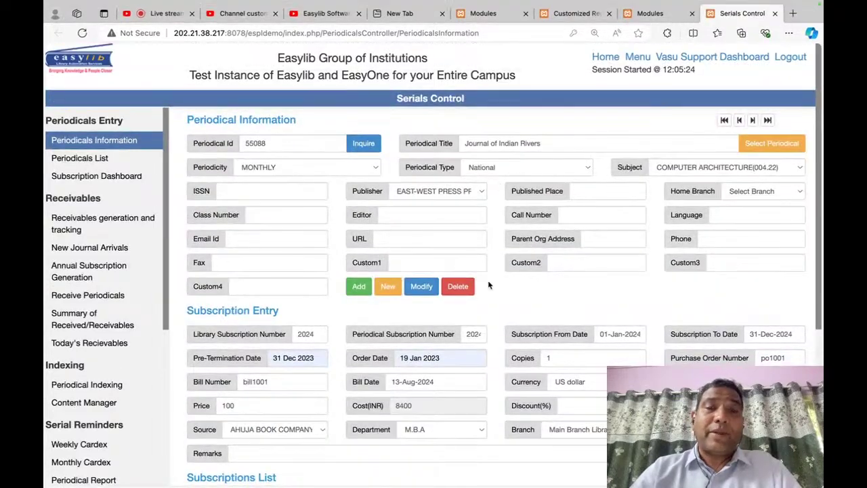
pyautogui.scroll(-4, 488, 285)
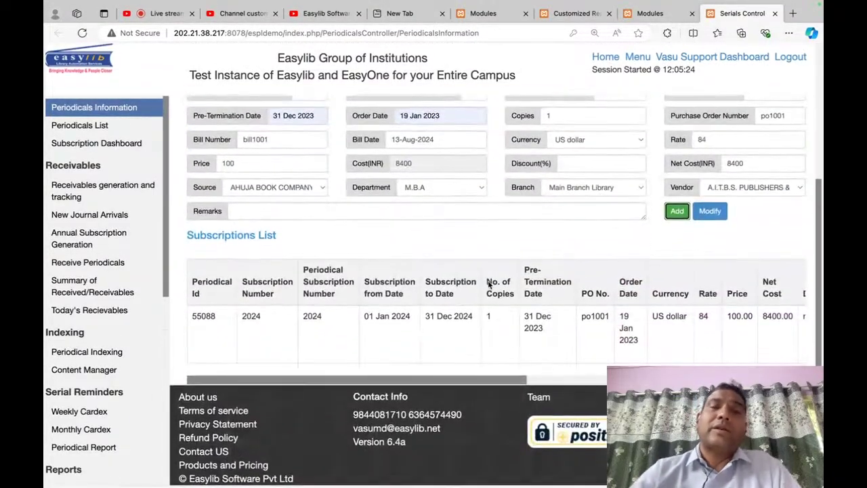
pyautogui.click(122, 194)
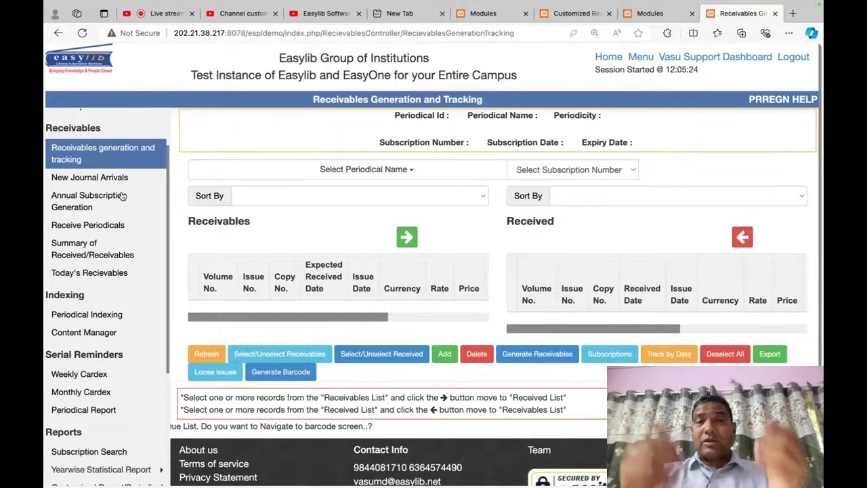
# Step: Load Journal of Indian Rivers and its 2024 subscription on the receivables tracking page
pyautogui.click(400, 170)
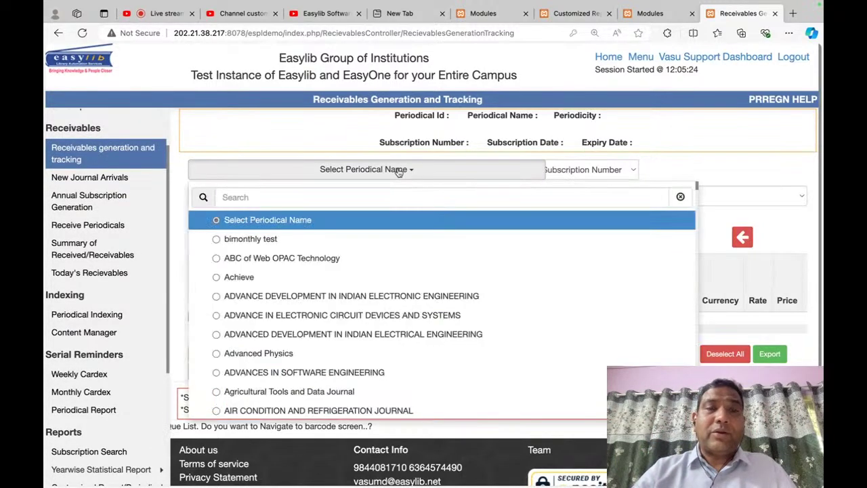
pyautogui.click(392, 176)
pyautogui.click(396, 177)
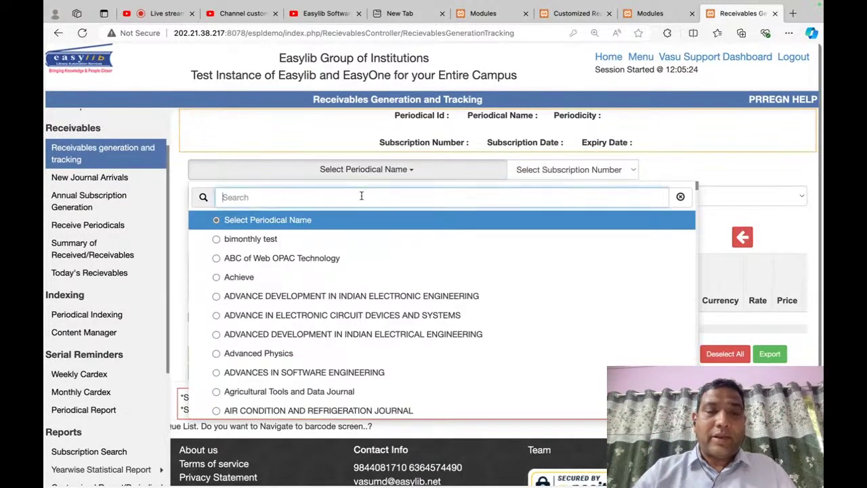
pyautogui.write('river')
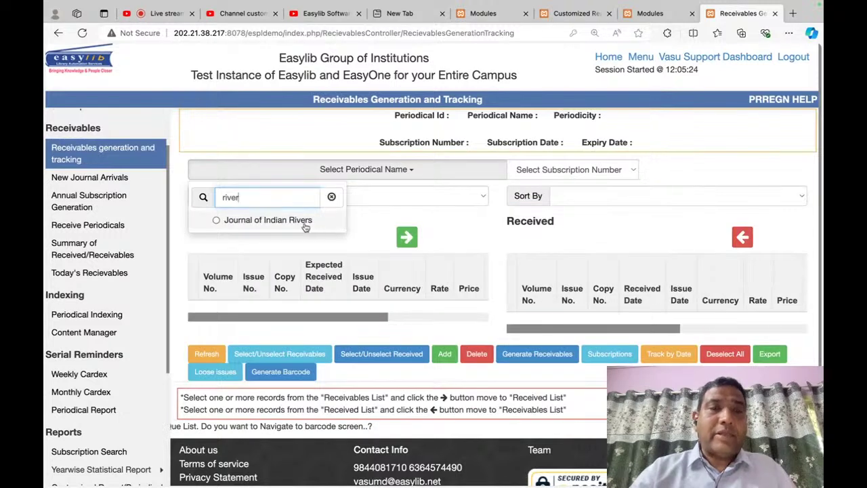
pyautogui.click(303, 224)
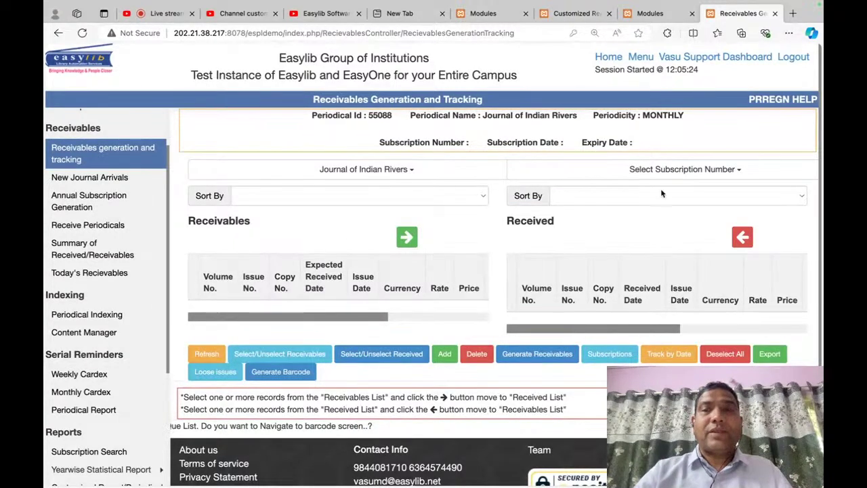
pyautogui.click(674, 170)
pyautogui.click(552, 238)
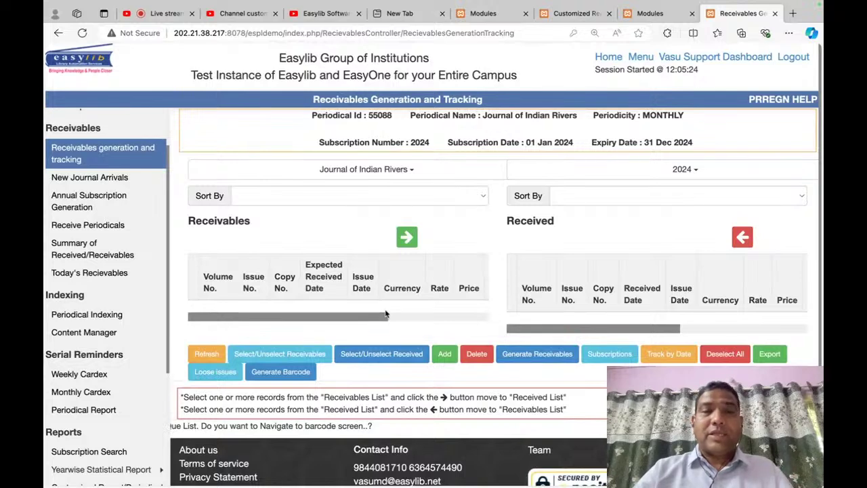
# Step: Generate receivables with a 10-day receipt gap, first volume 101, issue 1, and 10% discount
pyautogui.click(538, 355)
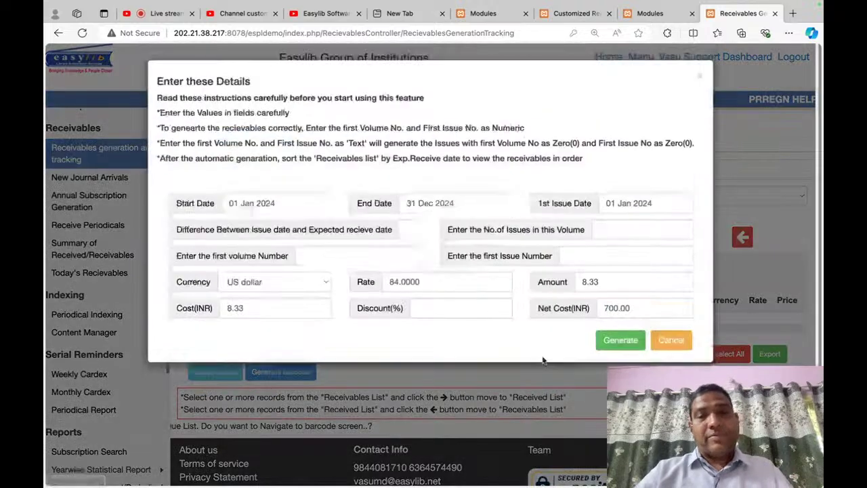
pyautogui.click(410, 231)
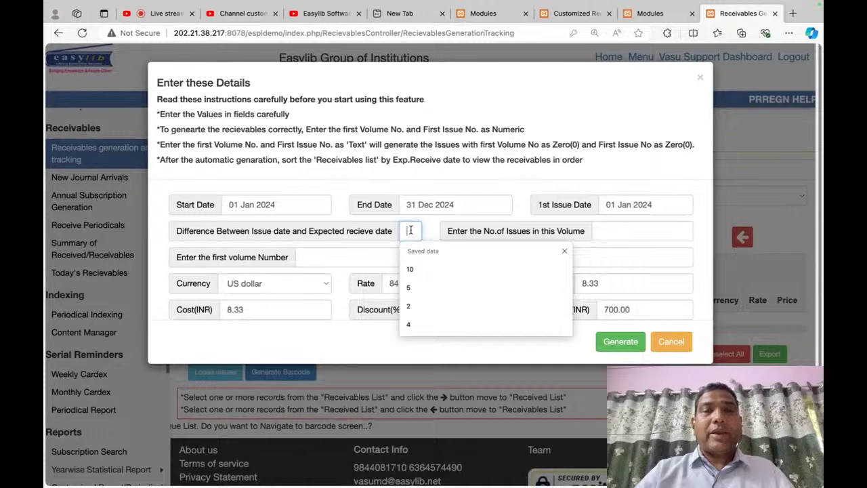
pyautogui.click(414, 268)
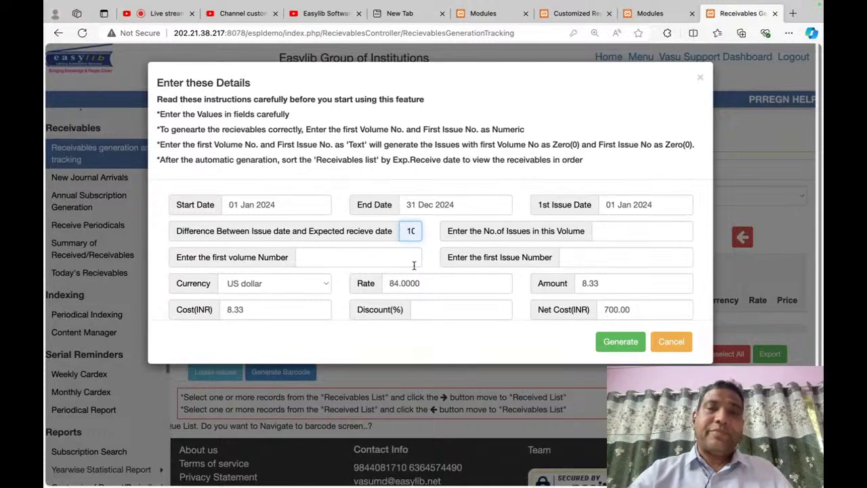
pyautogui.press('Tab')
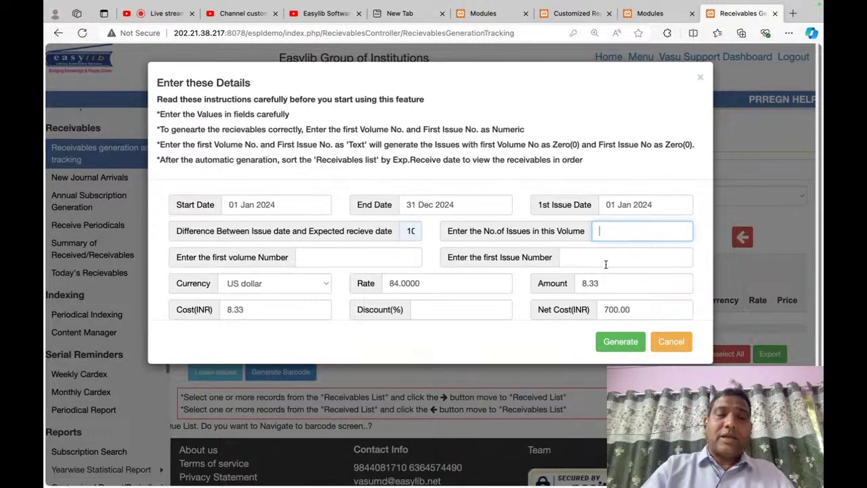
pyautogui.press('Tab')
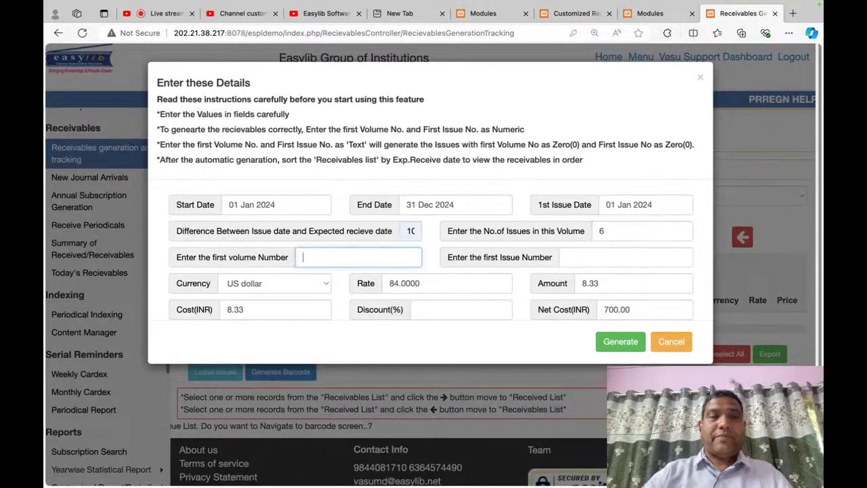
pyautogui.write('101')
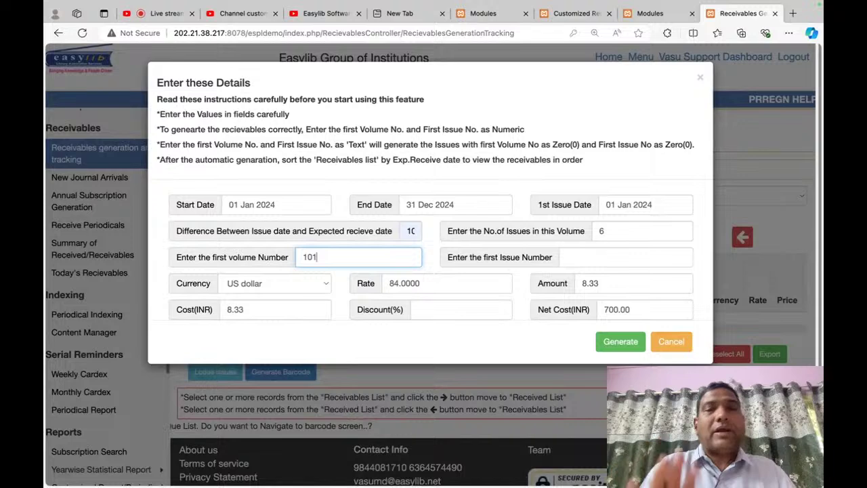
pyautogui.press('Tab')
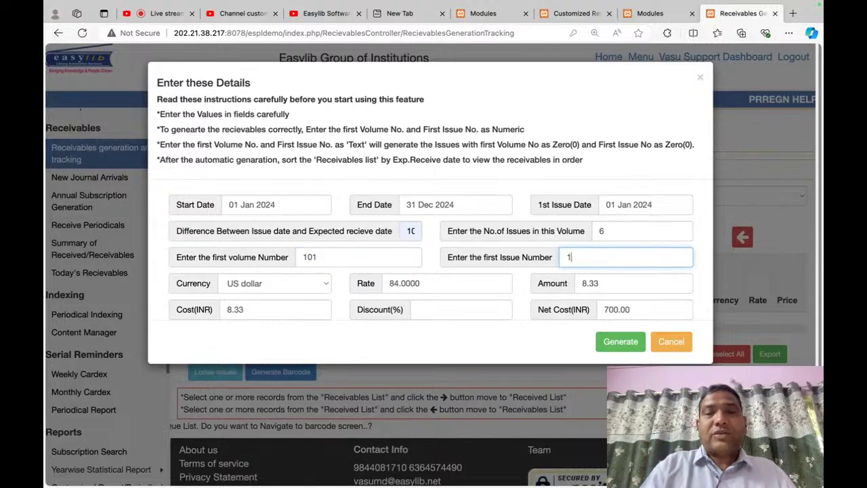
pyautogui.press('Tab')
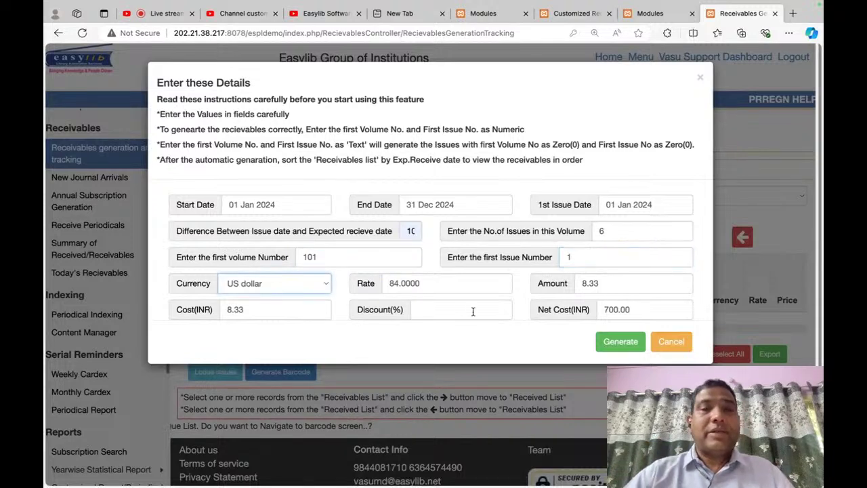
pyautogui.press('Tab')
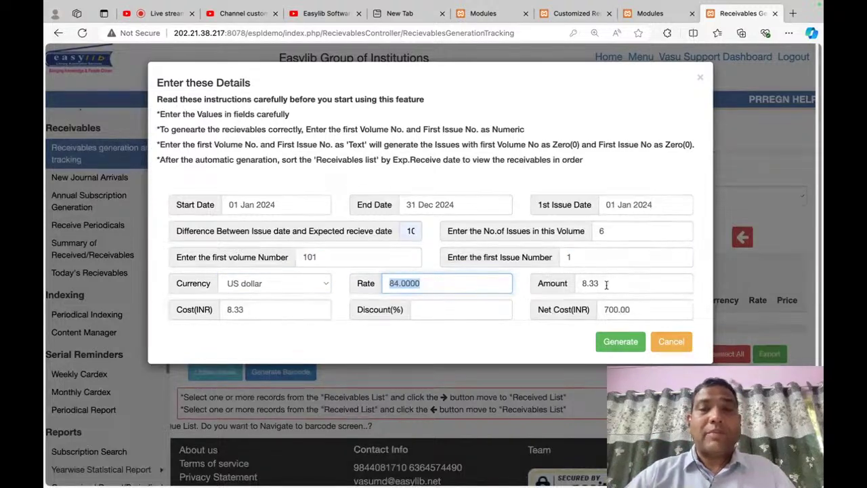
pyautogui.press('Tab')
pyautogui.press('Tab')
pyautogui.press('Tab')
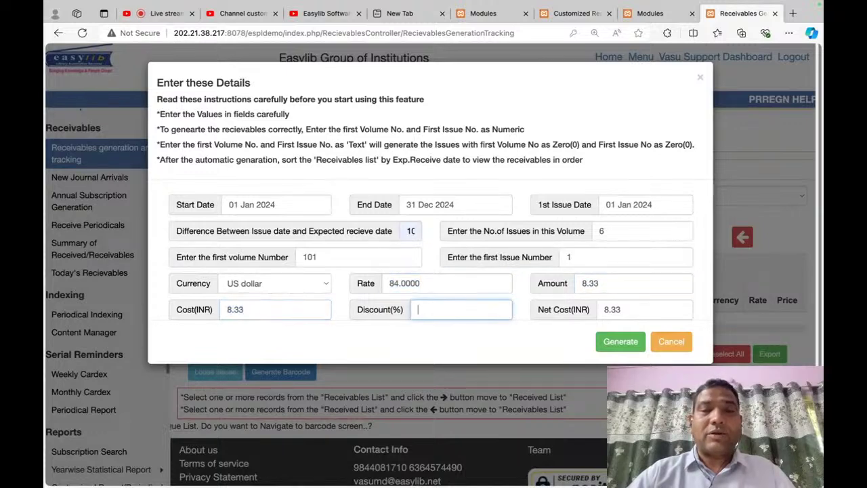
pyautogui.write('10')
pyautogui.press('Tab')
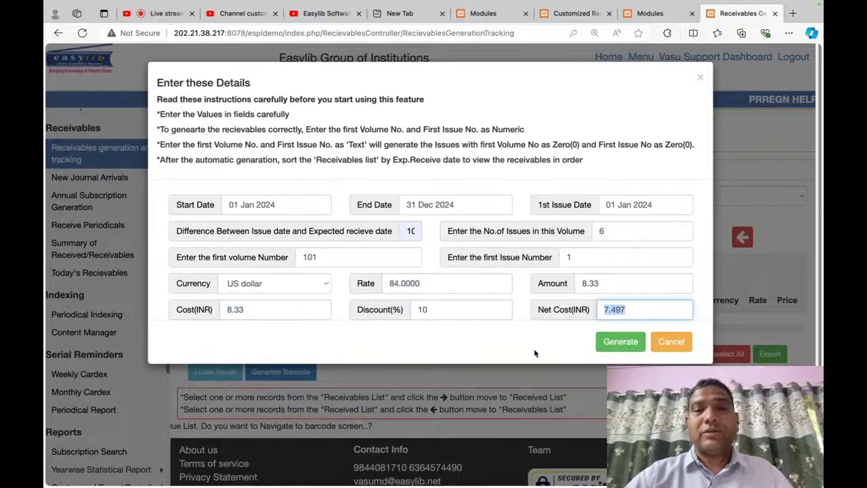
pyautogui.click(621, 342)
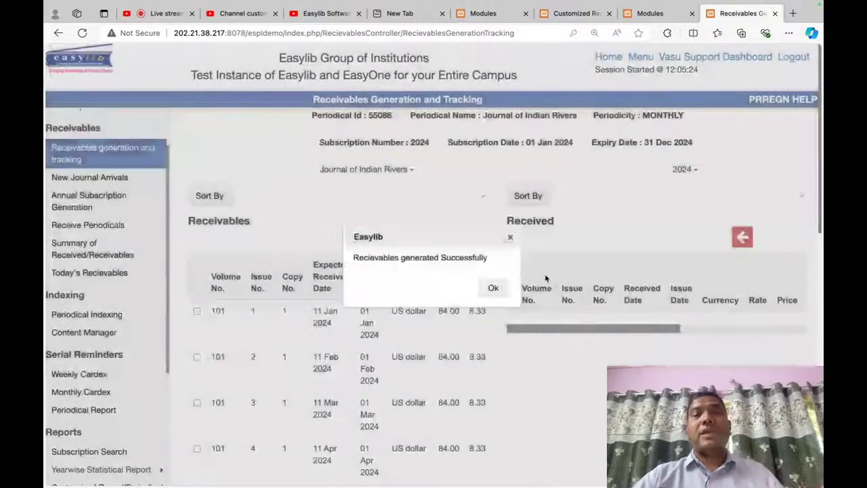
# Step: Review the generated receivables table, then reset the page so no periodical is selected
pyautogui.click(493, 288)
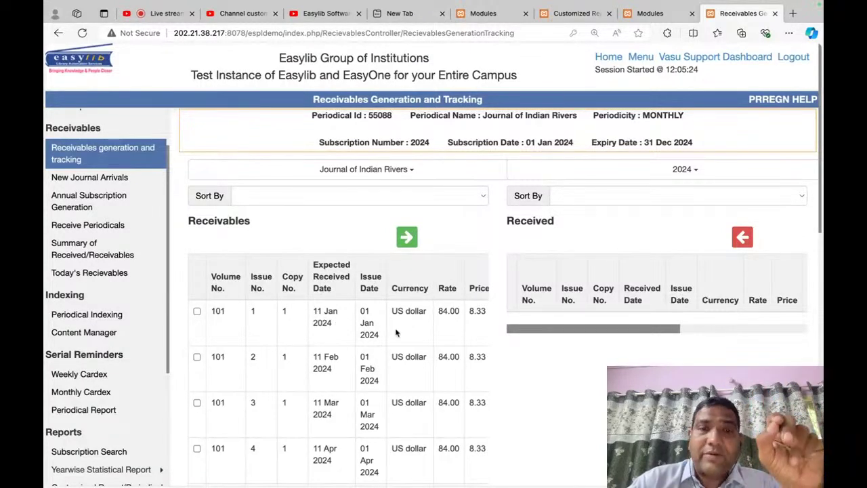
pyautogui.hscroll(10, 397, 336)
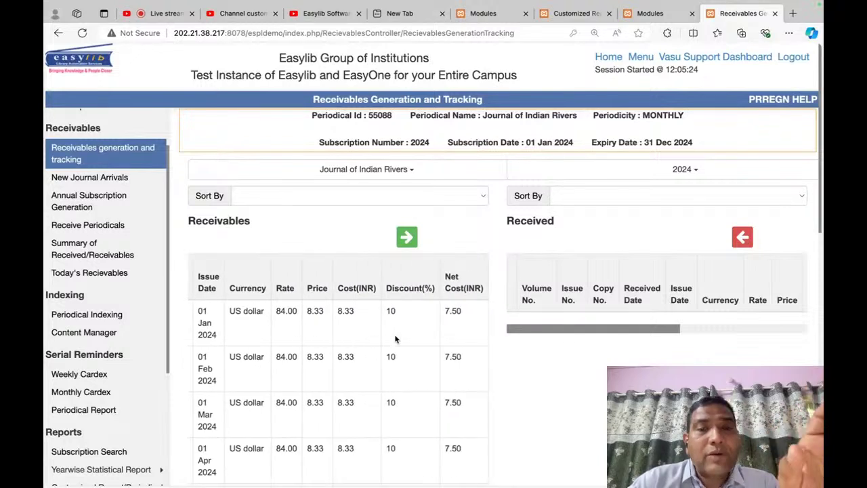
pyautogui.hscroll(-10, 438, 332)
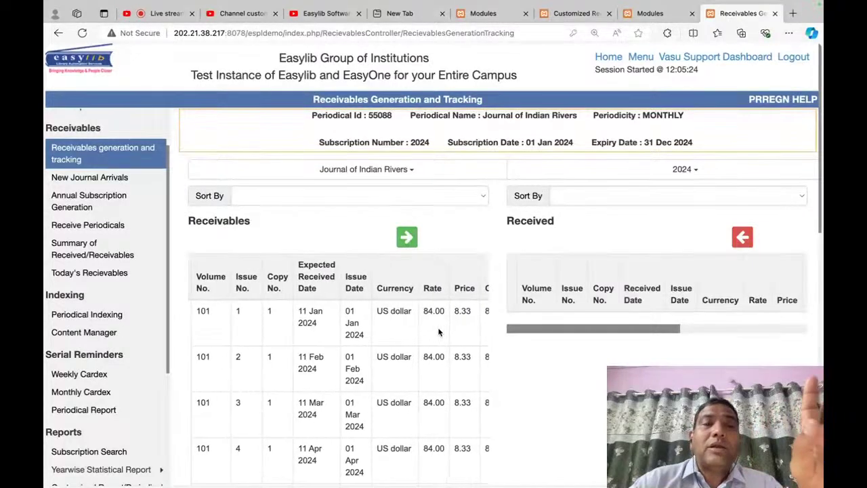
pyautogui.scroll(-3, 302, 368)
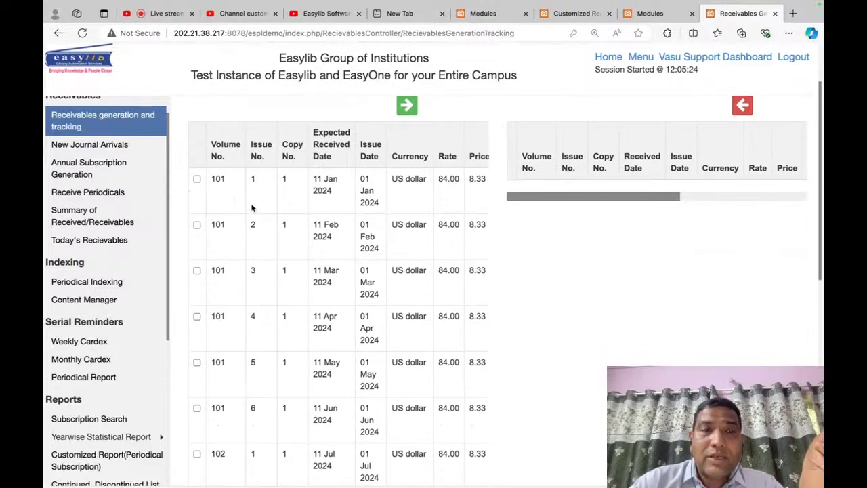
pyautogui.scroll(-3, 255, 317)
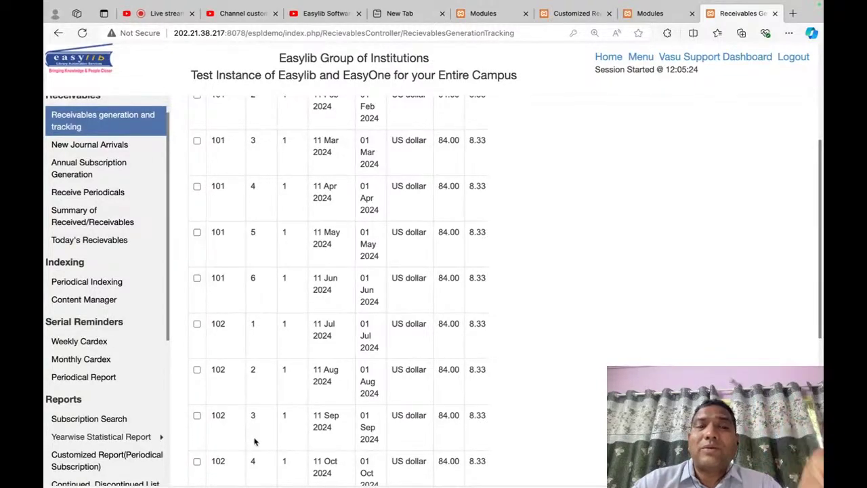
pyautogui.scroll(-5, 255, 442)
pyautogui.scroll(10, 348, 317)
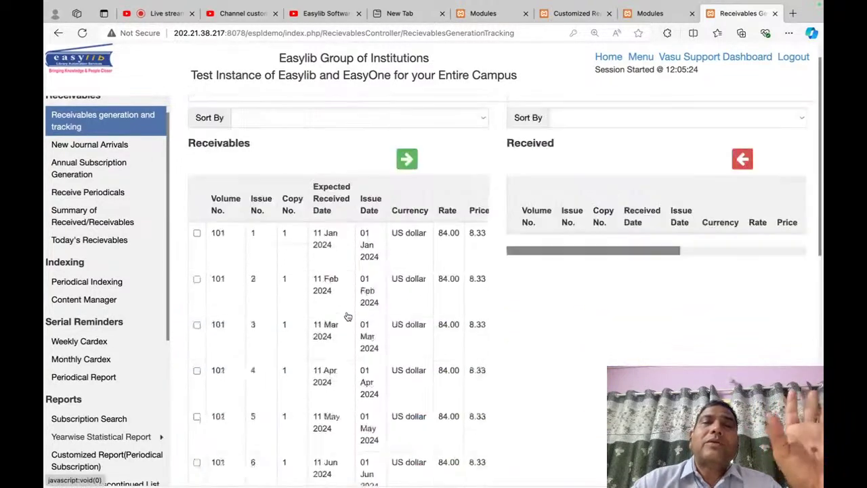
pyautogui.scroll(2, 348, 317)
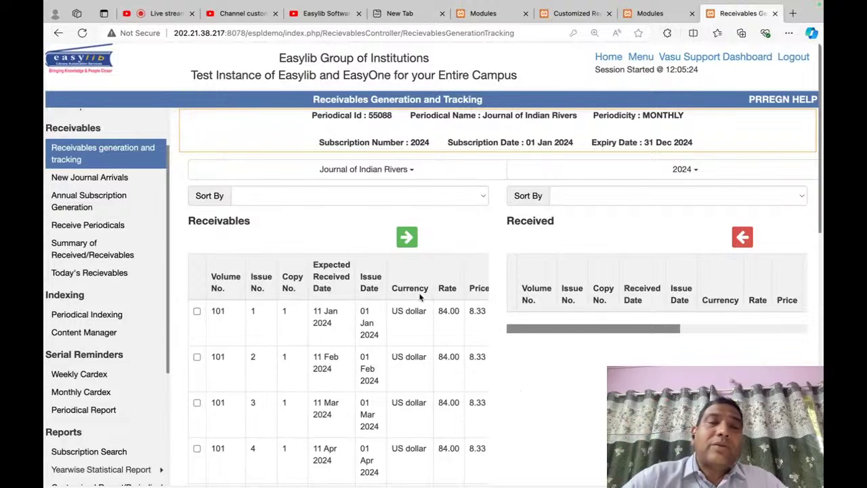
pyautogui.click(108, 163)
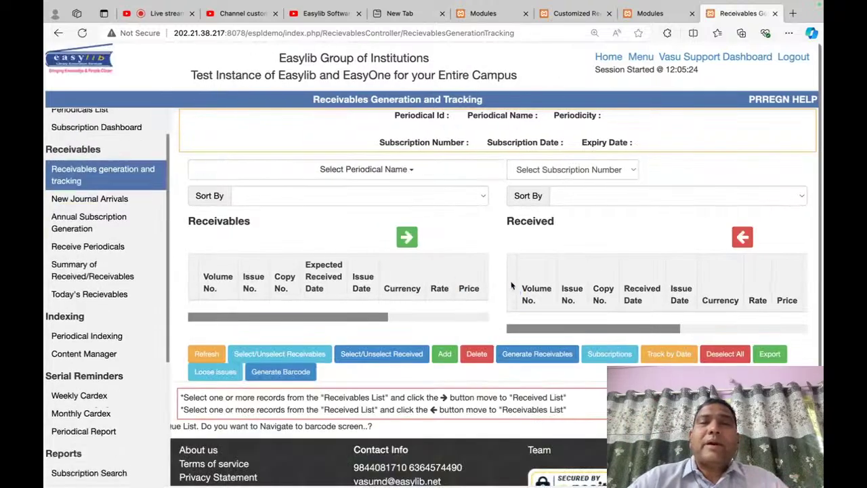
pyautogui.scroll(-5, 95, 356)
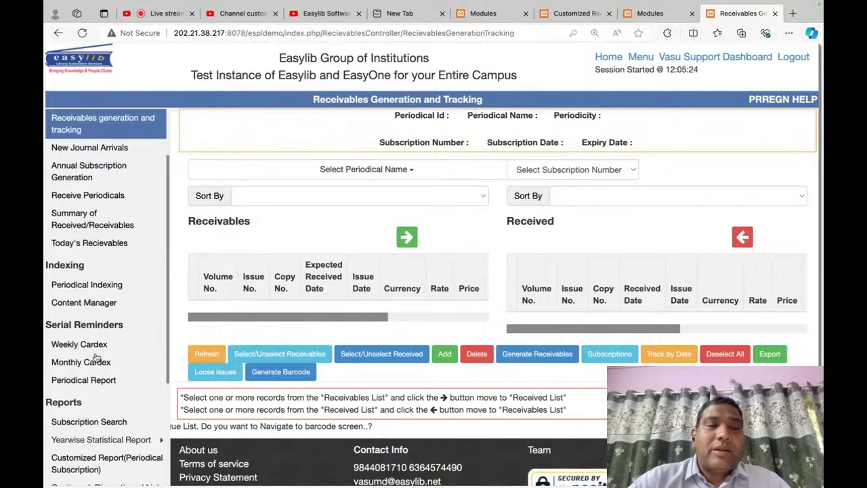
pyautogui.press('super+f')
# Step: Open Today's Receivables and list receivables from 1 to 13 August 2024
pyautogui.write('today')
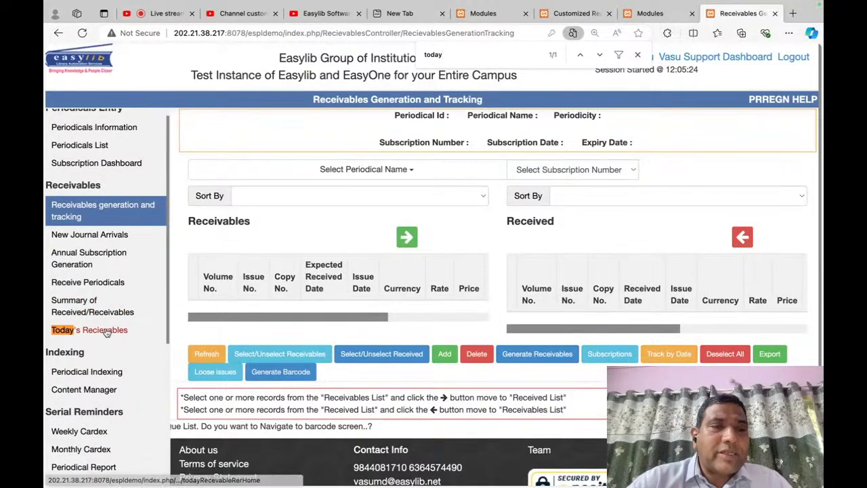
pyautogui.click(106, 332)
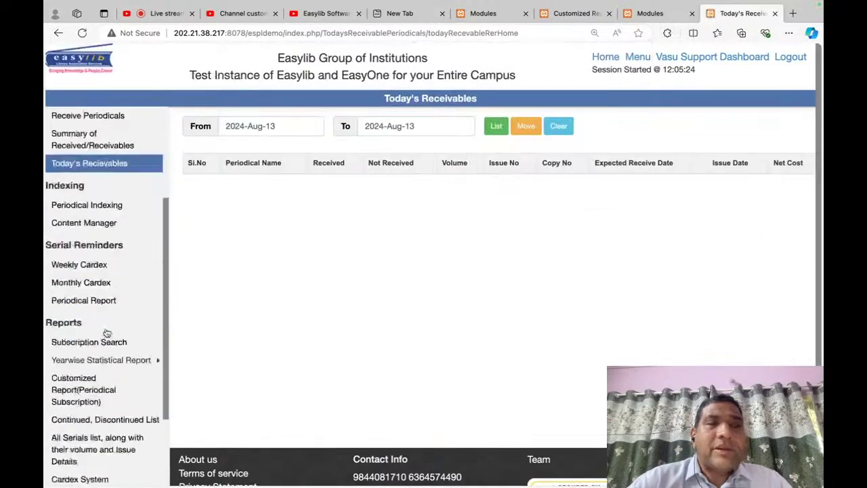
pyautogui.click(495, 131)
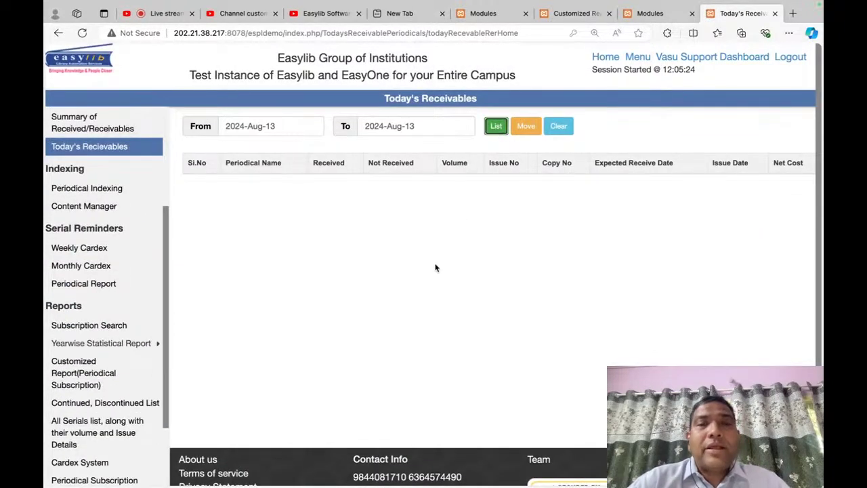
pyautogui.click(291, 123)
pyautogui.click(316, 185)
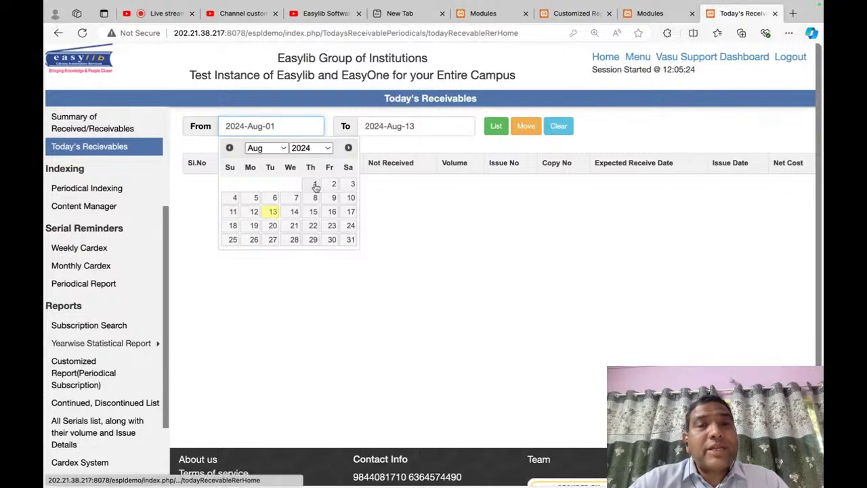
pyautogui.click(495, 126)
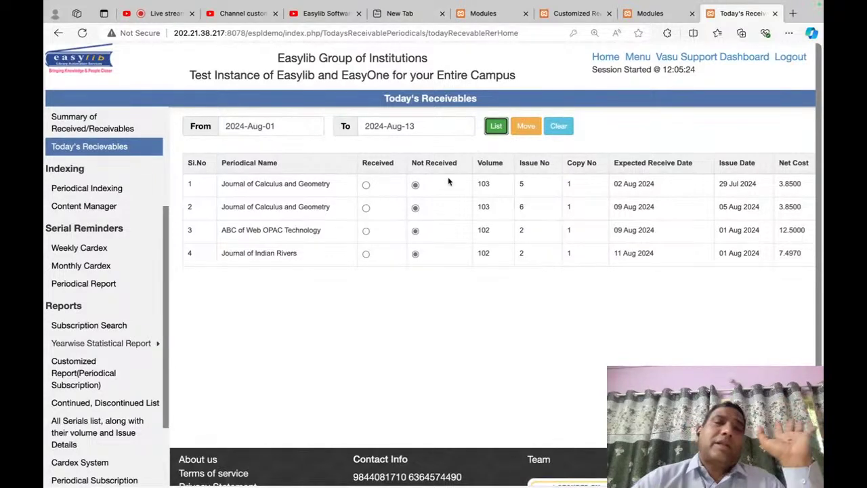
# Step: Relist the receivables with the start date moved to 1 July 2024
pyautogui.click(310, 124)
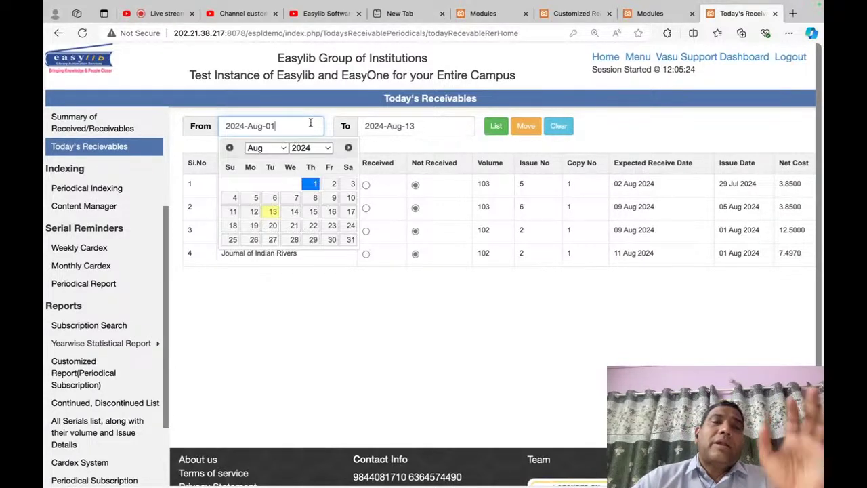
pyautogui.click(275, 148)
pyautogui.click(261, 135)
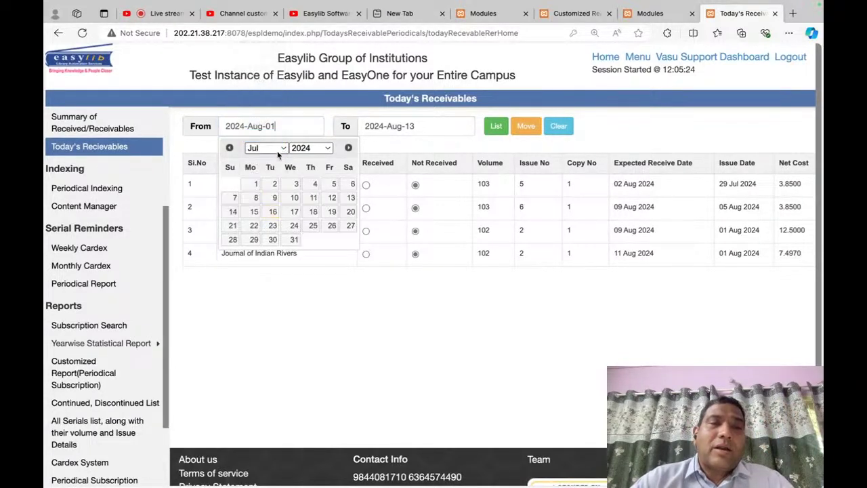
pyautogui.click(252, 184)
pyautogui.click(496, 127)
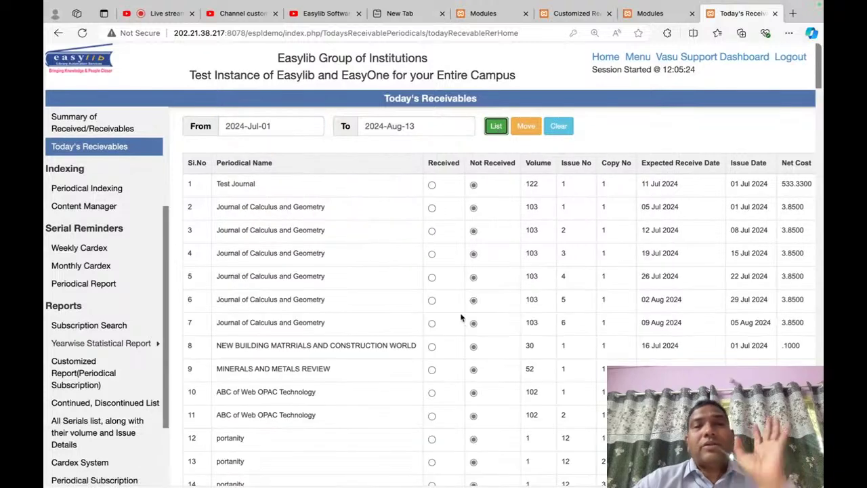
pyautogui.scroll(-5, 461, 317)
pyautogui.scroll(5, 461, 317)
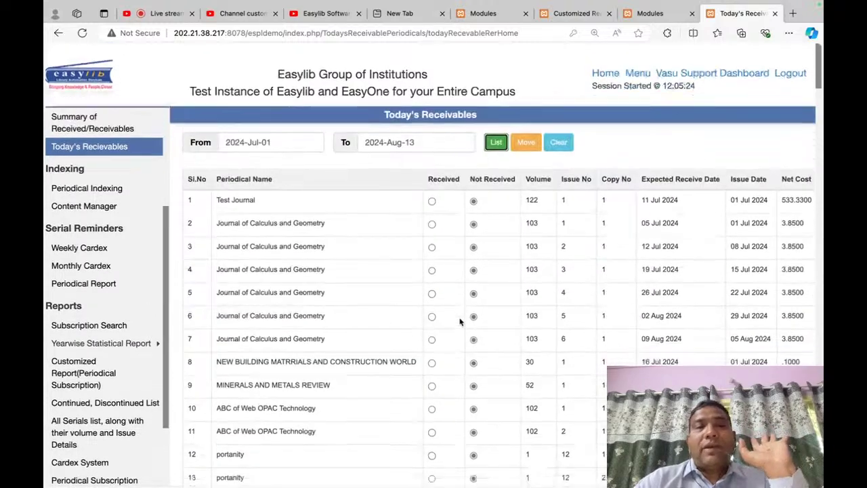
# Step: List receivables from 31 Jul to 13 Aug 2024 and mark Journal of Indian Rivers Received
pyautogui.click(283, 130)
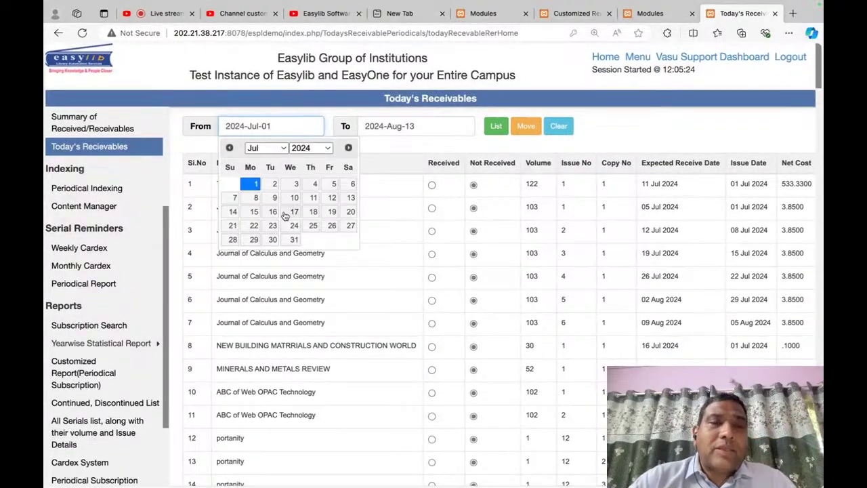
pyautogui.click(294, 240)
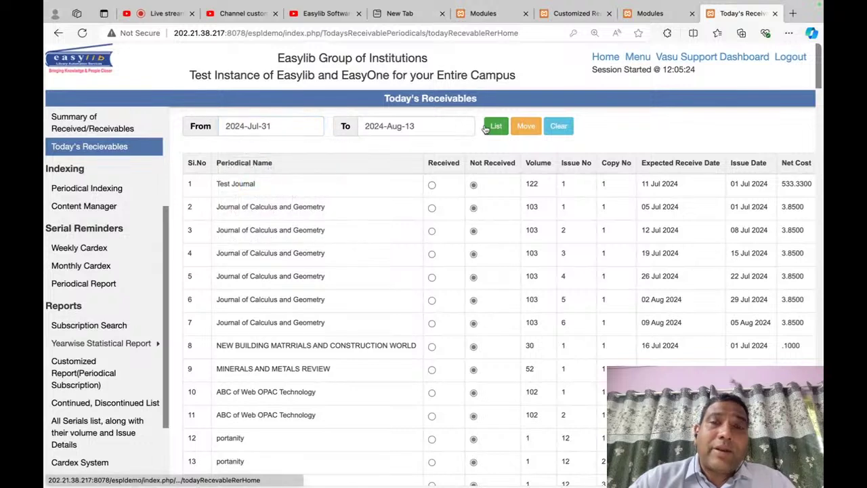
pyautogui.click(496, 127)
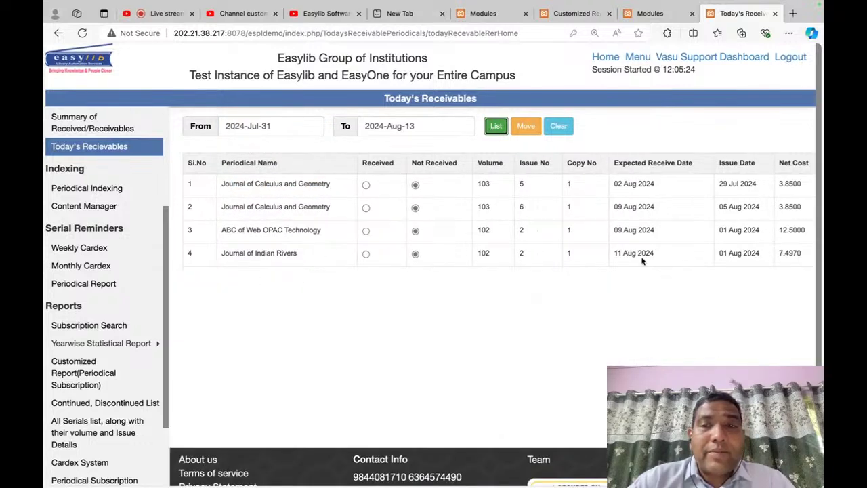
pyautogui.click(366, 254)
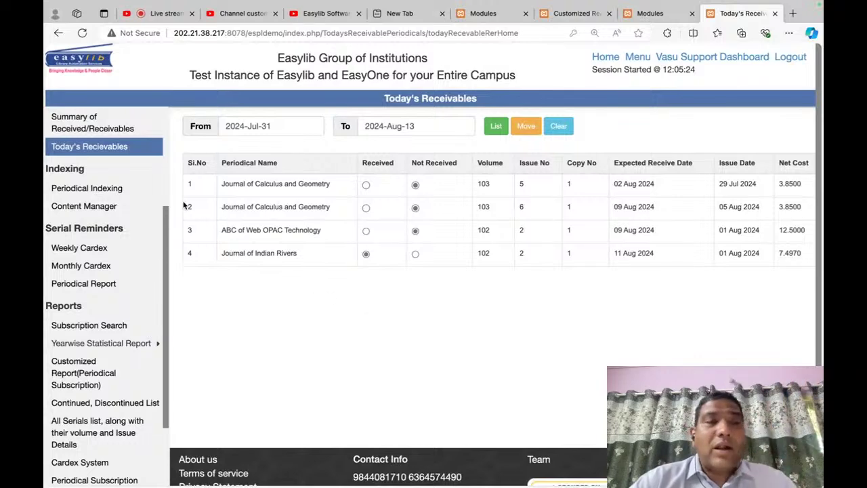
pyautogui.scroll(5, 116, 207)
# Step: Load receivables tracking for Journal of Indian Rivers, 2024 subscription
pyautogui.click(100, 226)
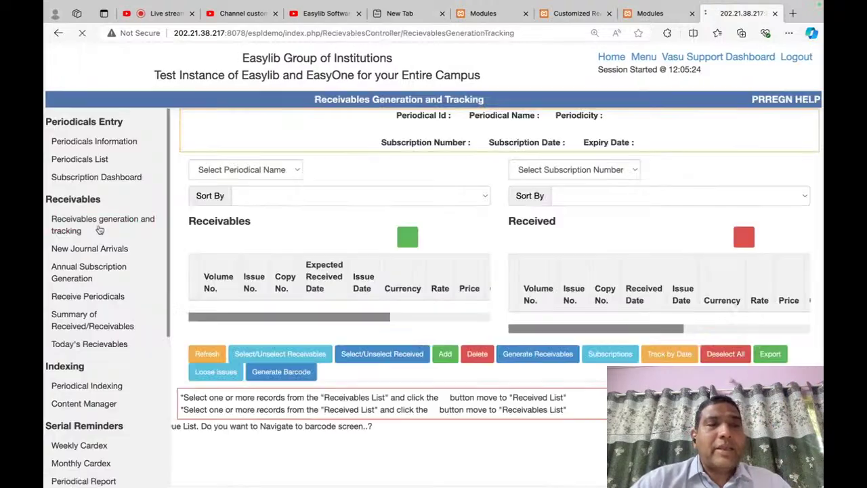
pyautogui.click(397, 171)
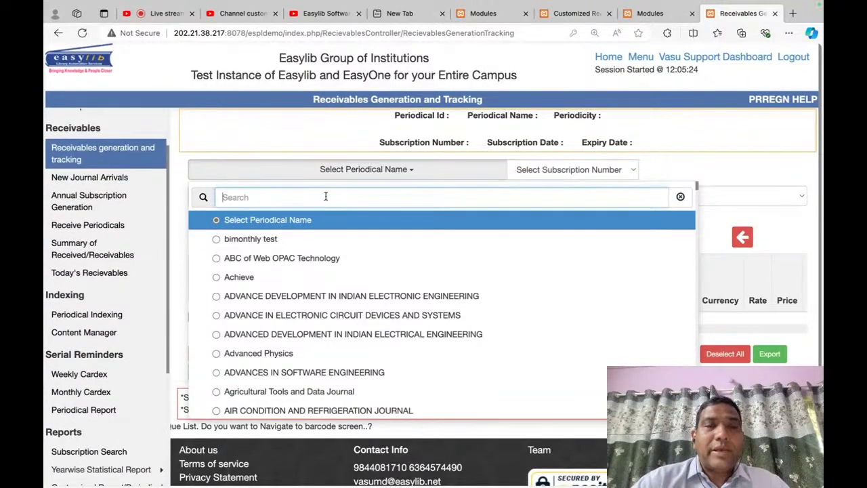
pyautogui.write('river')
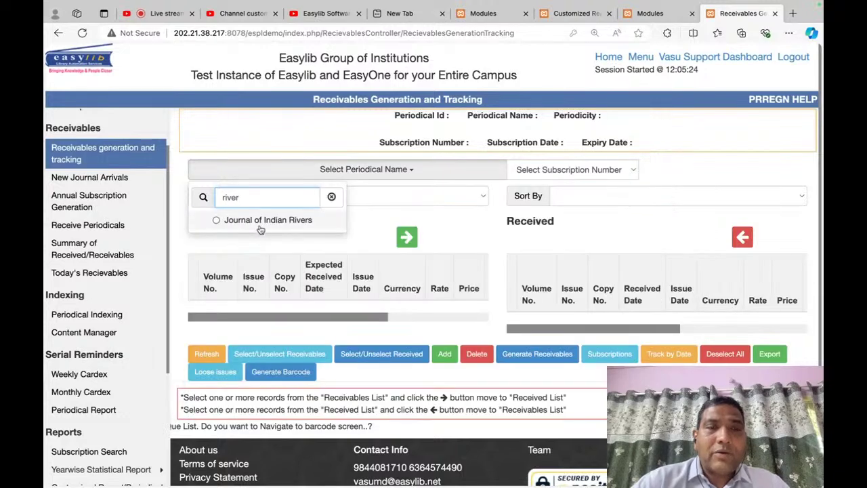
pyautogui.click(260, 227)
pyautogui.click(677, 175)
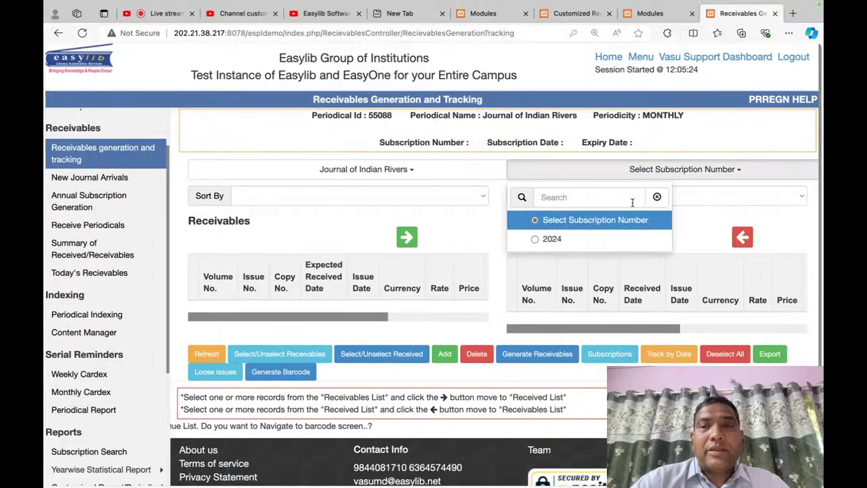
pyautogui.click(581, 241)
# Step: Move issue 102-2 into the Received list
pyautogui.scroll(-12, 395, 380)
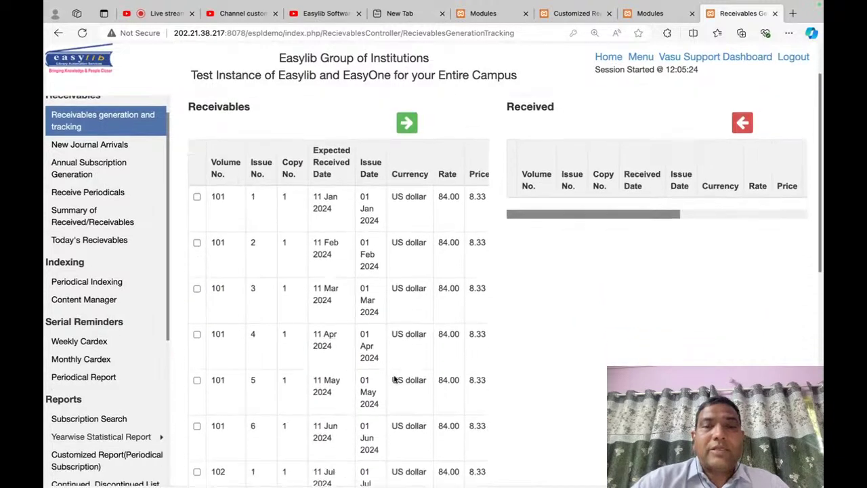
pyautogui.scroll(3, 395, 381)
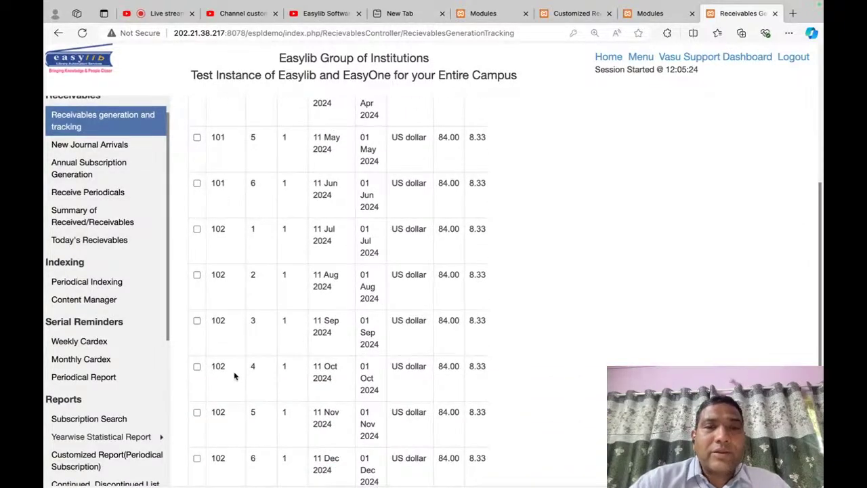
pyautogui.scroll(5, 235, 377)
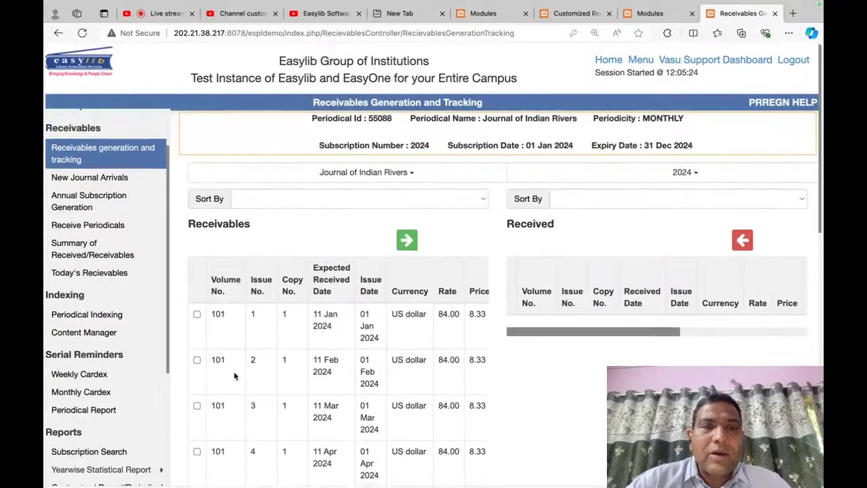
pyautogui.scroll(-5, 234, 377)
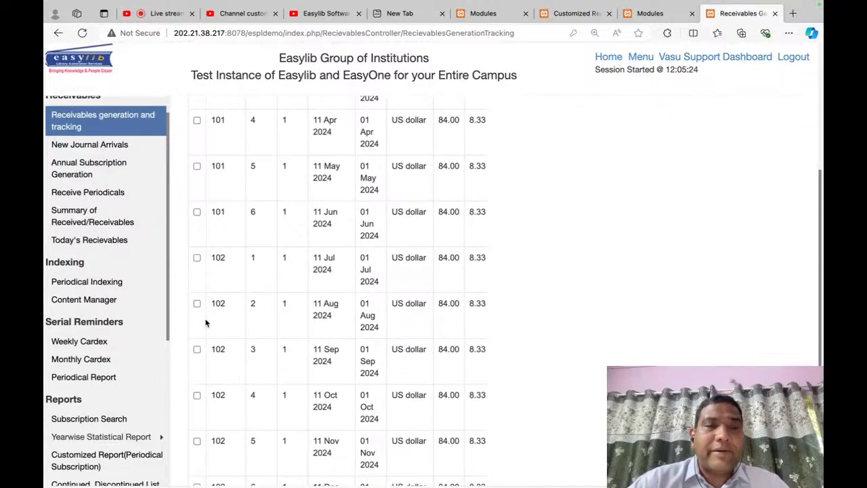
pyautogui.click(197, 304)
pyautogui.scroll(5, 454, 266)
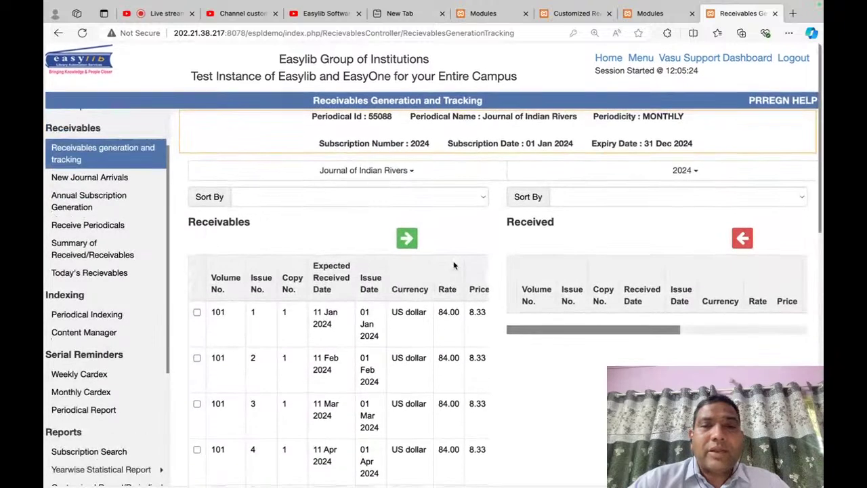
pyautogui.click(407, 238)
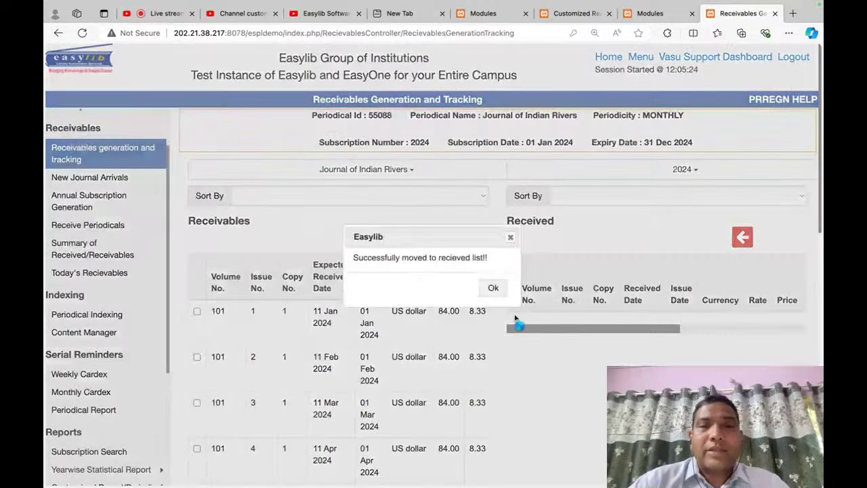
pyautogui.click(493, 288)
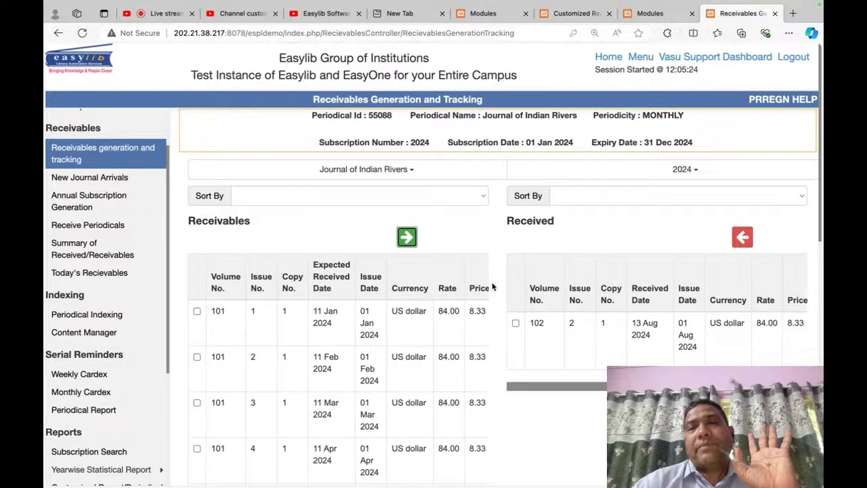
# Step: Move issues 101-2 and 101-3 into the Received list
pyautogui.click(196, 357)
pyautogui.click(196, 405)
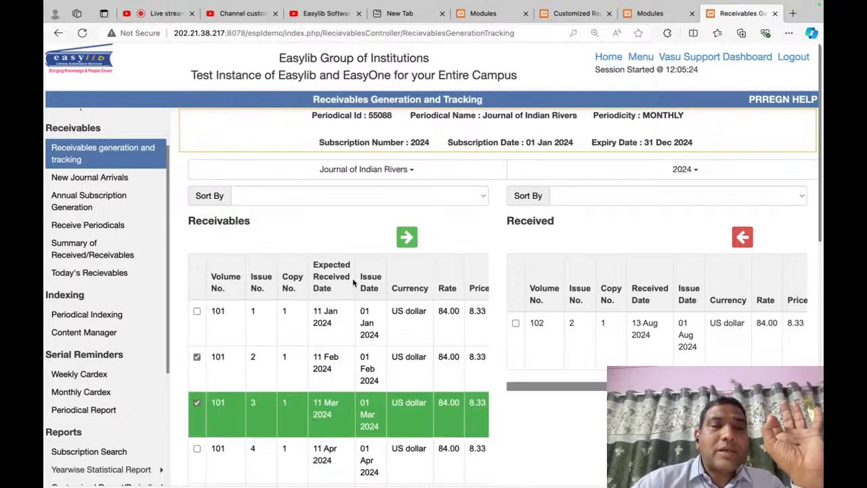
pyautogui.click(406, 237)
pyautogui.click(493, 288)
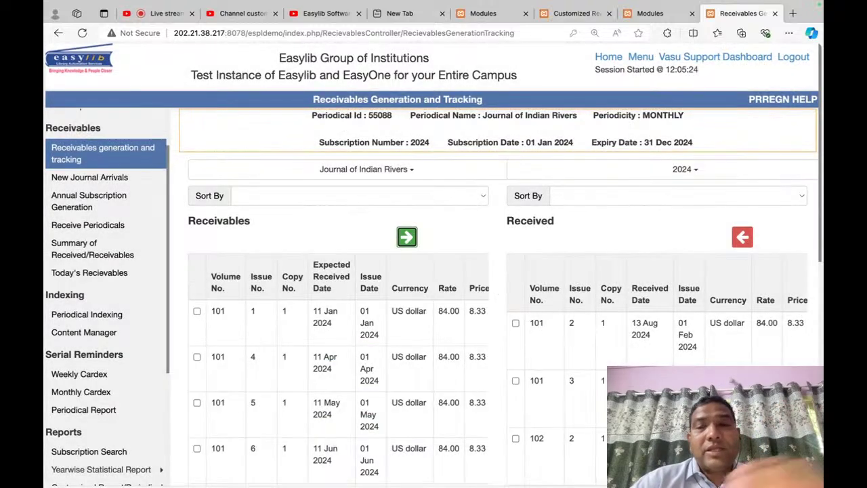
pyautogui.scroll(-3, 493, 288)
pyautogui.scroll(3, 343, 245)
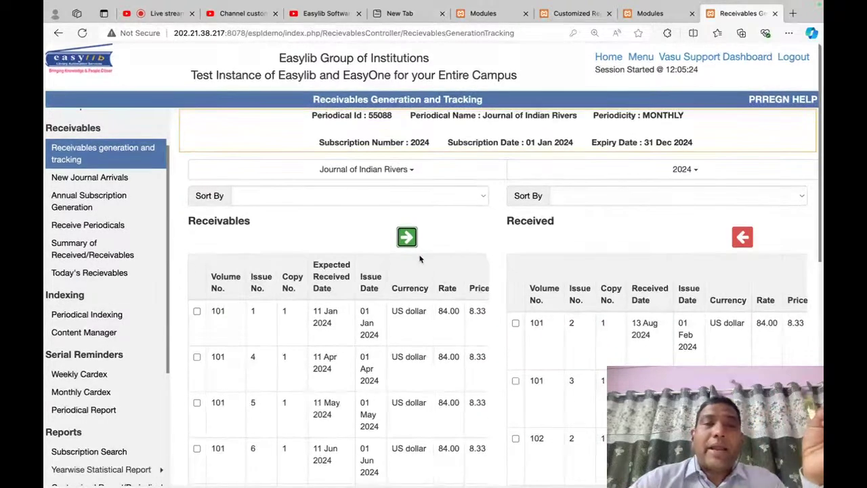
pyautogui.scroll(-5, 151, 271)
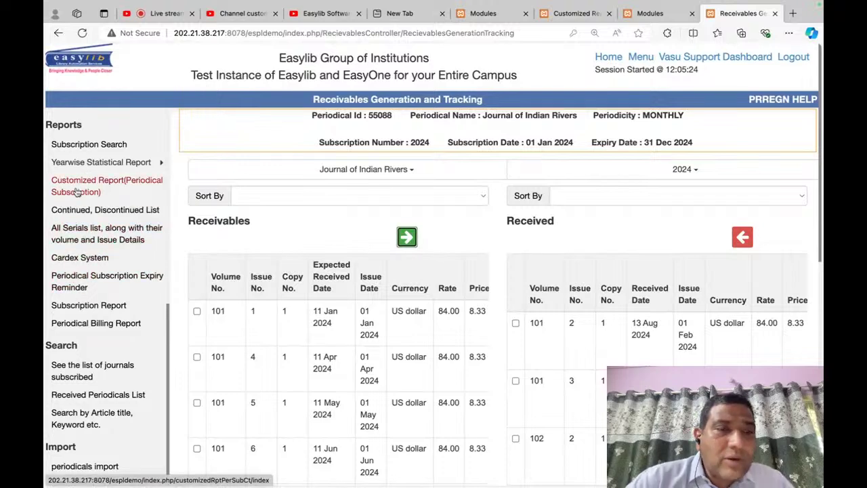
pyautogui.hotkey('ctrl', 'f')
pyautogui.write('all')
pyautogui.press('Return')
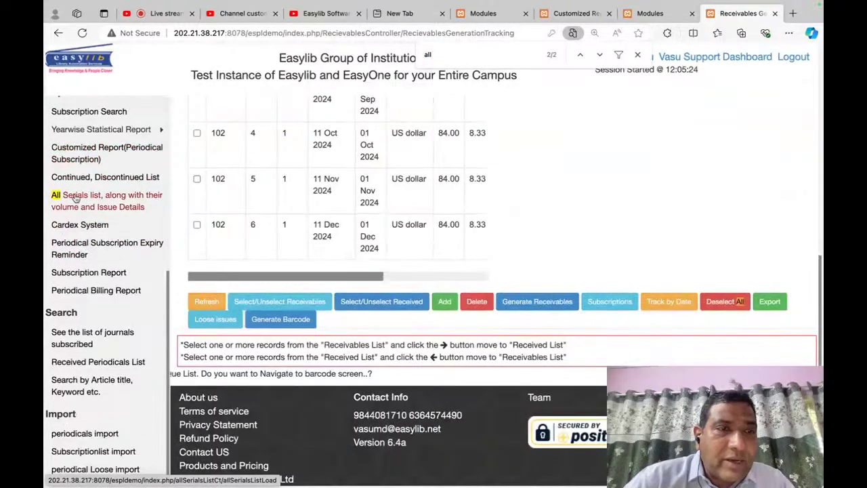
pyautogui.click(75, 196)
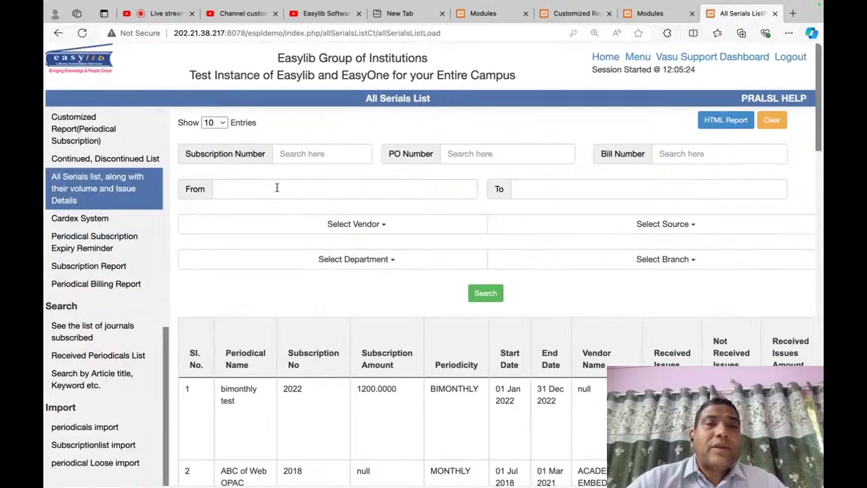
pyautogui.click(439, 196)
pyautogui.click(264, 230)
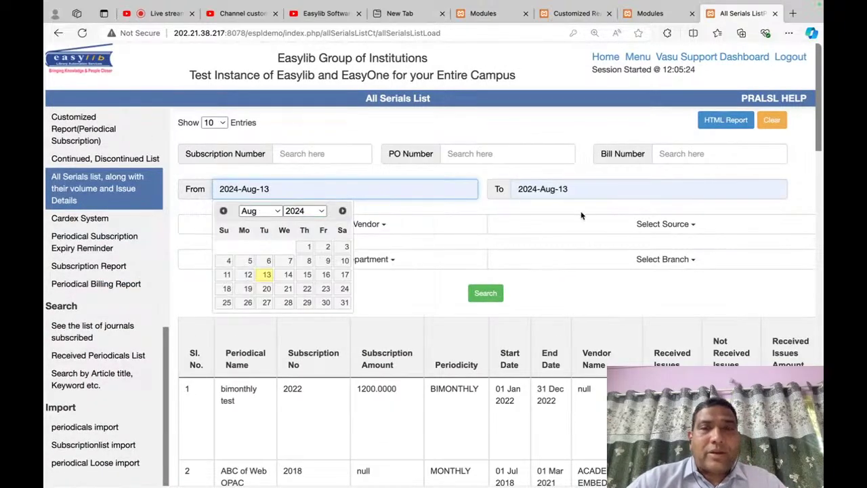
pyautogui.press('Tab')
pyautogui.click(376, 215)
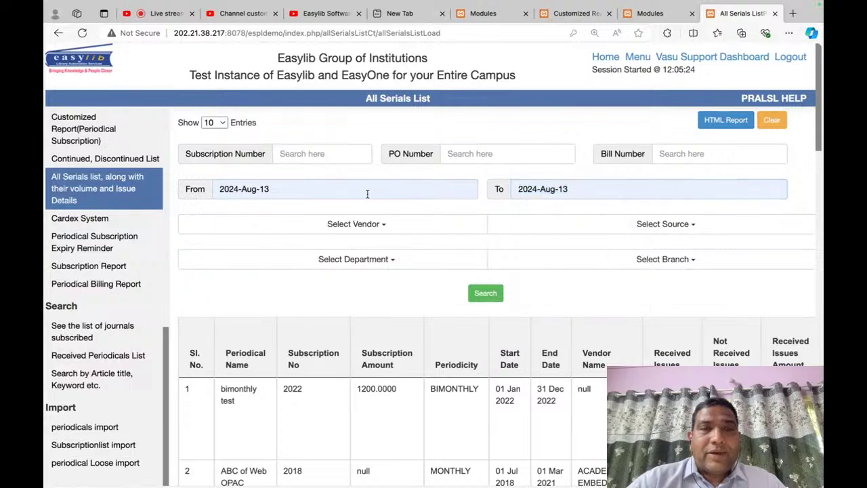
pyautogui.click(368, 195)
pyautogui.click(306, 248)
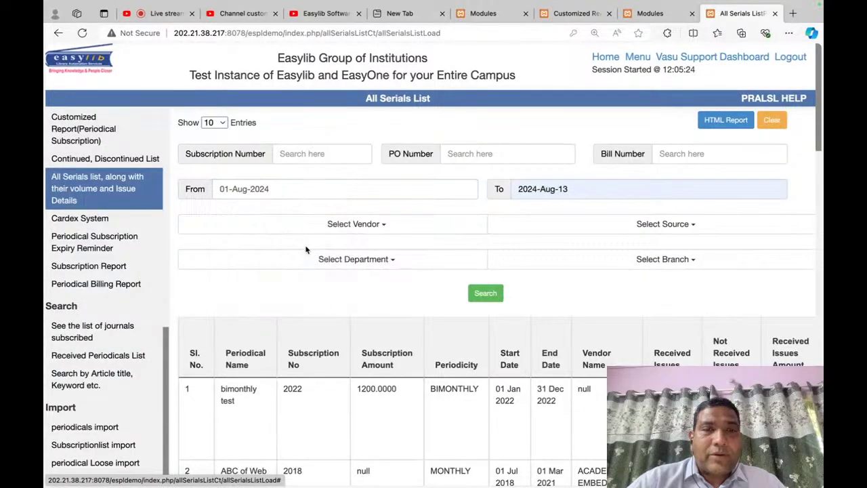
pyautogui.click(468, 292)
pyautogui.click(418, 188)
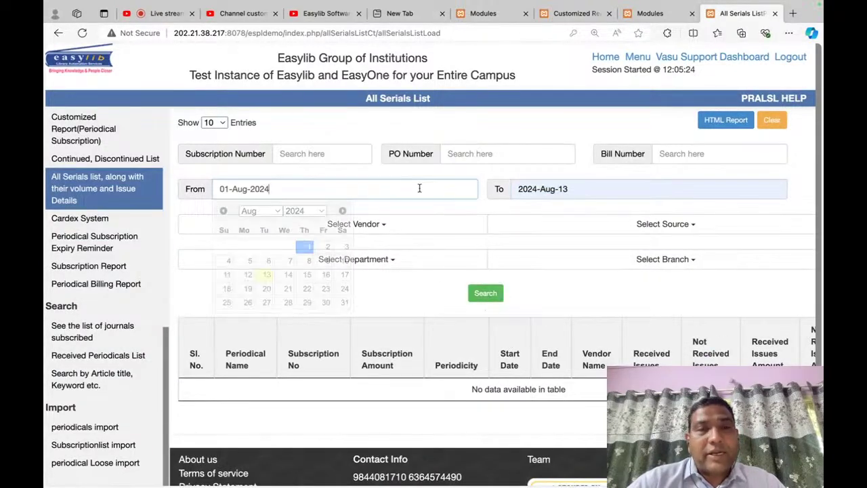
pyautogui.click(303, 211)
pyautogui.click(301, 198)
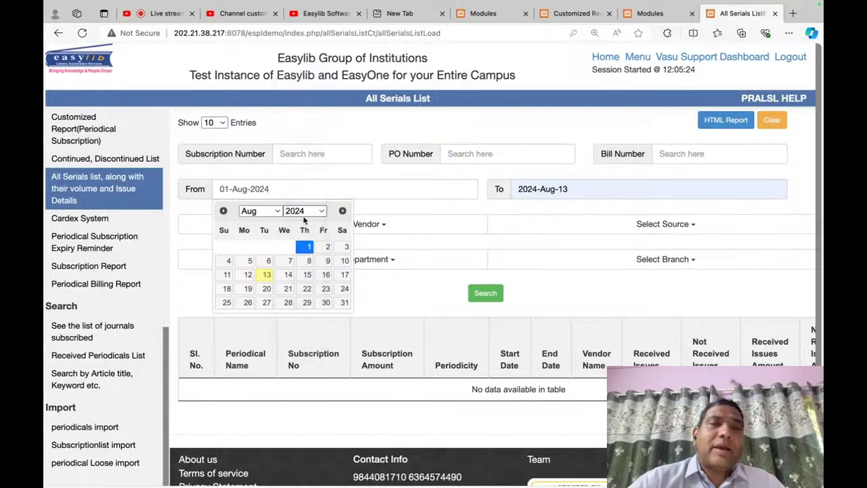
pyautogui.click(271, 248)
pyautogui.click(469, 293)
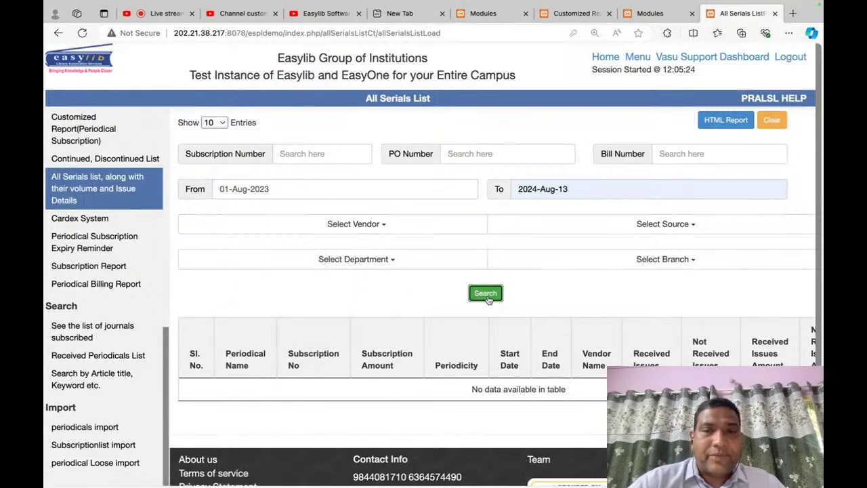
pyautogui.scroll(-3, 499, 368)
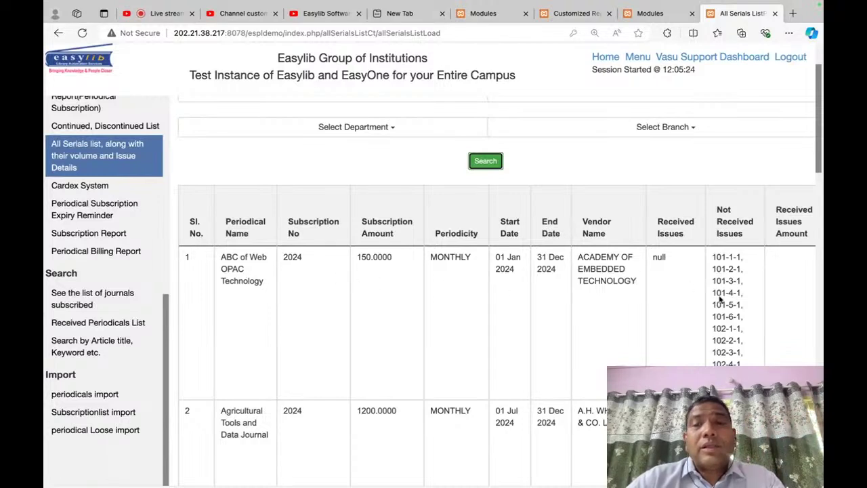
pyautogui.moveTo(713, 257); pyautogui.dragTo(739, 387)
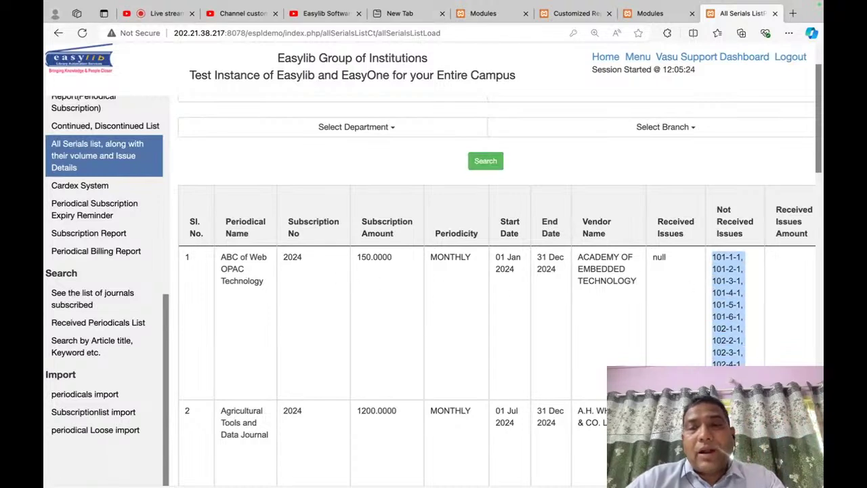
pyautogui.scroll(-1, 672, 323)
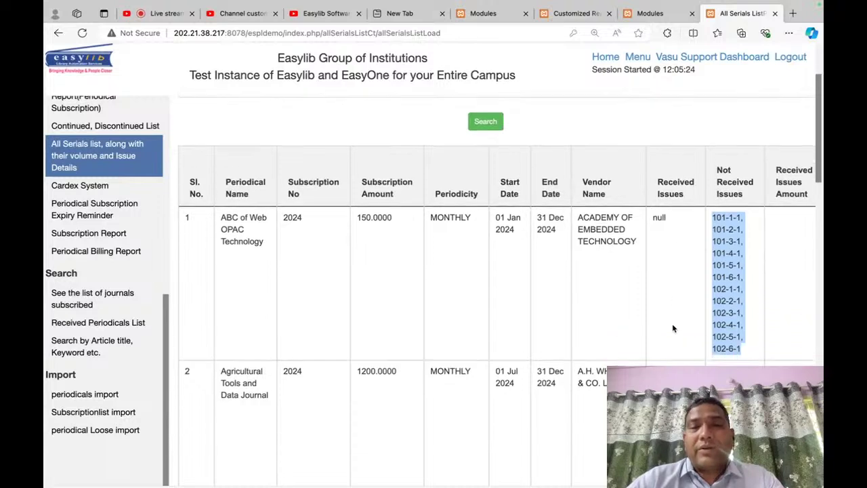
pyautogui.click(429, 366)
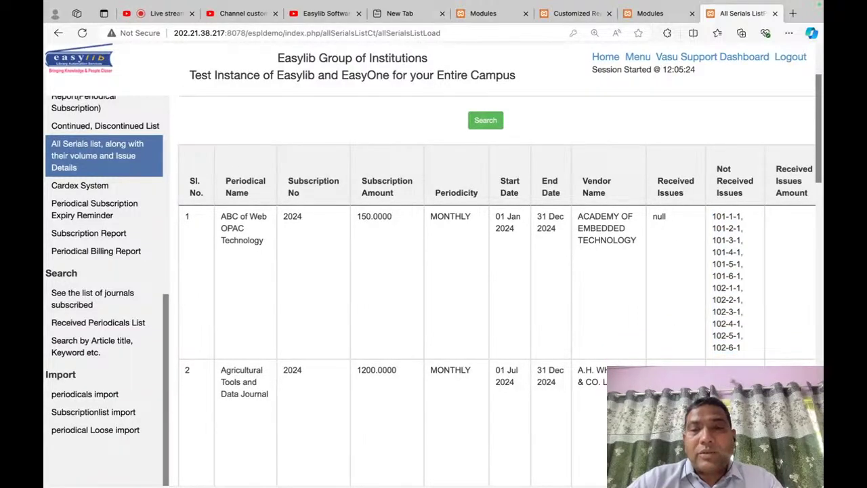
pyautogui.moveTo(657, 371); pyautogui.dragTo(739, 383)
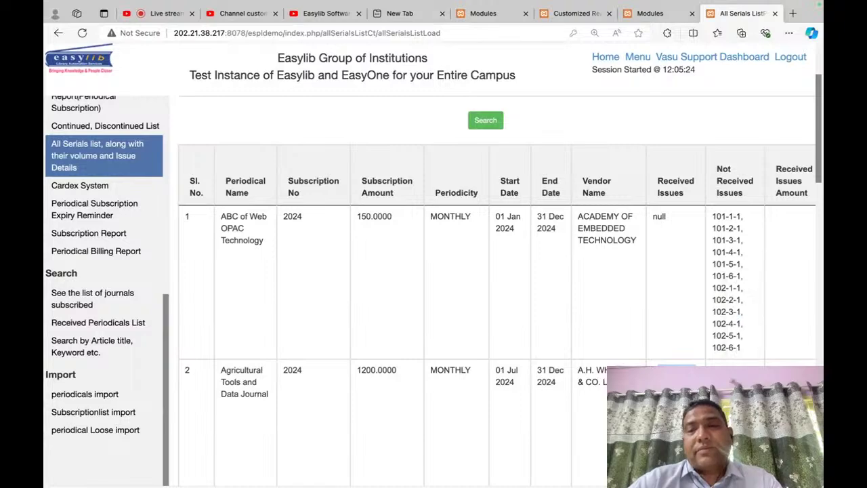
pyautogui.scroll(-12, 501, 292)
pyautogui.scroll(-5, 501, 292)
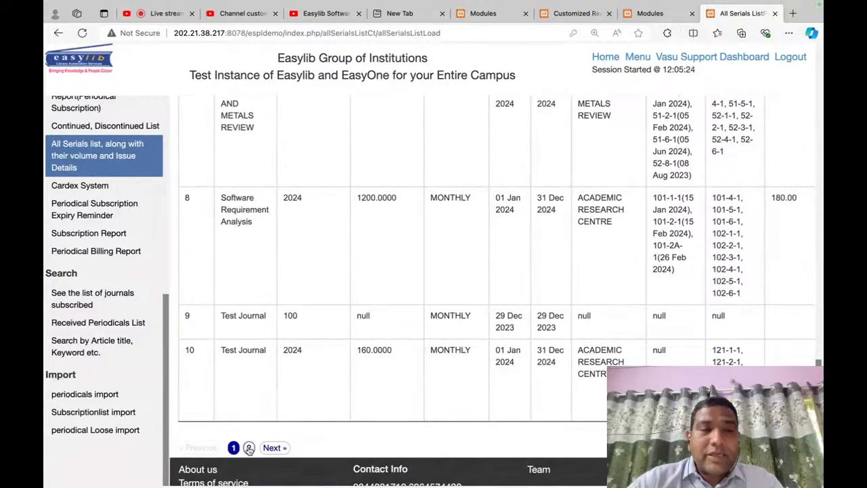
pyautogui.click(248, 447)
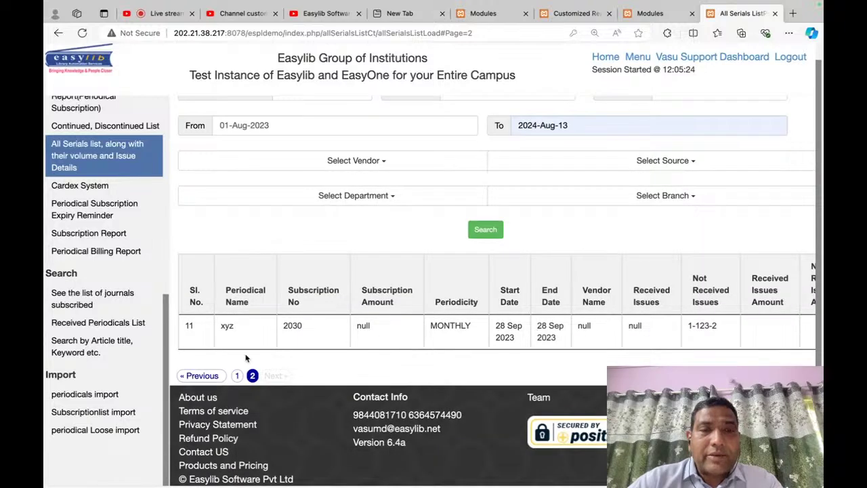
pyautogui.click(237, 376)
pyautogui.scroll(-10, 352, 369)
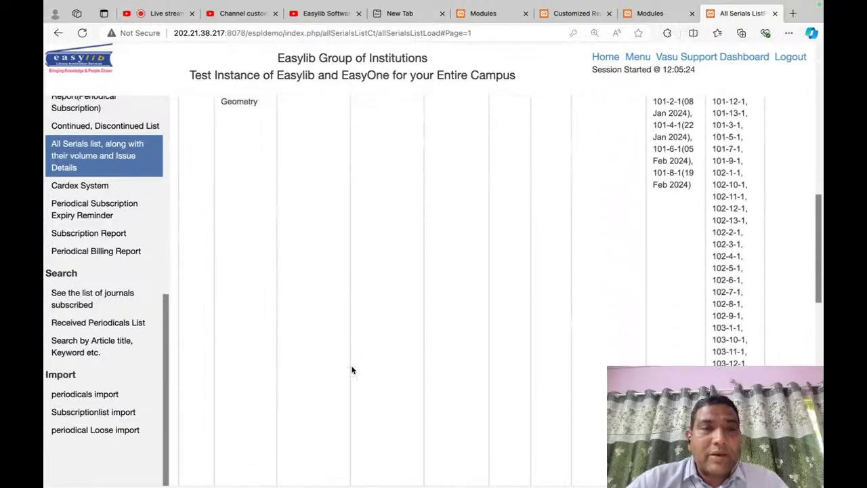
pyautogui.scroll(-5, 352, 369)
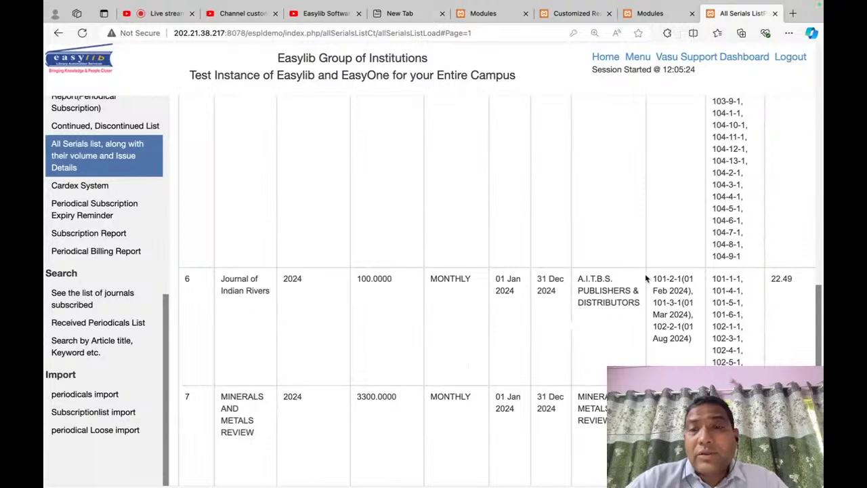
pyautogui.moveTo(646, 278); pyautogui.dragTo(698, 342)
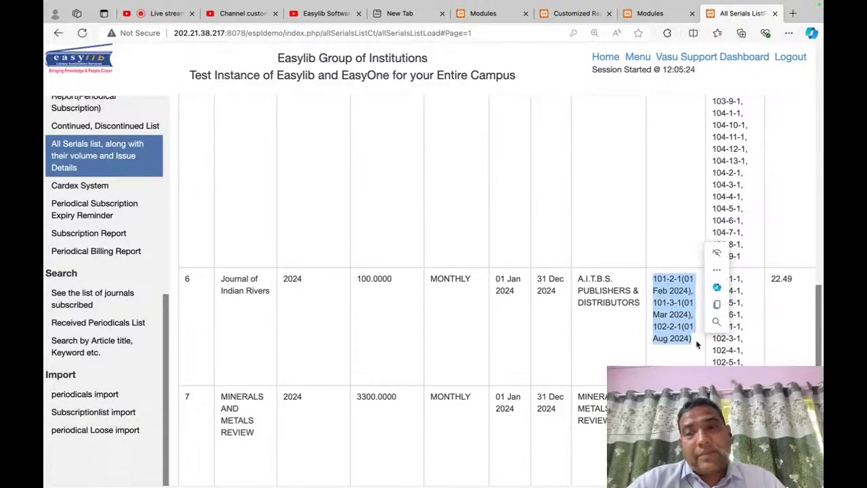
pyautogui.click(734, 305)
pyautogui.click(717, 286)
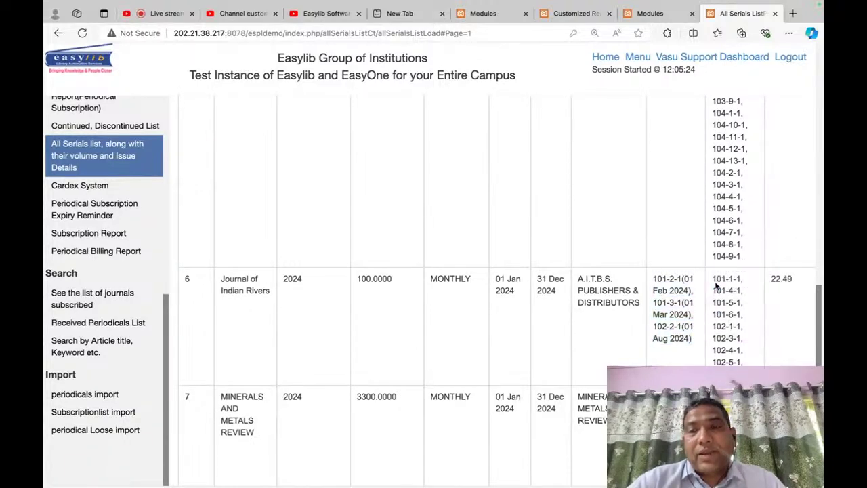
pyautogui.moveTo(715, 281); pyautogui.dragTo(746, 361)
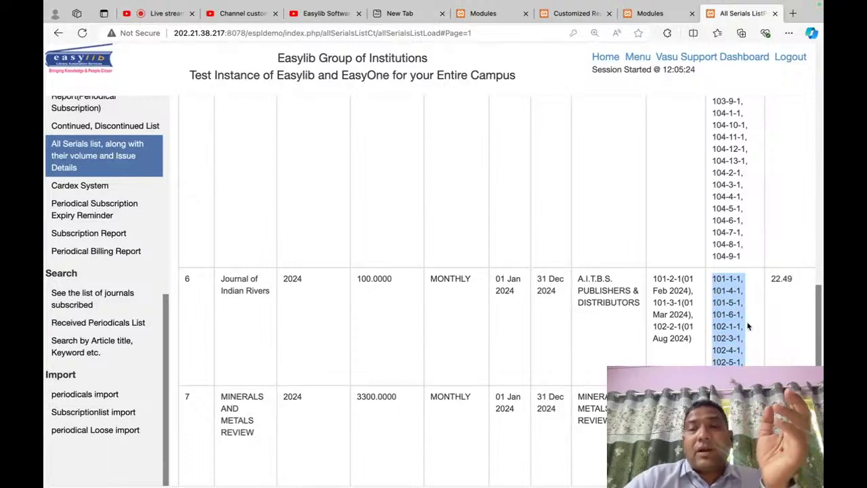
pyautogui.click(689, 334)
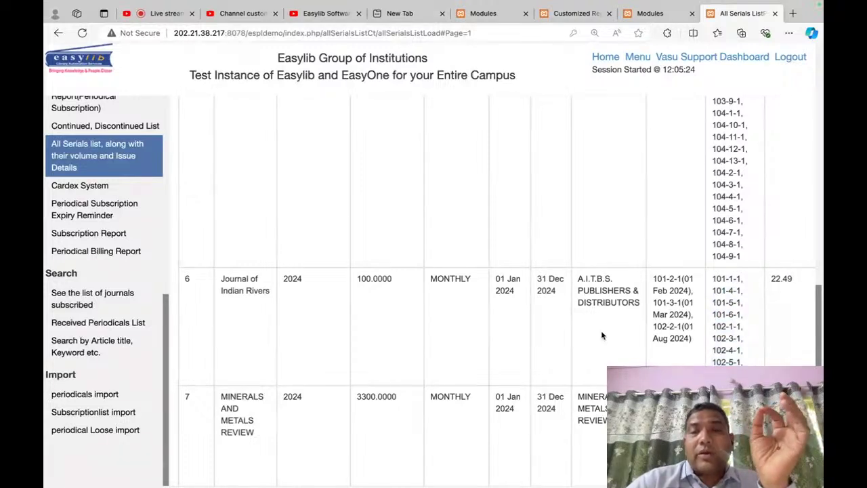
pyautogui.hotkey('ctrl', '-')
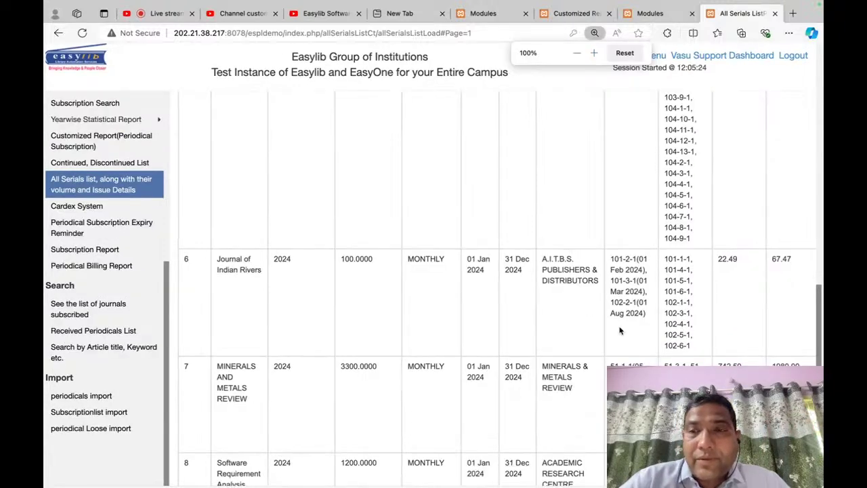
pyautogui.hotkey('ctrl', '+')
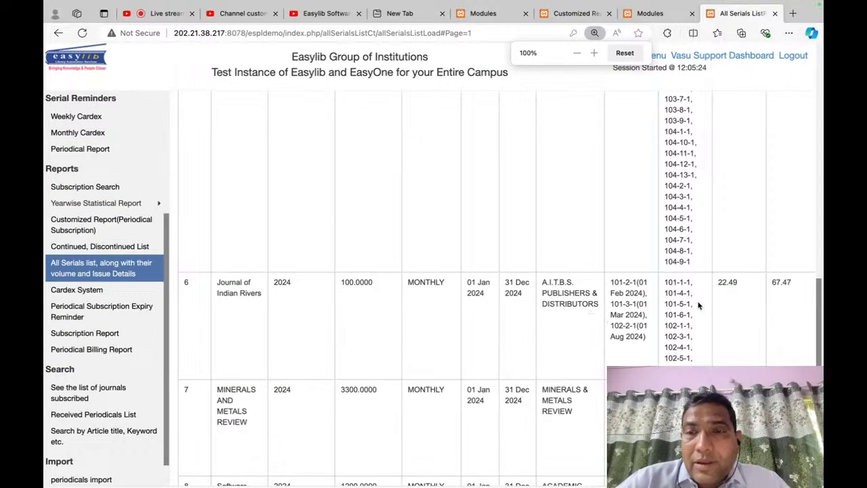
pyautogui.moveTo(724, 286); pyautogui.dragTo(713, 286)
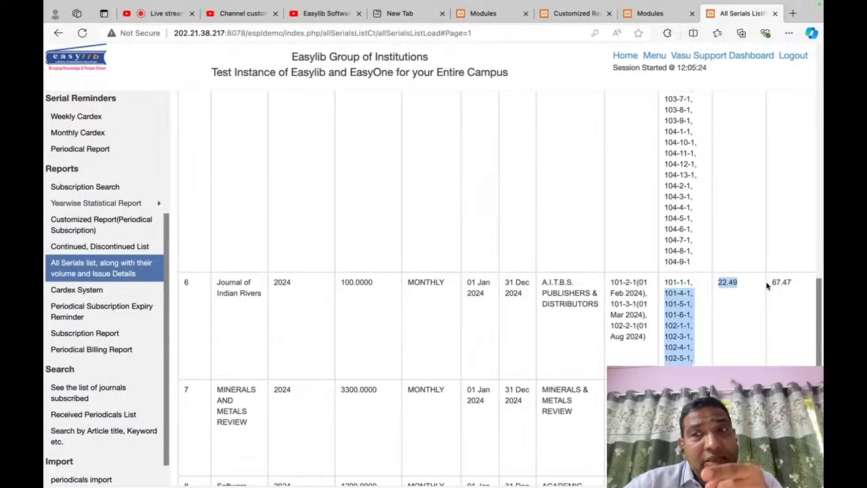
pyautogui.click(700, 295)
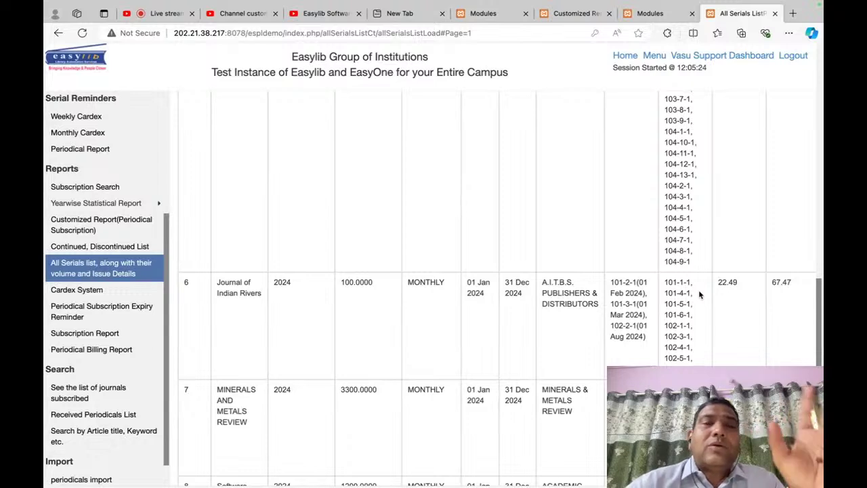
pyautogui.scroll(5, 700, 294)
pyautogui.scroll(3, 671, 295)
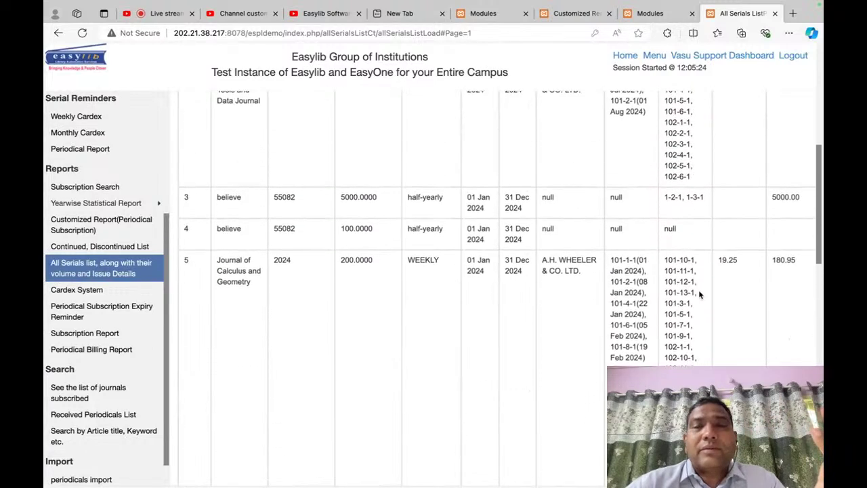
pyautogui.scroll(-8, 645, 291)
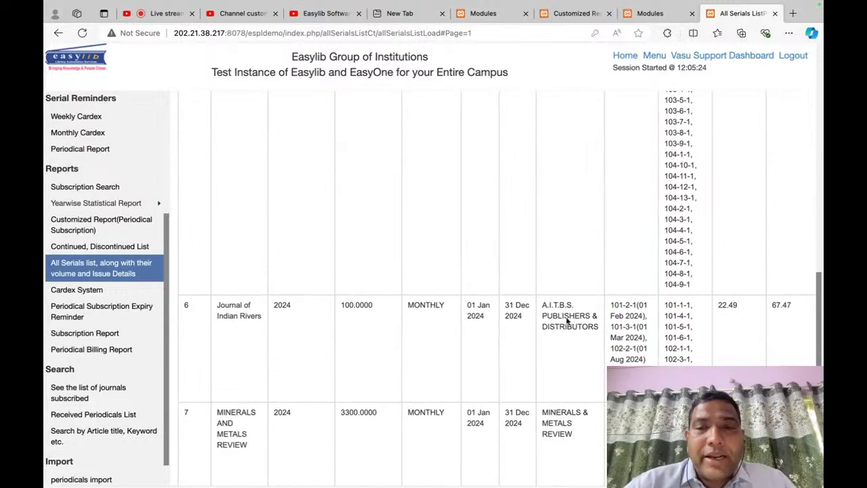
pyautogui.scroll(15, 551, 324)
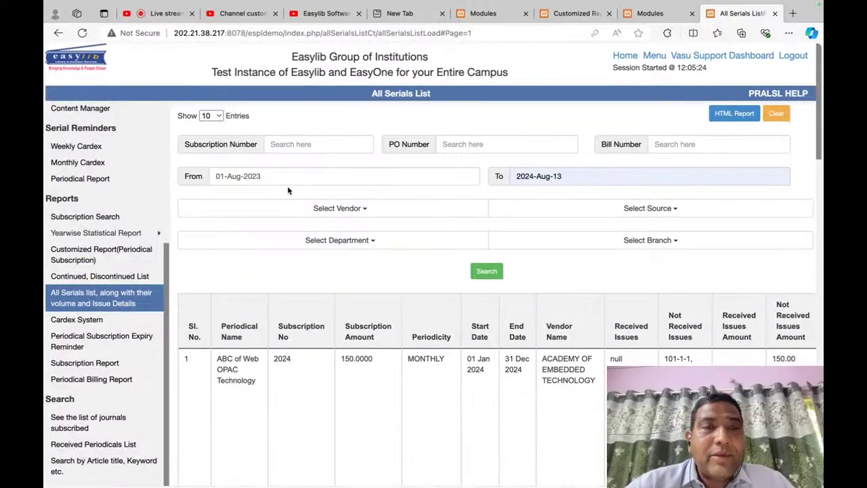
# Step: Search All Serials for vendor A.I.T.B.S. PUBLISHERS & DISTRIBUTORS
pyautogui.click(280, 208)
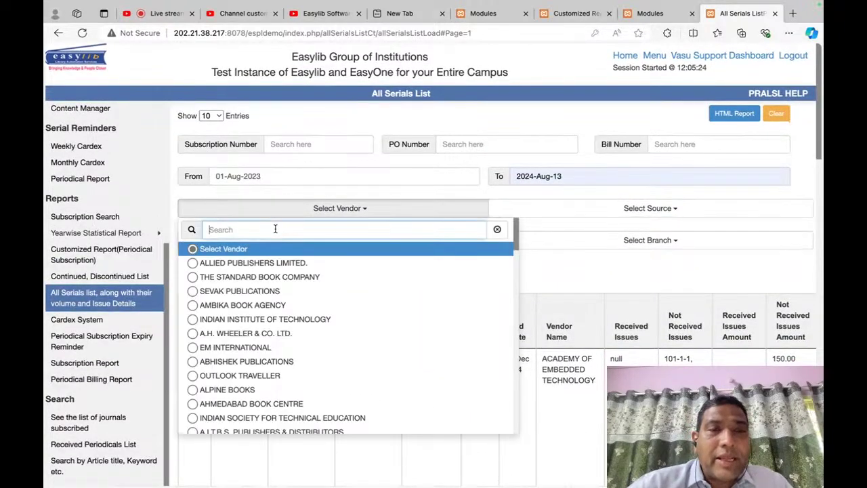
pyautogui.write('a.i')
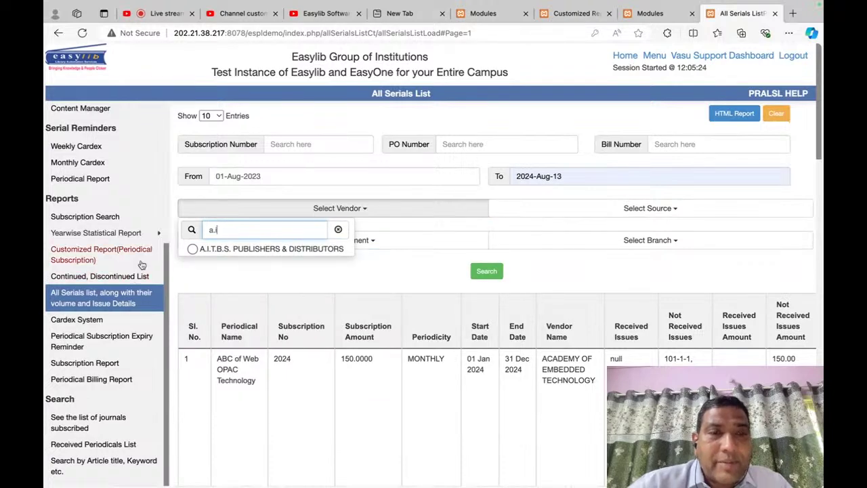
pyautogui.click(193, 249)
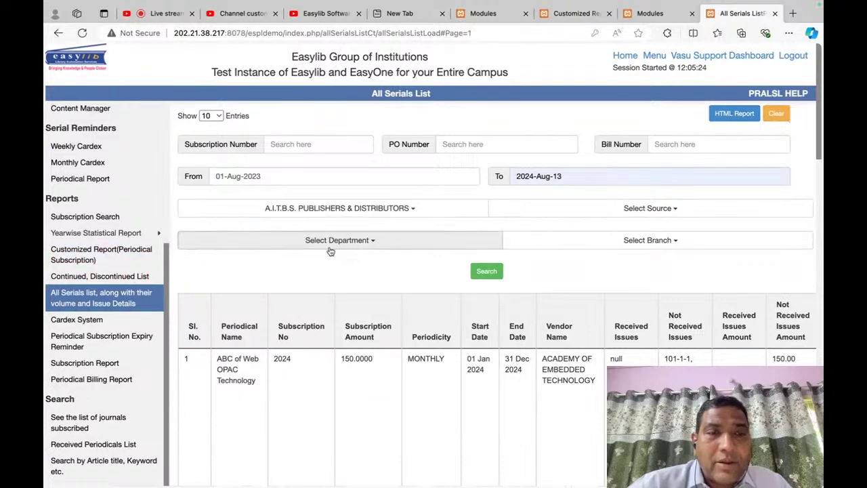
pyautogui.click(493, 273)
pyautogui.scroll(-2, 459, 356)
pyautogui.scroll(2, 616, 200)
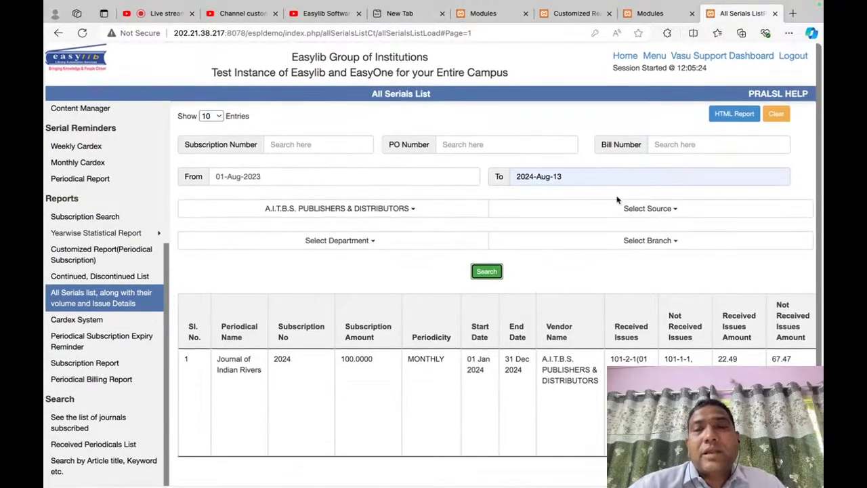
# Step: View the results as an HTML report, then close the report tab
pyautogui.click(736, 112)
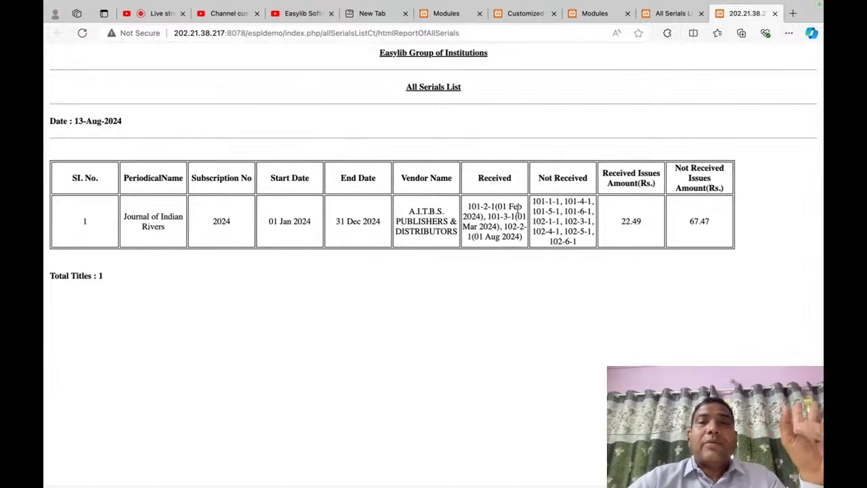
pyautogui.moveTo(472, 203); pyautogui.dragTo(509, 251)
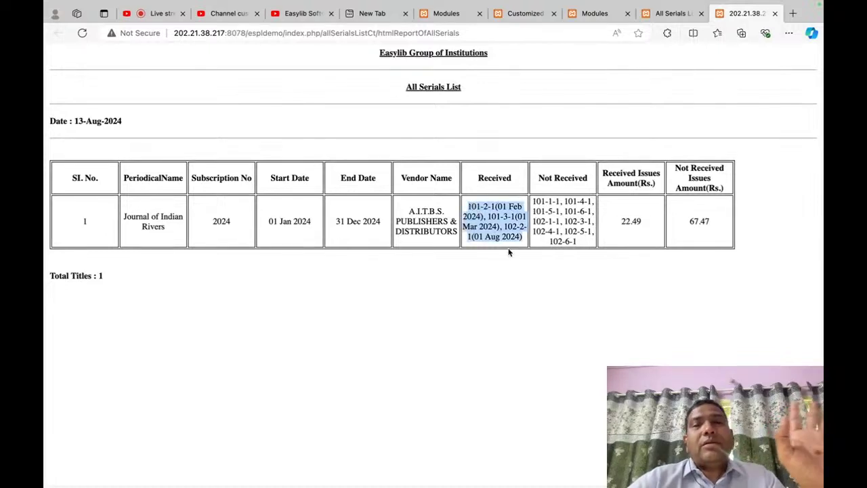
pyautogui.click(418, 376)
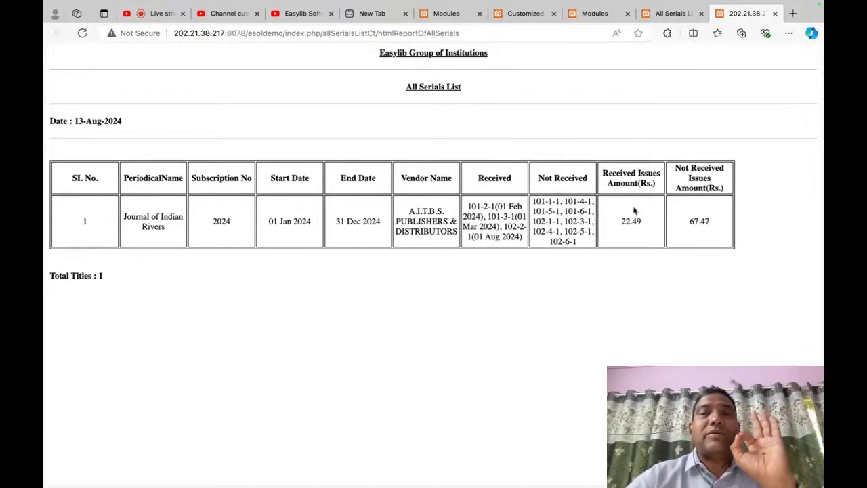
pyautogui.click(775, 12)
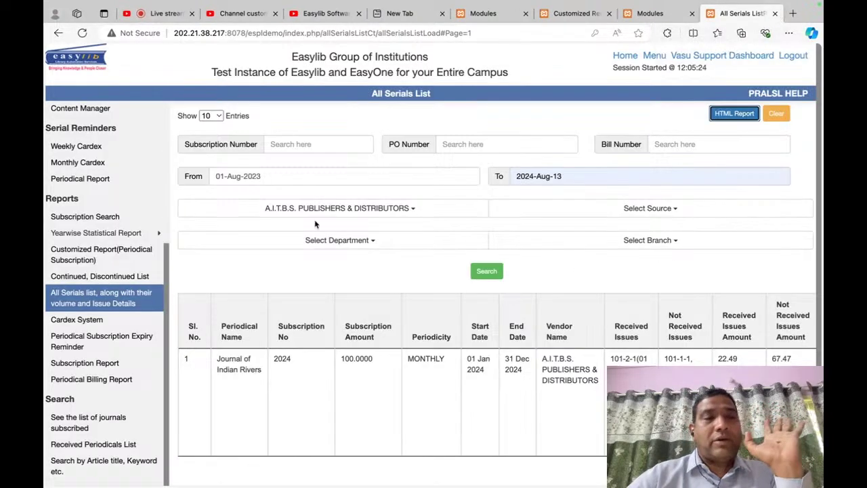
# Step: Review Journal of Indian Rivers in the filtered list: 22.49 received, 67.47 not received
pyautogui.moveTo(98, 237)
pyautogui.scroll(4, 98, 237)
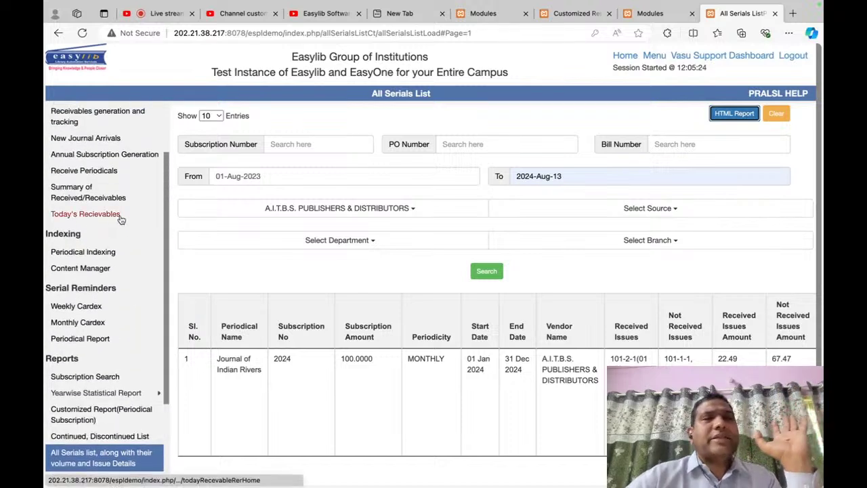
pyautogui.scroll(1, 120, 219)
pyautogui.rightClick(287, 265)
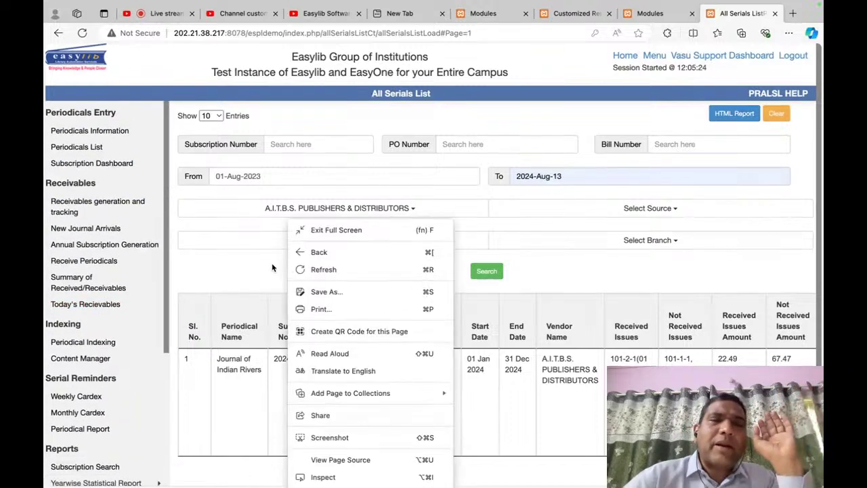
pyautogui.click(197, 258)
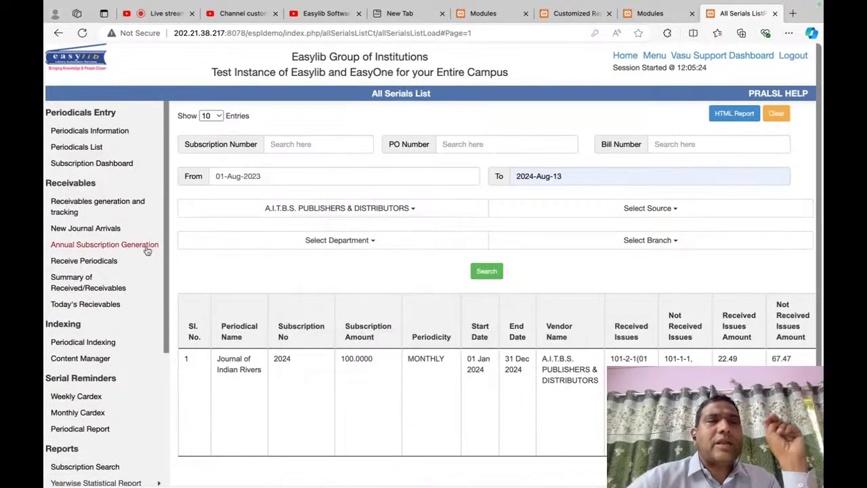
pyautogui.scroll(-4, 136, 244)
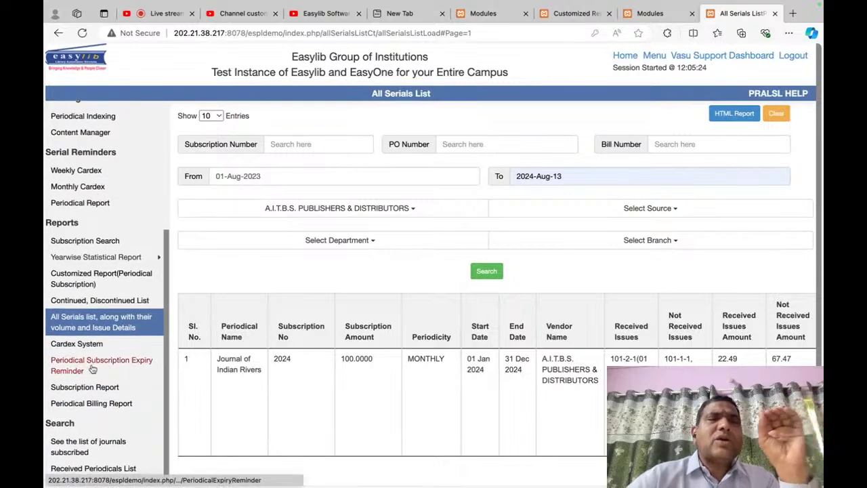
pyautogui.scroll(-2, 95, 366)
pyautogui.scroll(-2, 93, 368)
pyautogui.scroll(2, 93, 368)
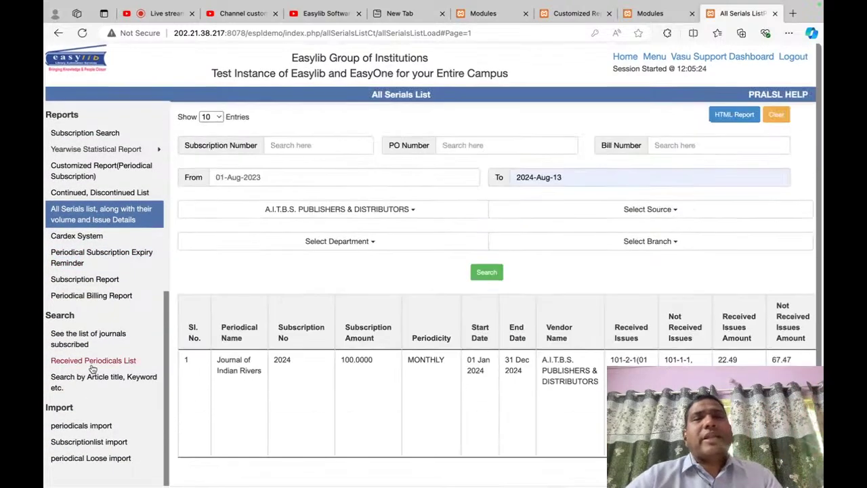
pyautogui.scroll(-2, 92, 368)
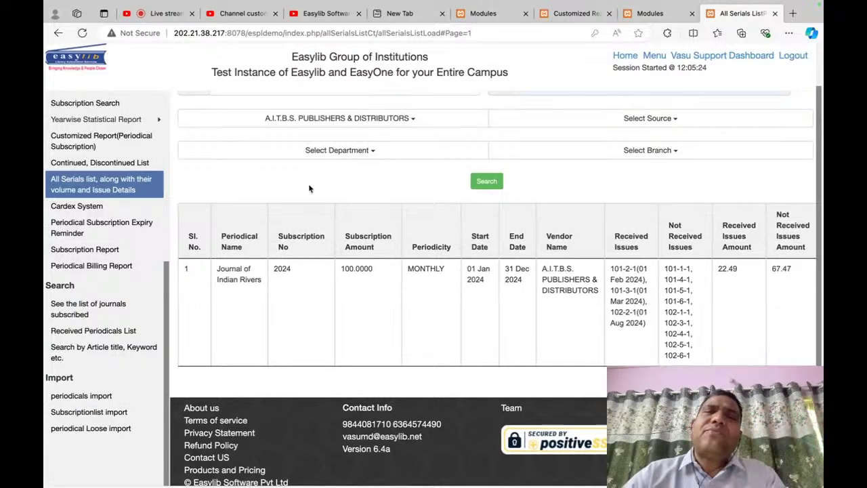
pyautogui.scroll(3, 310, 188)
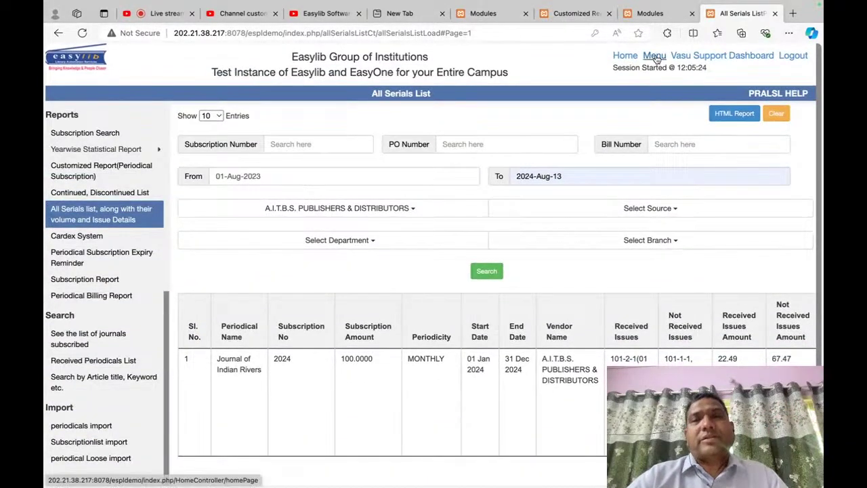
# Step: Open Library - Reports and view the Vendorwise Statistics and Library Performance reports
pyautogui.click(655, 56)
pyautogui.hotkey('ctrl', 'f')
pyautogui.write('report')
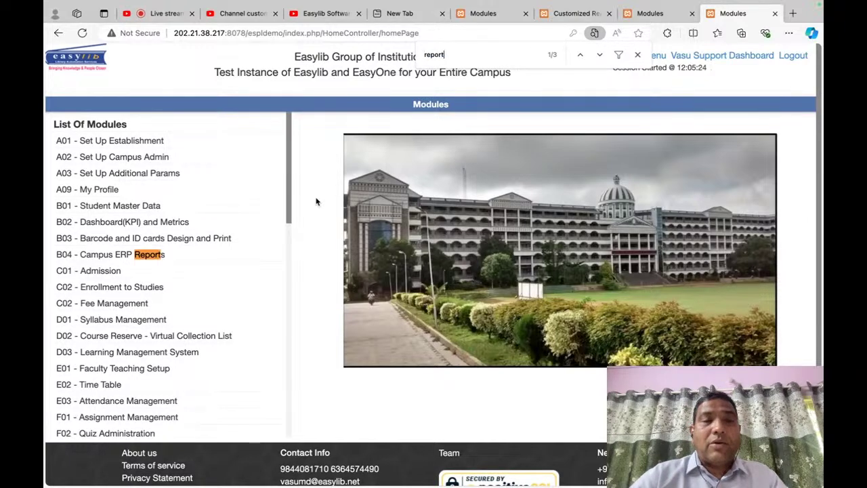
pyautogui.press('Return')
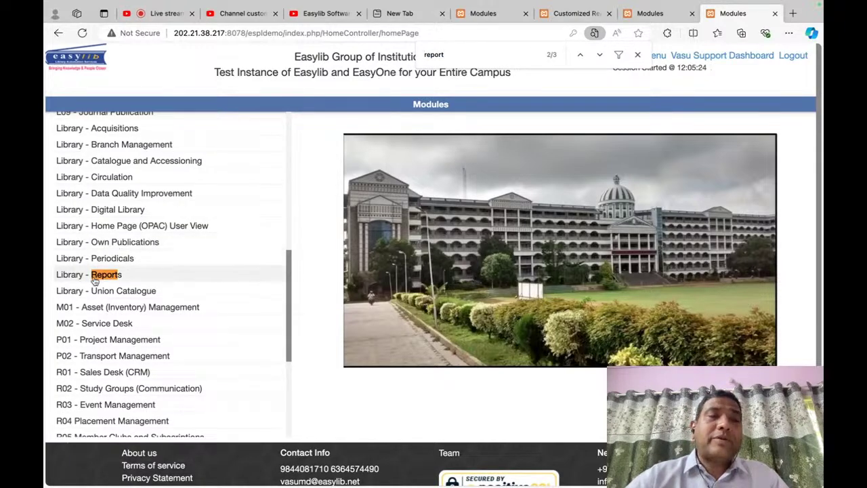
pyautogui.click(94, 275)
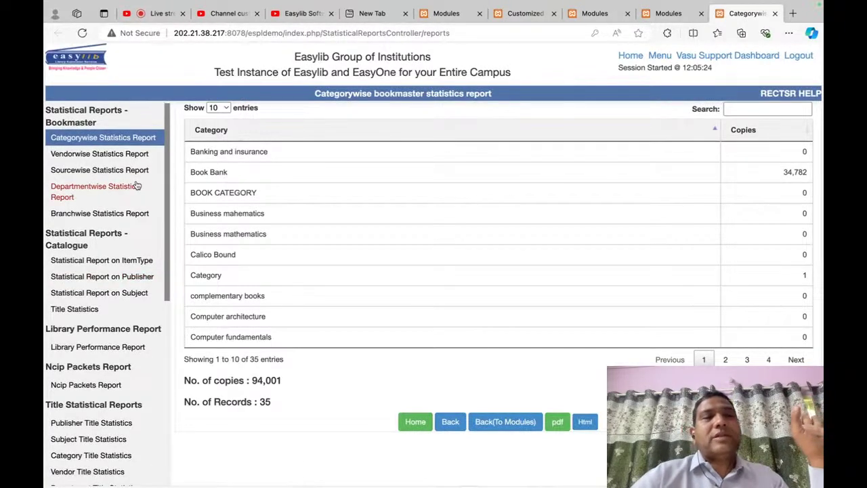
pyautogui.click(114, 155)
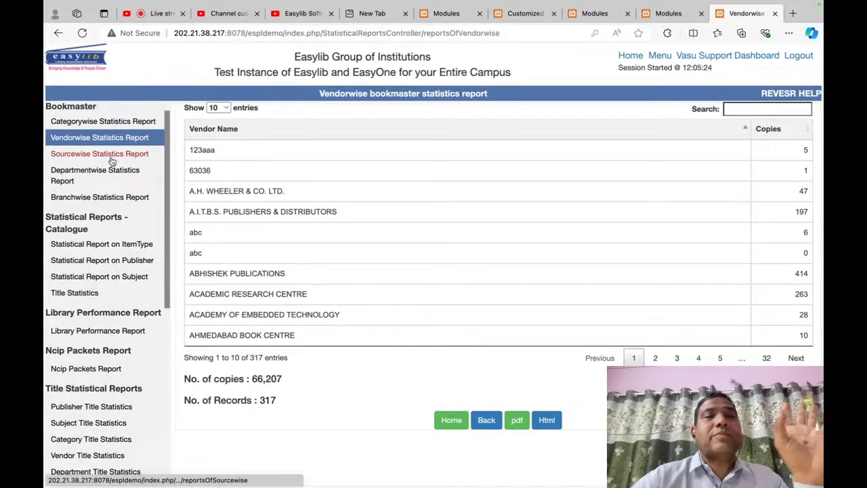
pyautogui.click(99, 332)
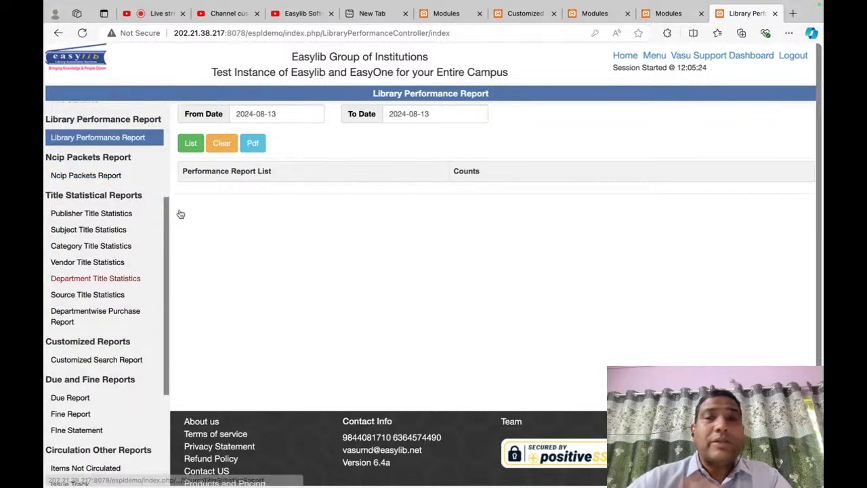
# Step: Open the Library Usage Report in the Faculty Students and Visitors In Out module
pyautogui.click(654, 56)
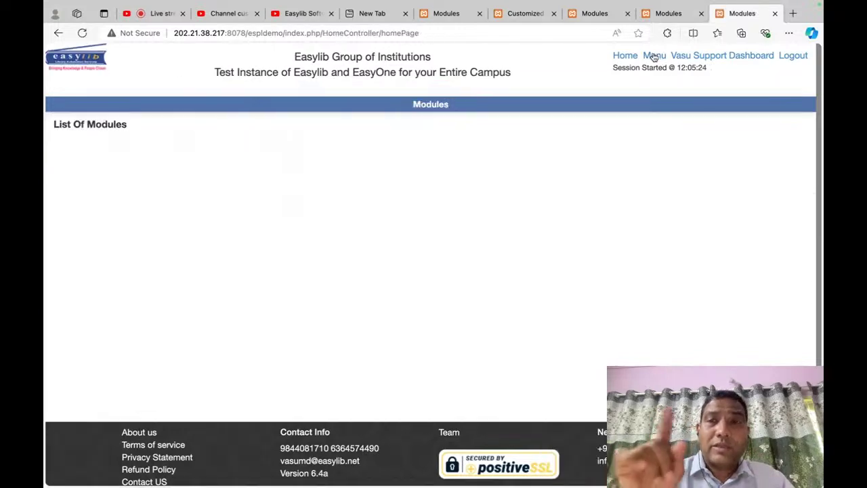
pyautogui.press('super+f')
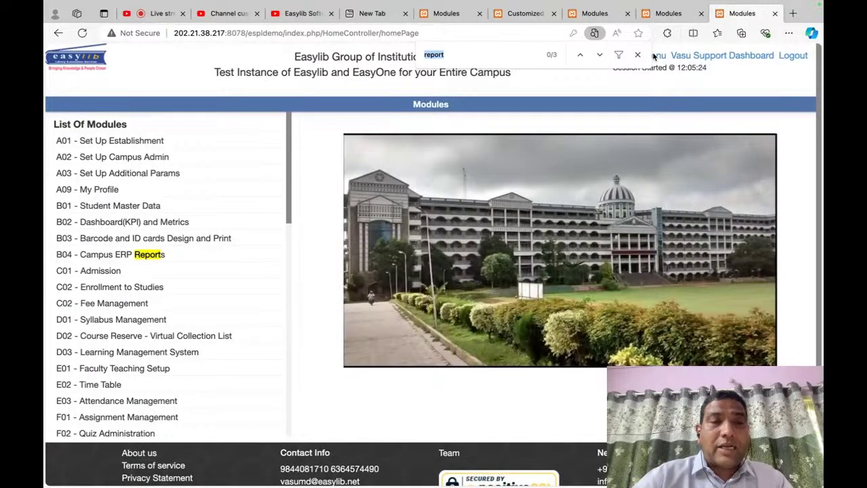
pyautogui.write('visit')
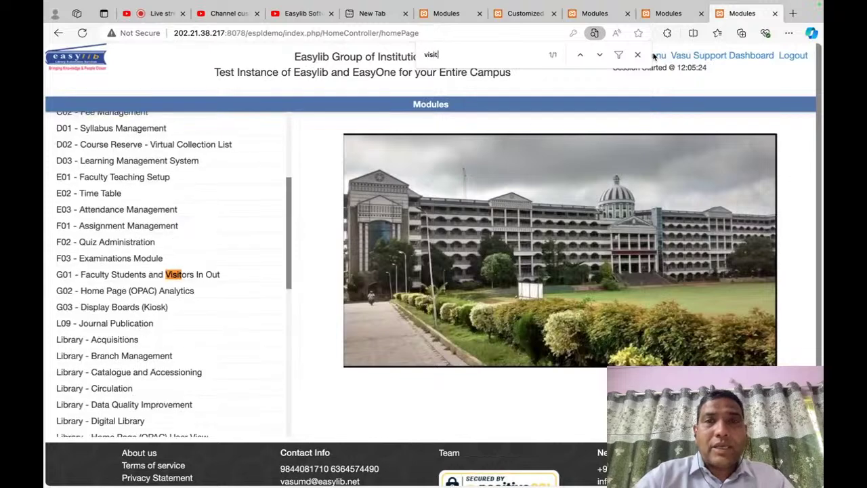
pyautogui.write('o')
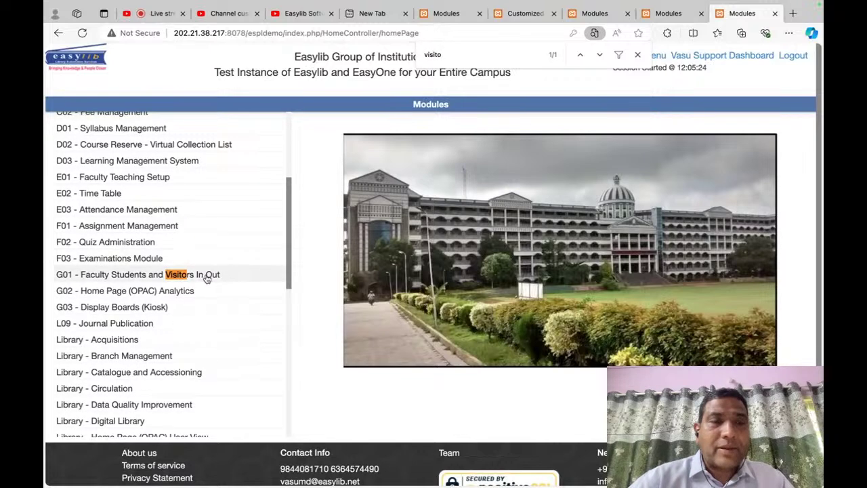
pyautogui.click(207, 274)
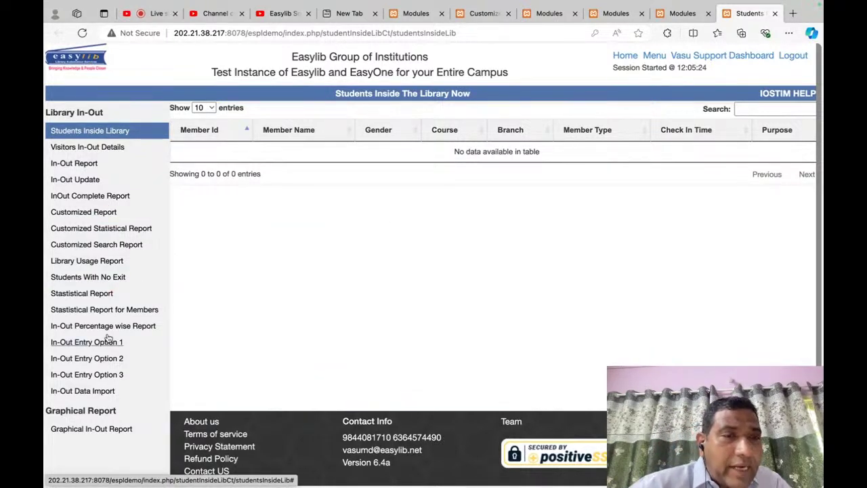
pyautogui.click(95, 262)
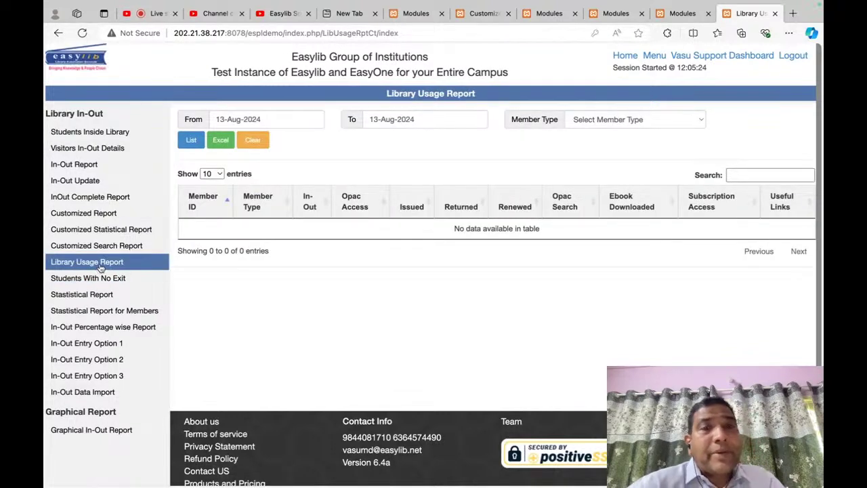
pyautogui.click(280, 118)
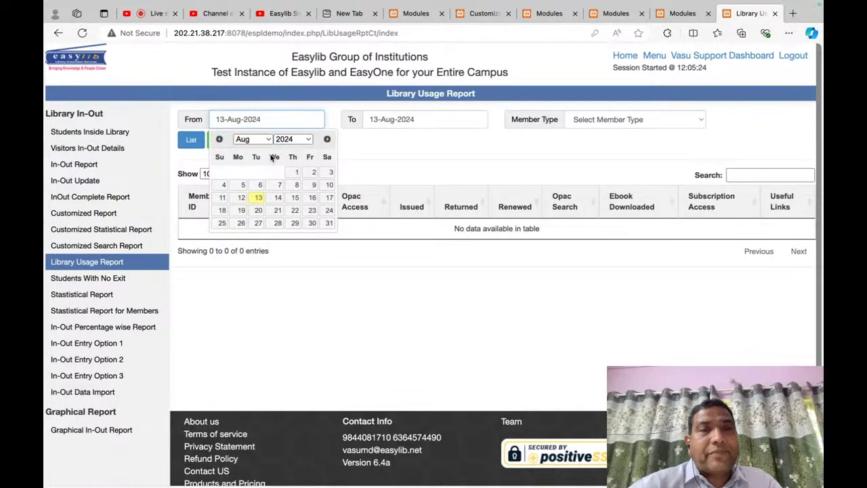
# Step: List Student usage from 01-May-2024 to 13-Aug-2024
pyautogui.click(261, 140)
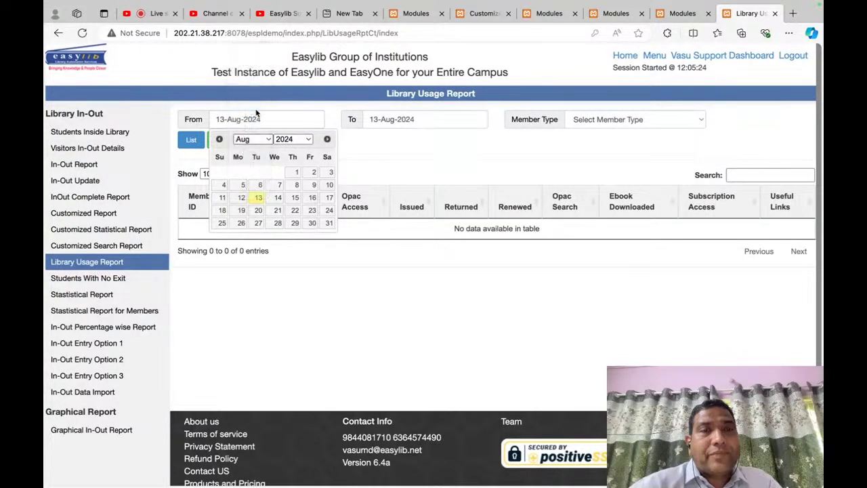
pyautogui.click(276, 173)
pyautogui.click(630, 120)
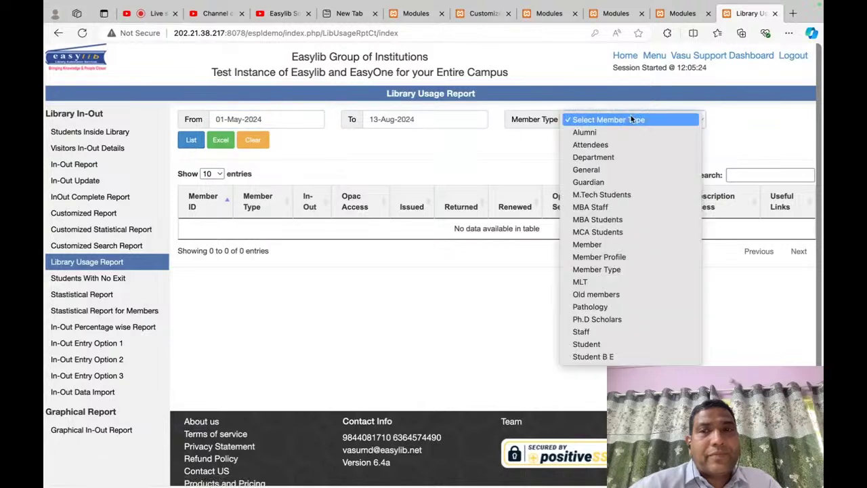
pyautogui.click(632, 119)
pyautogui.write('stu')
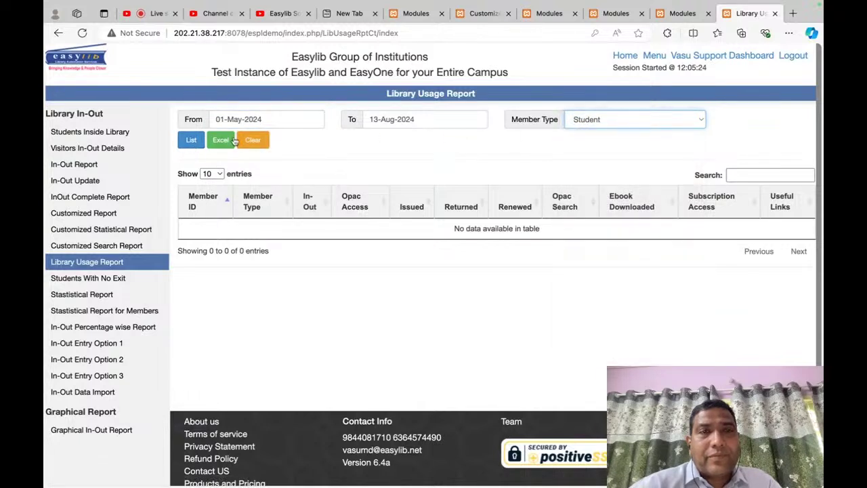
pyautogui.click(191, 140)
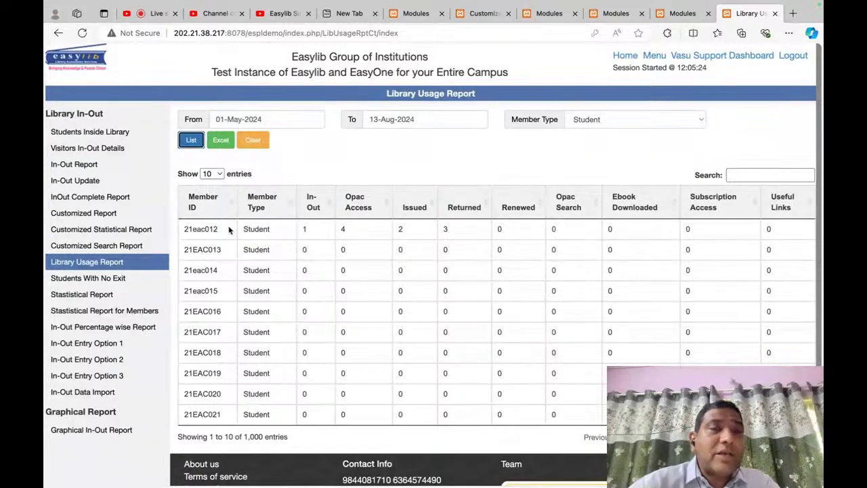
# Step: Highlight the first row's member ID, In-Out count and OPAC Access count
pyautogui.moveTo(231, 230); pyautogui.dragTo(181, 231)
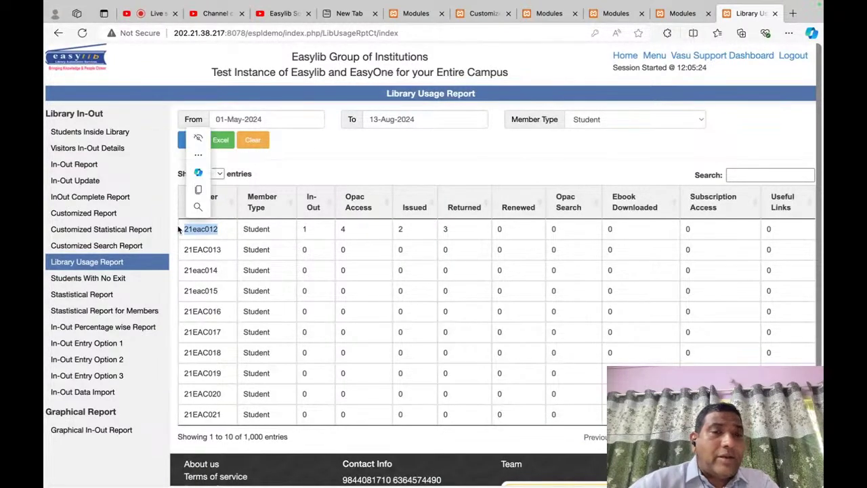
pyautogui.click(336, 142)
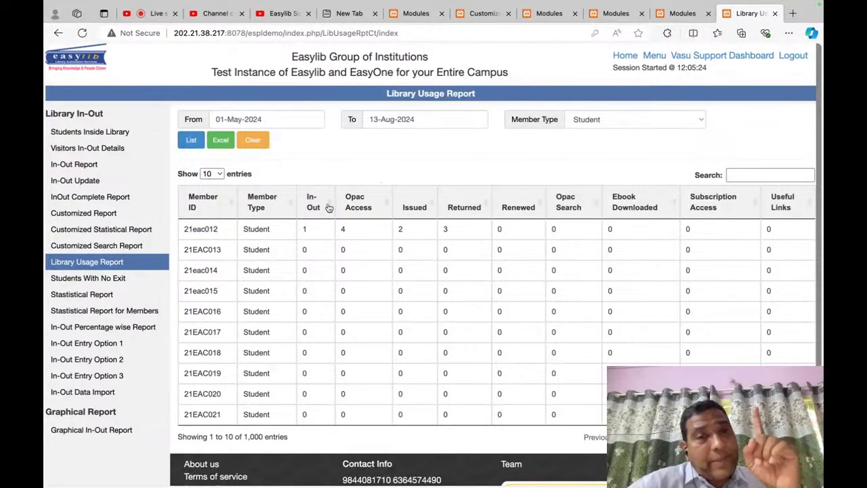
pyautogui.moveTo(309, 234); pyautogui.dragTo(303, 234)
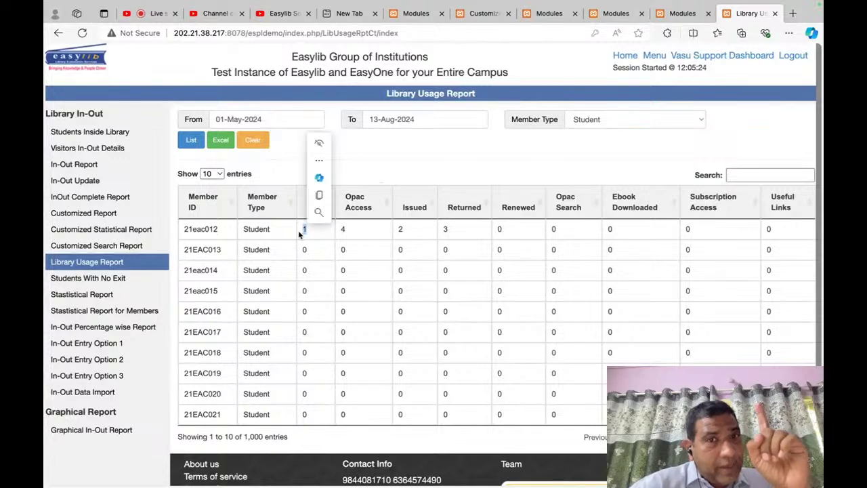
pyautogui.moveTo(363, 231); pyautogui.dragTo(338, 229)
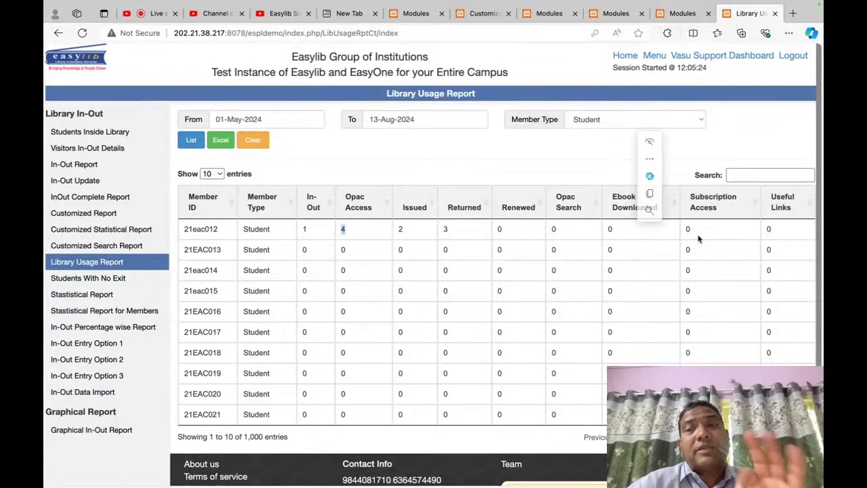
pyautogui.click(529, 173)
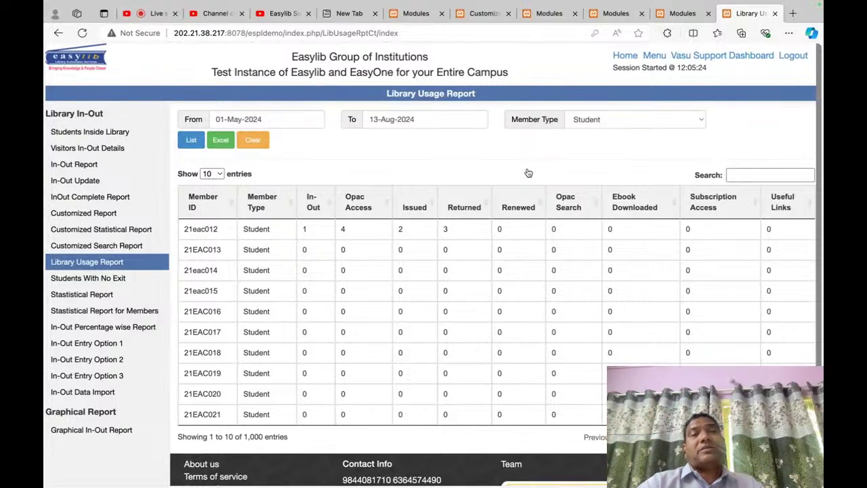
# Step: Open G02 Home Page (OPAC) Analytics and its date-wise Library Usage Report
pyautogui.click(682, 13)
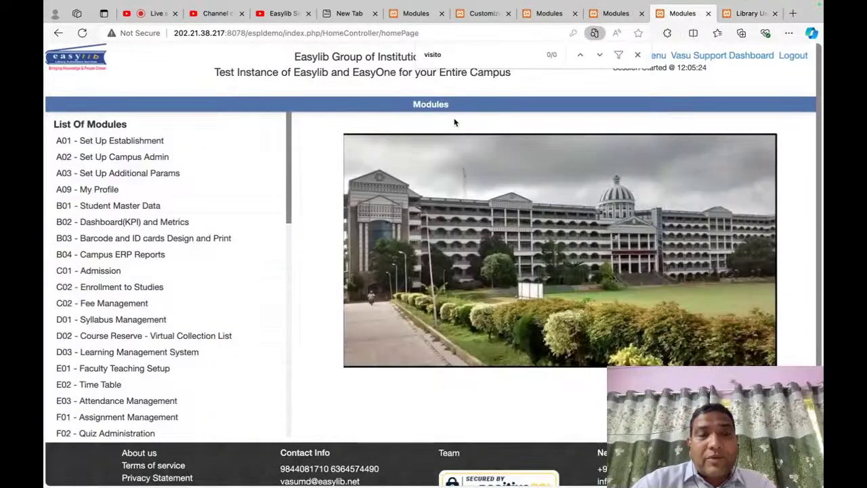
pyautogui.write('opac')
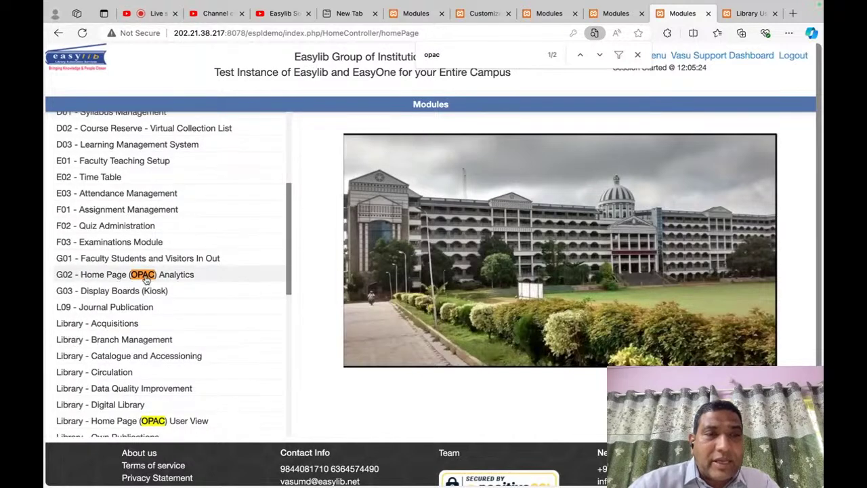
pyautogui.click(145, 279)
pyautogui.scroll(-5, 122, 325)
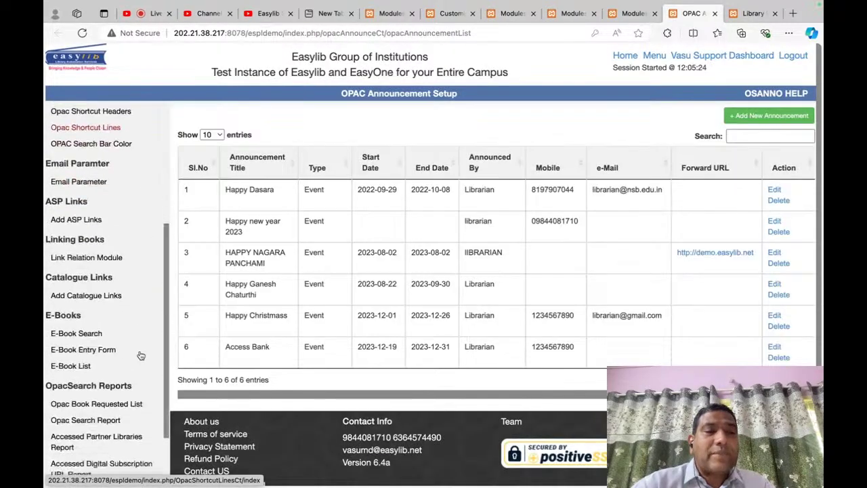
pyautogui.scroll(-2, 139, 356)
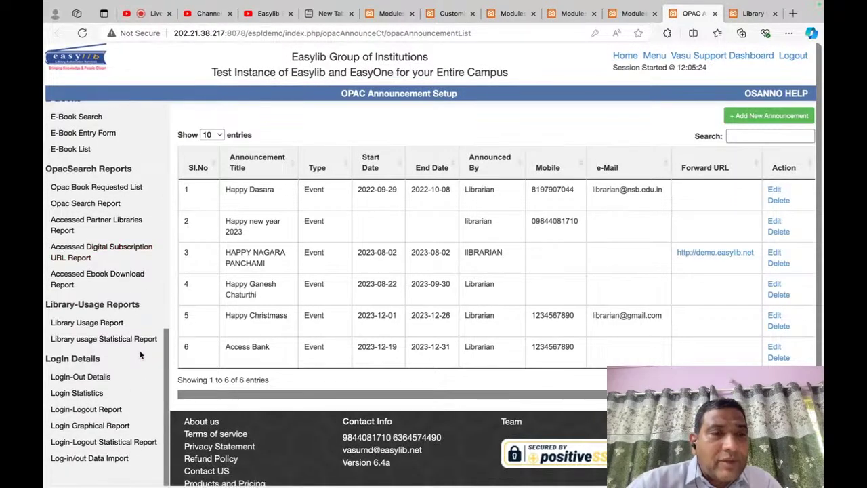
pyautogui.click(96, 325)
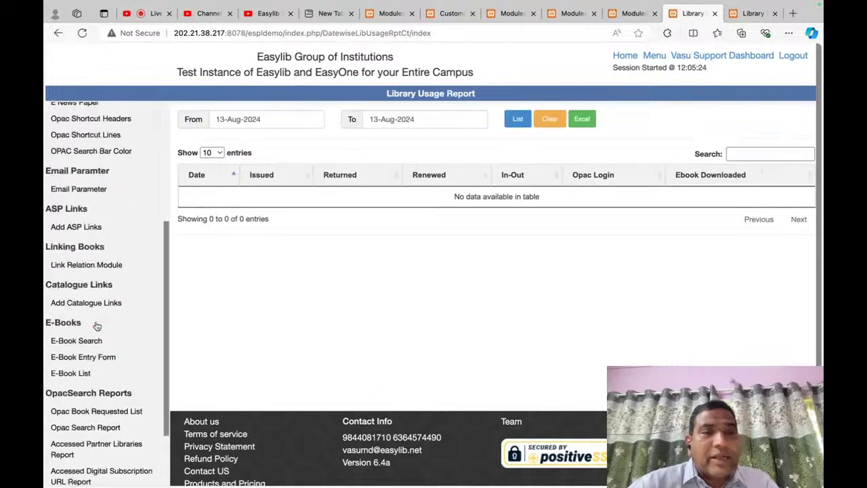
# Step: List date-wise usage from 01-Aug-2024 to 13-Aug-2024
pyautogui.click(284, 120)
pyautogui.click(294, 169)
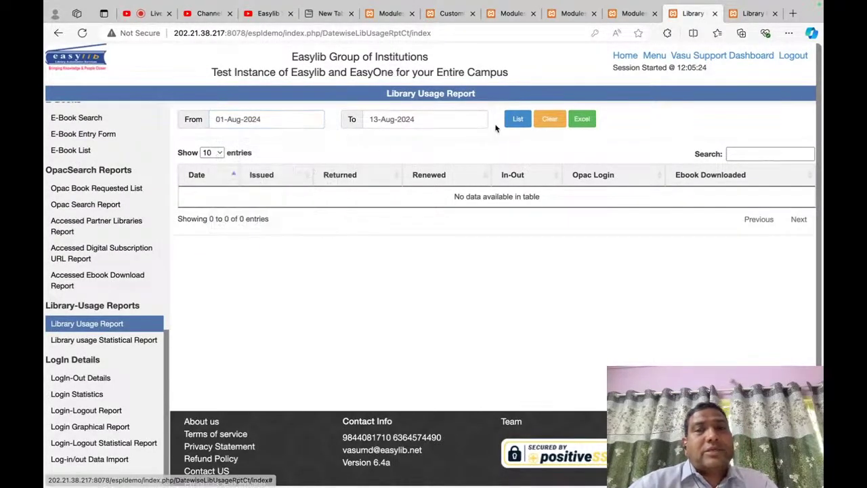
pyautogui.click(518, 119)
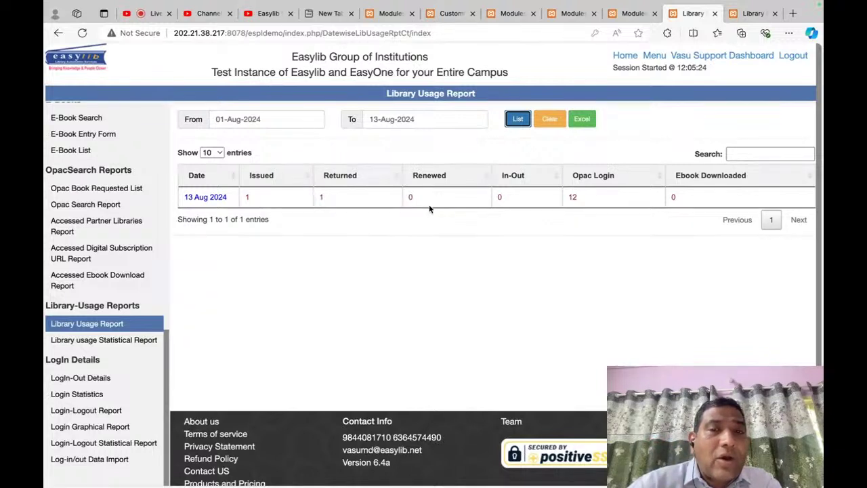
# Step: Widen the report to 01-Aug-2023 through 13-Aug-2024, showing 81 daily entries
pyautogui.click(286, 125)
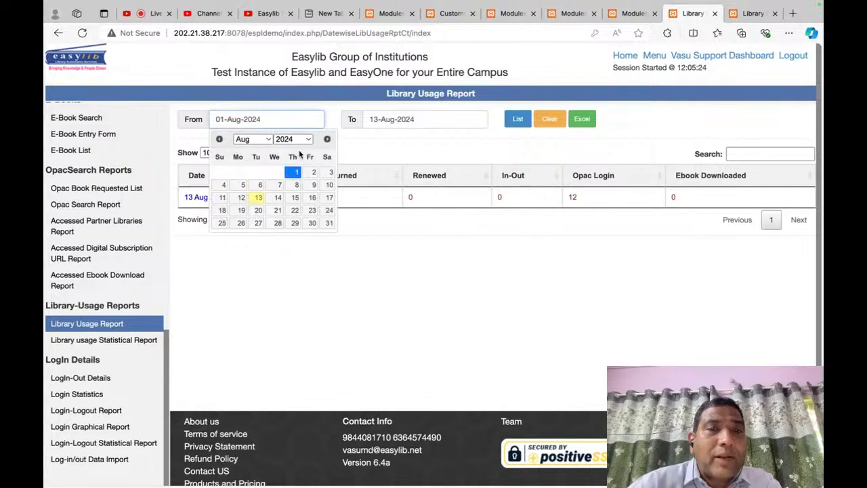
pyautogui.click(303, 144)
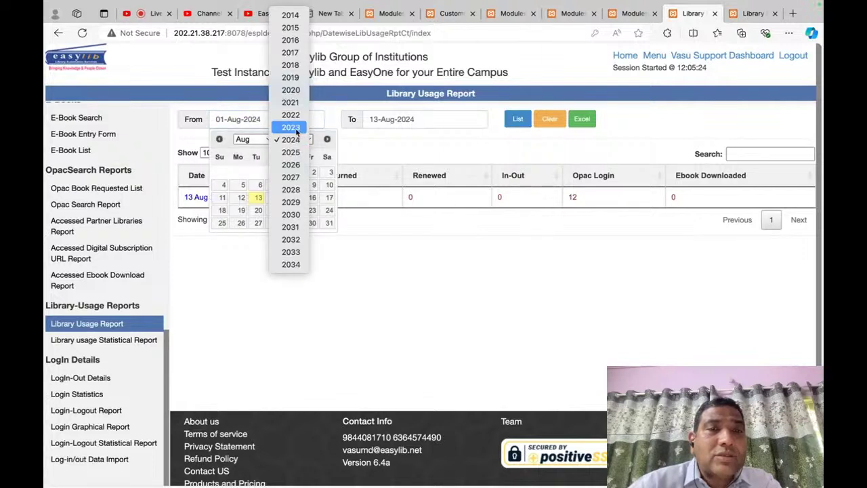
pyautogui.click(291, 127)
pyautogui.click(259, 172)
pyautogui.click(517, 118)
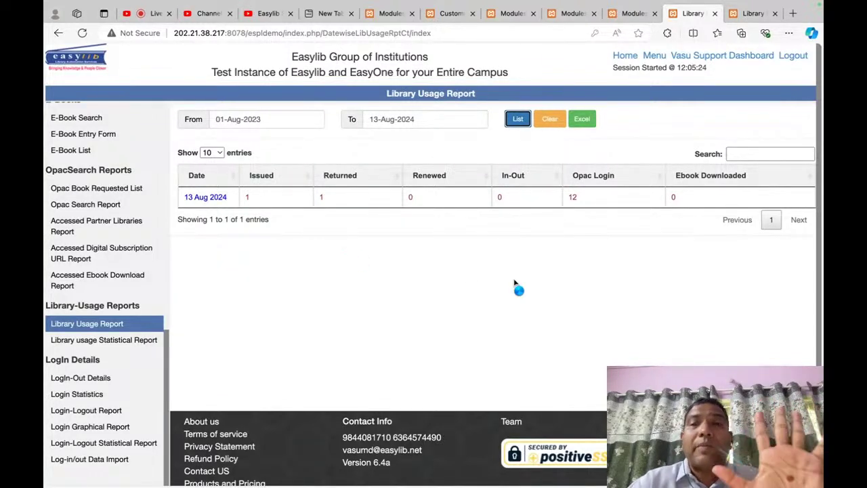
# Step: Return to the Modules home page
pyautogui.rightClick(595, 299)
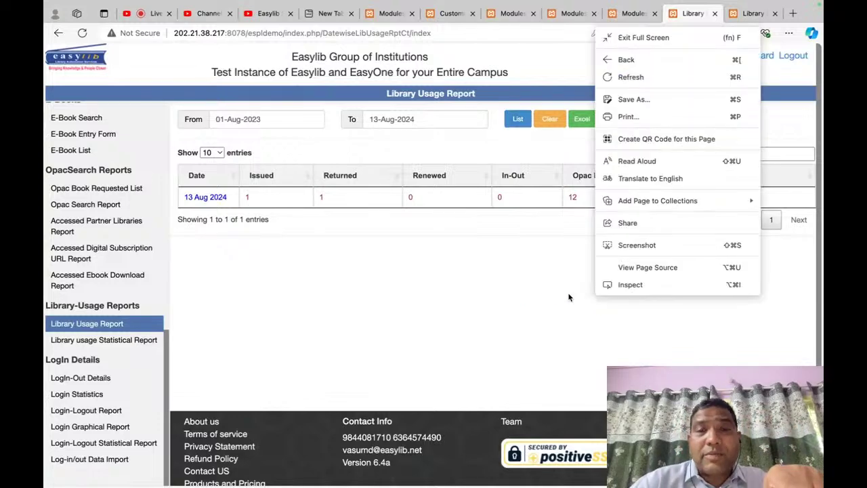
pyautogui.click(571, 296)
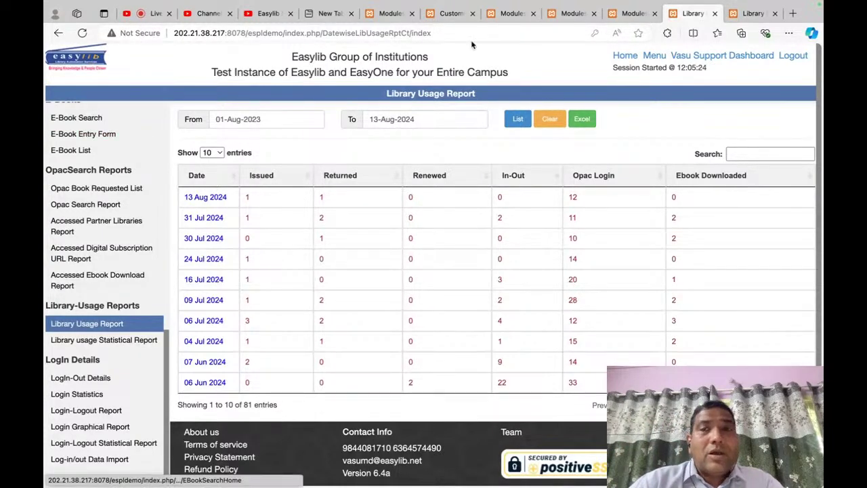
pyautogui.click(655, 55)
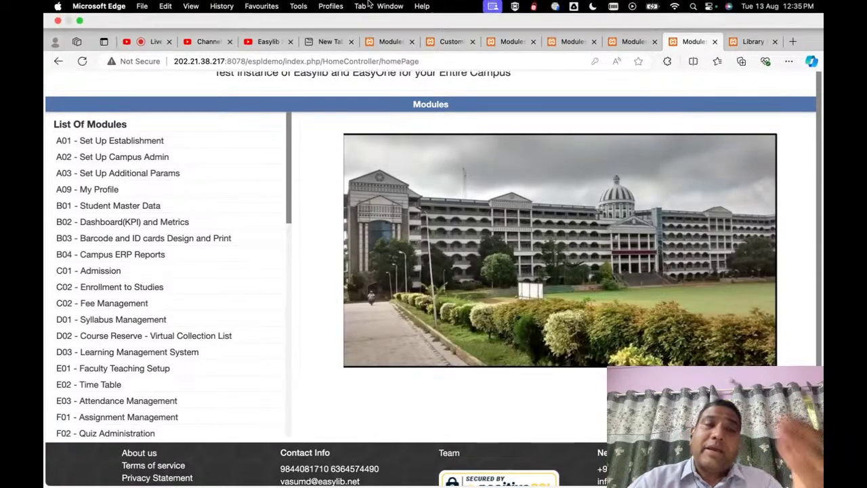
# Step: Open G02 Home Page (OPAC) Analytics in a new tab, then go back to Modules
pyautogui.scroll(2, 211, 123)
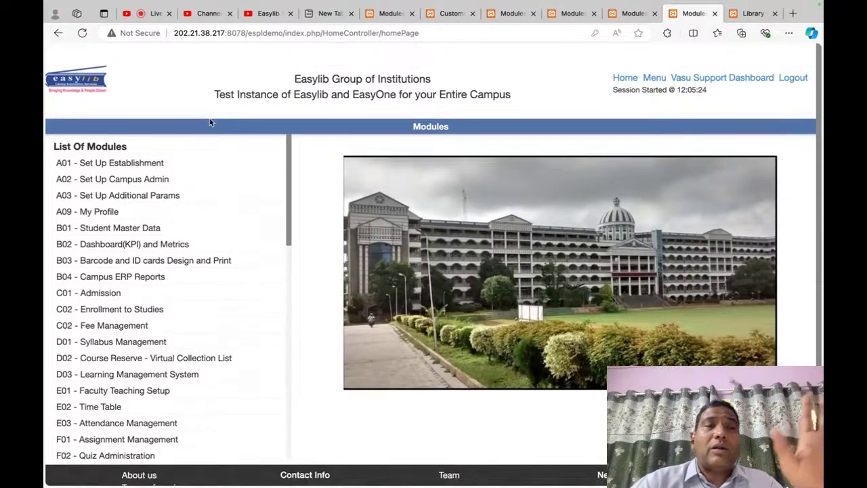
pyautogui.press('super+f')
pyautogui.write('opac')
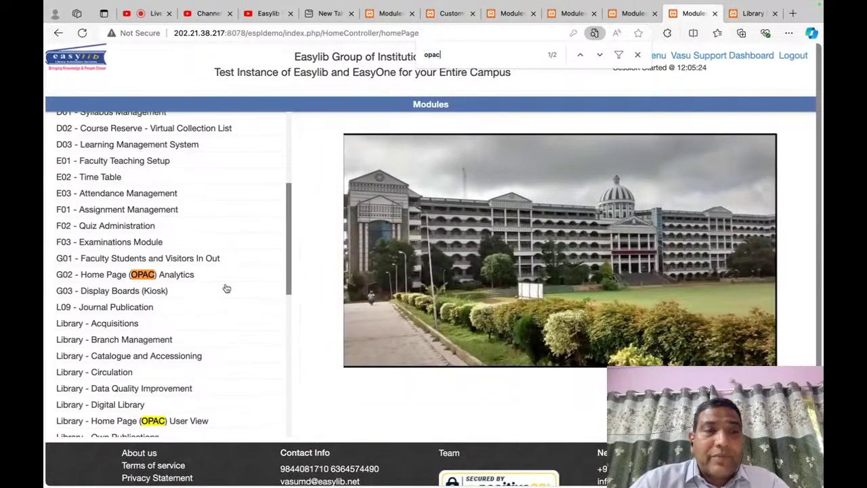
pyautogui.click(175, 278)
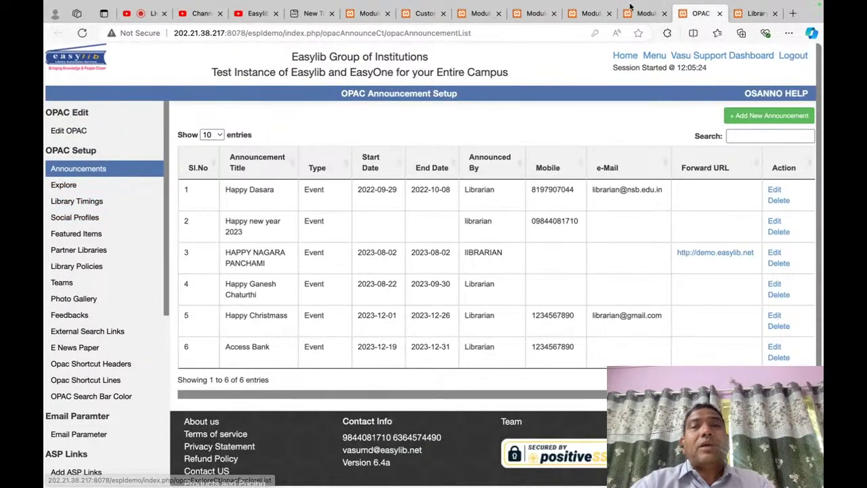
pyautogui.click(371, 13)
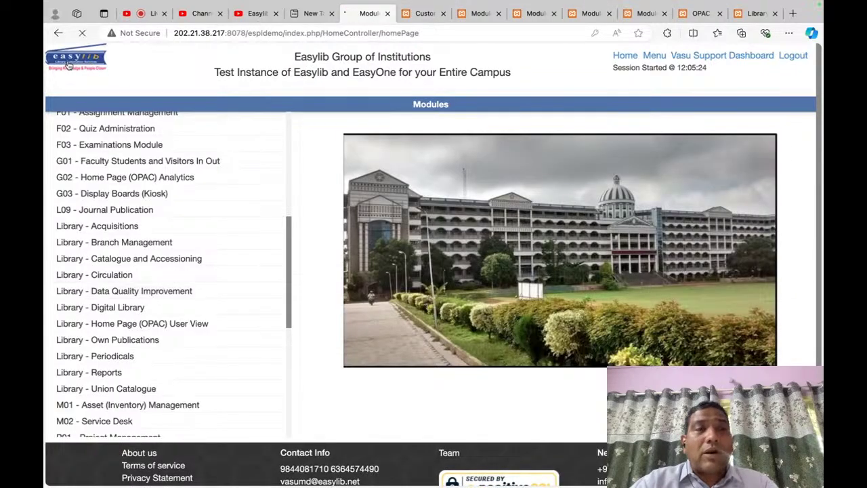
# Step: Browse the OPAC page, then bring back the student Library Usage Report tab (01-May–13-Aug-2024)
pyautogui.scroll(-5, 471, 275)
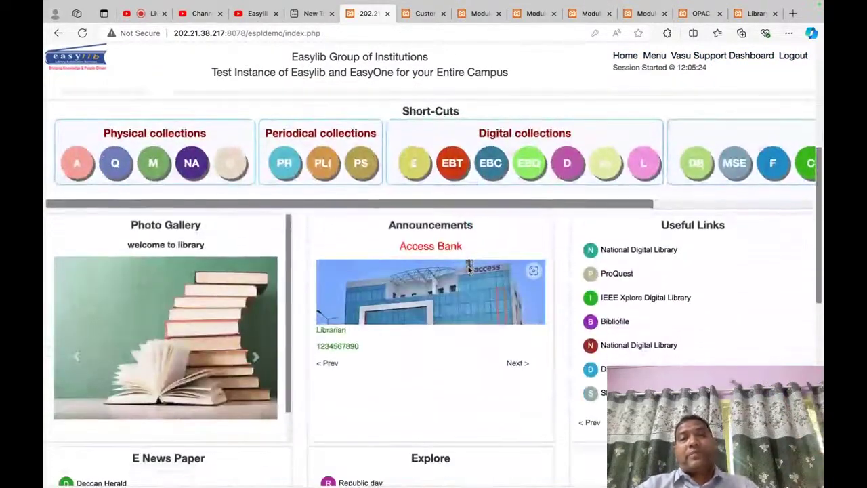
pyautogui.scroll(5, 469, 269)
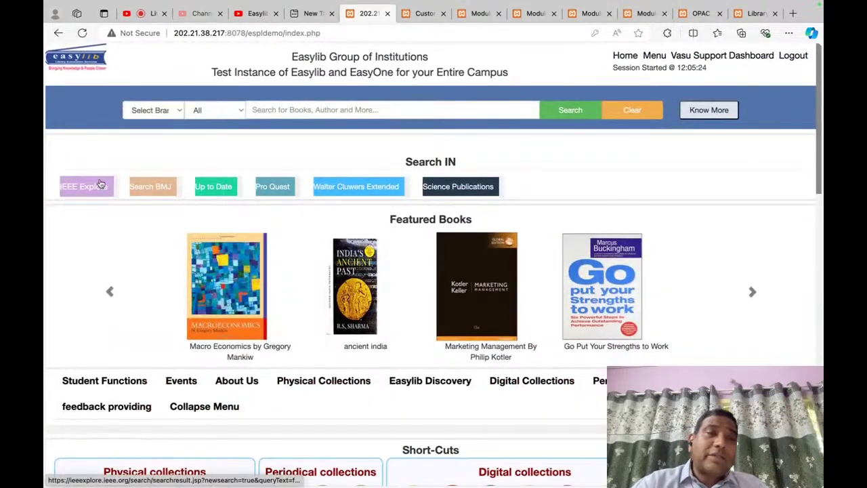
pyautogui.scroll(-5, 544, 240)
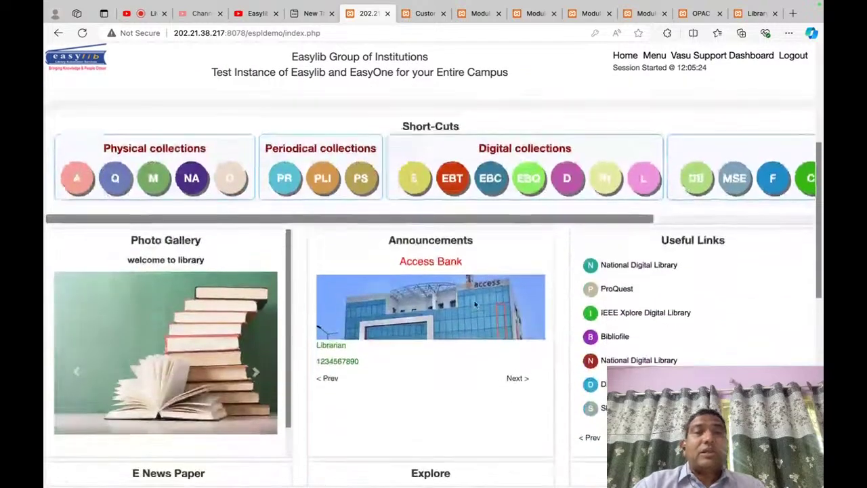
pyautogui.scroll(3, 475, 305)
pyautogui.scroll(-1, 628, 178)
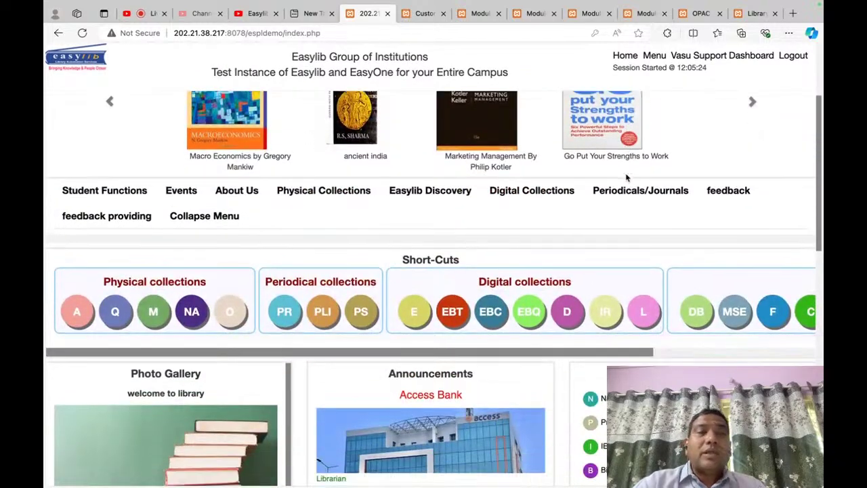
pyautogui.scroll(-3, 451, 252)
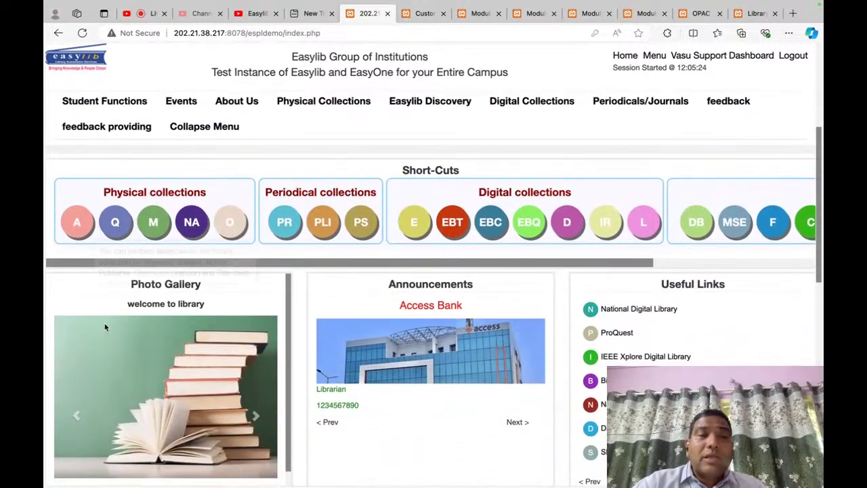
pyautogui.scroll(-1, 244, 317)
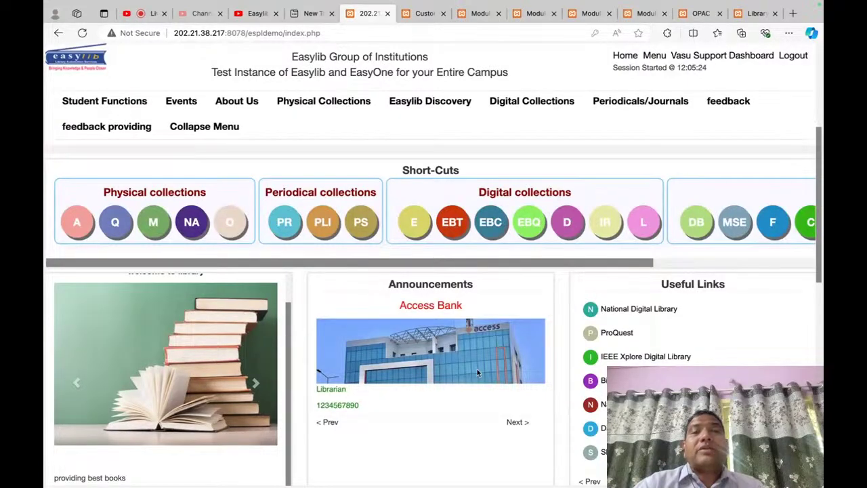
pyautogui.scroll(-4, 477, 369)
pyautogui.scroll(-2, 706, 283)
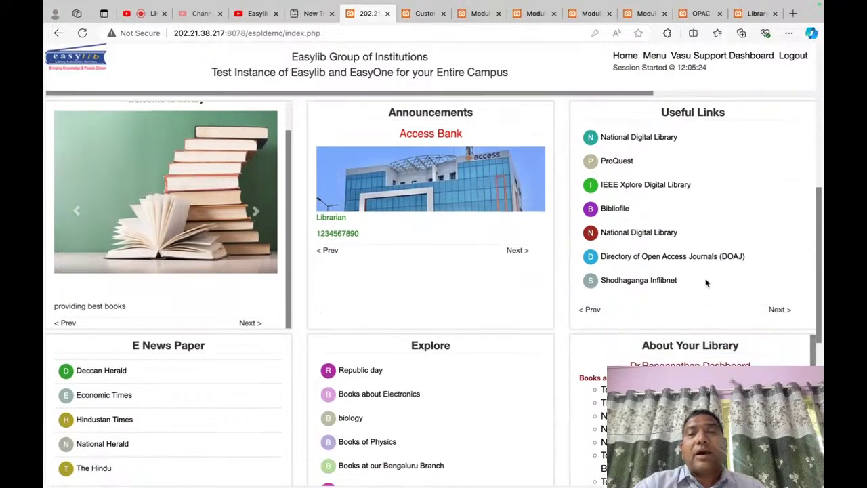
pyautogui.scroll(5, 706, 283)
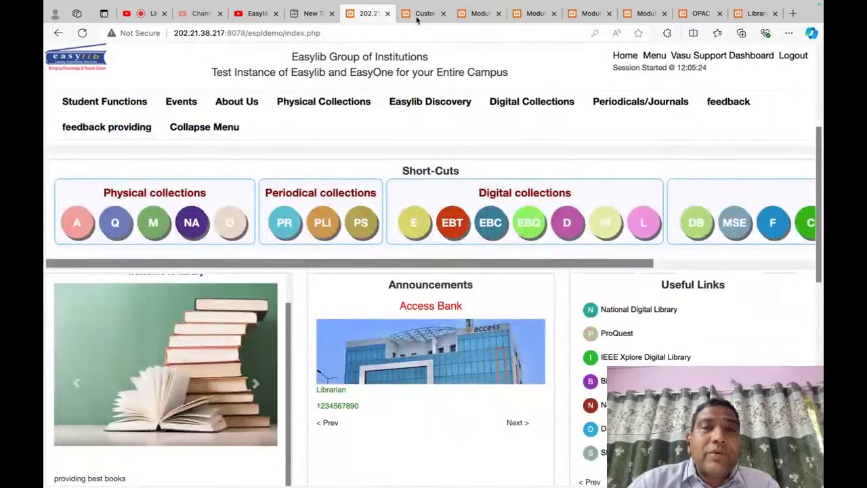
pyautogui.click(424, 14)
pyautogui.click(740, 17)
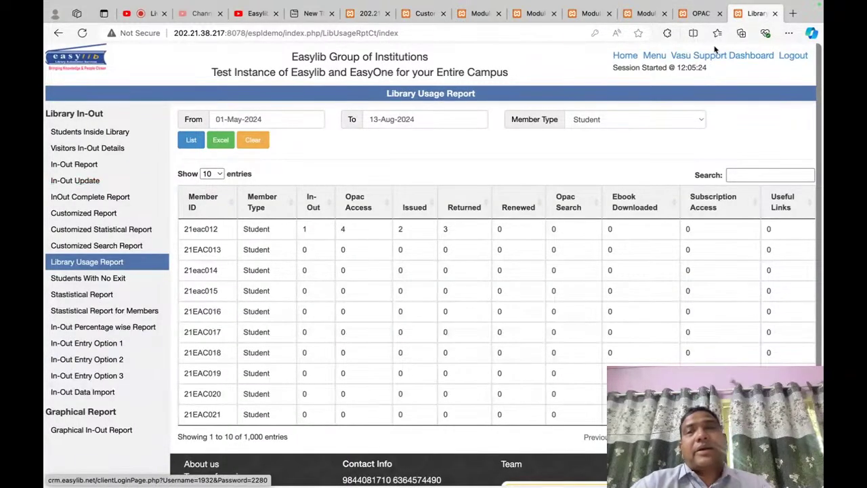
# Step: Close the member-wise Library Usage Report tab and load the Modules page via Menu
pyautogui.click(776, 13)
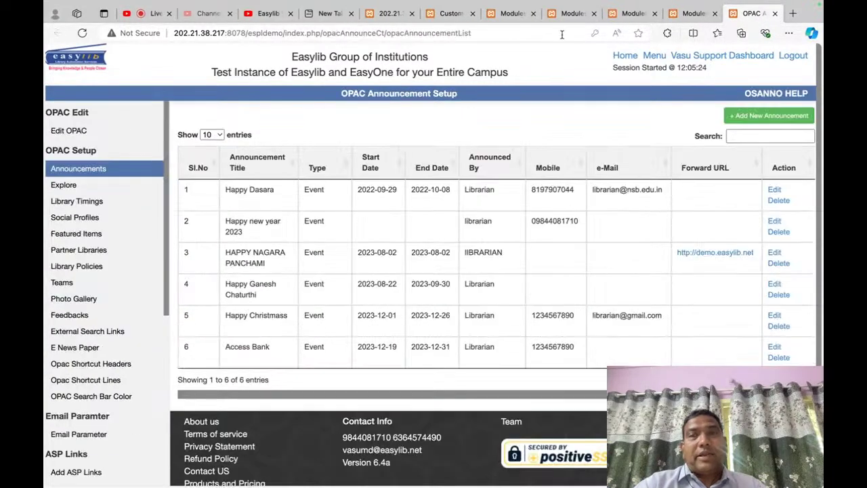
pyautogui.scroll(2, 133, 179)
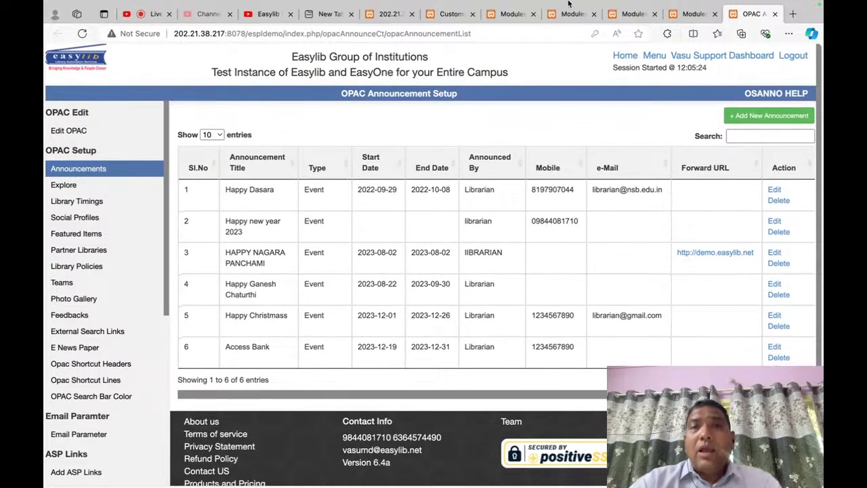
pyautogui.moveTo(569, 4)
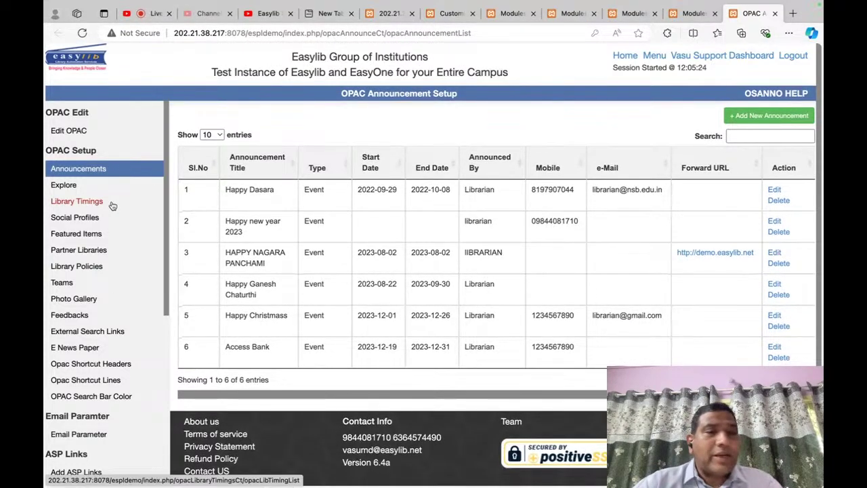
pyautogui.scroll(-2, 113, 206)
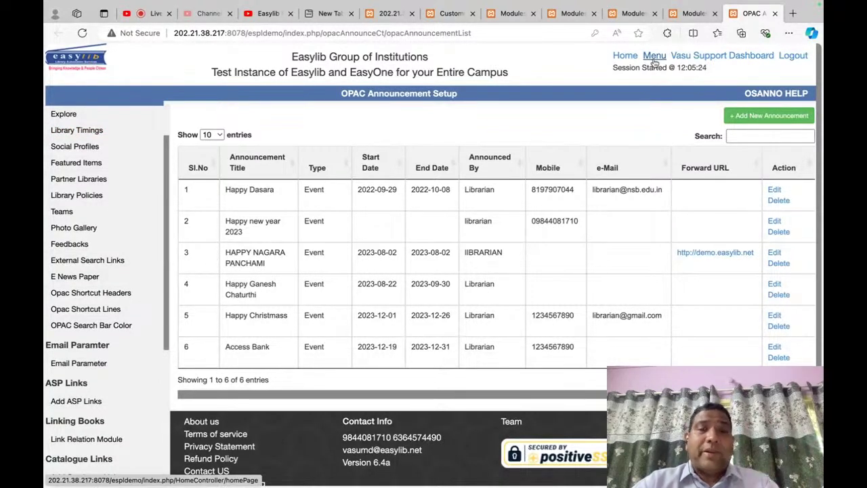
pyautogui.click(655, 59)
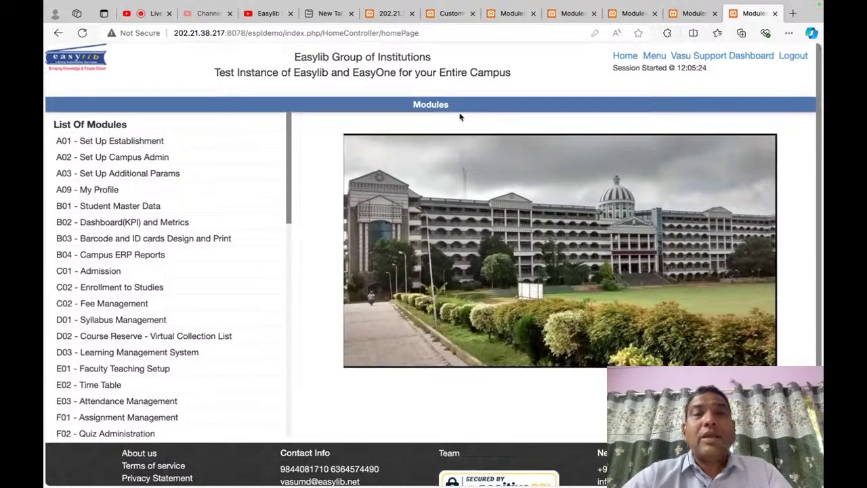
# Step: Switch to the Easylib YouTube channel showing Getting Started with Easylib 6.4a Cloud Version
pyautogui.scroll(-1, 460, 117)
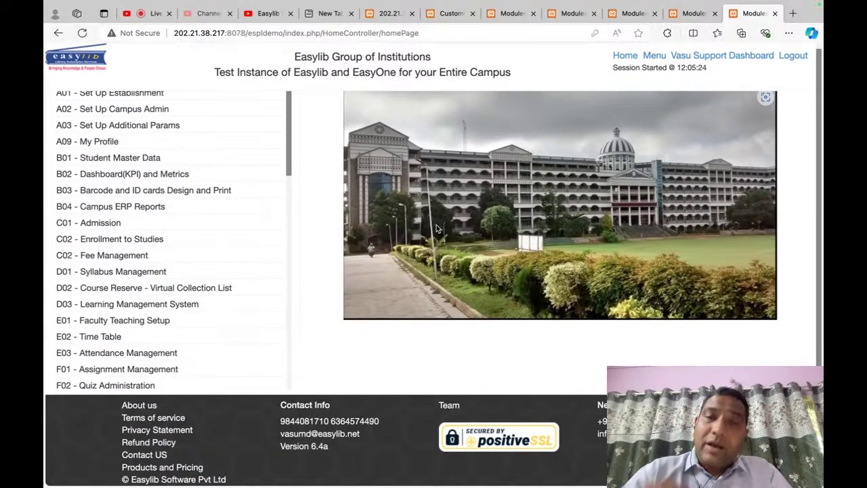
pyautogui.scroll(1, 437, 229)
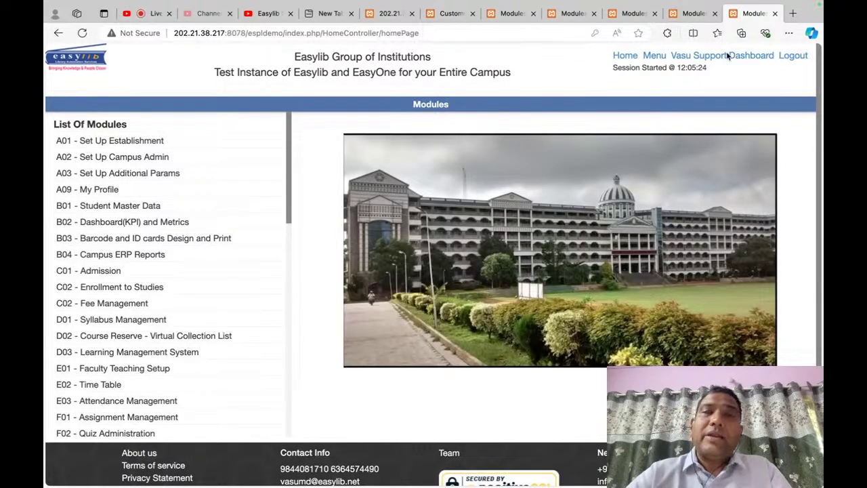
pyautogui.click(267, 13)
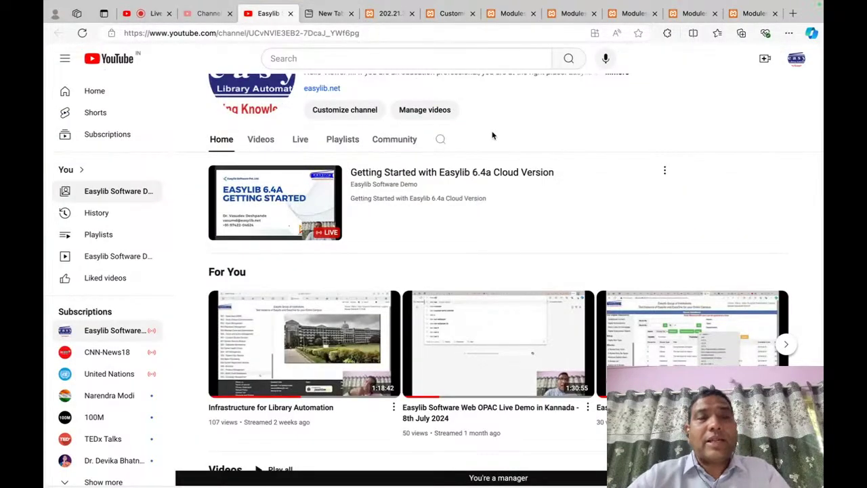
pyautogui.click(793, 14)
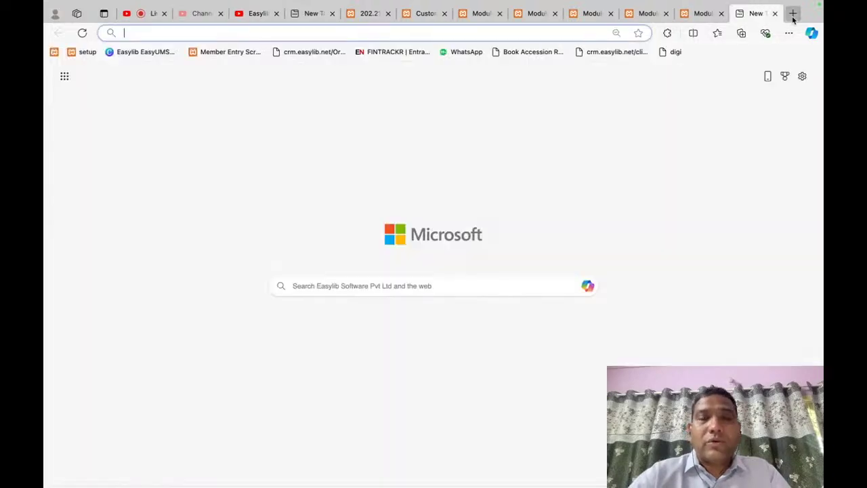
pyautogui.write('youtube.com')
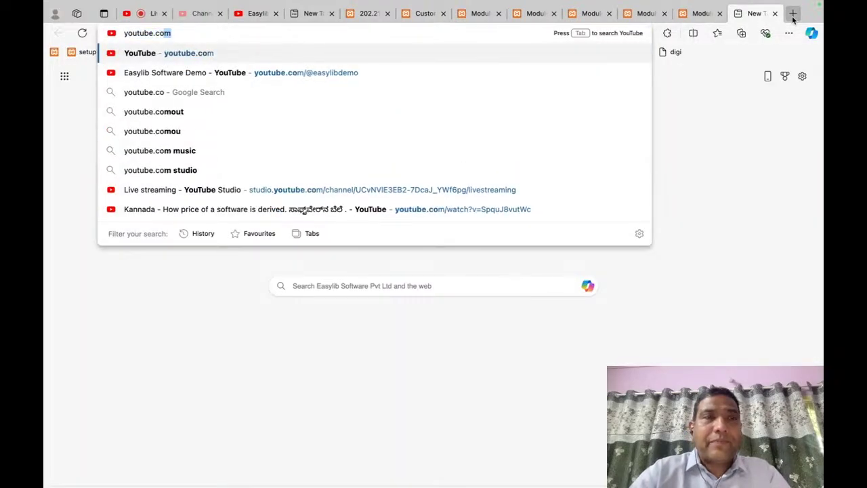
pyautogui.press('Tab')
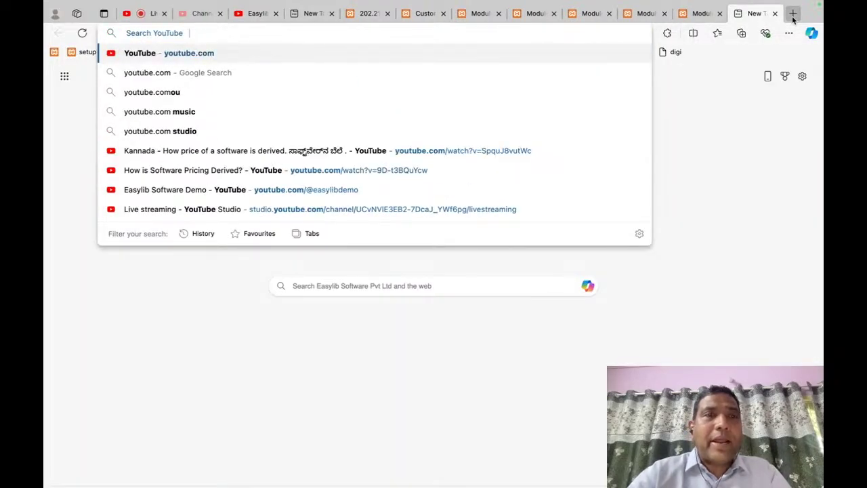
pyautogui.write('@')
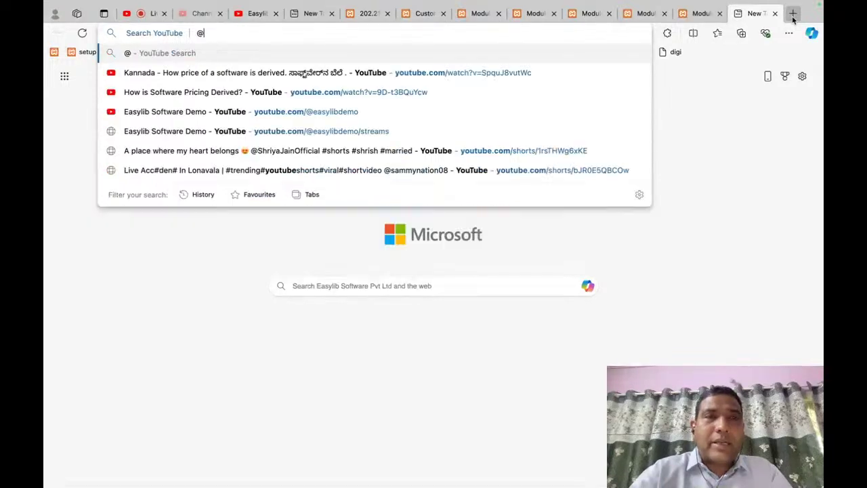
pyautogui.write('easylibdemo')
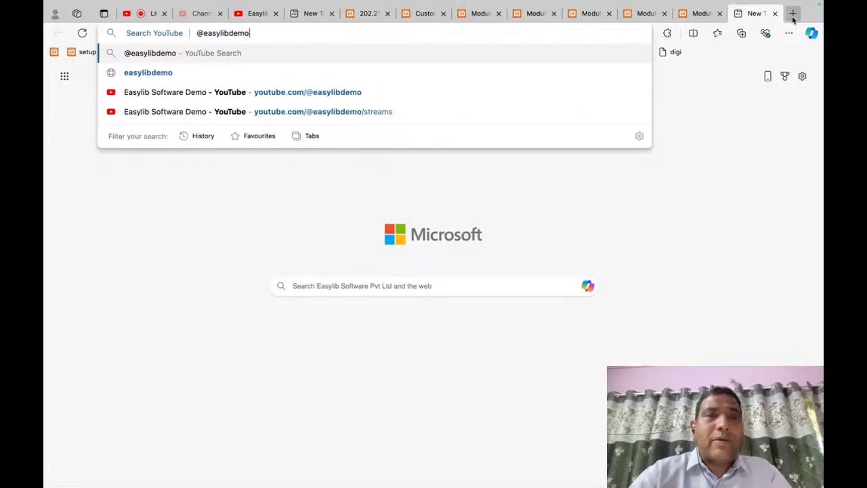
pyautogui.press('Return')
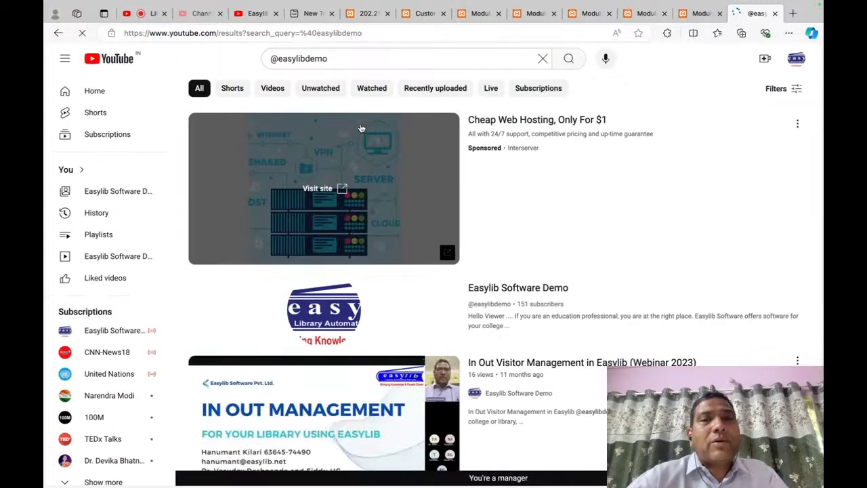
pyautogui.scroll(-2, 334, 325)
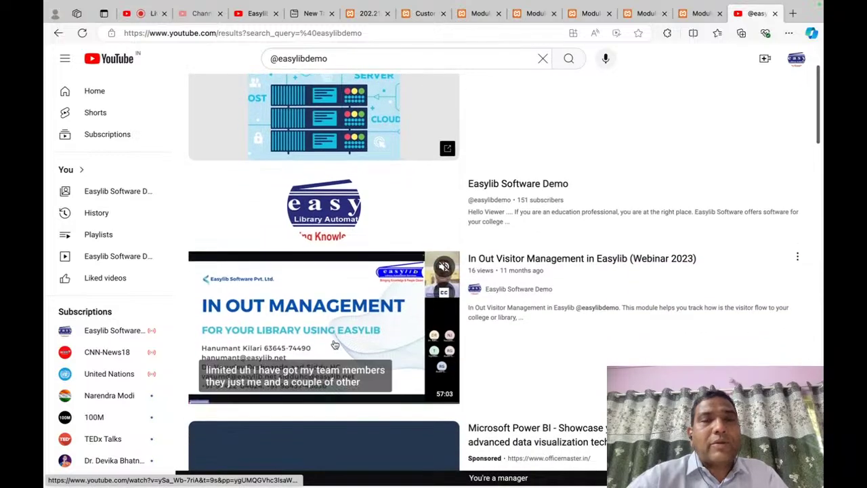
pyautogui.scroll(-5, 335, 346)
pyautogui.scroll(6, 335, 346)
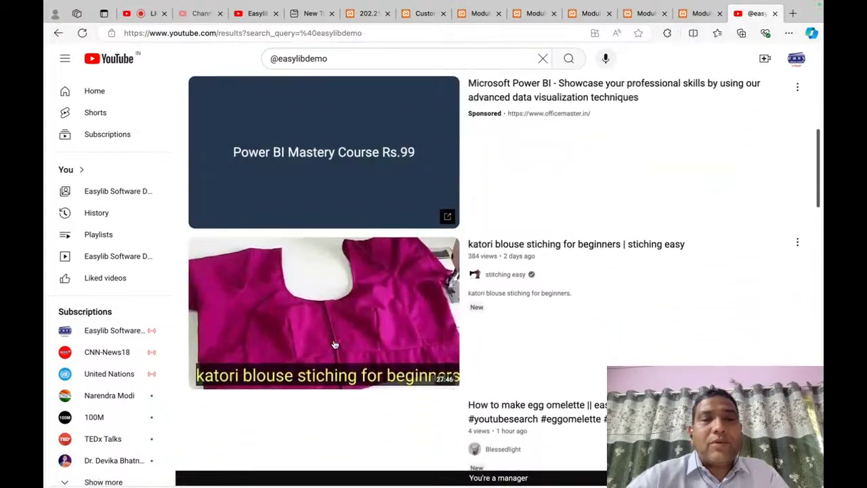
pyautogui.scroll(-6, 335, 346)
pyautogui.scroll(8, 334, 346)
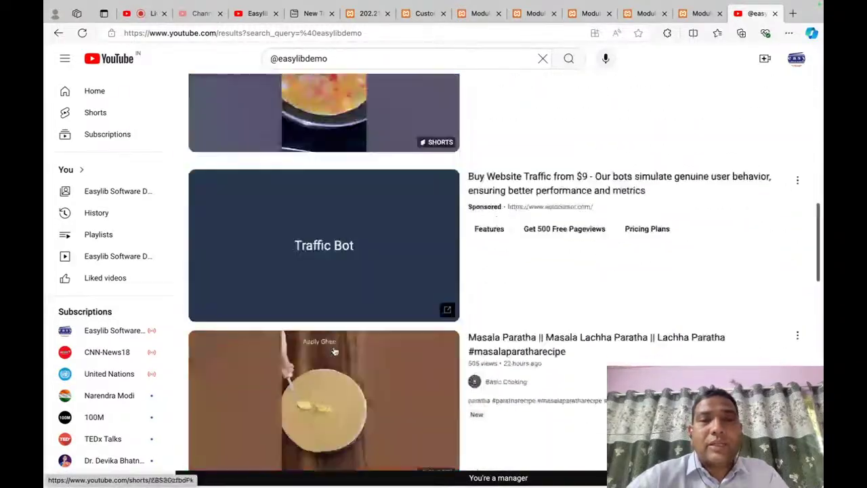
pyautogui.scroll(-1, 337, 351)
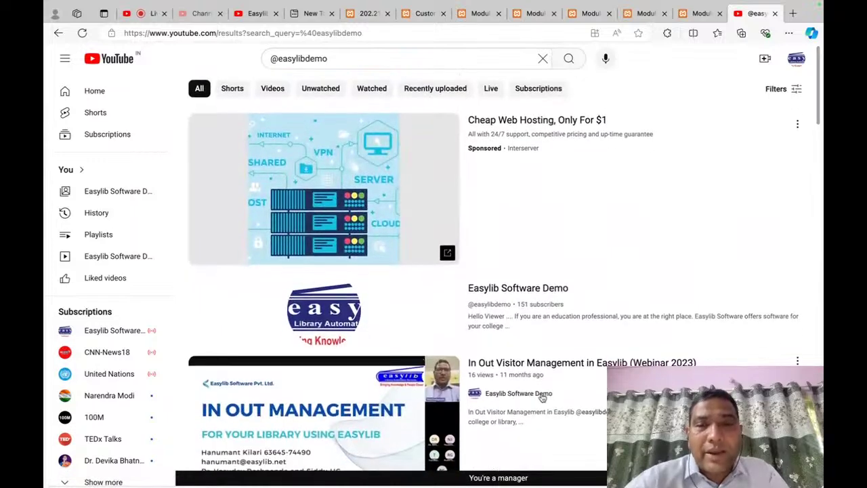
# Step: Open the Easylib Software Demo channel page and browse its For You row
pyautogui.click(475, 402)
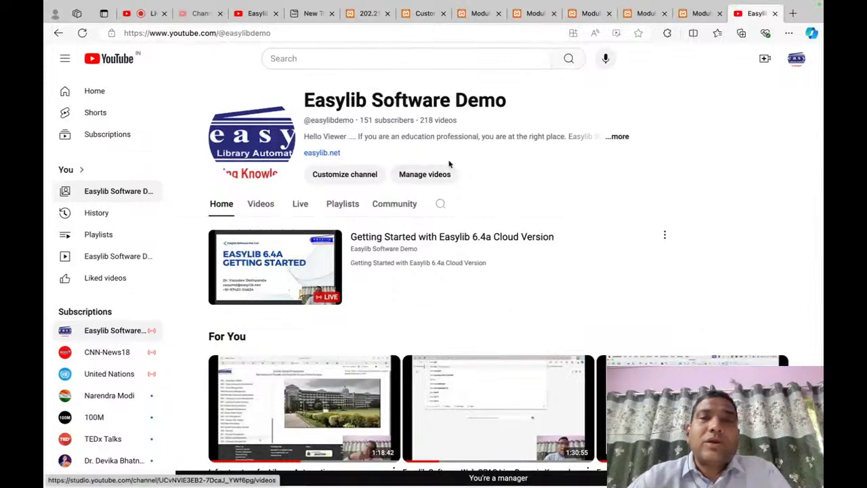
pyautogui.scroll(-3, 550, 269)
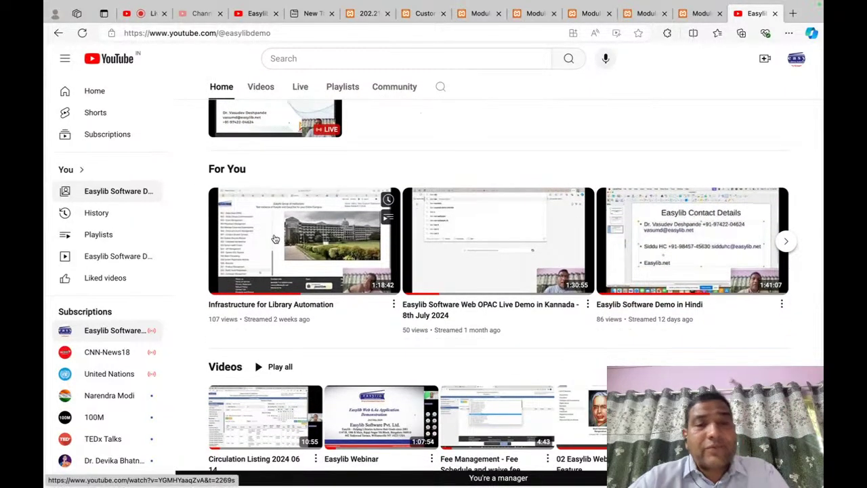
pyautogui.moveTo(275, 239)
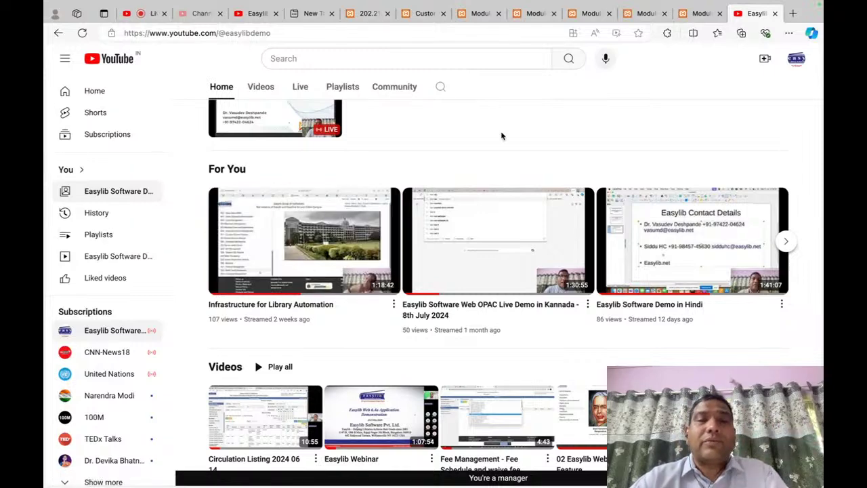
pyautogui.moveTo(541, 273)
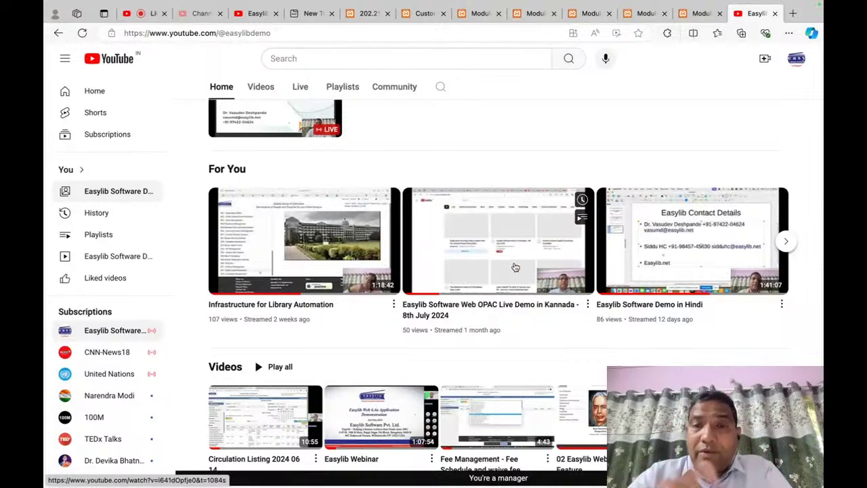
pyautogui.moveTo(713, 288)
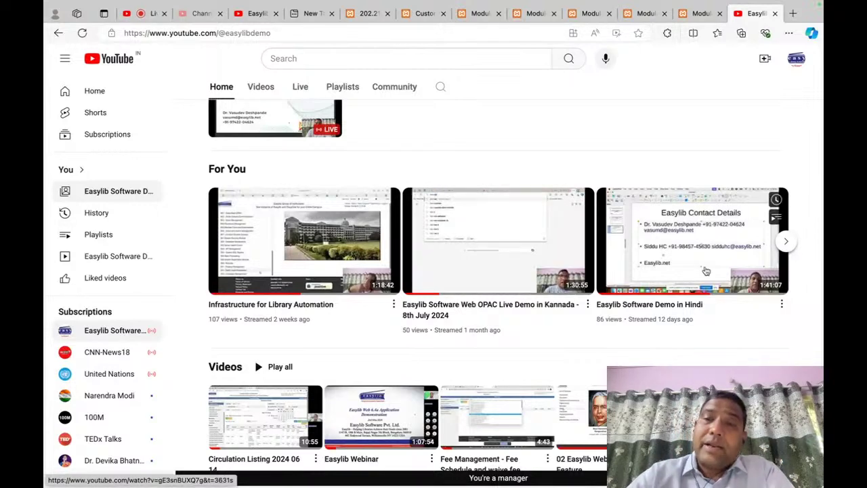
# Step: Scroll through the channel's Videos and Popular rows, then return to the Easylib Modules homepage
pyautogui.scroll(-1, 706, 271)
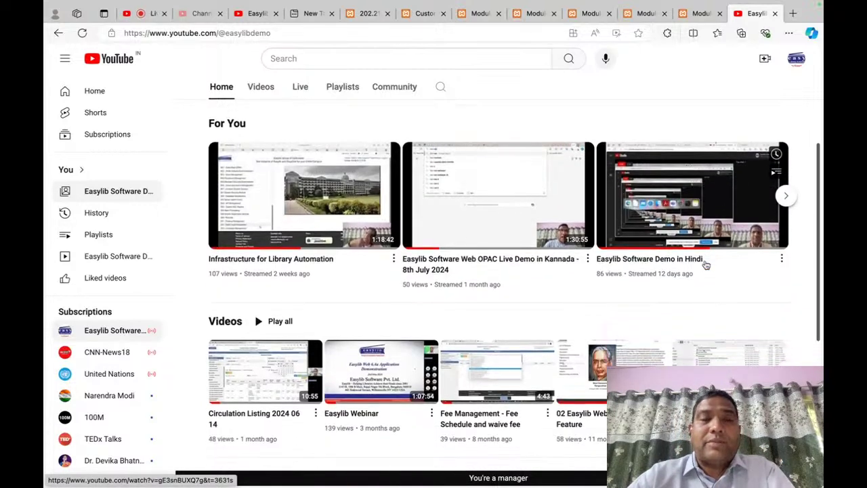
pyautogui.scroll(-1, 706, 265)
pyautogui.moveTo(401, 360)
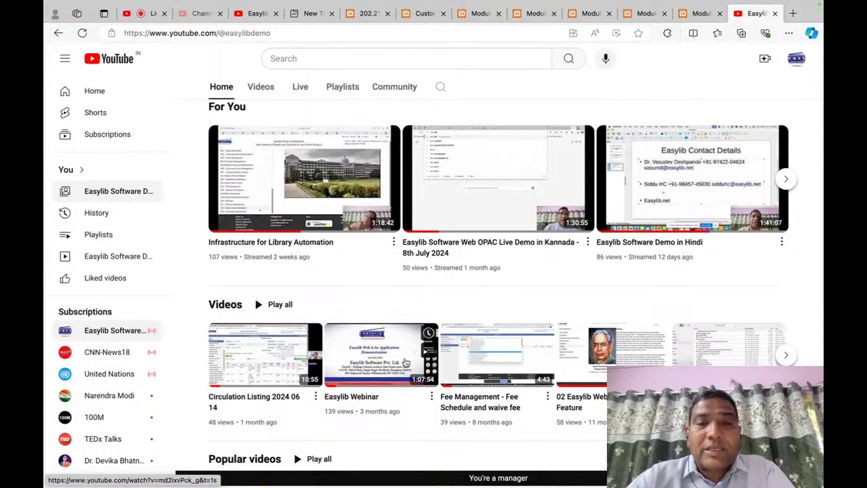
pyautogui.scroll(-3, 709, 258)
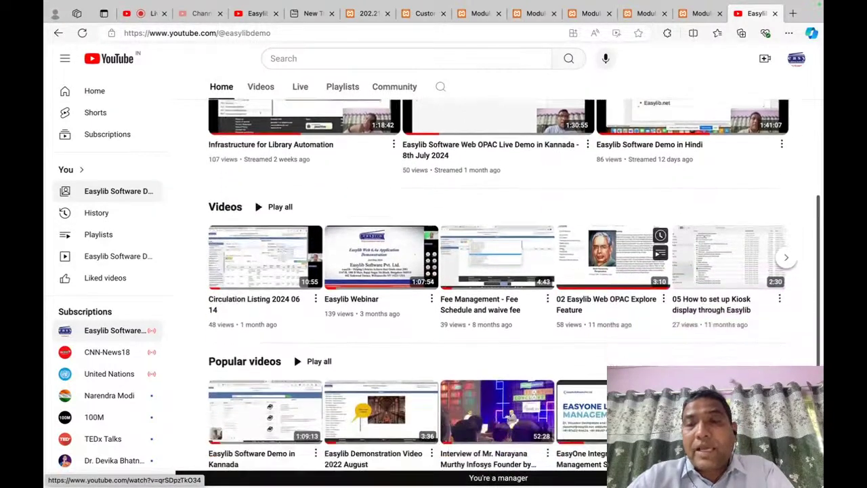
pyautogui.scroll(-2, 723, 195)
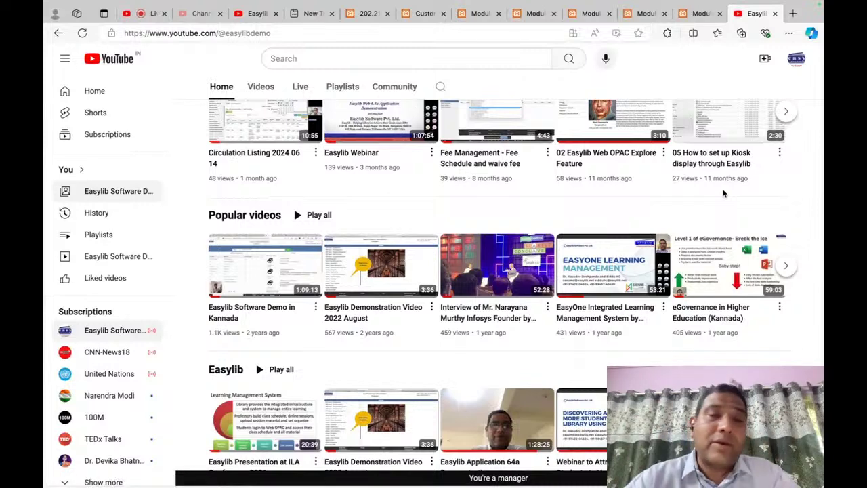
pyautogui.moveTo(625, 247)
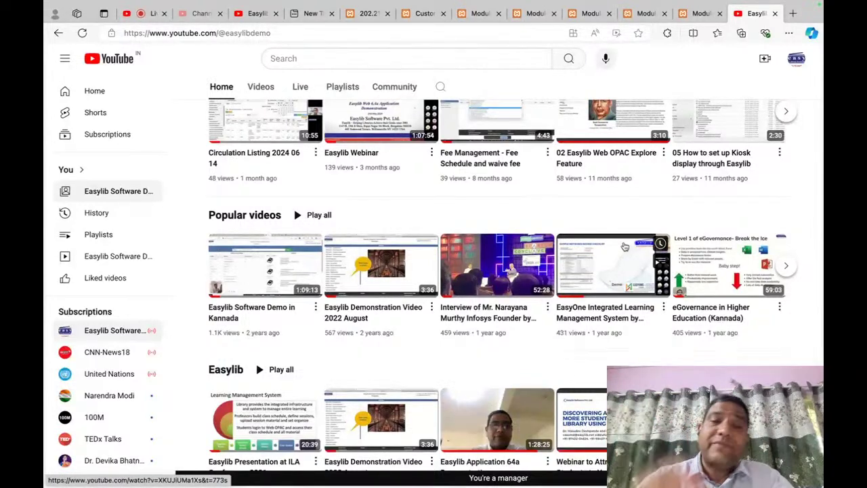
pyautogui.click(588, 20)
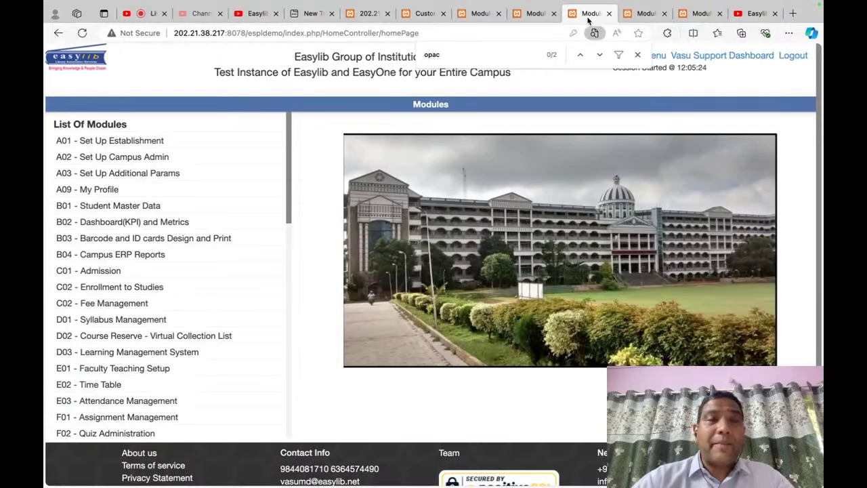
# Step: Open S05 - System SQL Reports from the module list, then return to the YouTube channel page
pyautogui.scroll(-10, 264, 271)
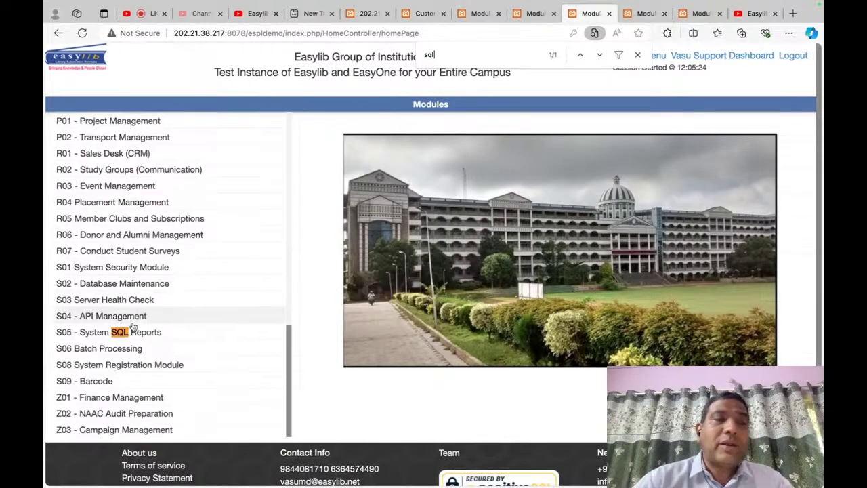
pyautogui.click(169, 331)
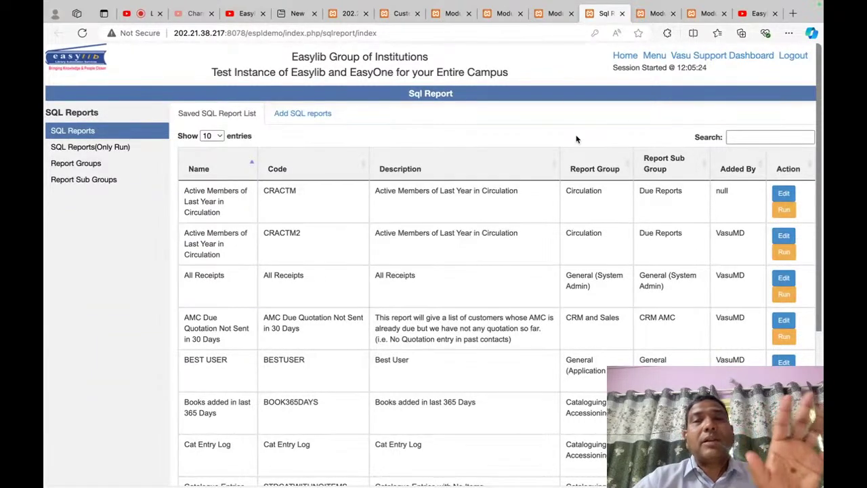
pyautogui.click(750, 18)
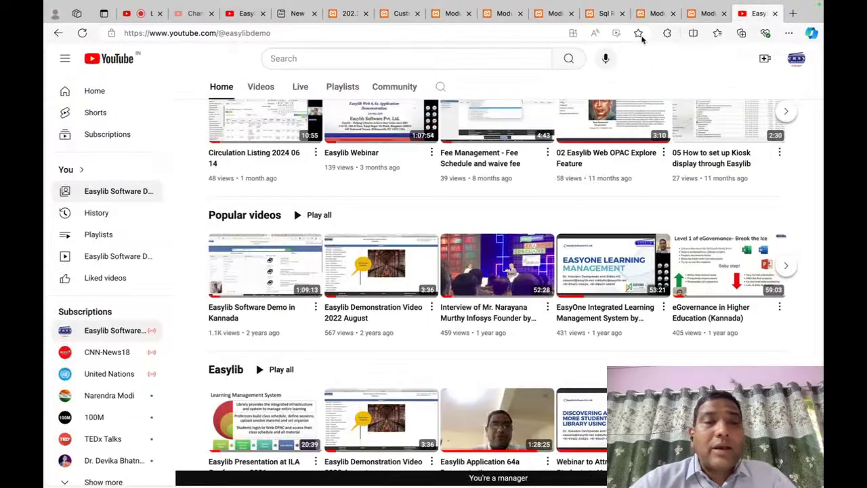
pyautogui.scroll(-1, 419, 184)
pyautogui.scroll(3, 525, 232)
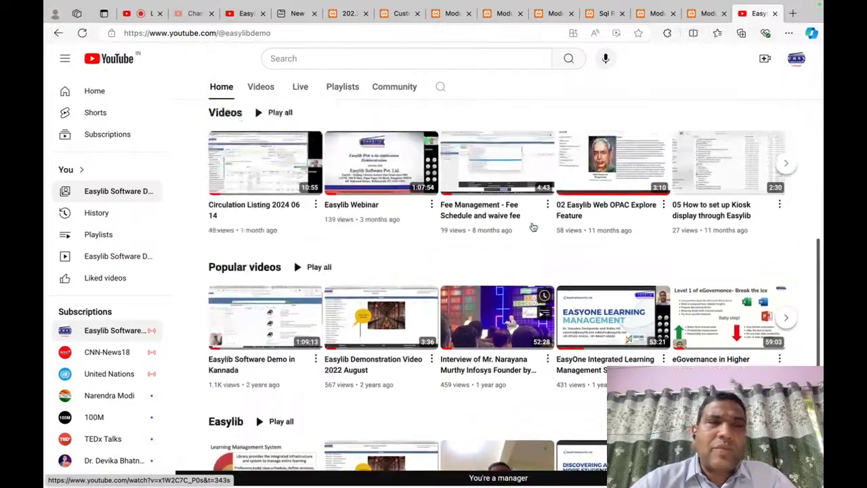
pyautogui.scroll(5, 348, 304)
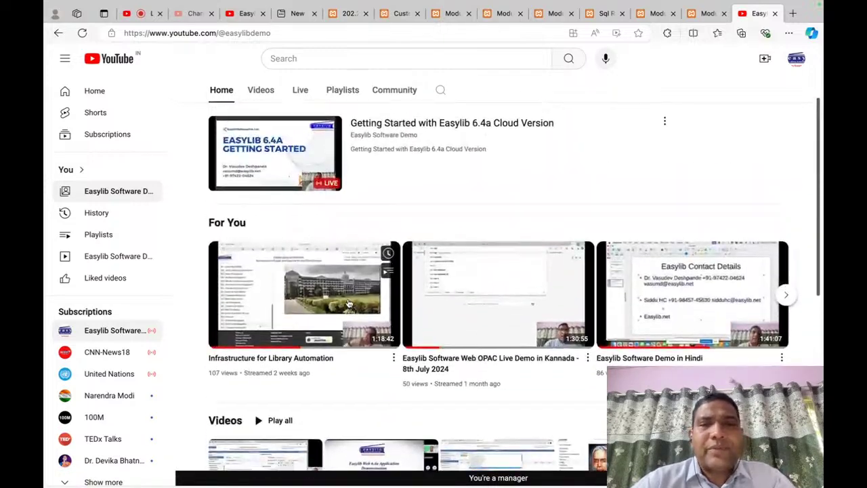
pyautogui.click(299, 205)
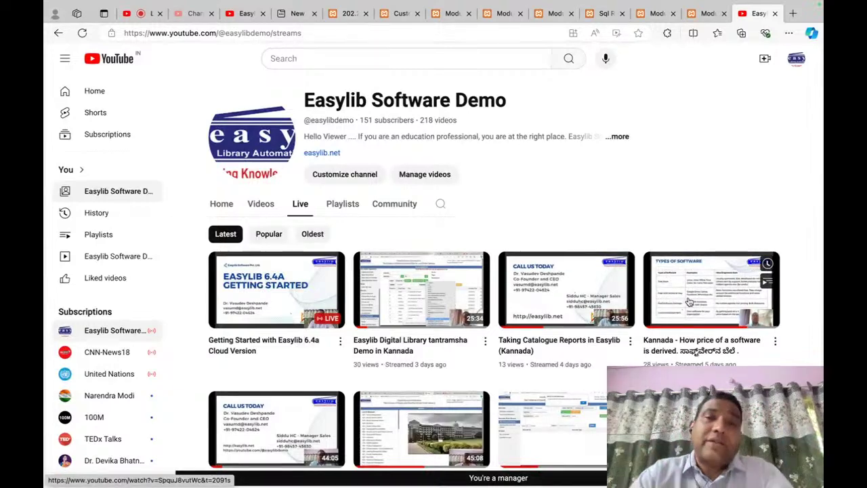
pyautogui.scroll(-2, 690, 302)
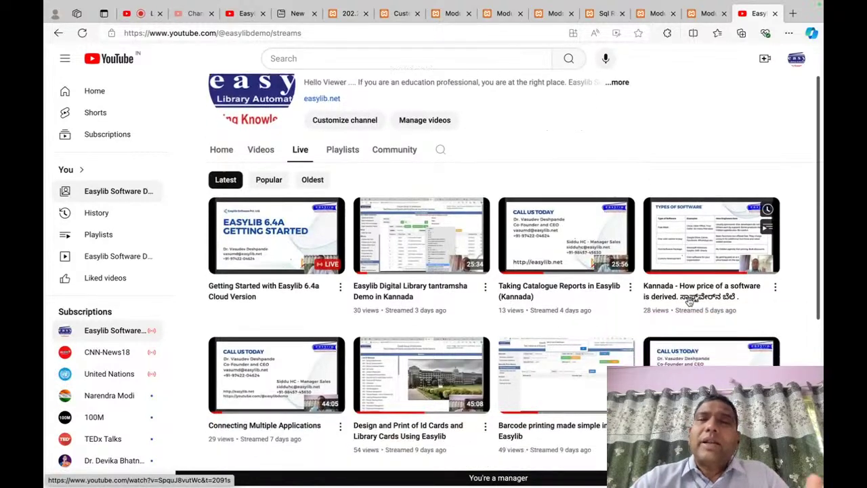
pyautogui.scroll(2, 690, 302)
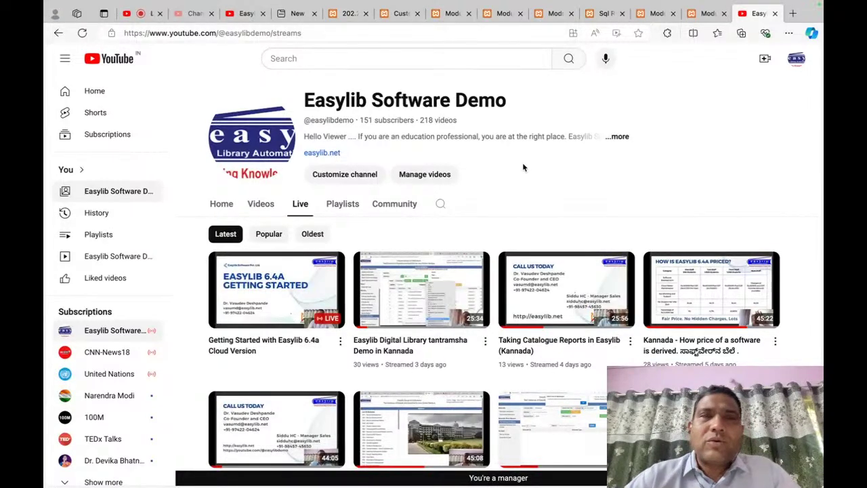
pyautogui.click(408, 15)
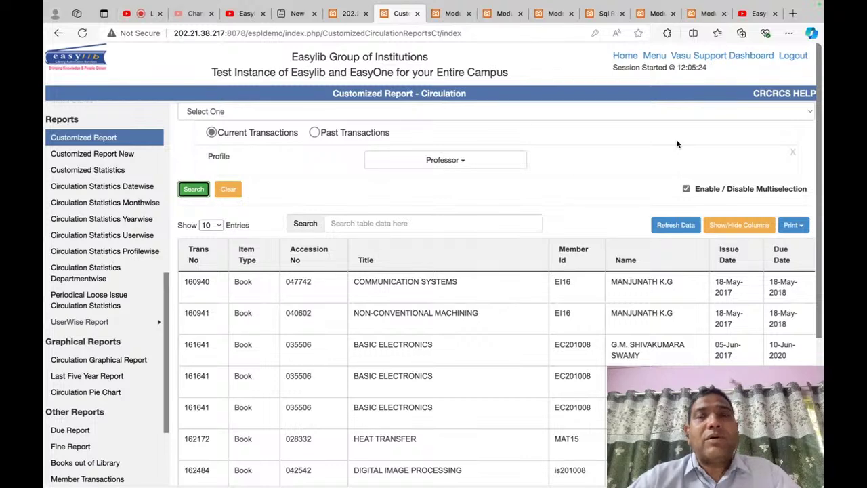
# Step: Open the support dashboard's blank New Ticket form, then switch over to the Preview slides
pyautogui.click(713, 57)
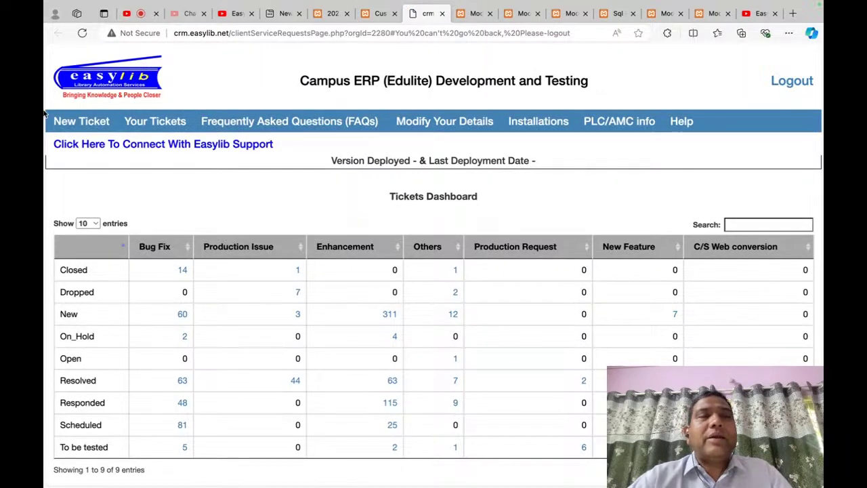
pyautogui.click(77, 125)
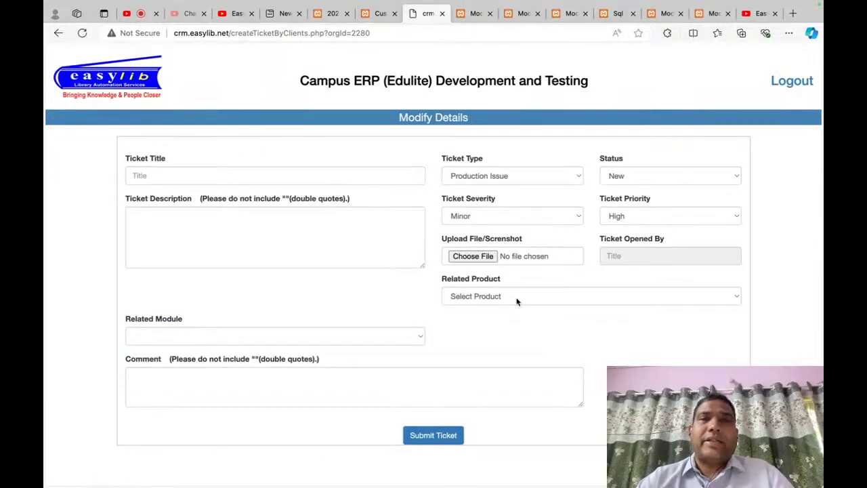
pyautogui.press('super+Tab')
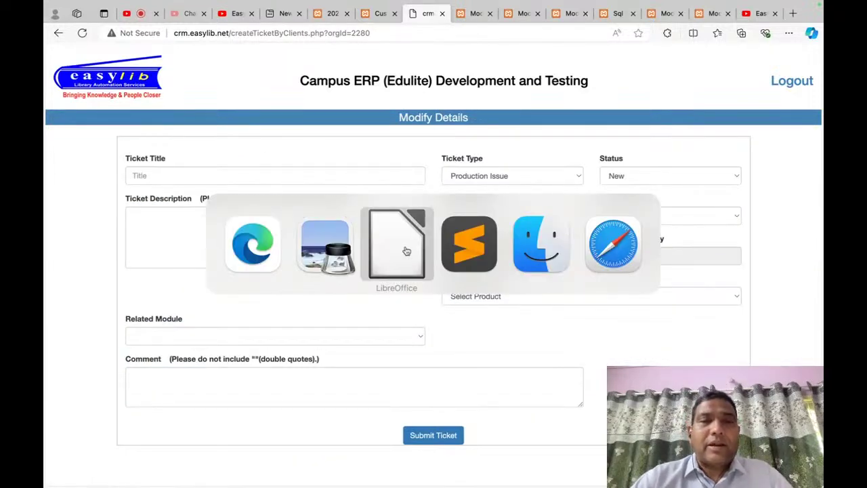
pyautogui.click(407, 251)
pyautogui.press('super+Tab')
# Step: Present the closing CALL US TODAY contact slide in Preview, then leave full screen
pyautogui.click(404, 248)
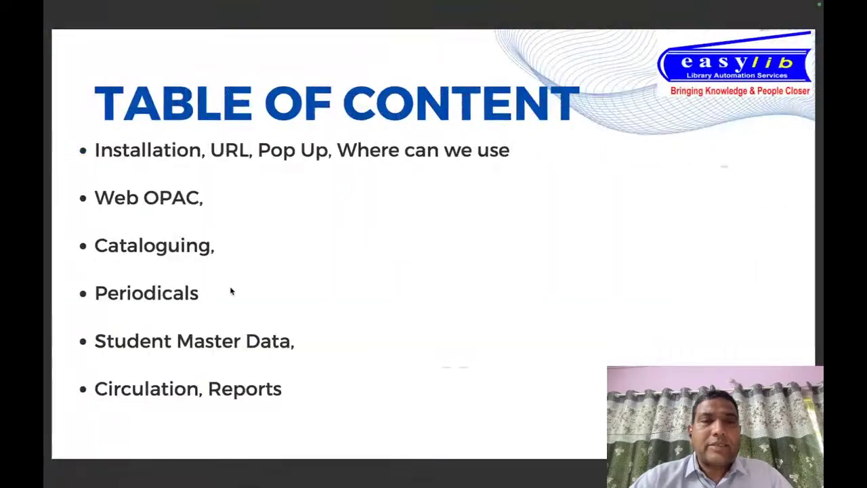
pyautogui.press('Down')
pyautogui.press('Up')
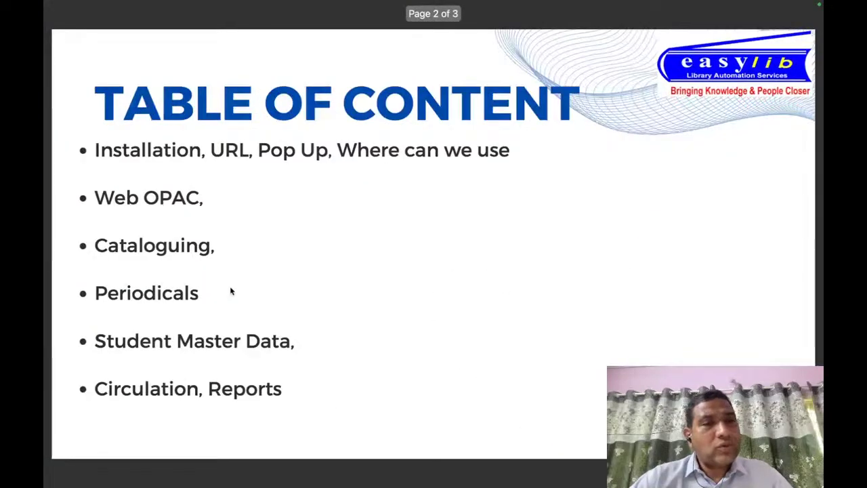
pyautogui.press('Down')
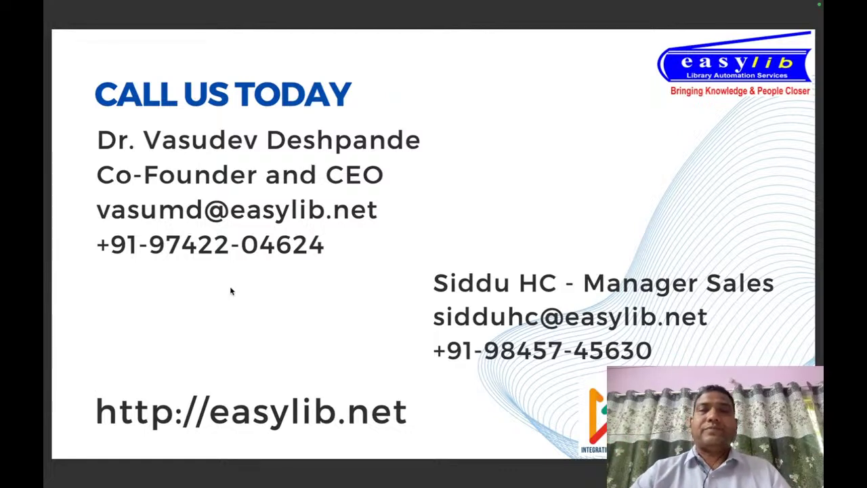
pyautogui.moveTo(181, 4)
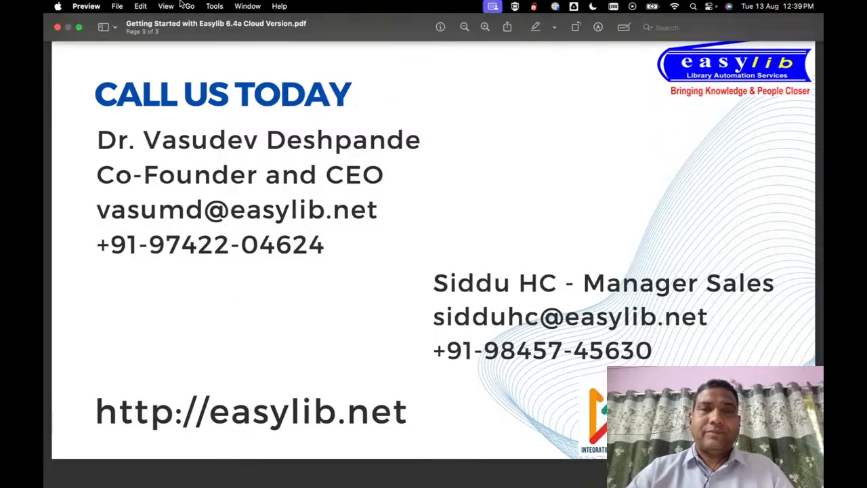
pyautogui.press('Escape')
# Step: Back in the browser, end the YouTube live stream from the Studio page
pyautogui.press('super+Tab')
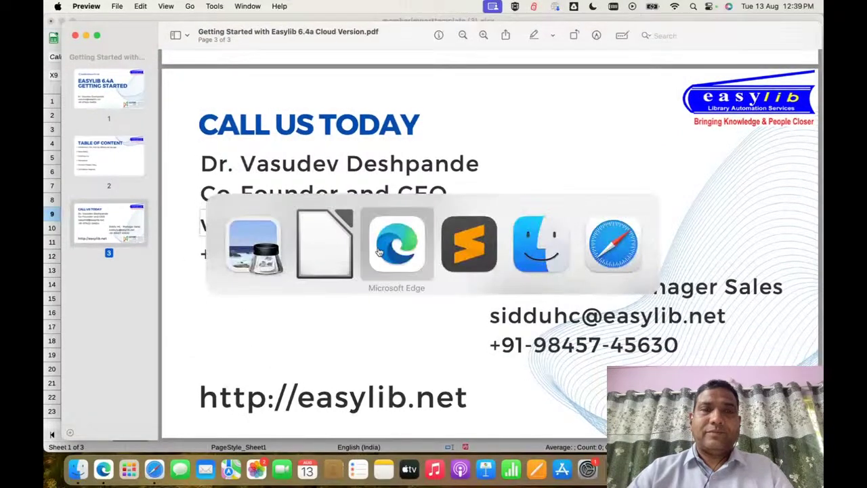
pyautogui.click(379, 251)
pyautogui.click(231, 14)
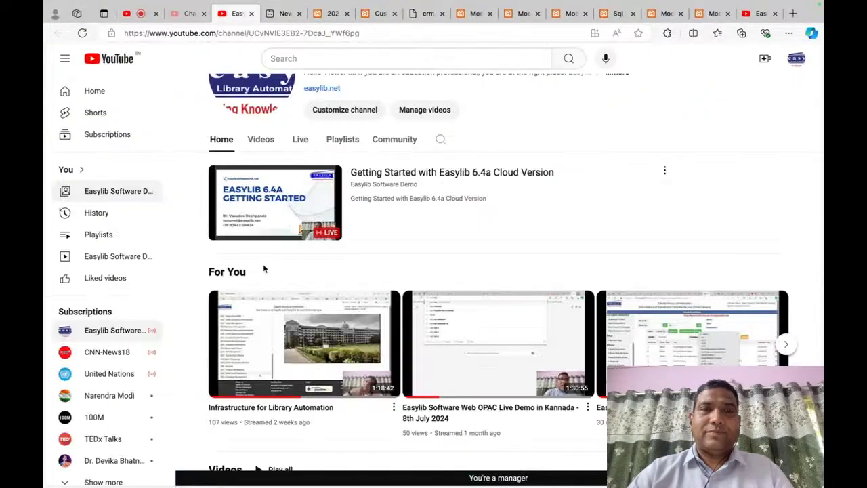
pyautogui.click(142, 13)
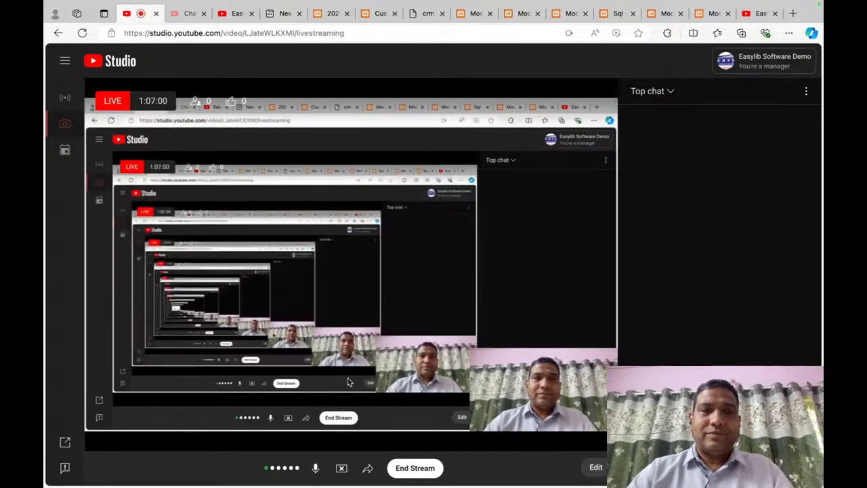
pyautogui.click(415, 467)
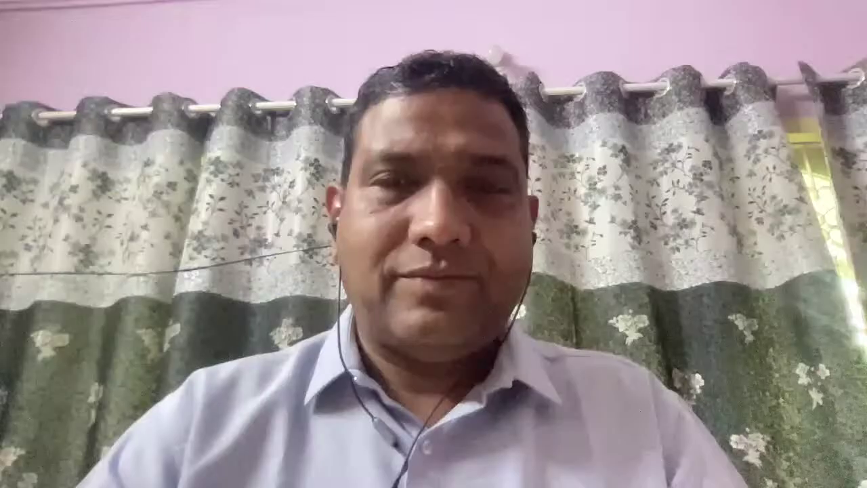